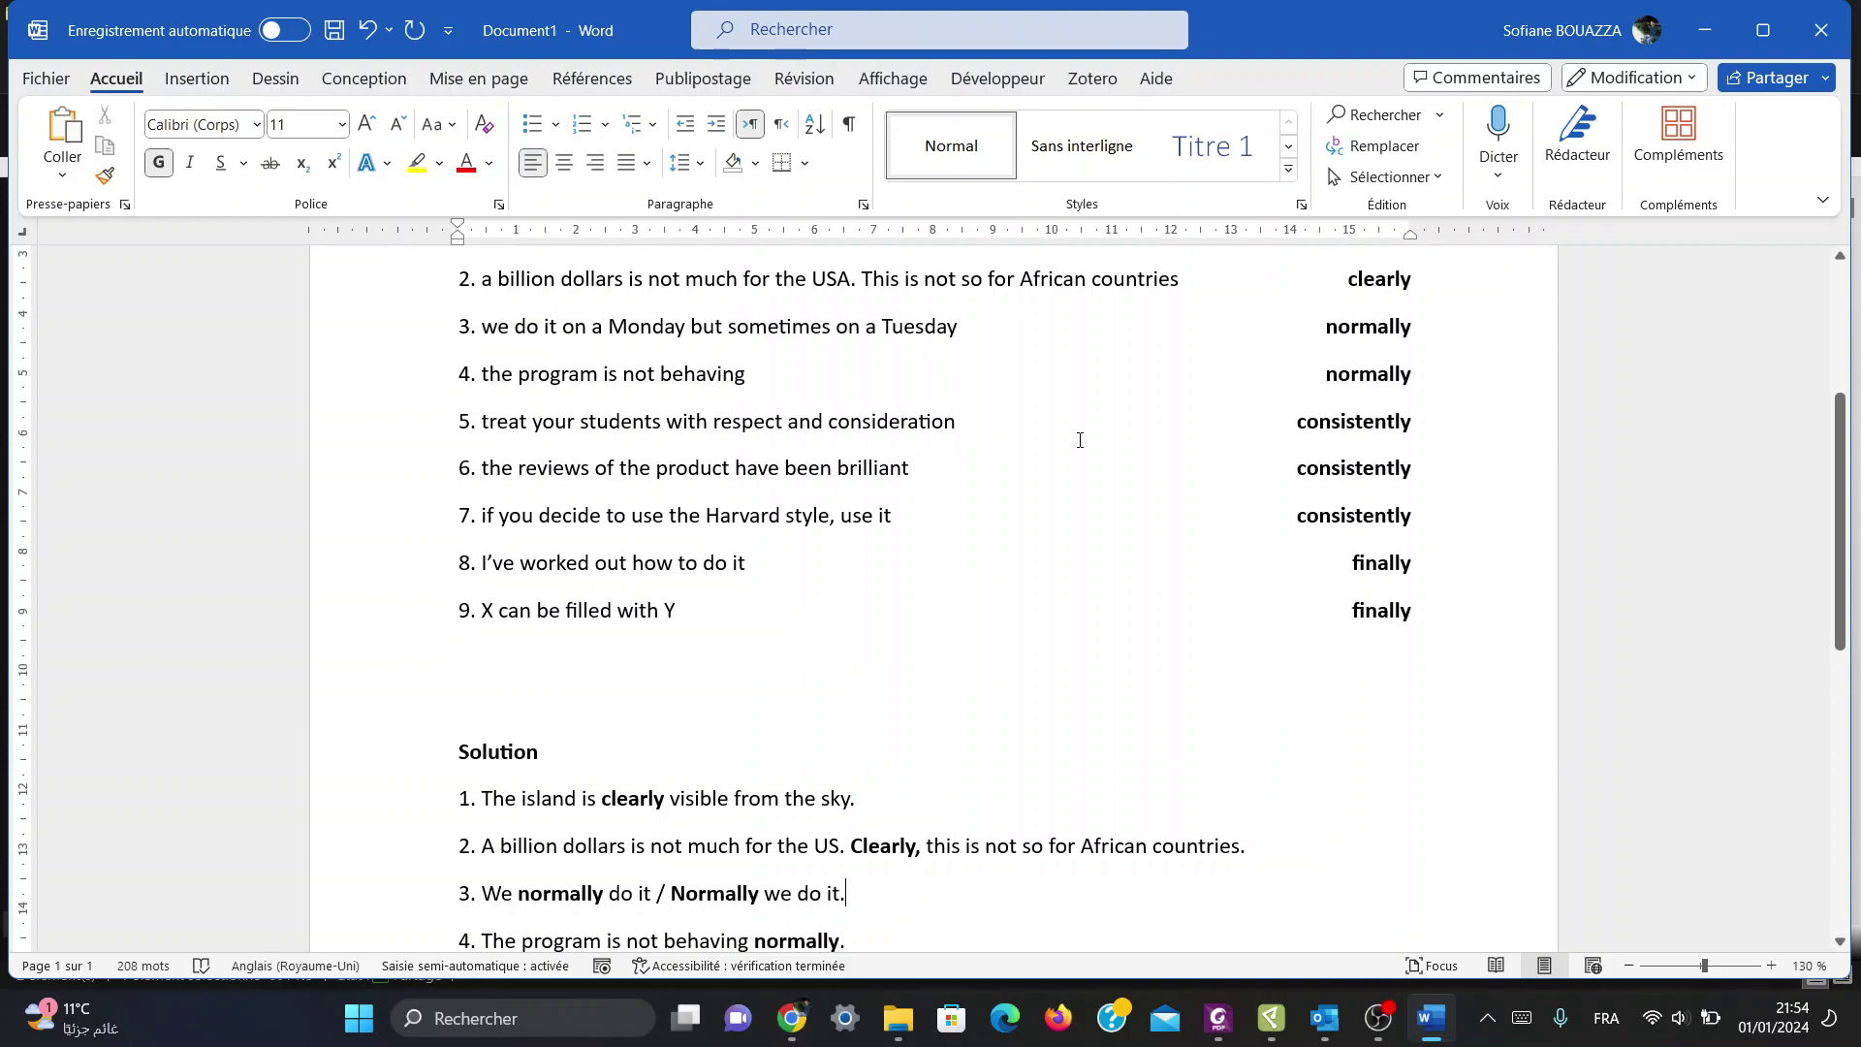
Step: Review the Word adverb word-order exercise's title and nine sentences, then bring up Séance 1.pdf in Chrome
scroll(1080, 440, up, 4)
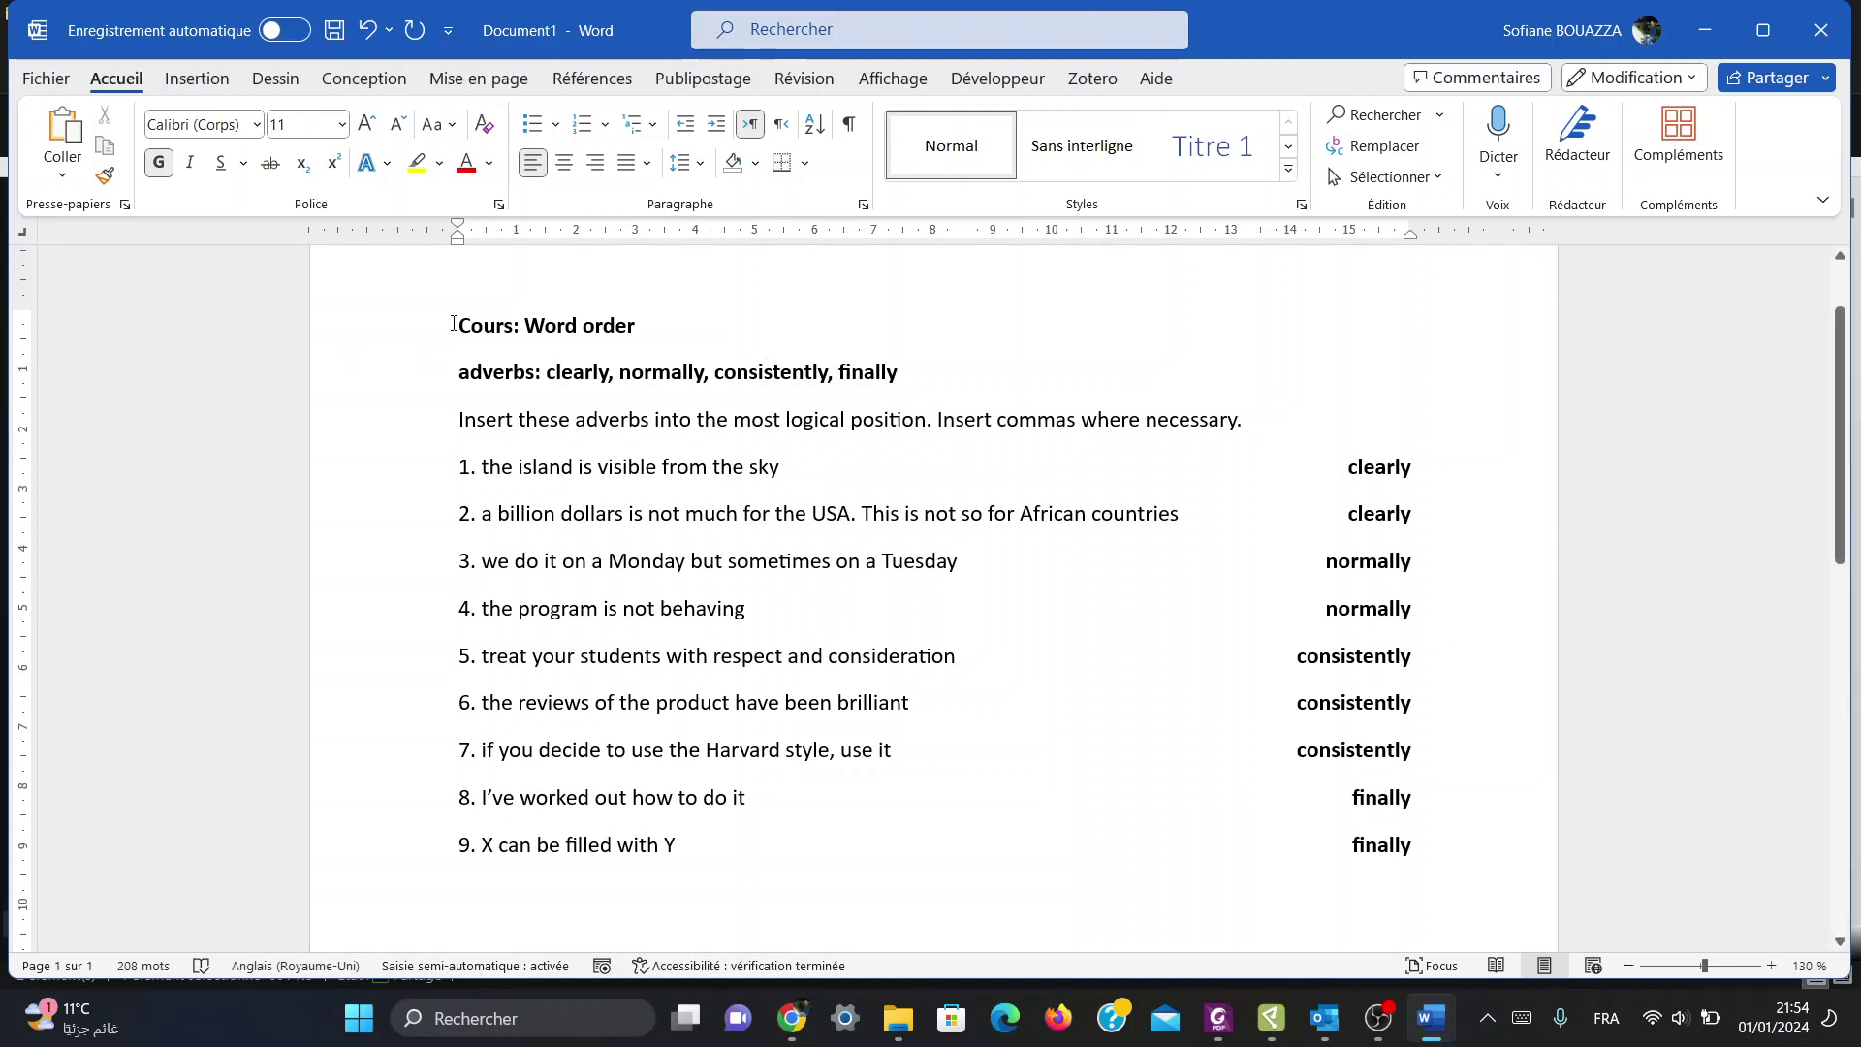
drag(453, 325, 654, 335)
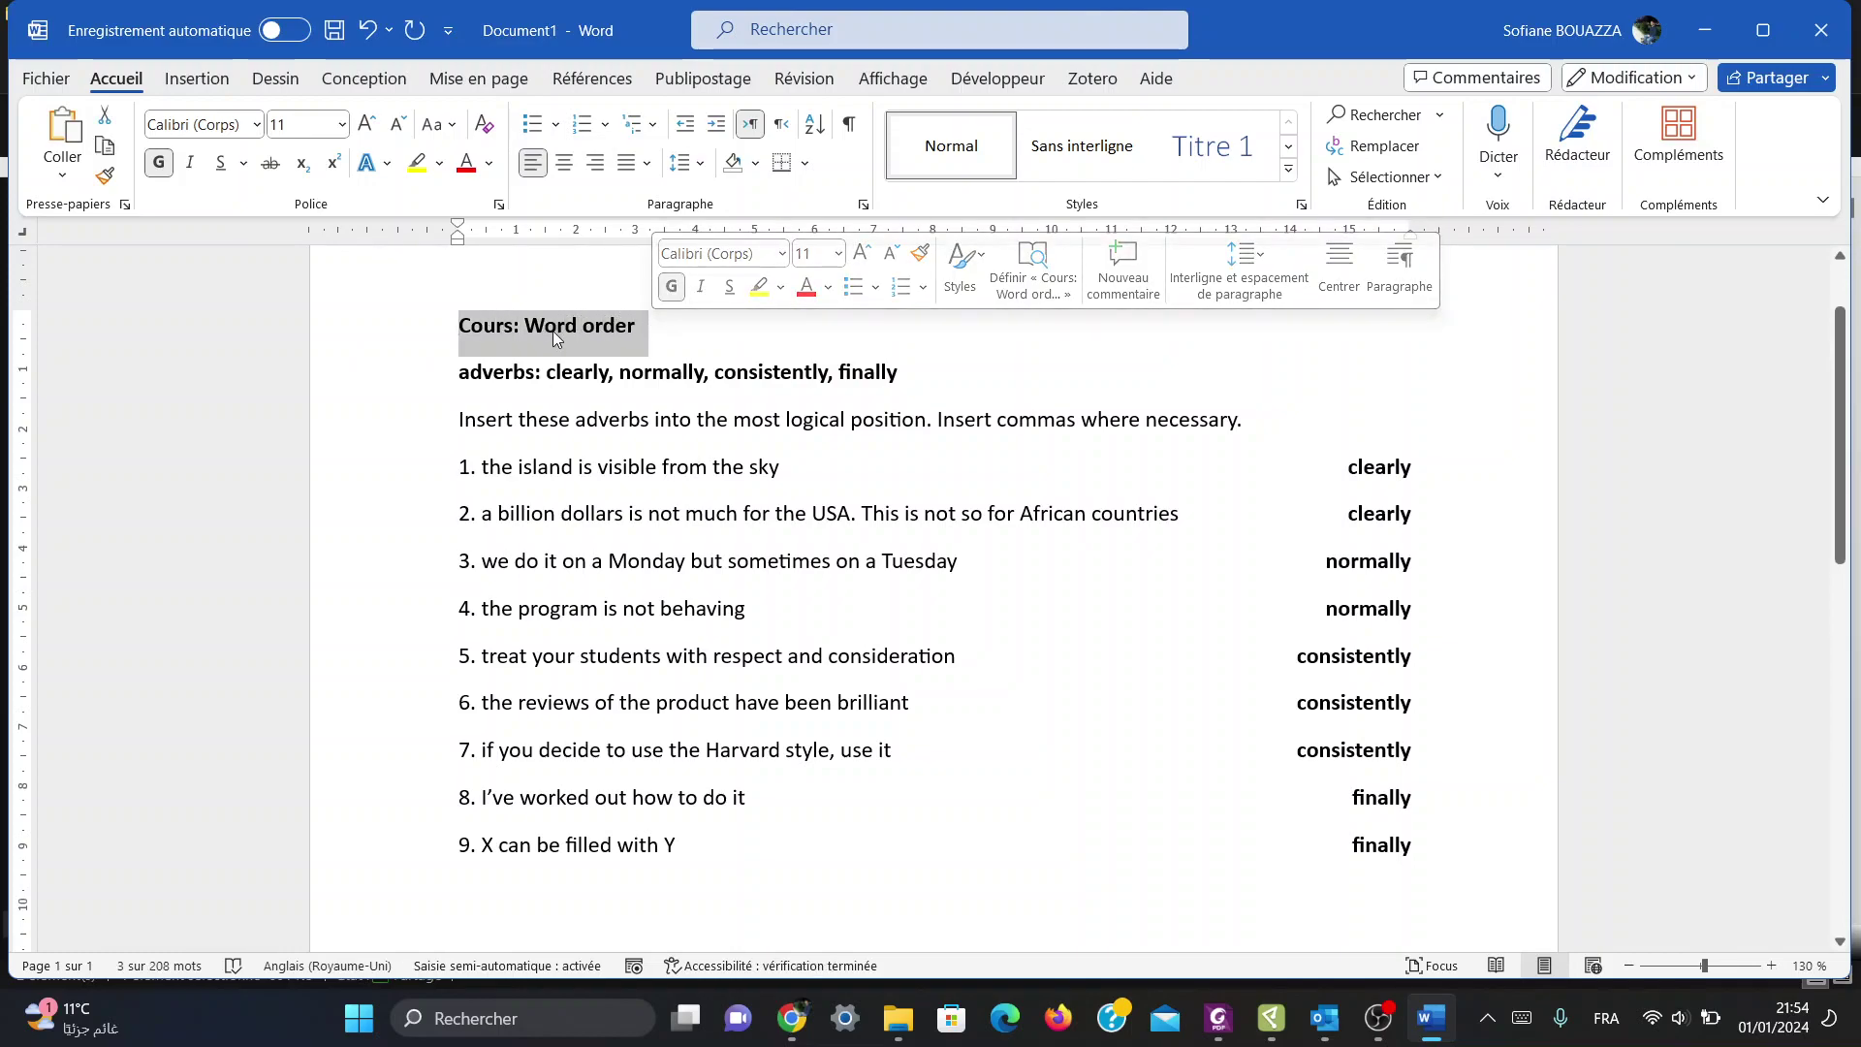
click(658, 332)
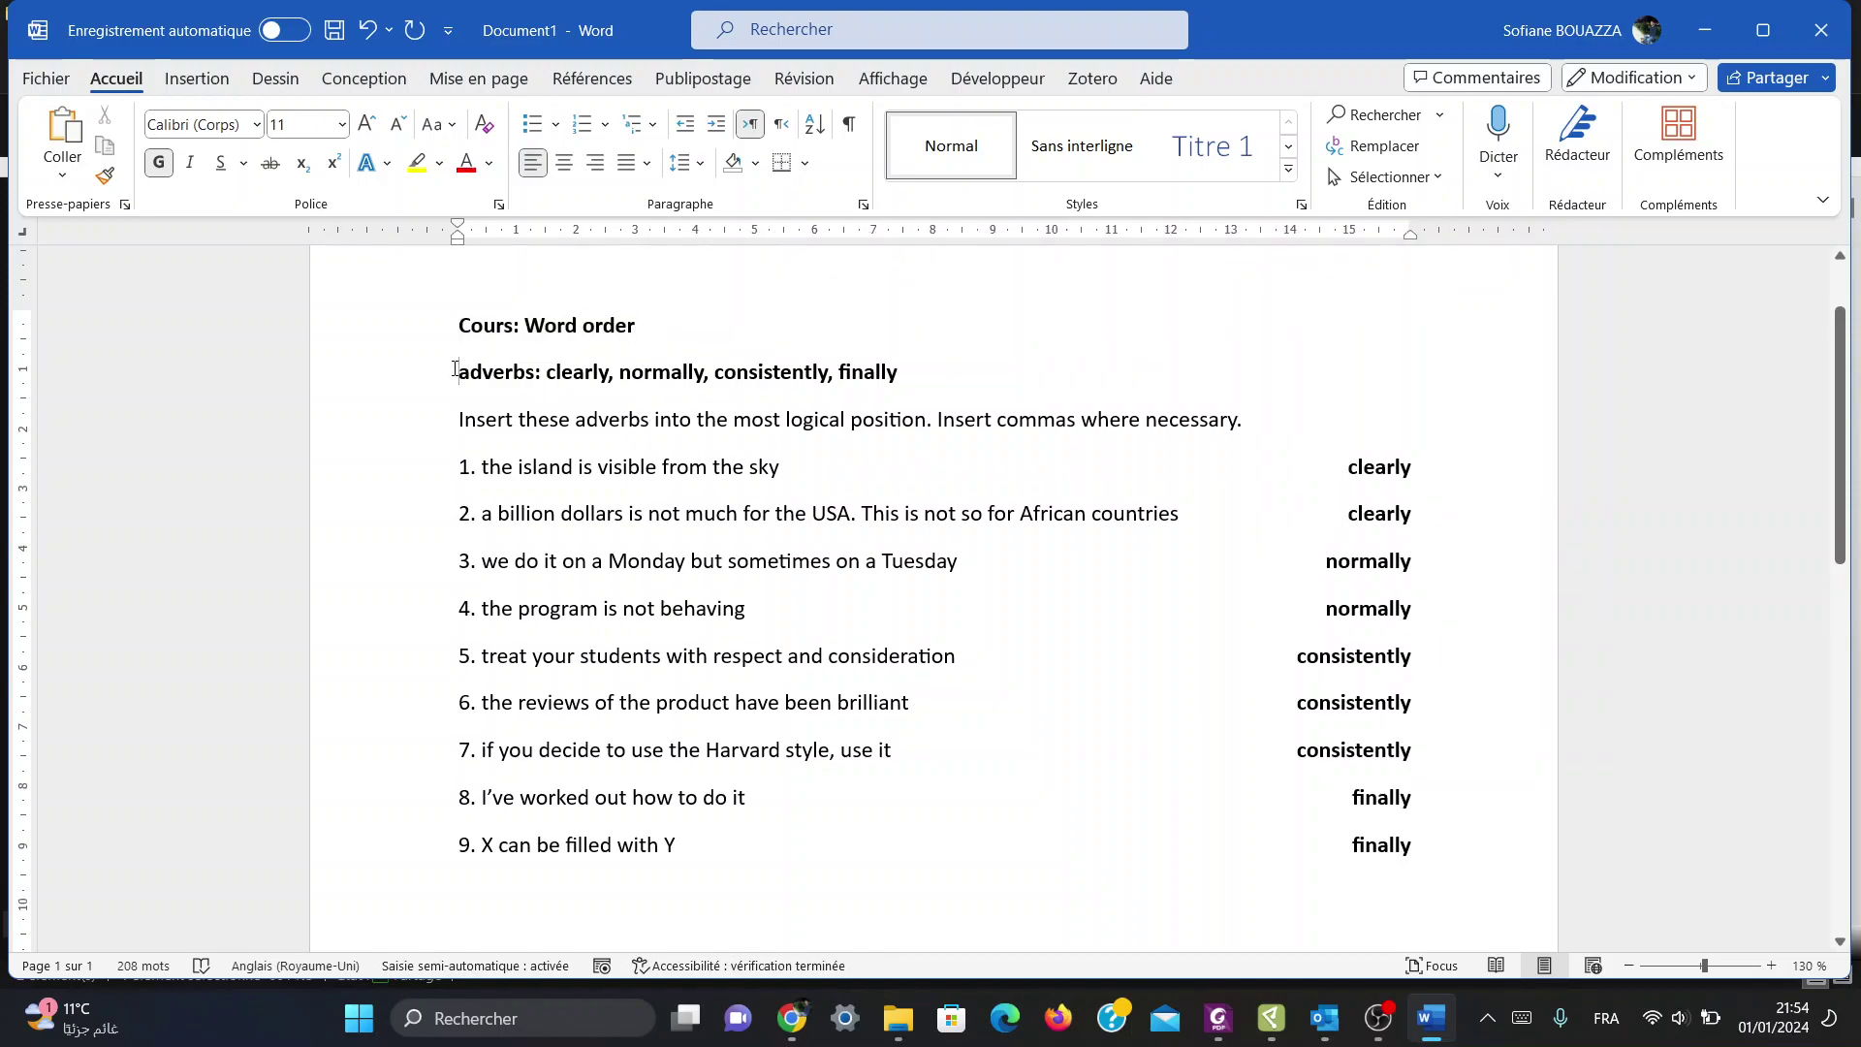
click(455, 370)
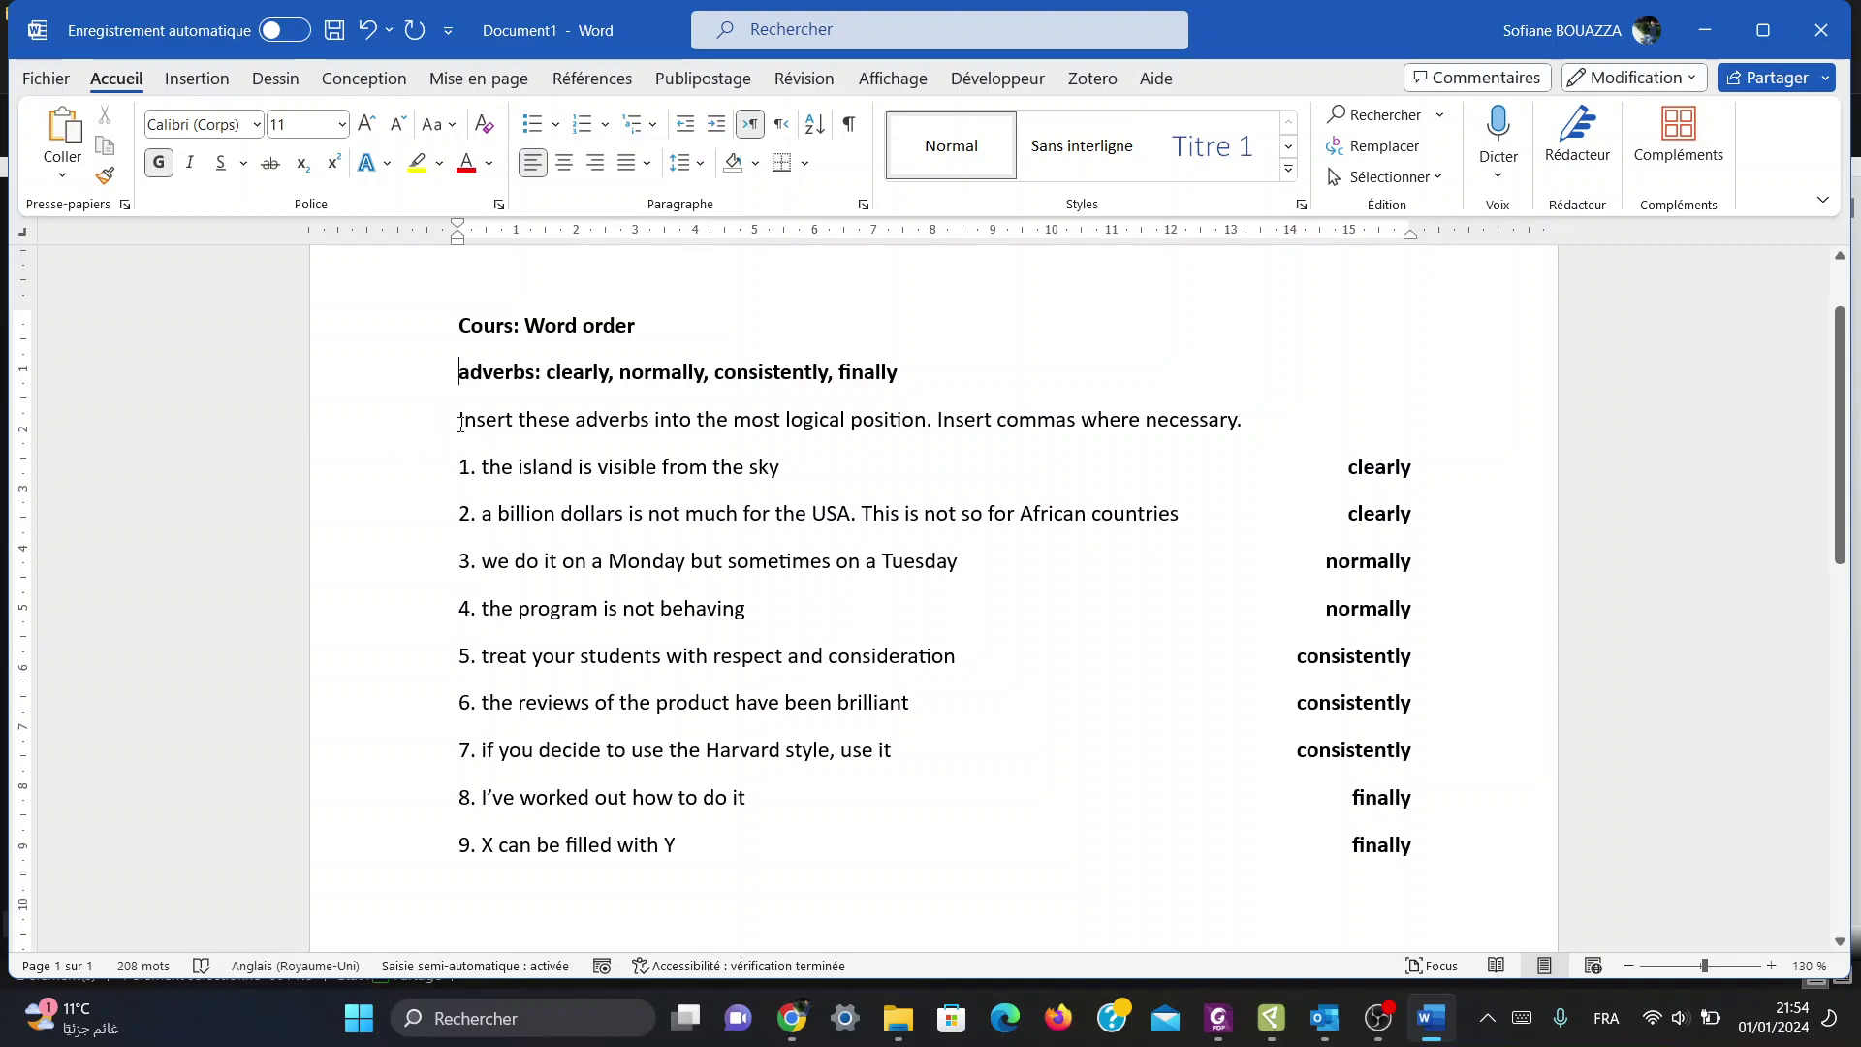
click(460, 424)
drag(387, 482, 386, 841)
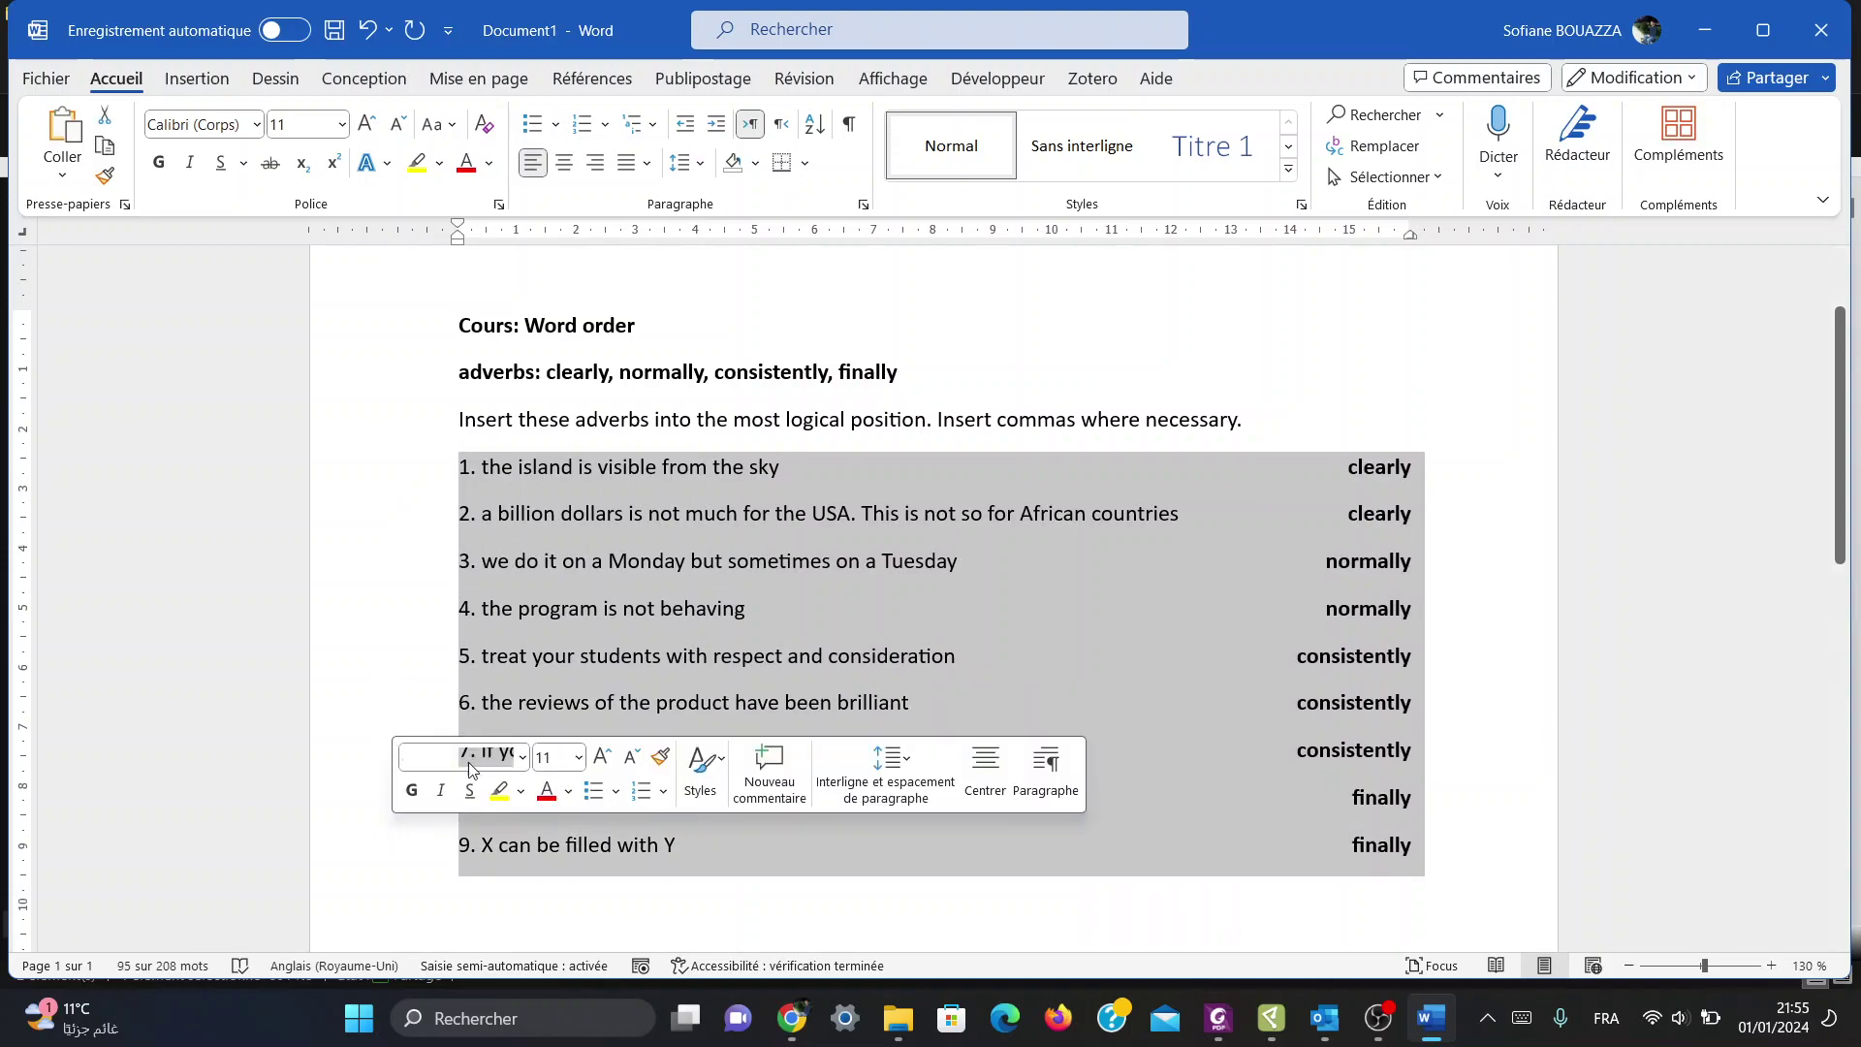
click(1328, 427)
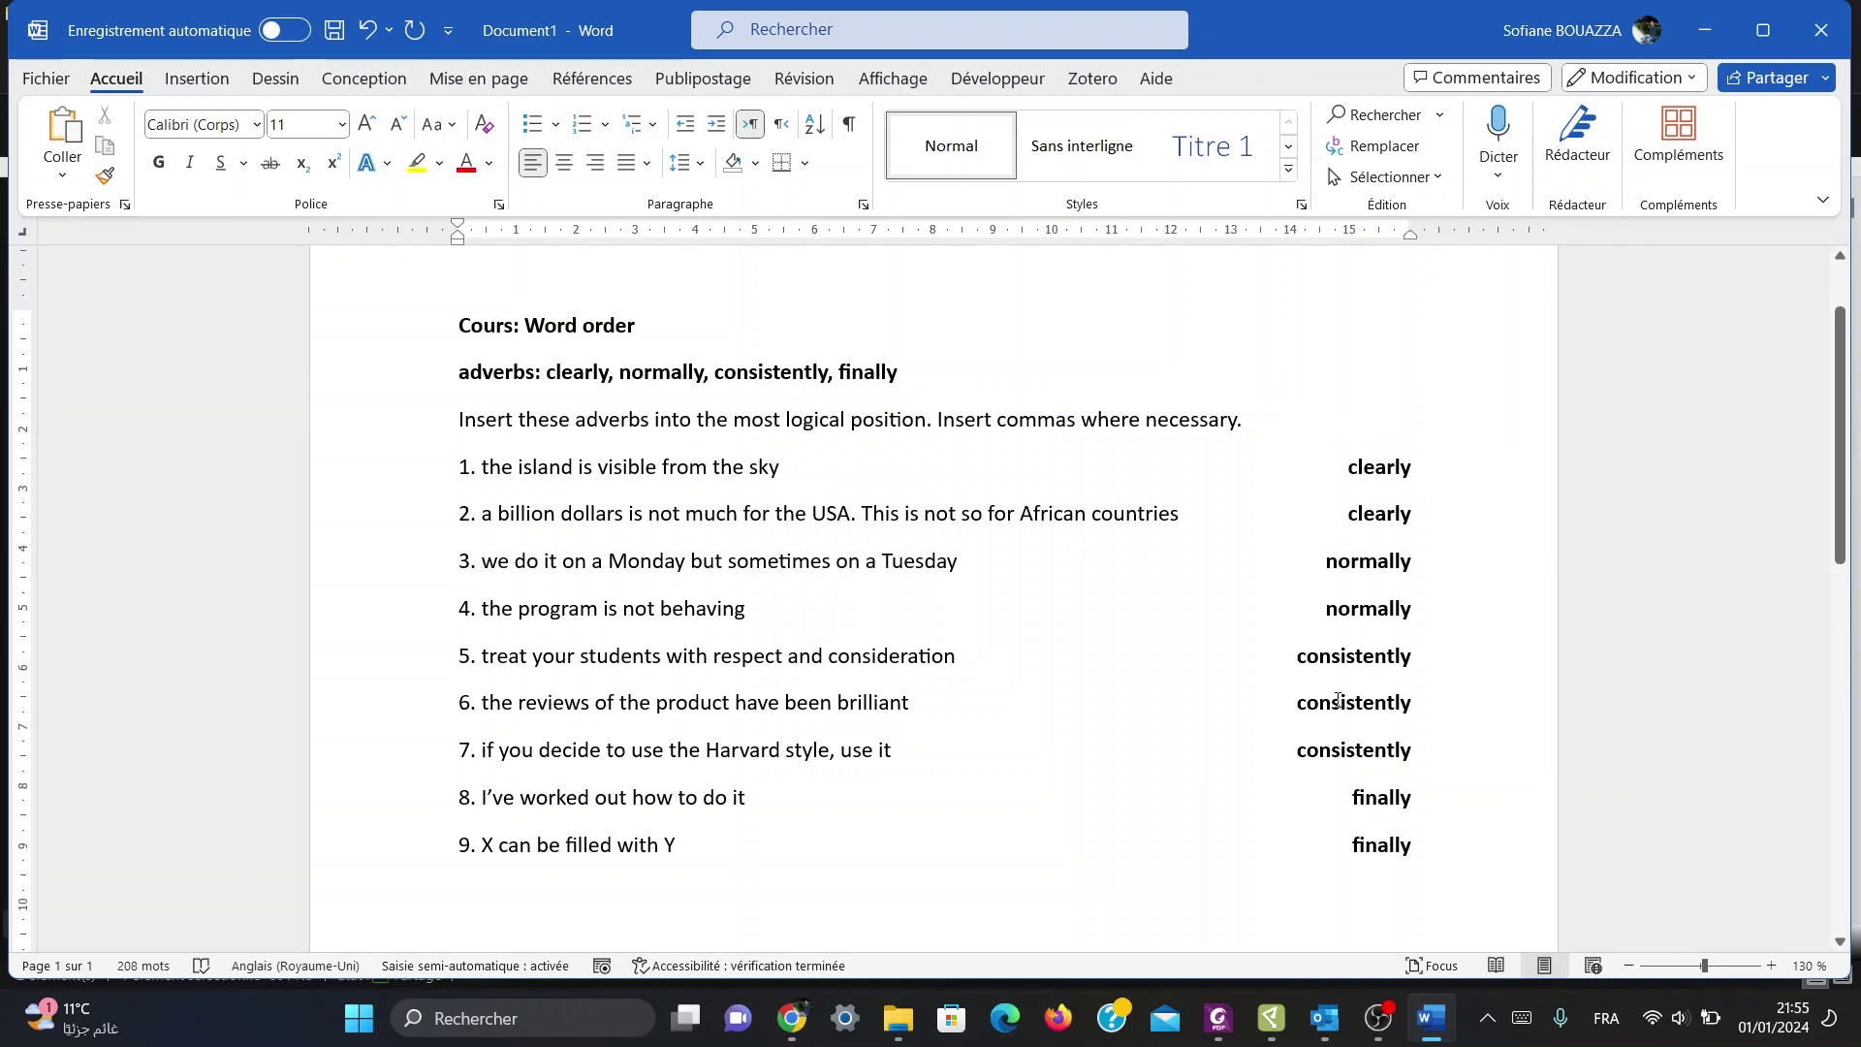
click(791, 1018)
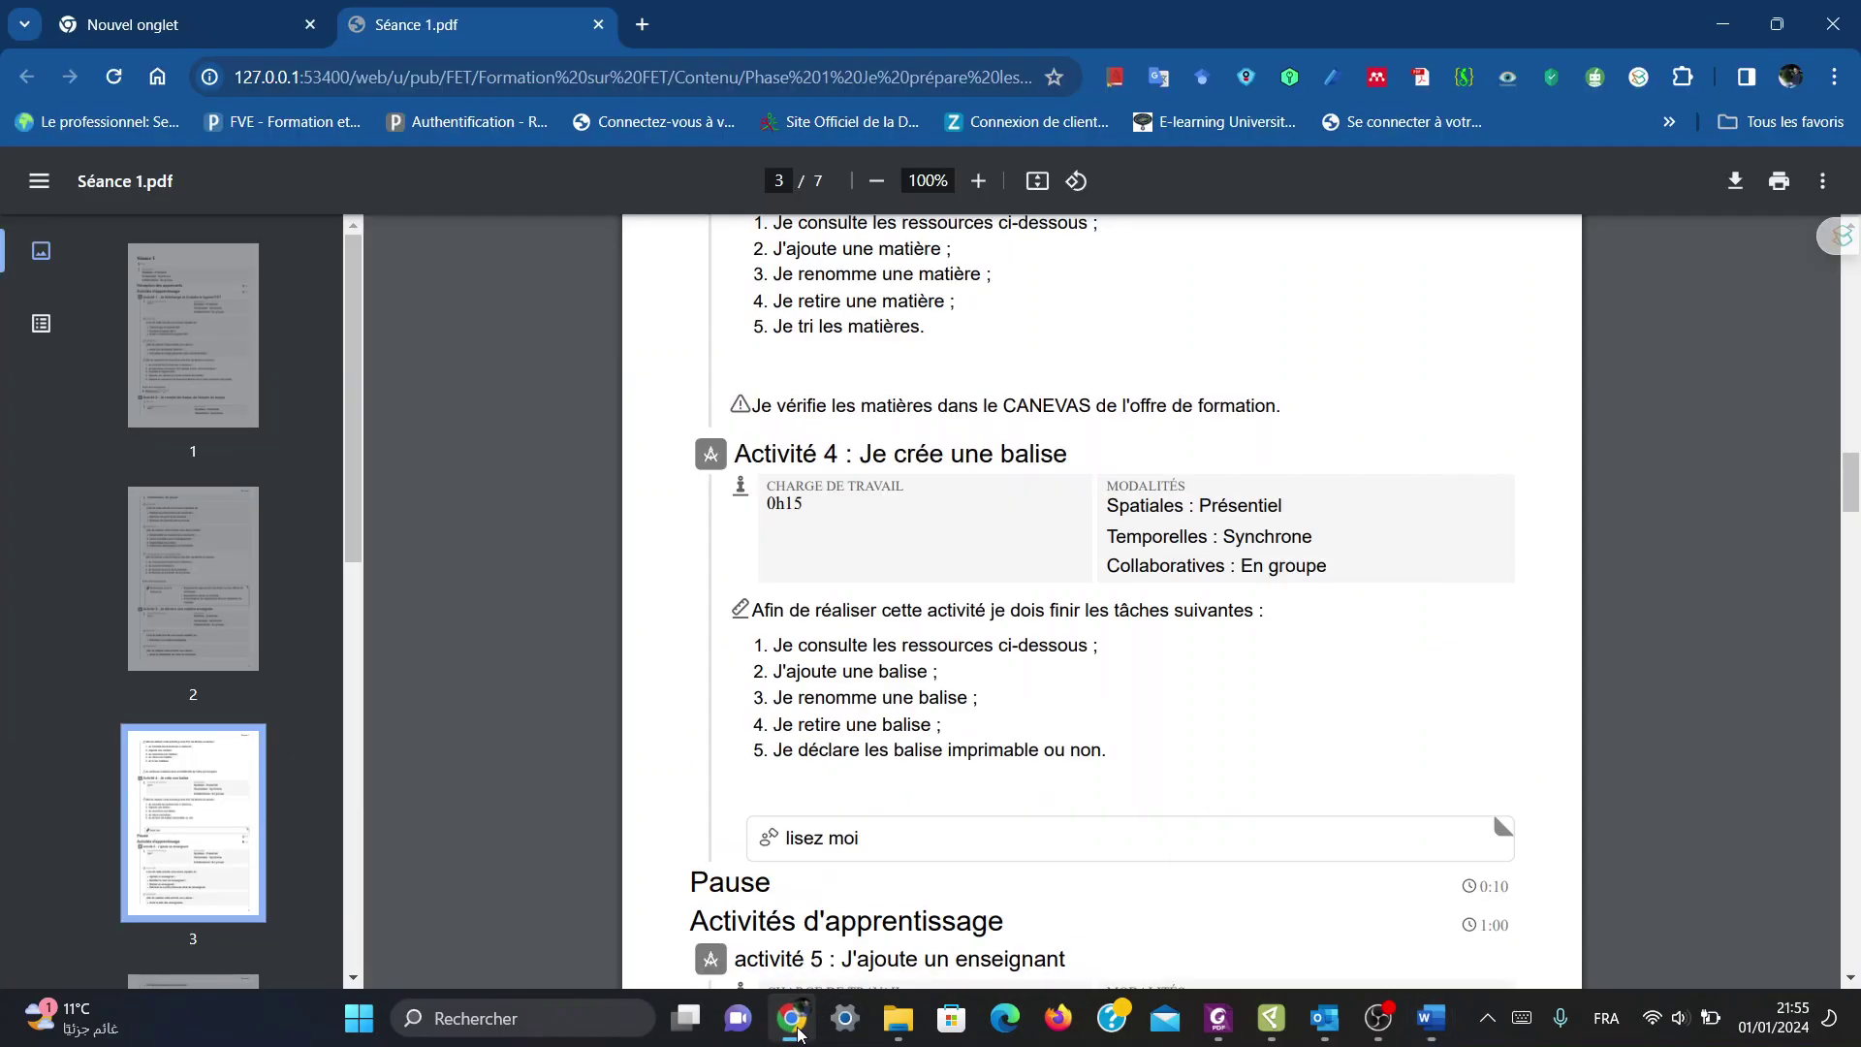
Step: Close the Séance 1.pdf tab and search Google for 'parcours scenarichaine'
click(598, 24)
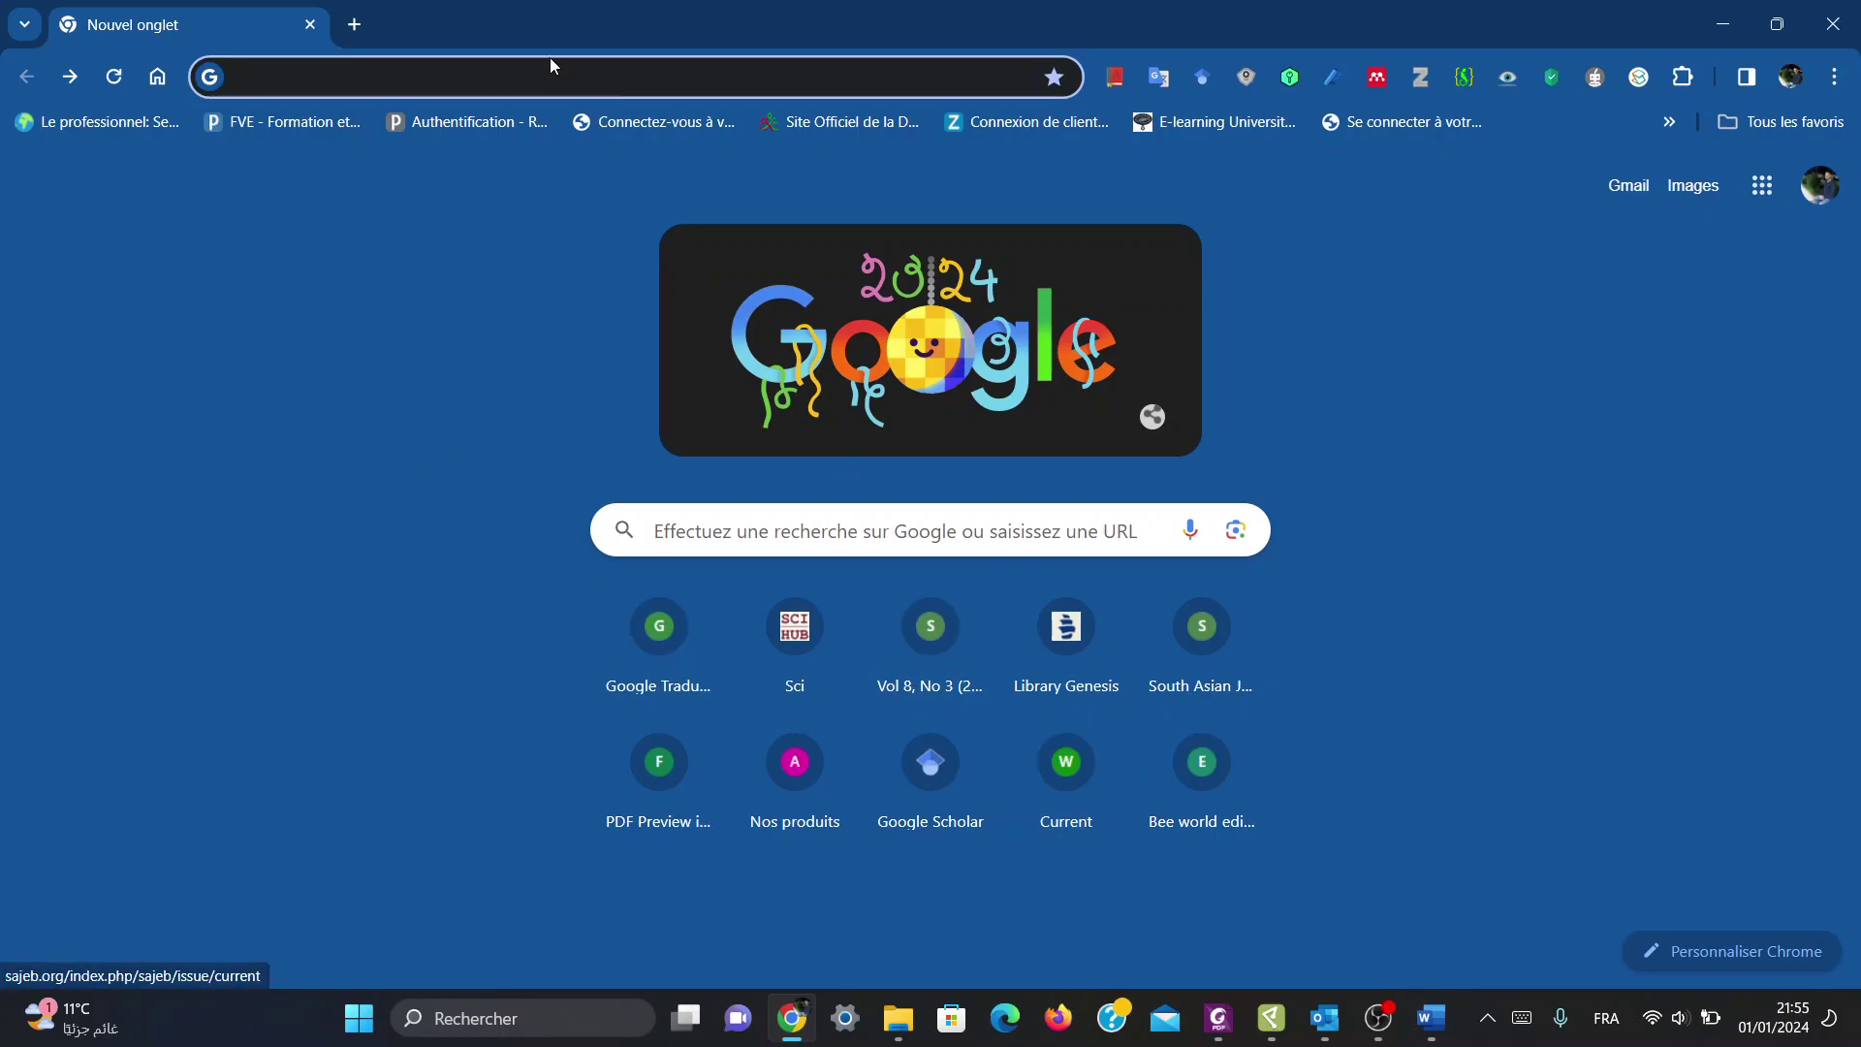
click(674, 522)
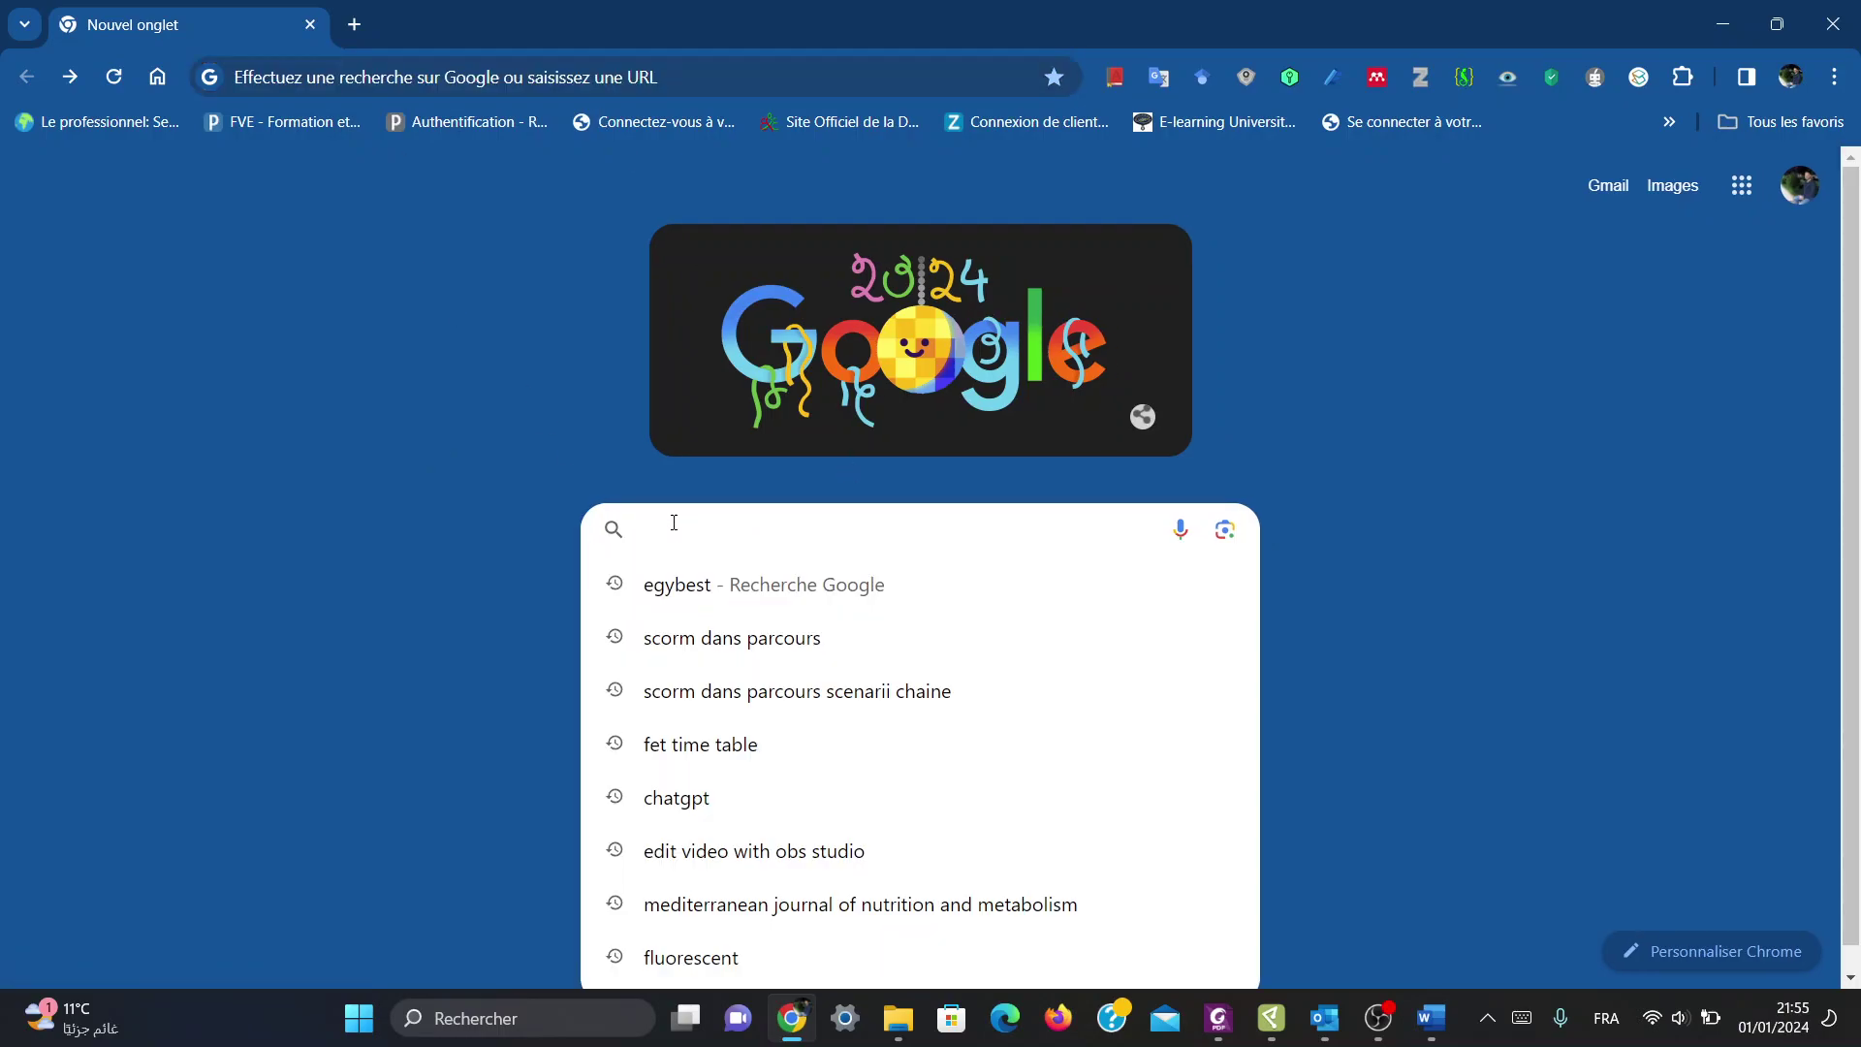
text(p)
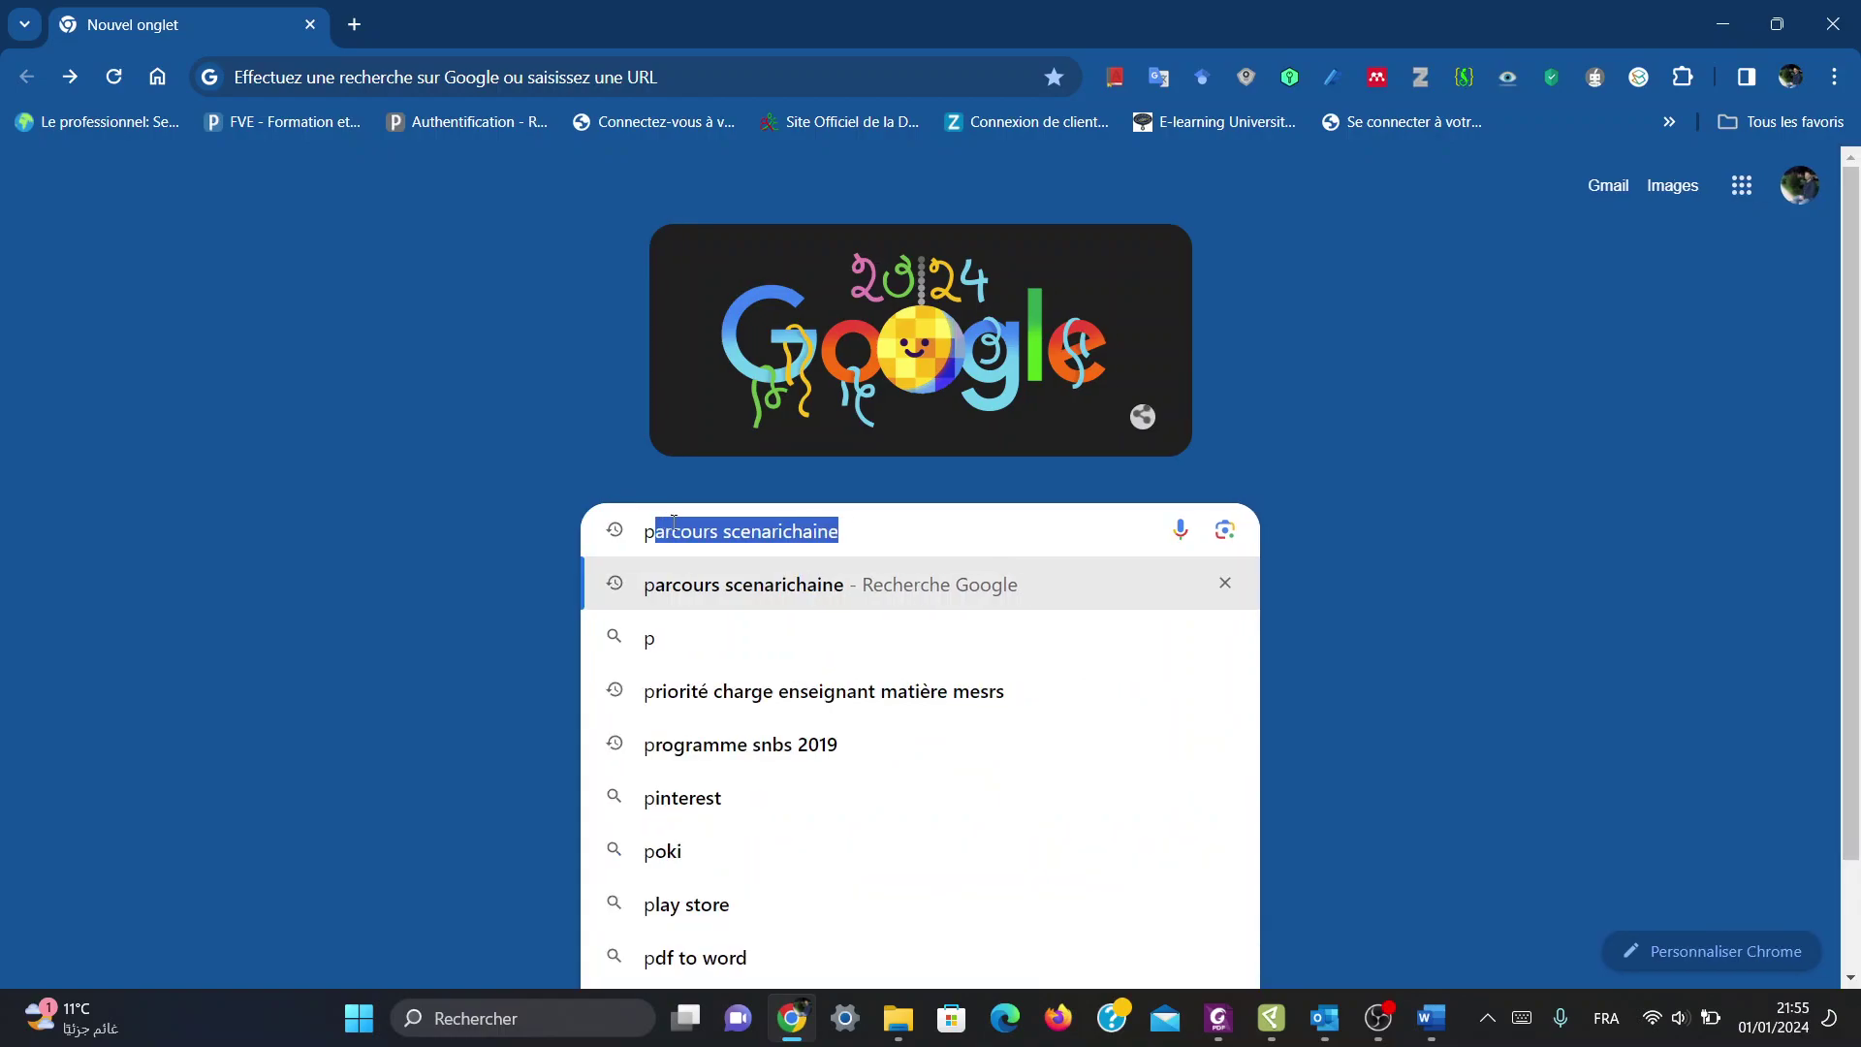
text(arcou)
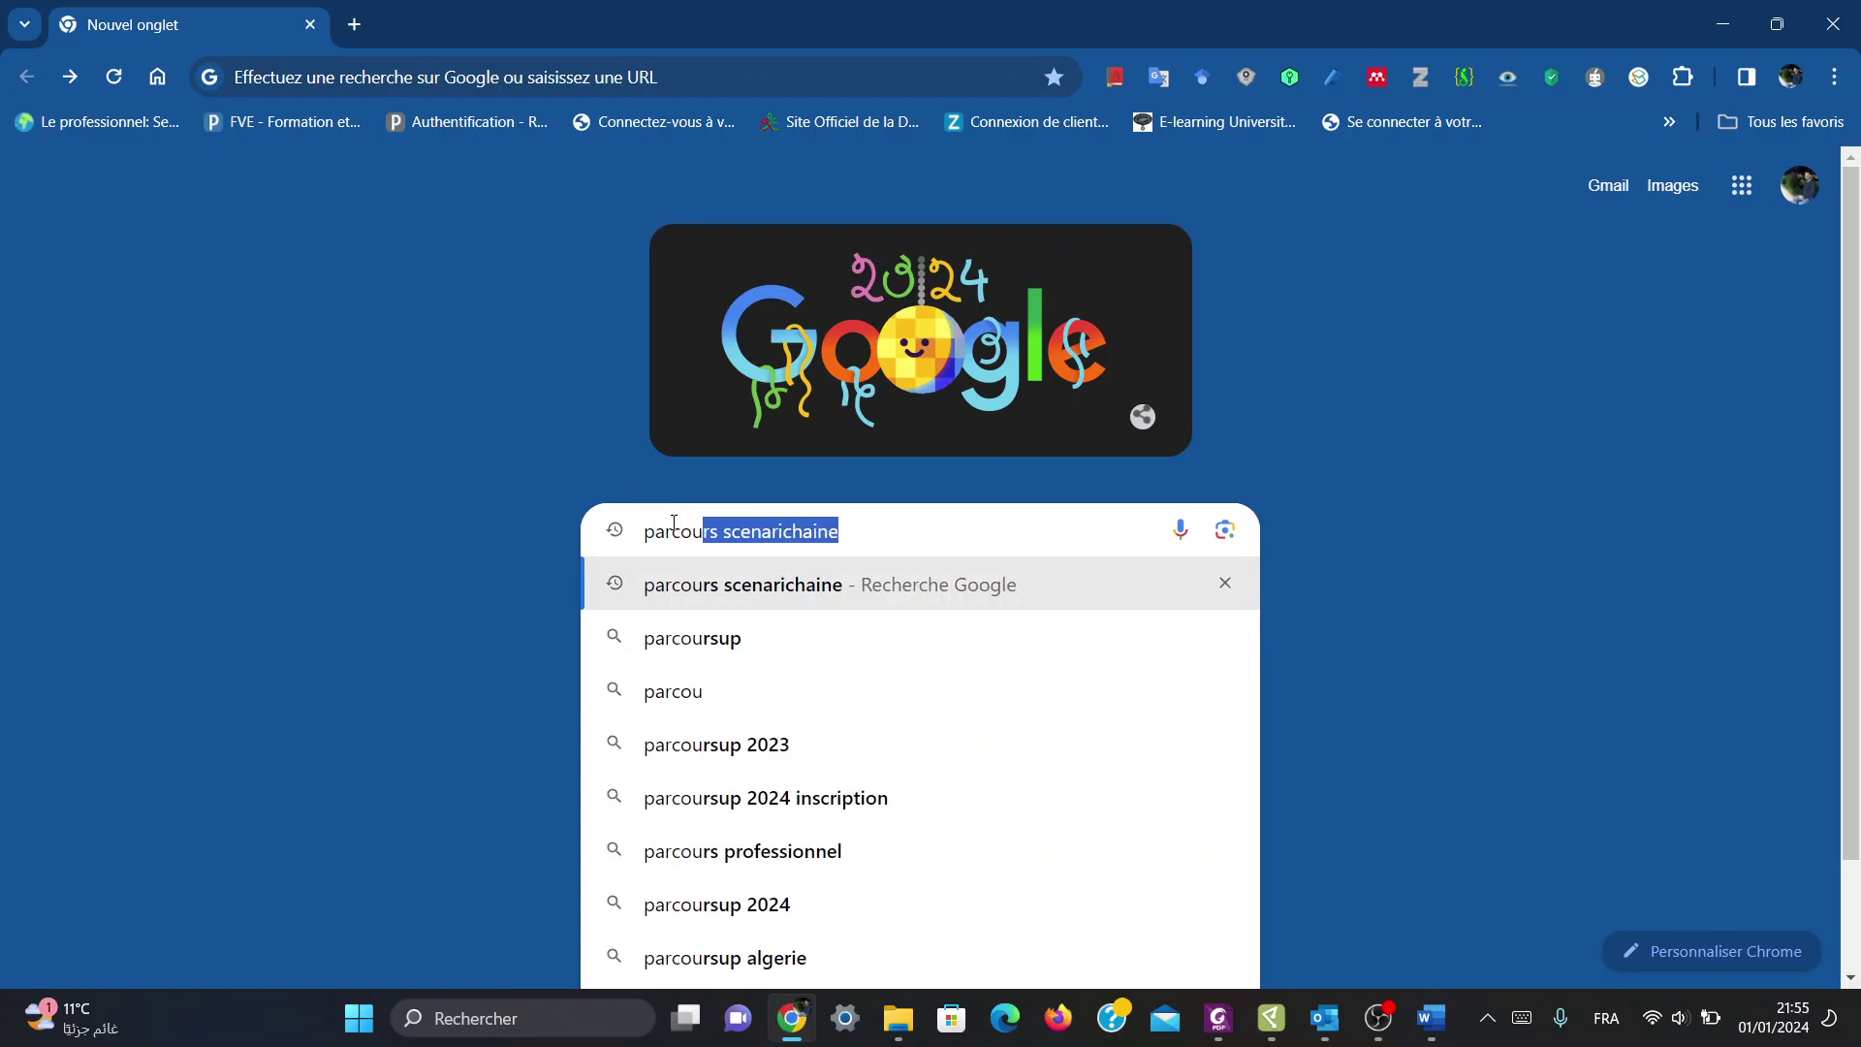
text(rs)
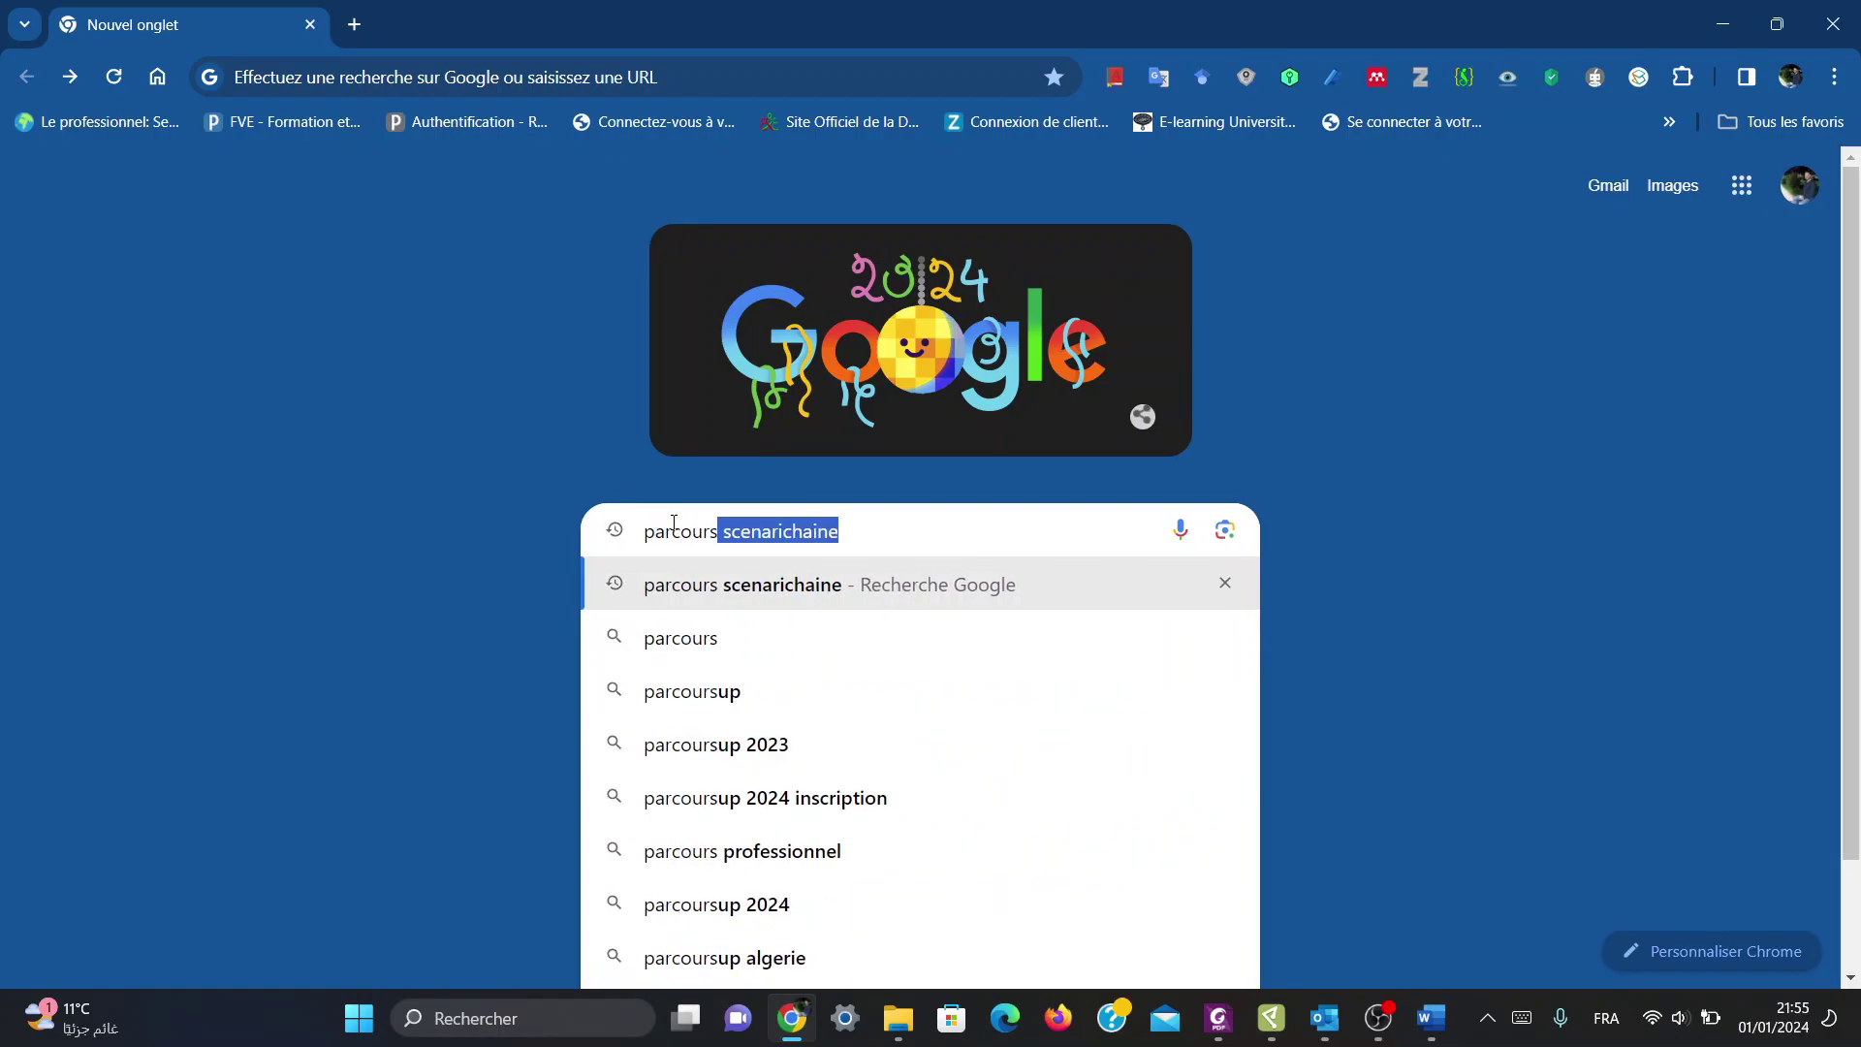
text( s)
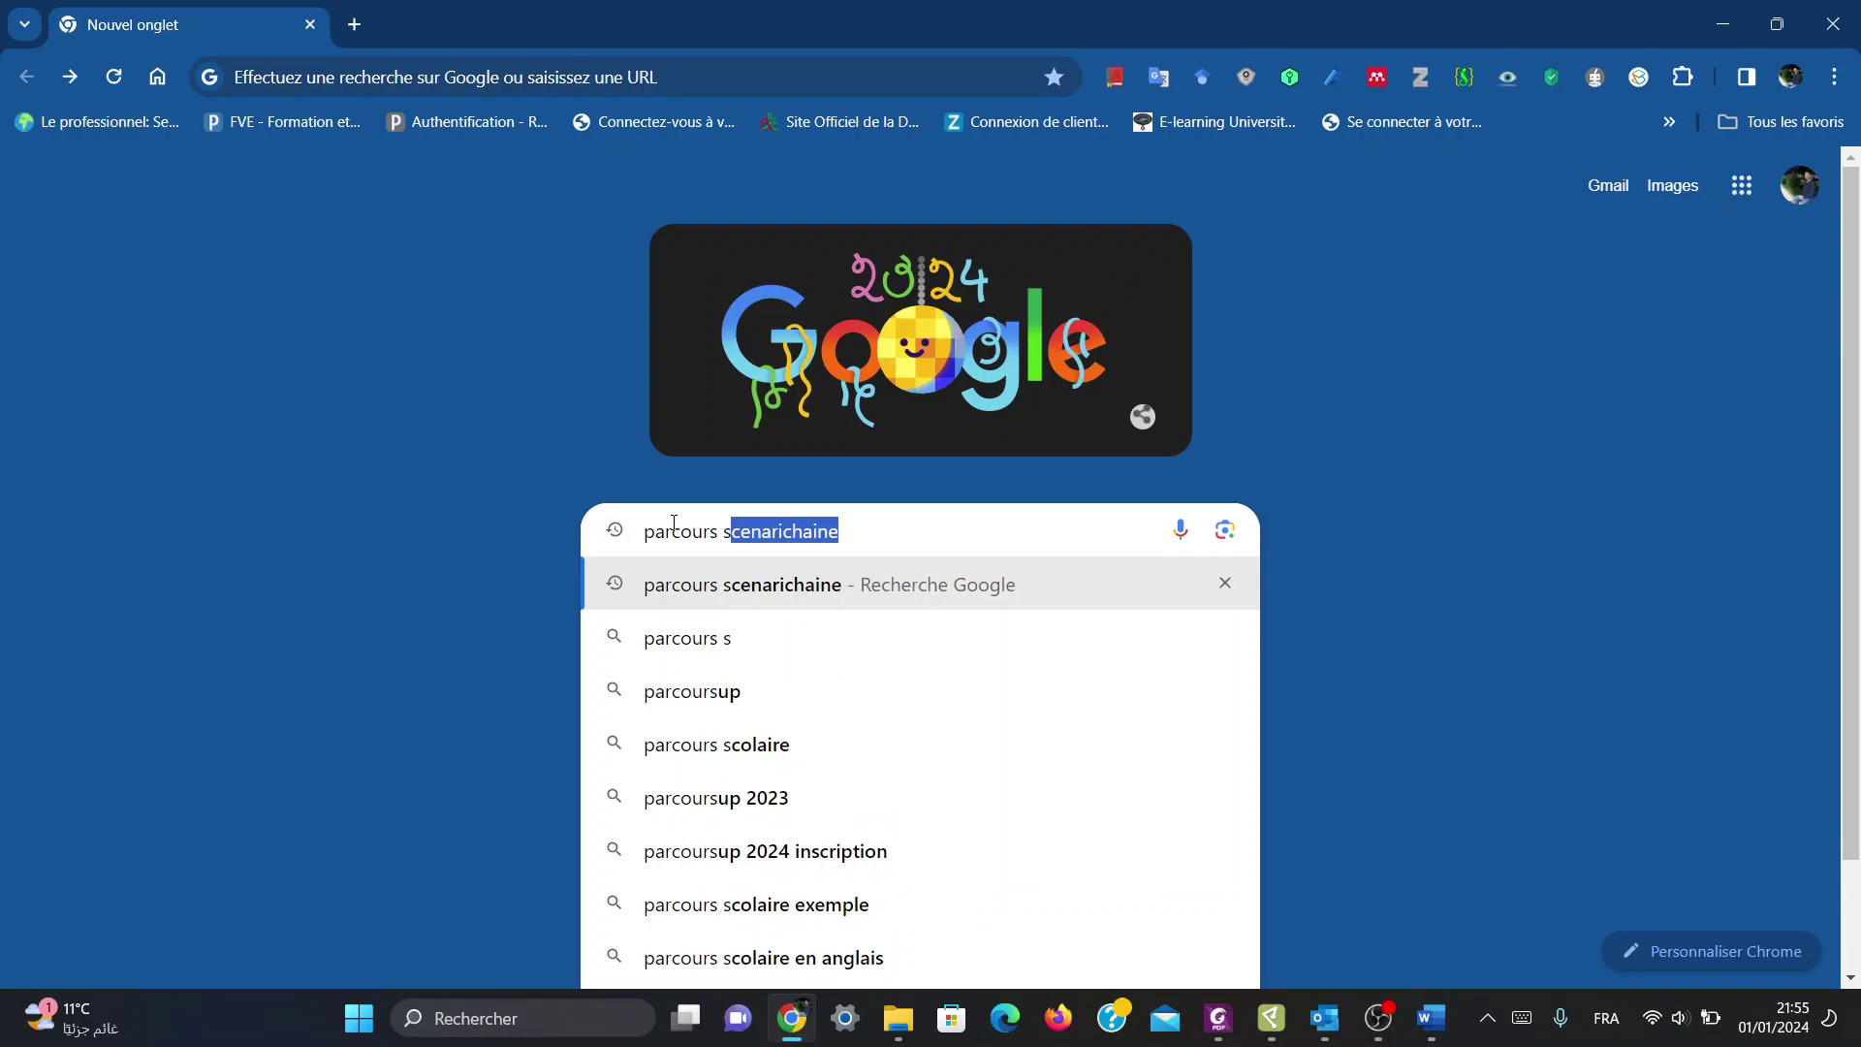
text(cenar)
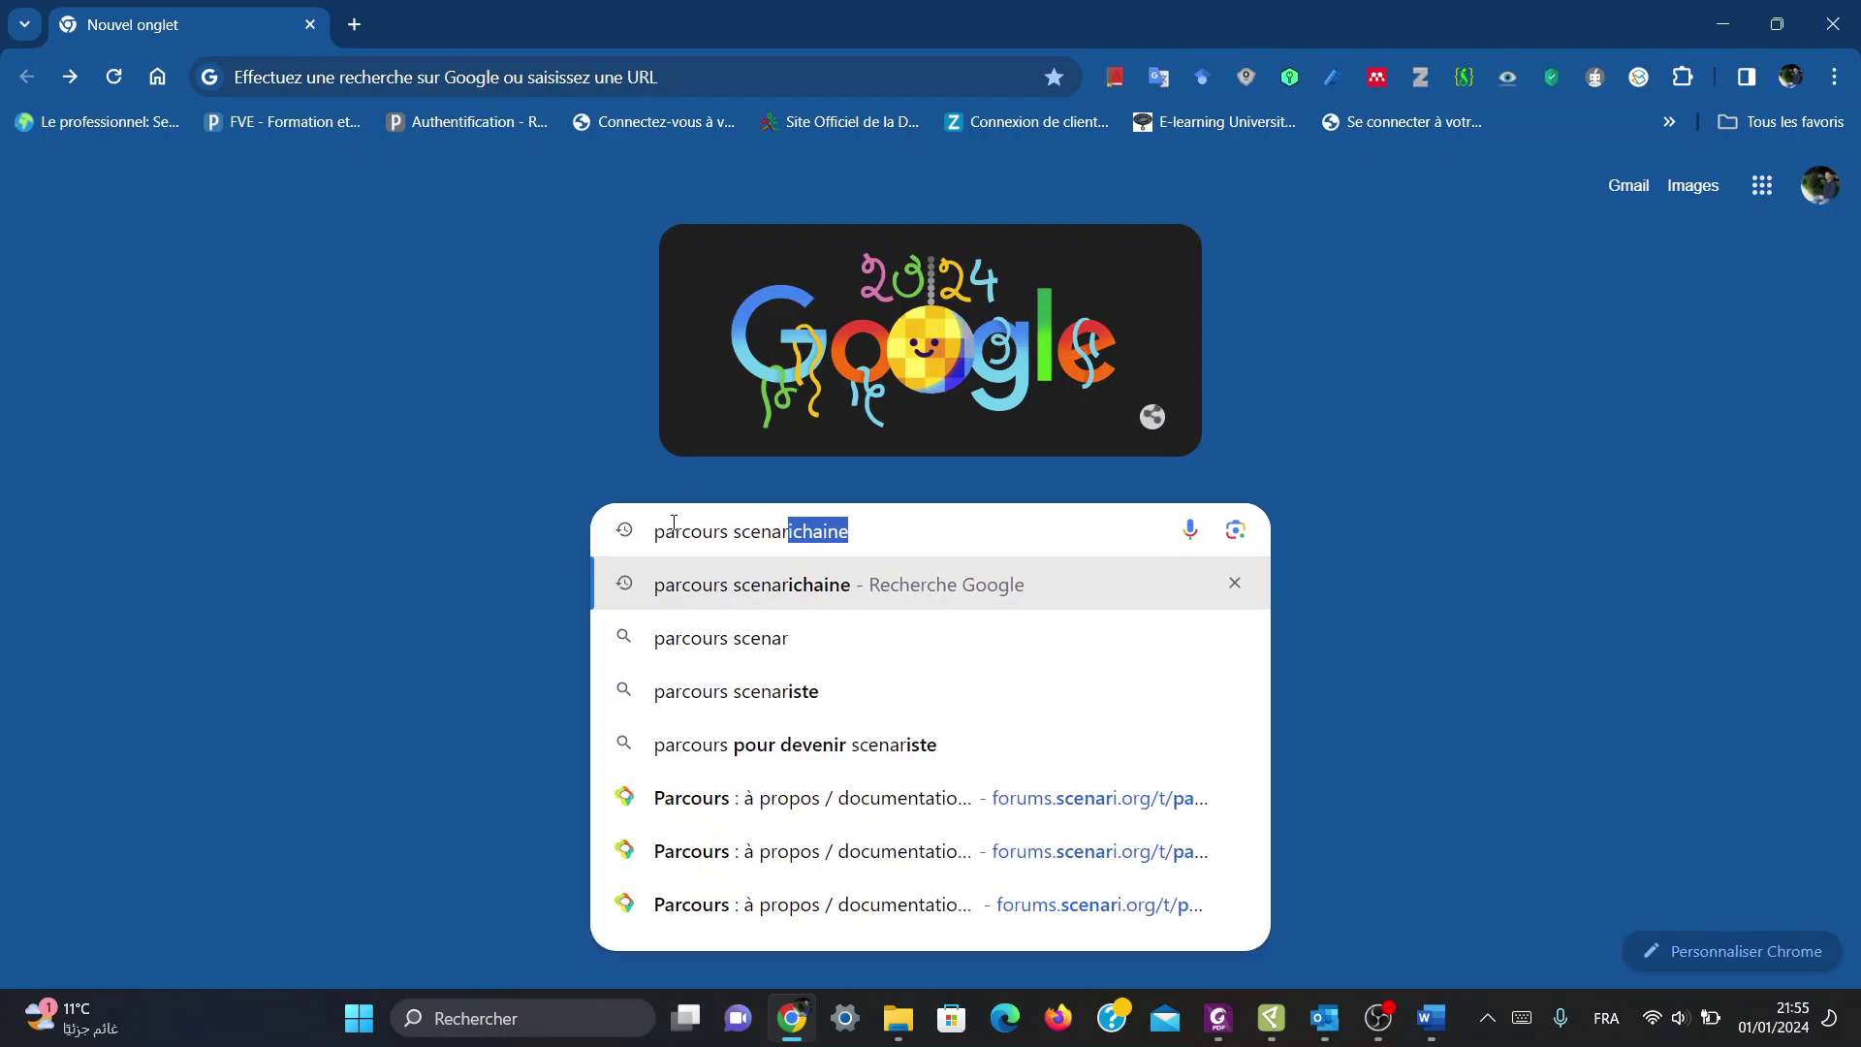
text(ichai)
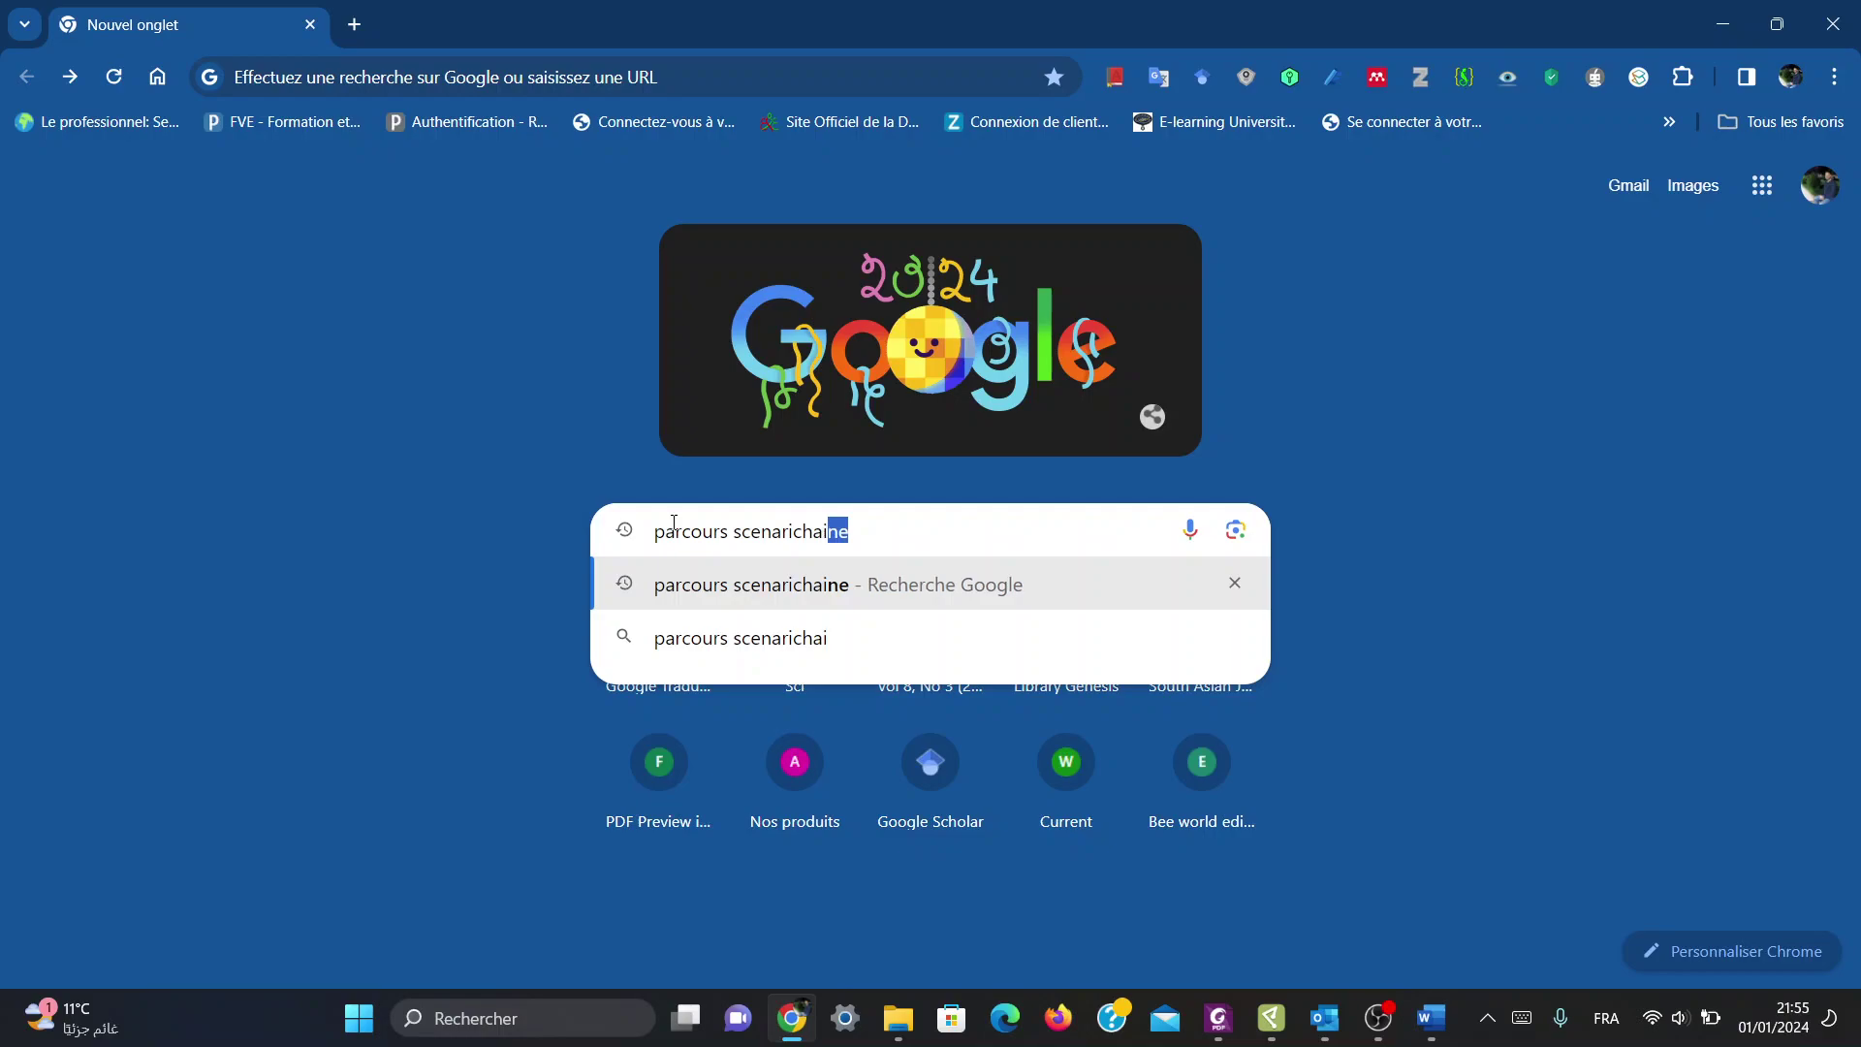
text(ne)
key(Return)
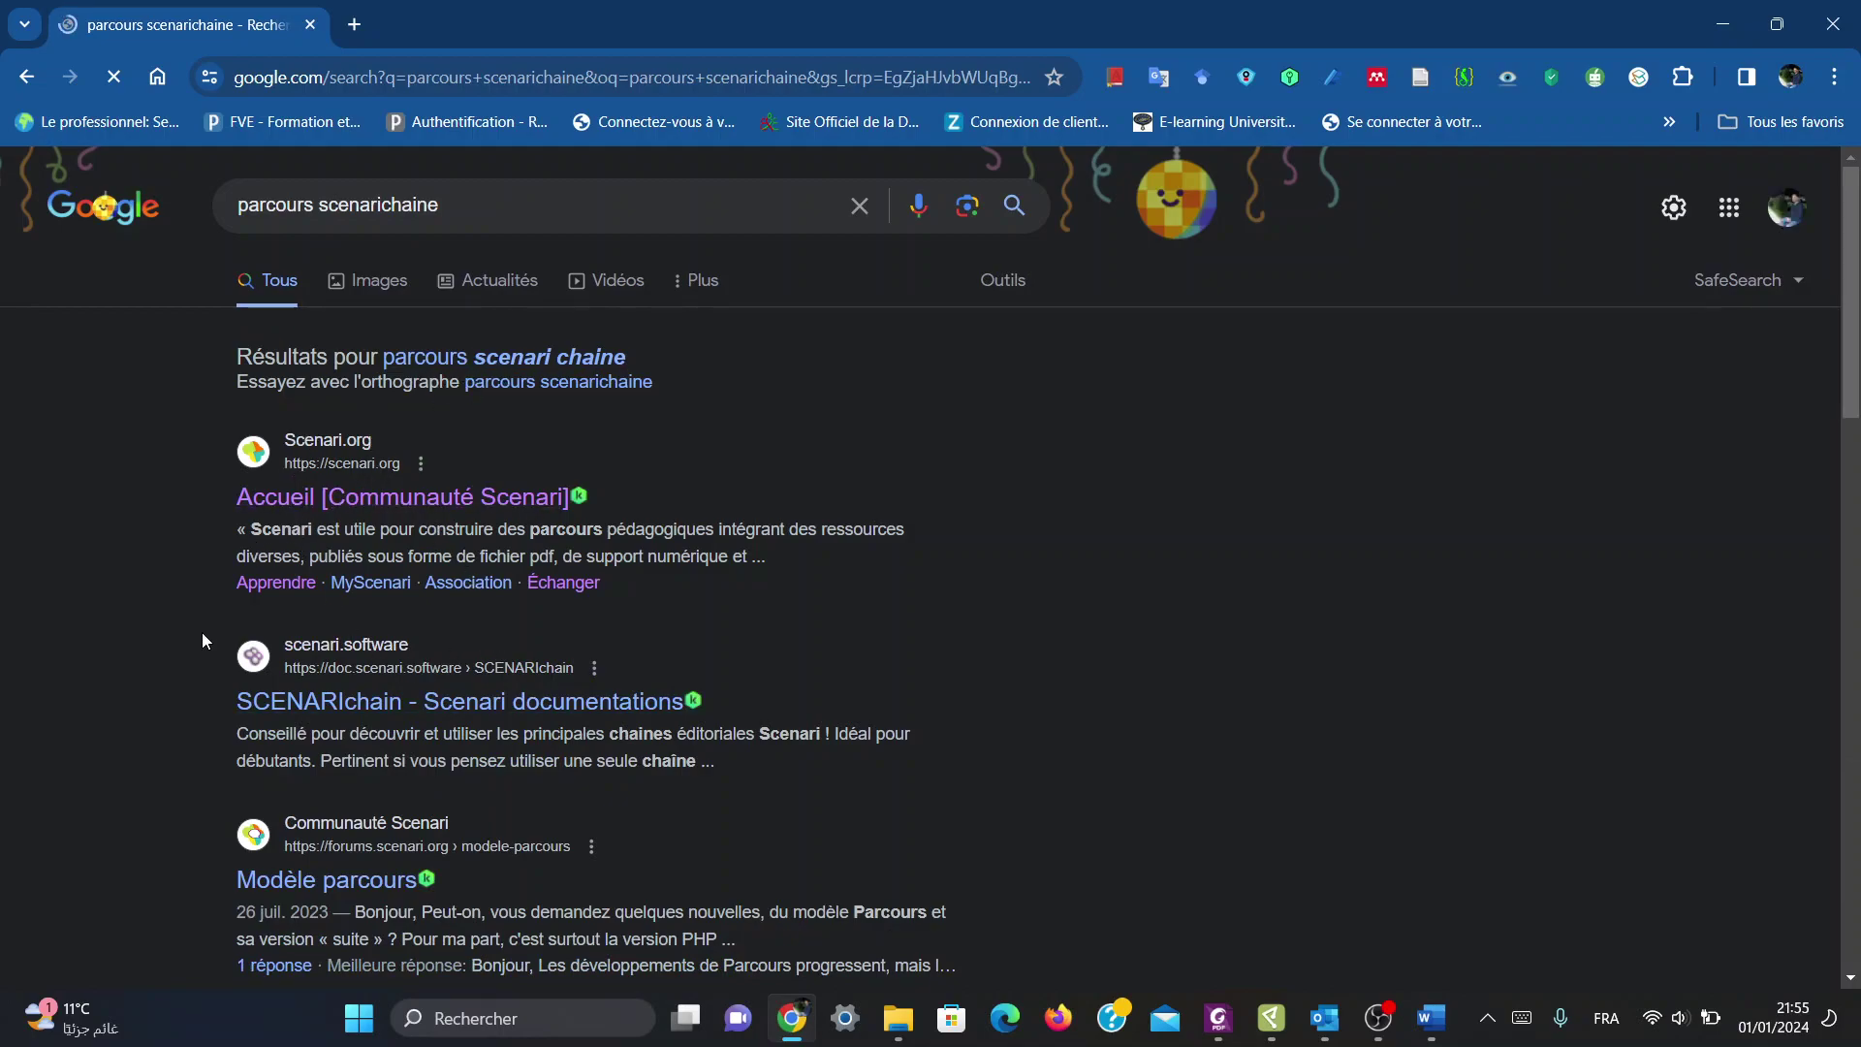
Step: Open the Parcours 0.5.0 download page from the Scenari site, keeping version 0.5.0 beta
scroll(202, 632, down, 3)
scroll(203, 636, down, 3)
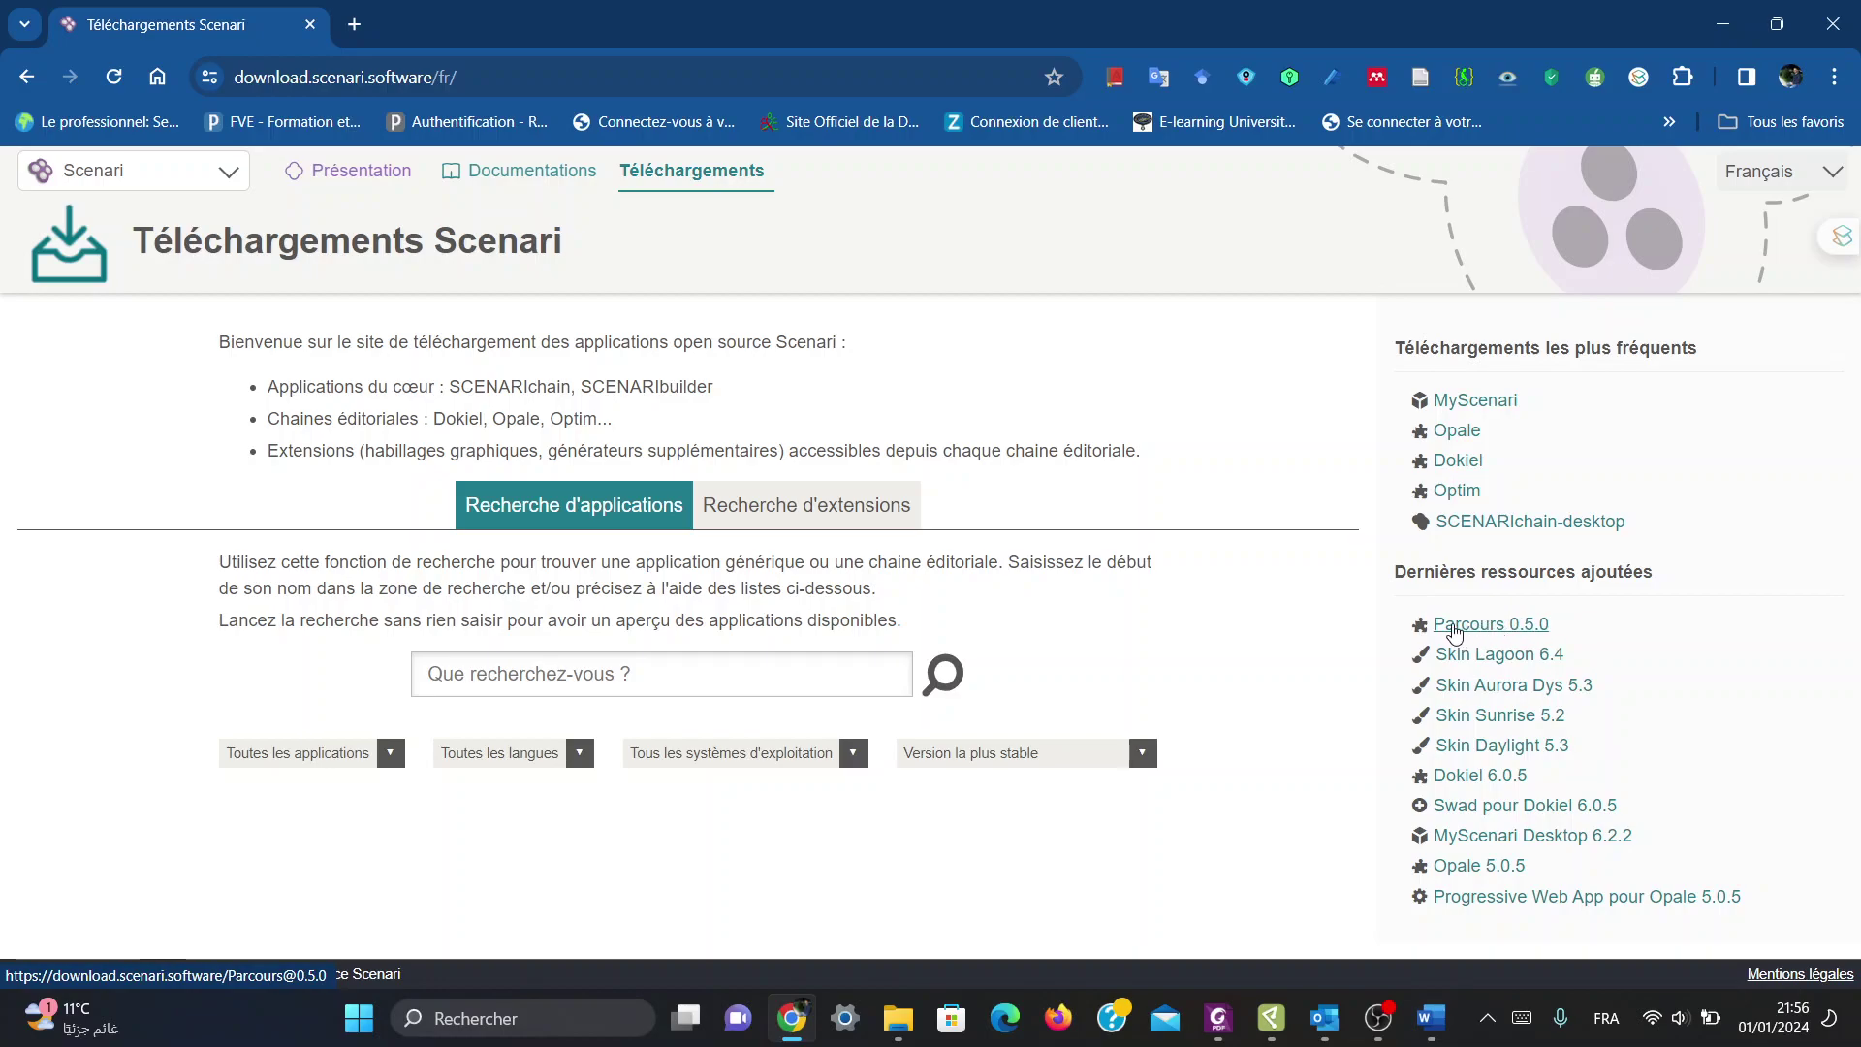
click(1455, 632)
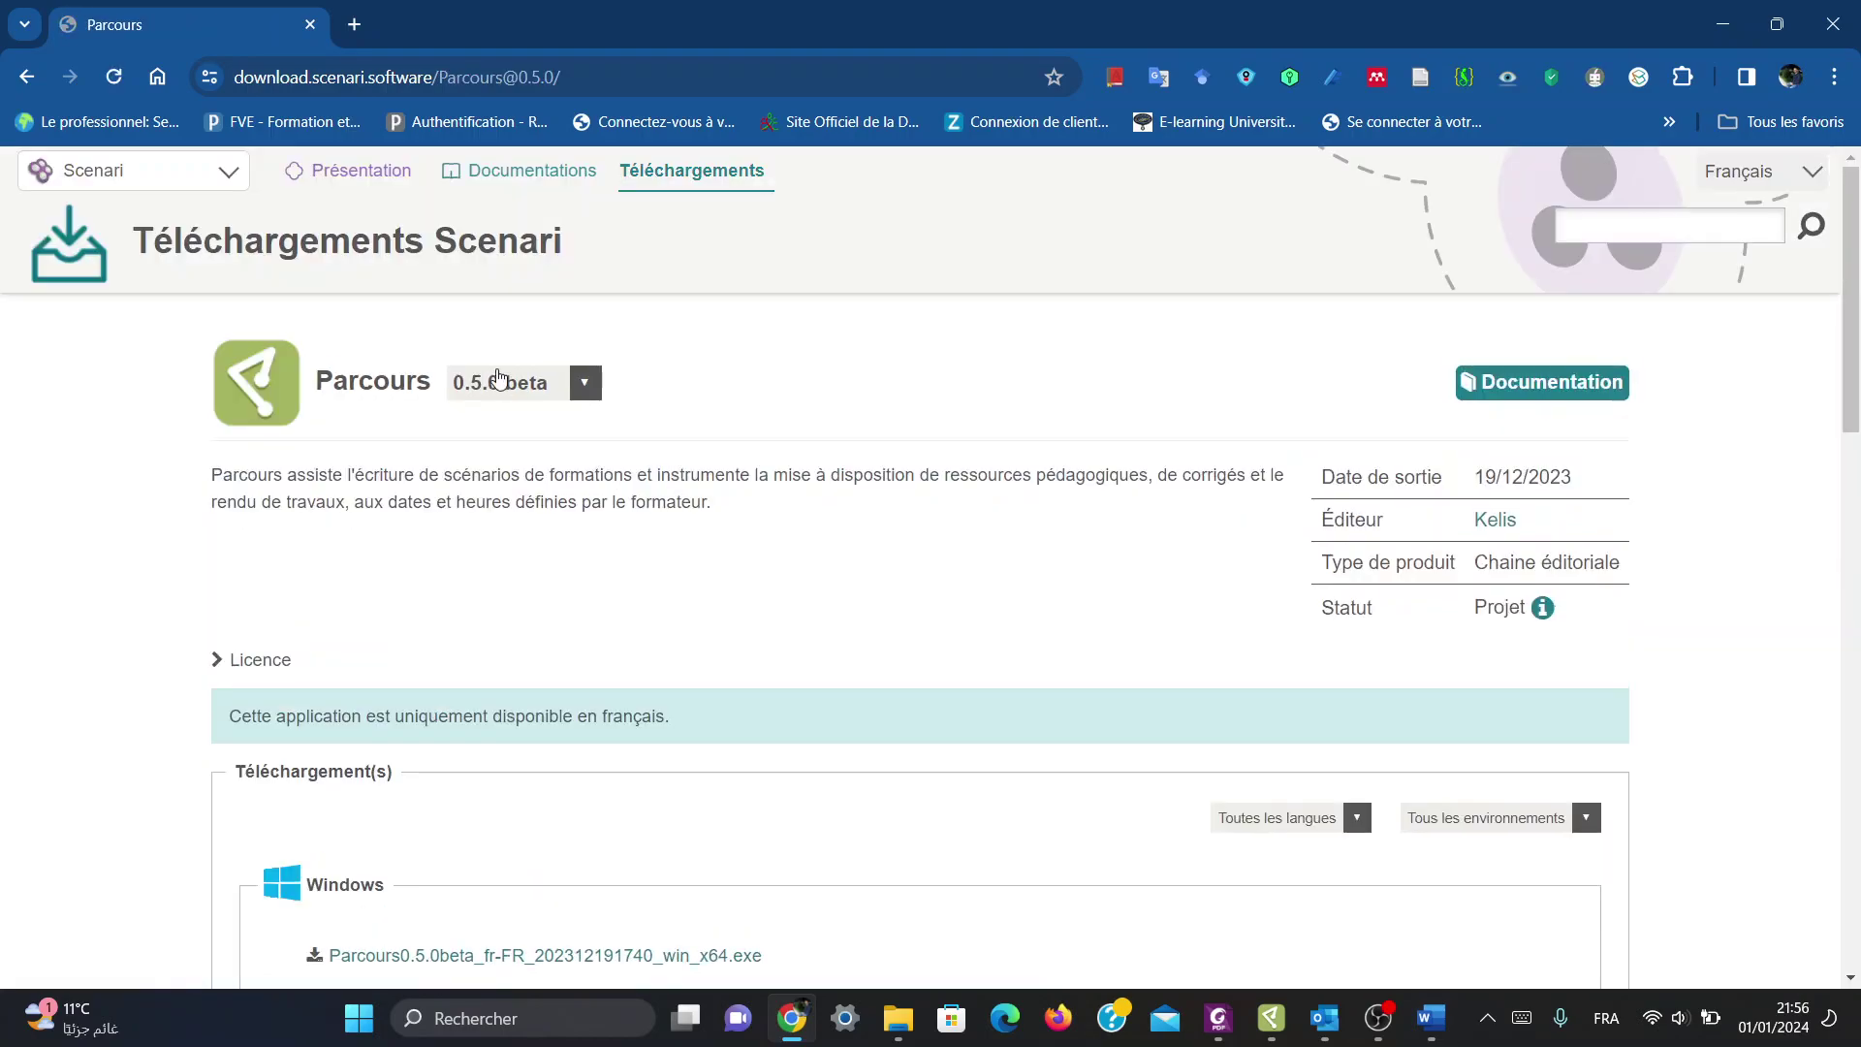
click(498, 381)
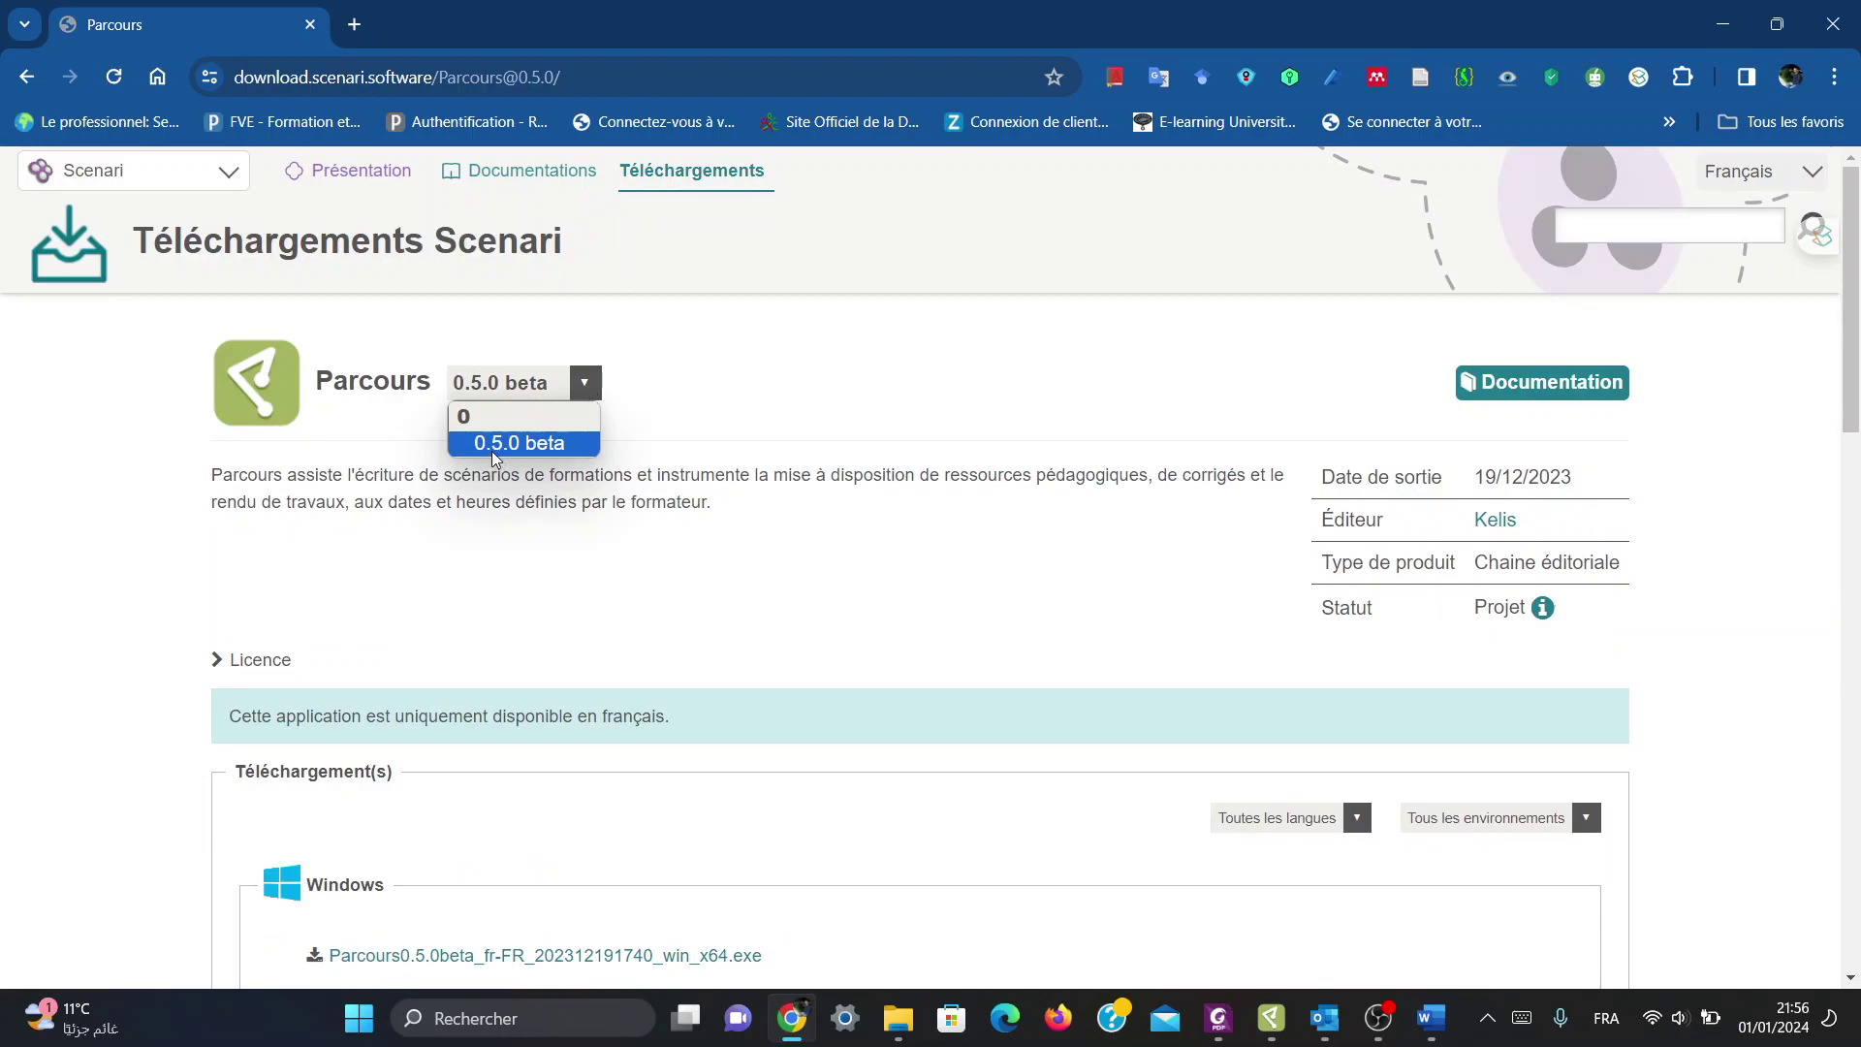
click(735, 417)
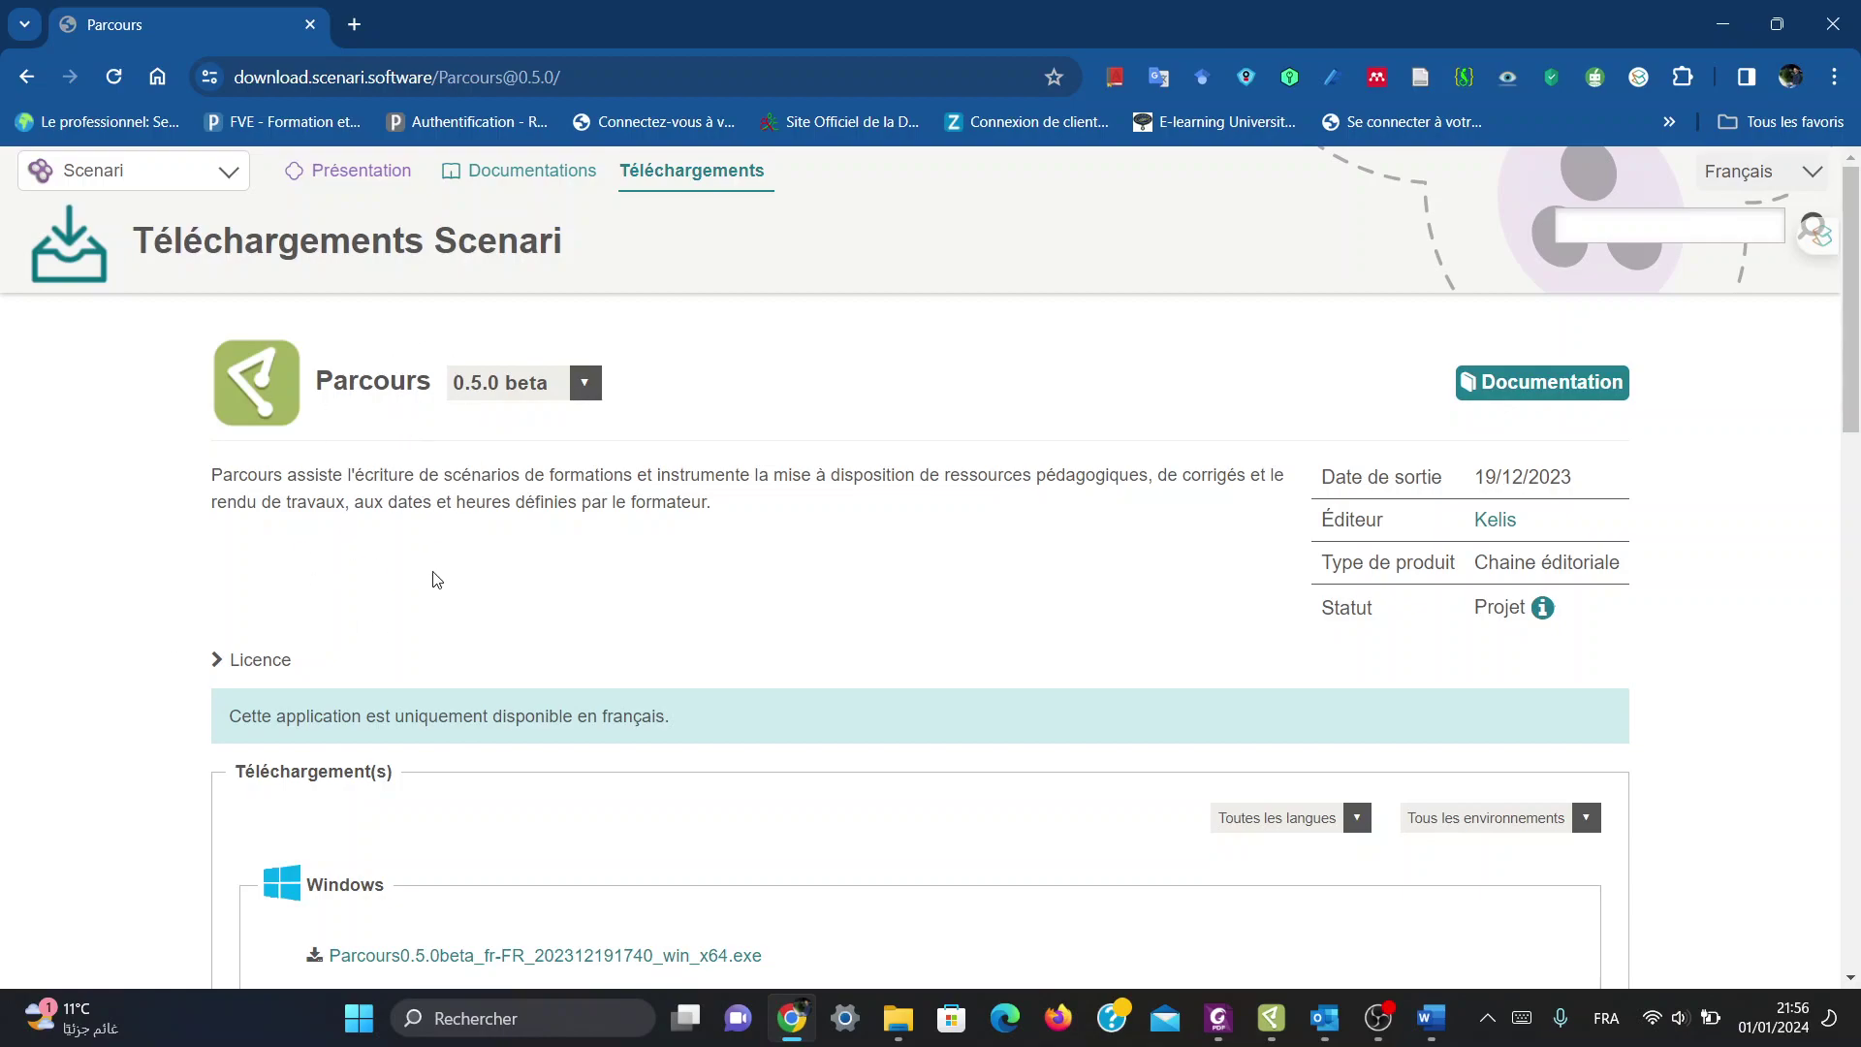
Step: Review the Windows, MacOSX and Linux installers, leaving the environment choice unchanged, then return to Parcours
scroll(109, 783, down, 2)
scroll(110, 782, down, 2)
scroll(109, 782, down, 2)
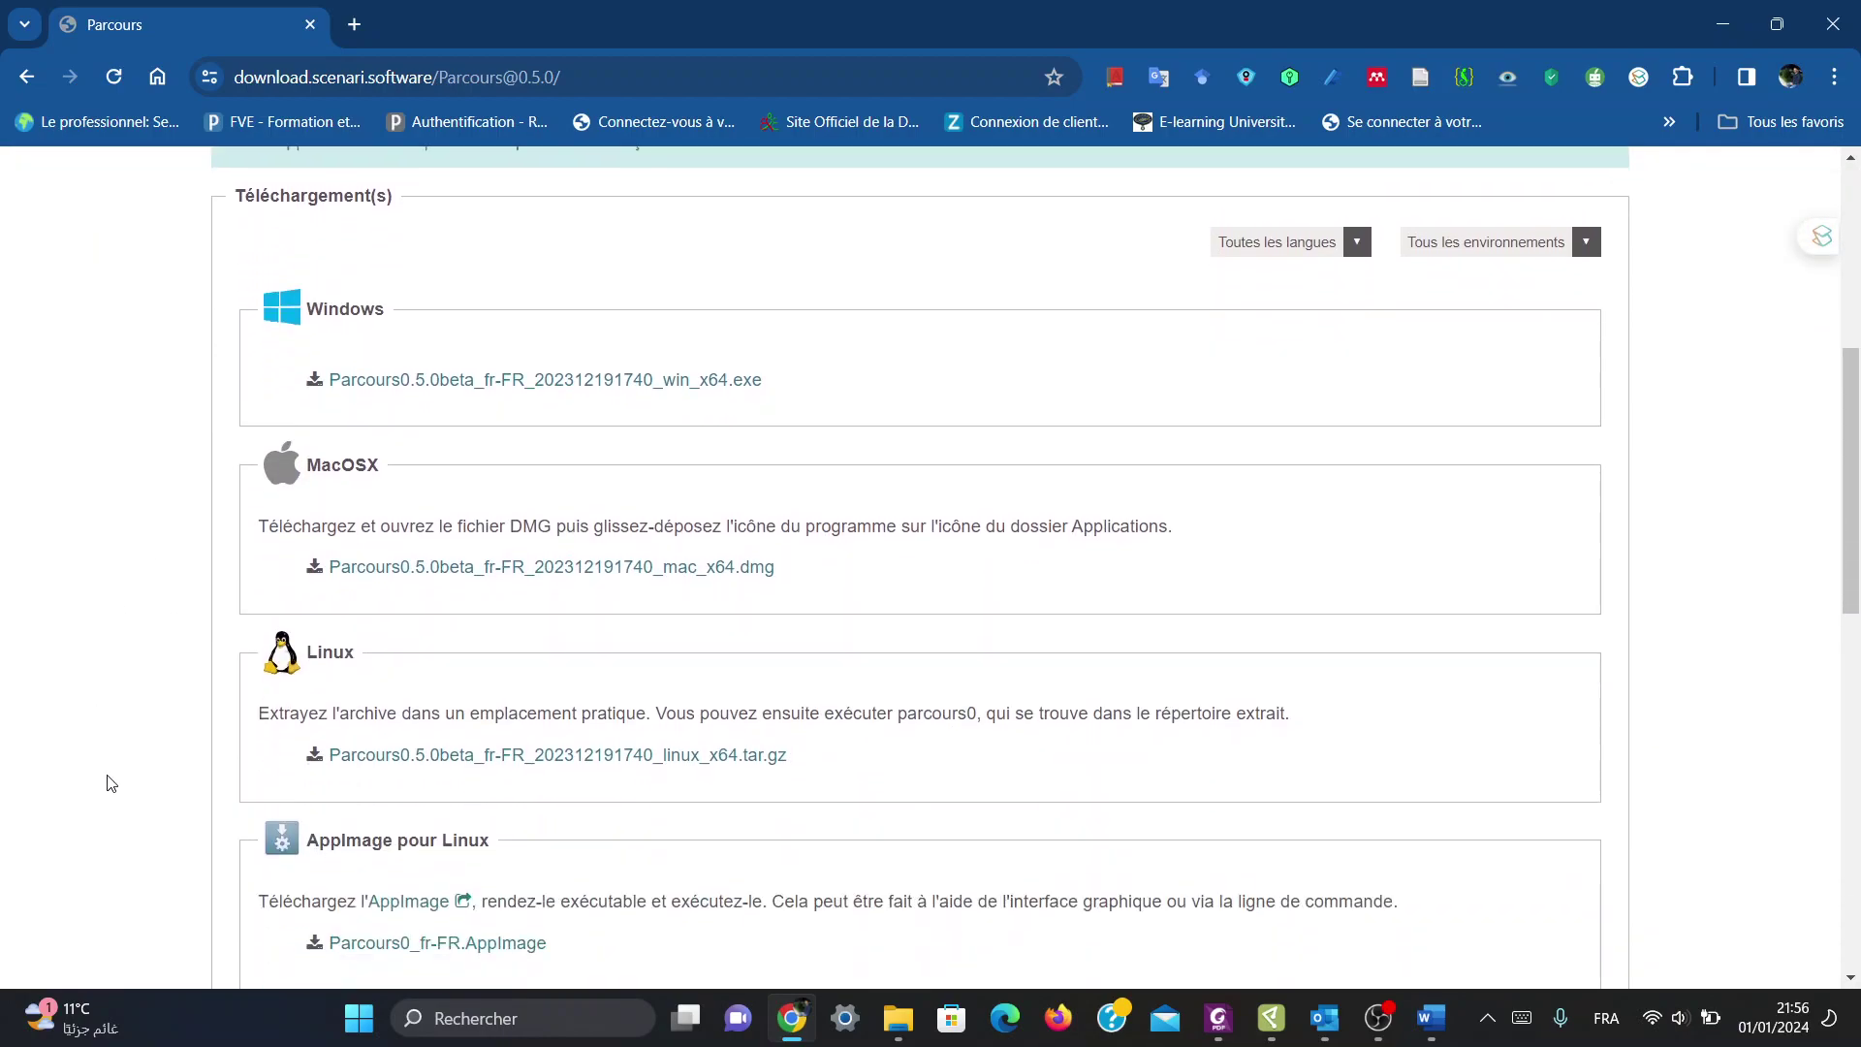
scroll(109, 782, down, 1)
scroll(109, 782, down, 2)
scroll(109, 782, down, 1)
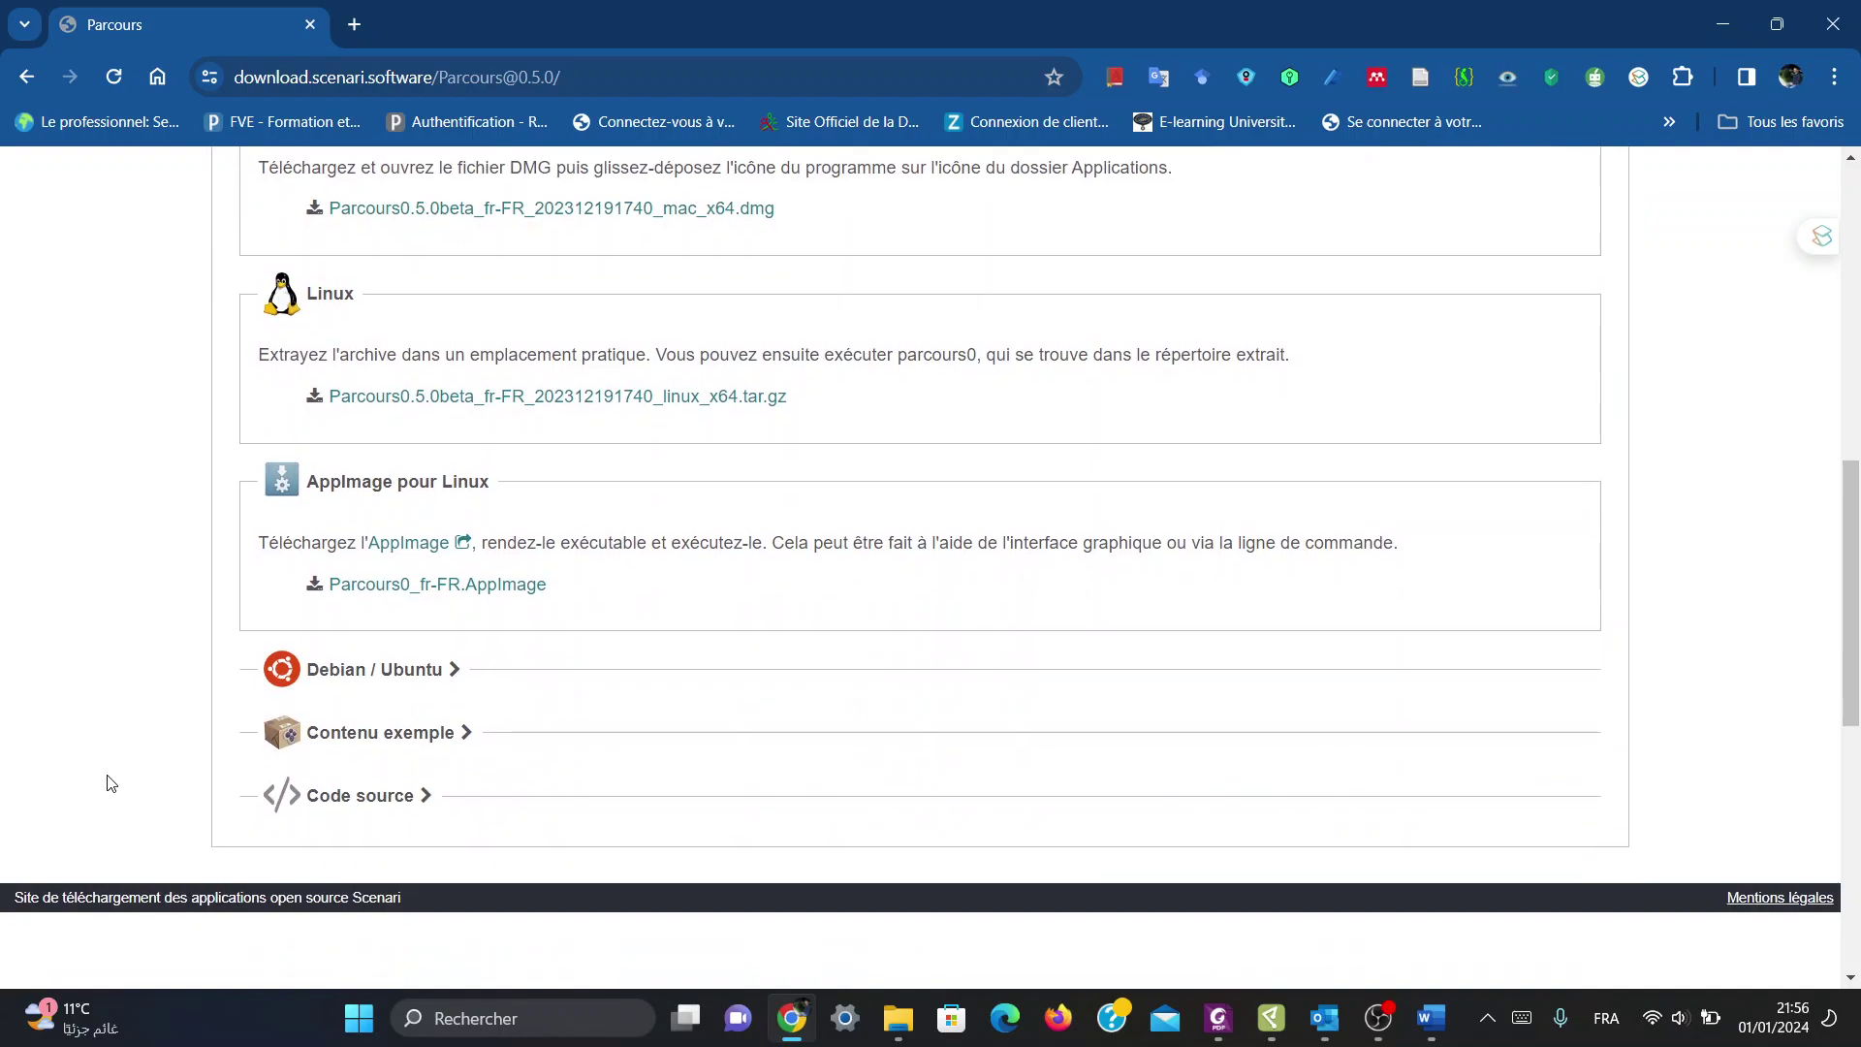
scroll(110, 782, up, 5)
scroll(103, 780, up, 3)
scroll(103, 781, up, 2)
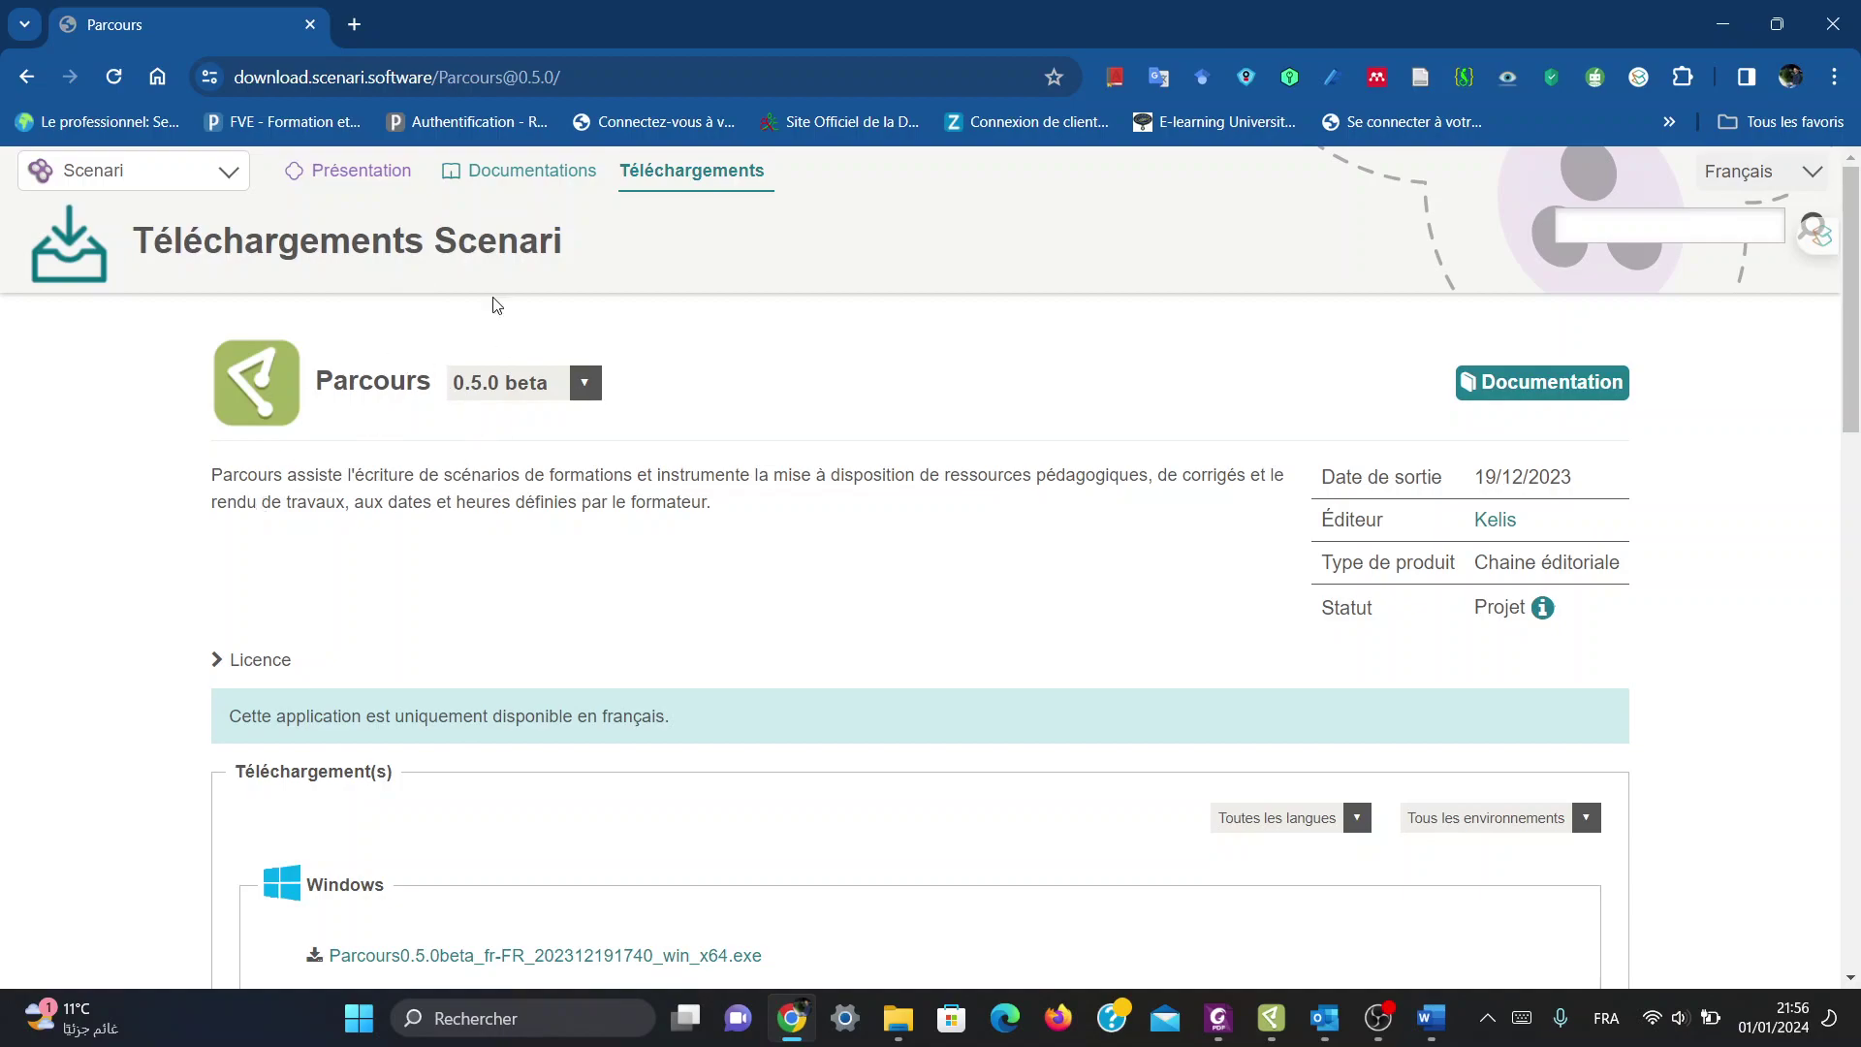
scroll(182, 717, down, 2)
scroll(182, 717, down, 1)
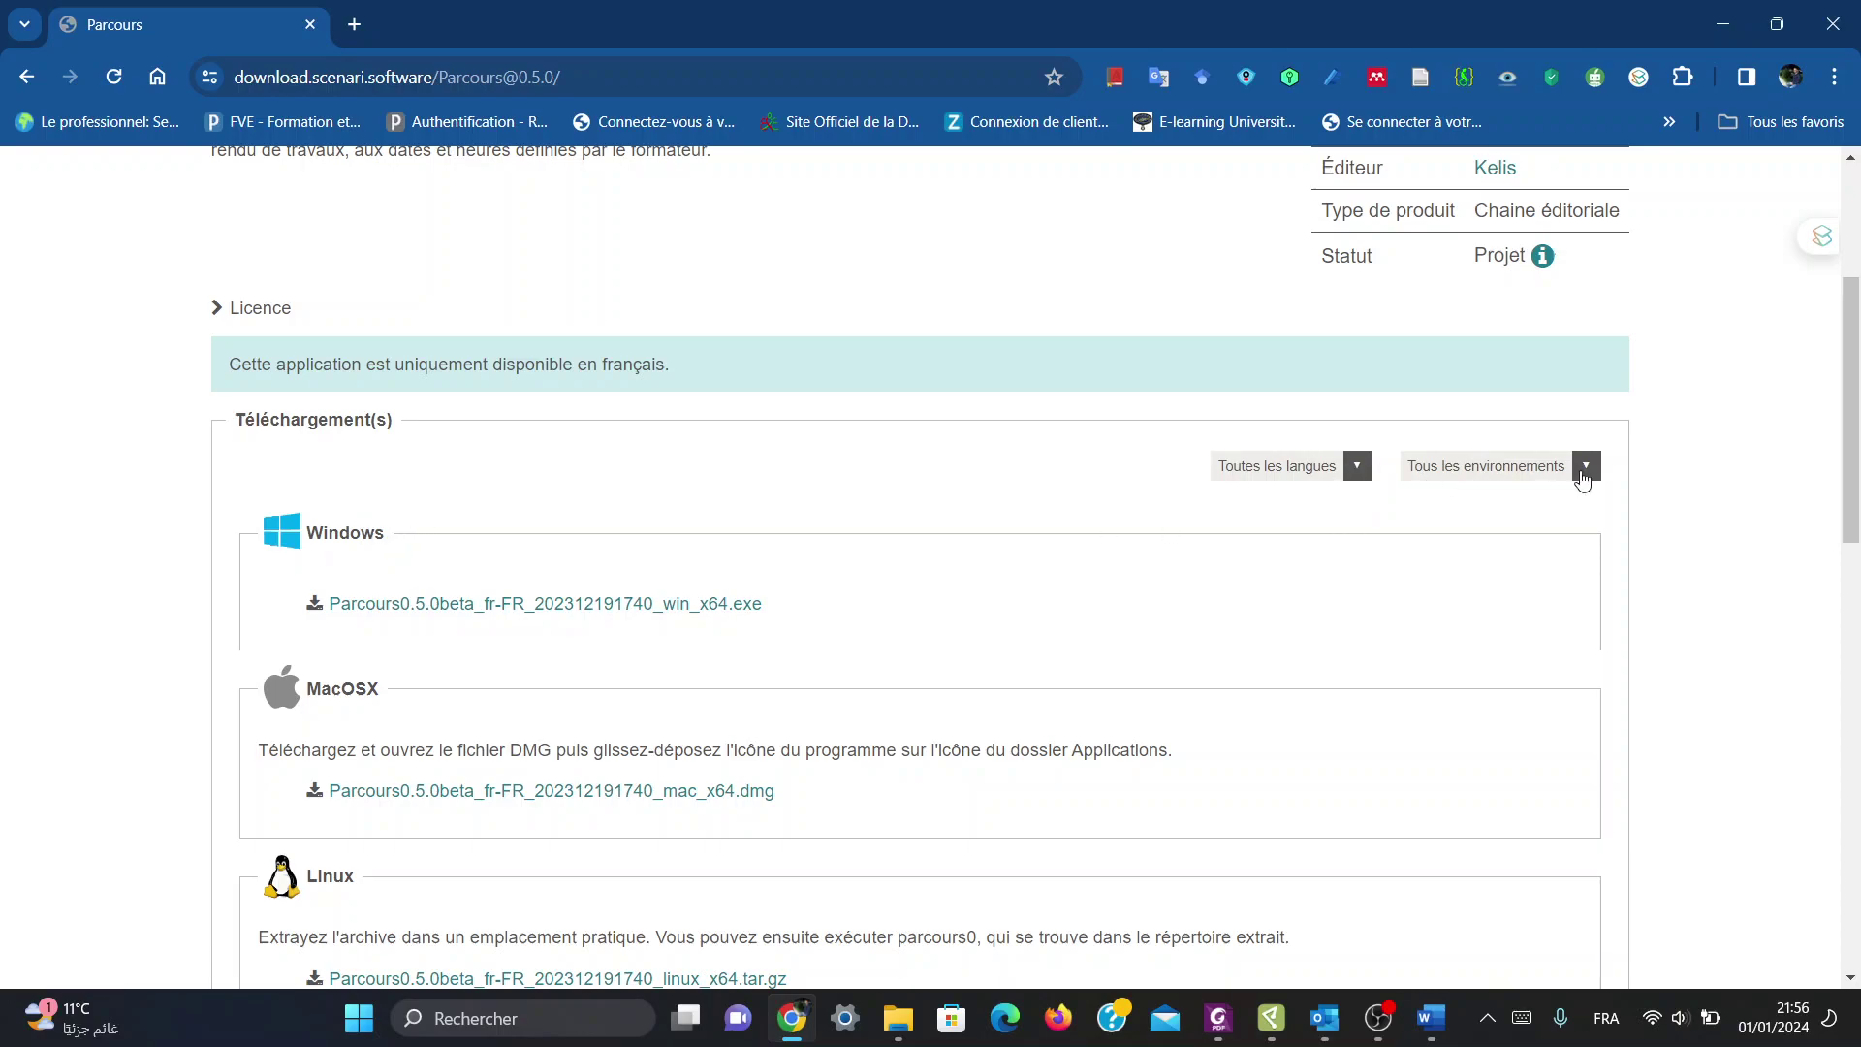
click(1590, 475)
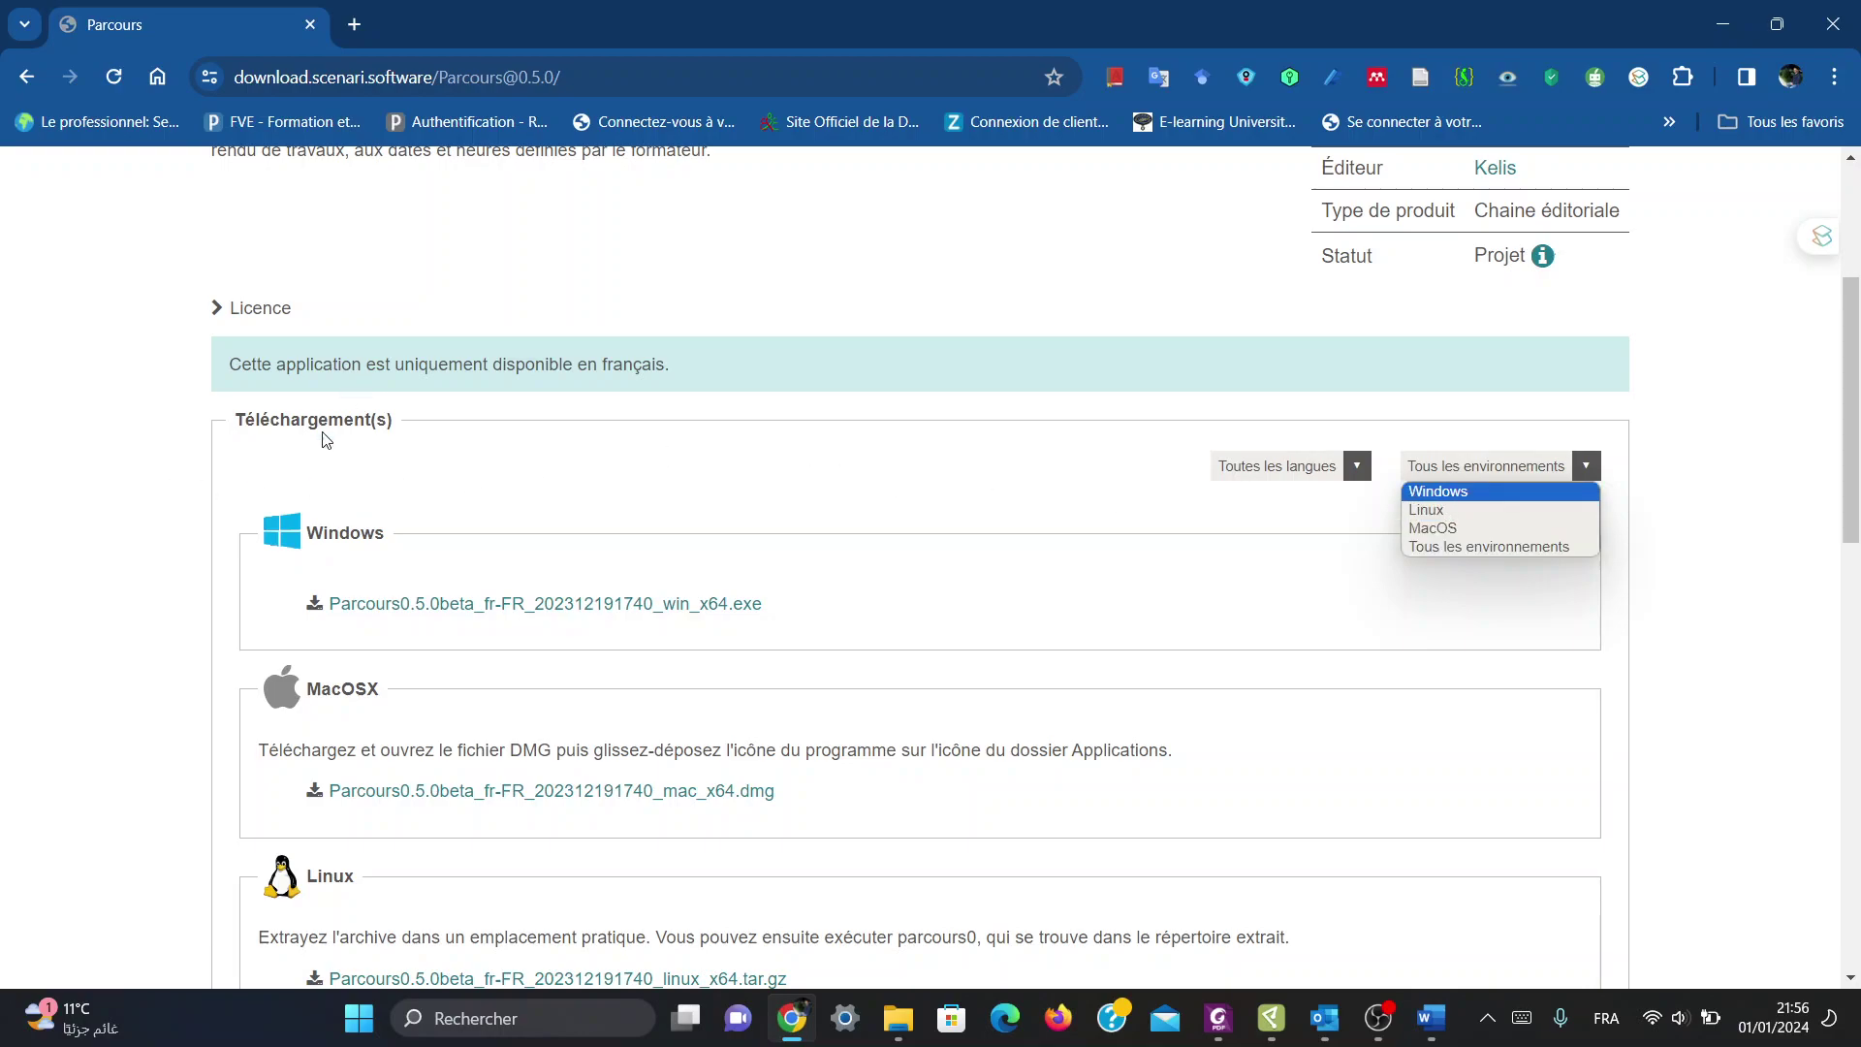
click(155, 547)
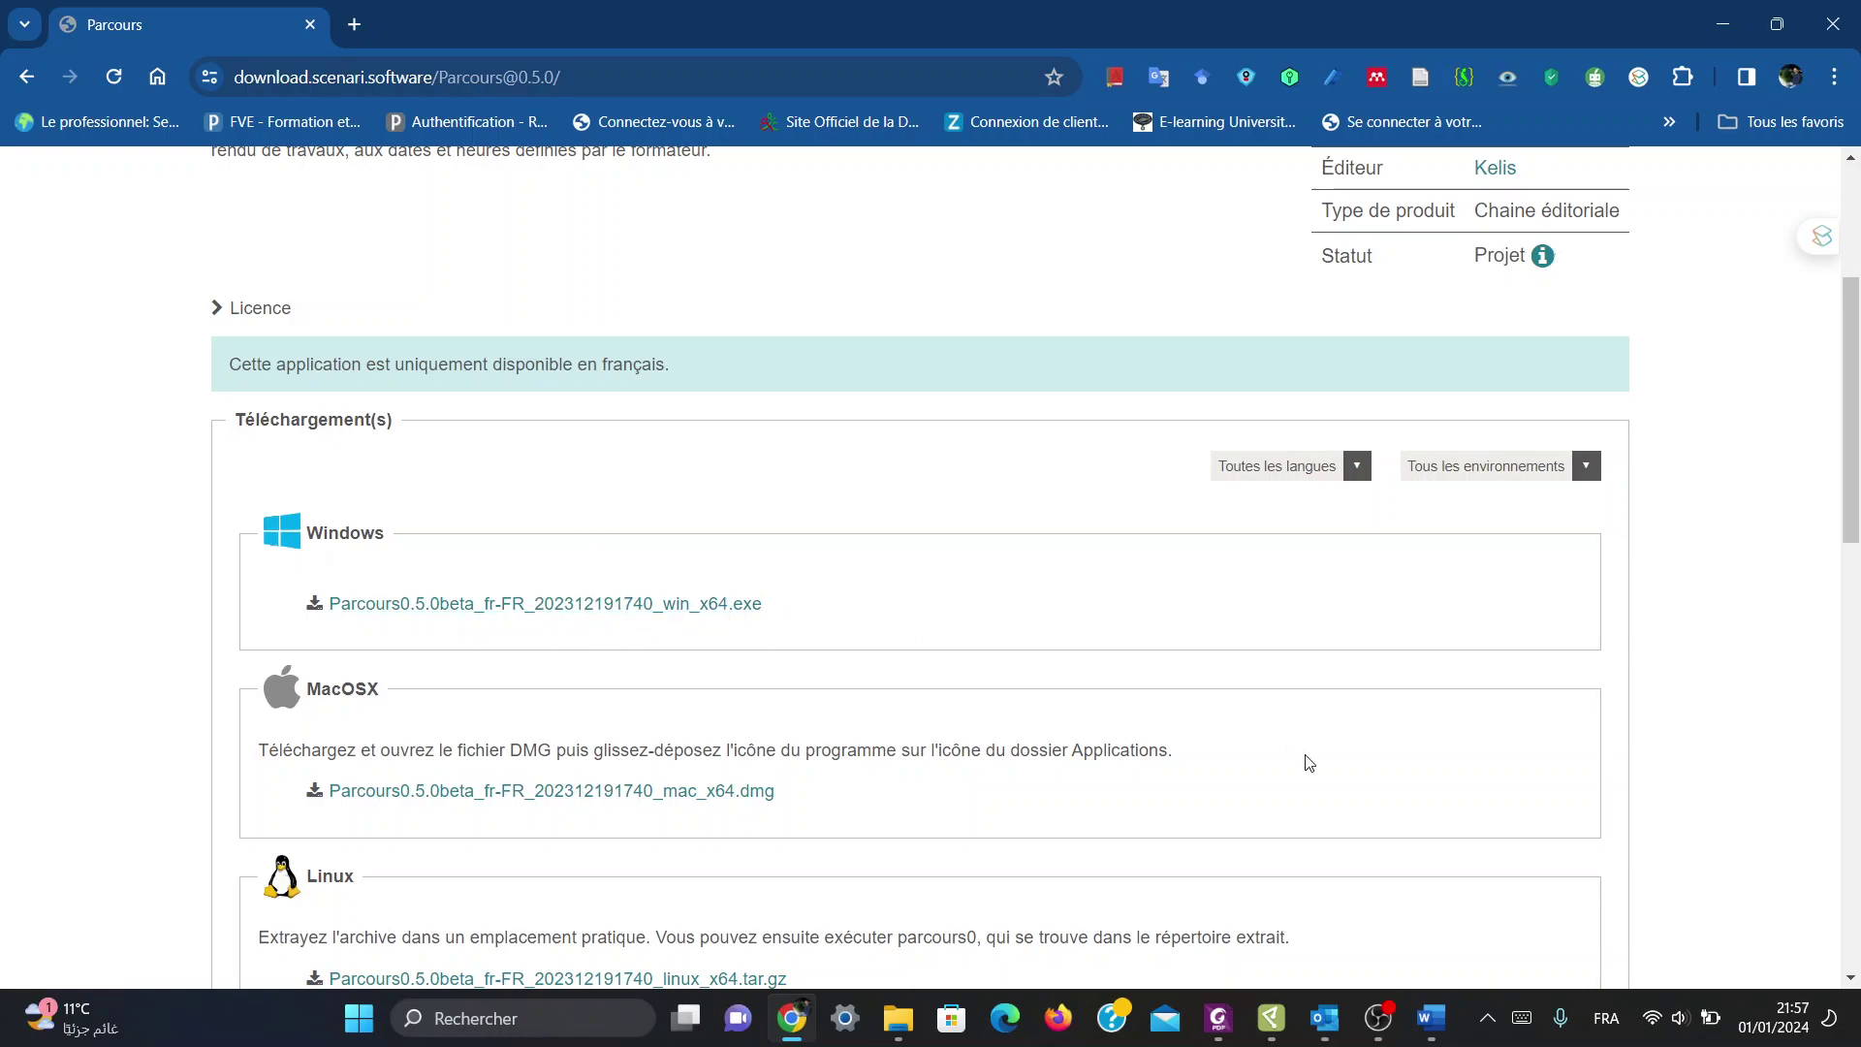
click(1272, 1033)
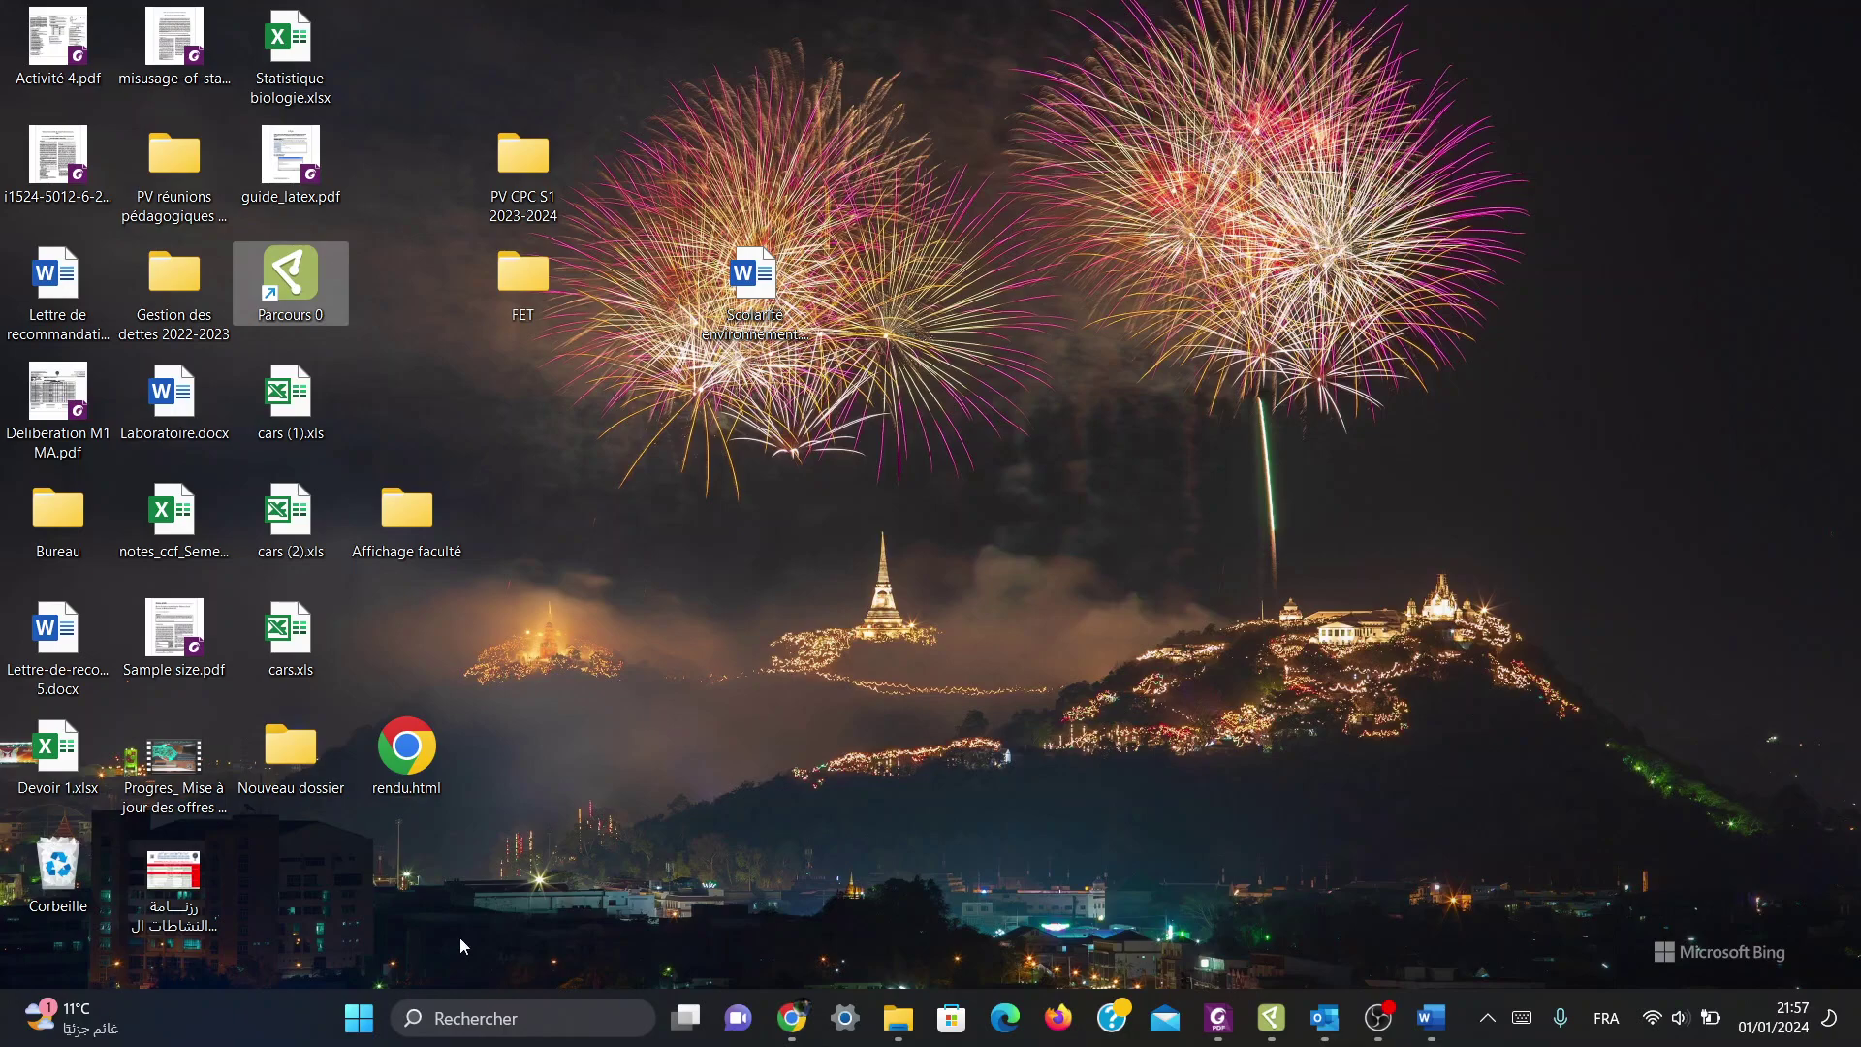
Step: Dismiss the Start menu and restore the Parcours 0 window on its Présentation page
click(359, 1018)
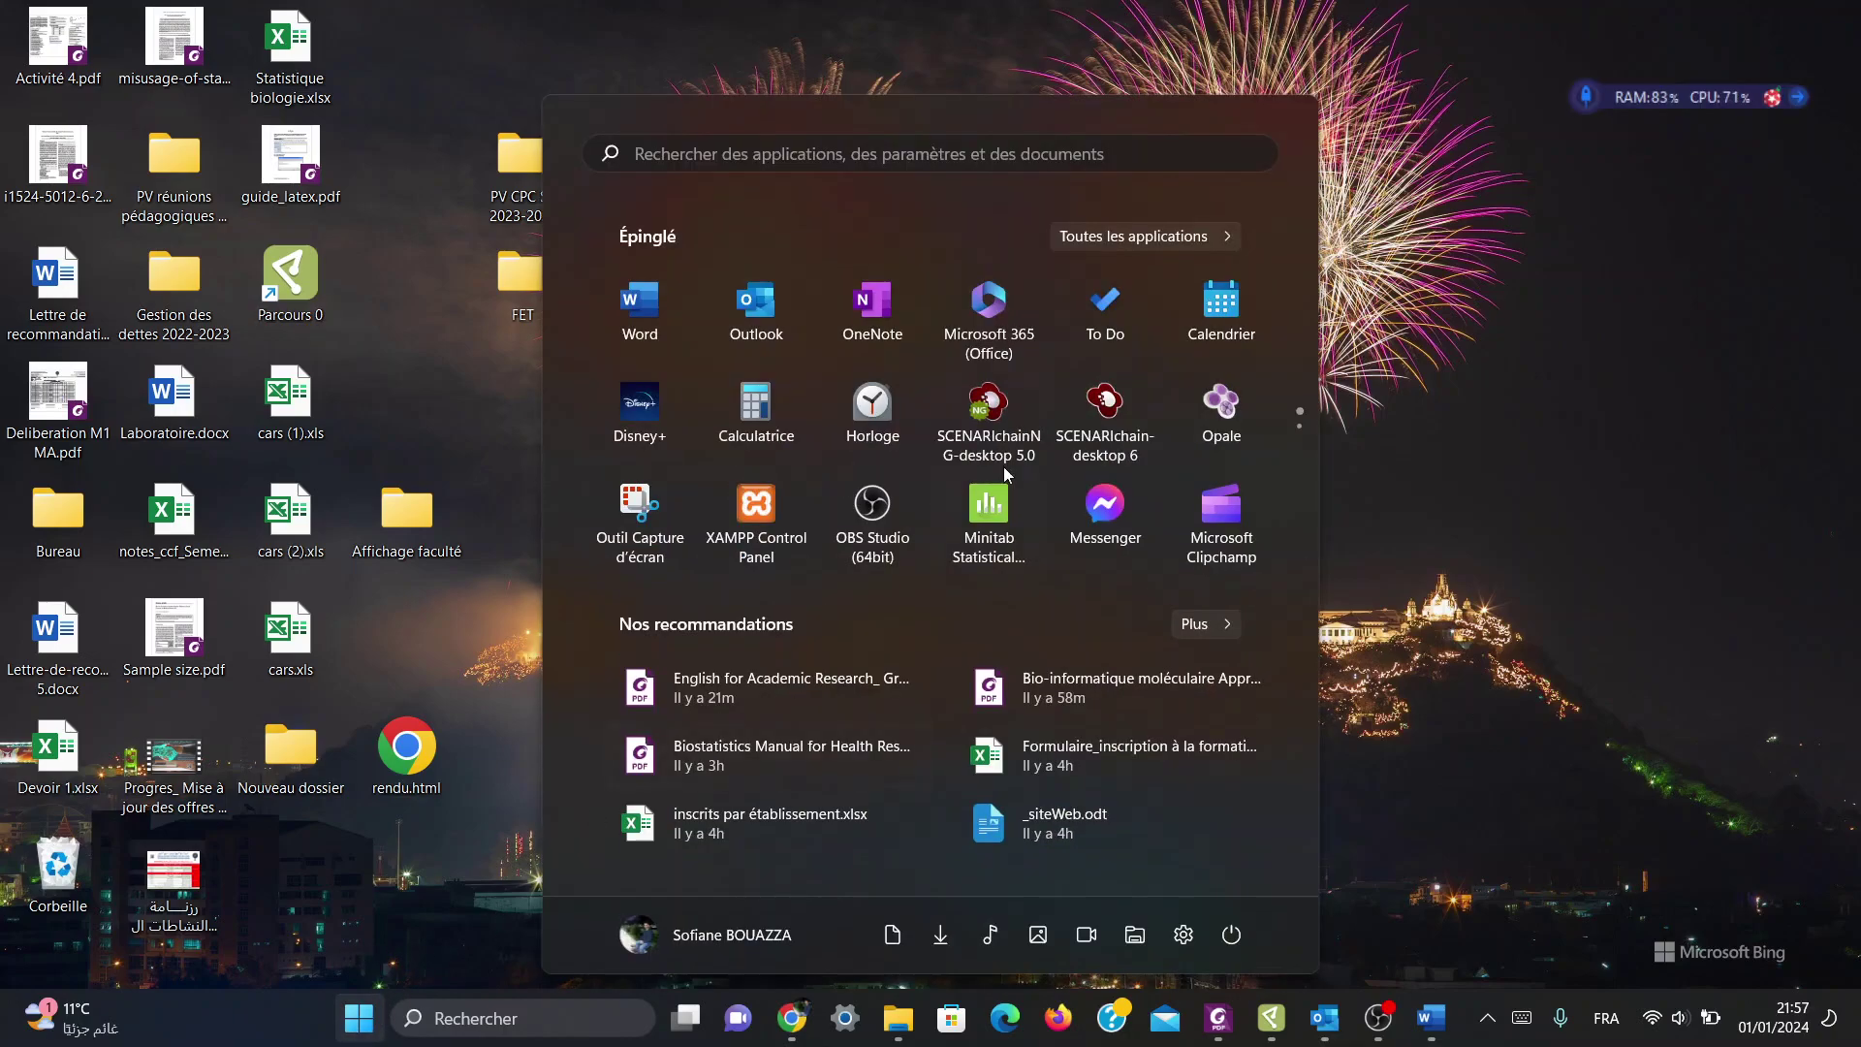
scroll(1039, 485, down, 1)
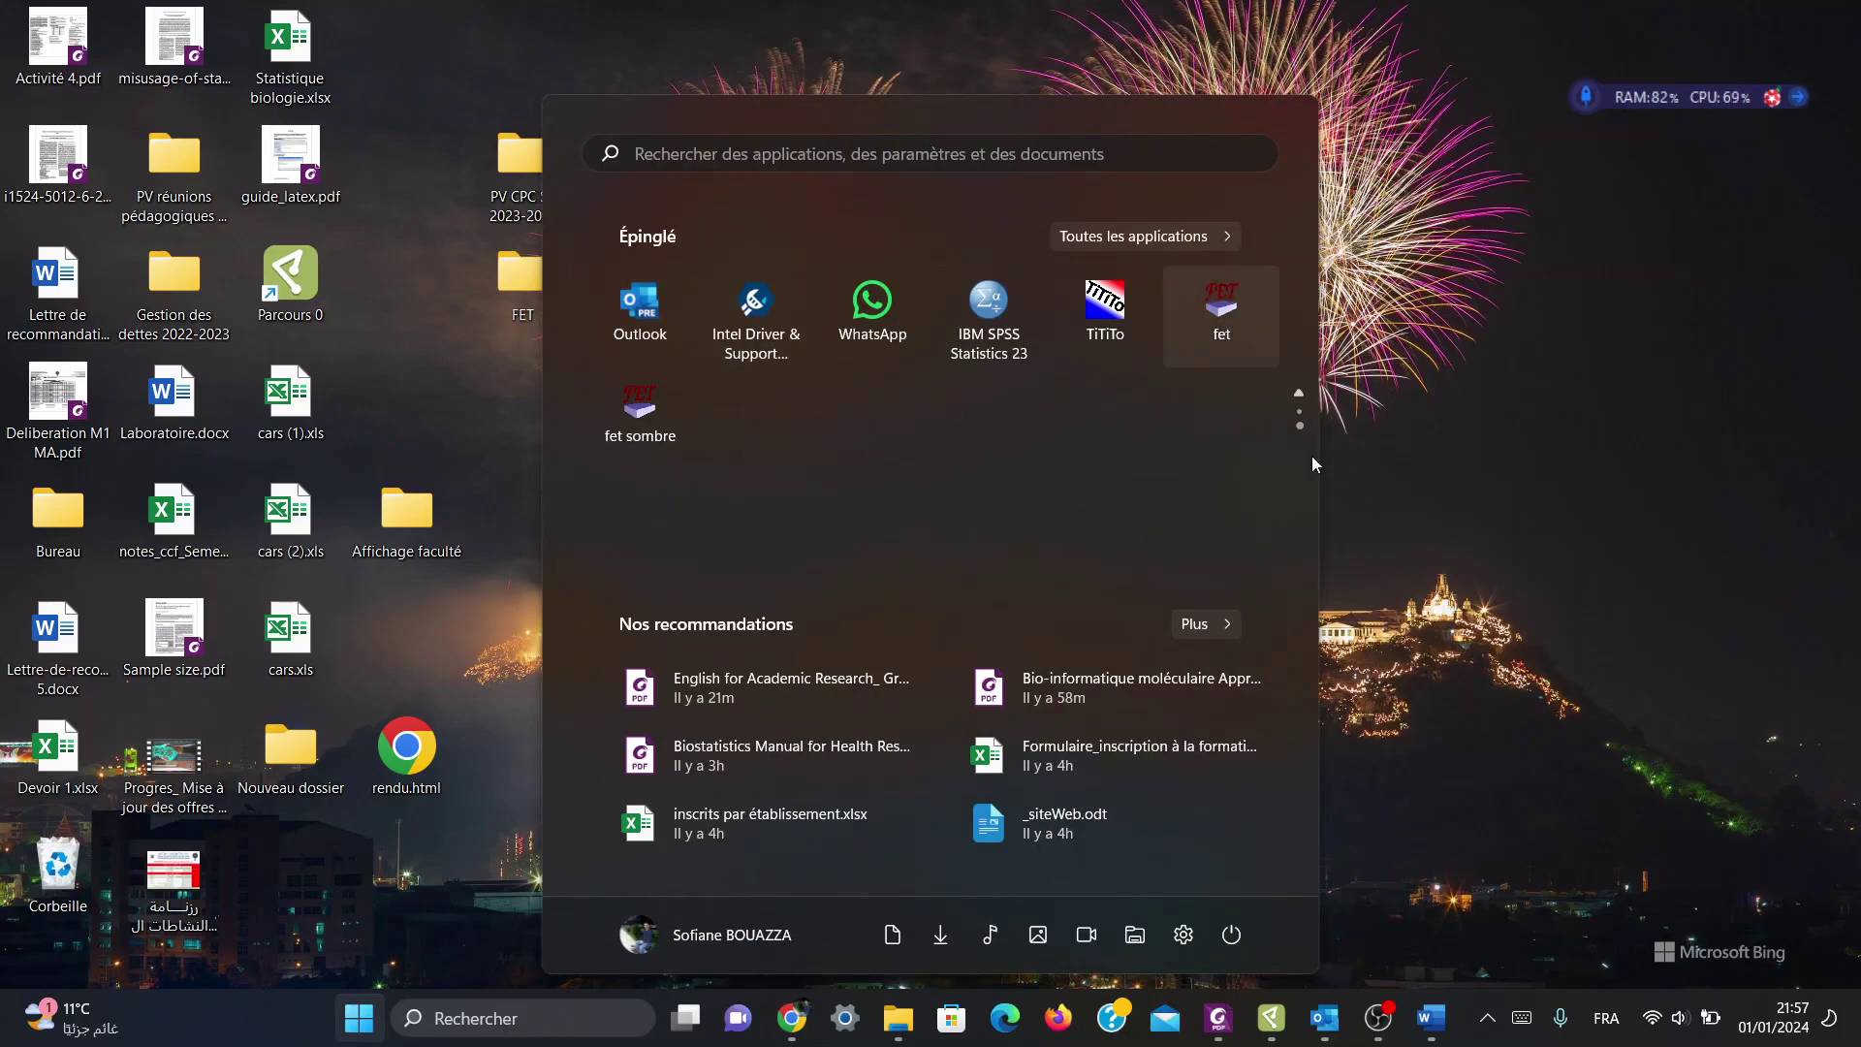
click(1576, 567)
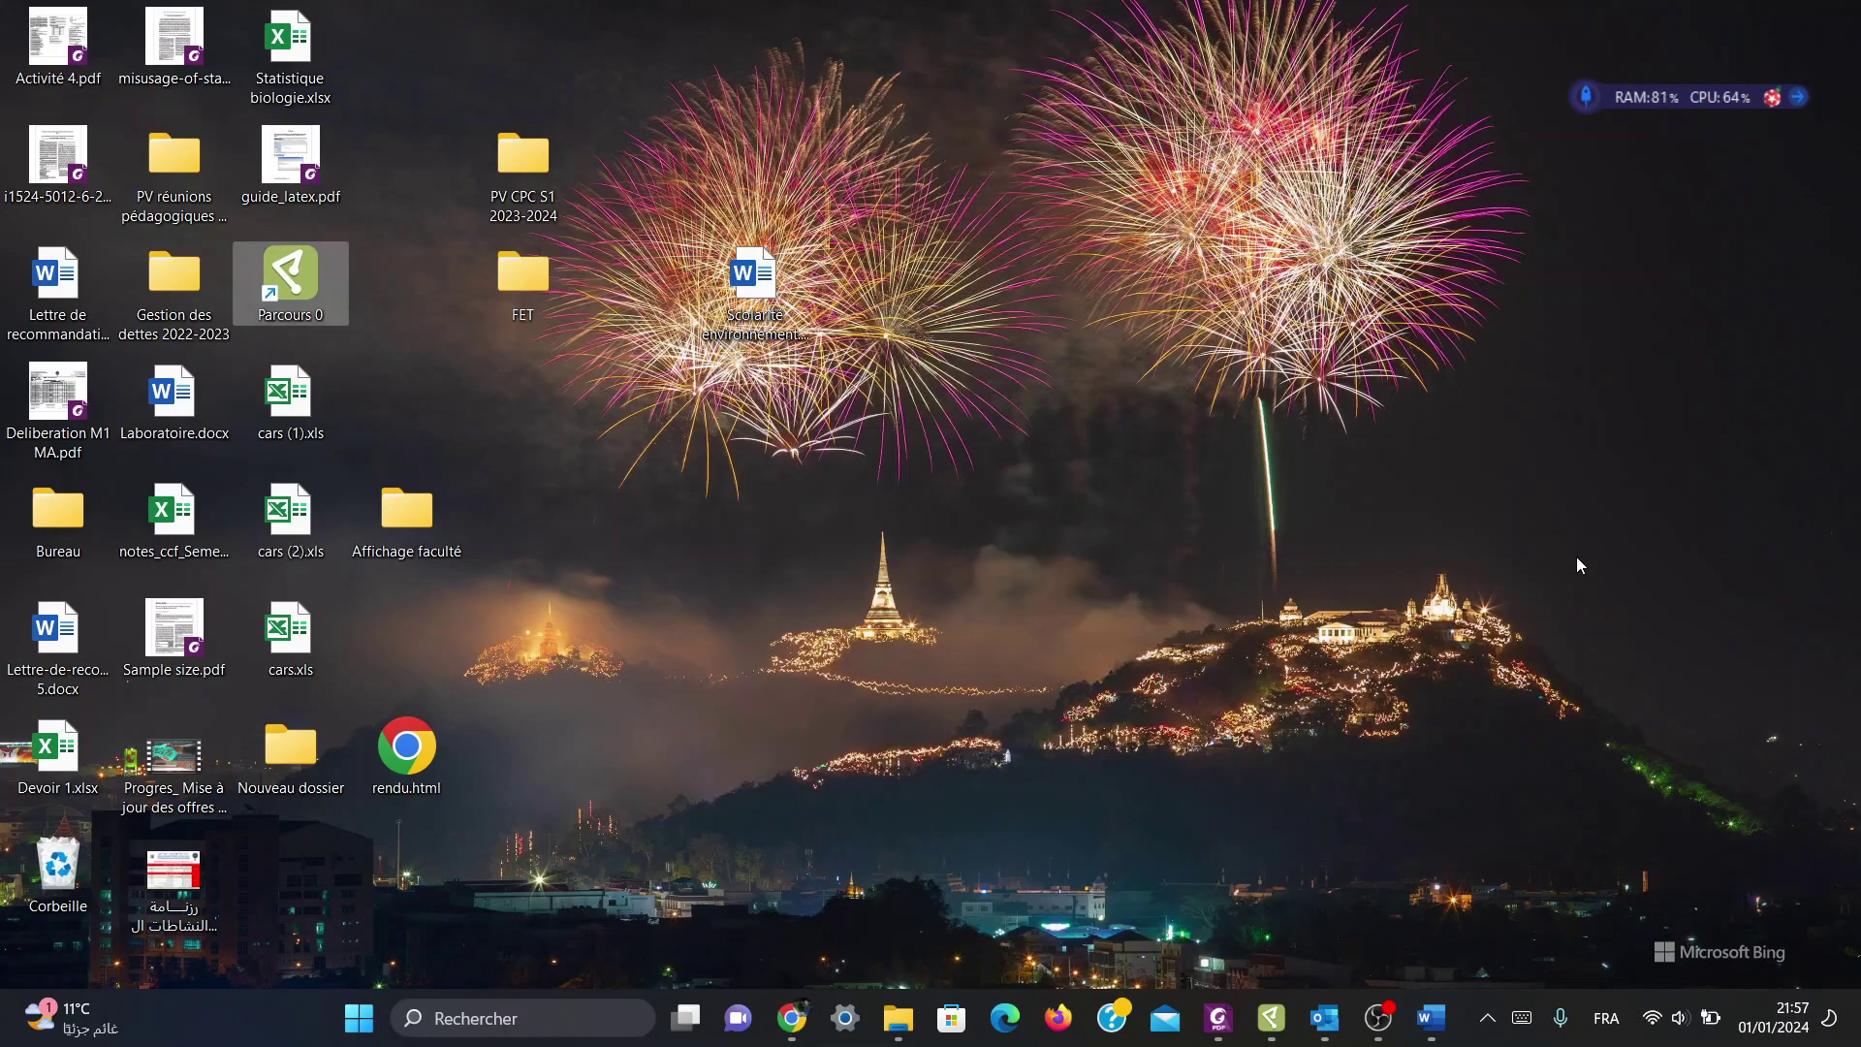
click(1270, 1020)
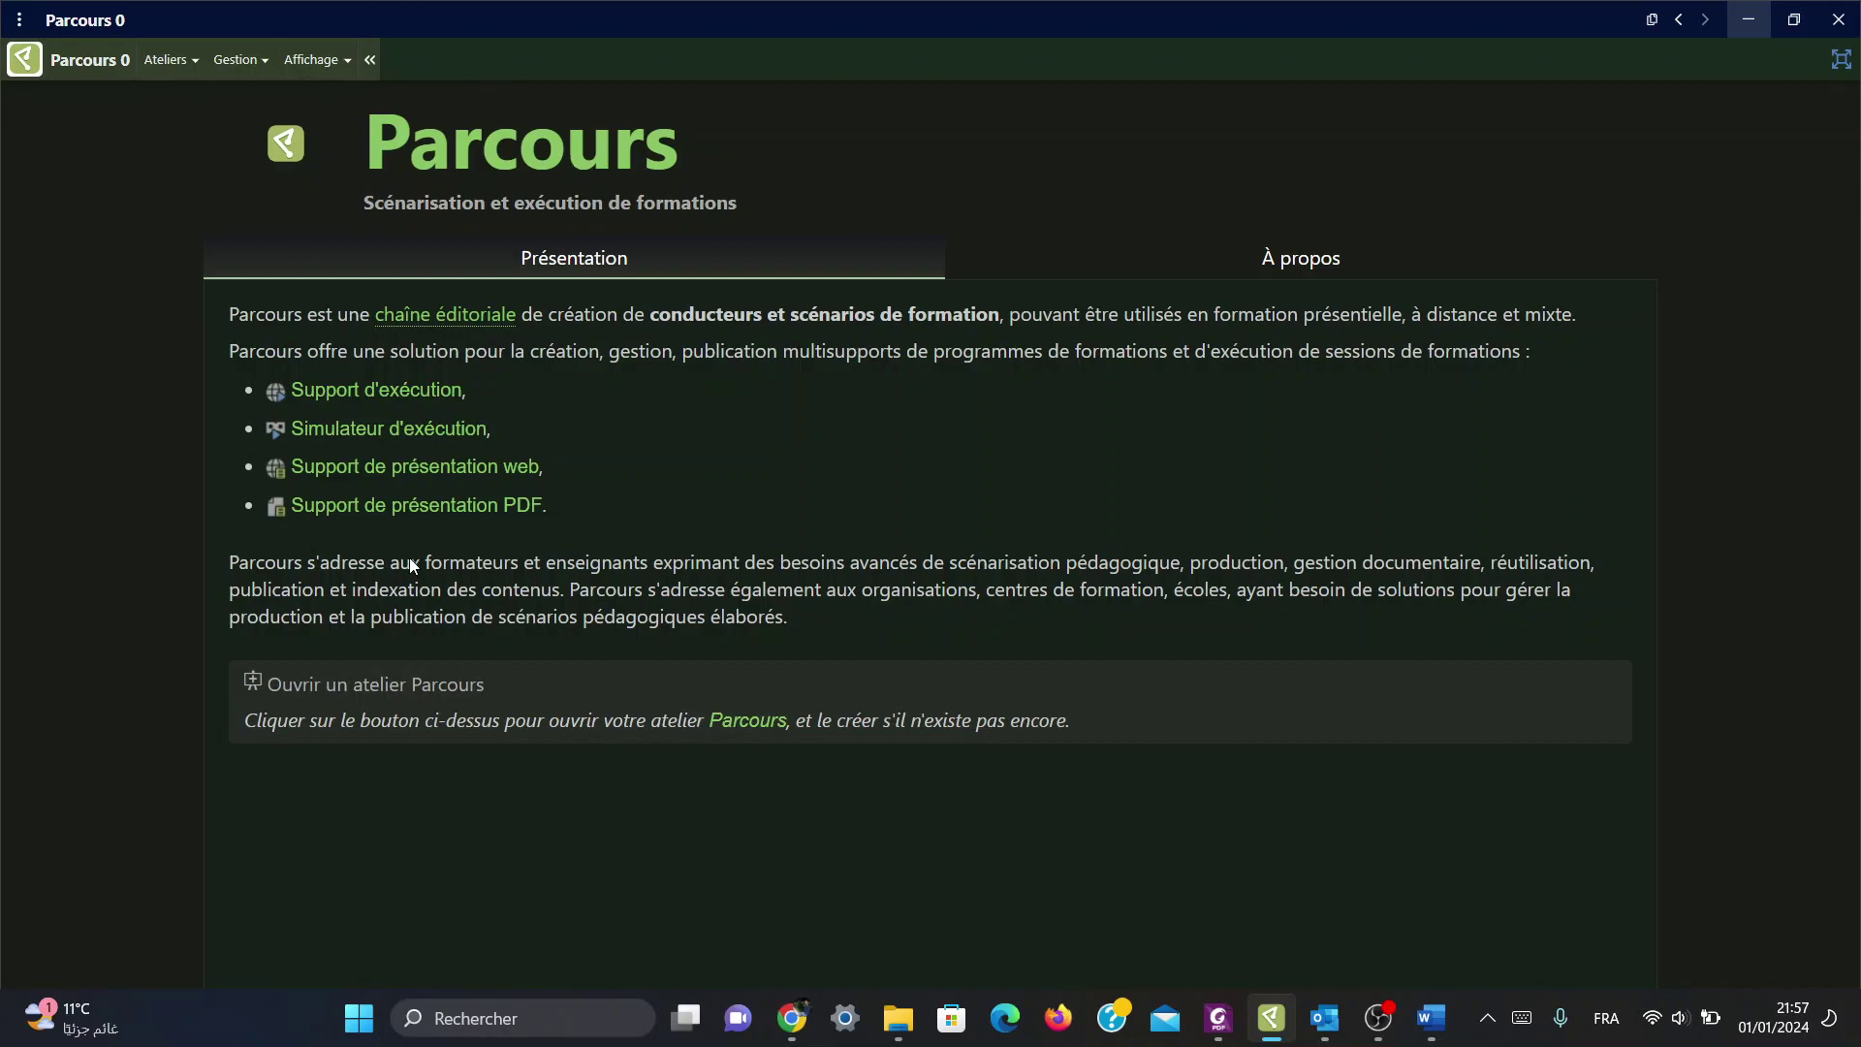
Step: Create a workshop coded SE, titled 'Scientific English', on the Parcours 0 (Français) model
click(184, 66)
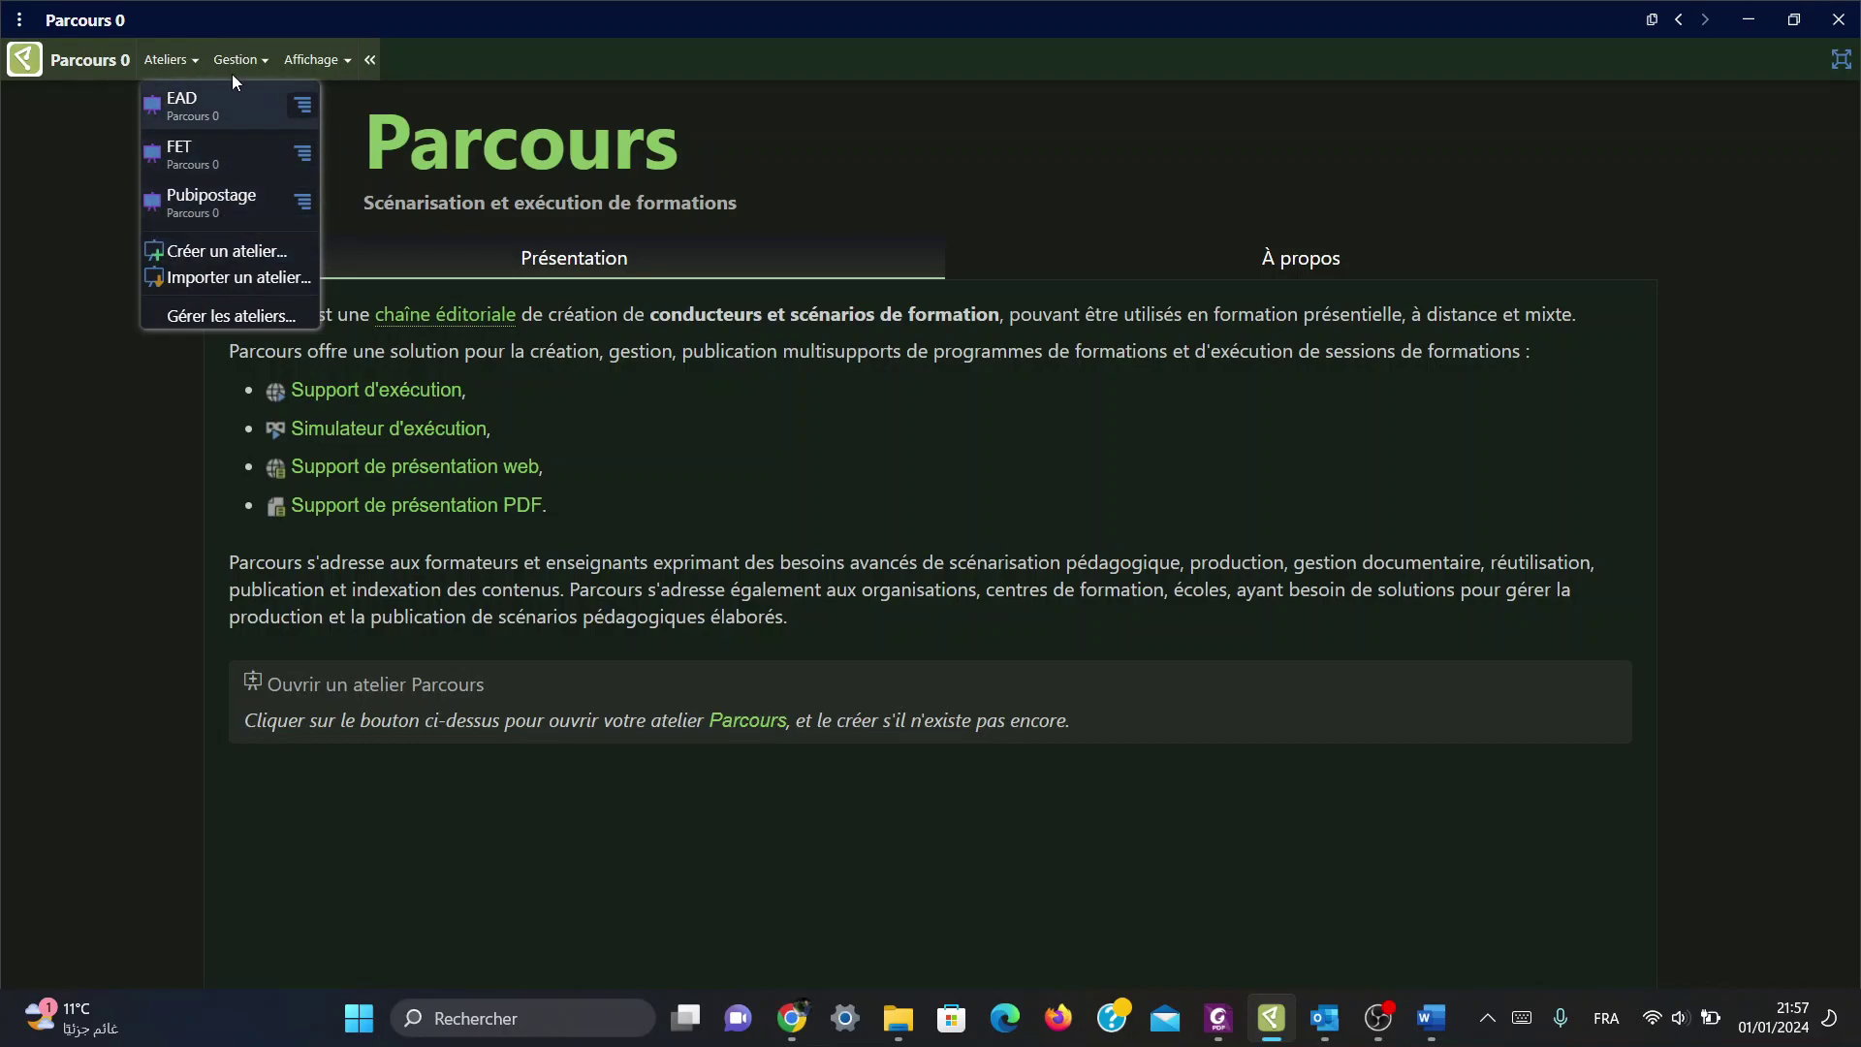
click(203, 251)
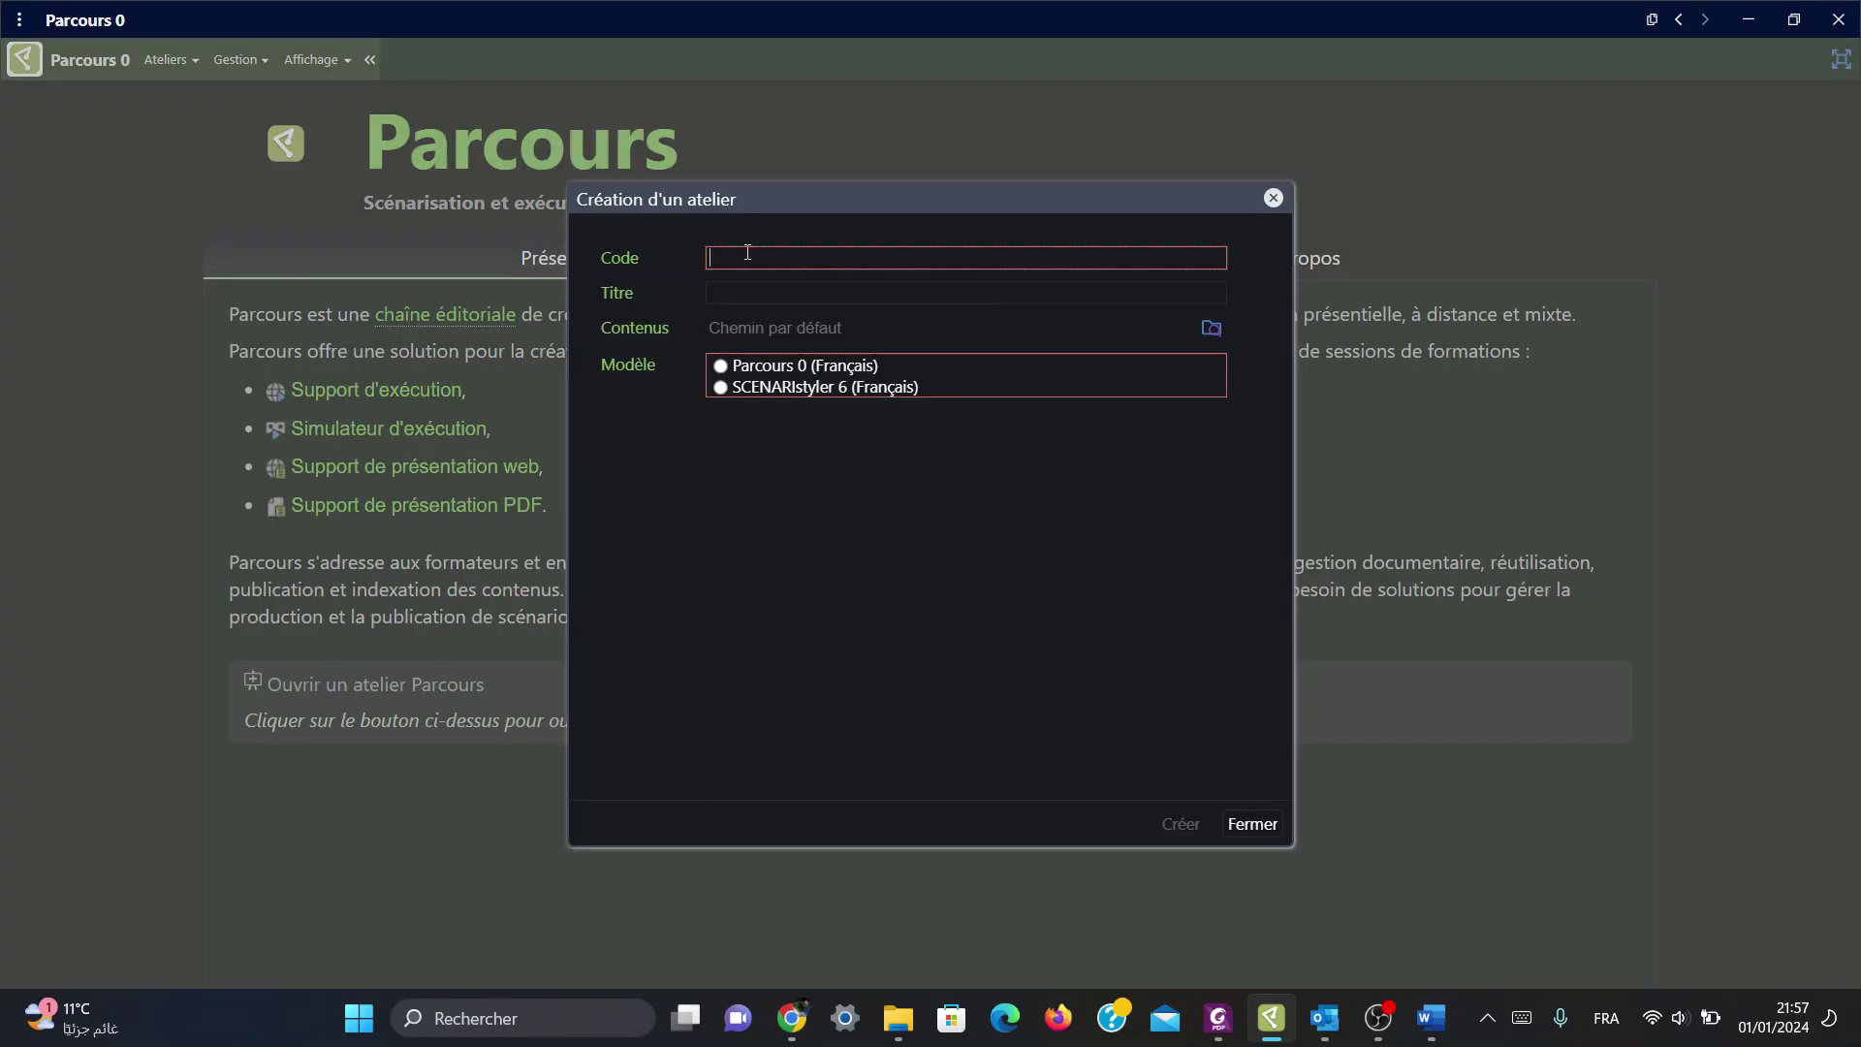
text(SE)
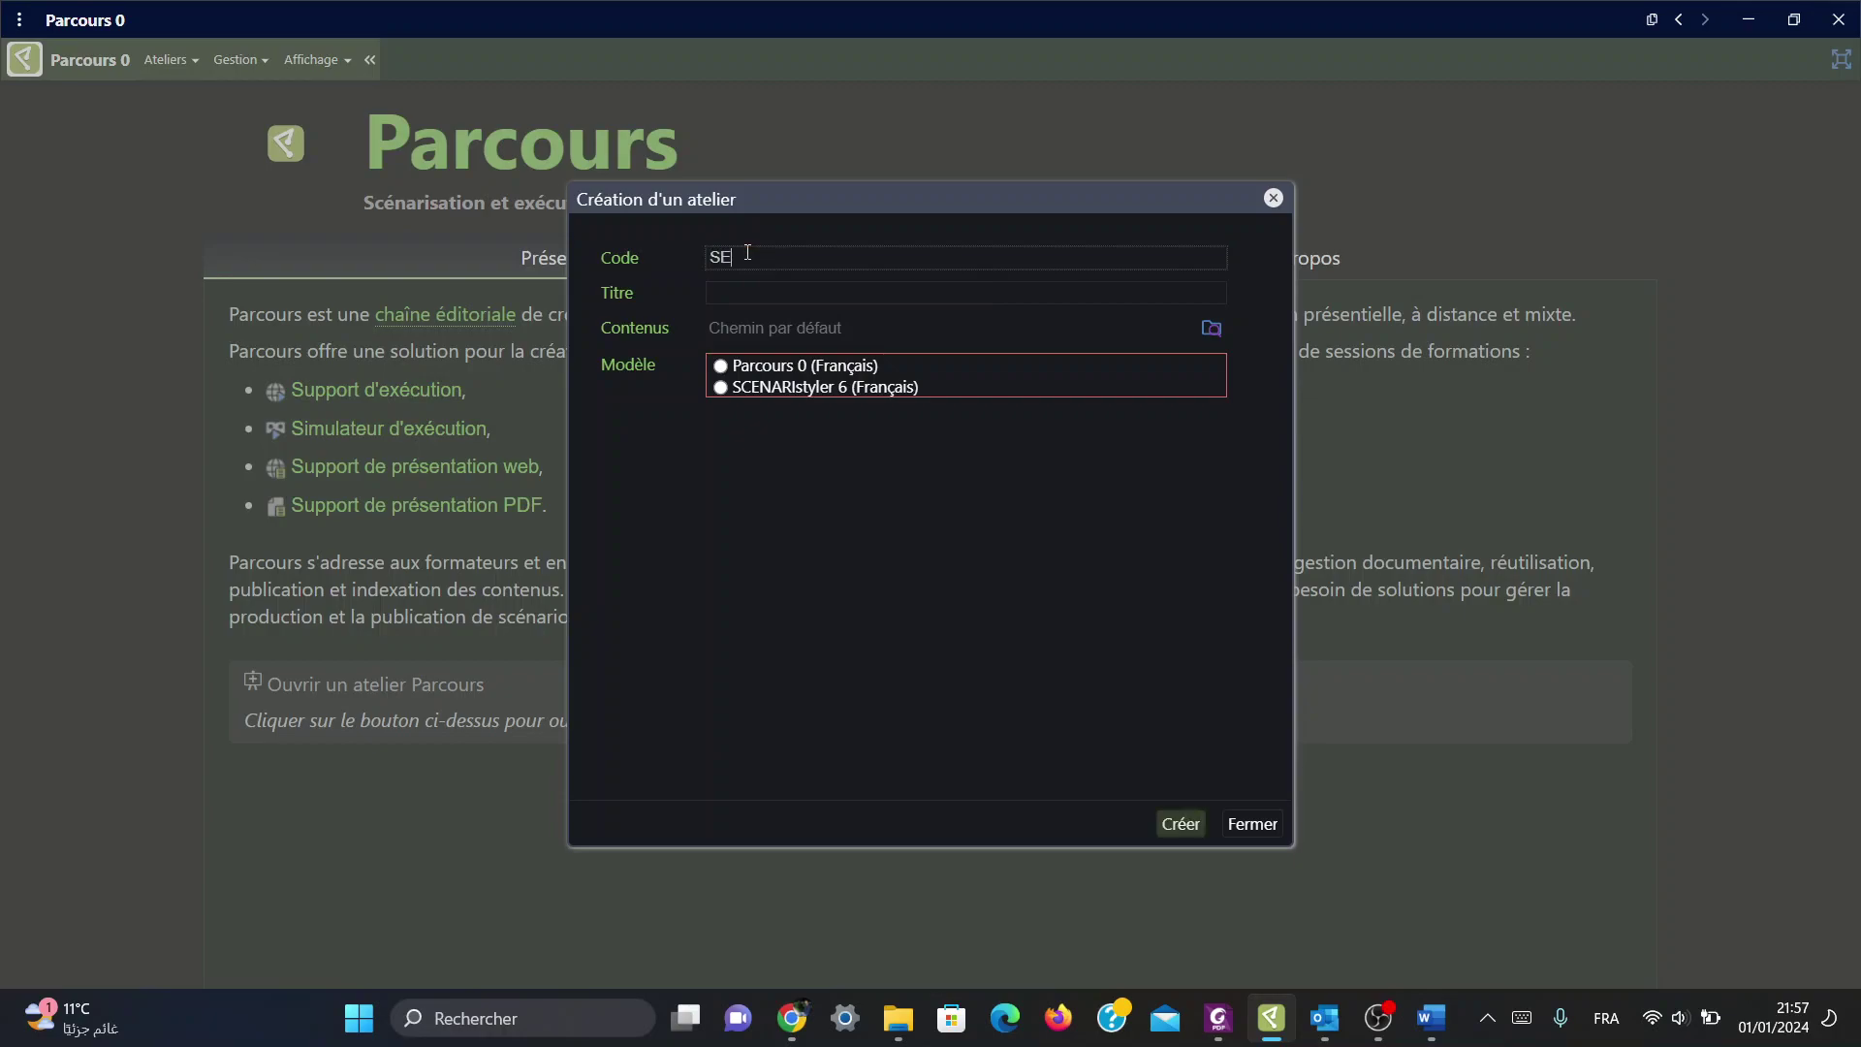
click(748, 294)
text(Sci)
text(e)
text(ntifi)
text(c e)
text(n)
key(BackSpace)
key(BackSpace)
text(En)
text(glis)
text(h)
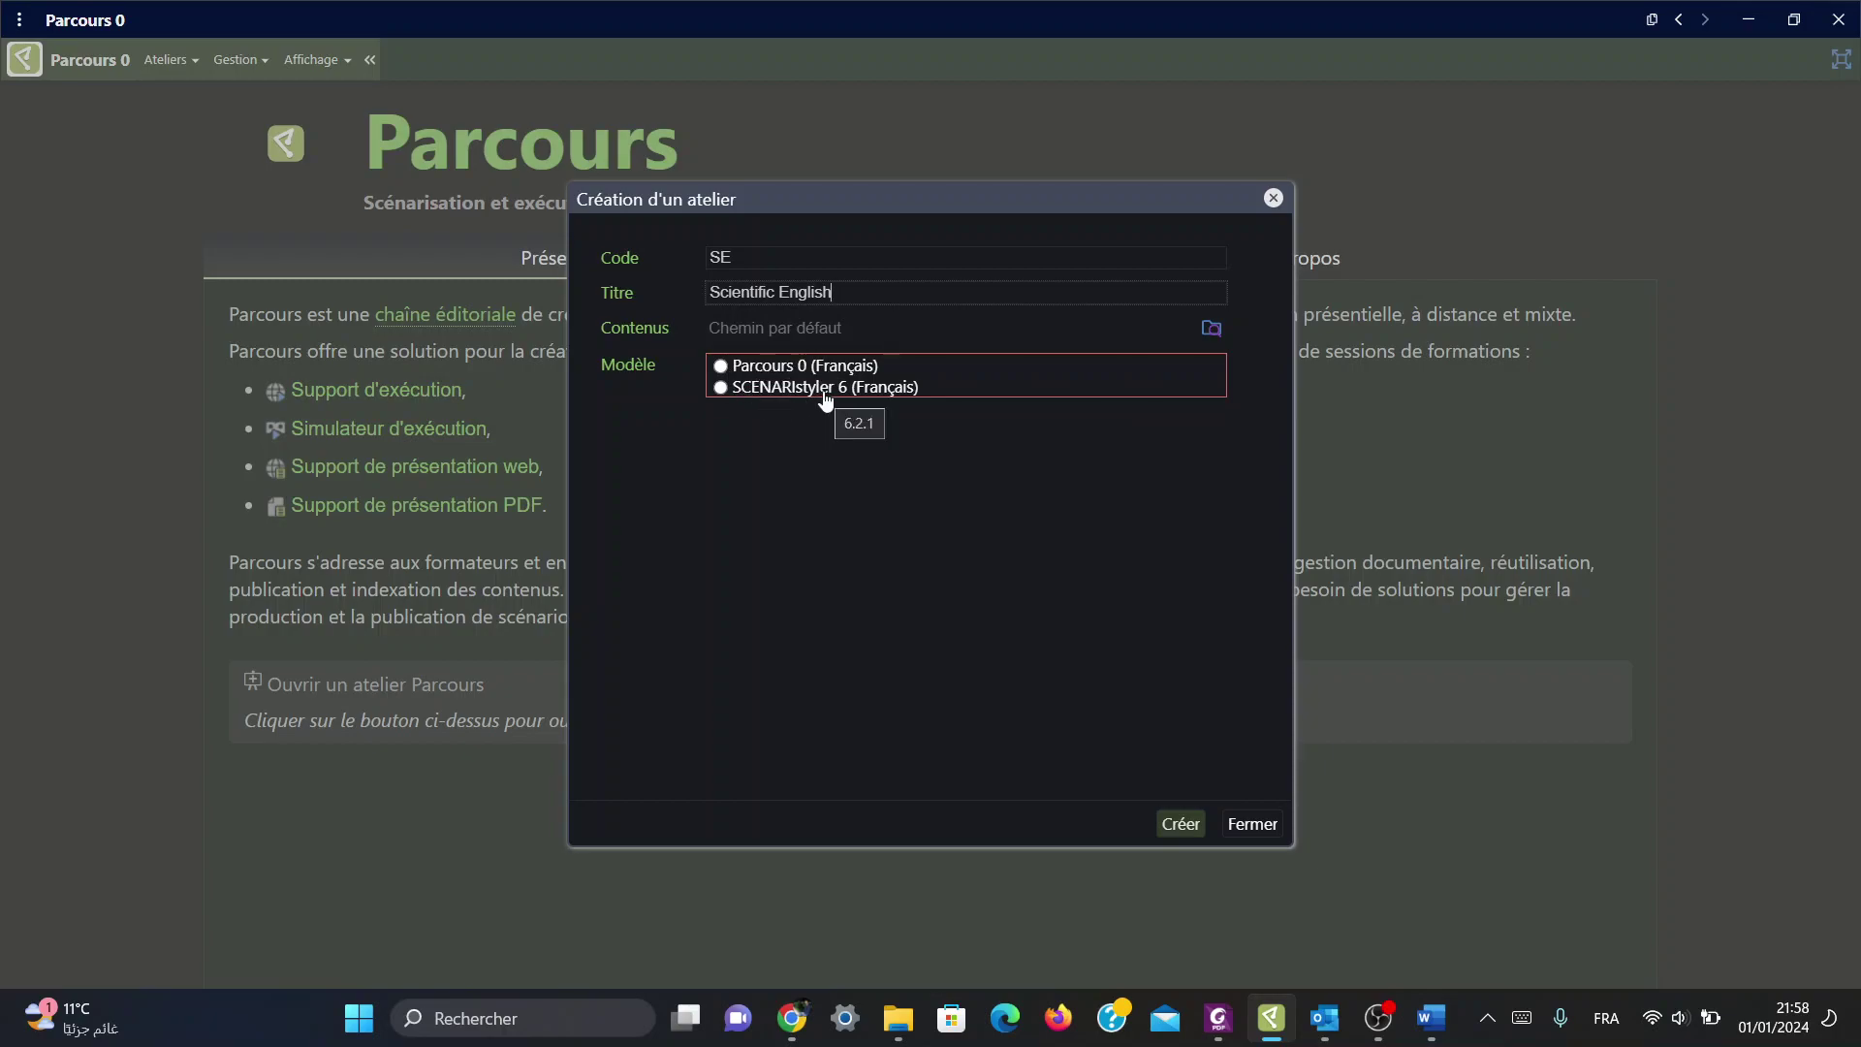
click(720, 368)
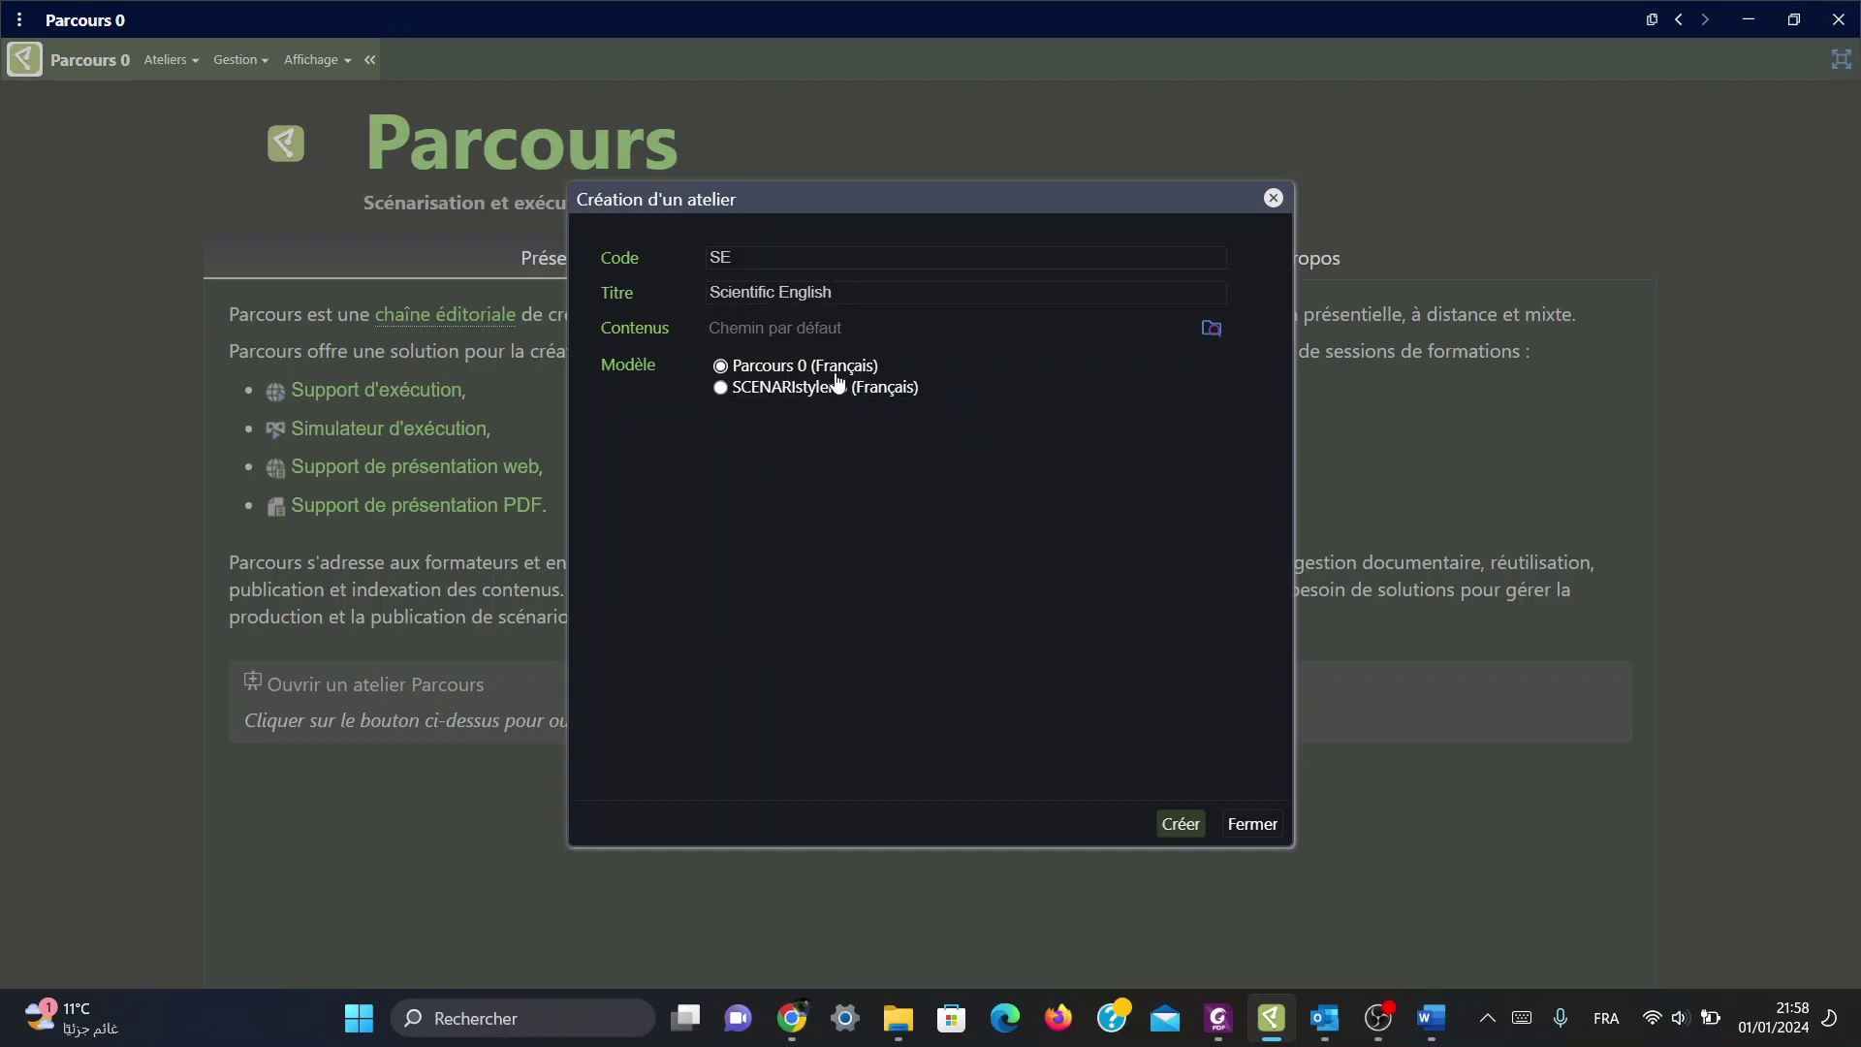
click(1179, 824)
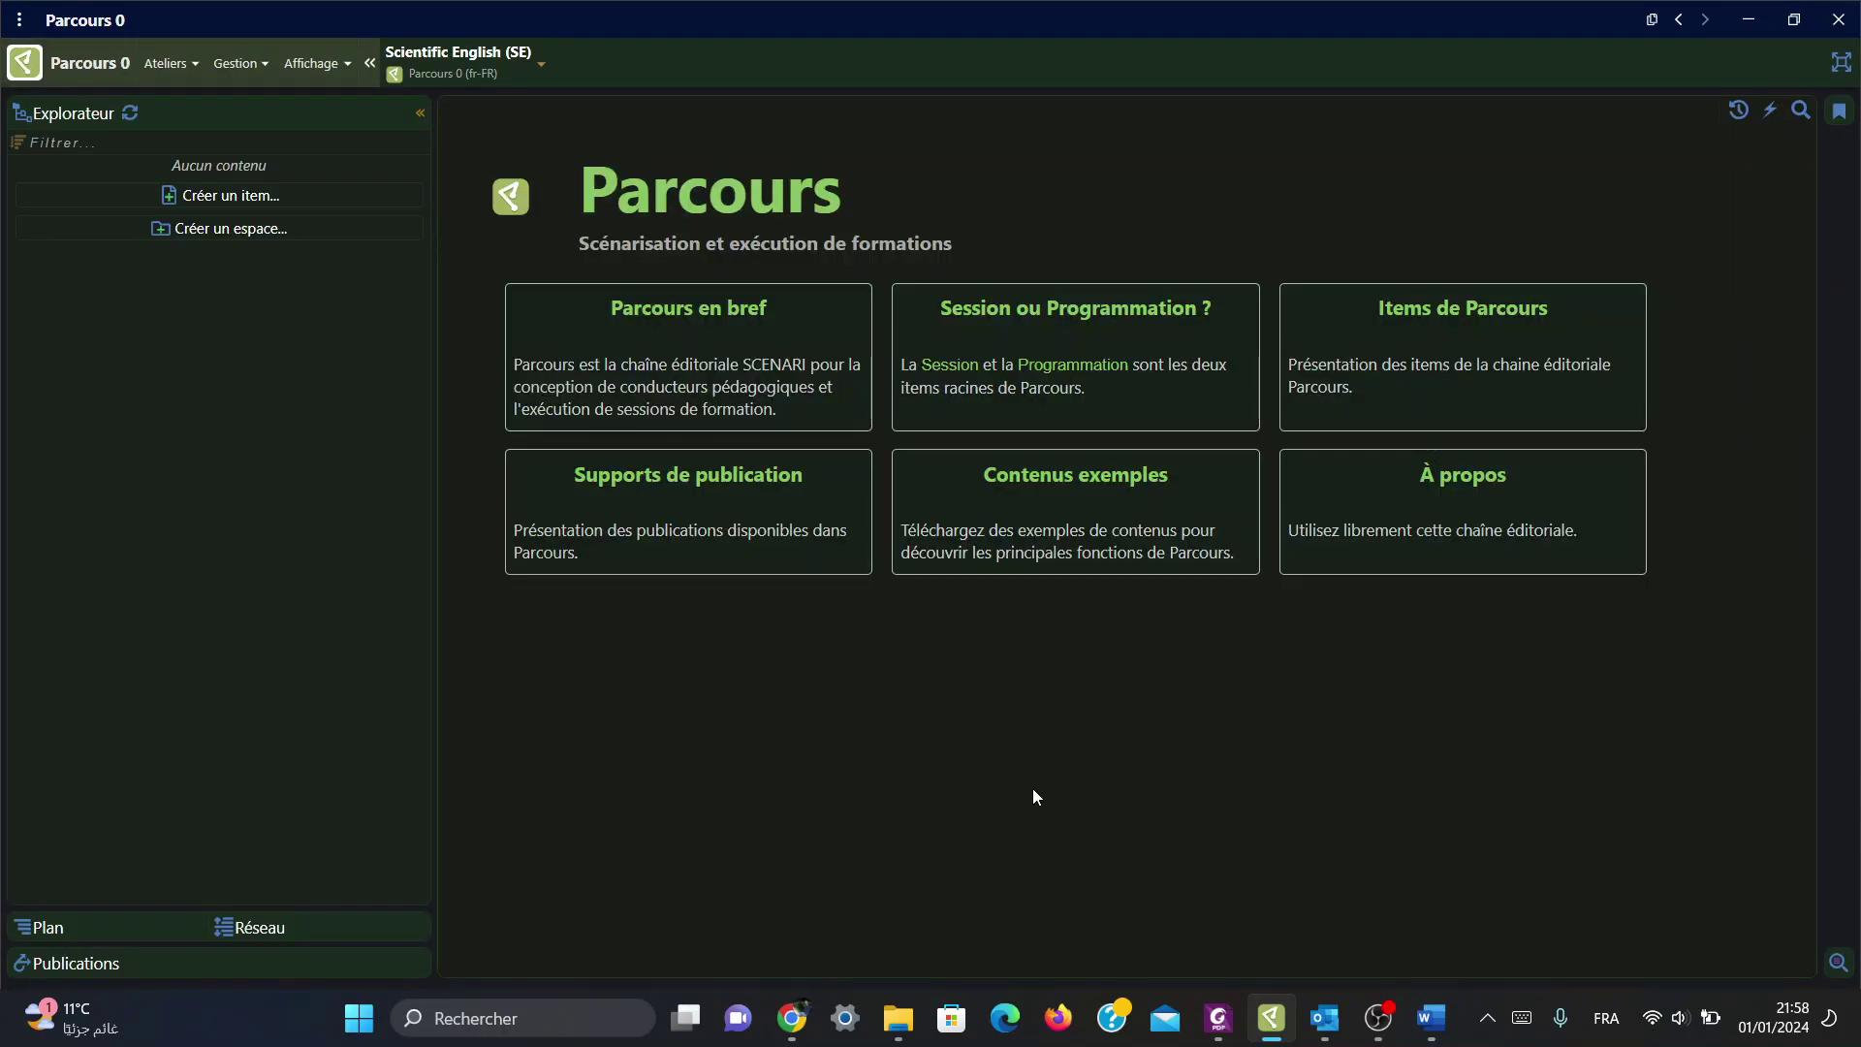
Step: Switch to the rose-turquoise theme and create a root space coded 'Sientific English'
click(311, 70)
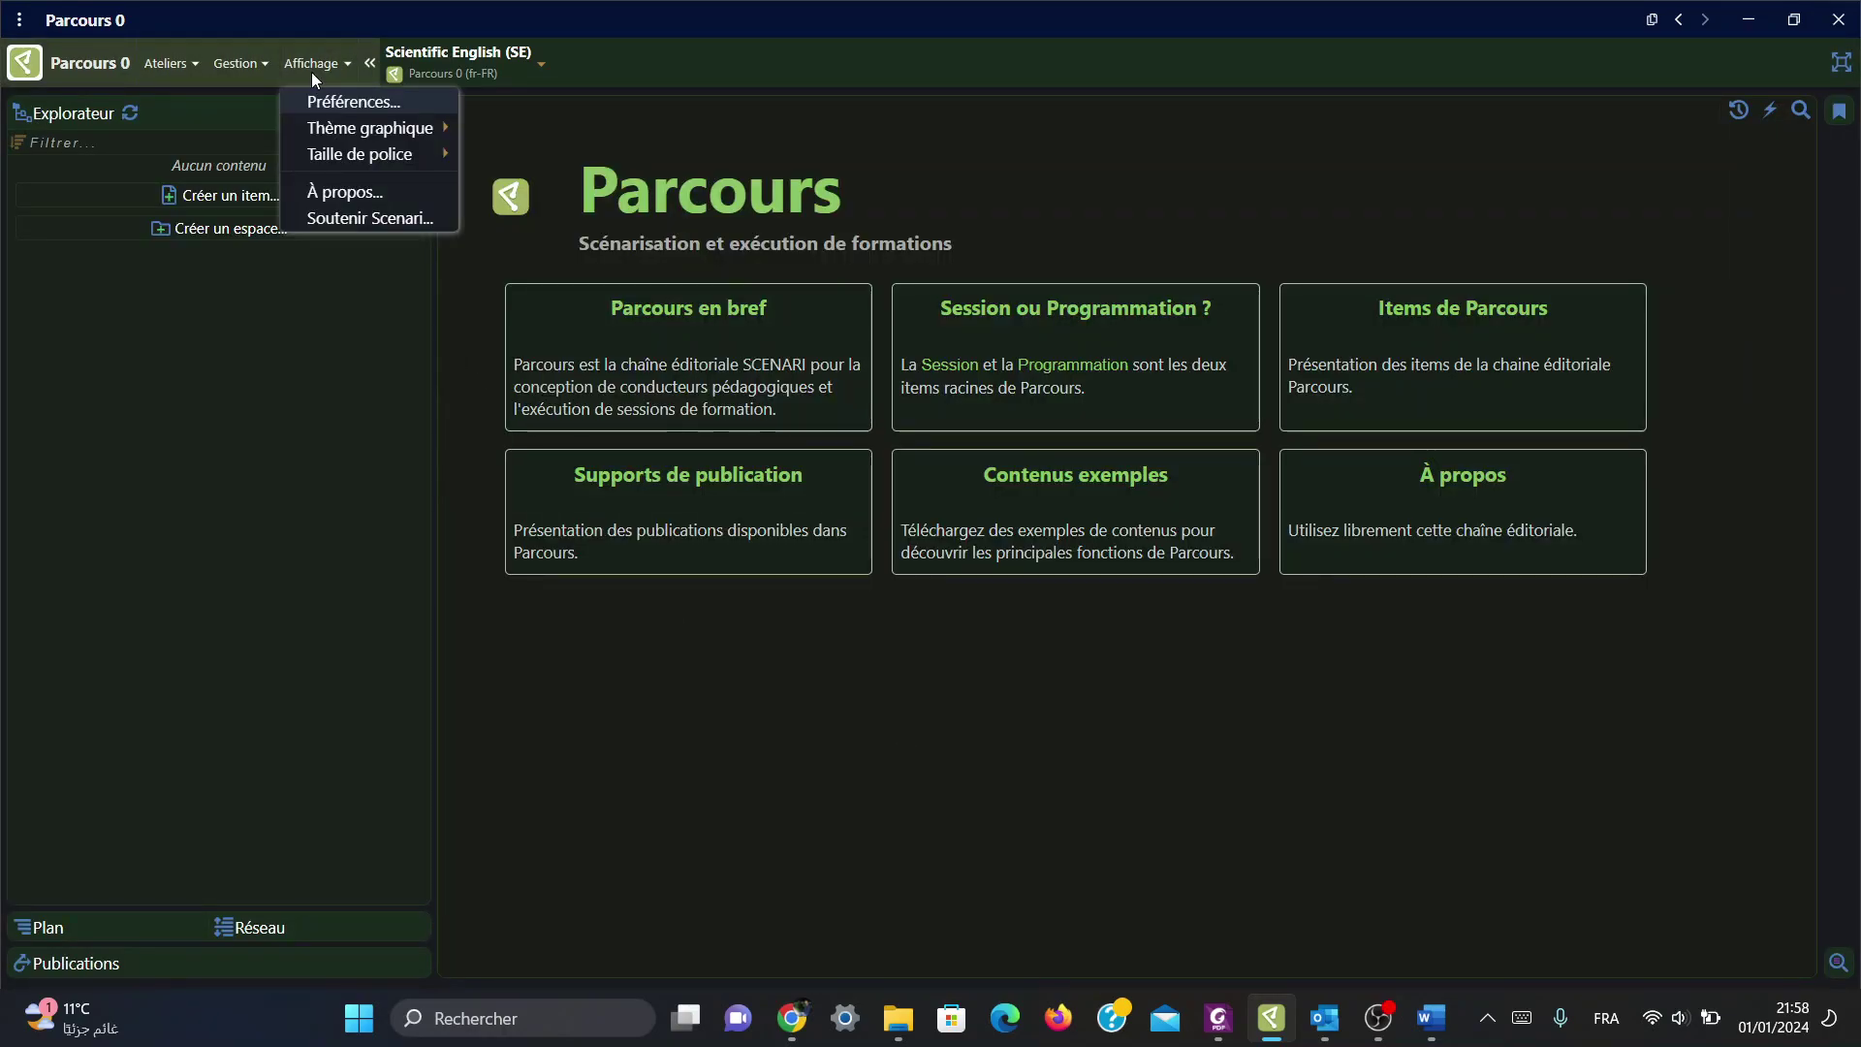
mouse_move(369, 128)
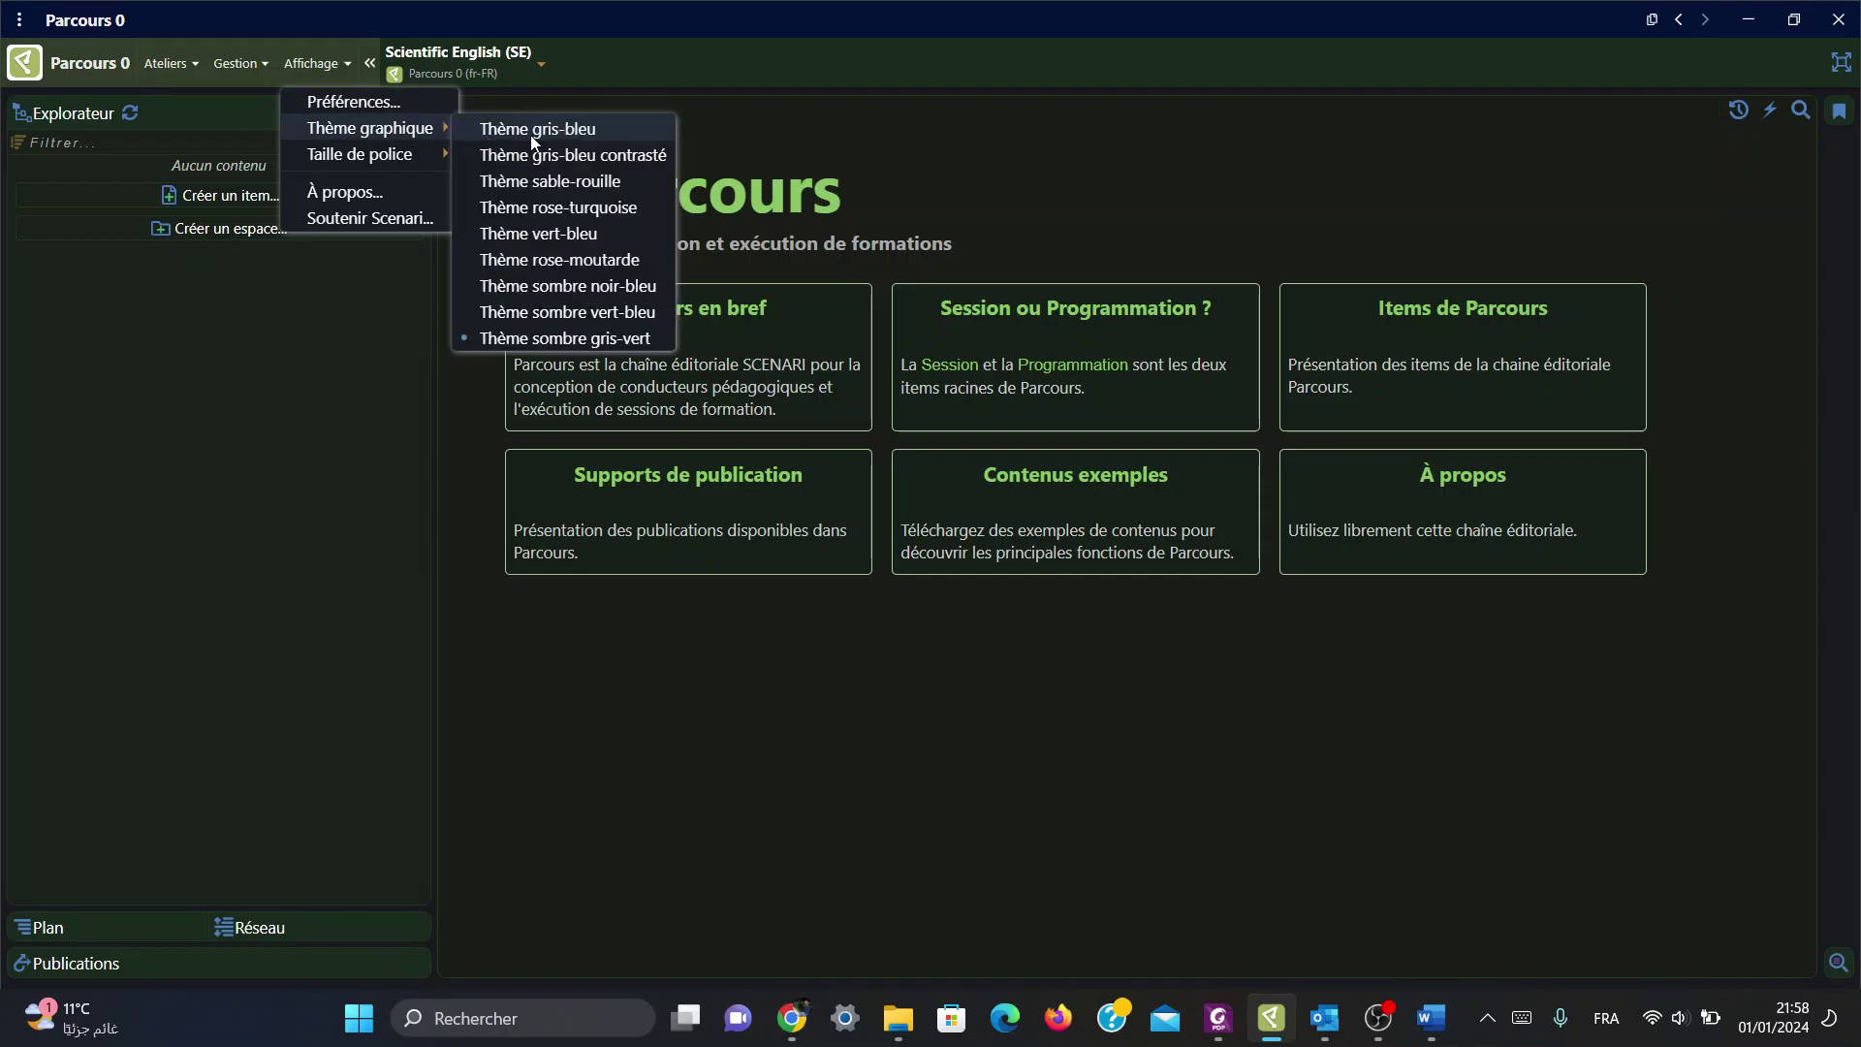
click(560, 202)
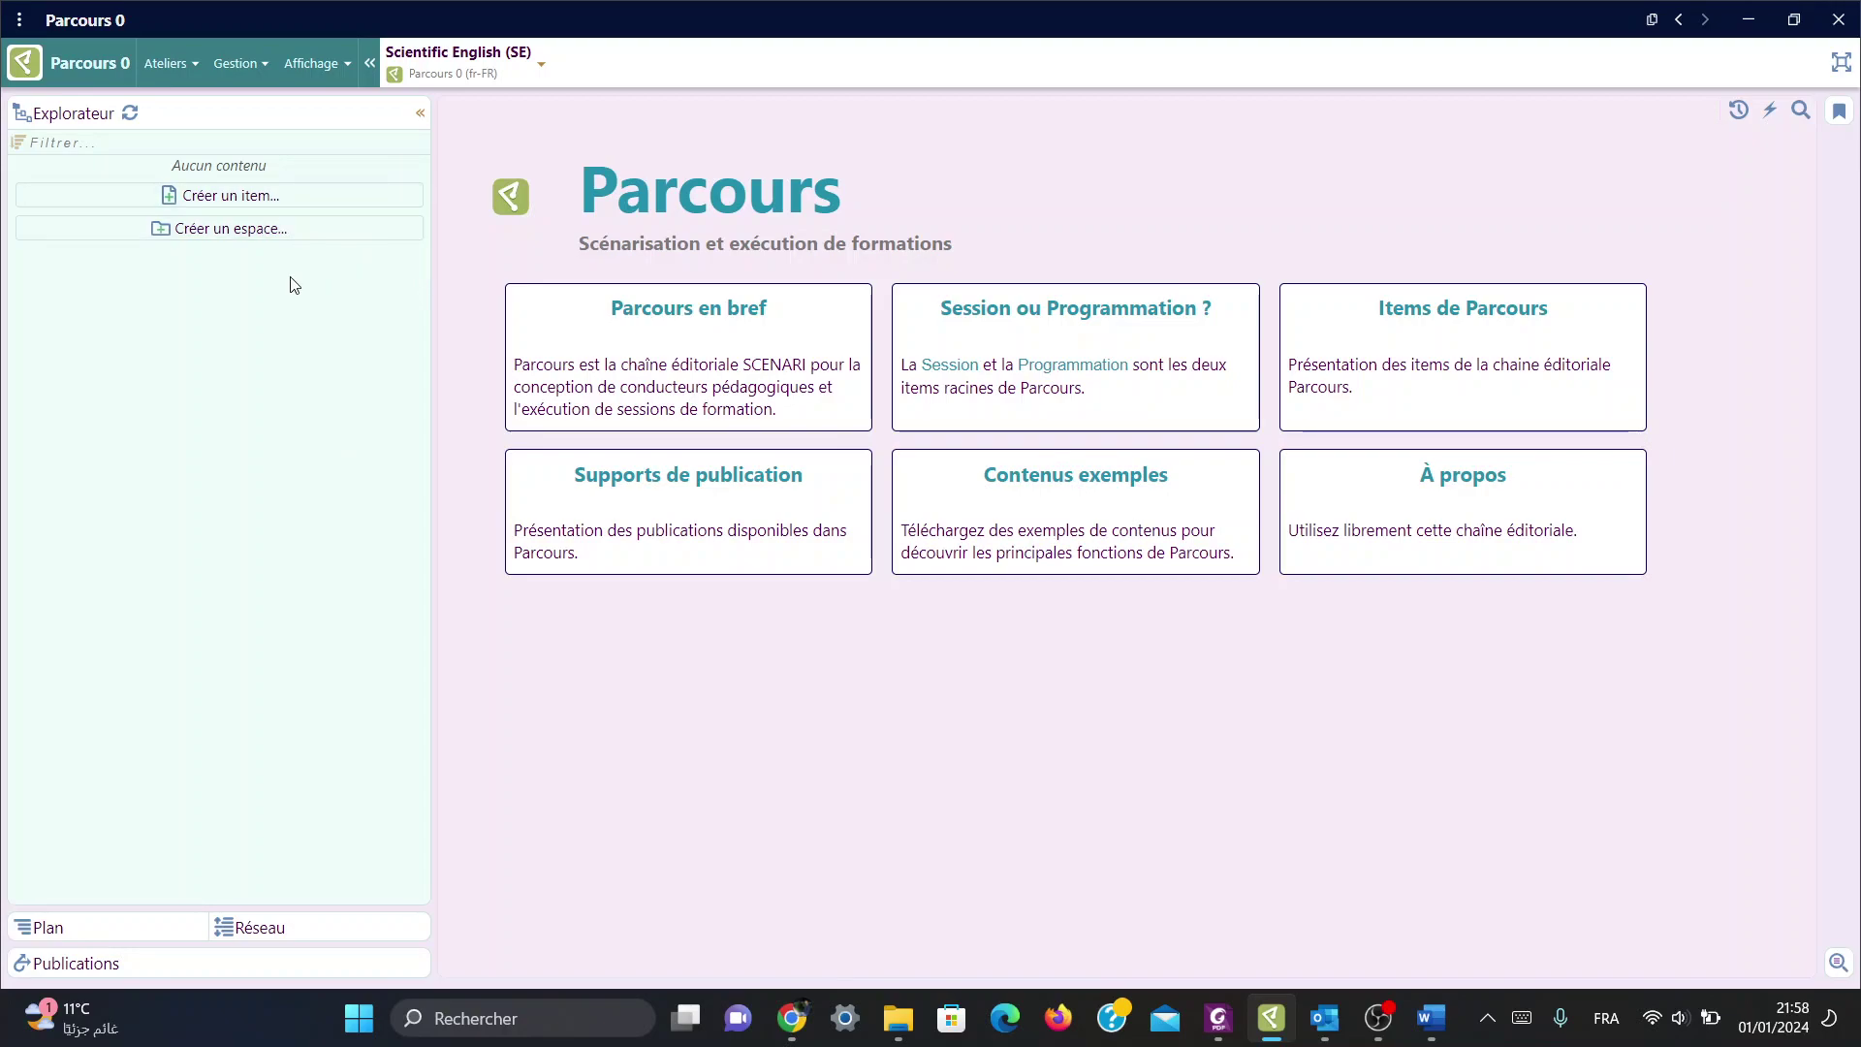
click(189, 241)
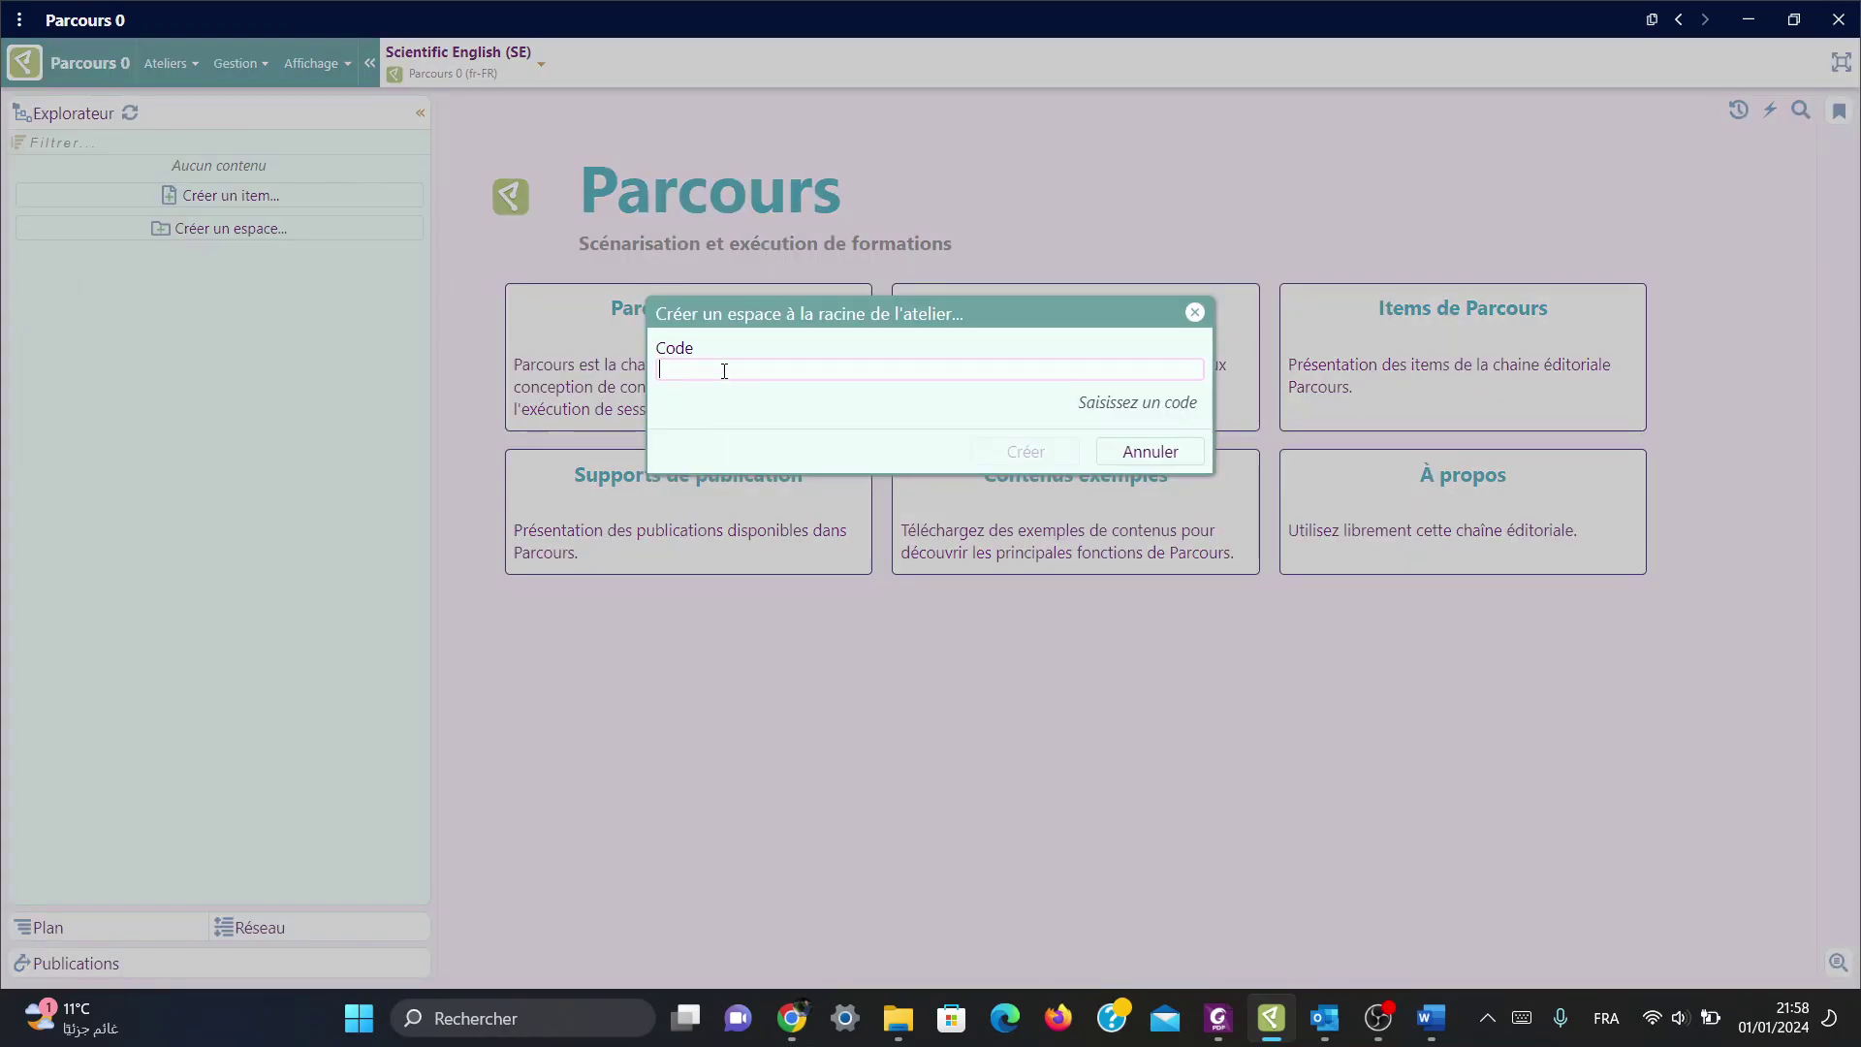
text(S)
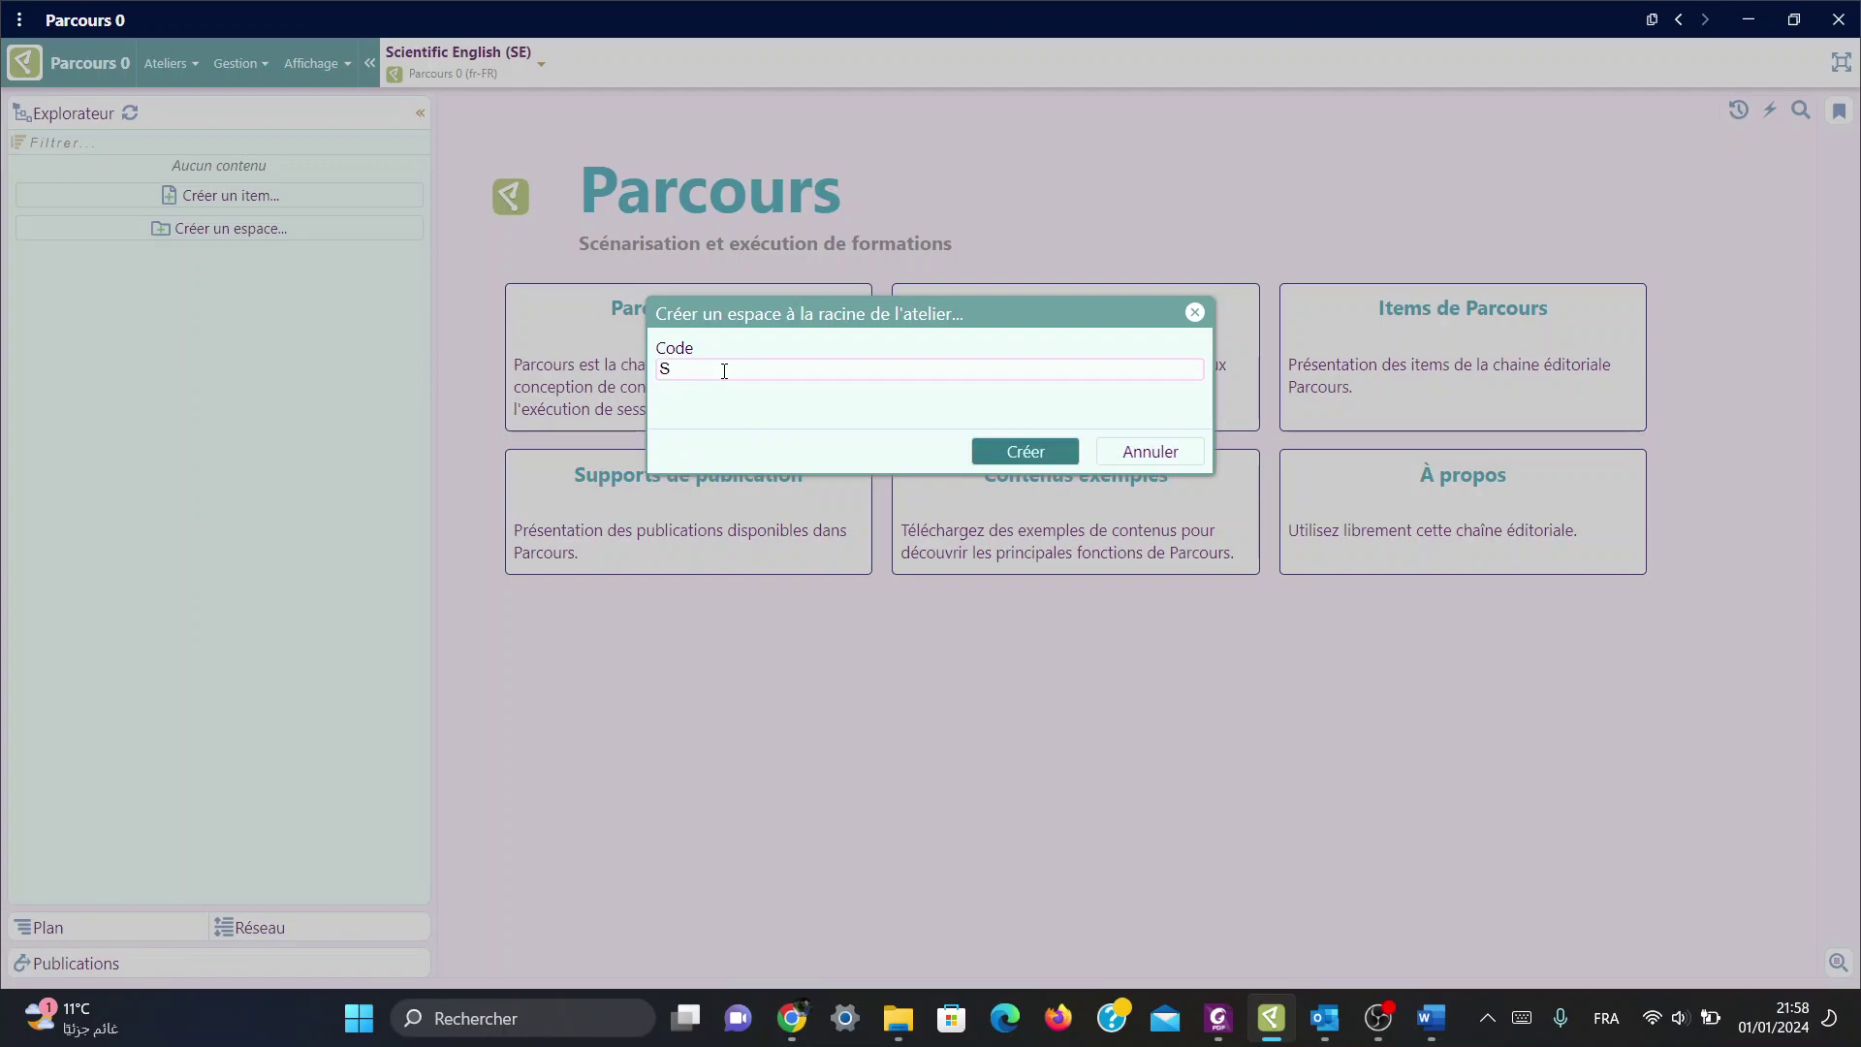
text(ient)
text(ific En)
text(gli)
text(sg)
key(BackSpace)
text(h)
click(1009, 448)
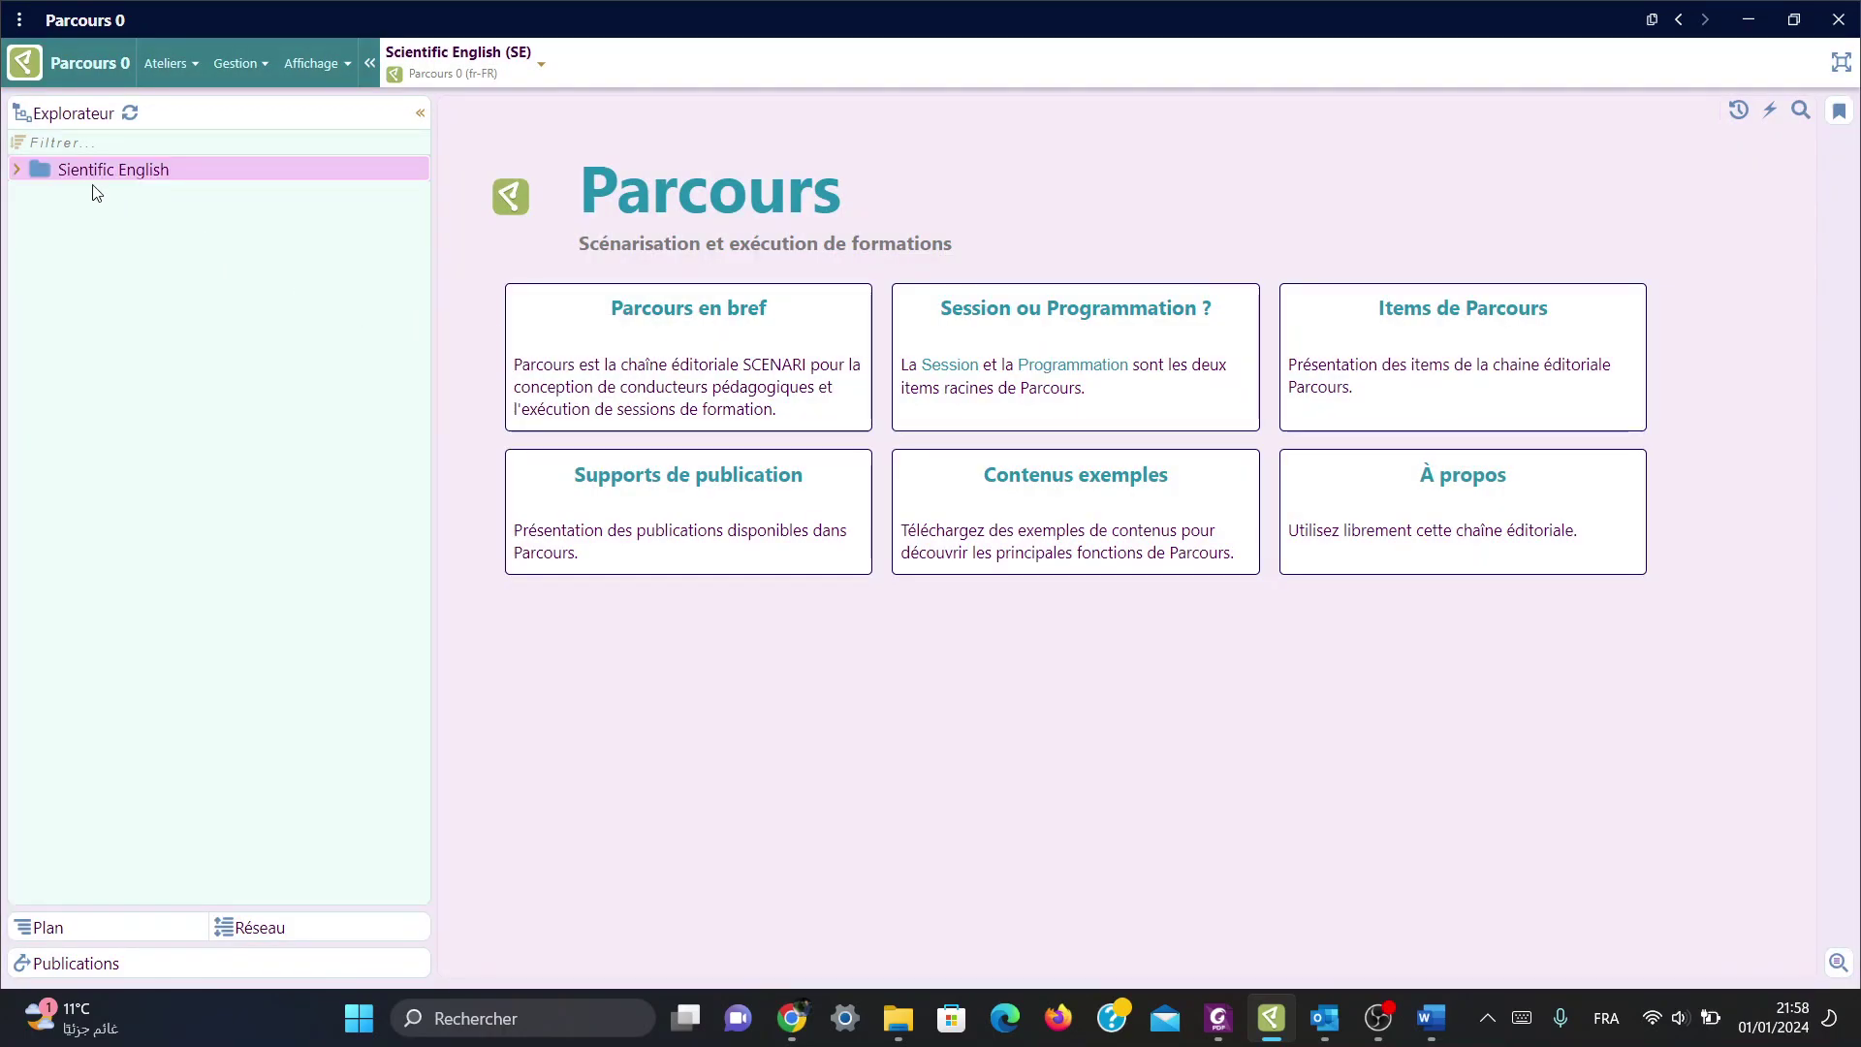
Step: Create the Content and Ressorce subspaces inside the Sientific English space
right_click(87, 174)
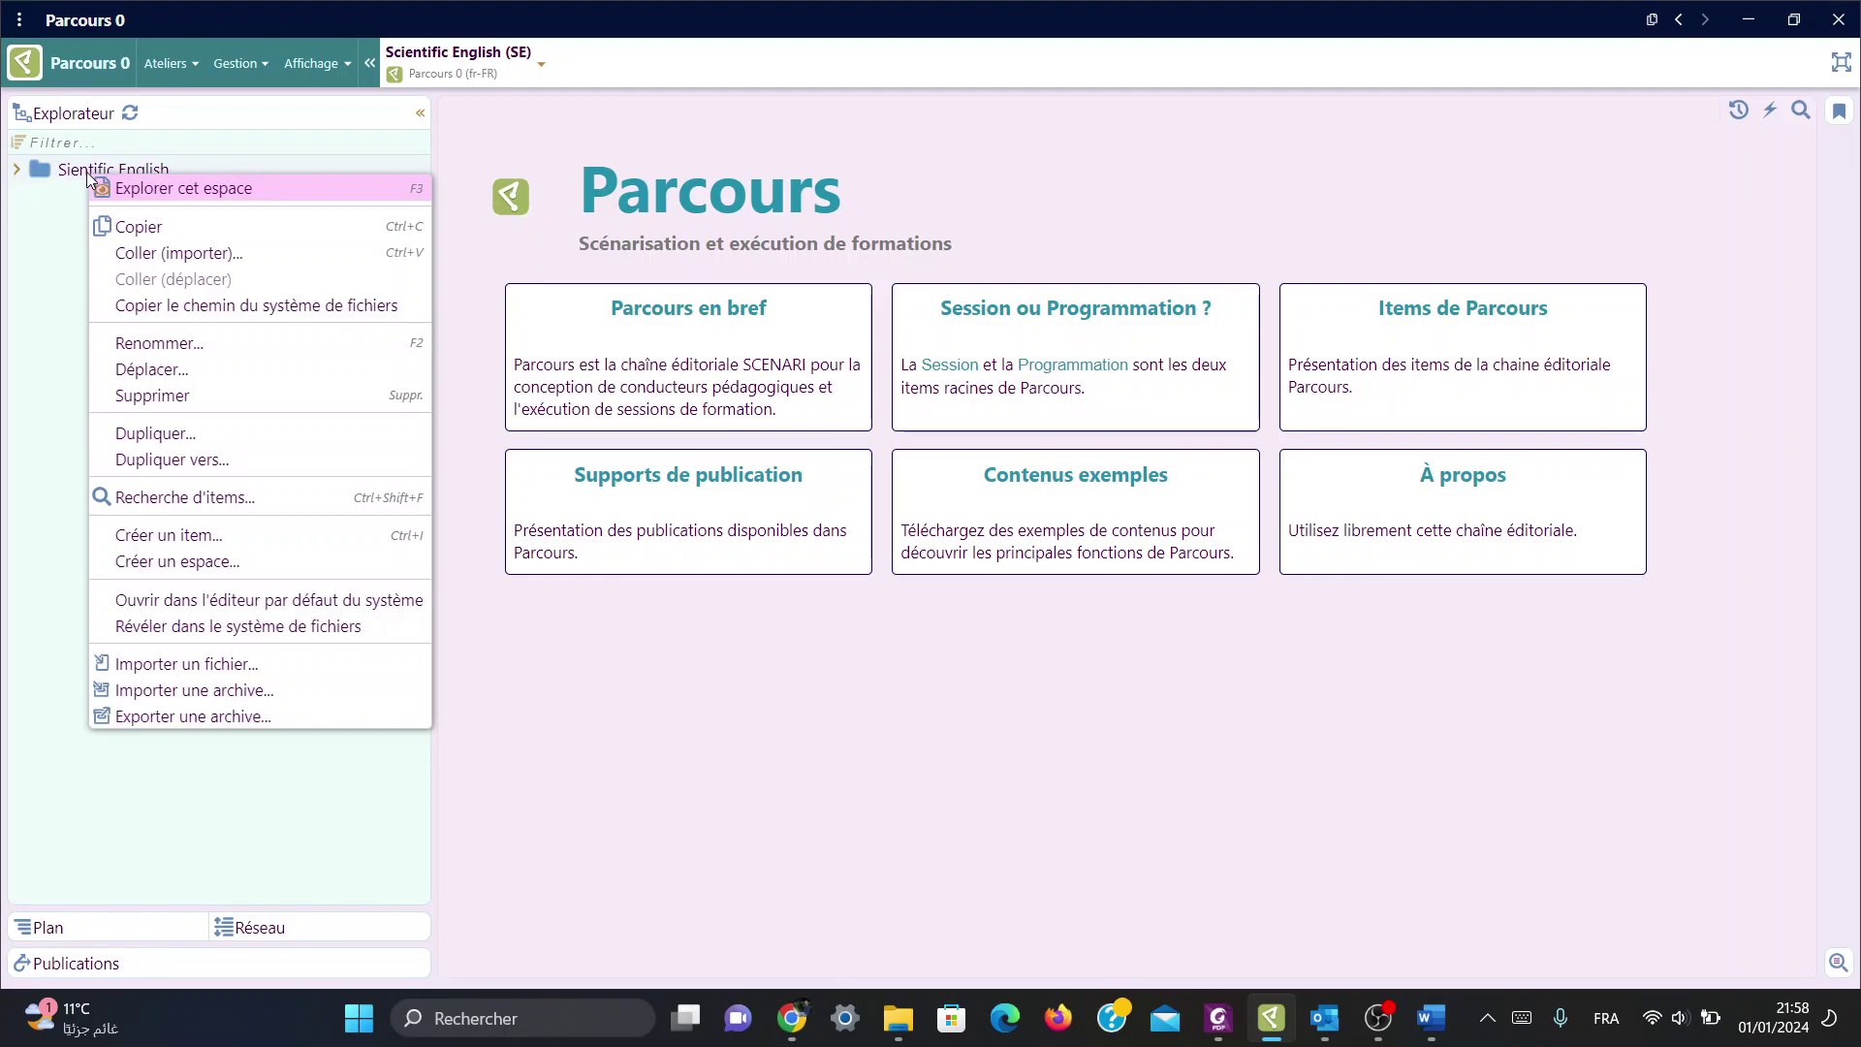
click(169, 562)
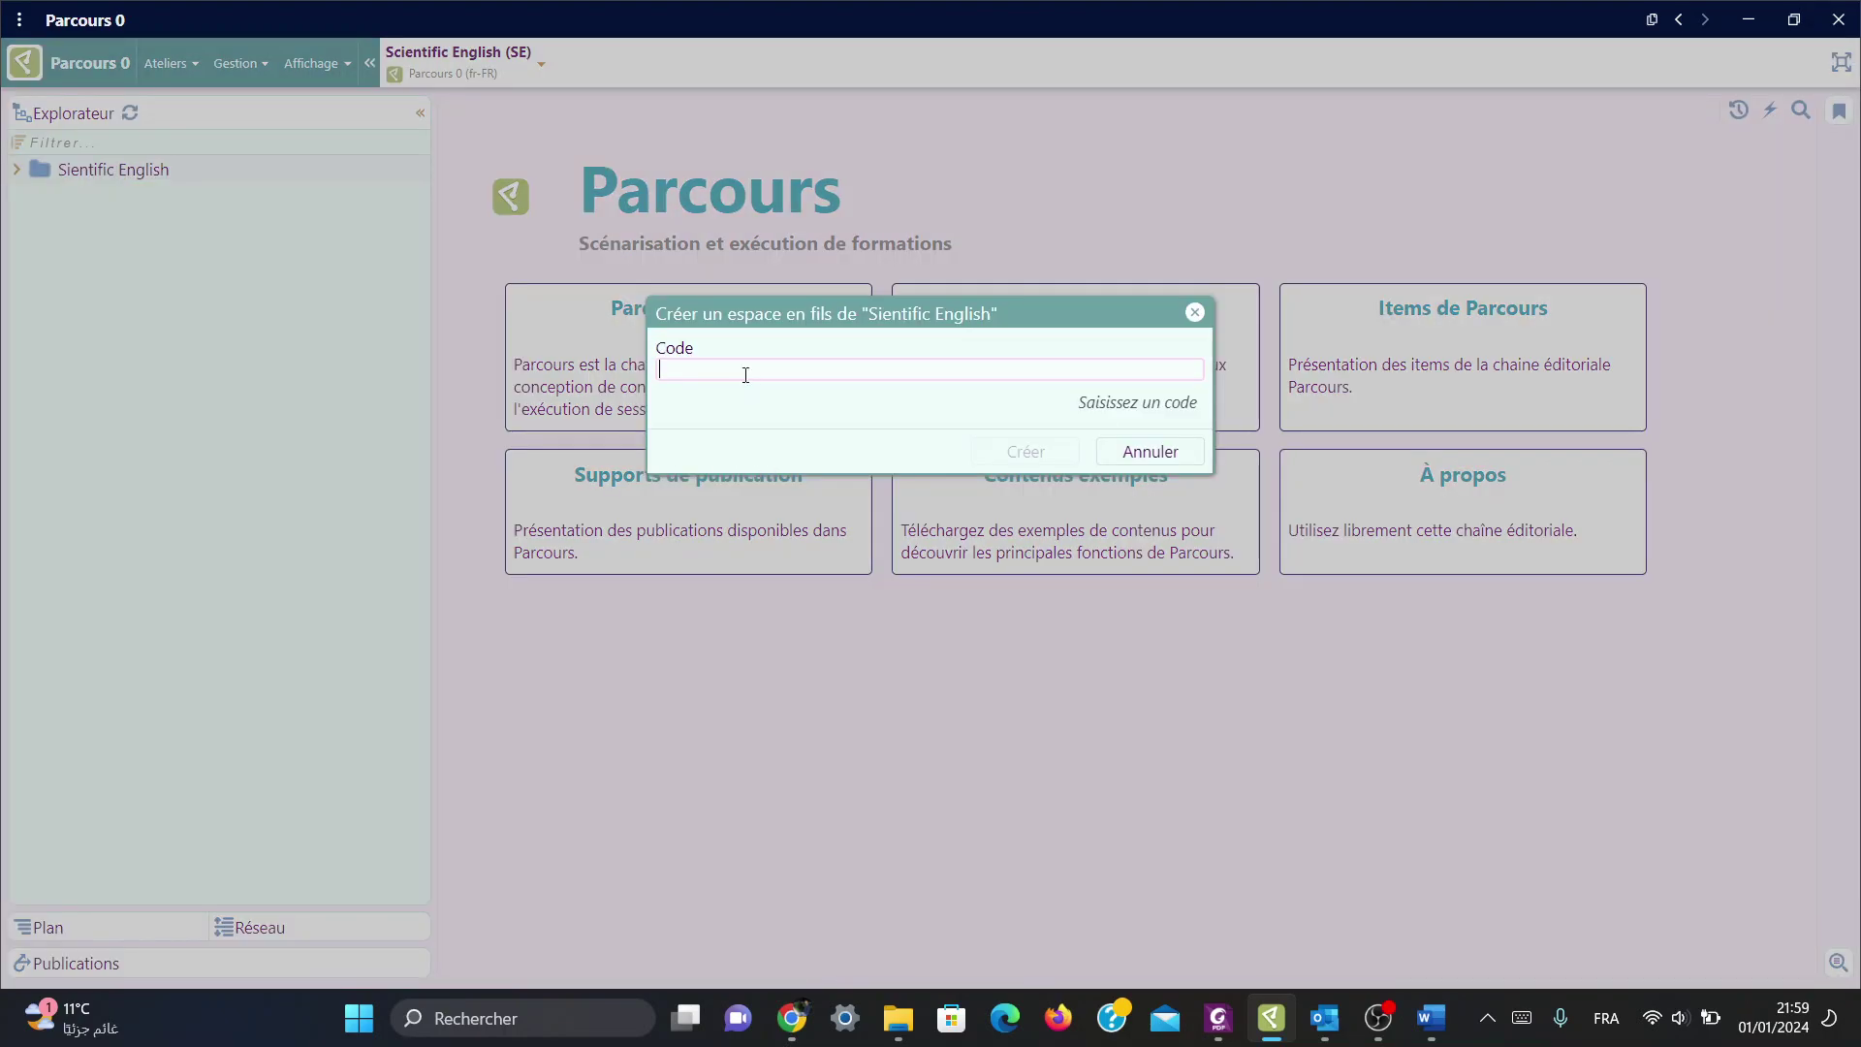
text(C)
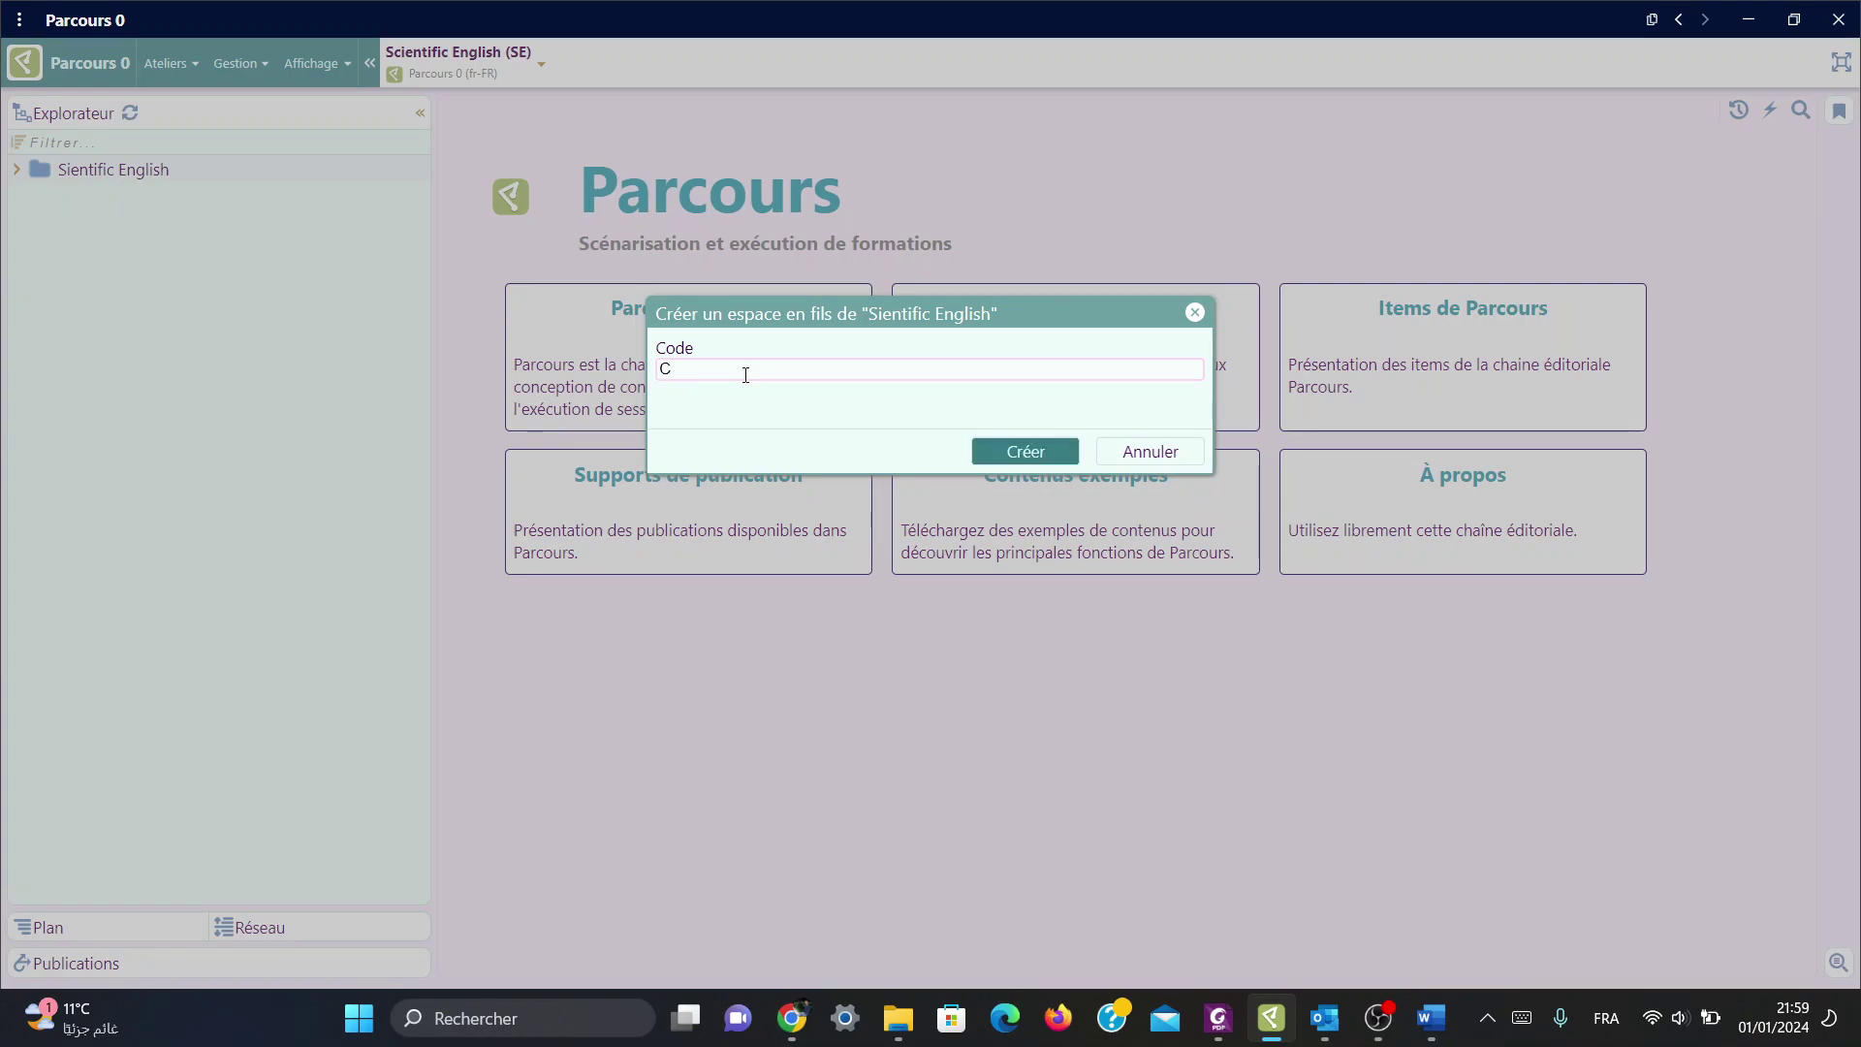
text(ontent)
click(1021, 454)
click(72, 171)
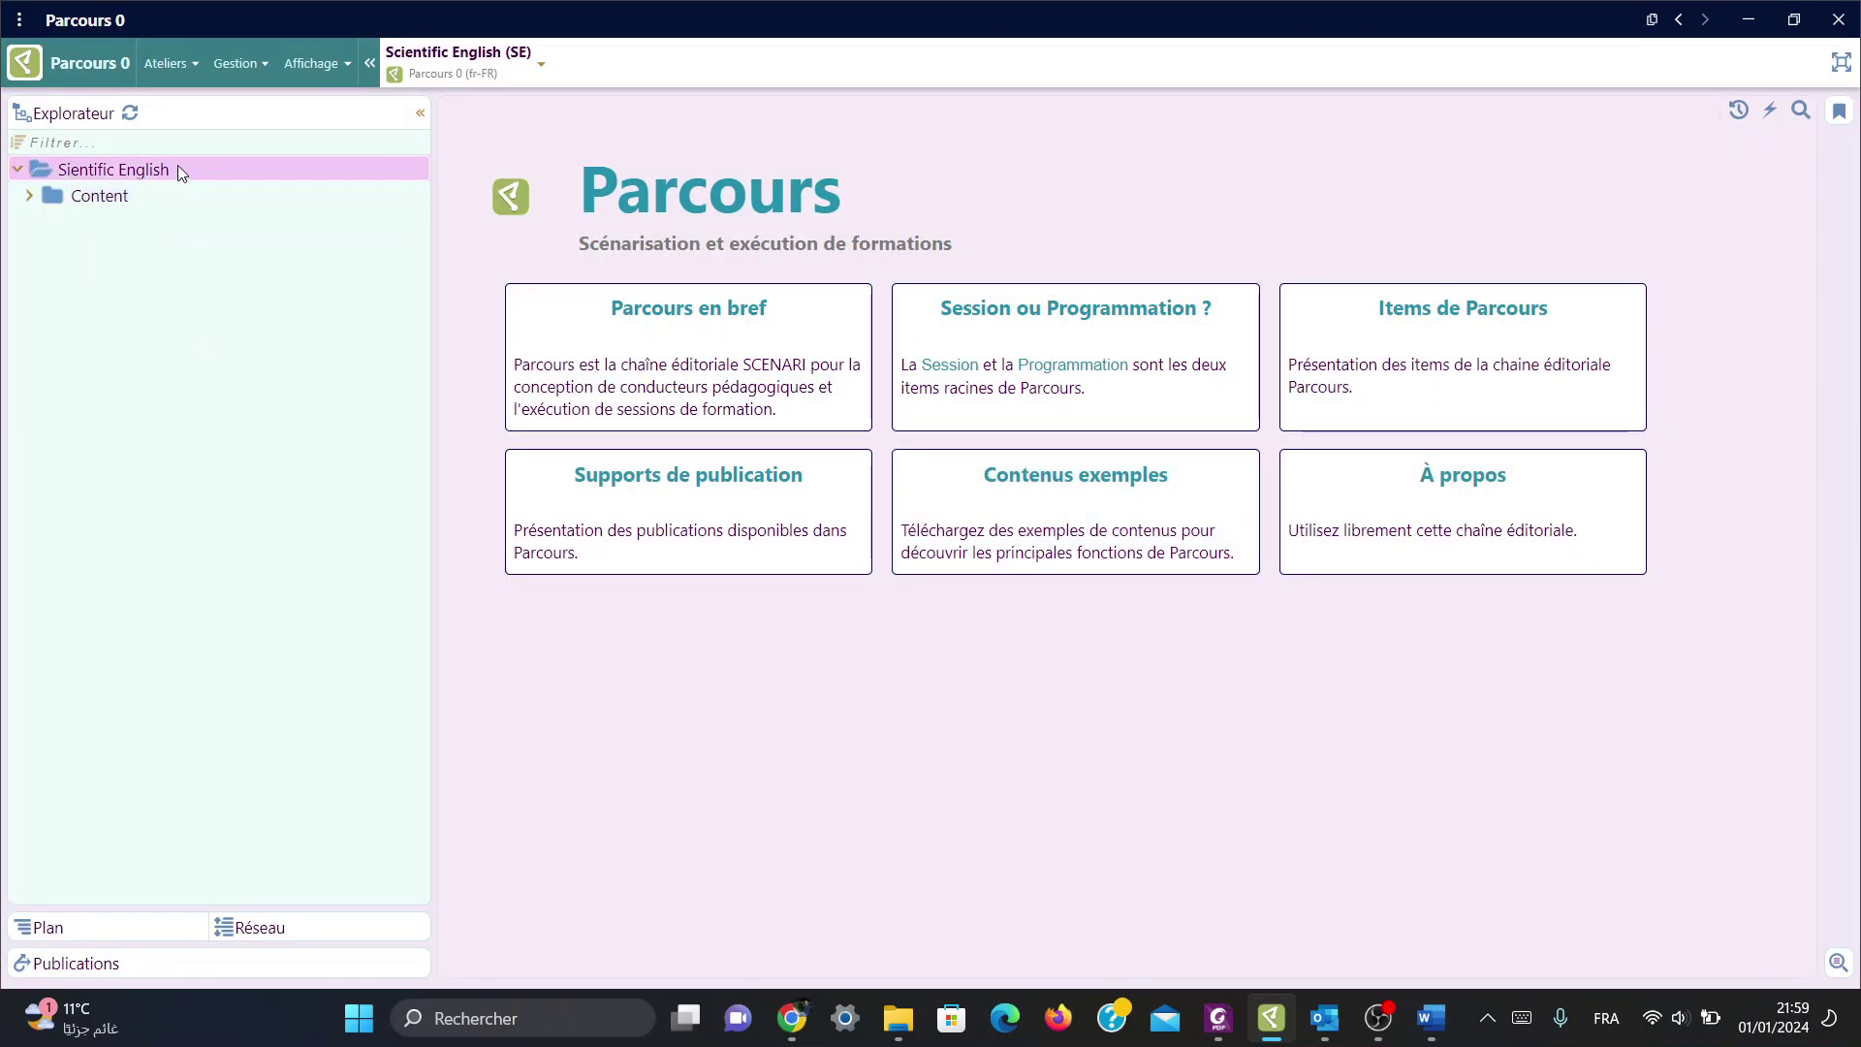
right_click(177, 165)
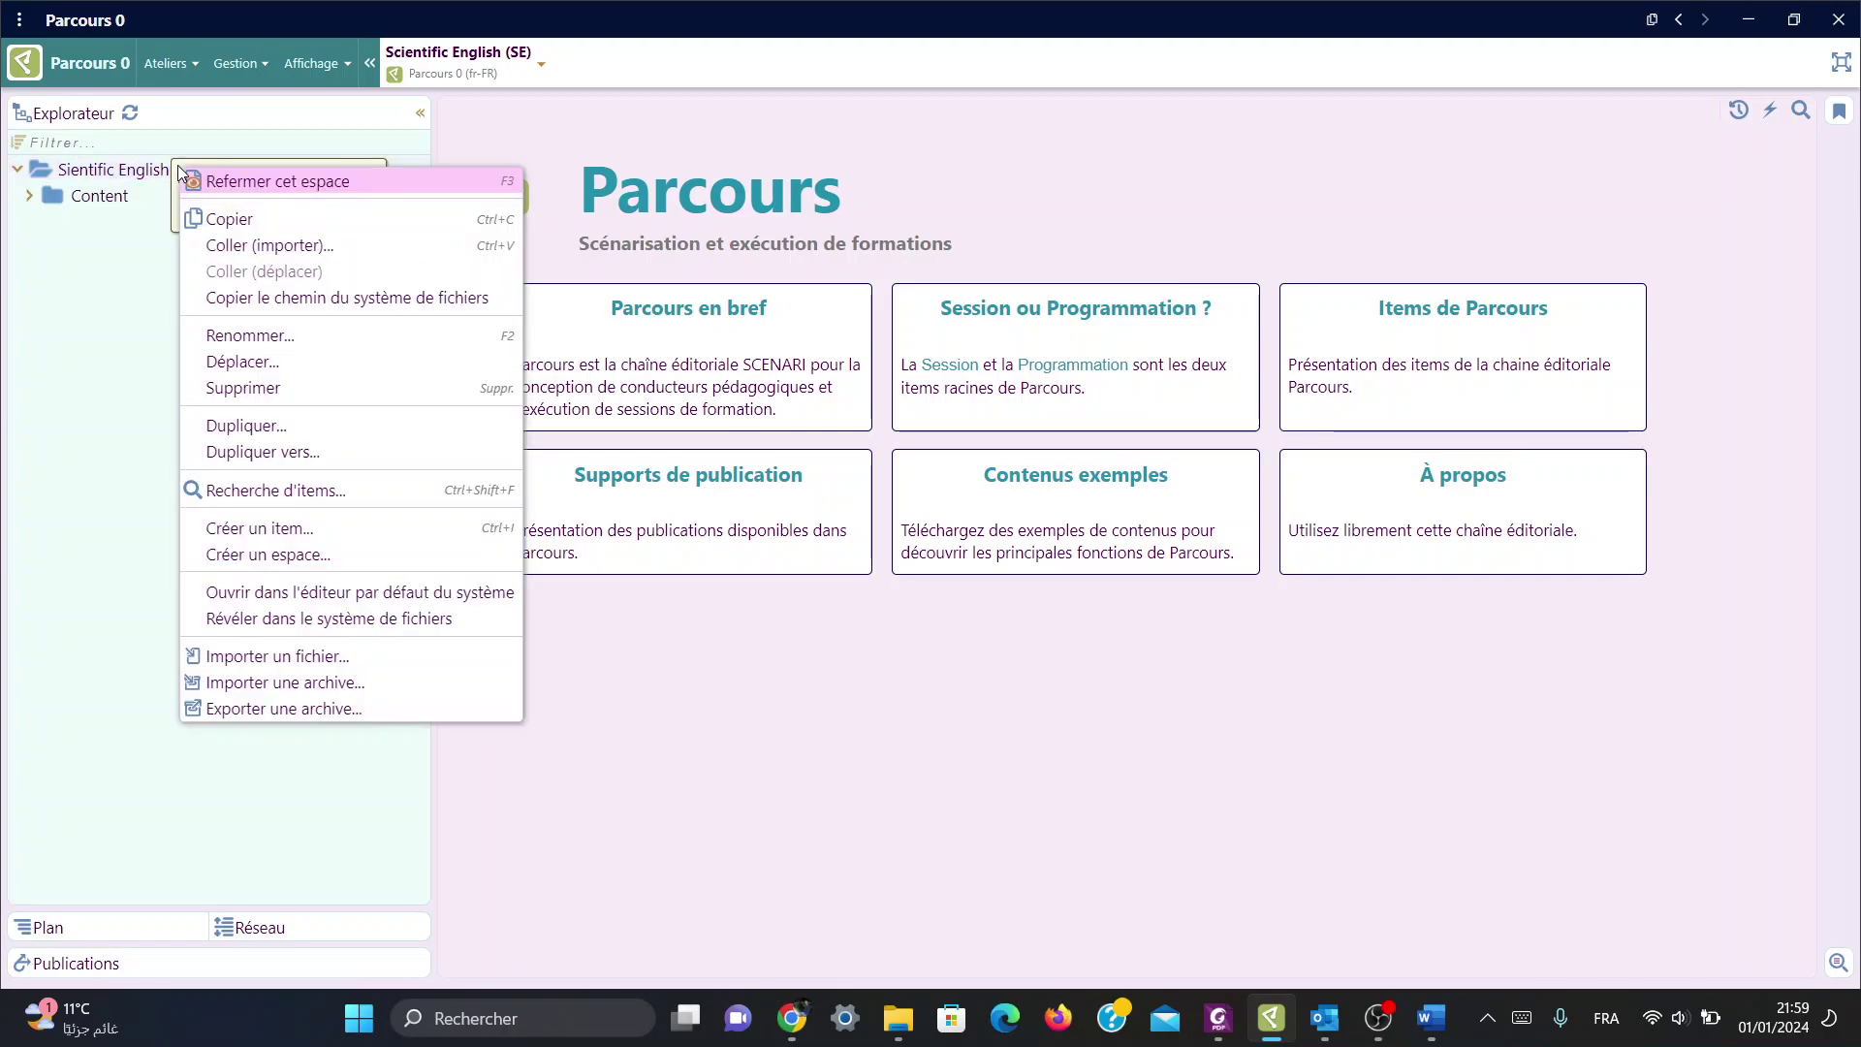
click(316, 554)
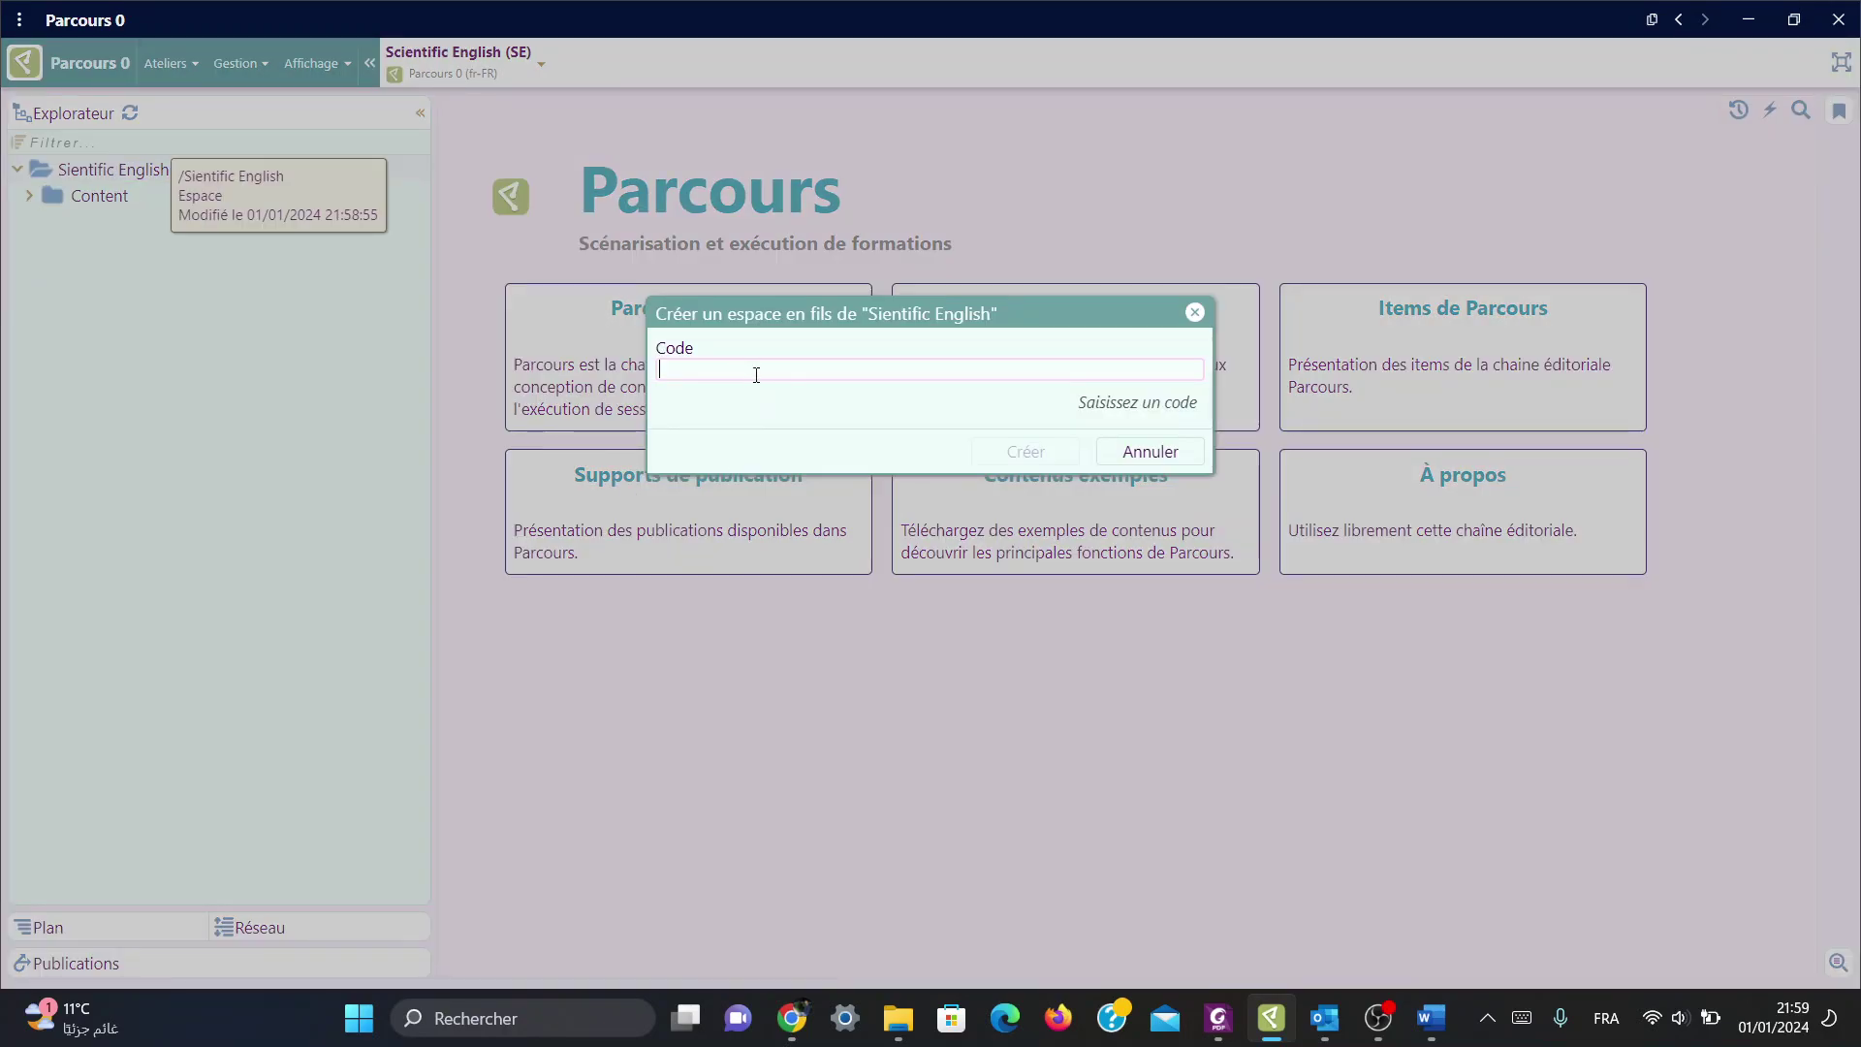
text(Ress)
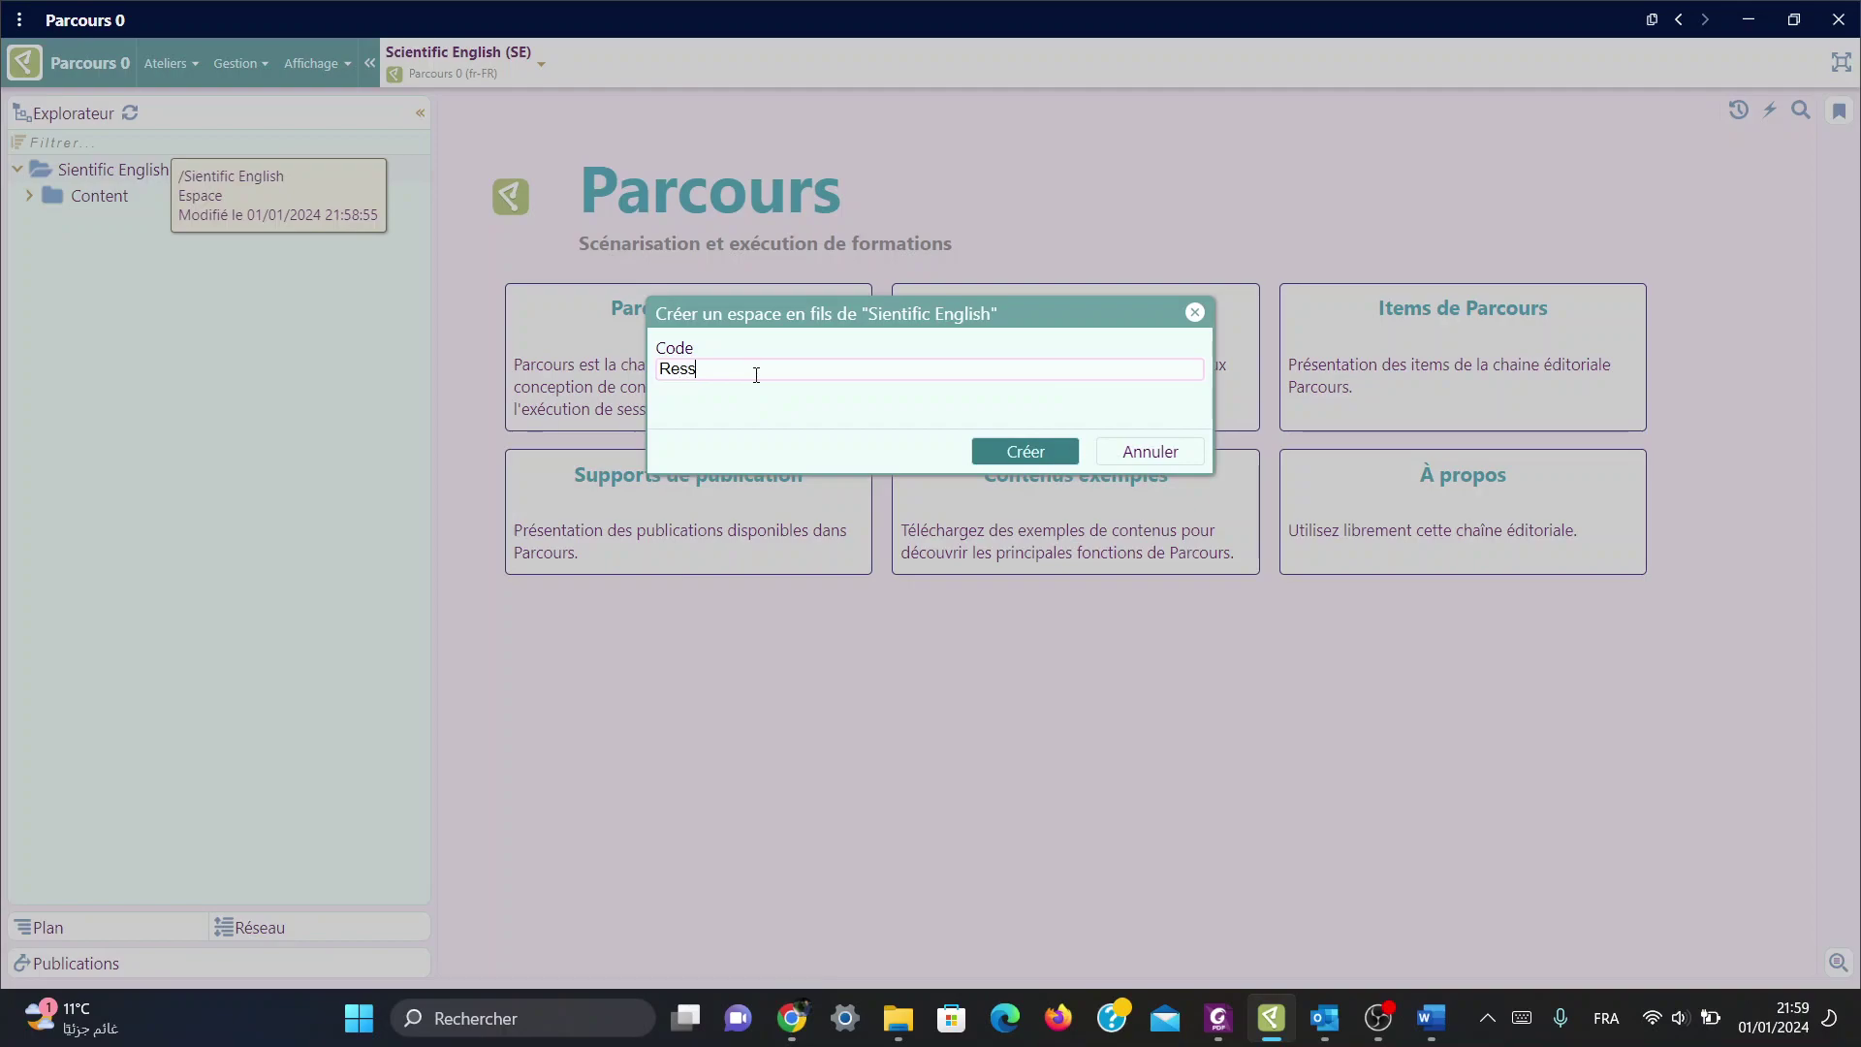
text(orces)
click(1009, 451)
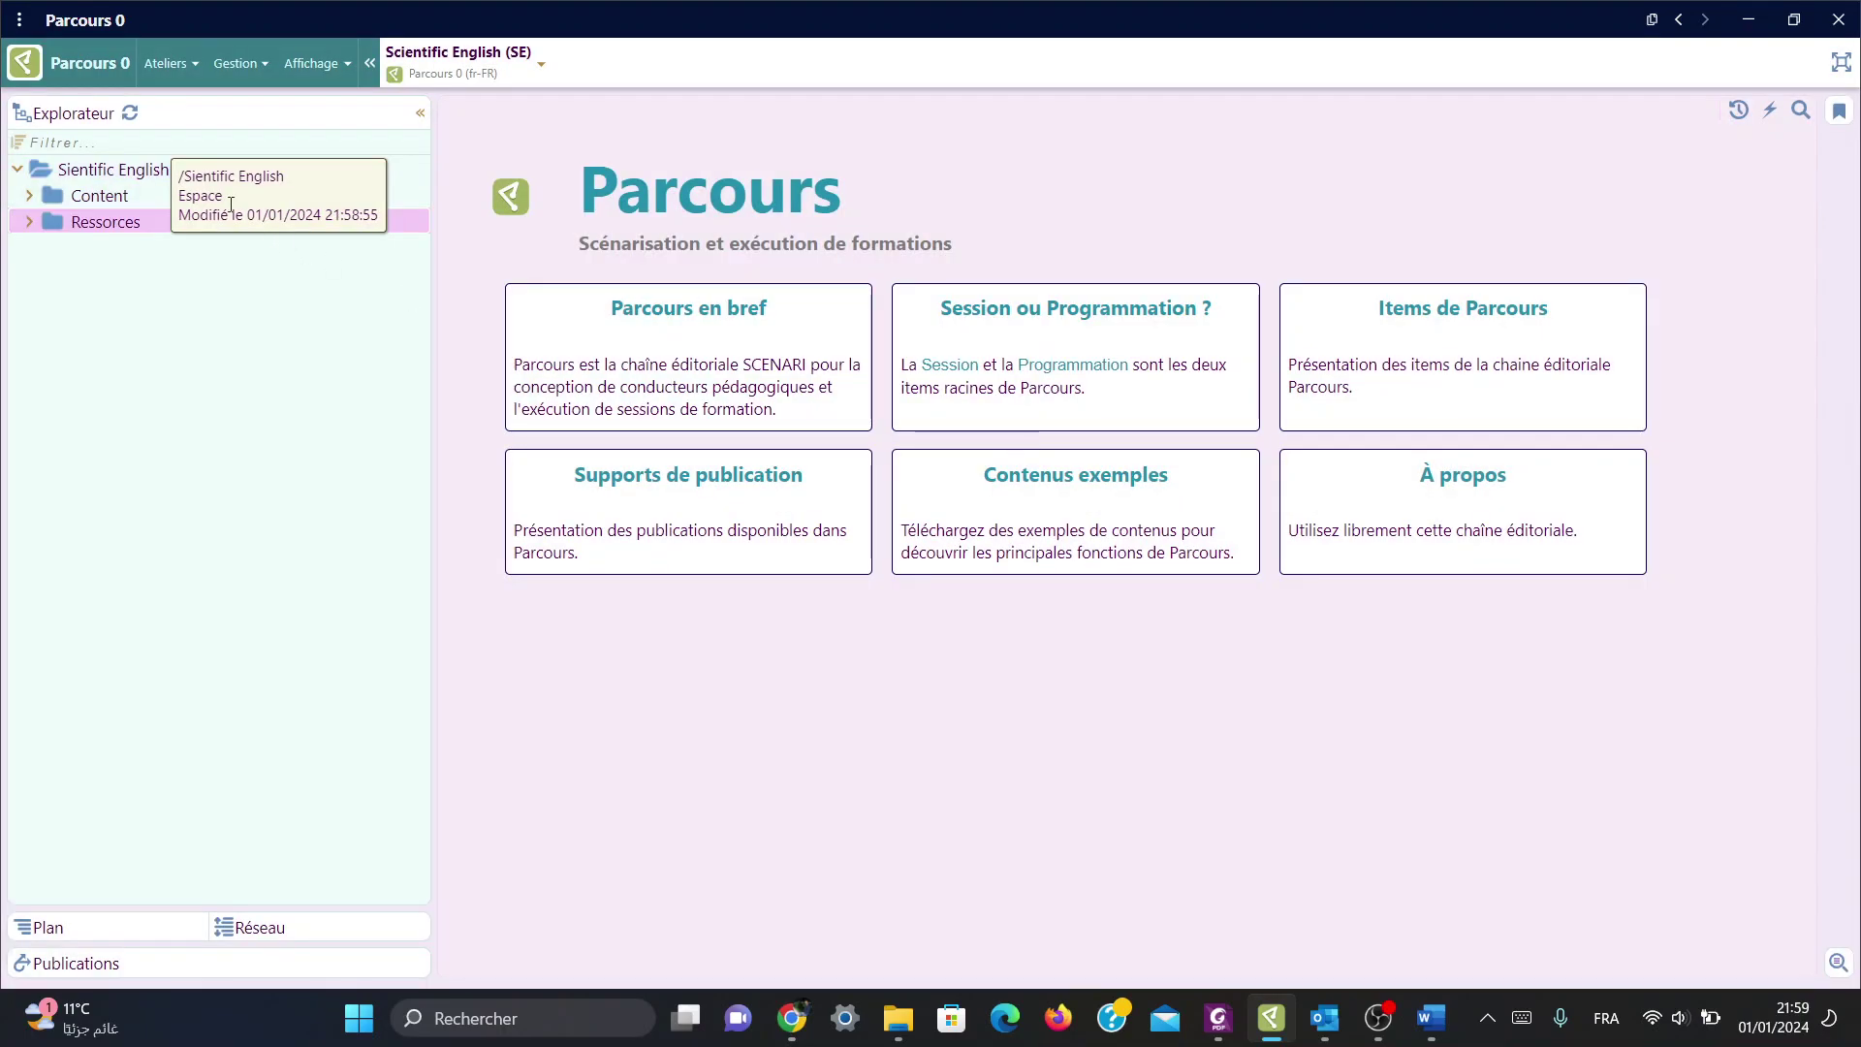
Step: Add a third subspace, Presentation, then expand and select the Content space
click(88, 180)
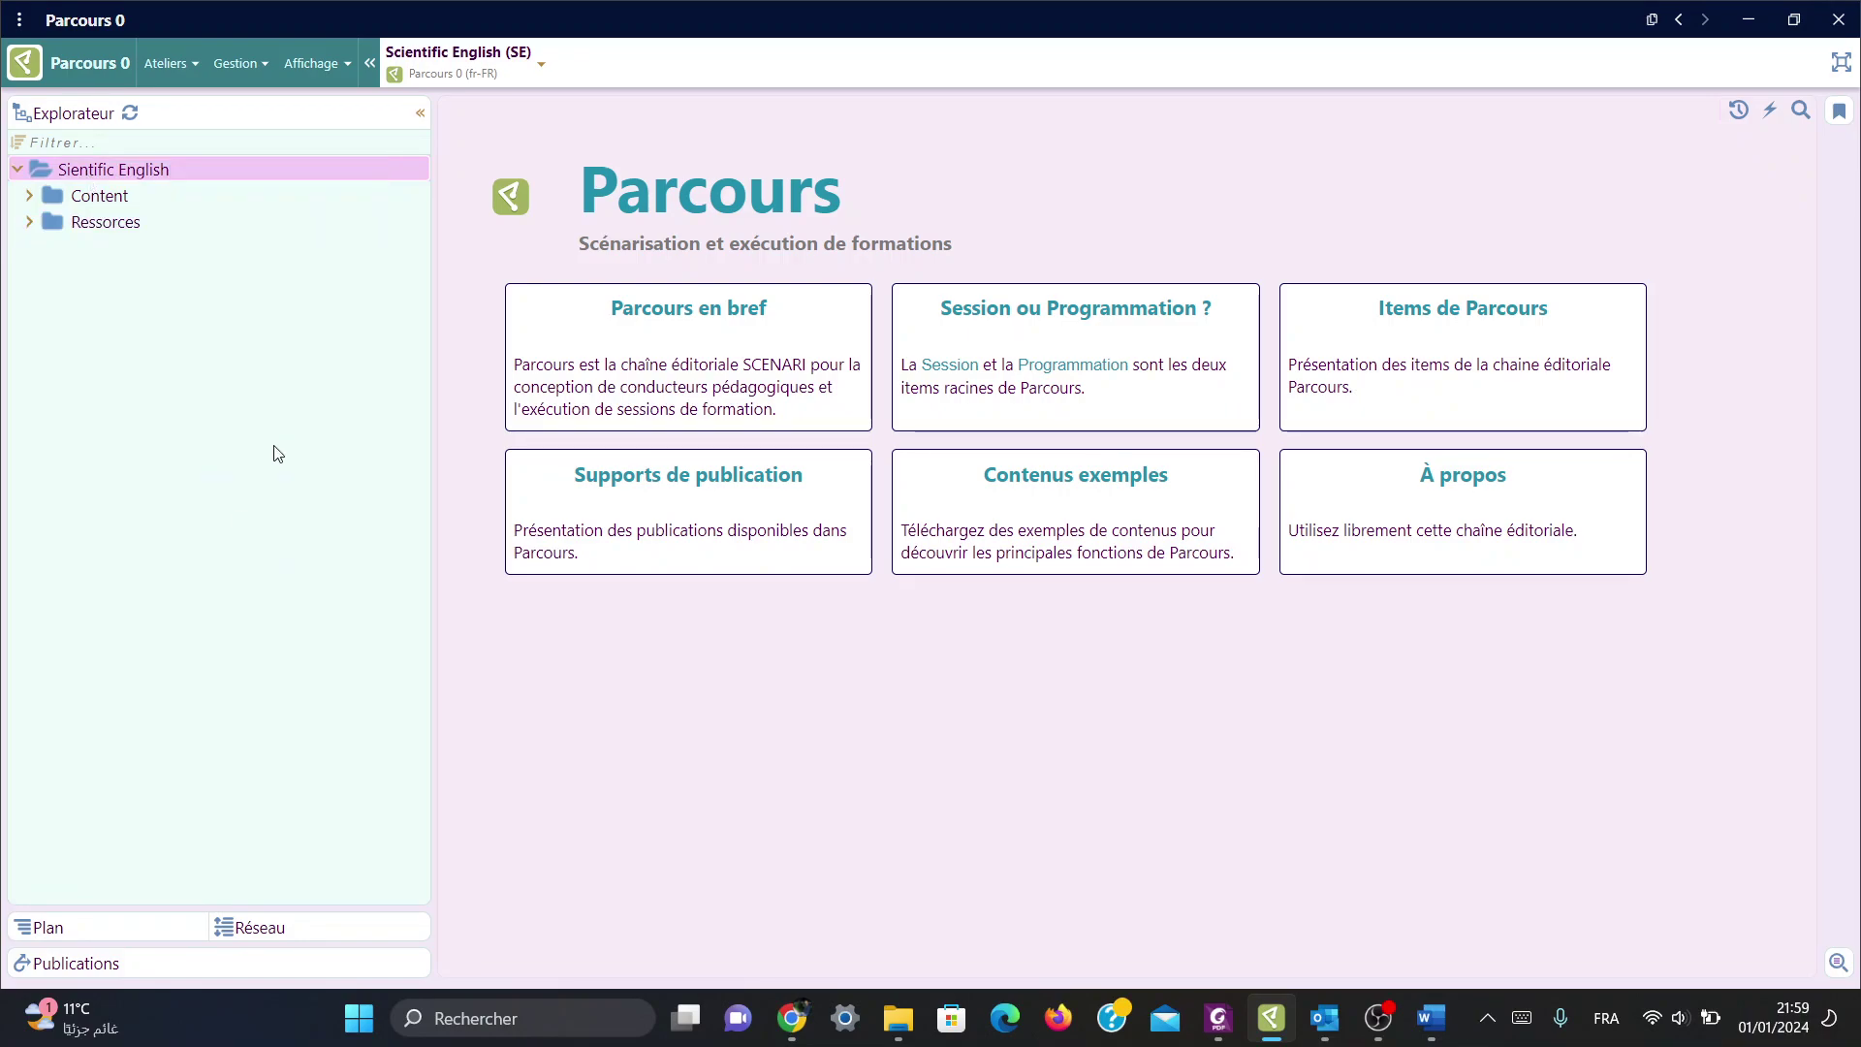
click(258, 431)
click(133, 171)
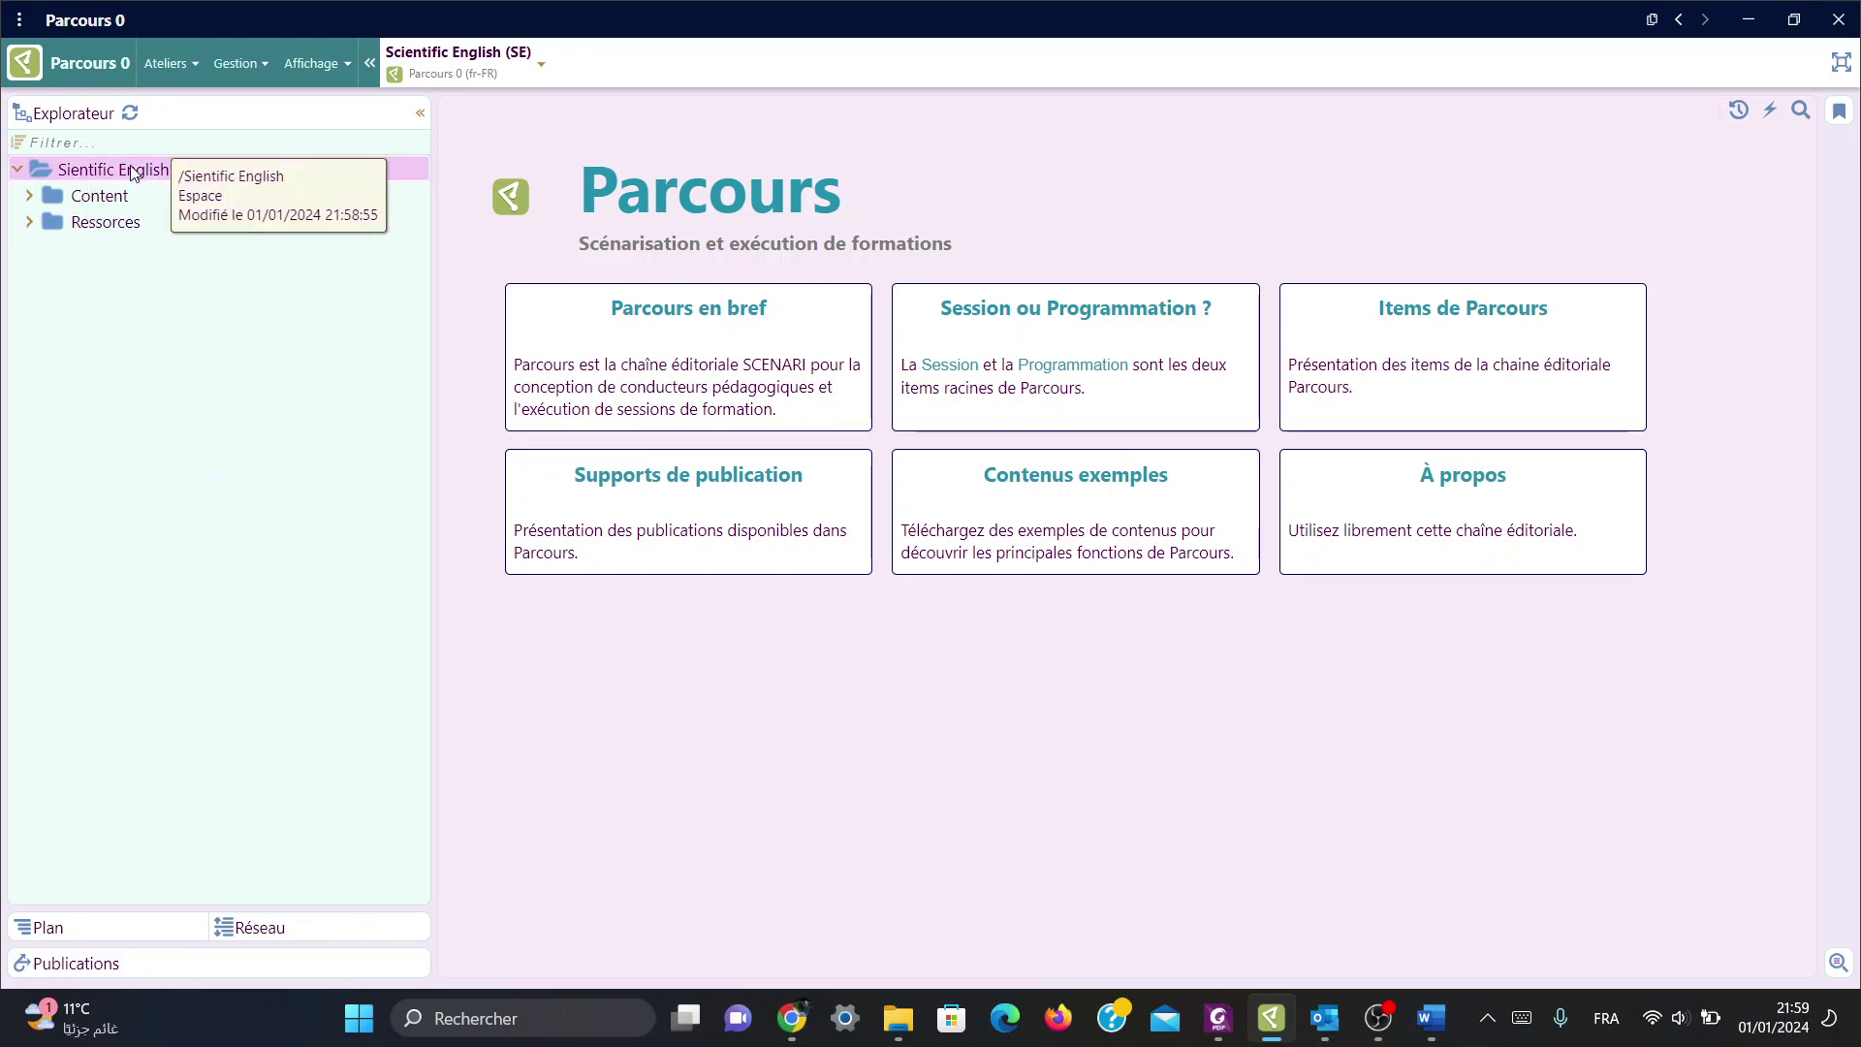
right_click(155, 178)
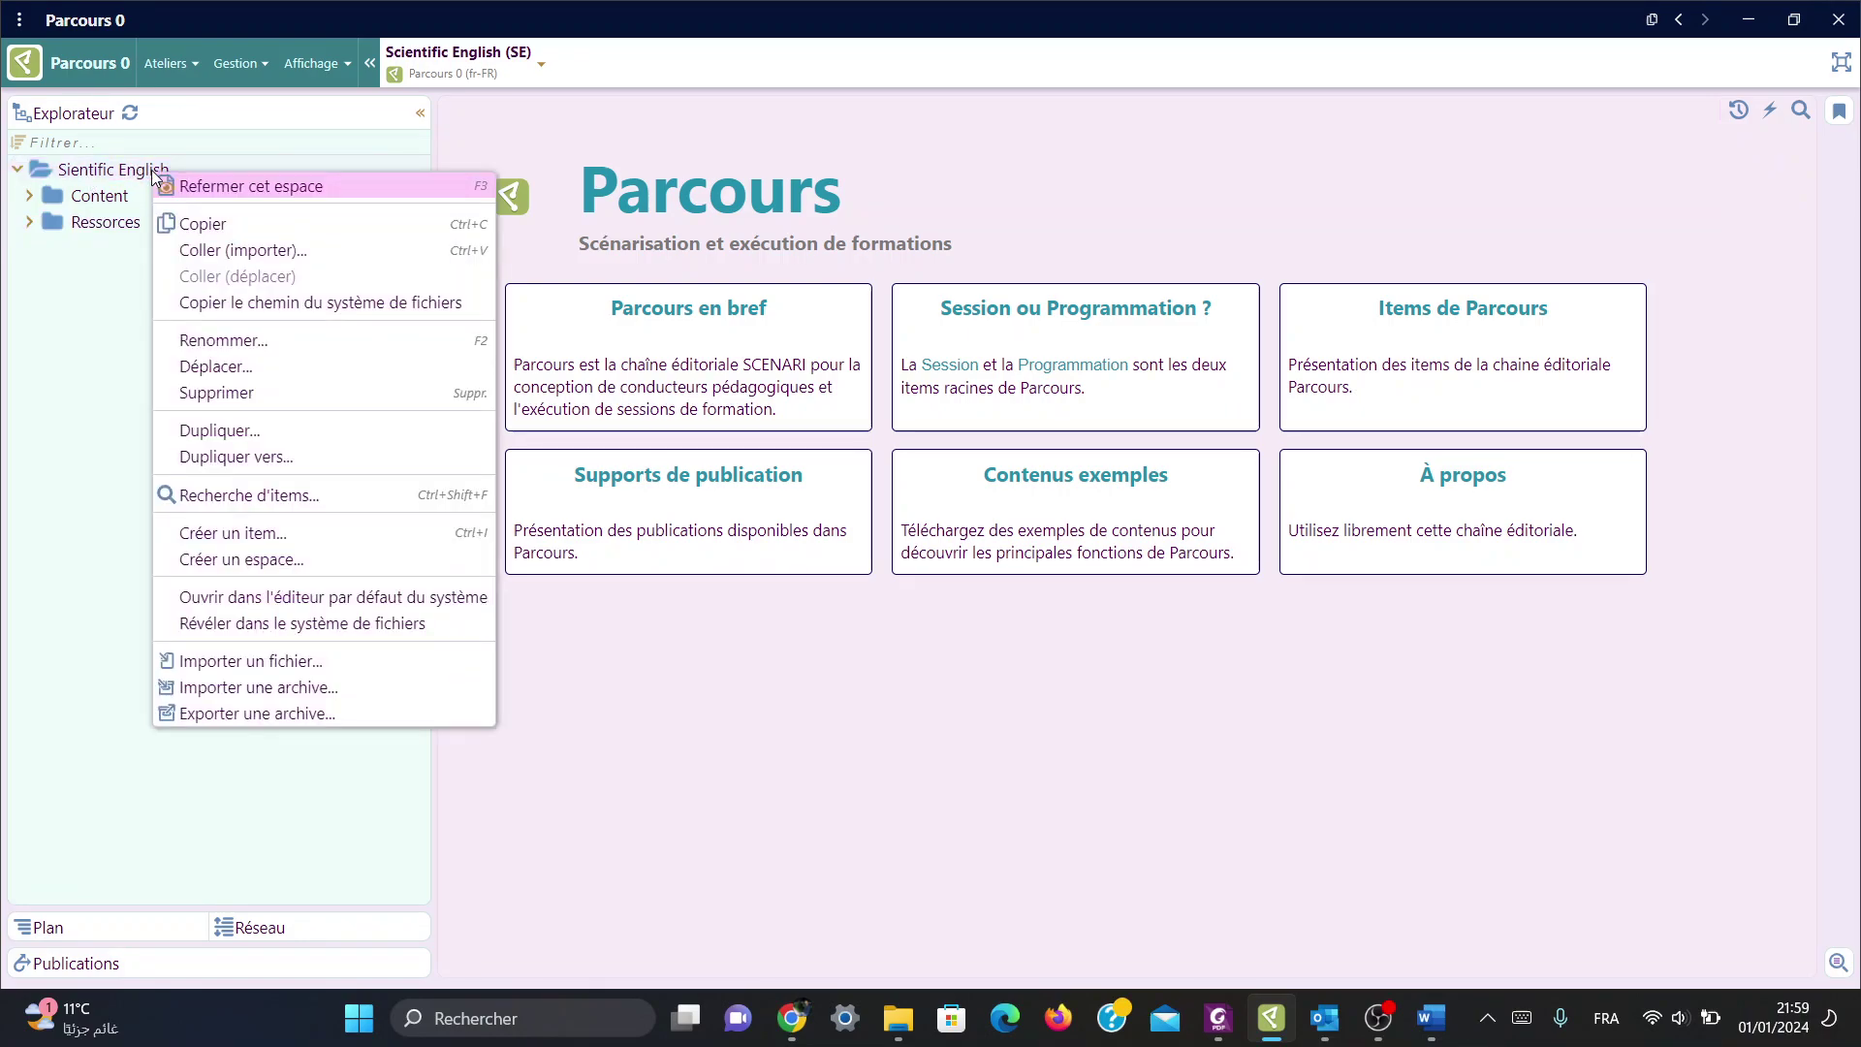
click(256, 566)
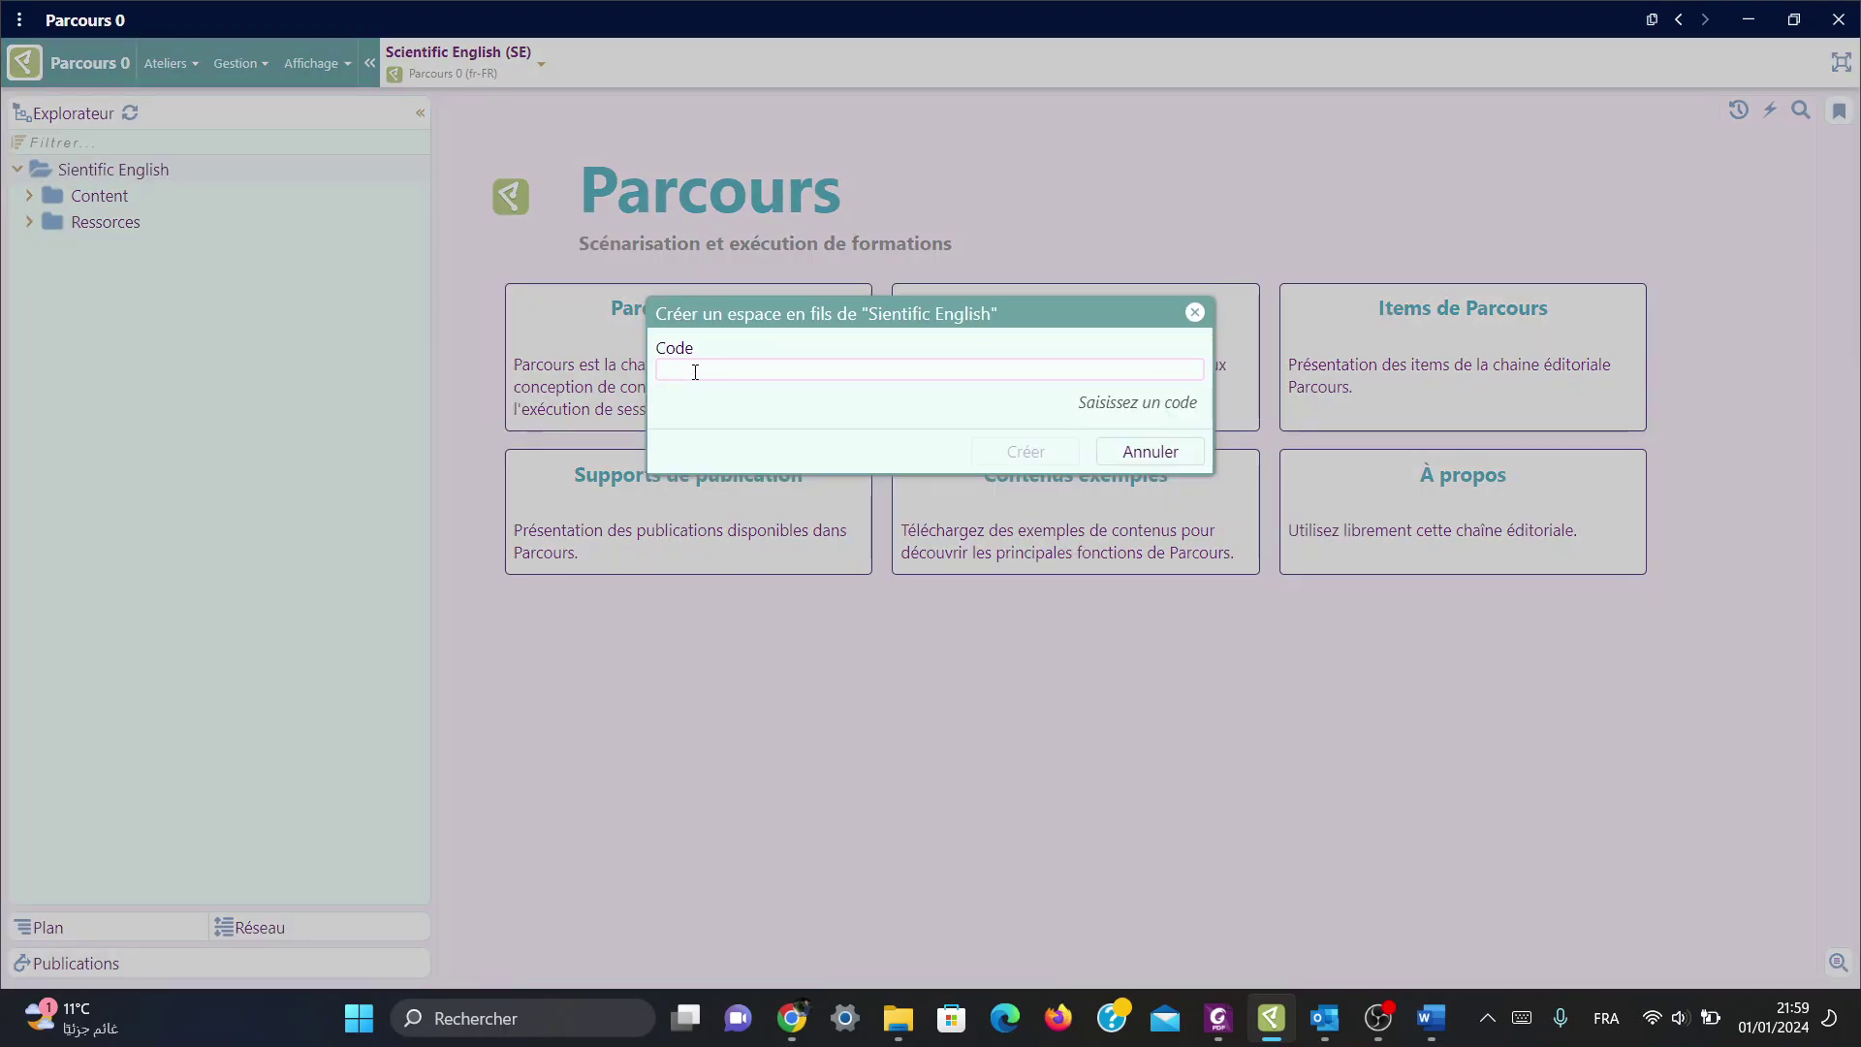
text(Pres)
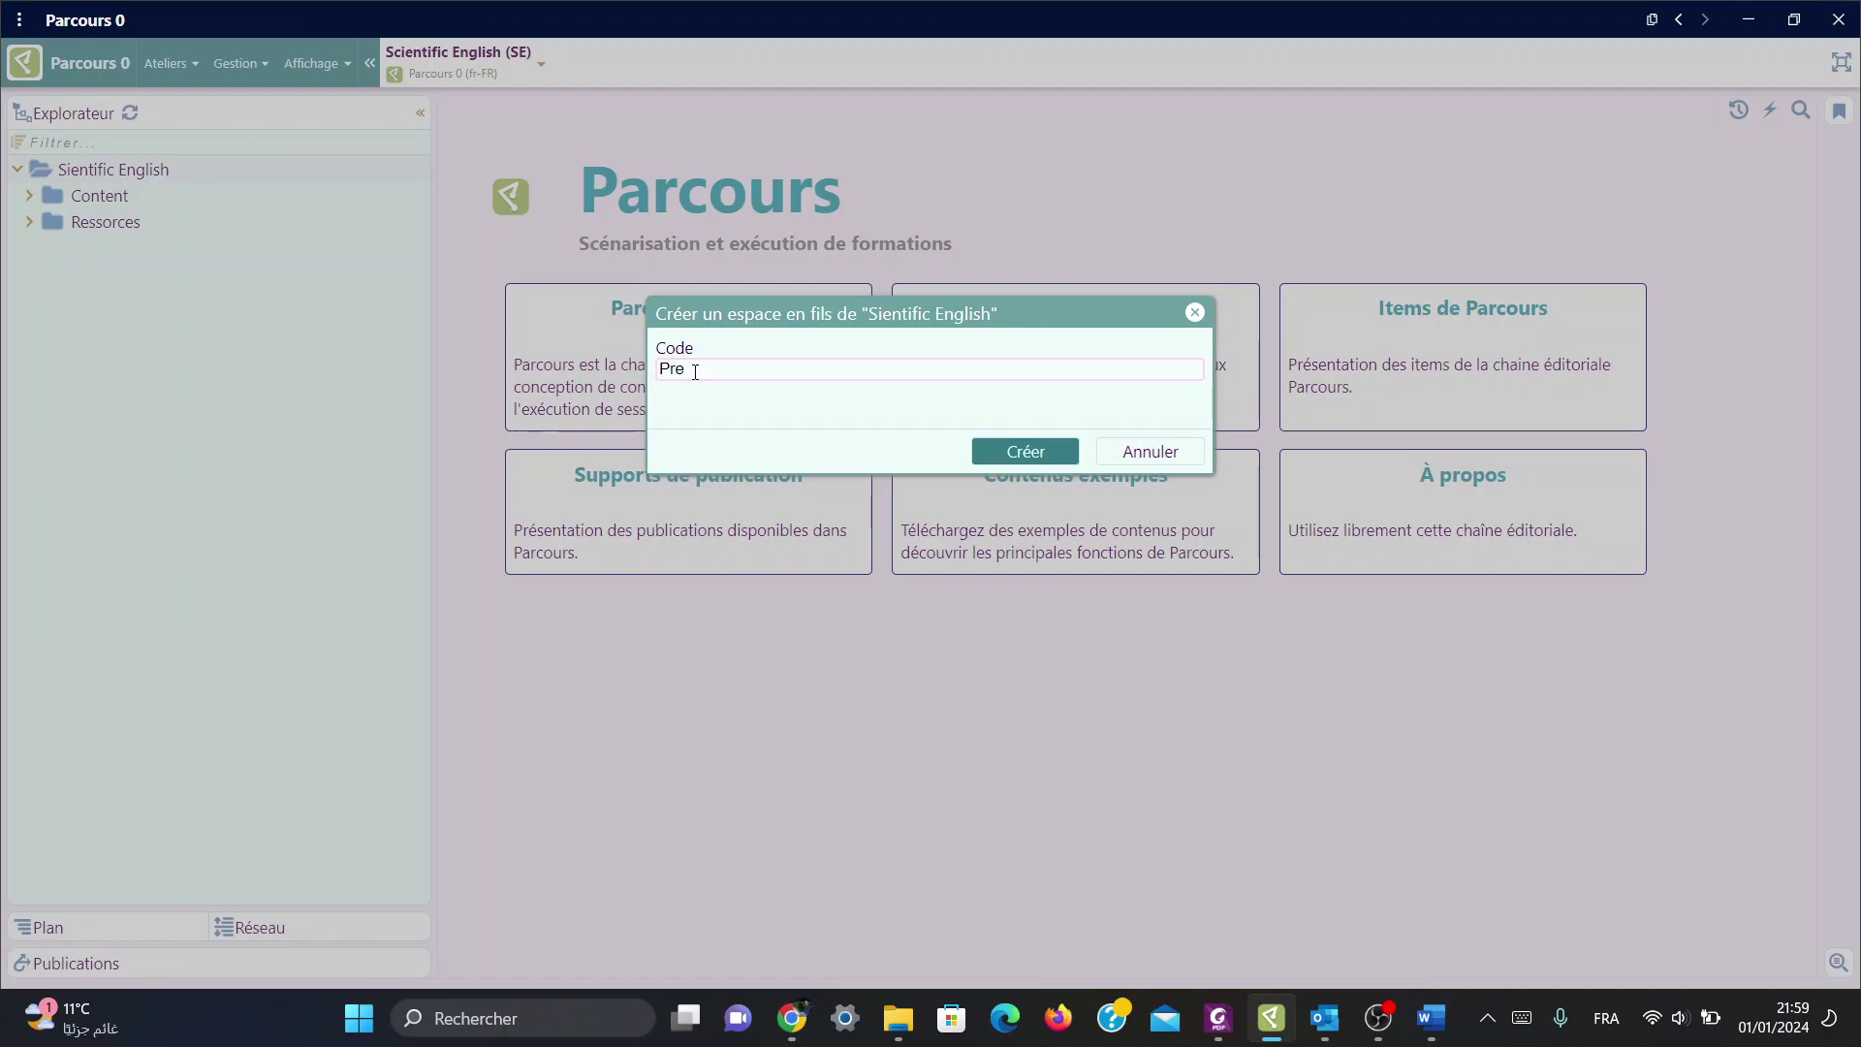
text(ent)
text(atio)
text(n)
click(1032, 457)
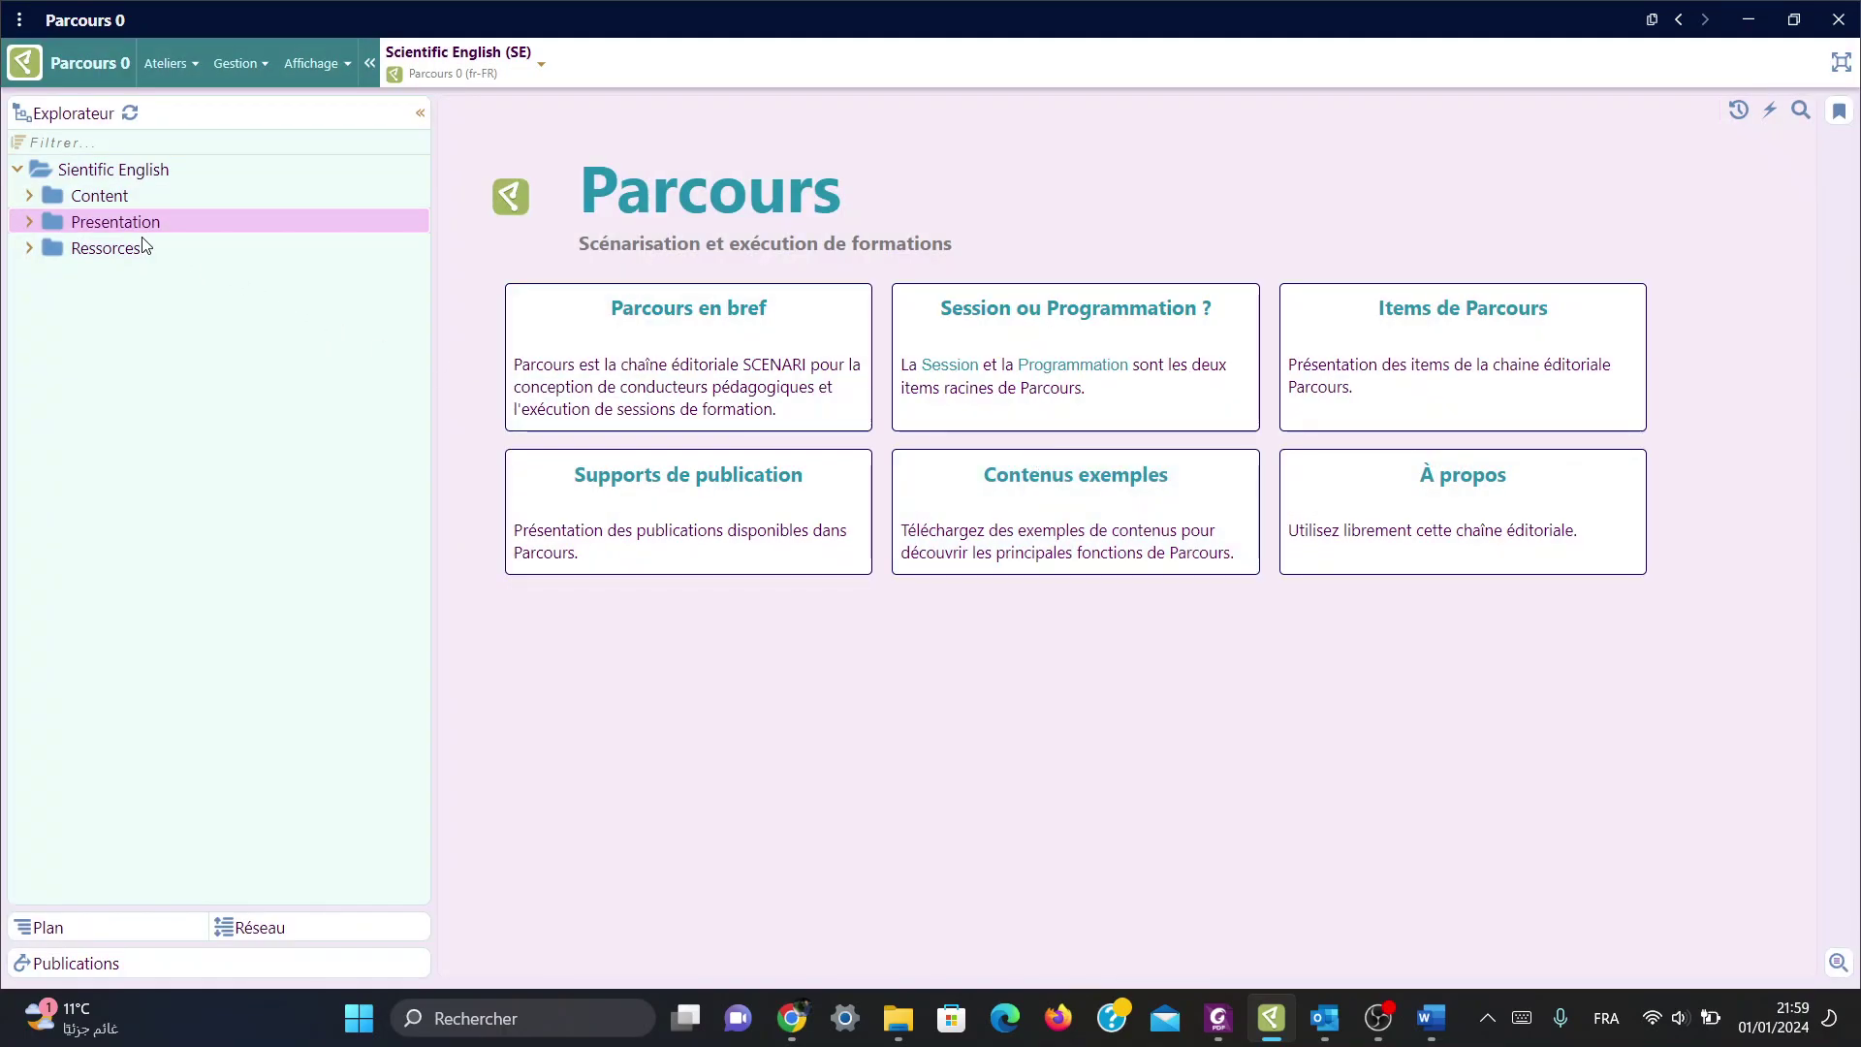
click(30, 196)
click(92, 197)
Step: Create a Séance item coded 'seance 1' in Content, title it 'Séance 1' and save
right_click(97, 198)
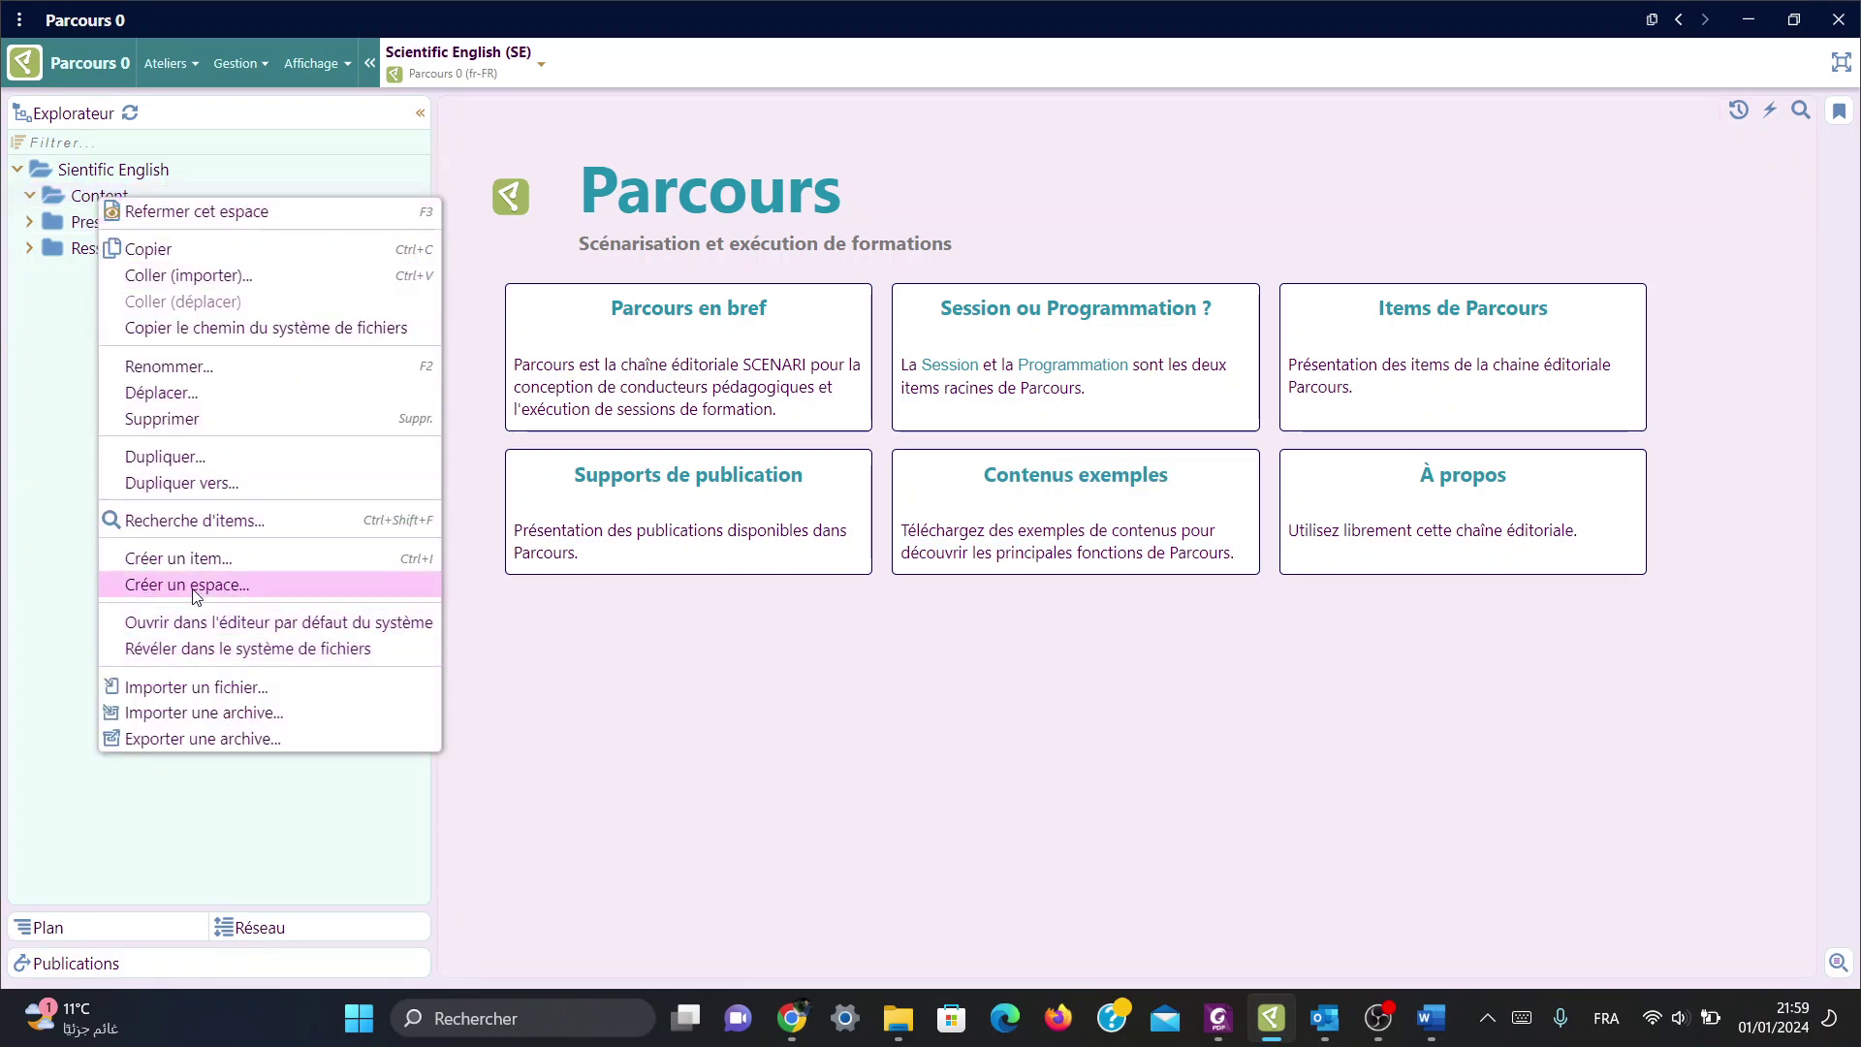
click(197, 562)
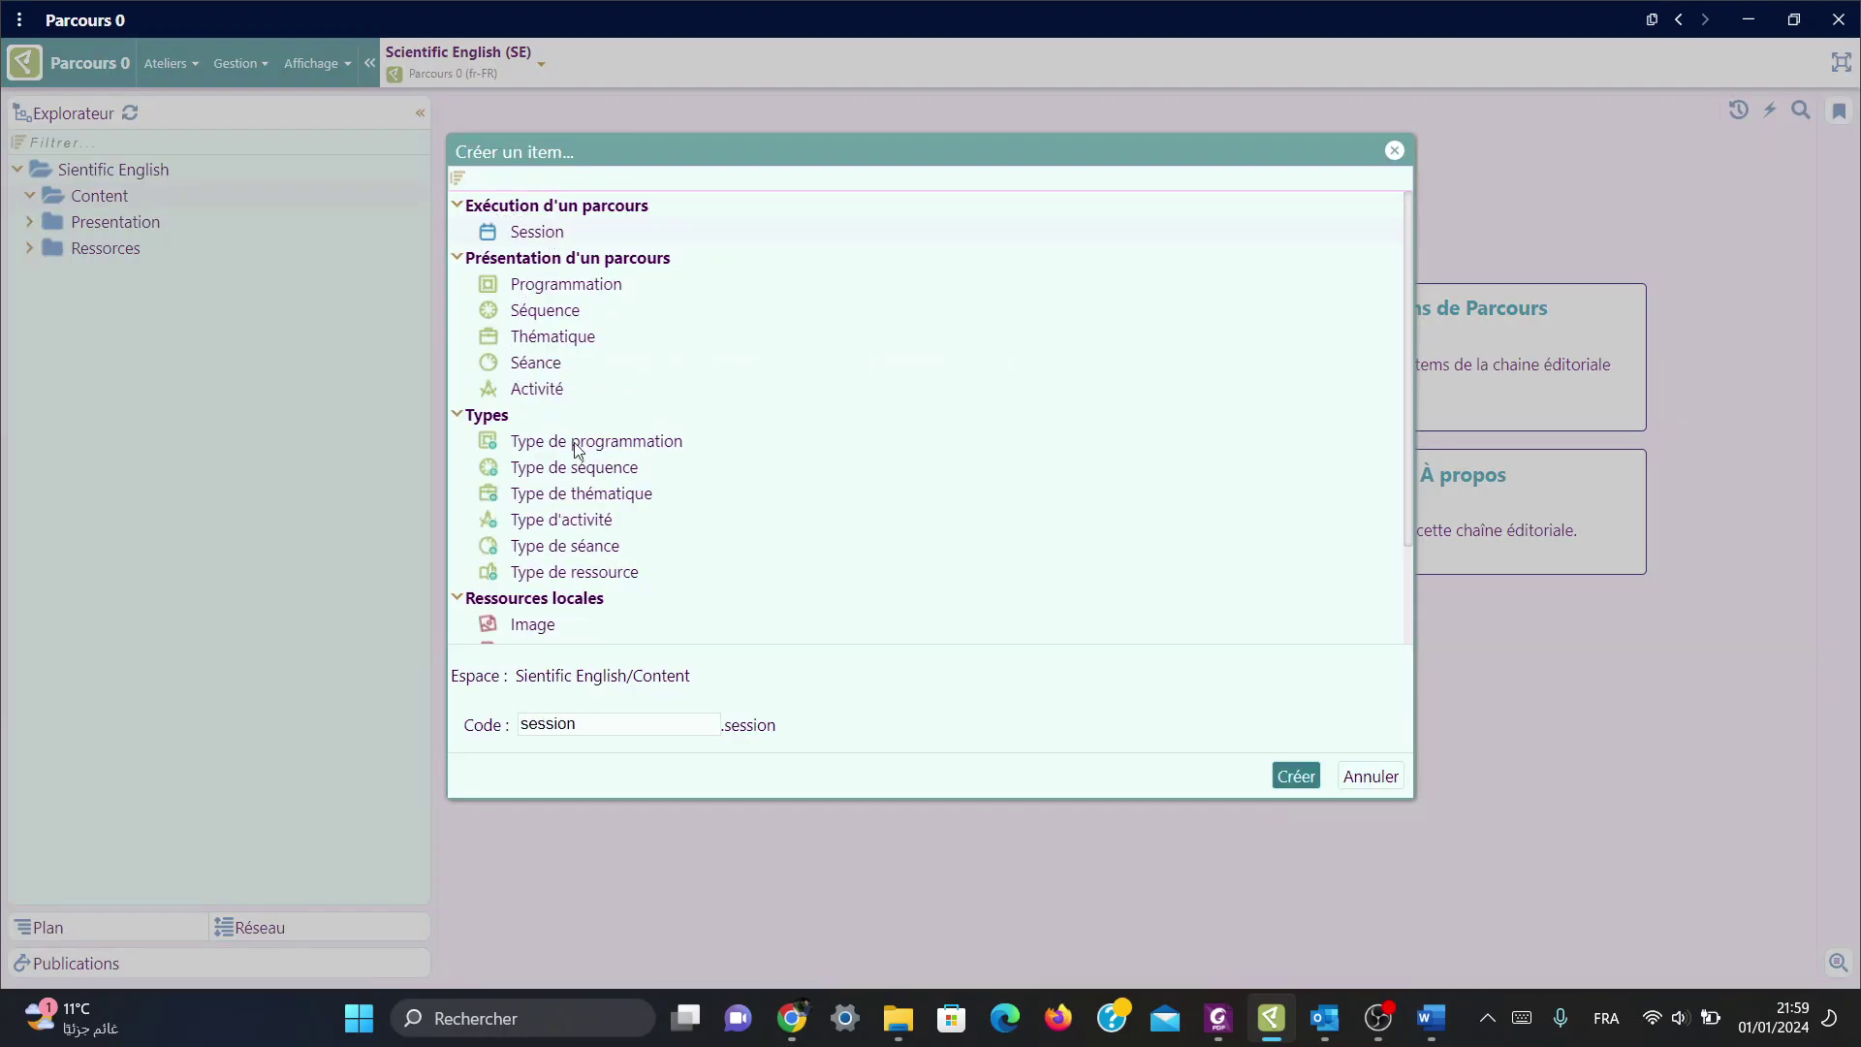
click(559, 364)
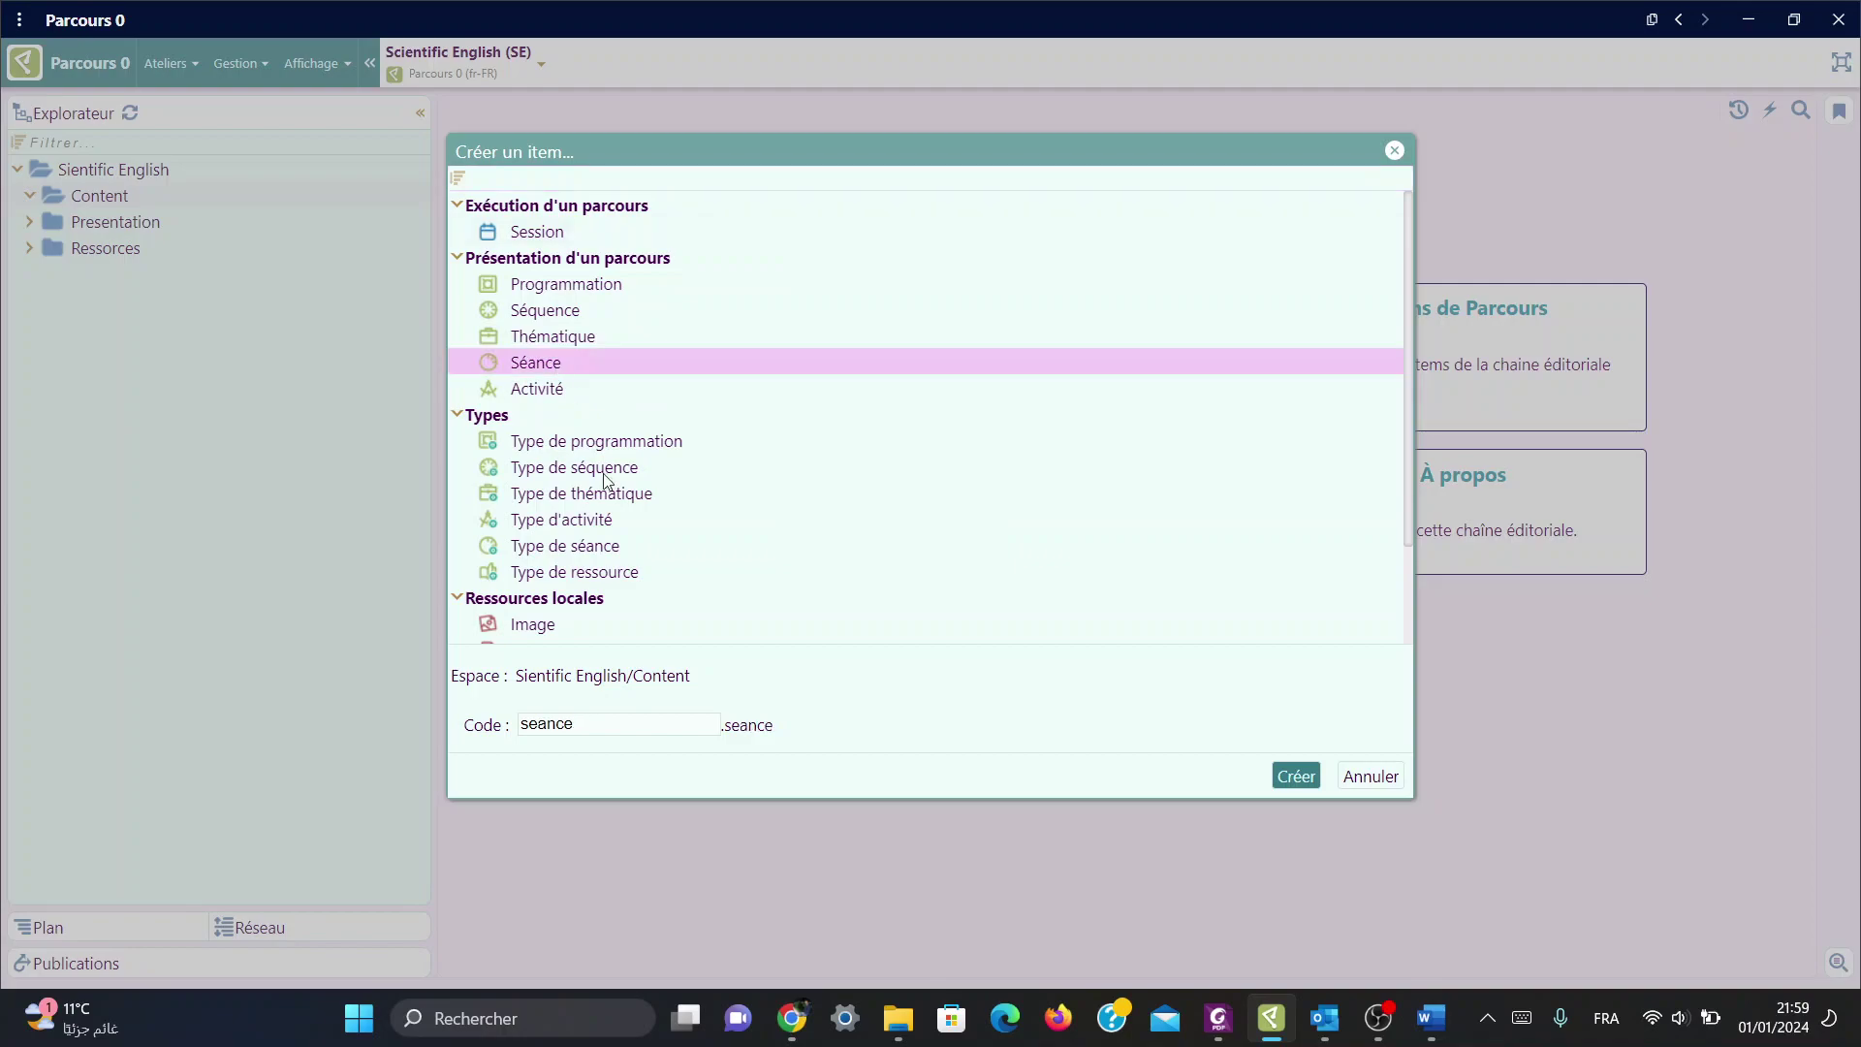
click(610, 727)
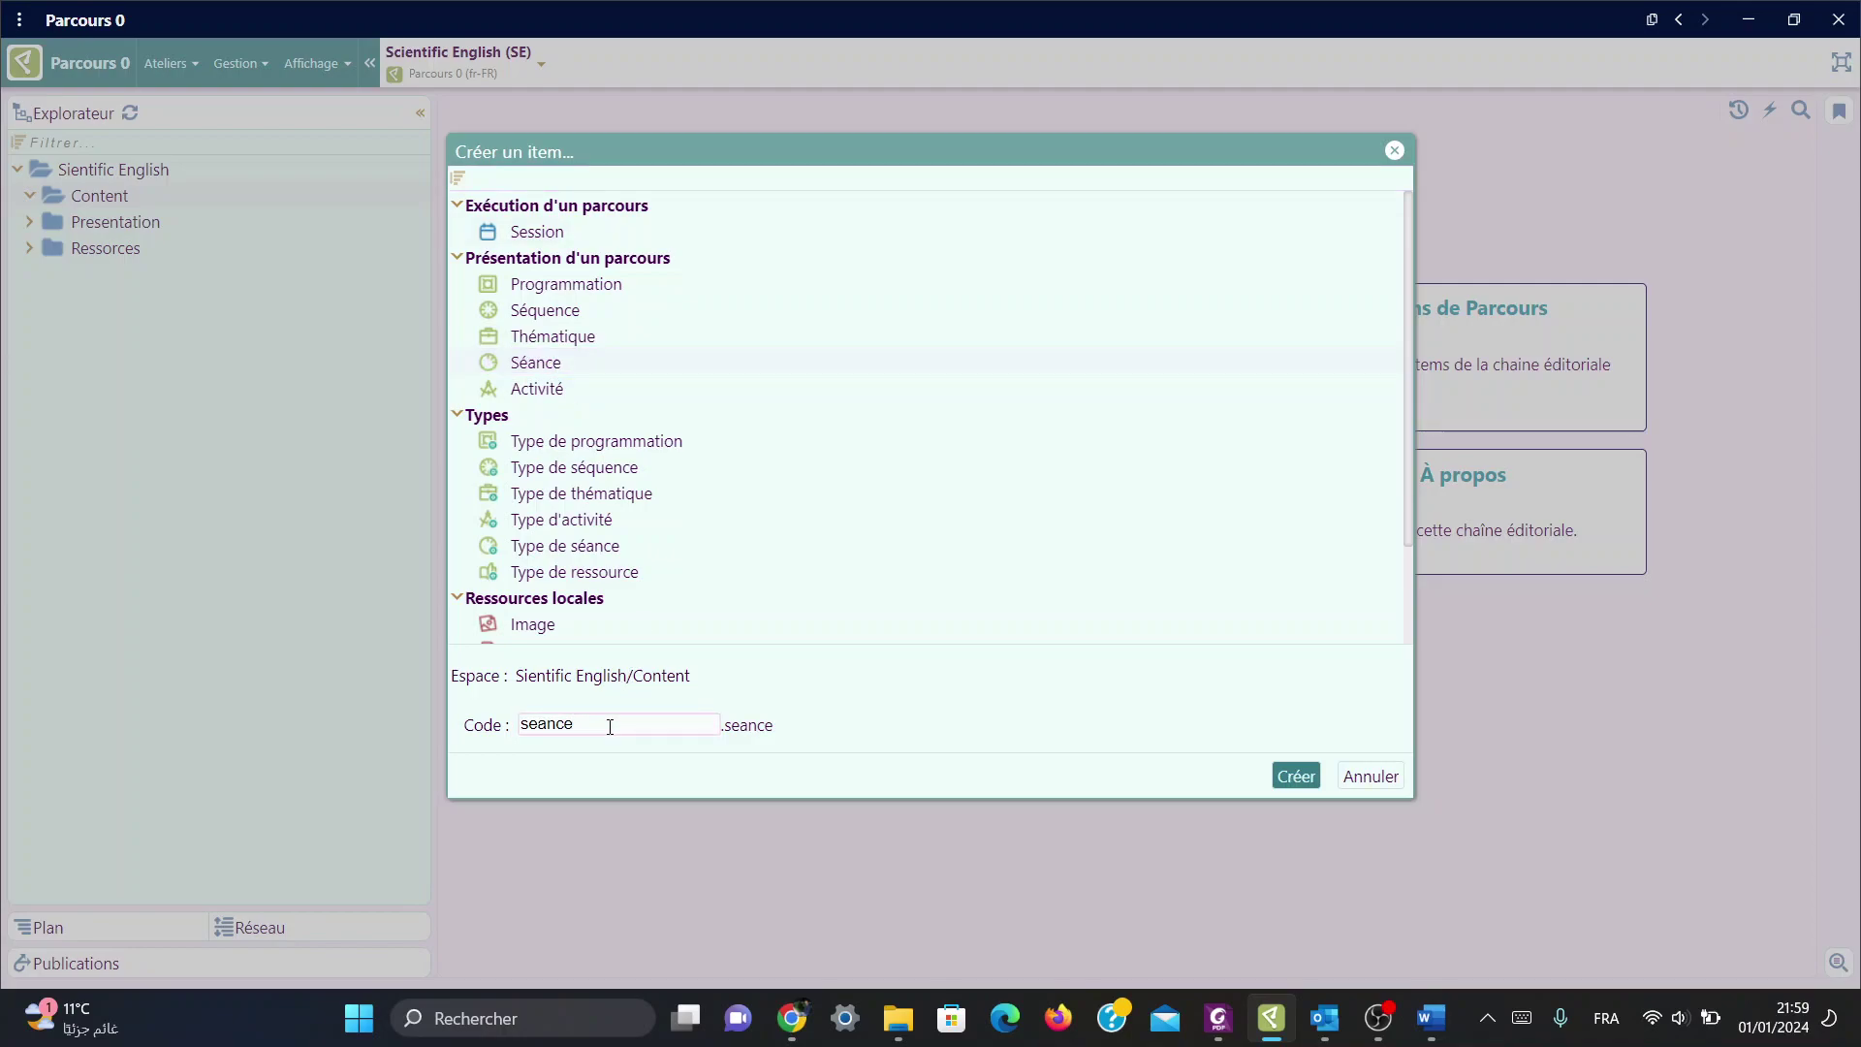
text(1)
click(1296, 776)
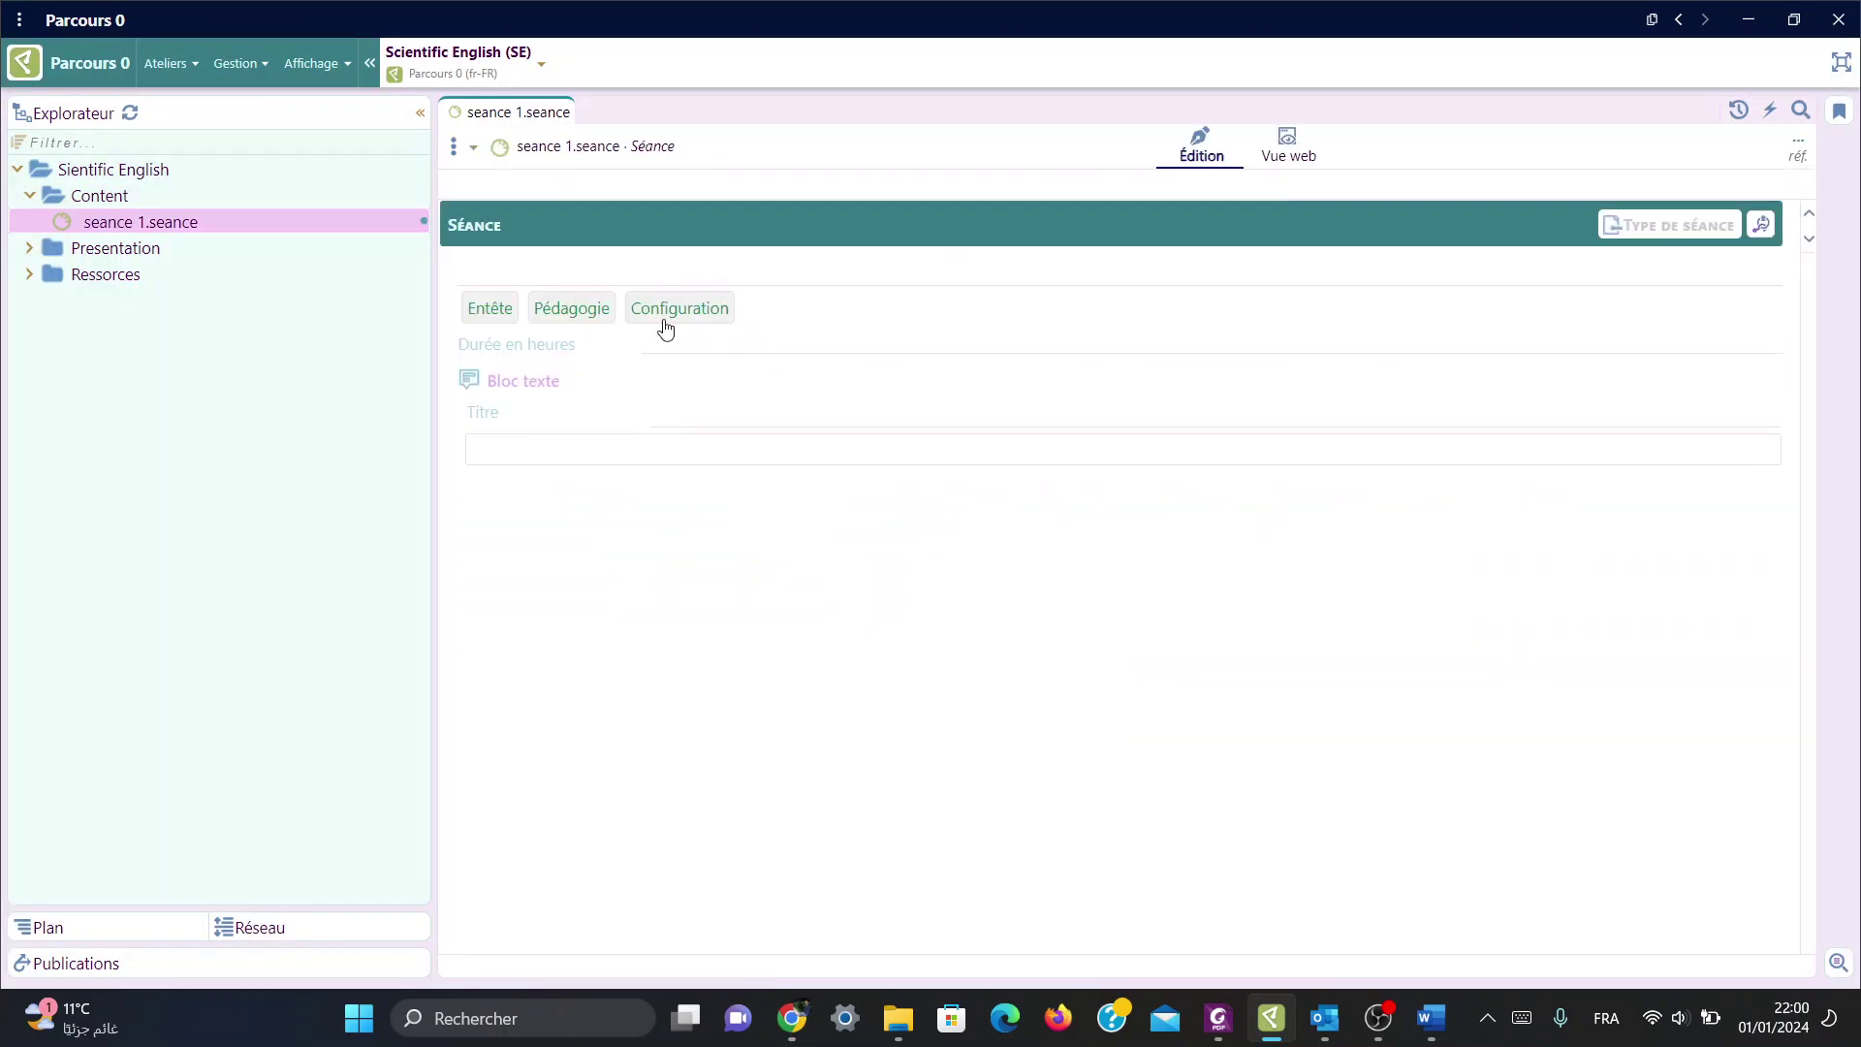
click(556, 266)
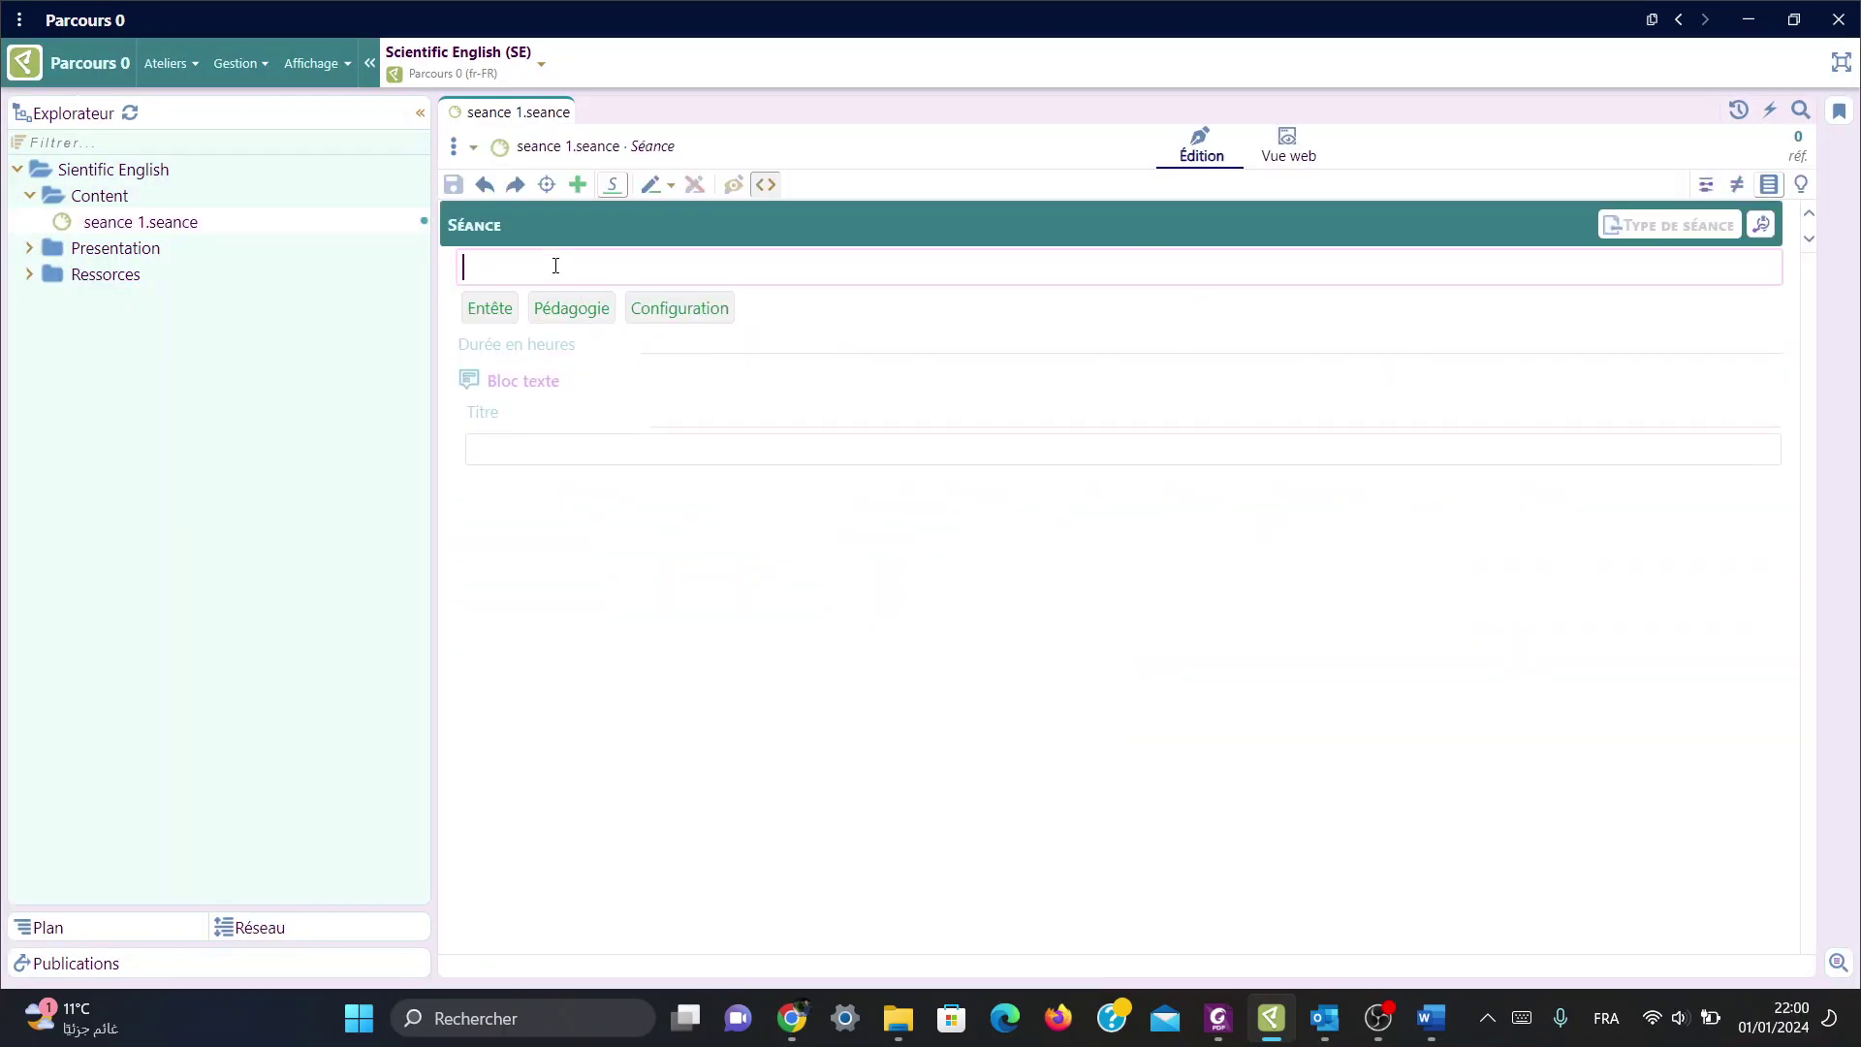
text(Sé)
text(ance )
text(1)
key(ctrl+s)
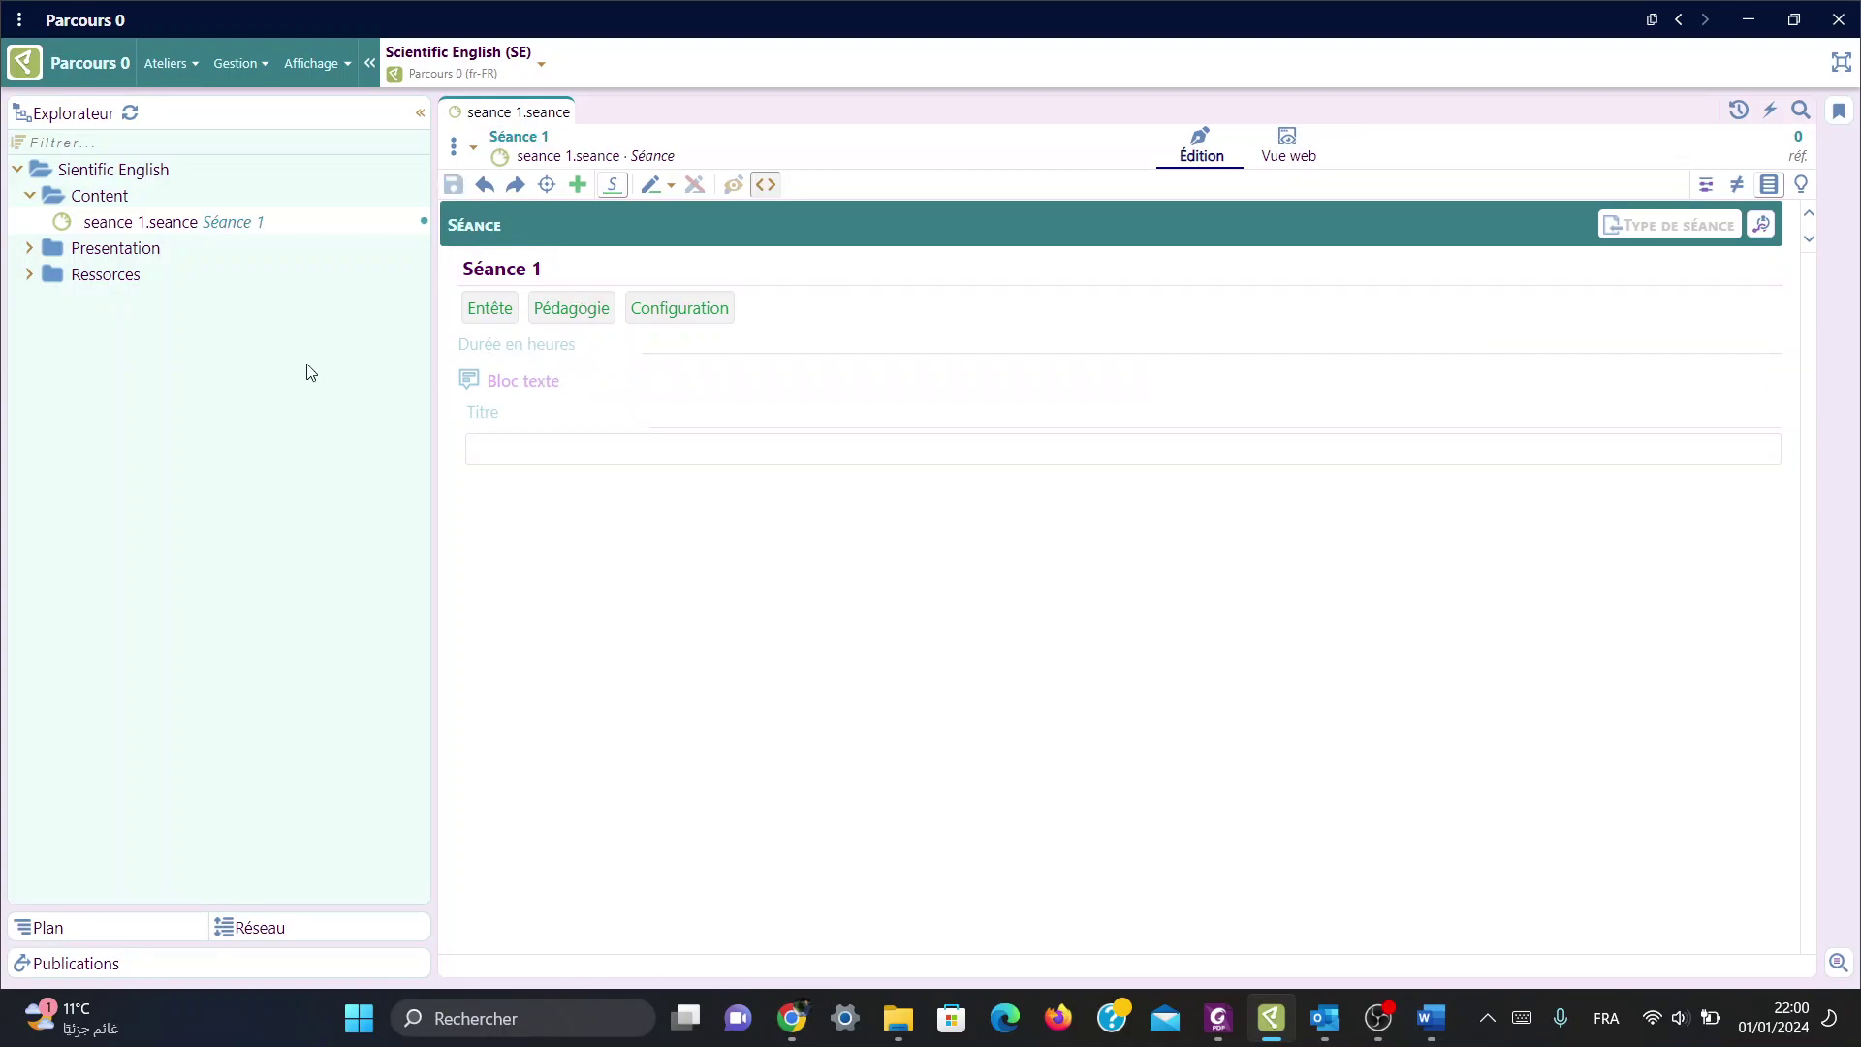
Step: Create an Activité item coded 'activite 1' in Content and title it 'Activity 1 :'
right_click(118, 202)
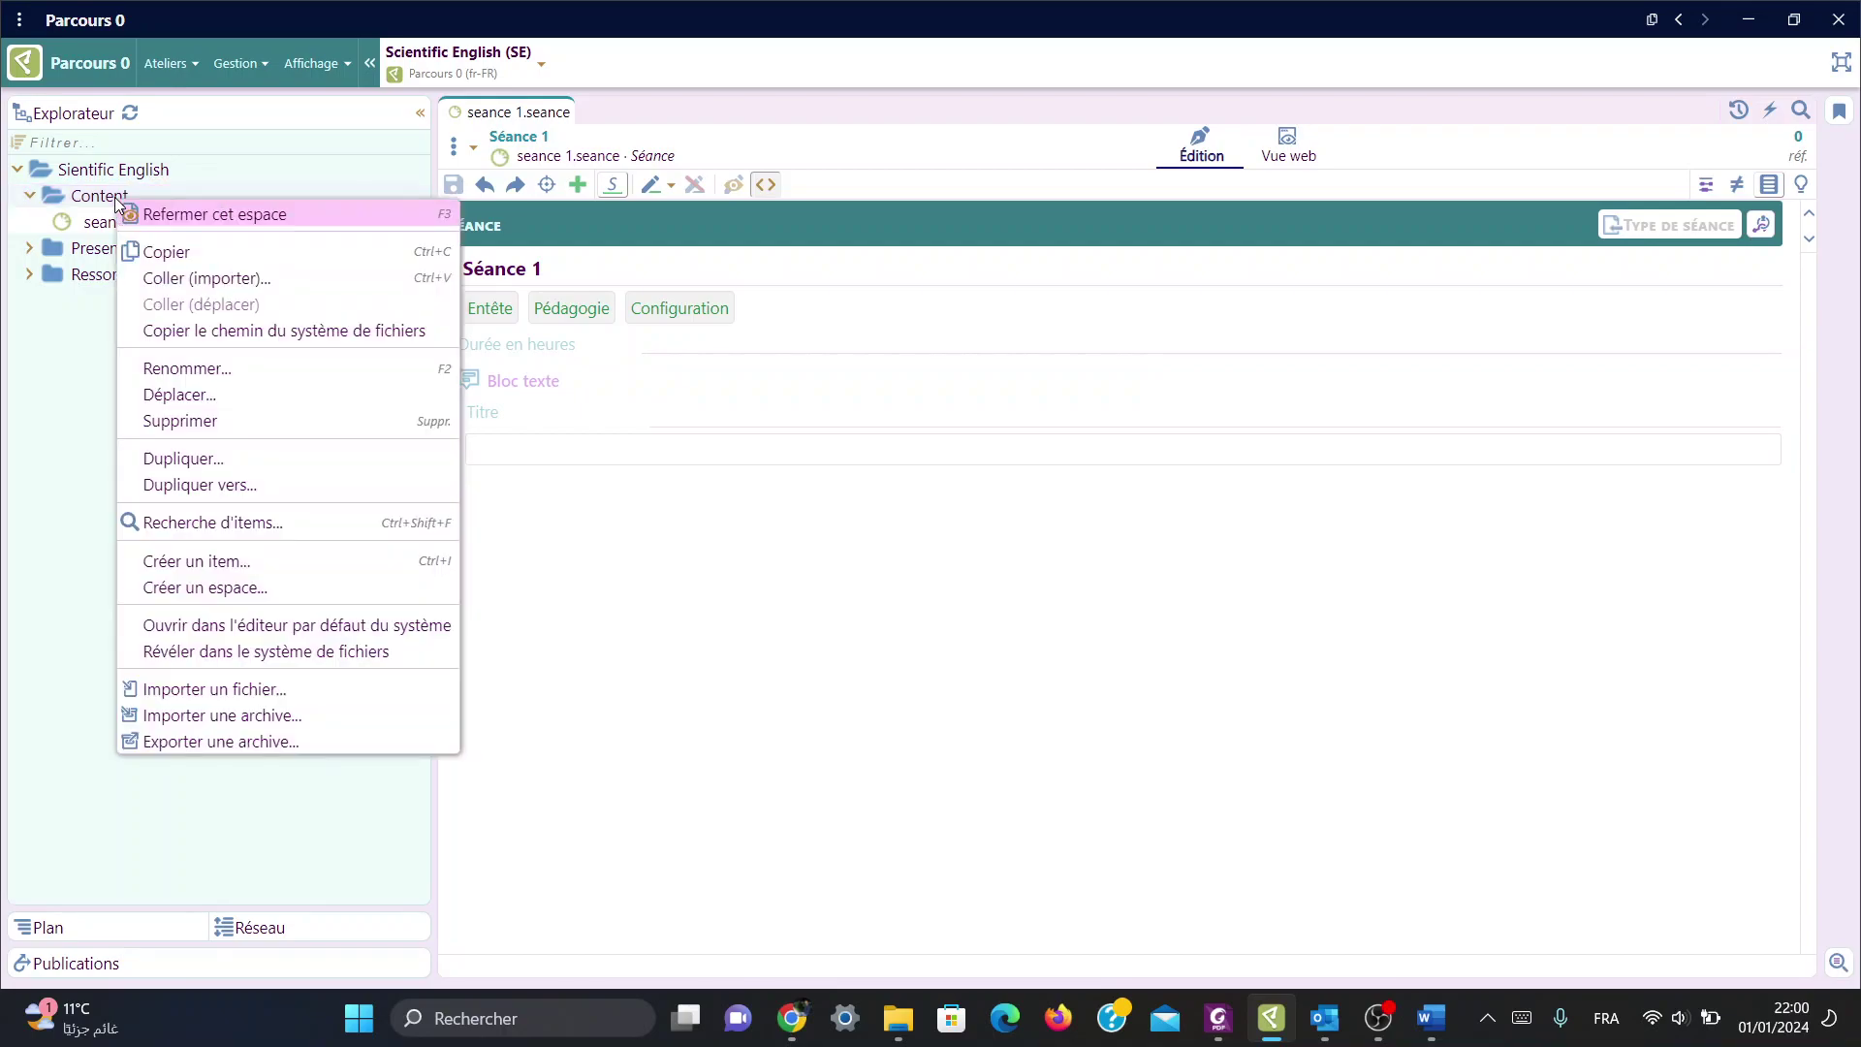
click(218, 562)
click(566, 390)
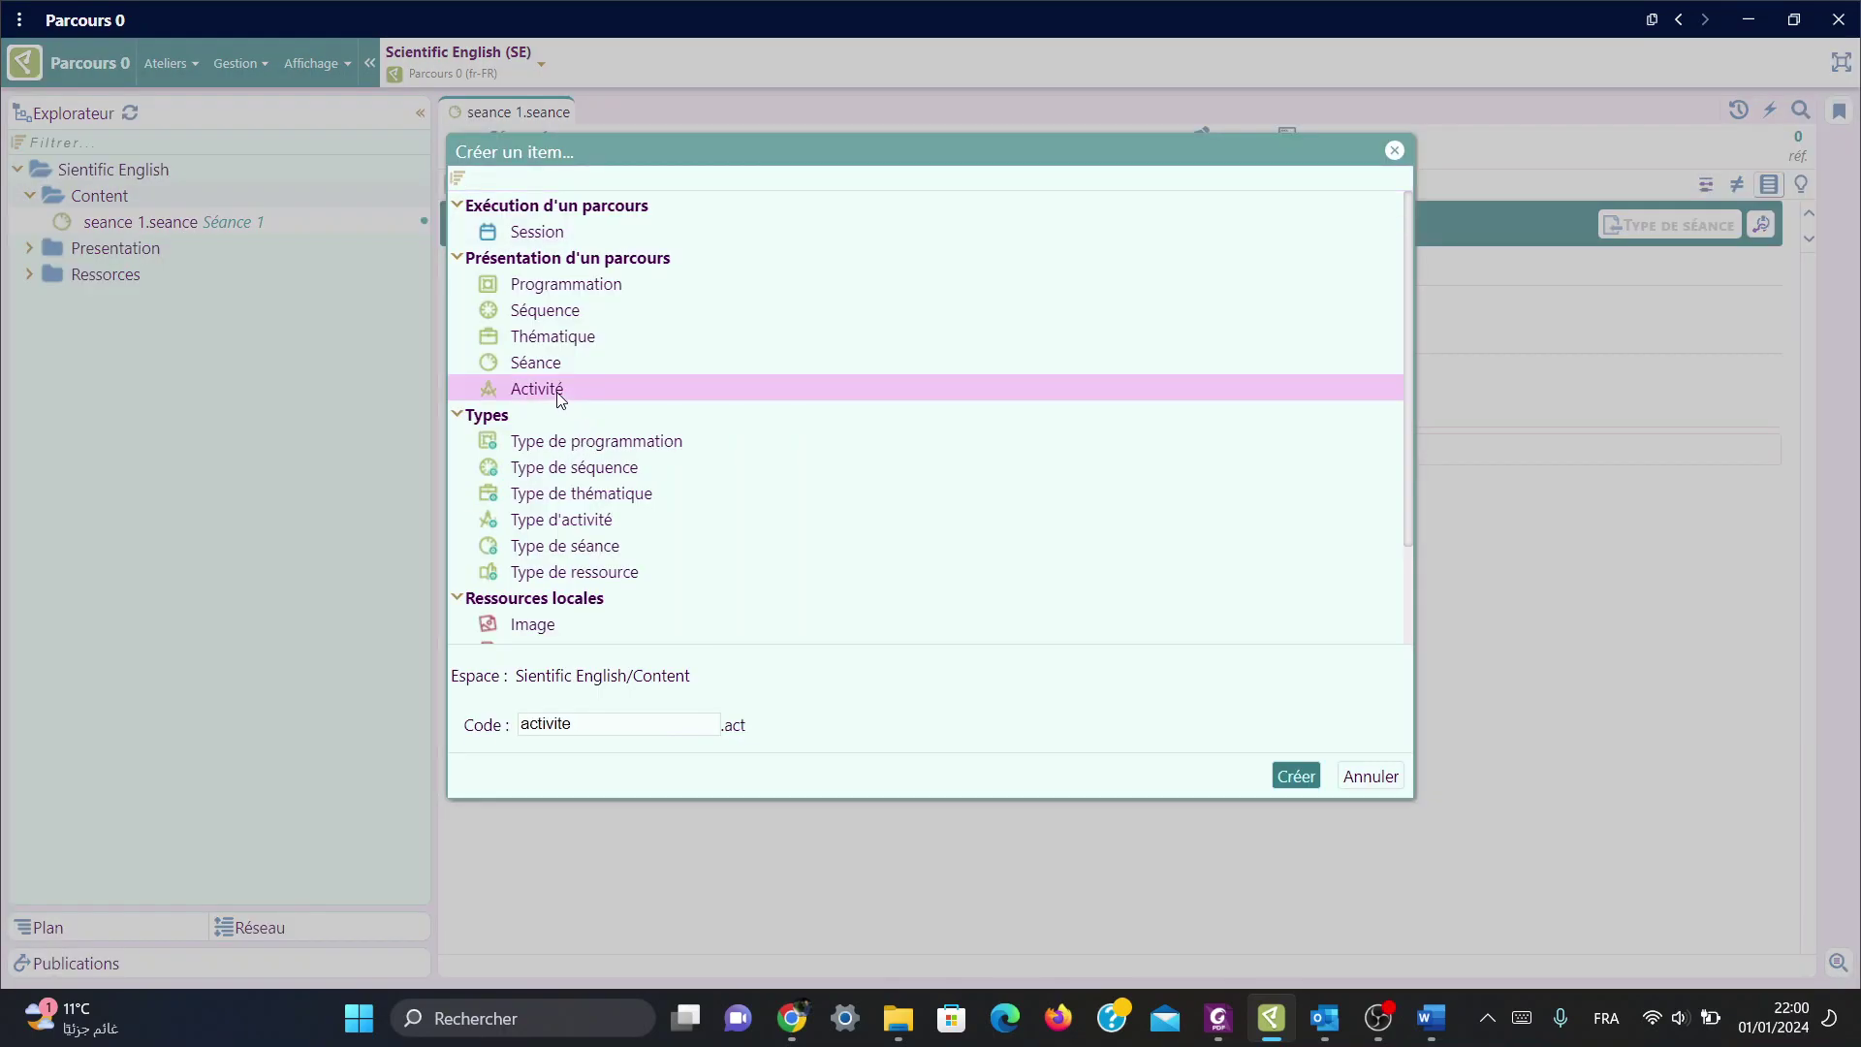
click(638, 722)
text(1)
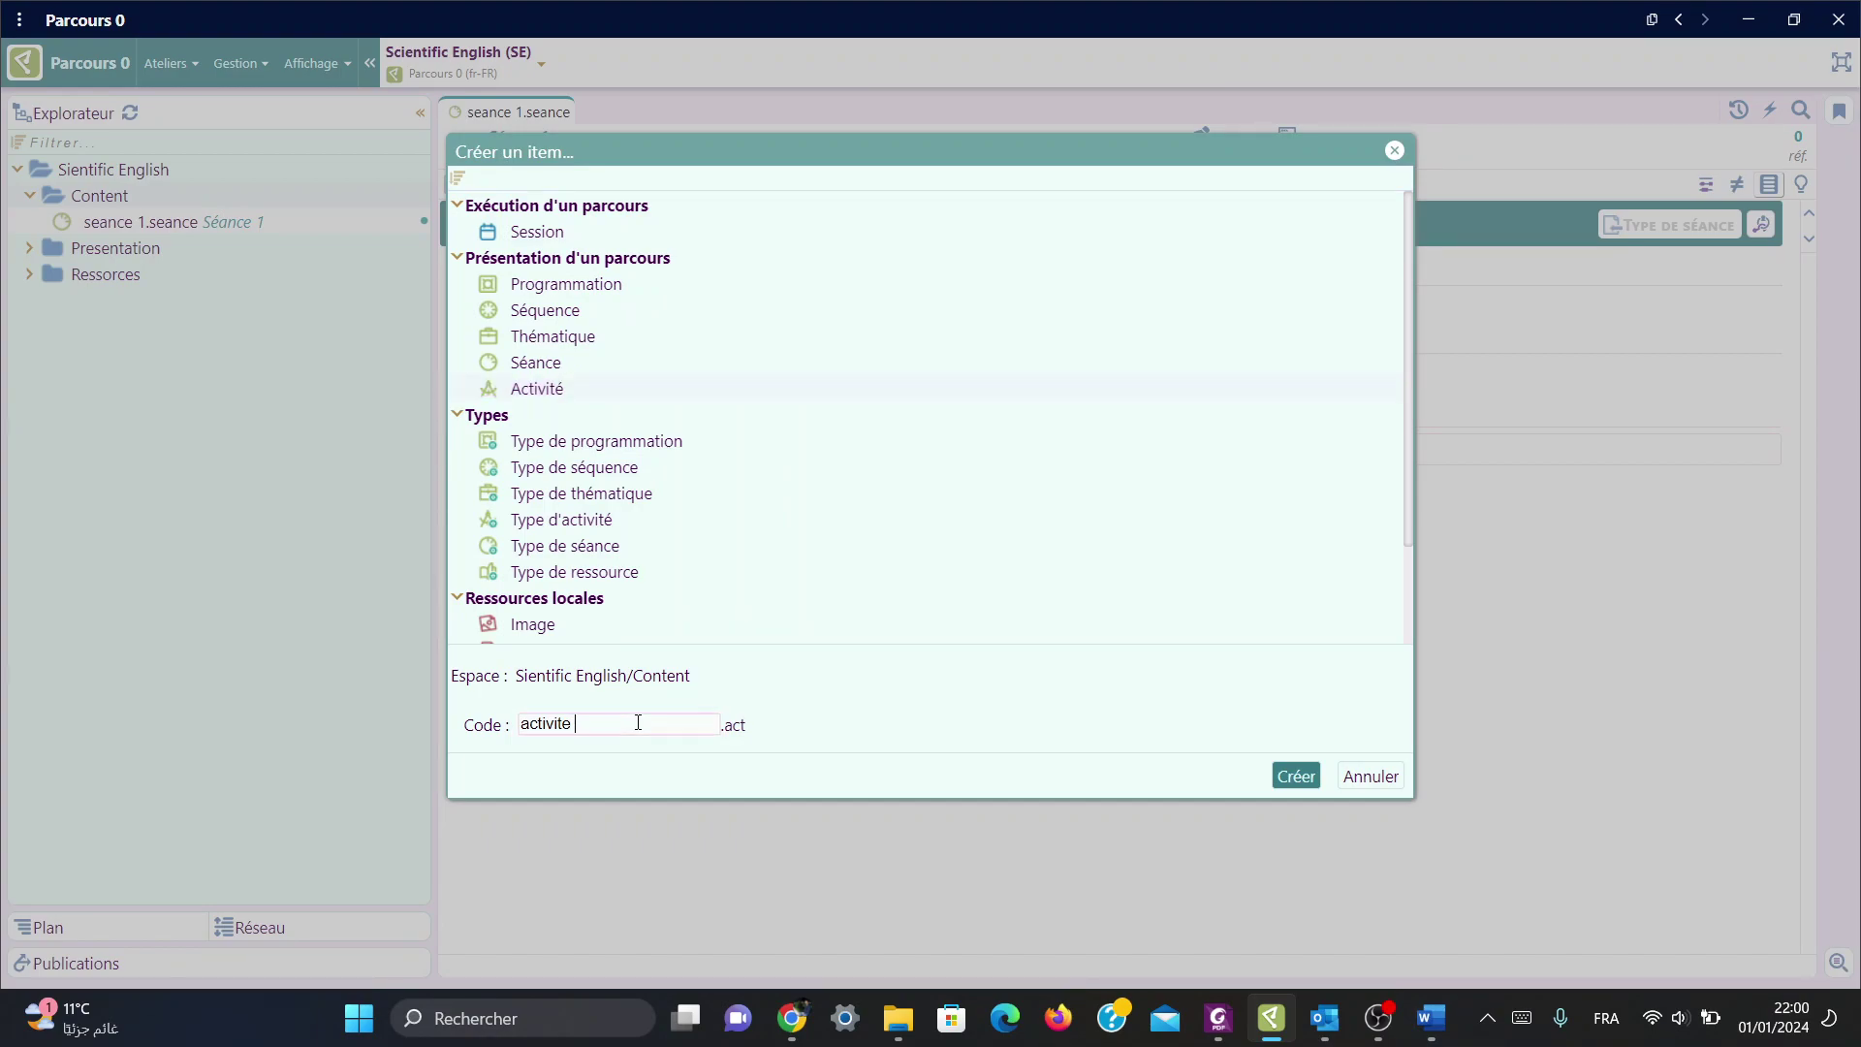
click(1295, 776)
click(548, 282)
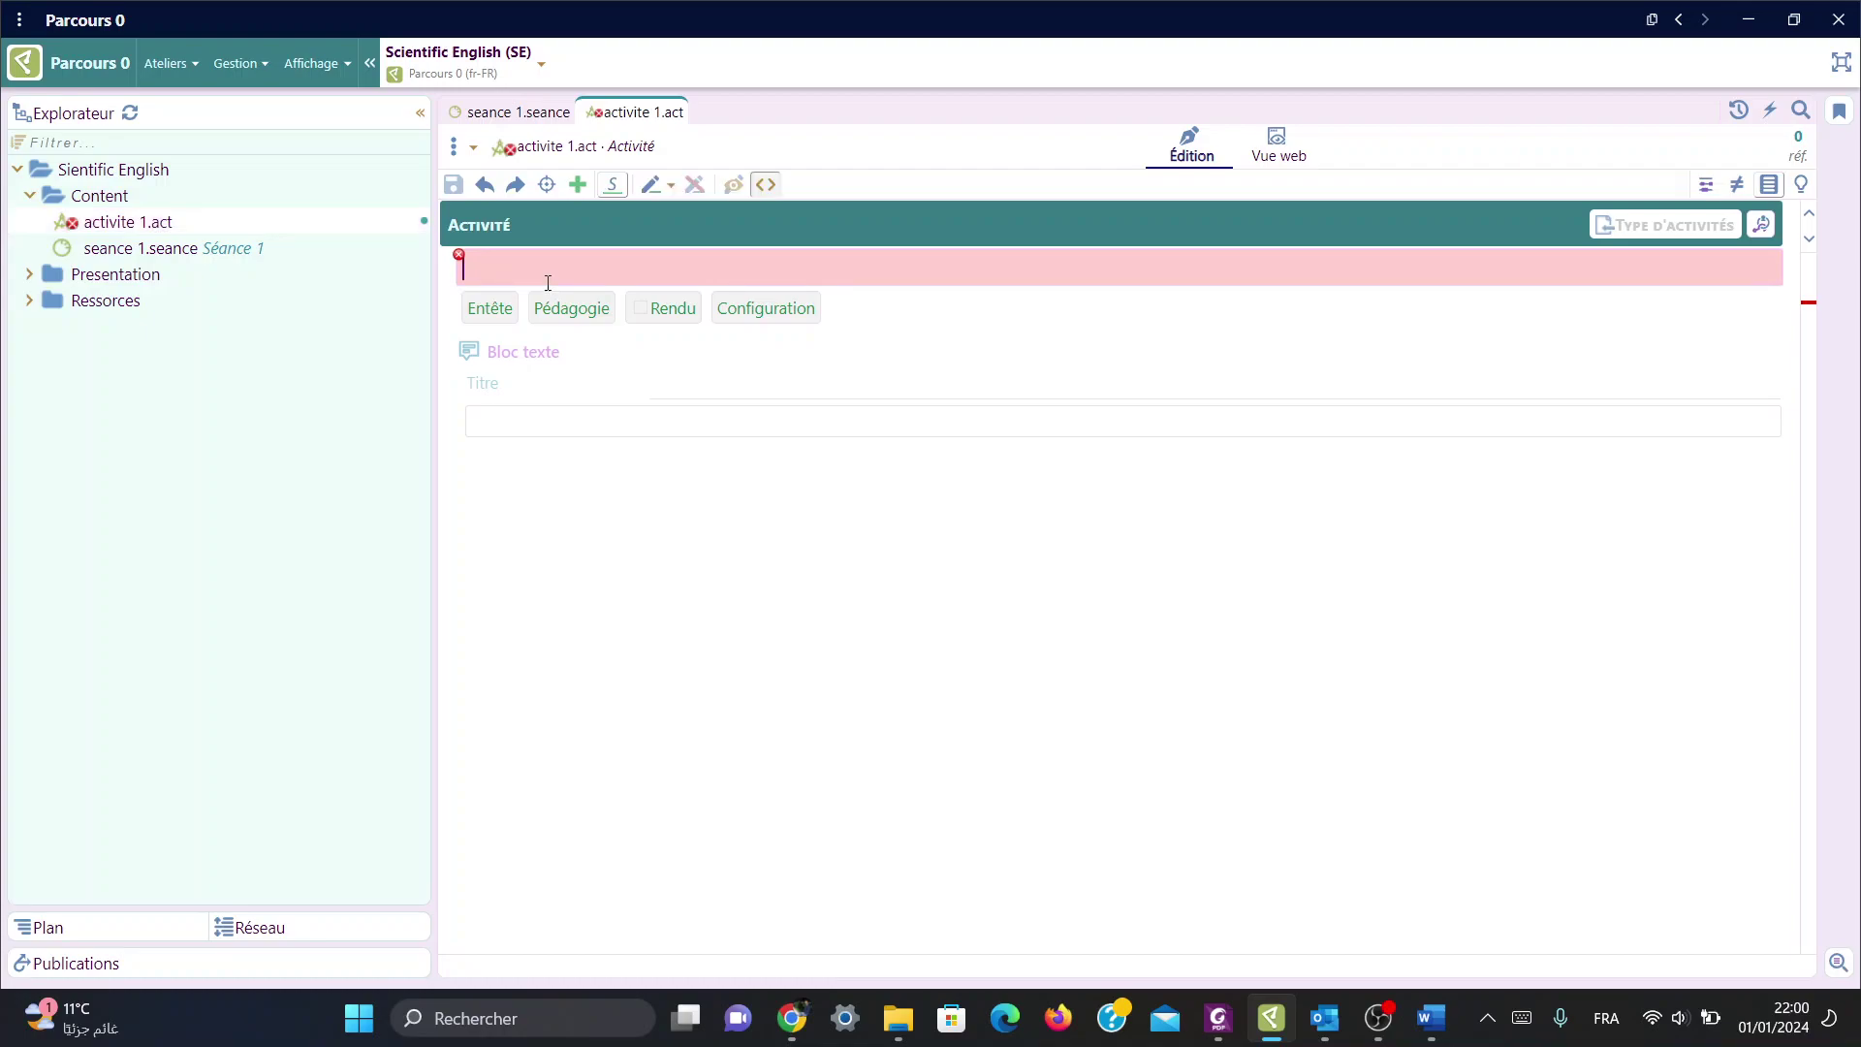
text(Acti)
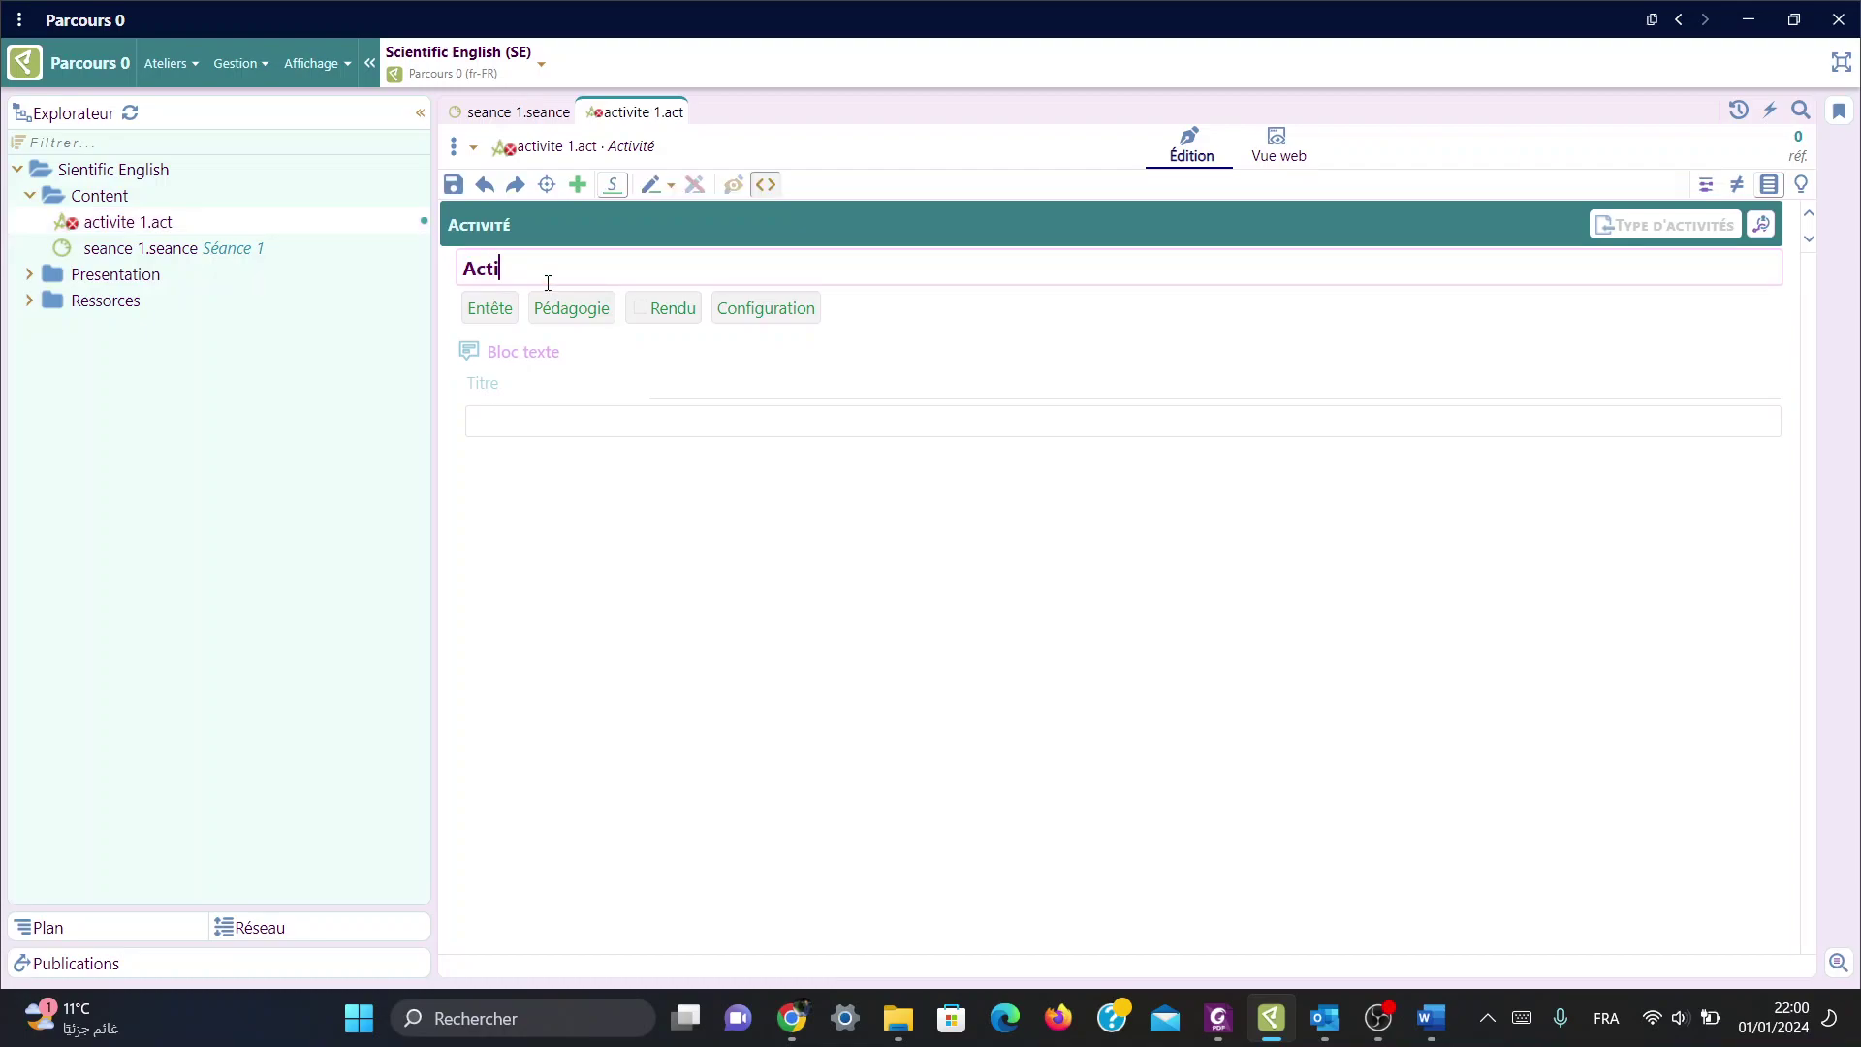
text(vity )
text(1)
text( :)
Step: Select the Word exercise's adverbs line (clearly, normally, consistently, finally) and return to Parcours 0
click(1437, 1035)
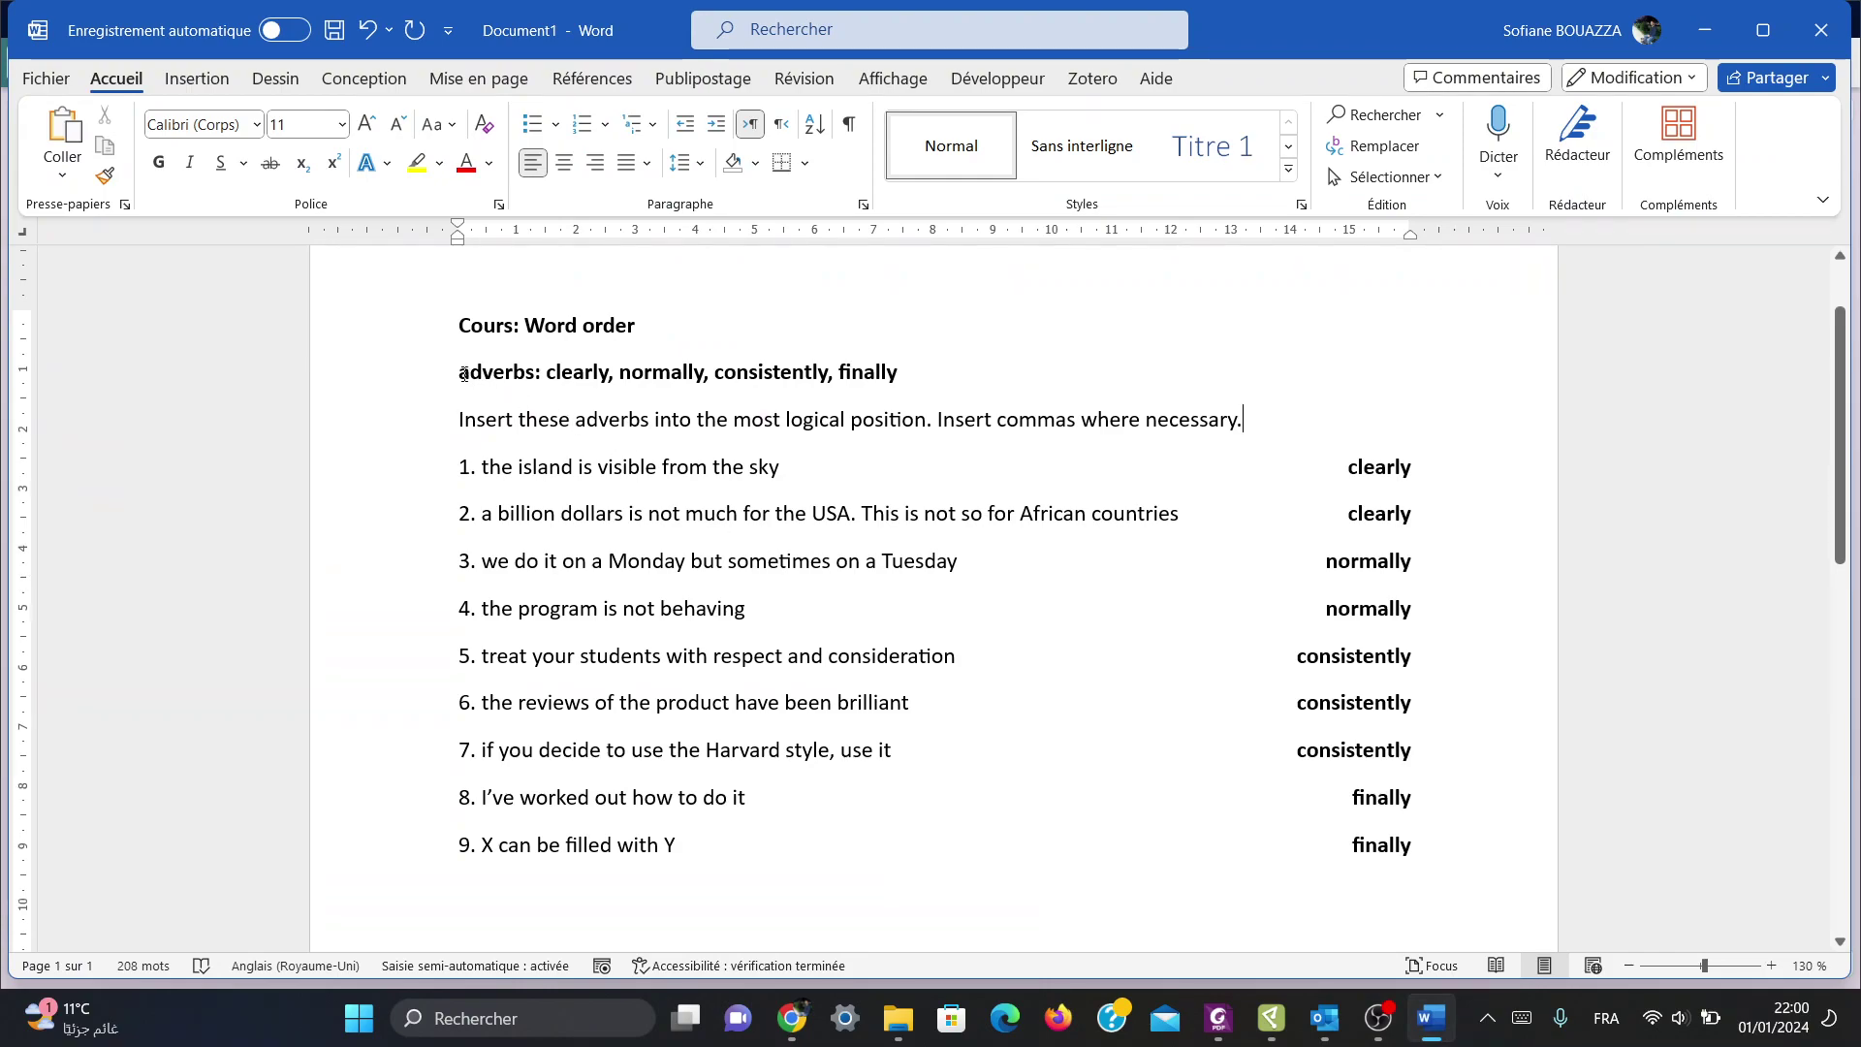
drag(463, 375, 900, 370)
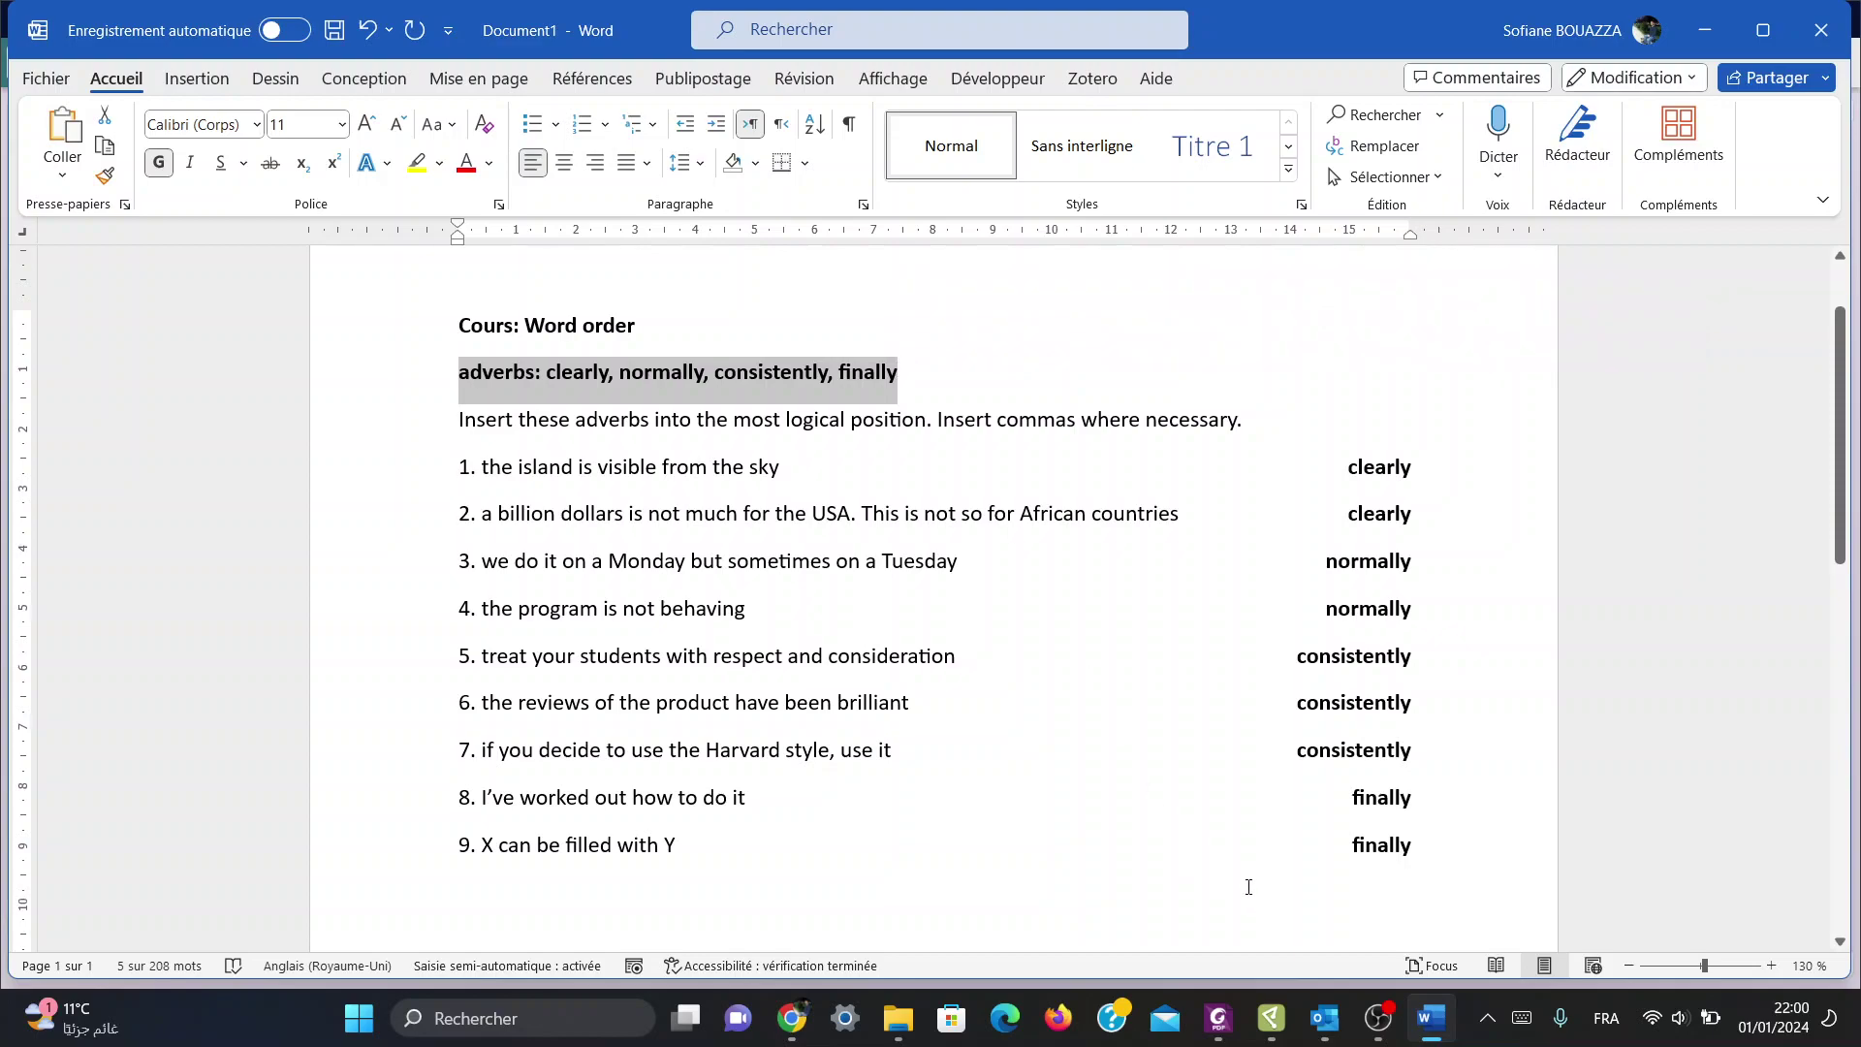
click(1271, 1018)
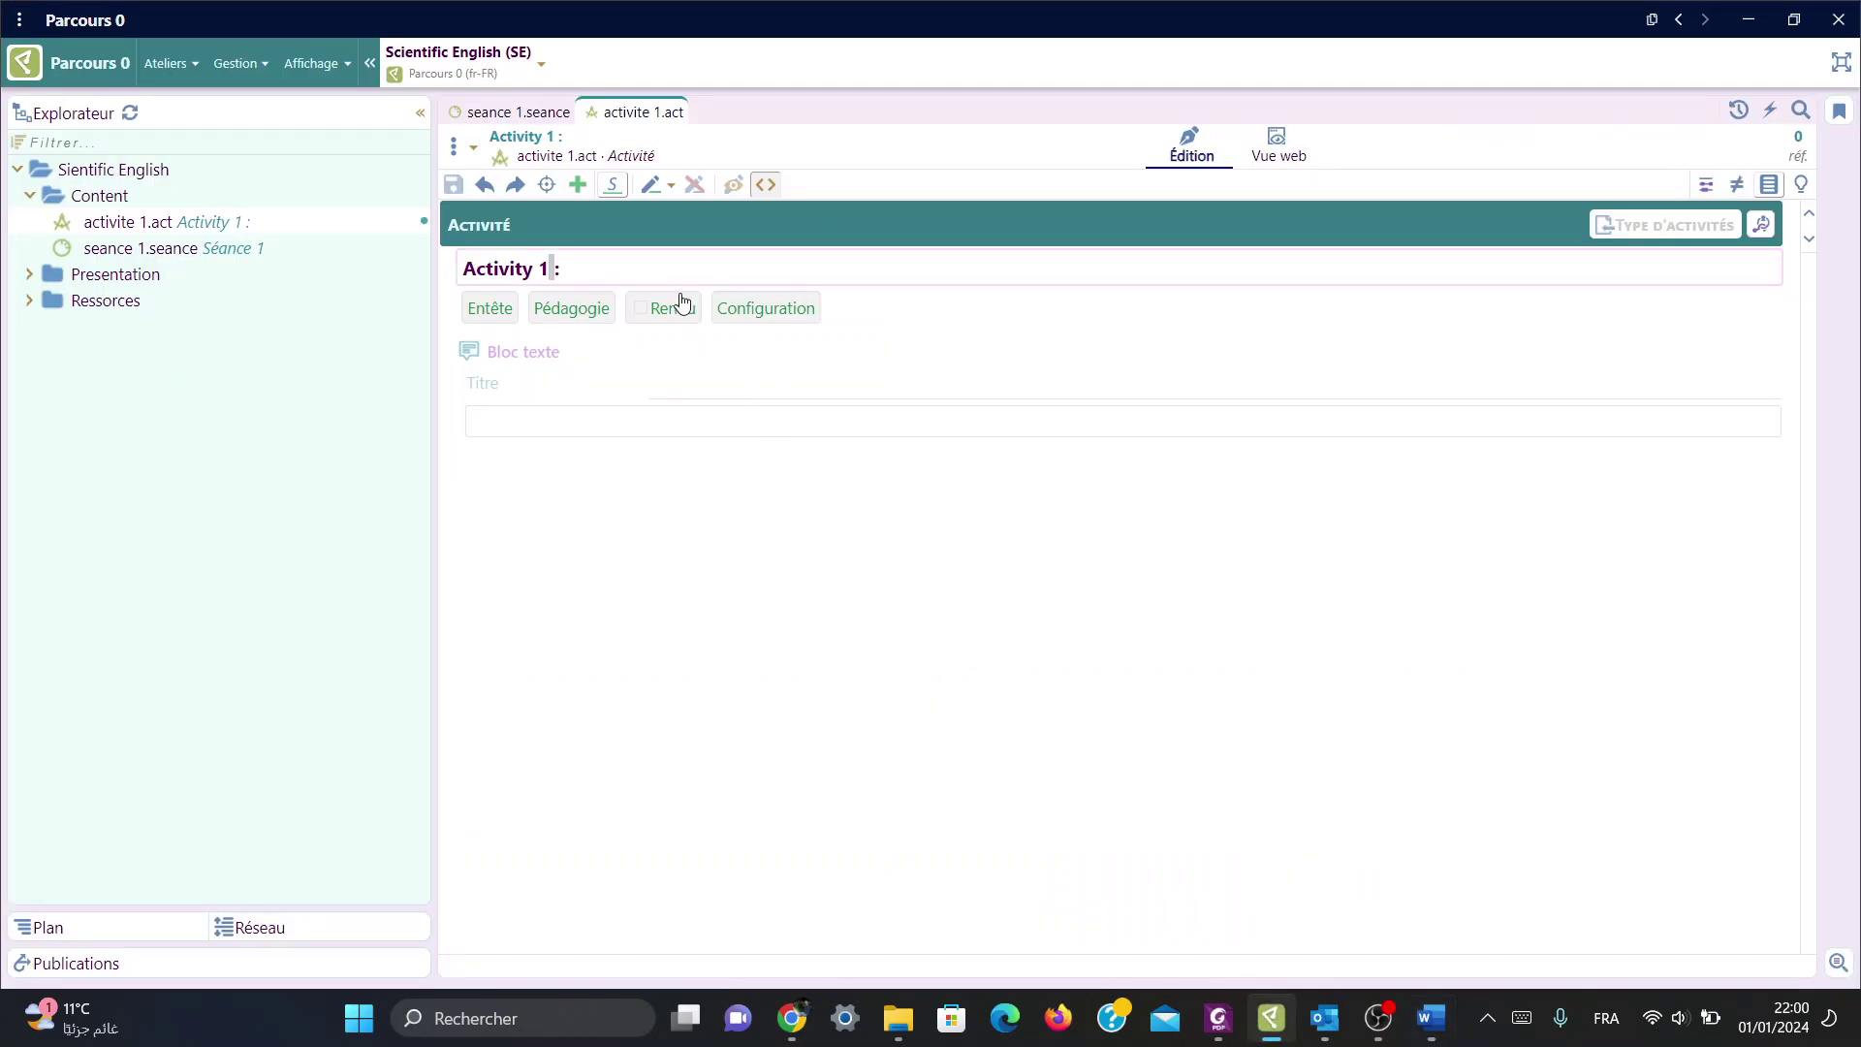
Step: Append 'adverbs: clearly, normally, consistently, finally' to the Activity 1 title, leaving the text block unchanged
click(671, 266)
text(adverbs: clearly, normally, consistently, finally)
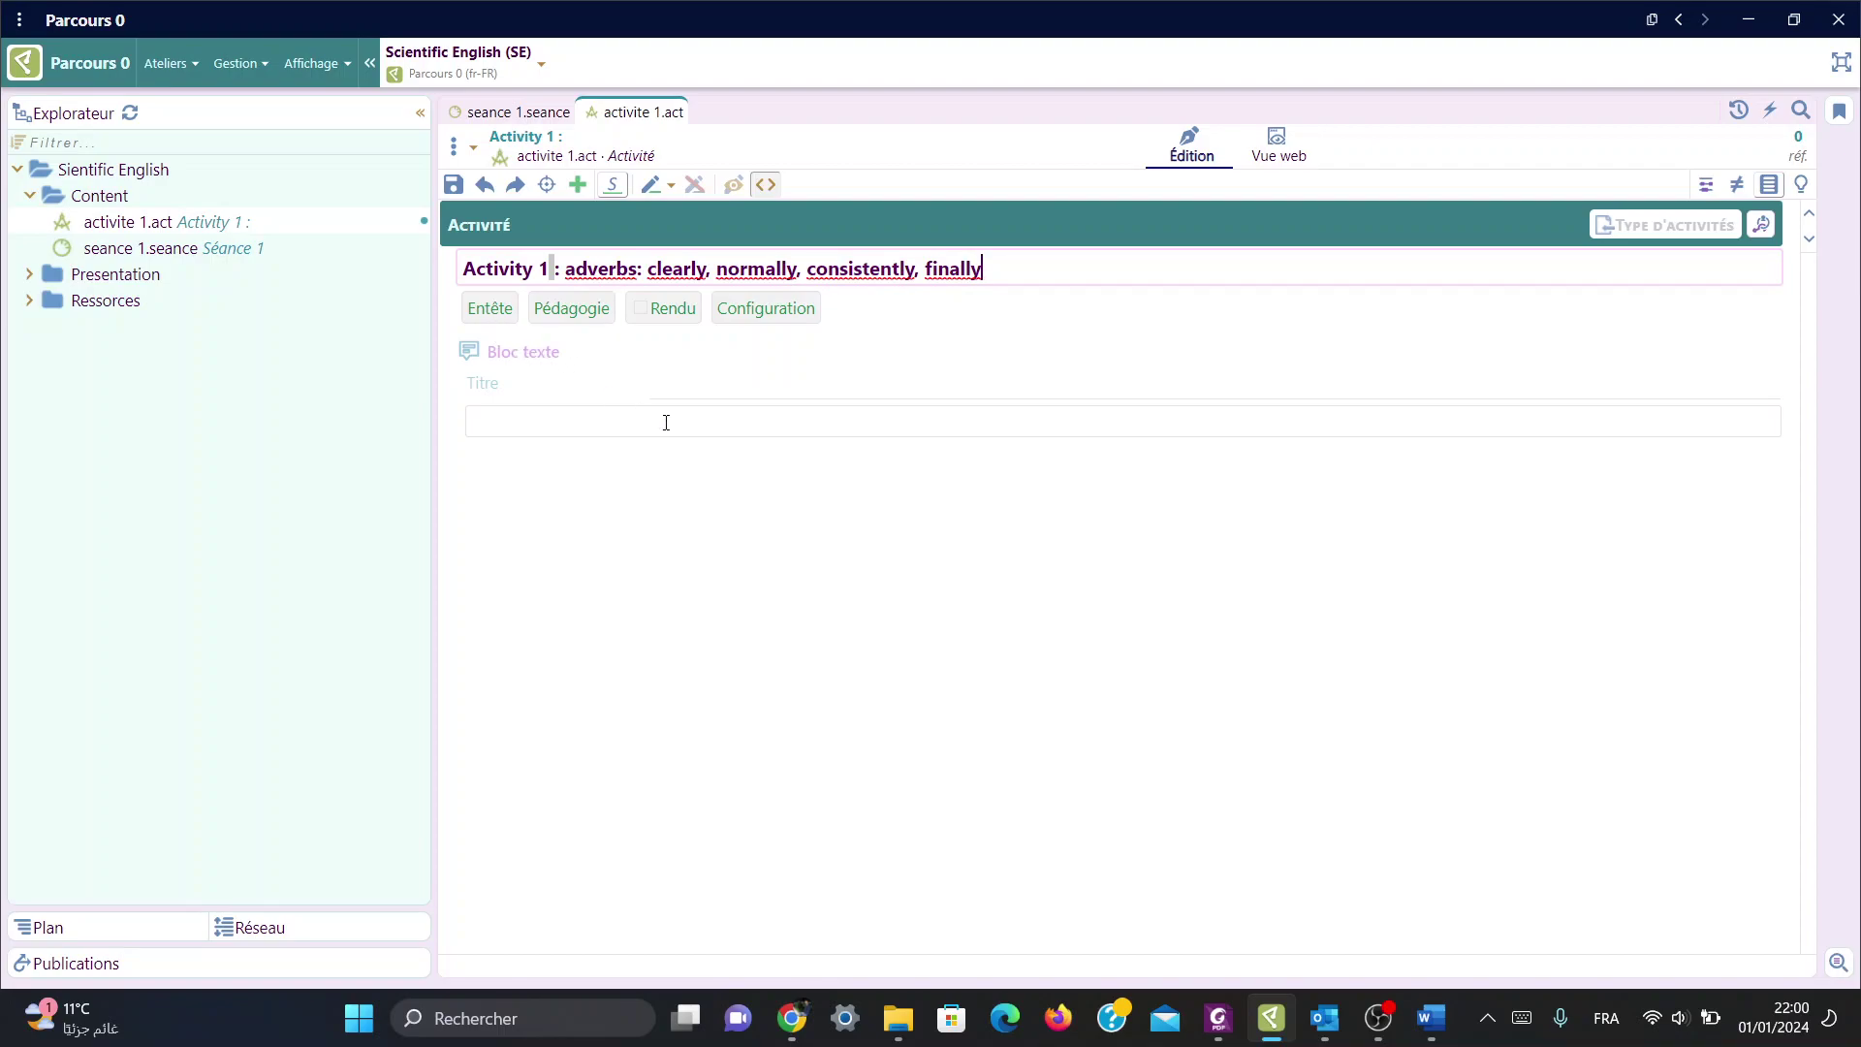
click(584, 358)
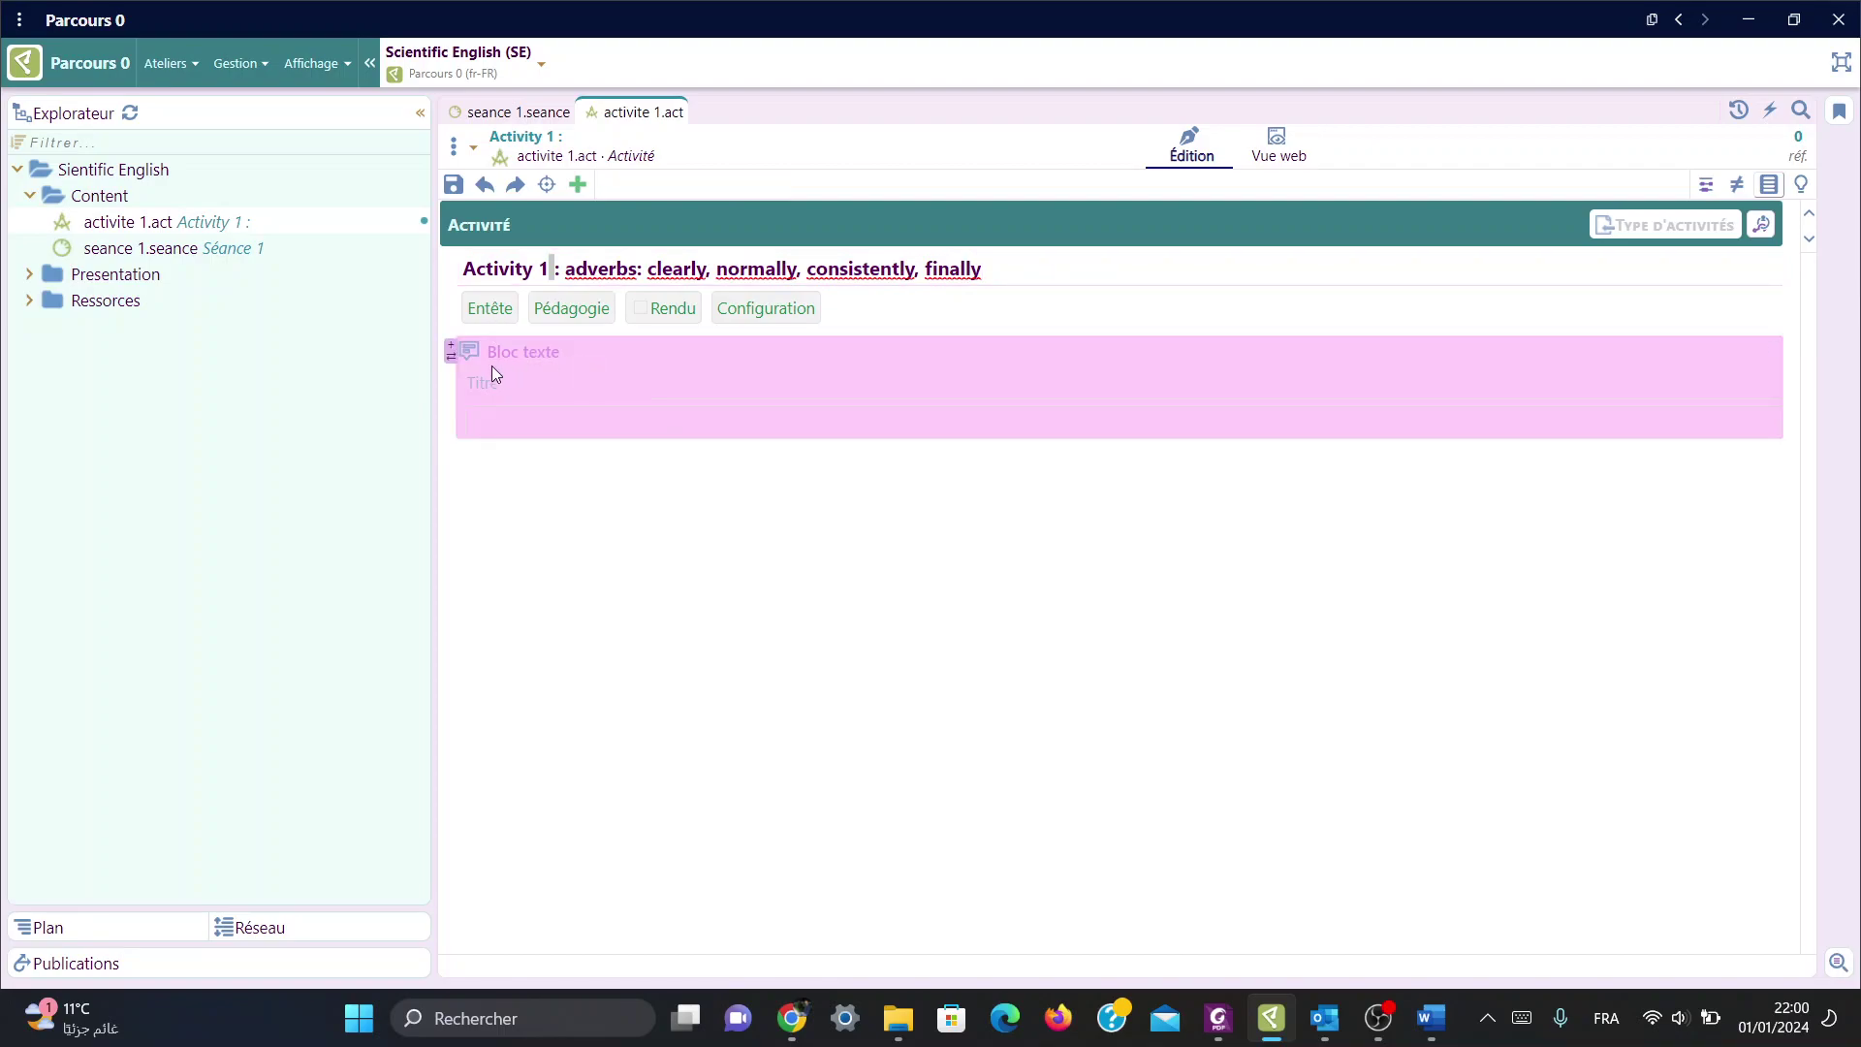
click(452, 356)
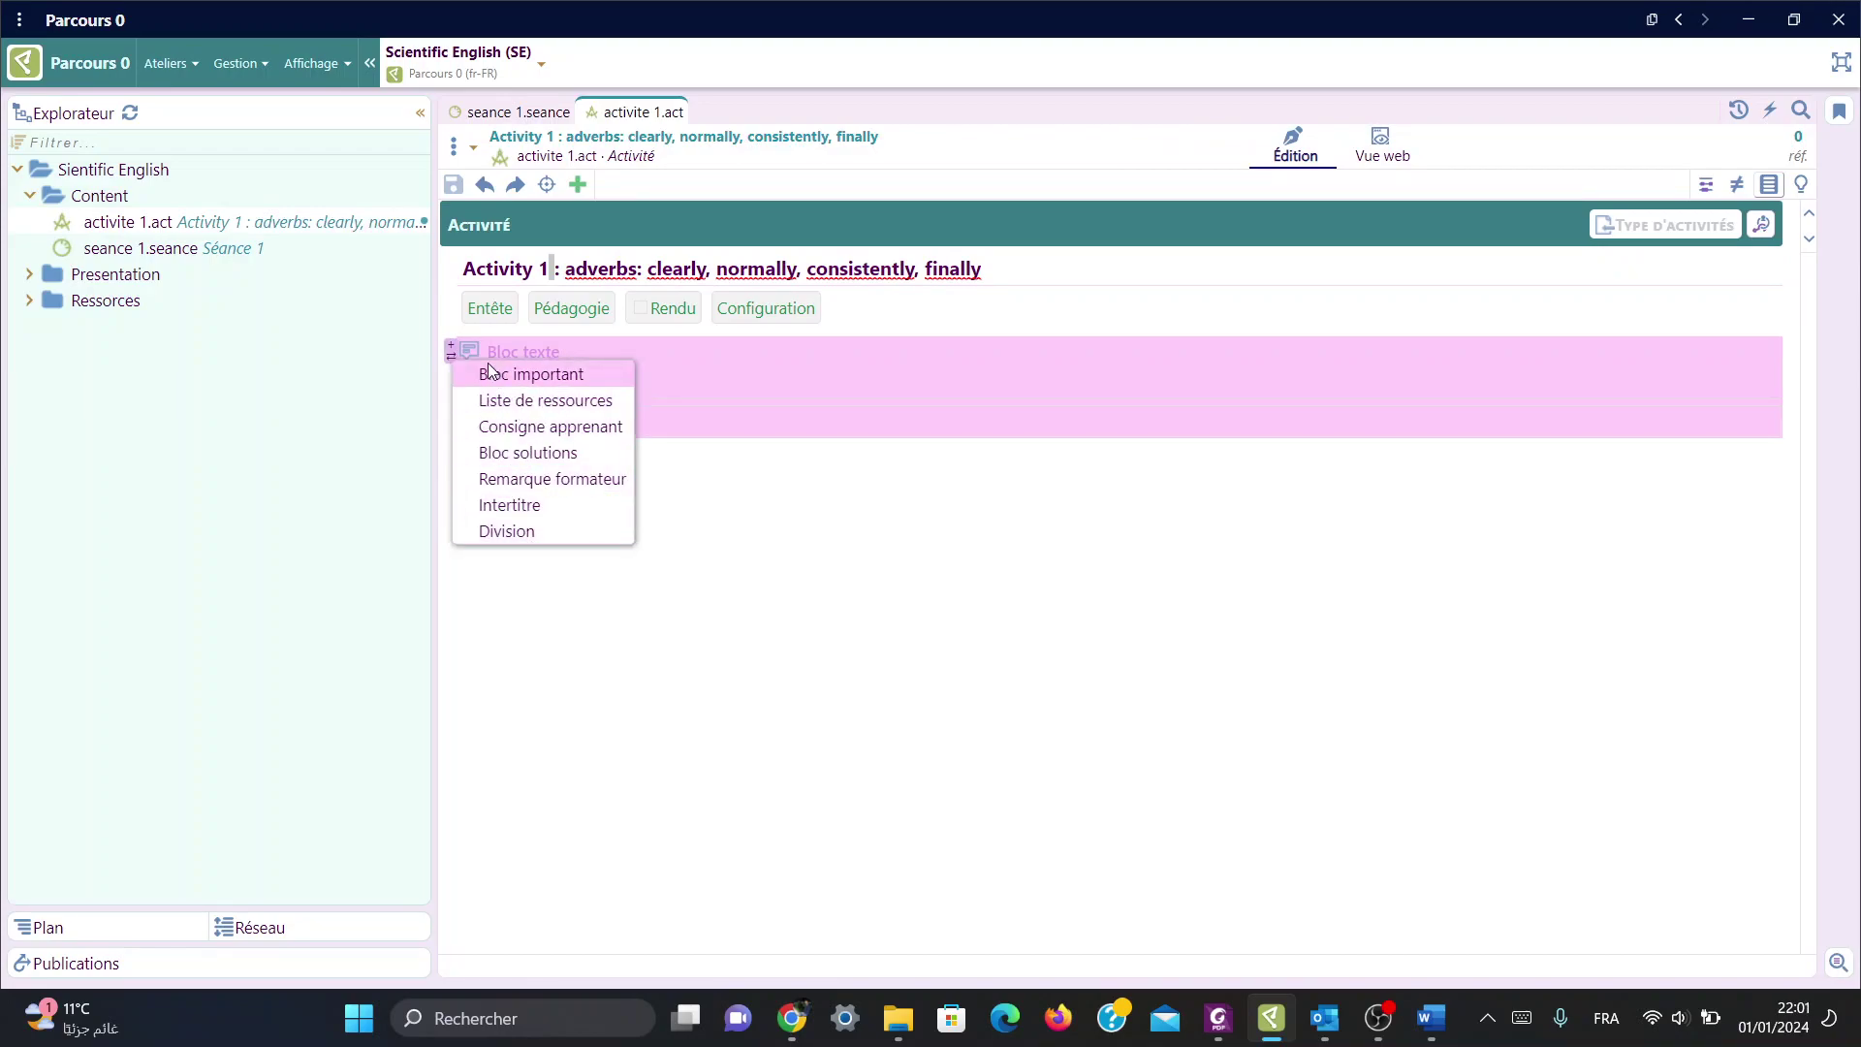
click(567, 424)
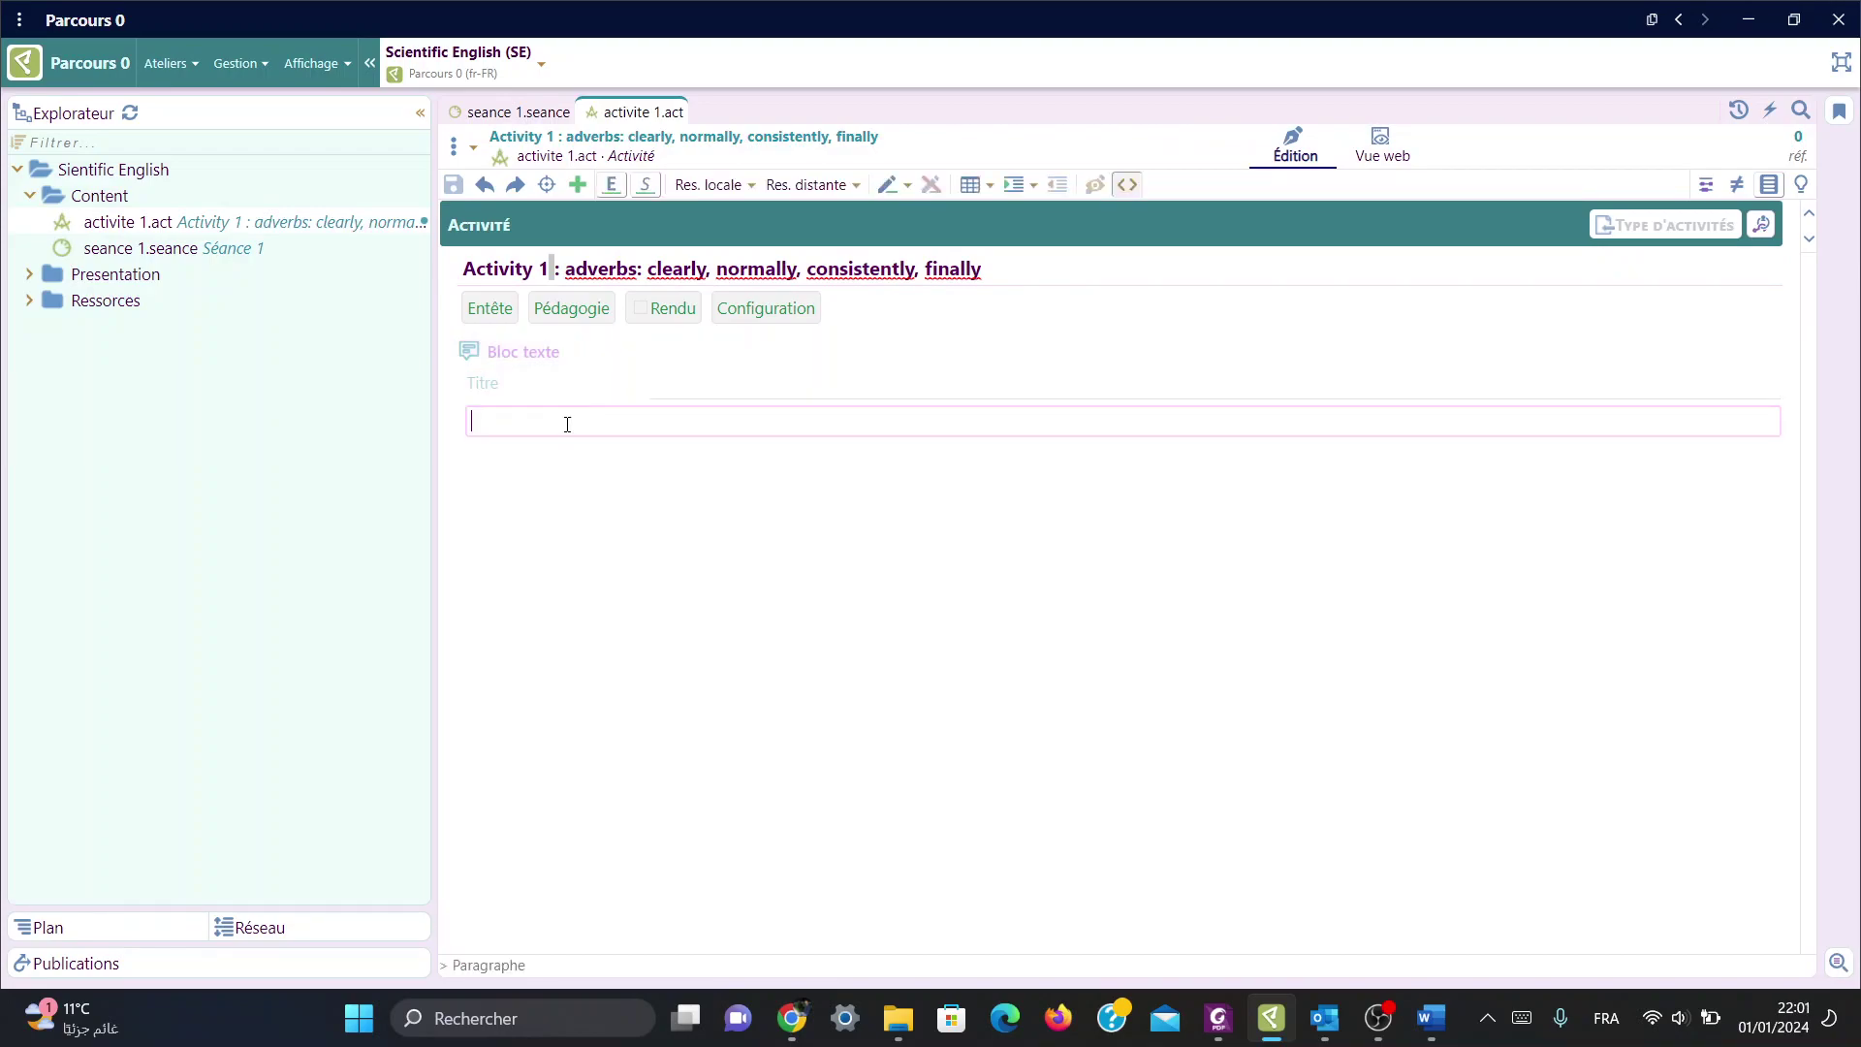
click(584, 357)
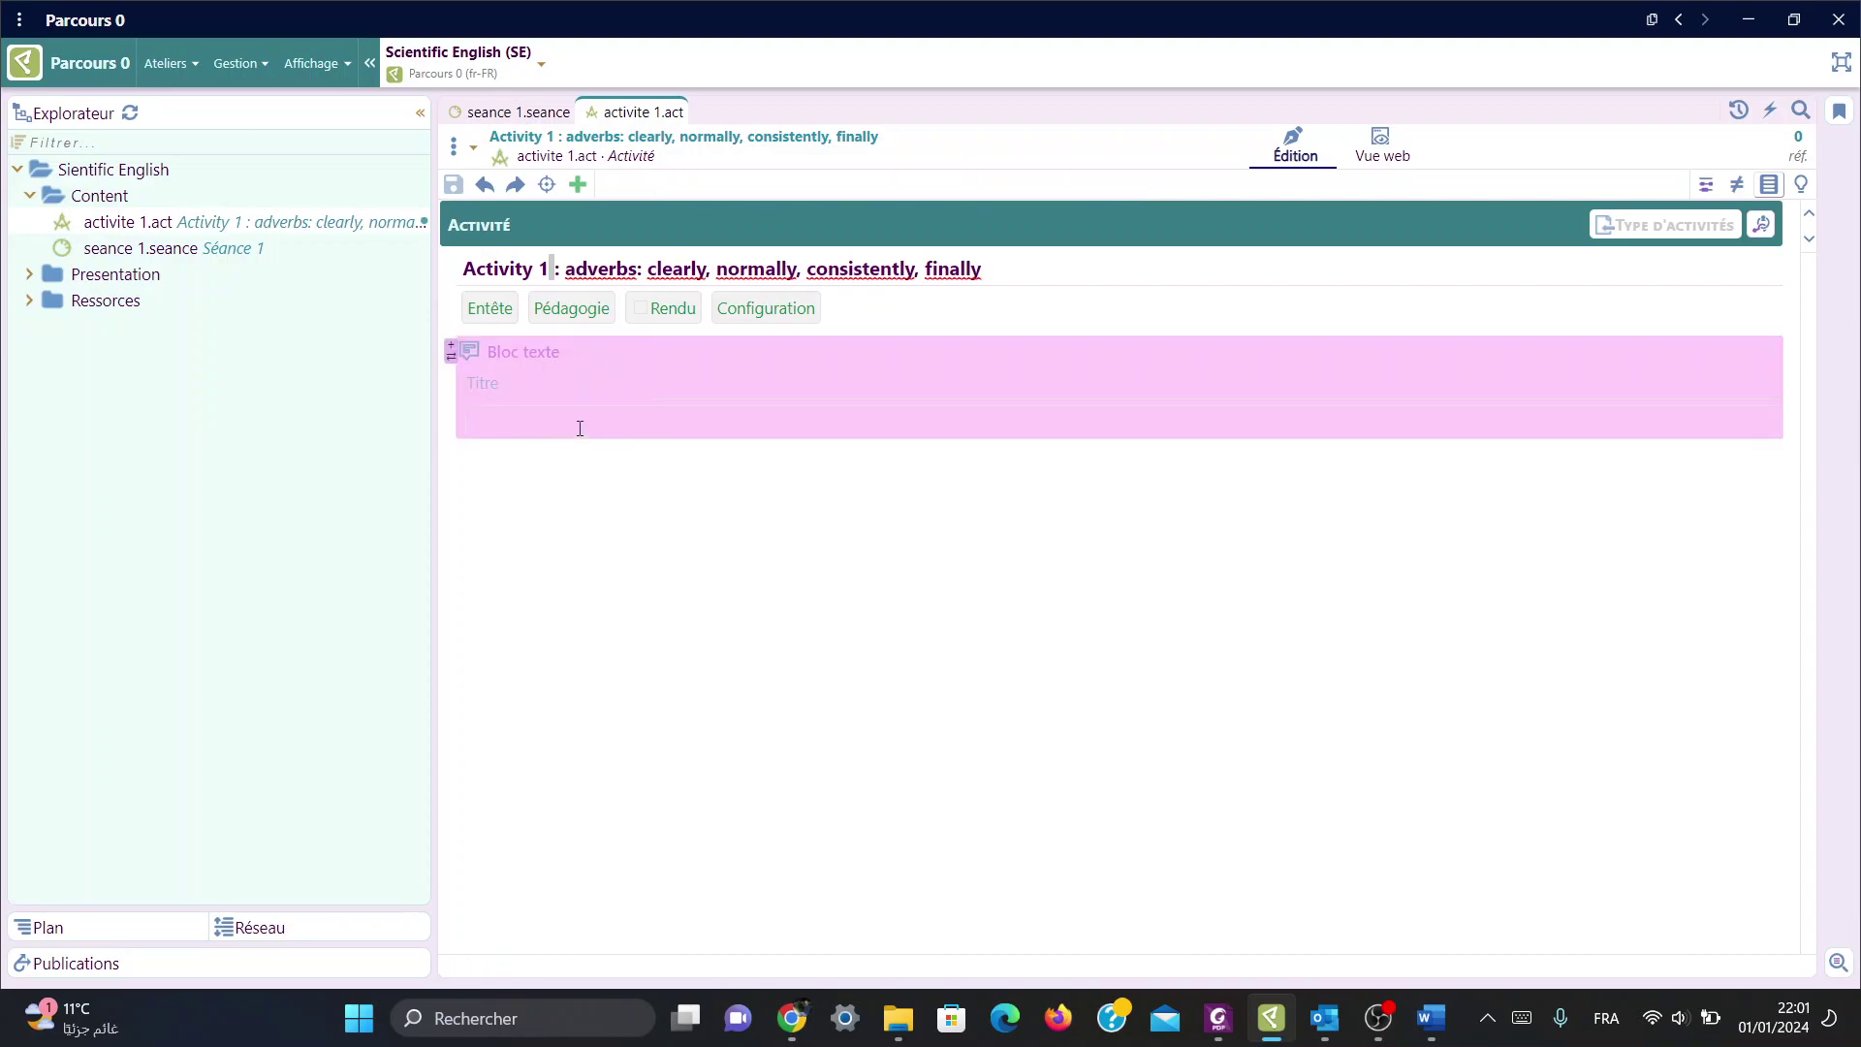
click(451, 358)
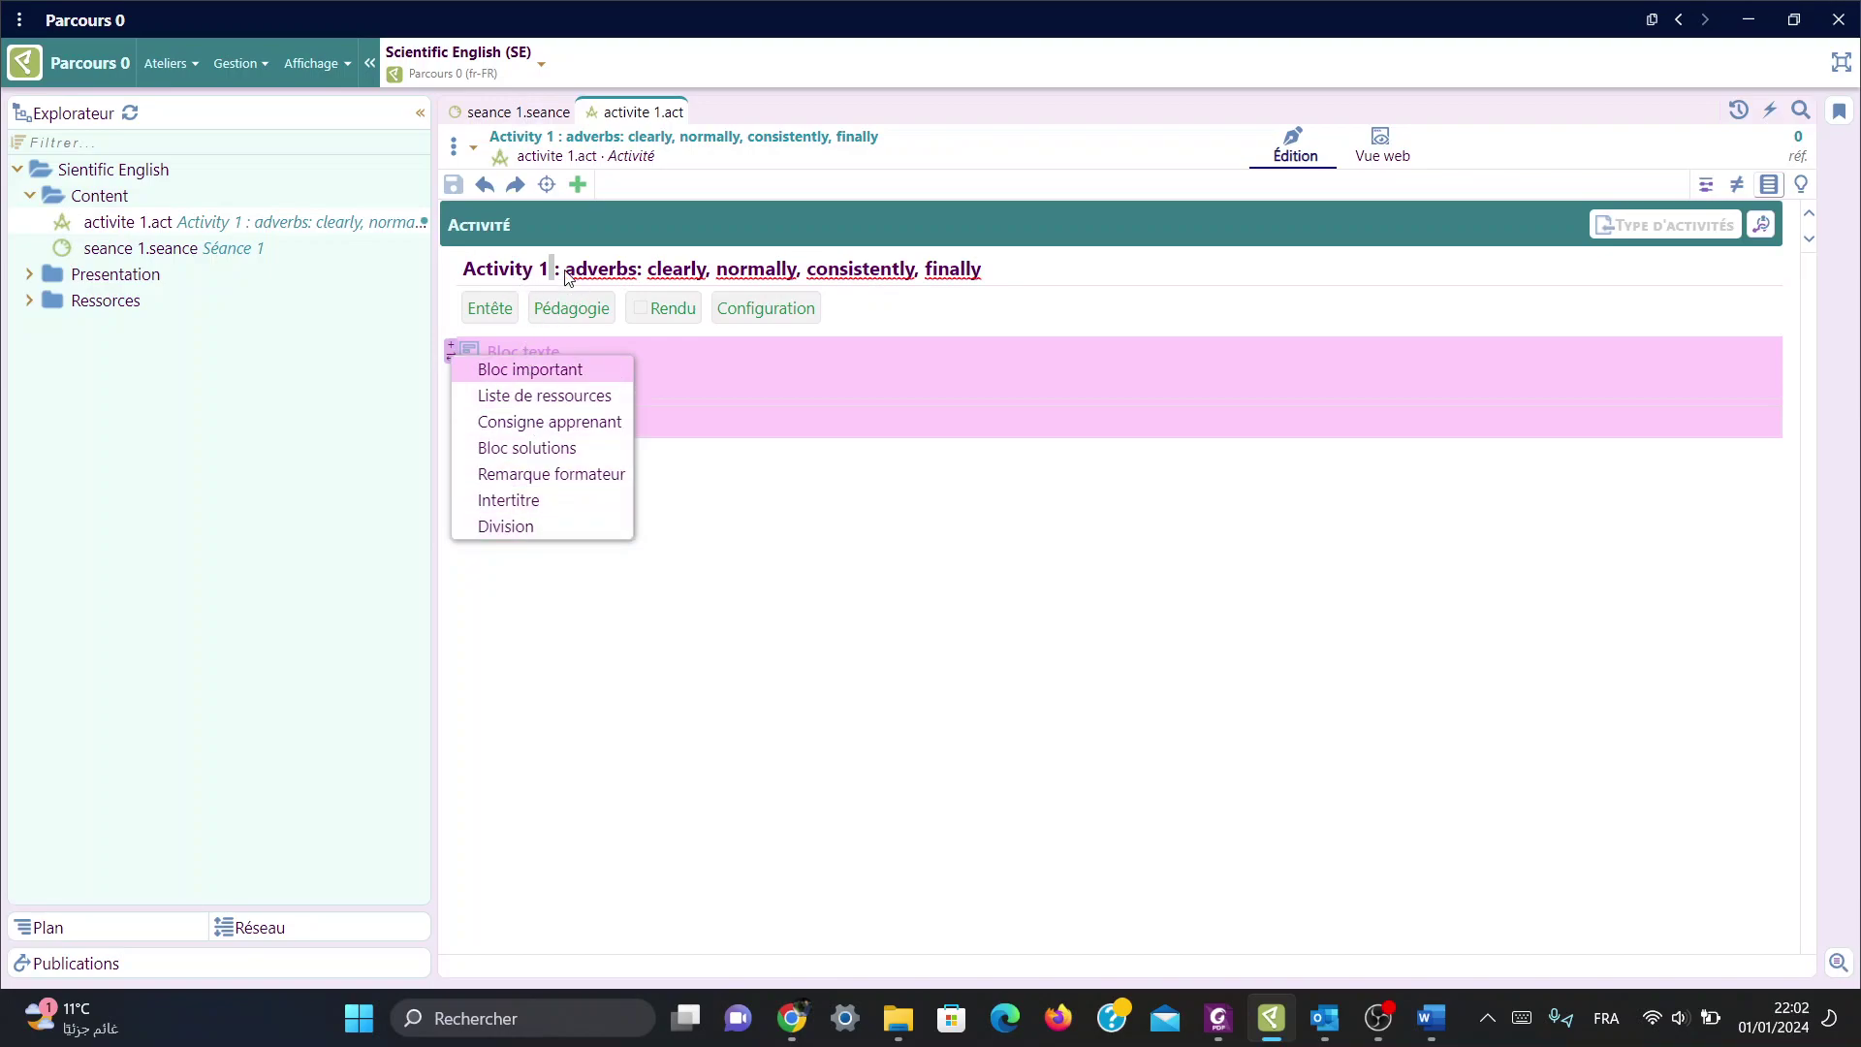
Step: Turn the activity's empty text block into a Consigne apprenant block
click(1016, 262)
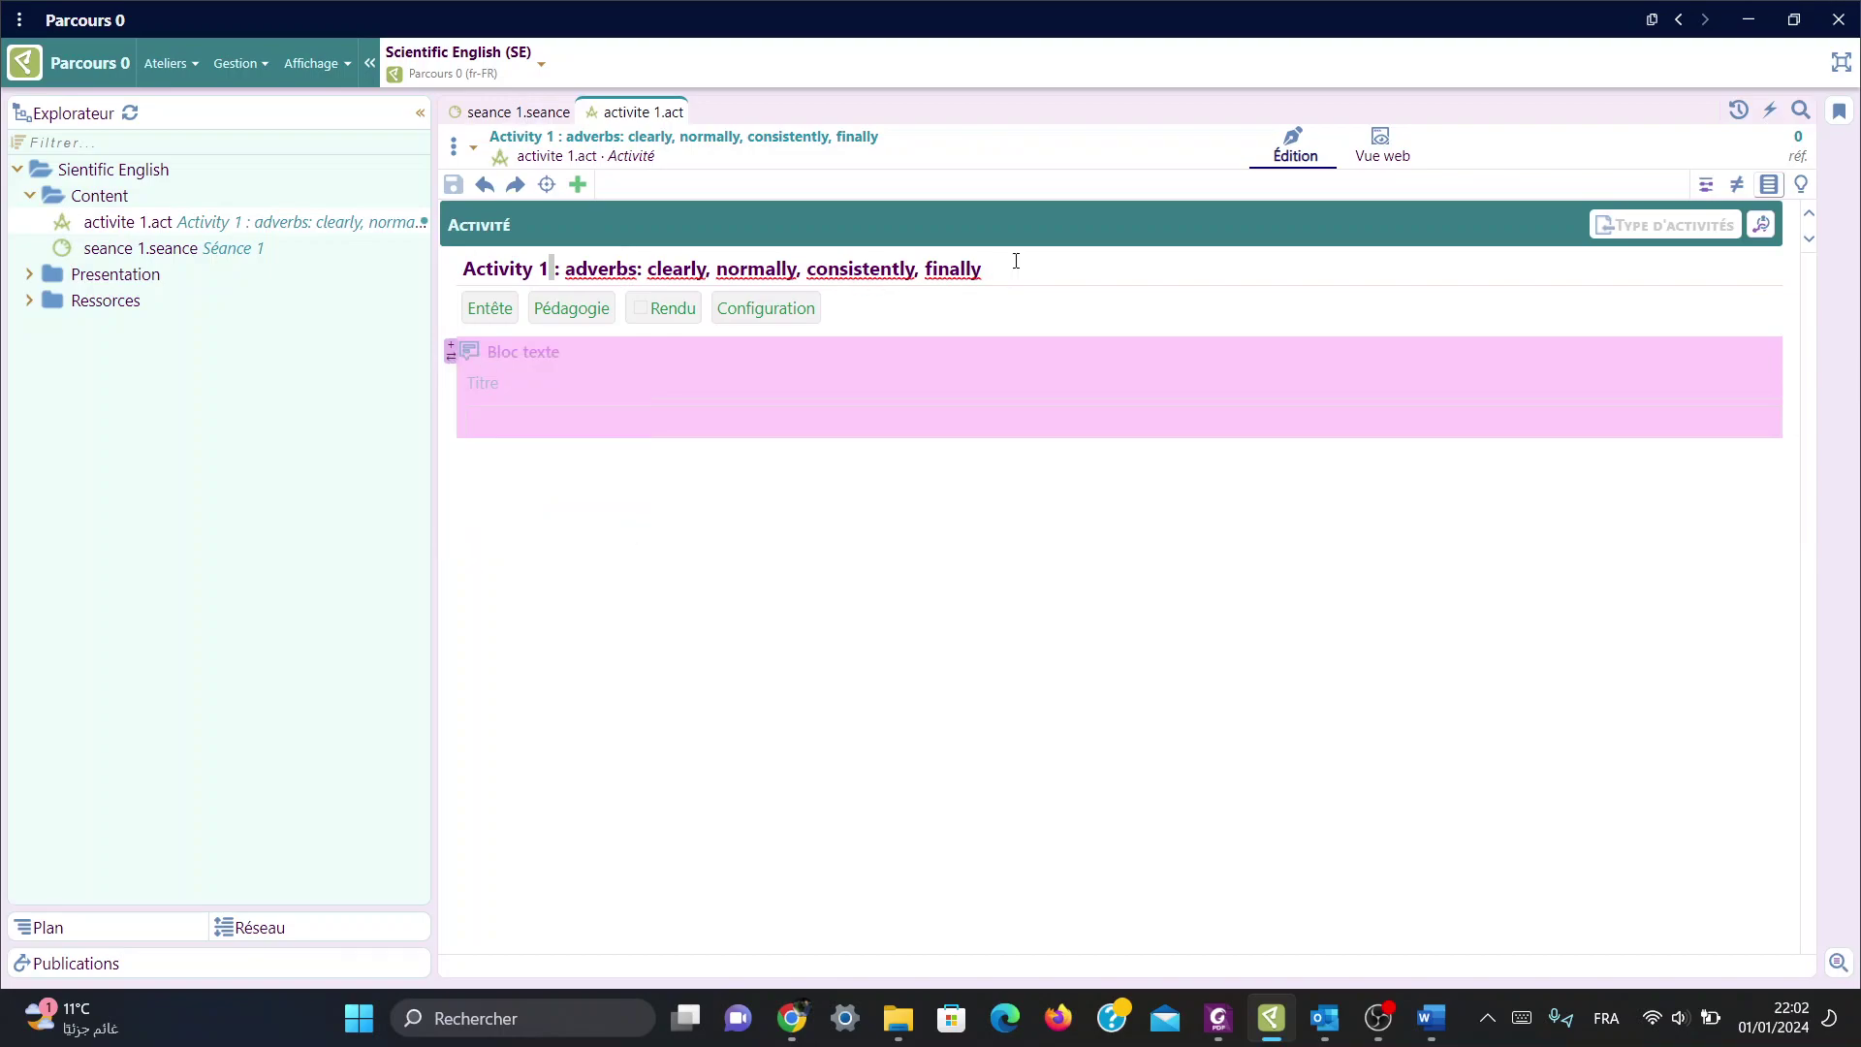
click(1015, 262)
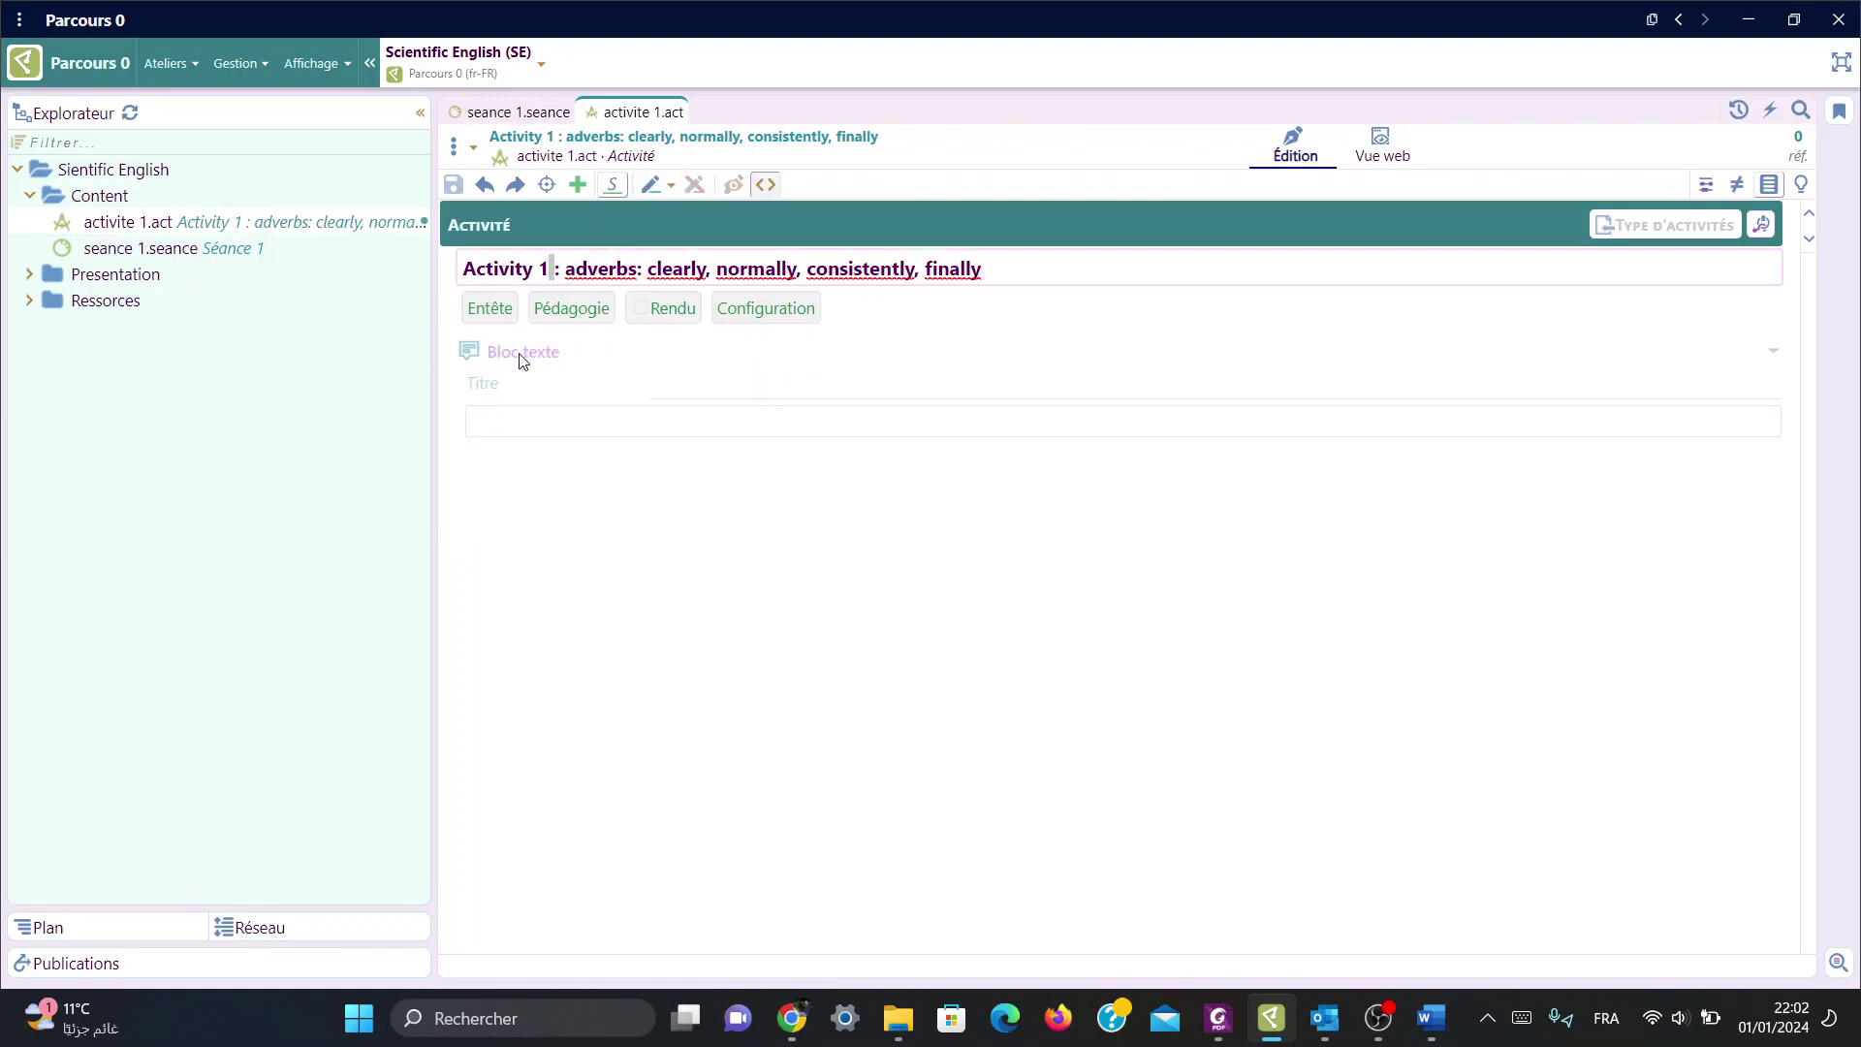
click(583, 361)
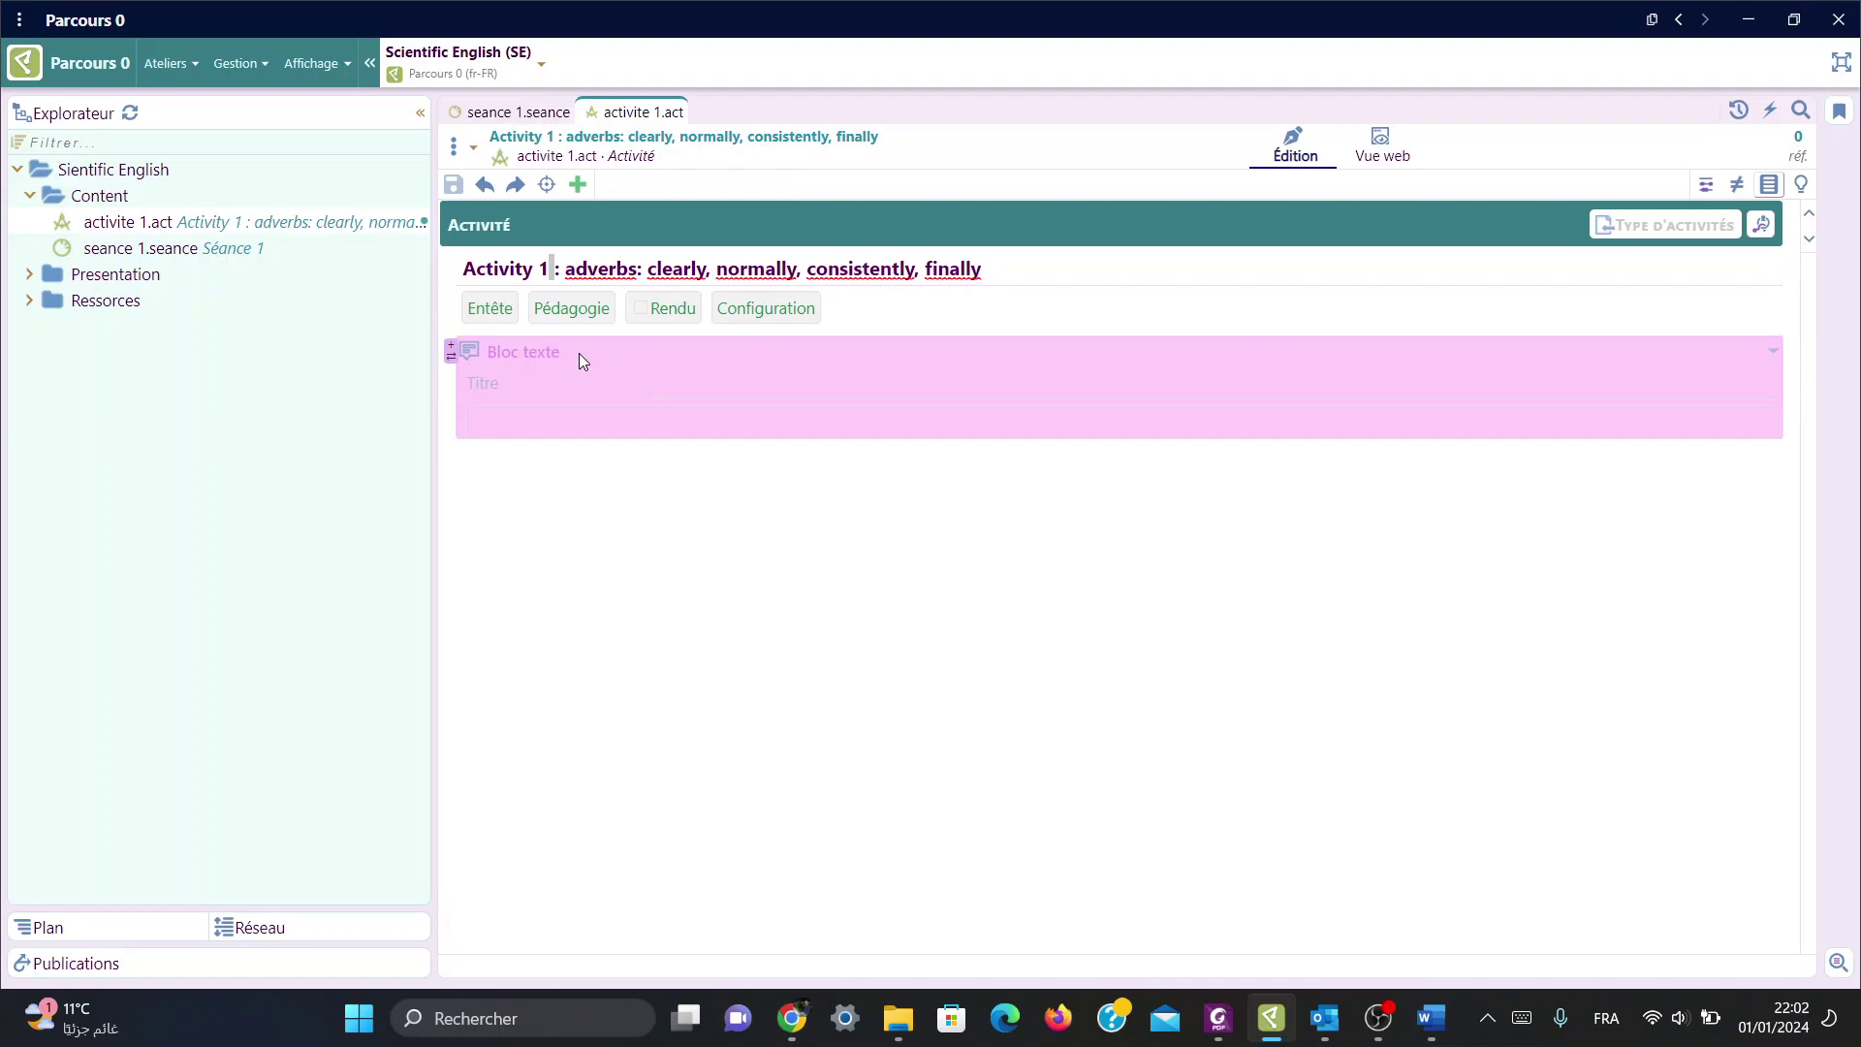
click(449, 359)
click(534, 429)
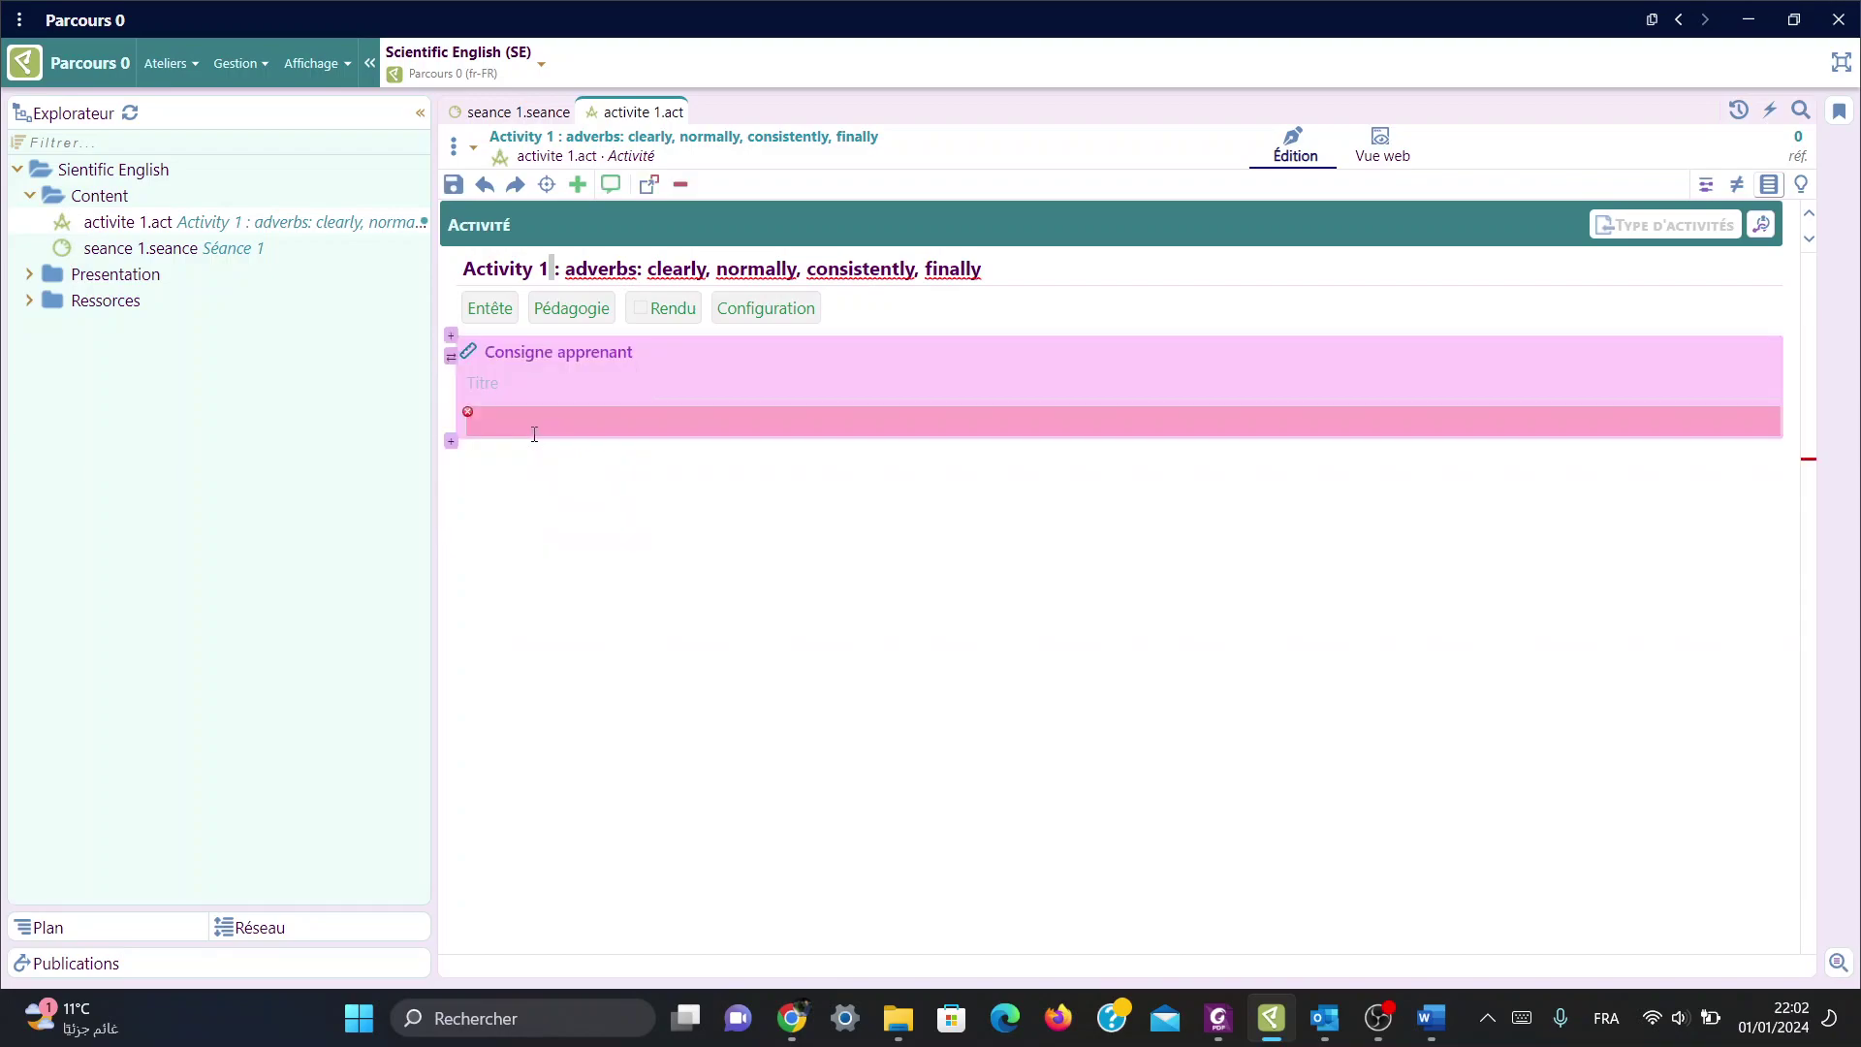
click(547, 424)
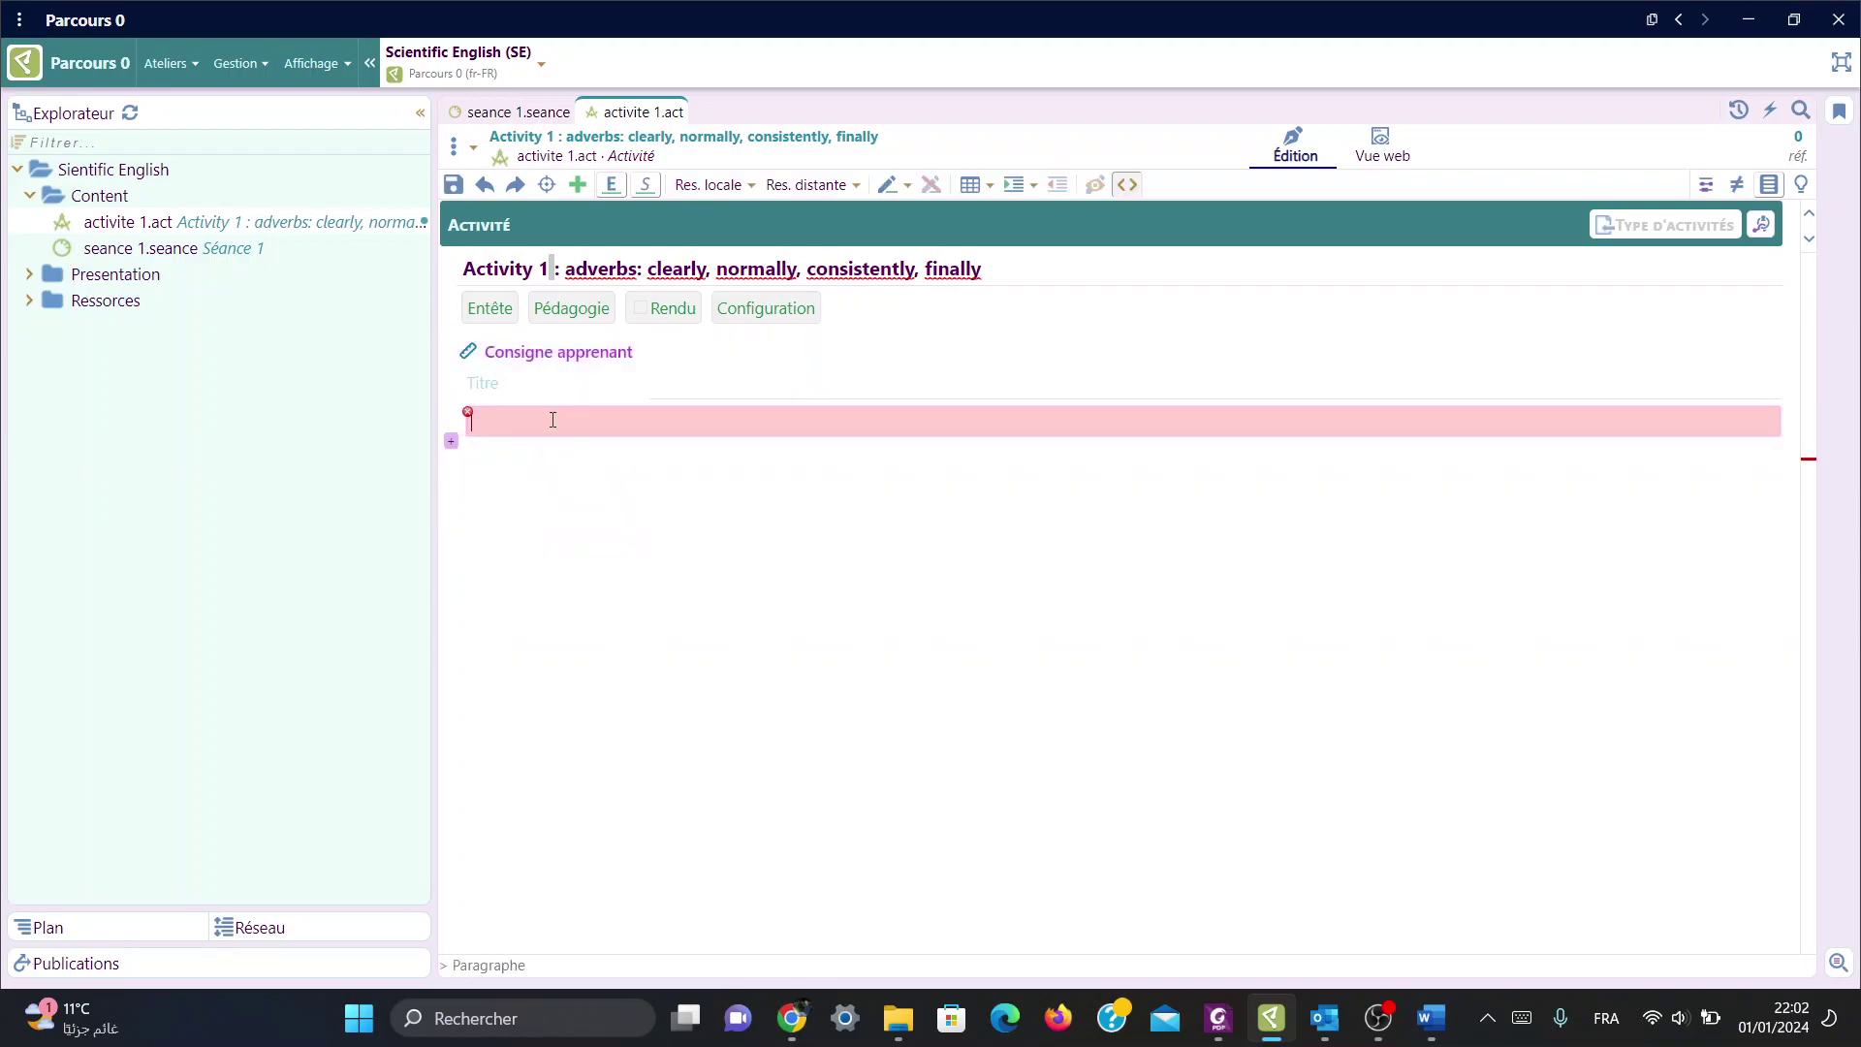
click(1432, 1018)
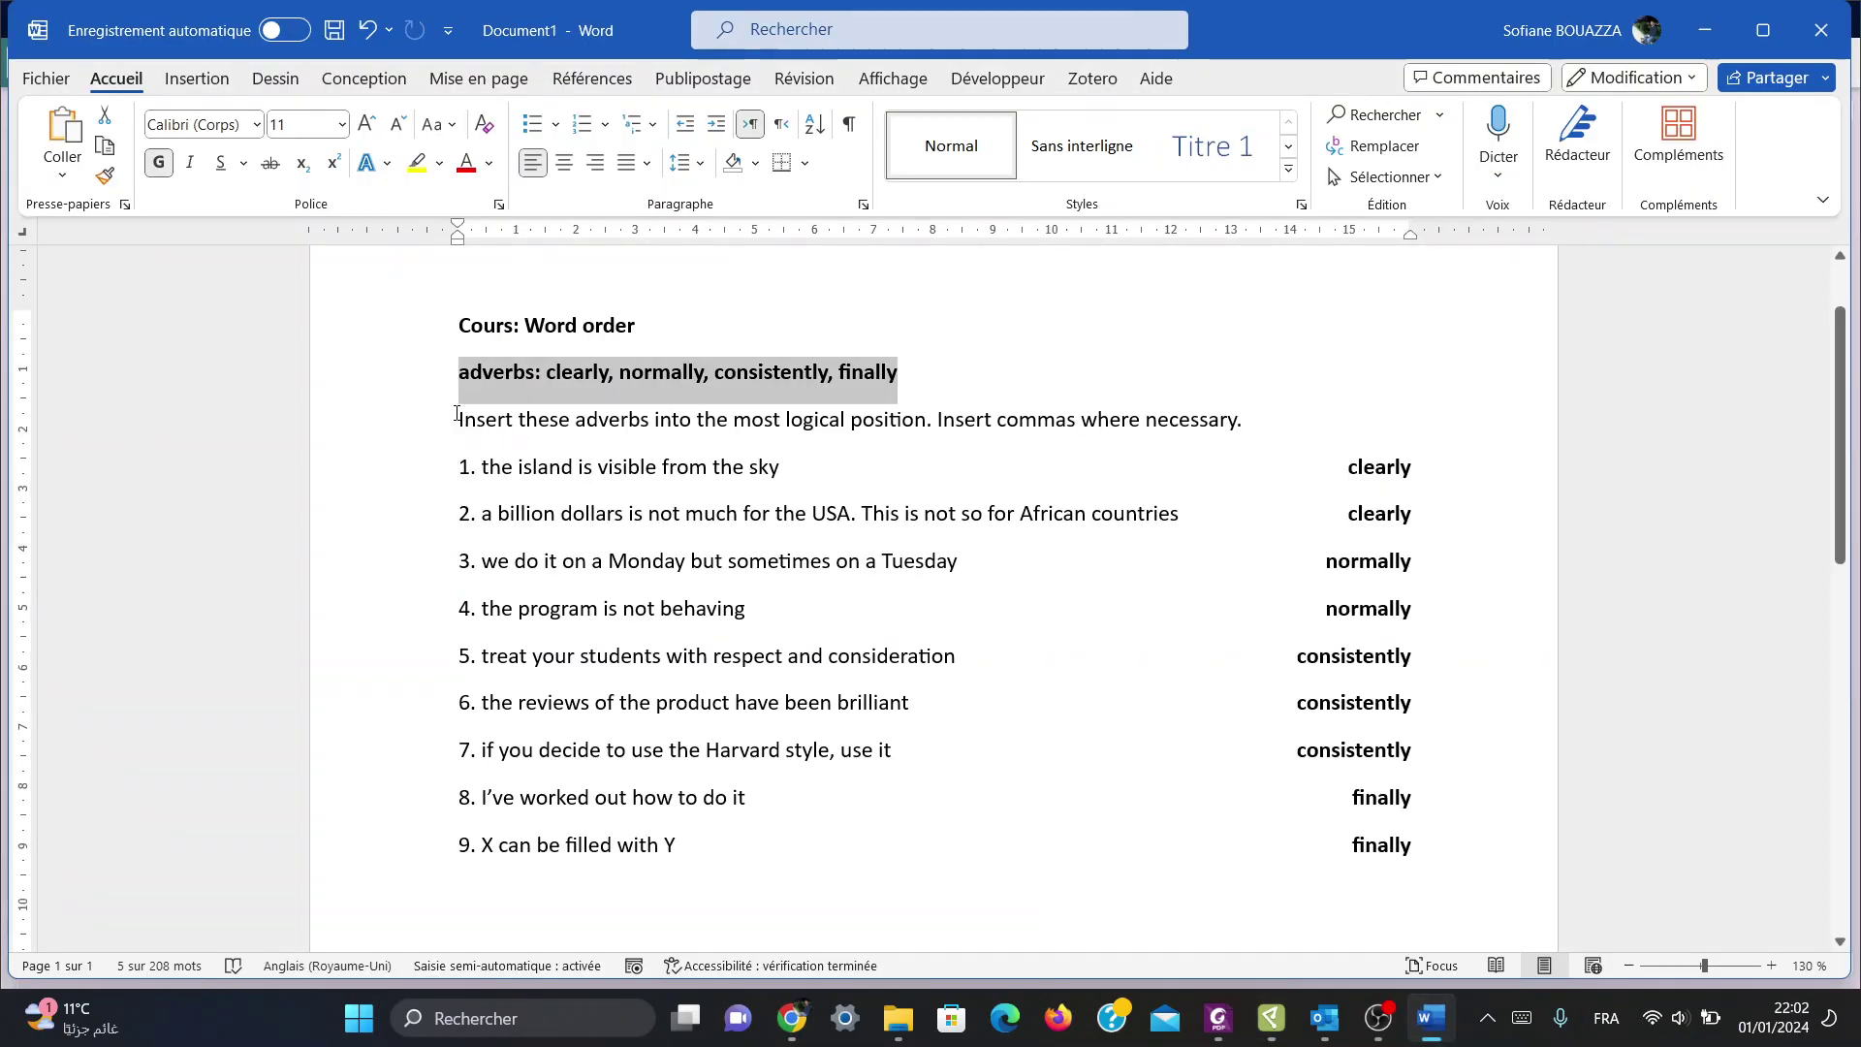
Step: Paste the Word instruction line and nine numbered adverb sentences into the Consigne apprenant block
mouse_move(460, 420)
mouse_down()
mouse_move(1048, 427)
mouse_move(1410, 845)
mouse_up()
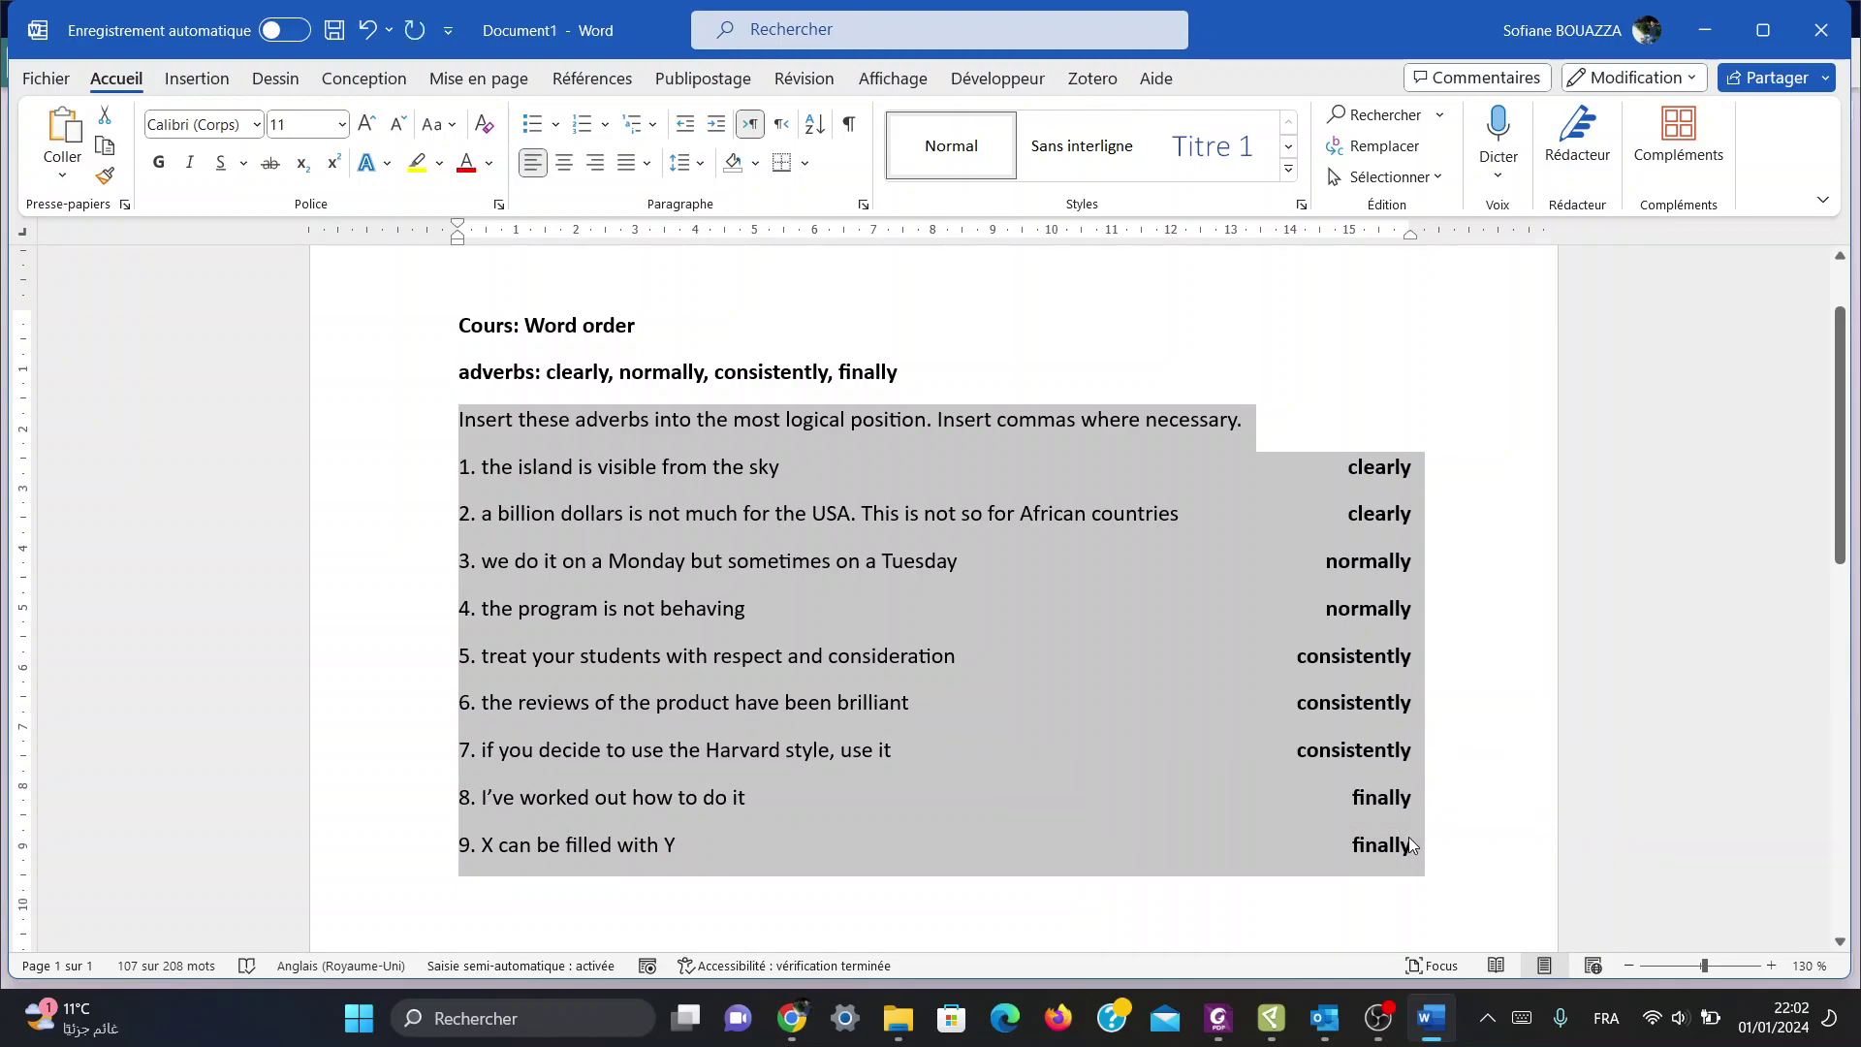
mouse_move(1431, 1016)
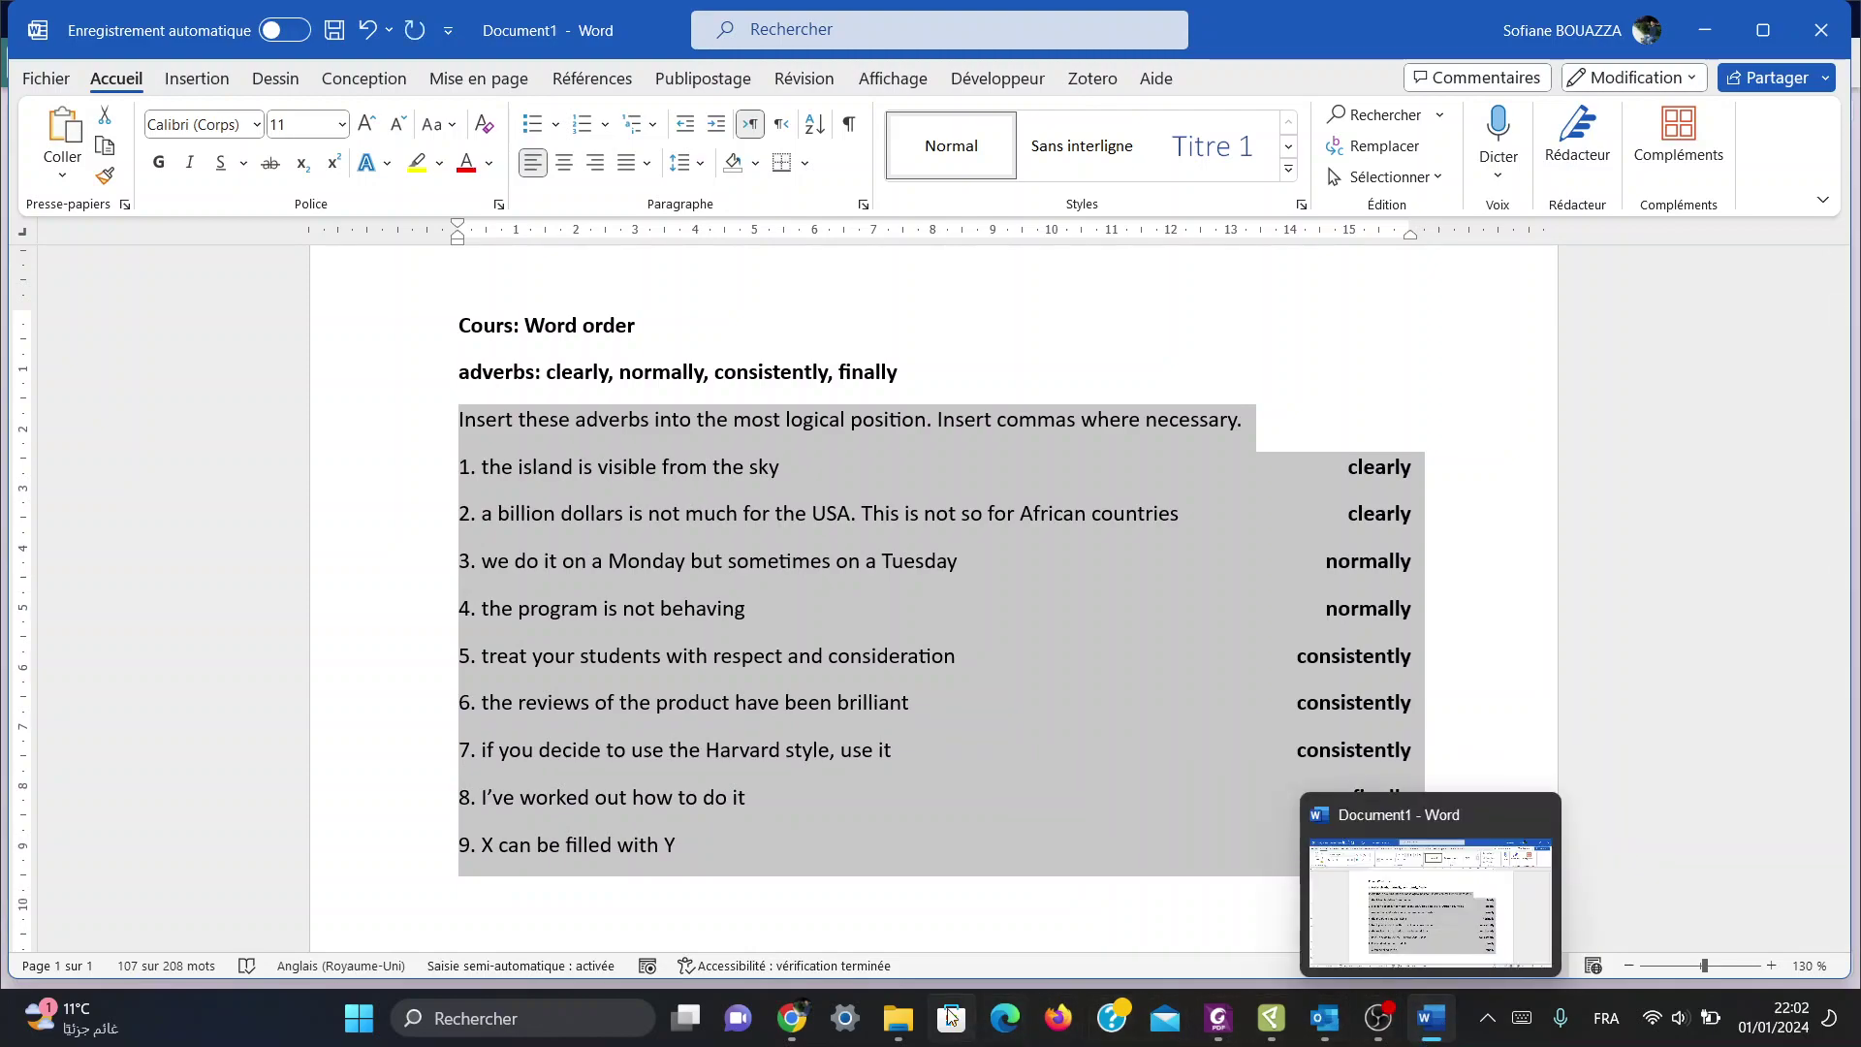
click(1271, 1019)
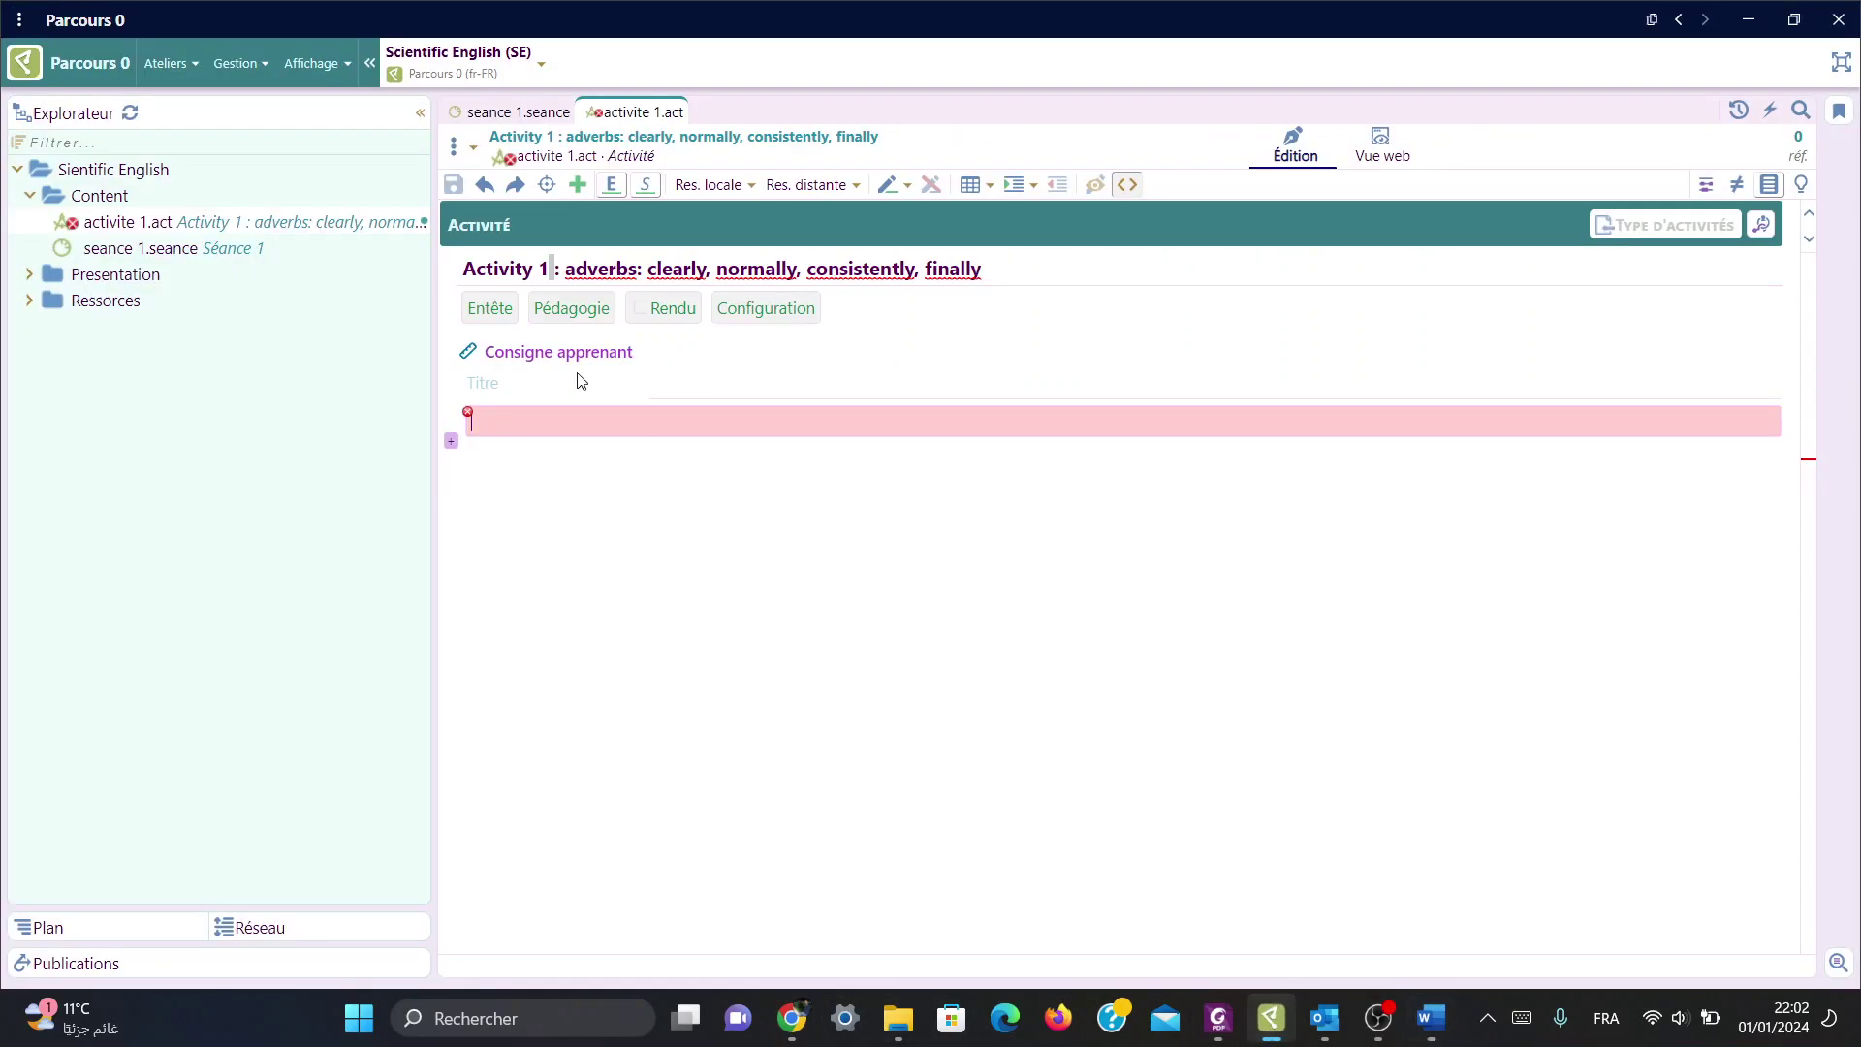
click(555, 421)
key(ctrl+v)
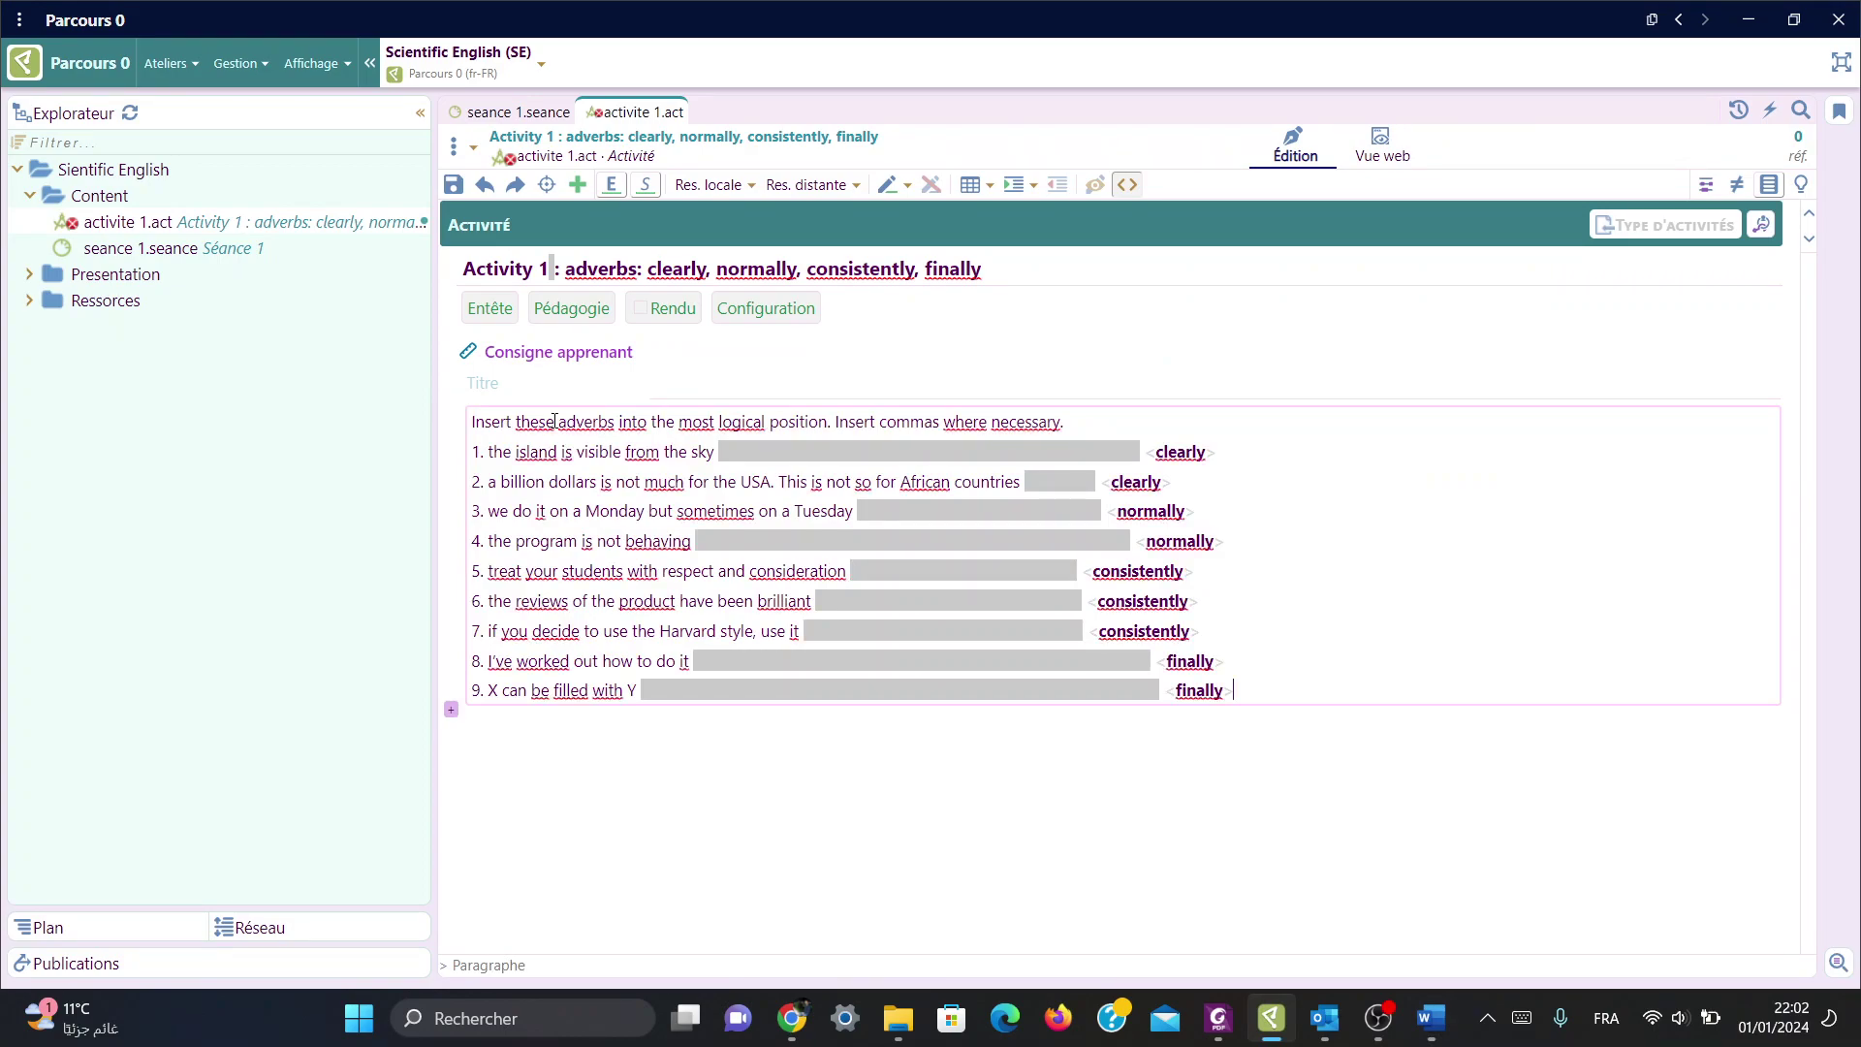
Step: Preview the adverb activity as a web page, then return to Édition mode
click(1399, 161)
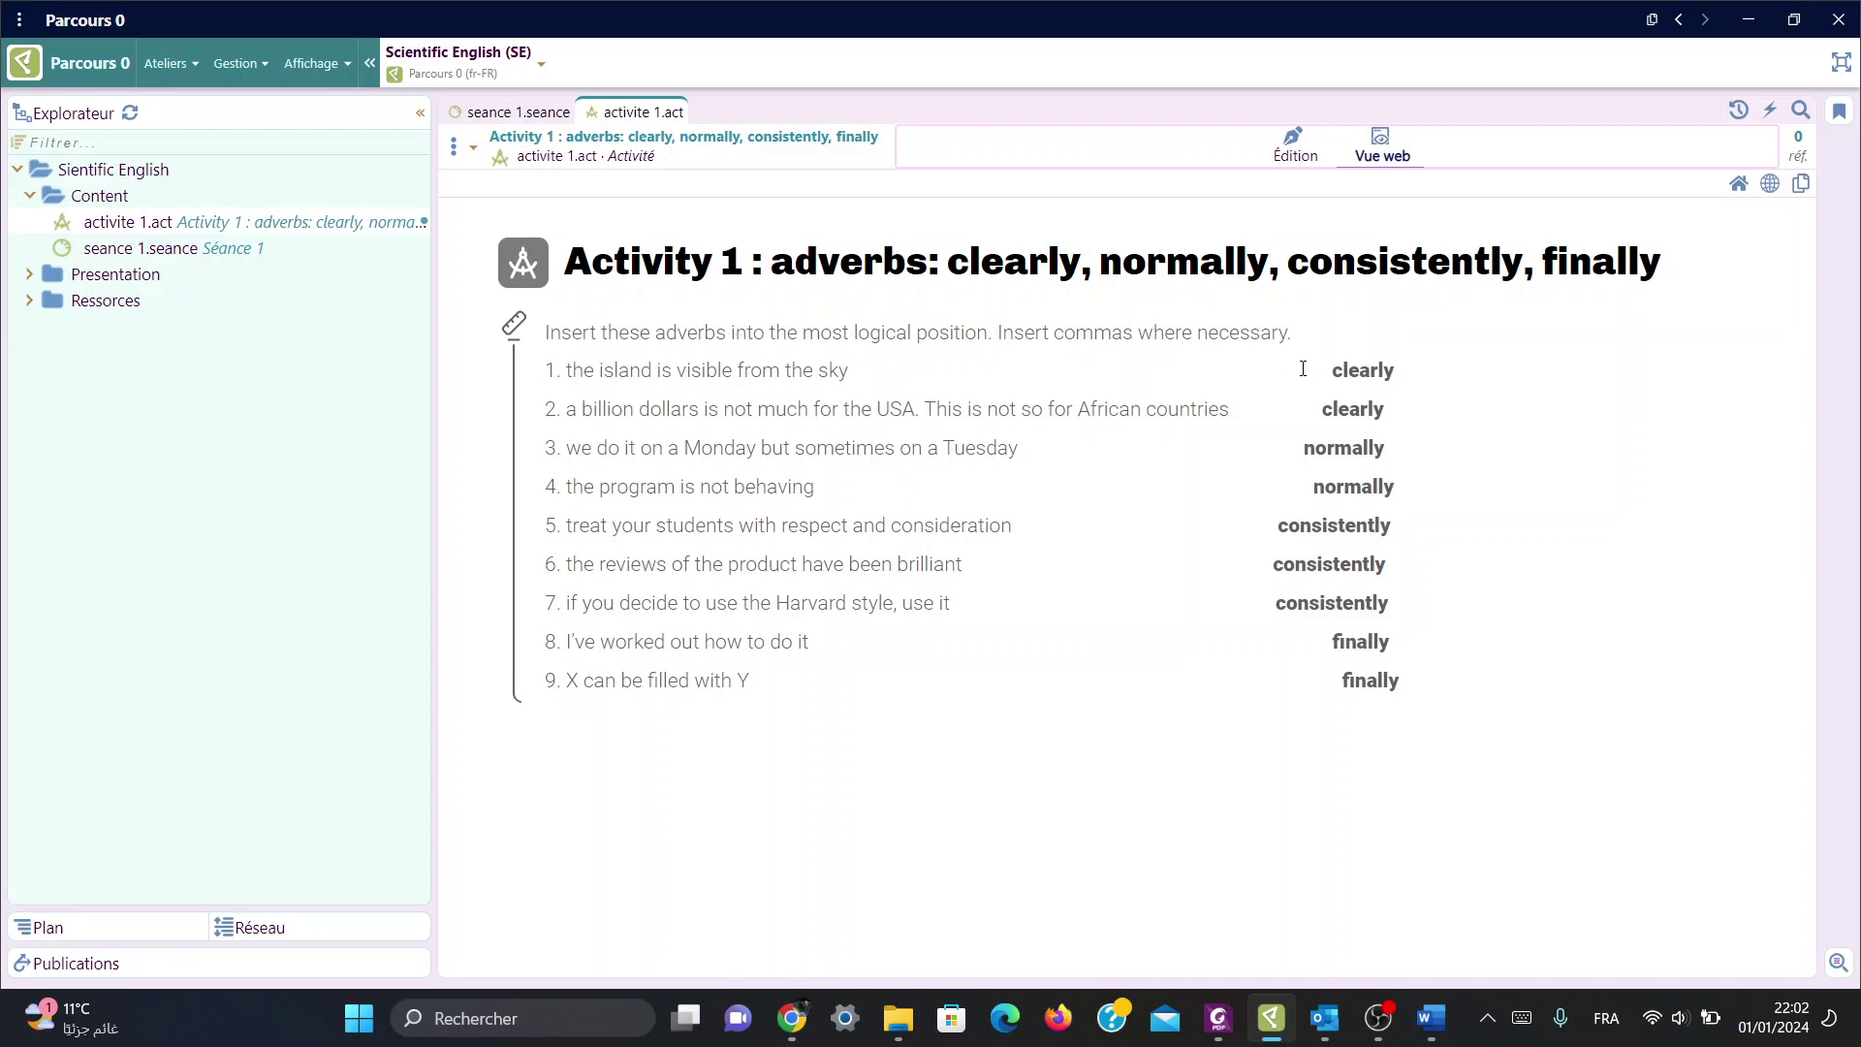
click(1298, 155)
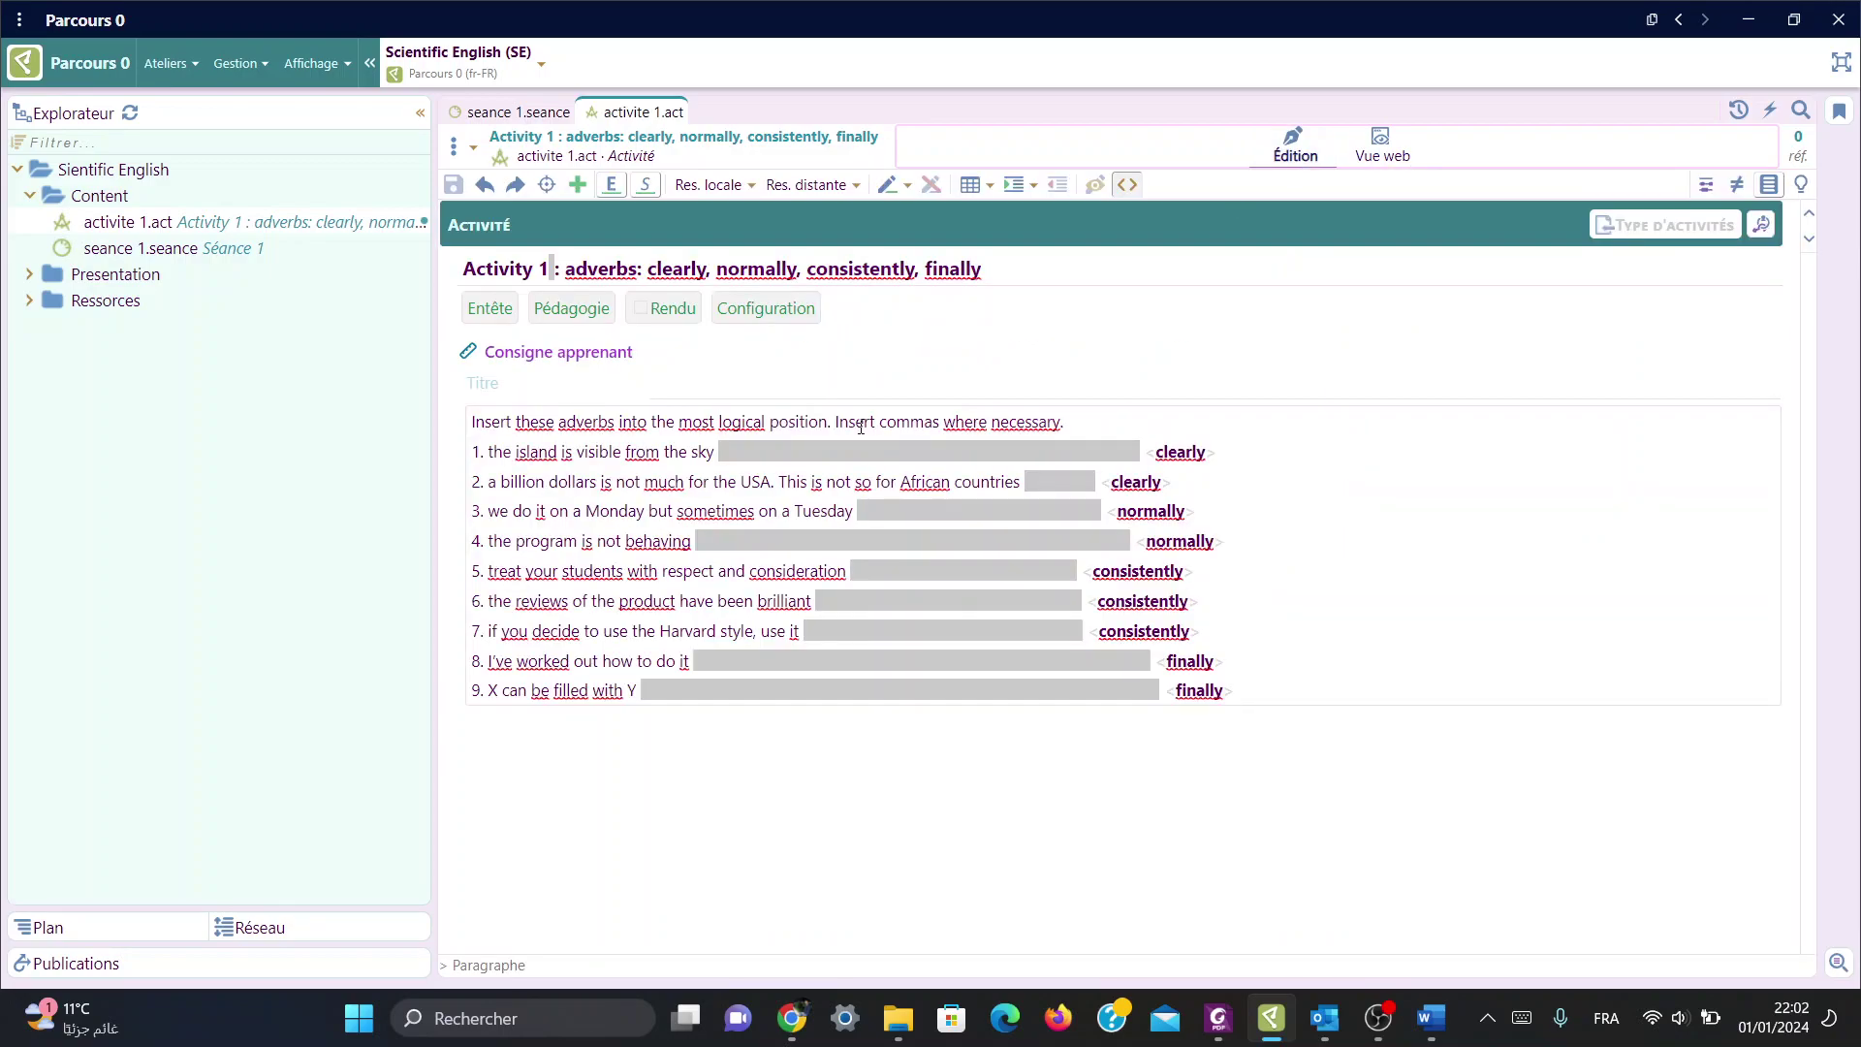
Step: Insert an empty Bloc solutions right after the Consigne apprenant block
click(587, 357)
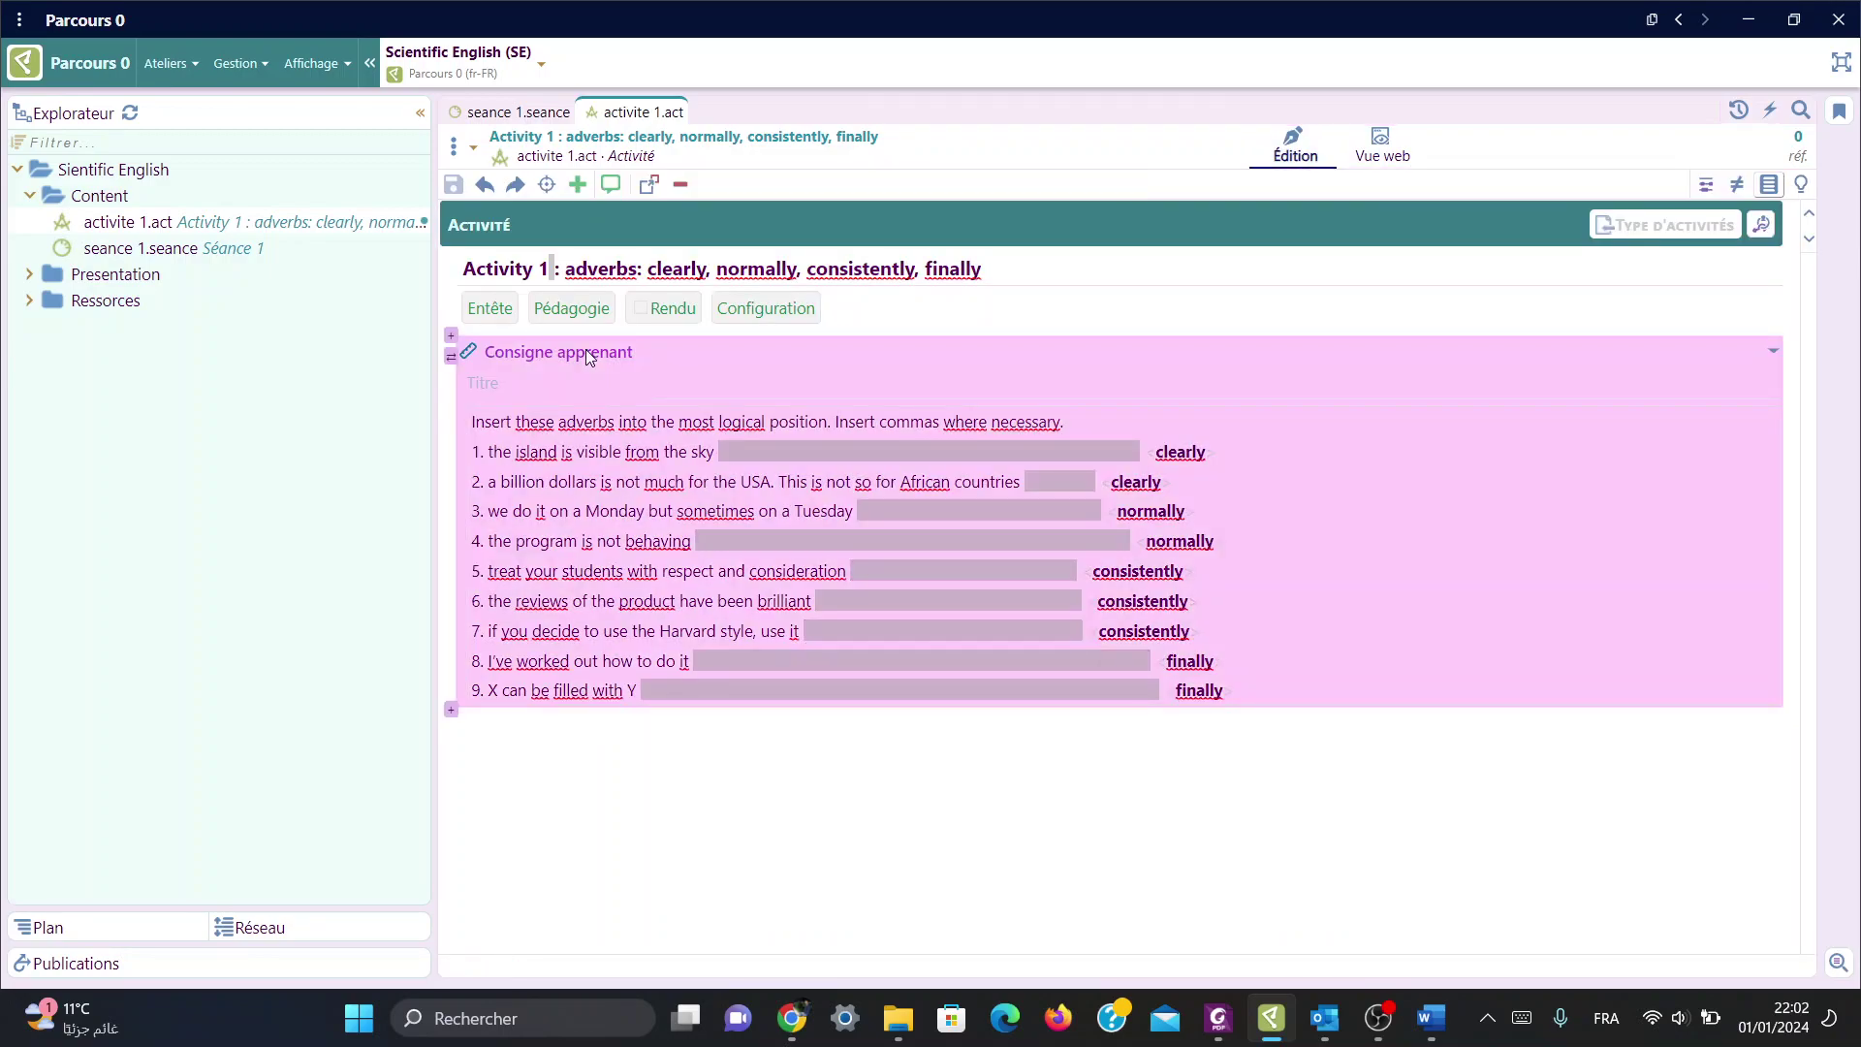
click(451, 710)
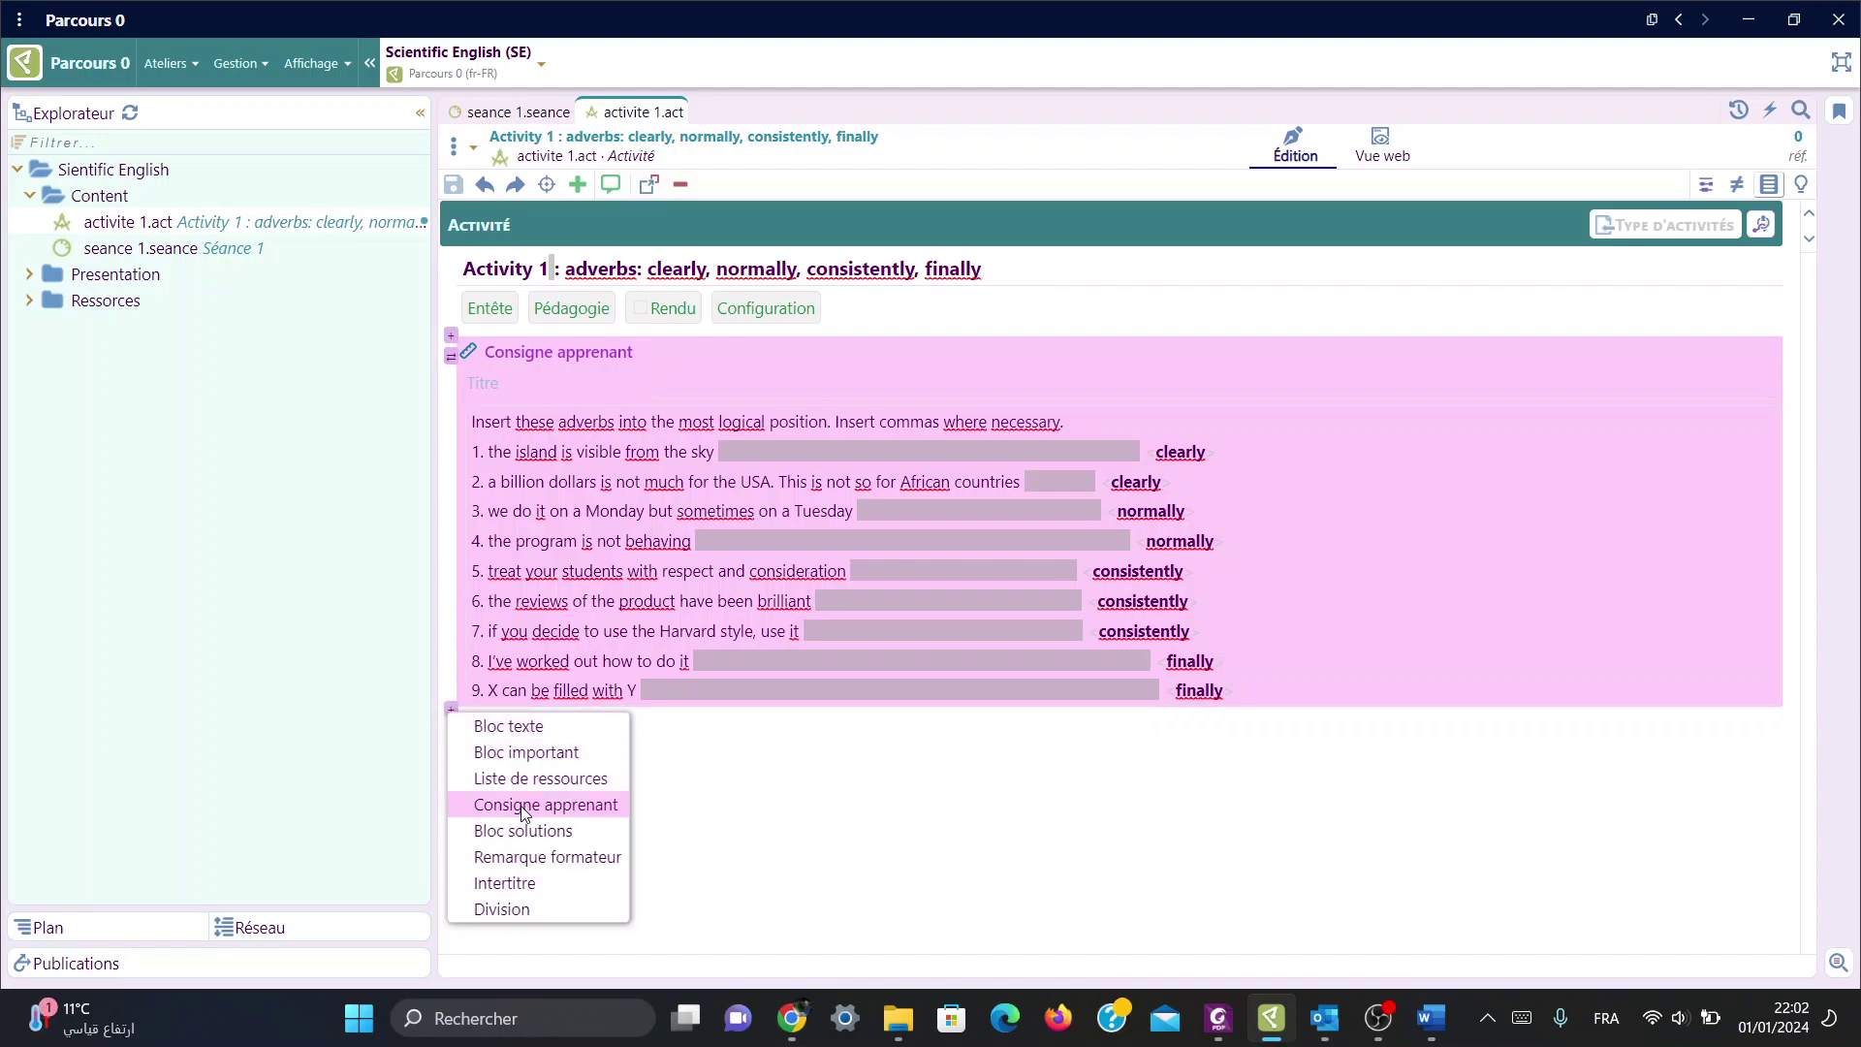
click(536, 839)
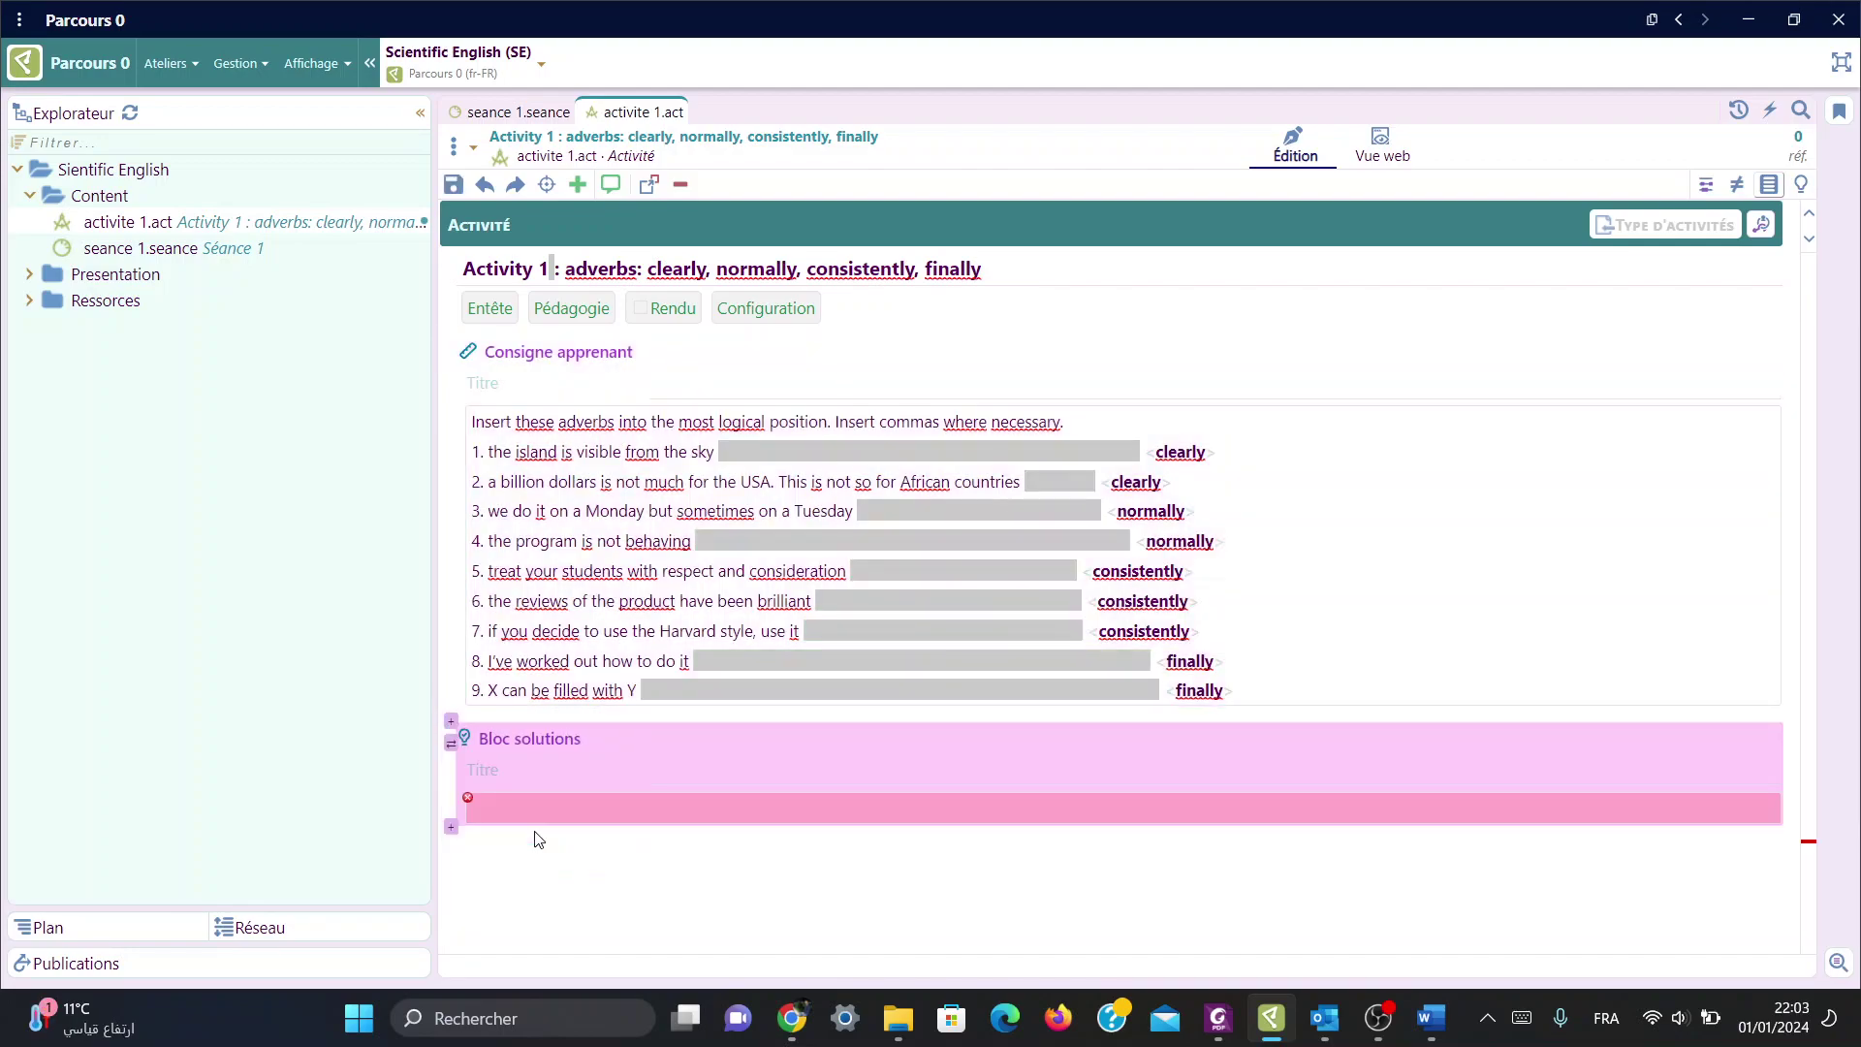
Step: Select the nine numbered sentences under the Word document's Solution heading for copying
click(1429, 1018)
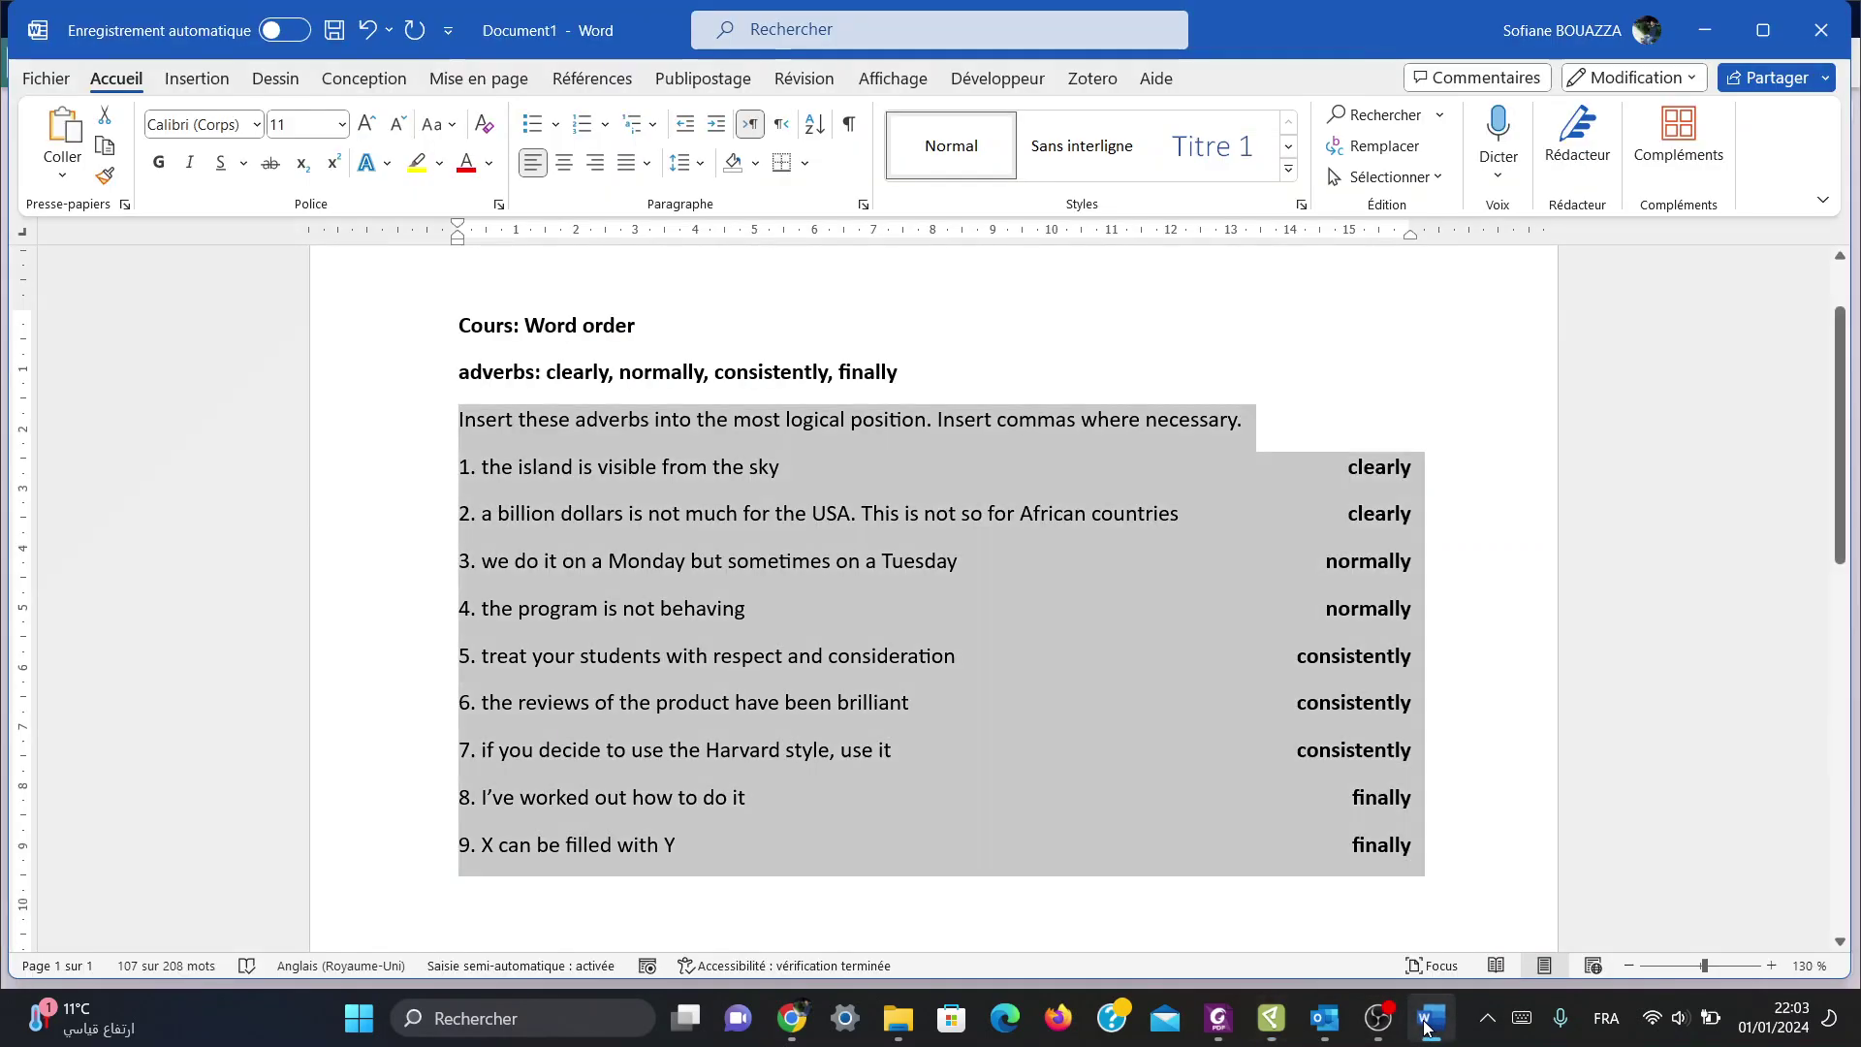
scroll(506, 517, down, 8)
scroll(506, 517, down, 2)
scroll(506, 517, down, 1)
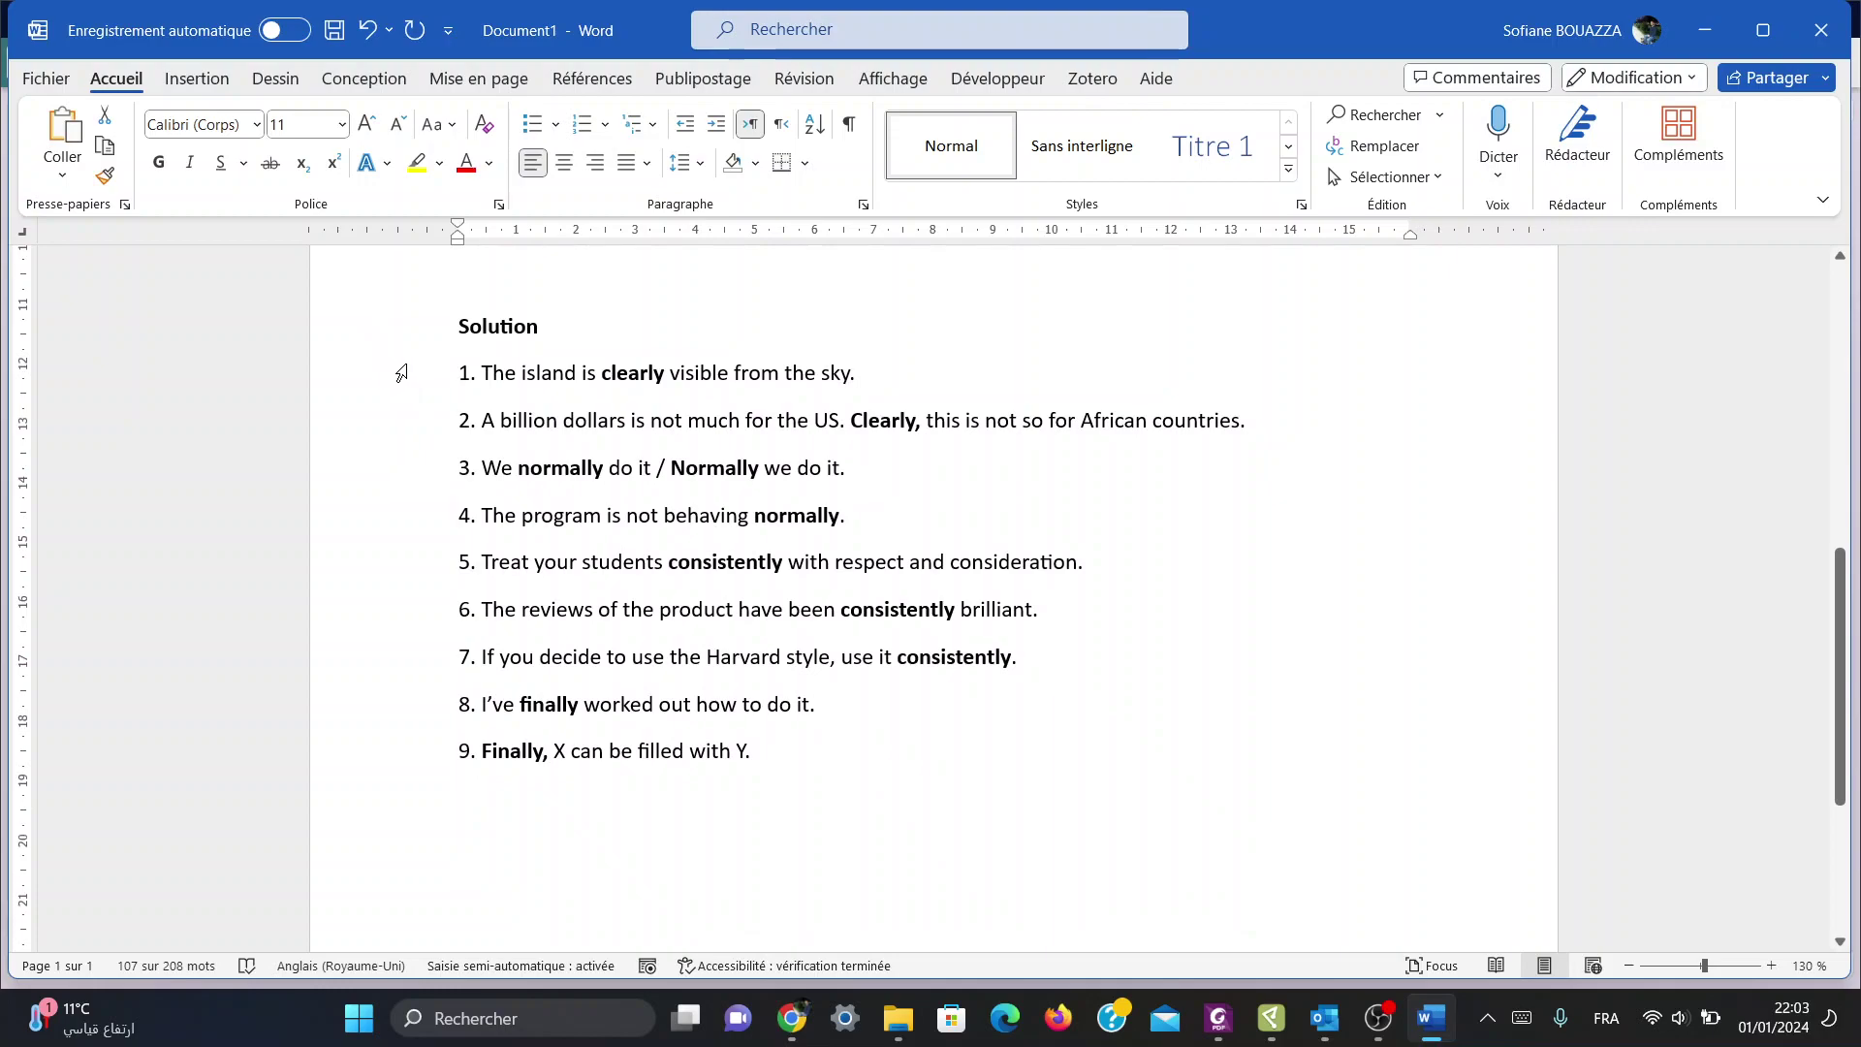
drag(407, 376, 405, 768)
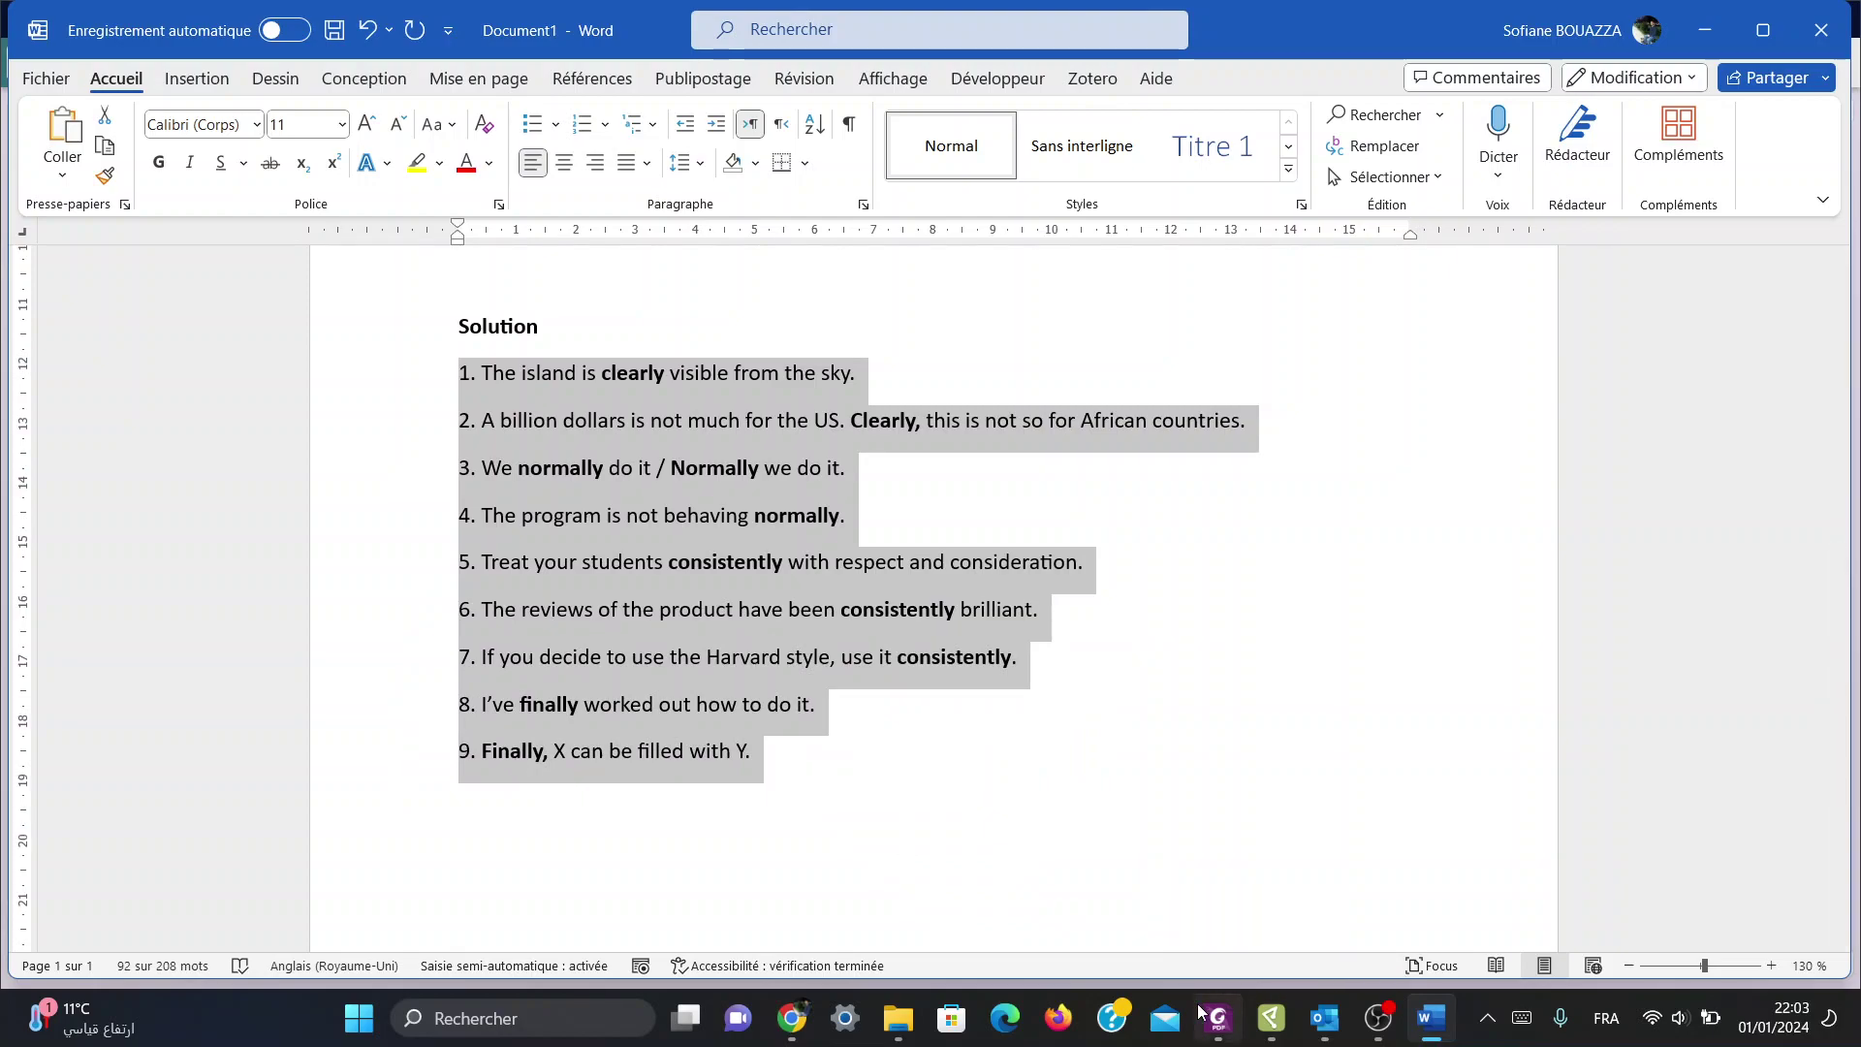
click(1271, 1018)
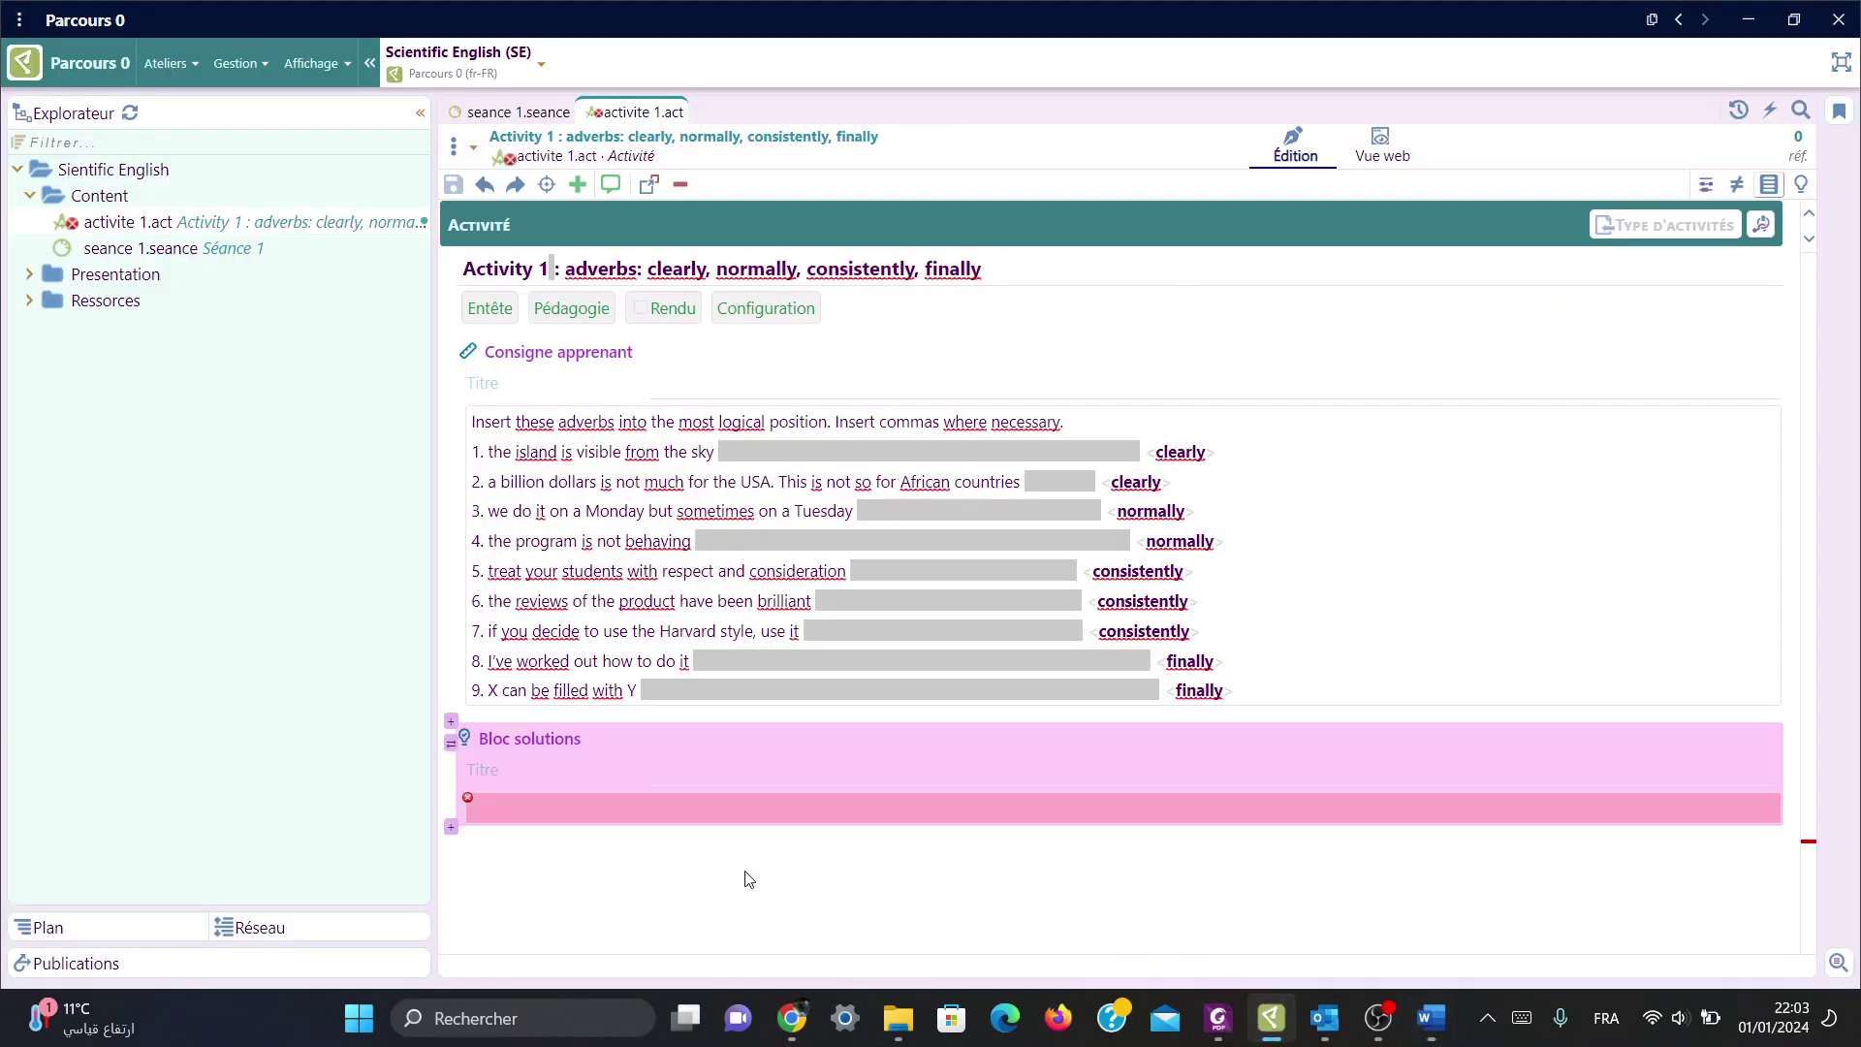
Step: Paste the nine solution sentences with bold adverbs into the Bloc solutions and save
click(671, 807)
key(ctrl+v)
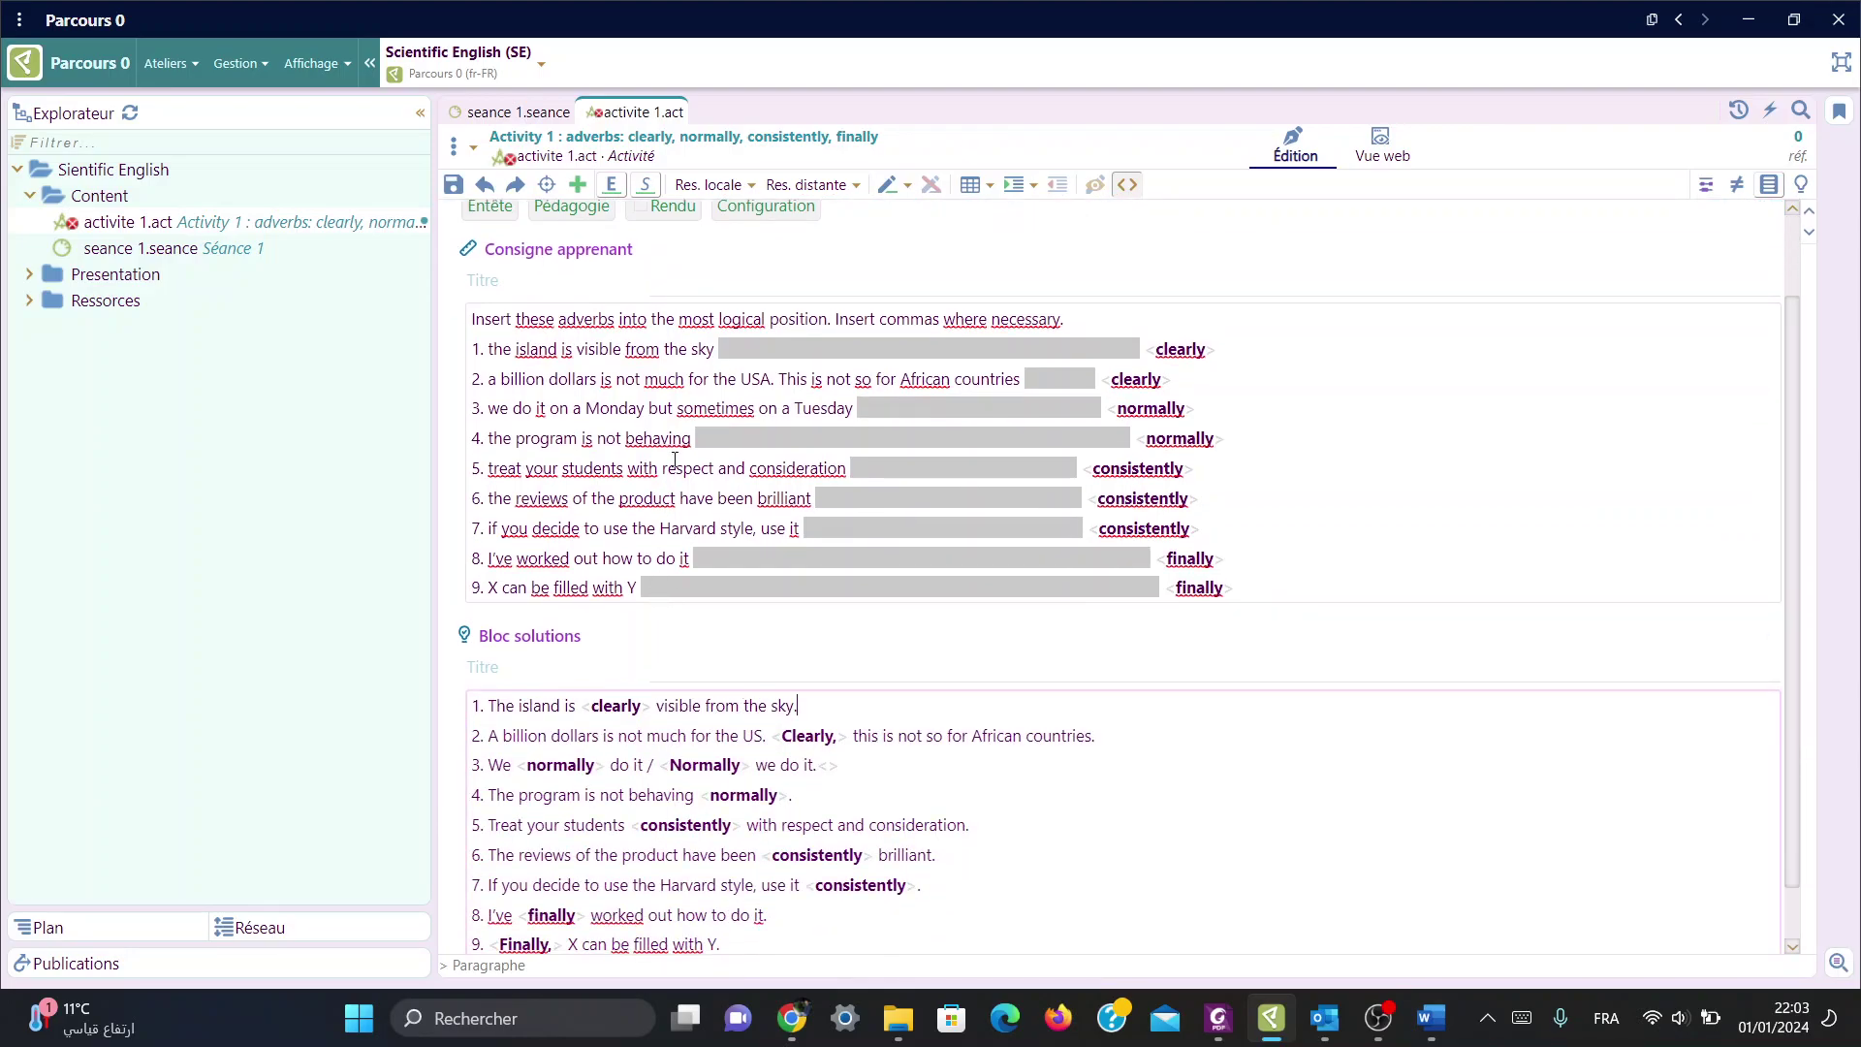
scroll(674, 459, up, 2)
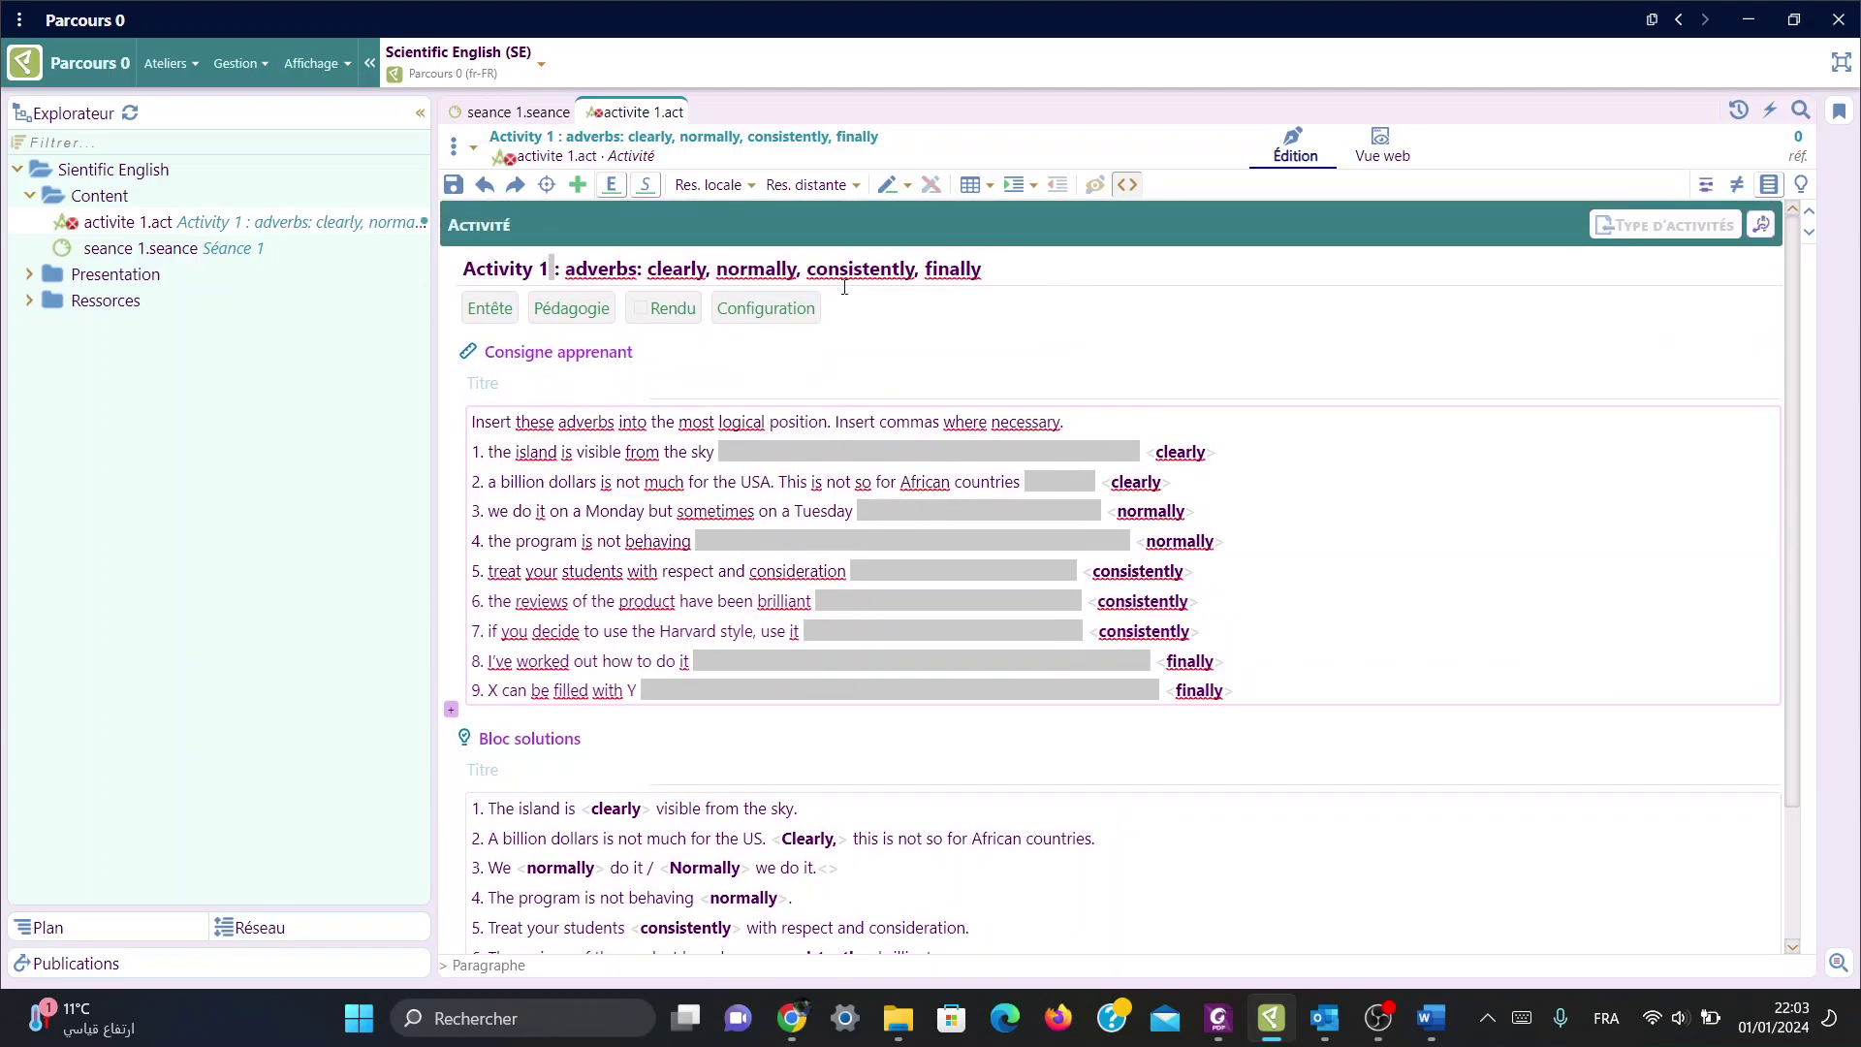
key(ctrl+s)
Step: Check the finished activity in Vue web, then return to Édition
scroll(647, 555, down, 3)
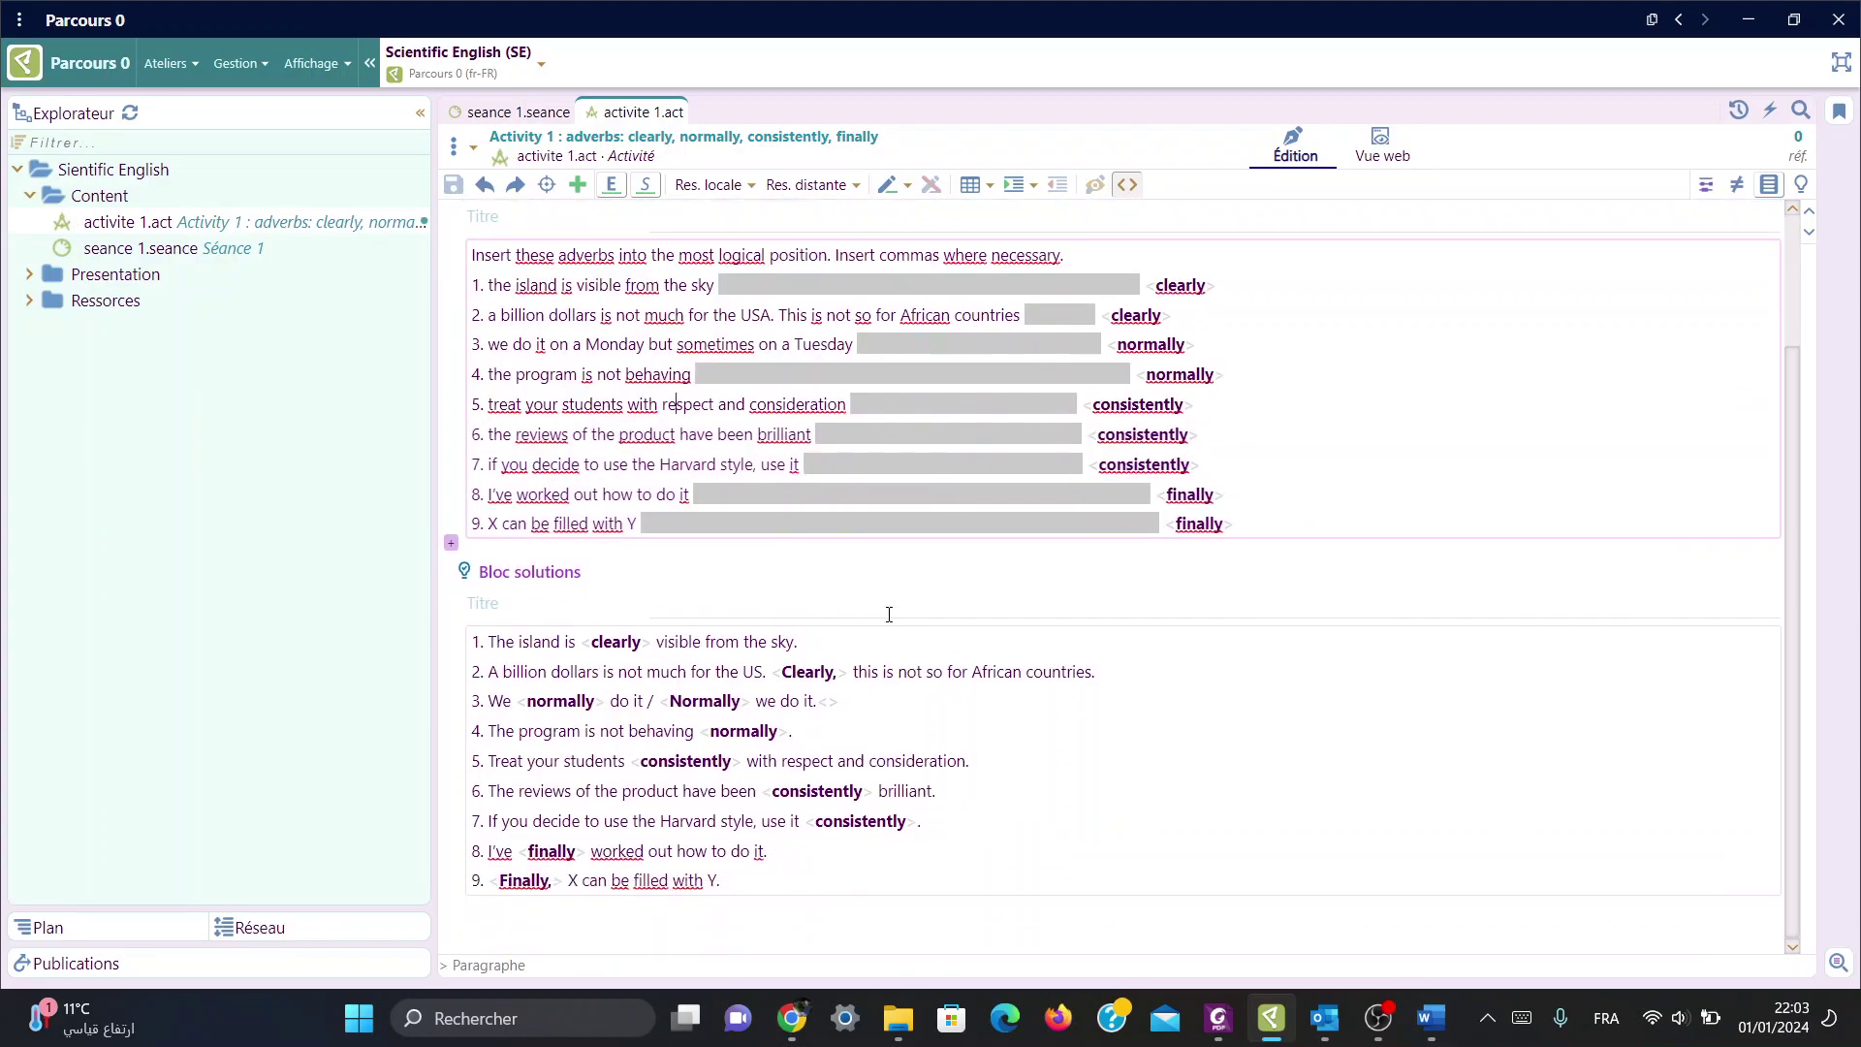
click(866, 641)
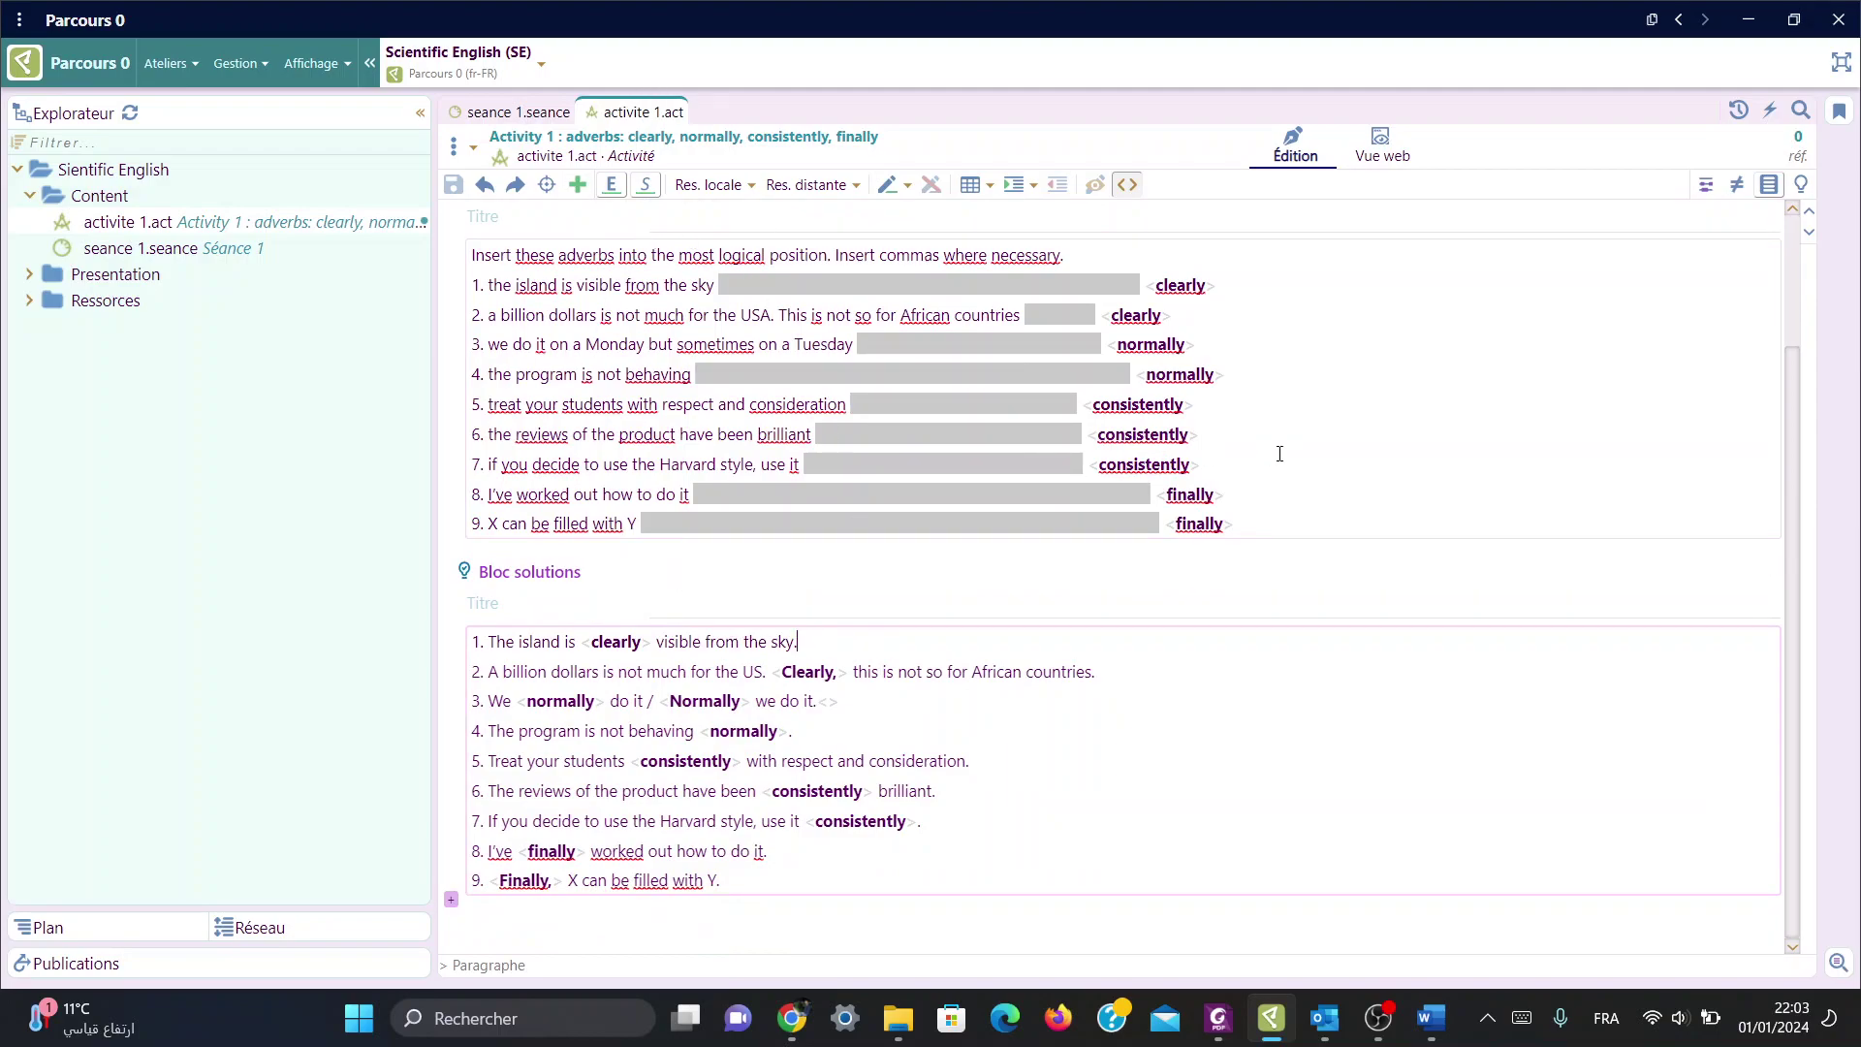
click(1200, 316)
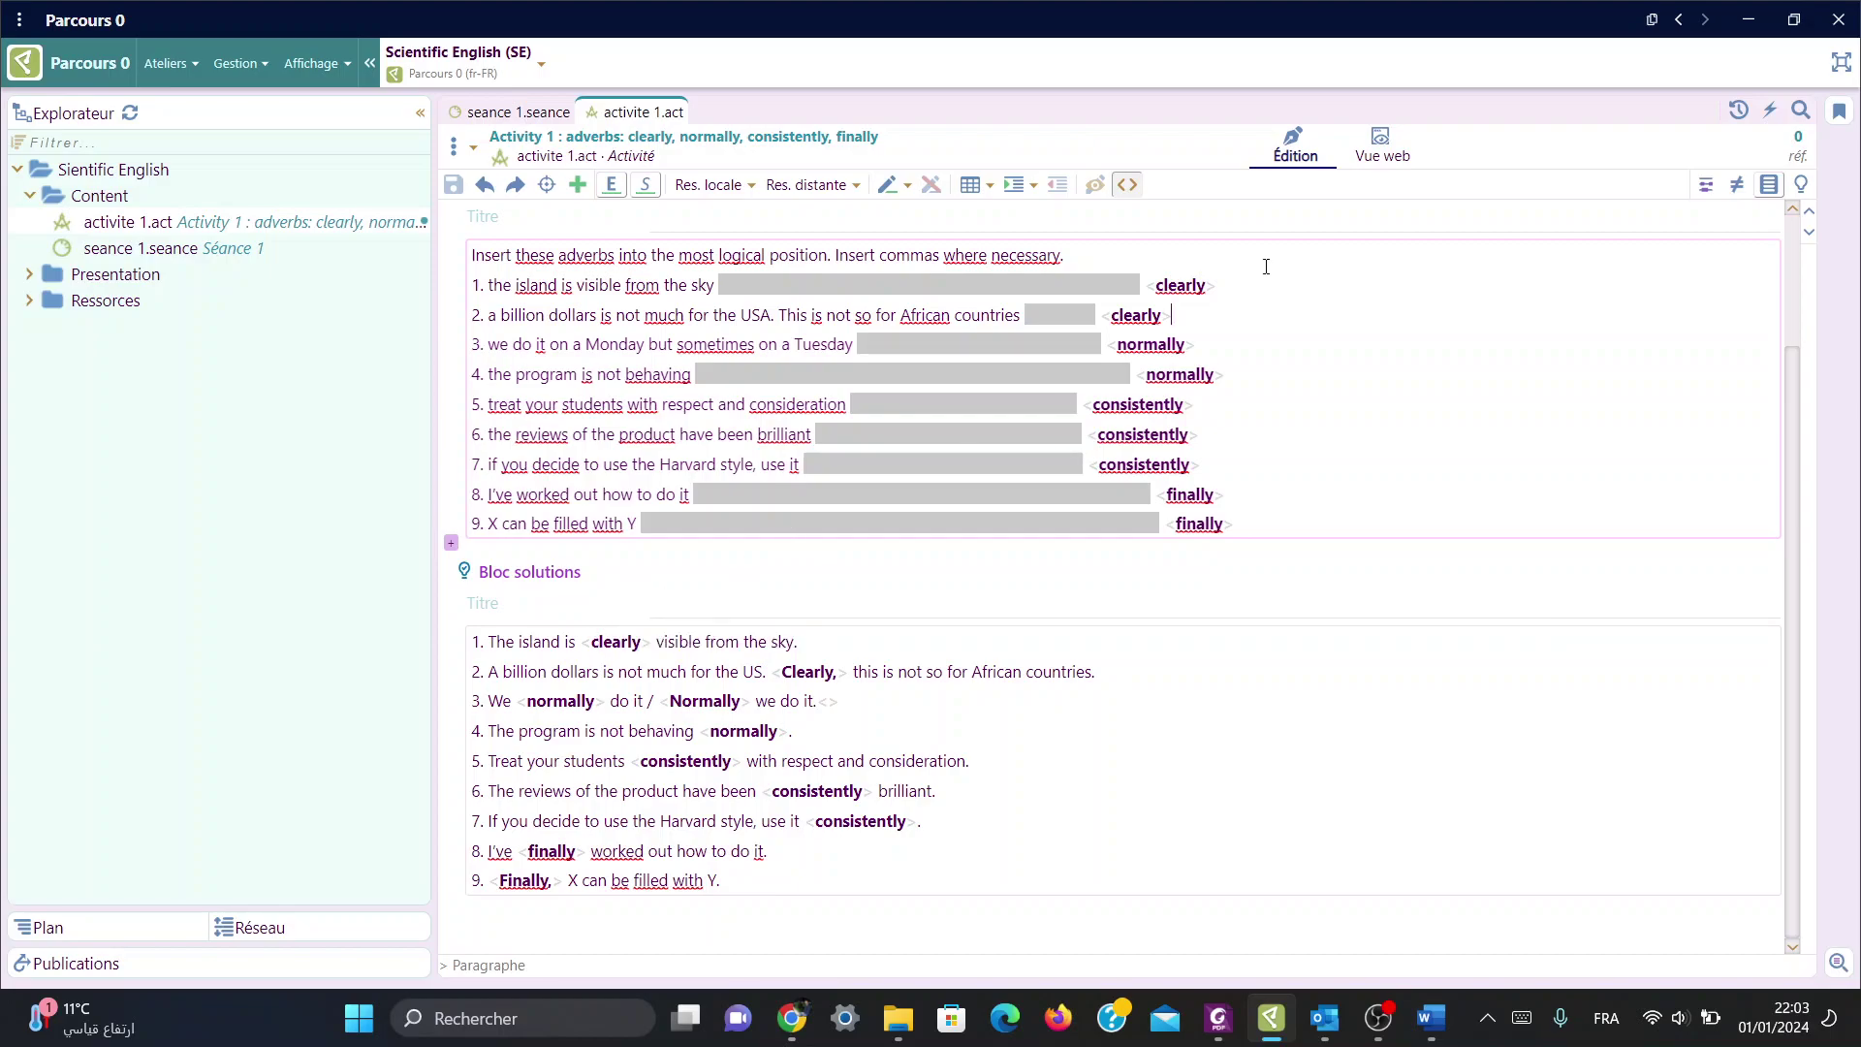
click(1381, 145)
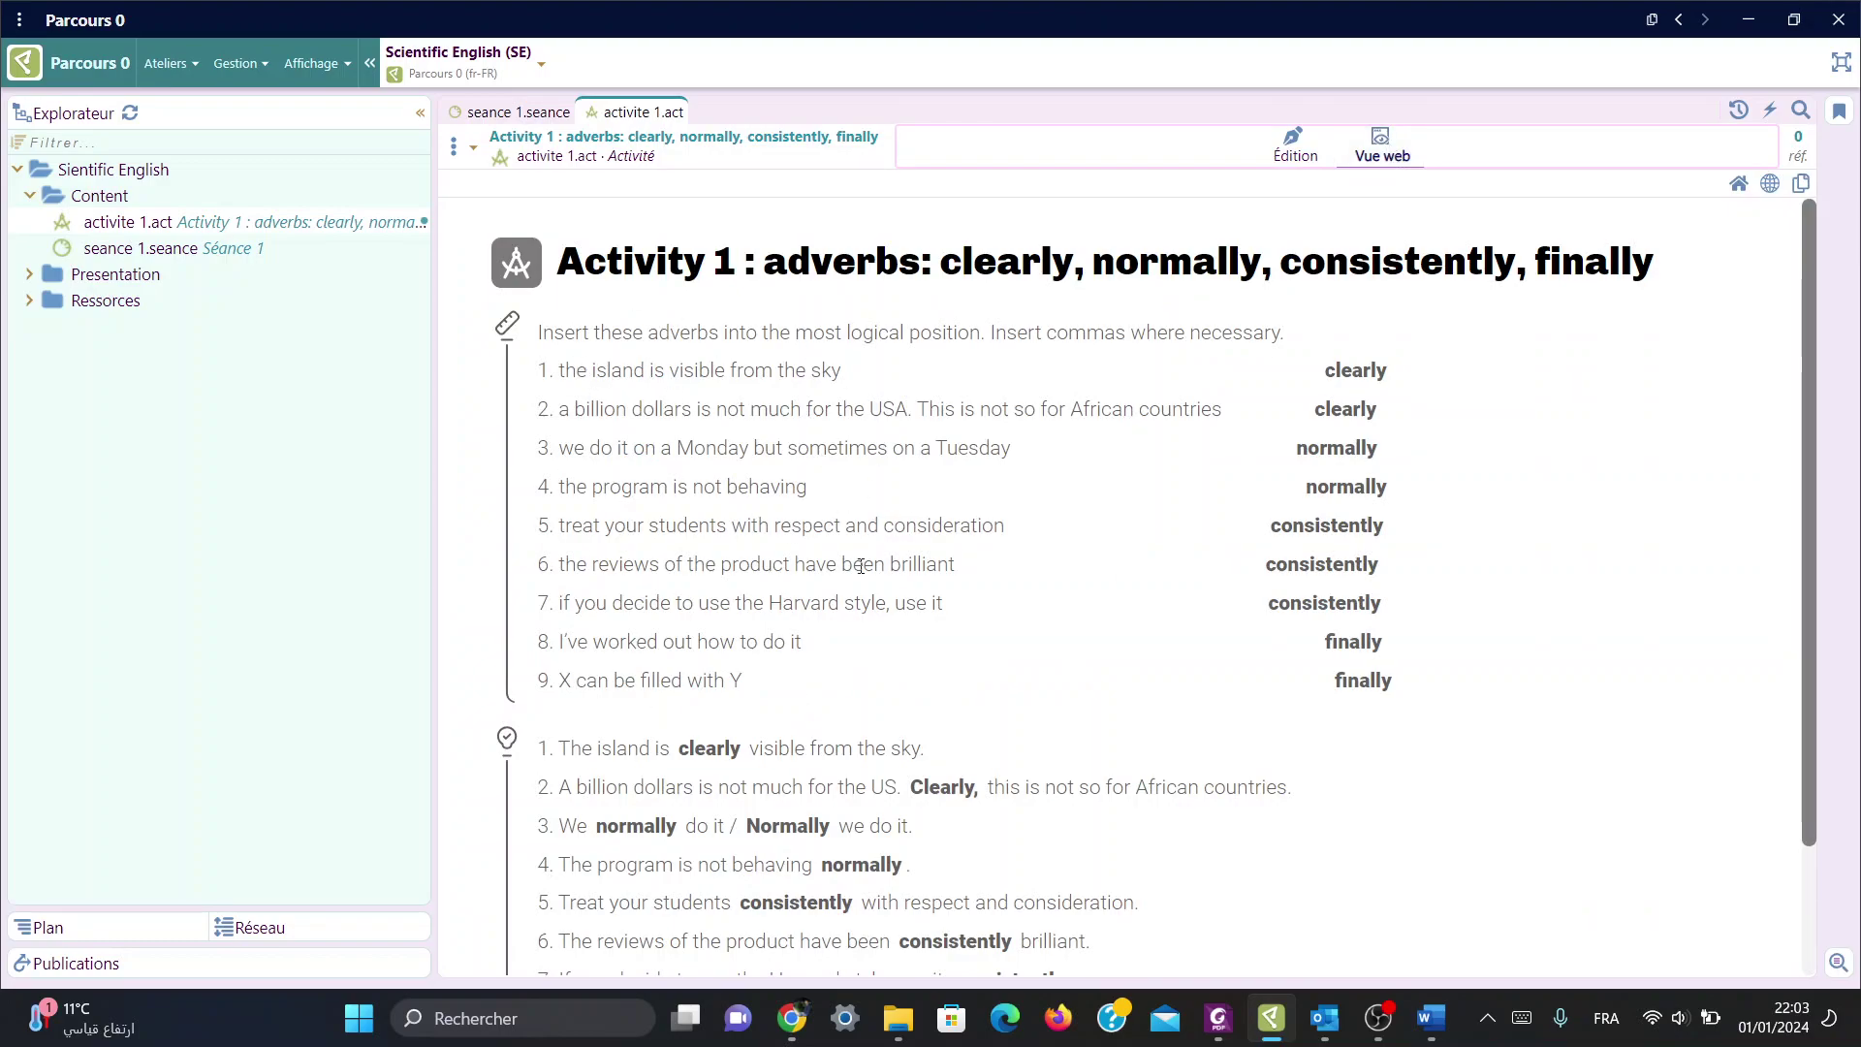
scroll(744, 630, down, 2)
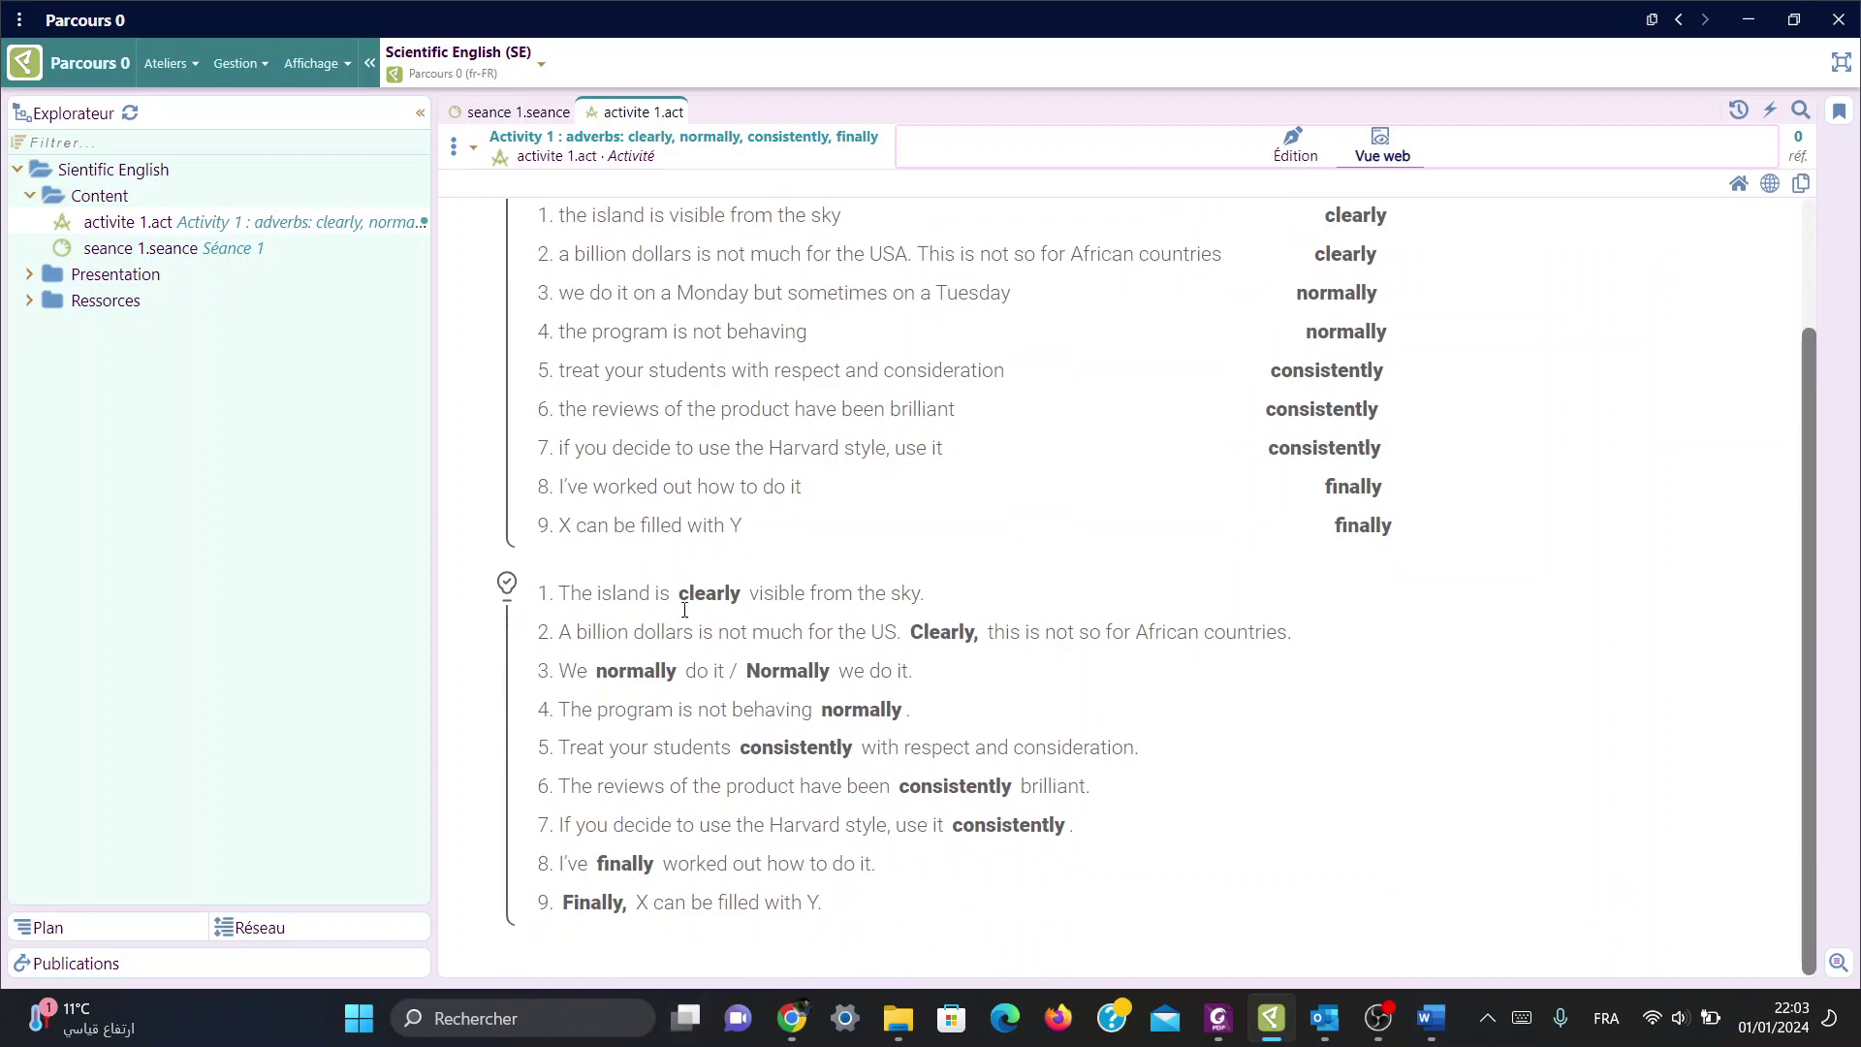
click(1296, 147)
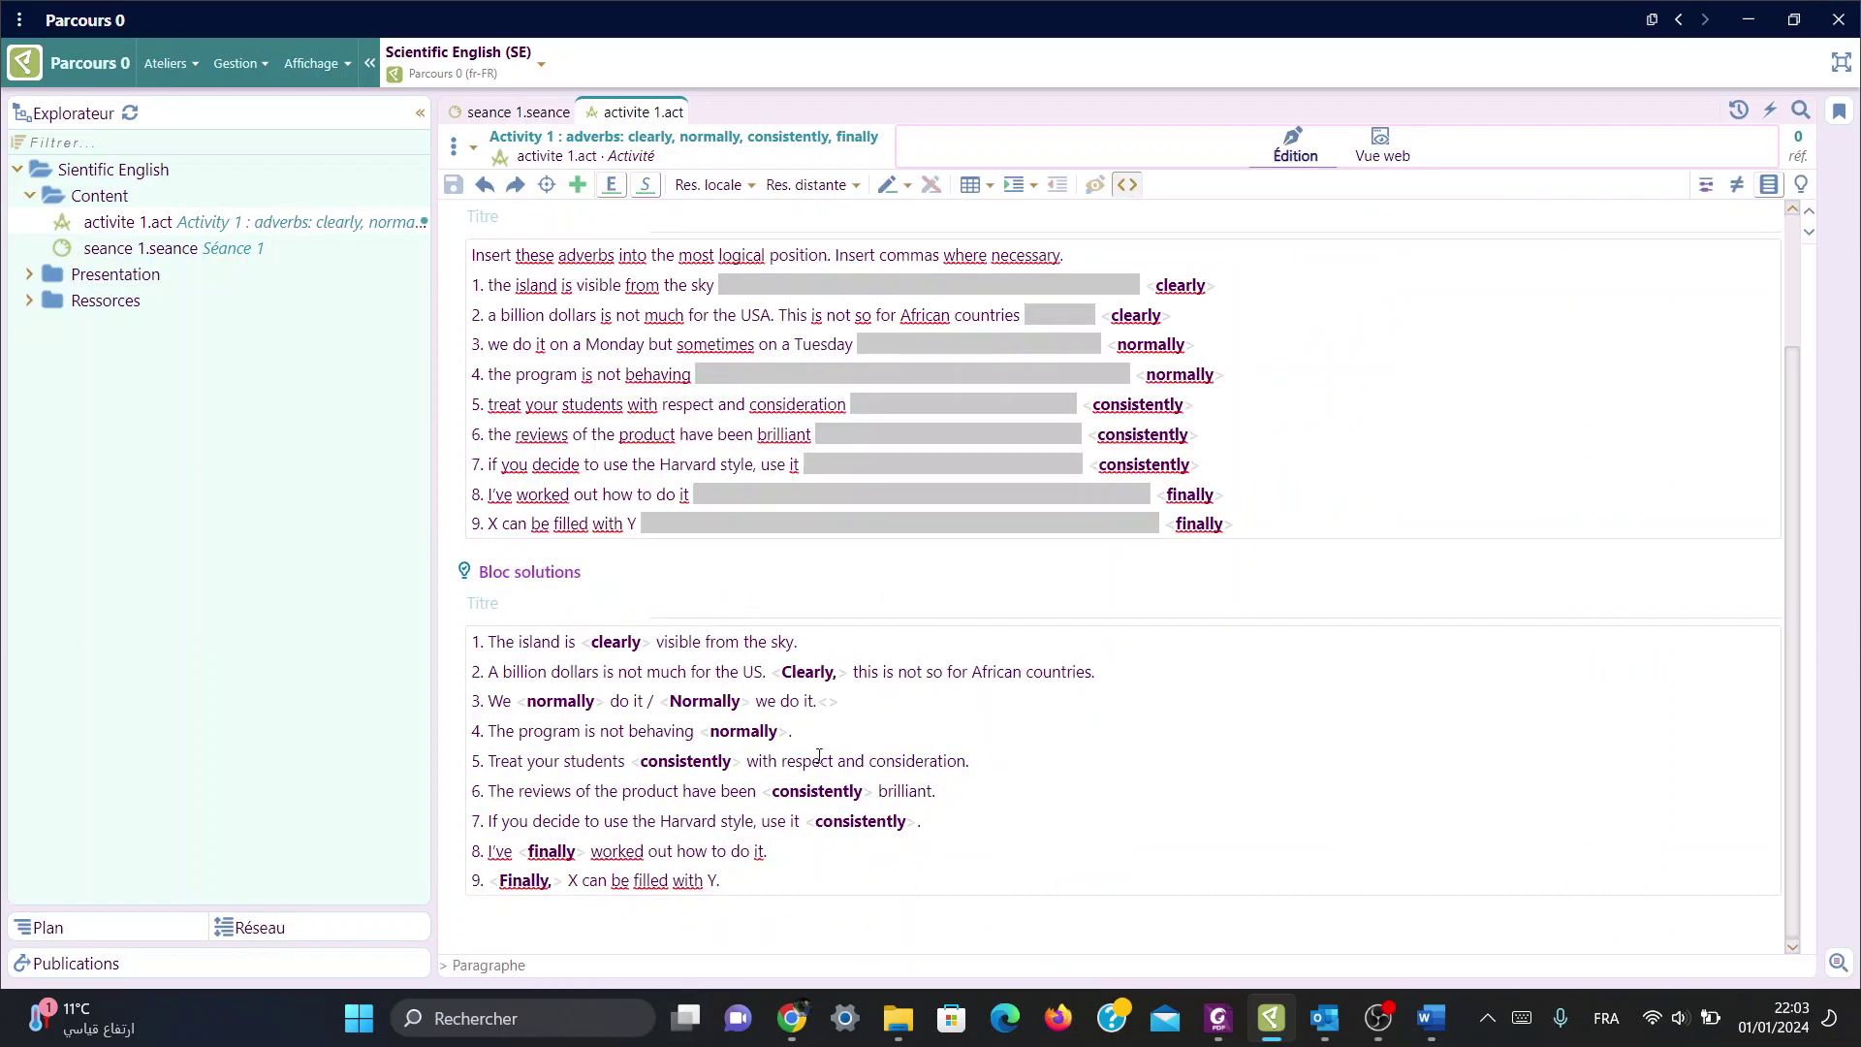
Step: Add a Remarque formateur reading 'Accompagner les étudiants dans la réalisation de l'activité' after the solutions, and save
click(615, 578)
click(451, 899)
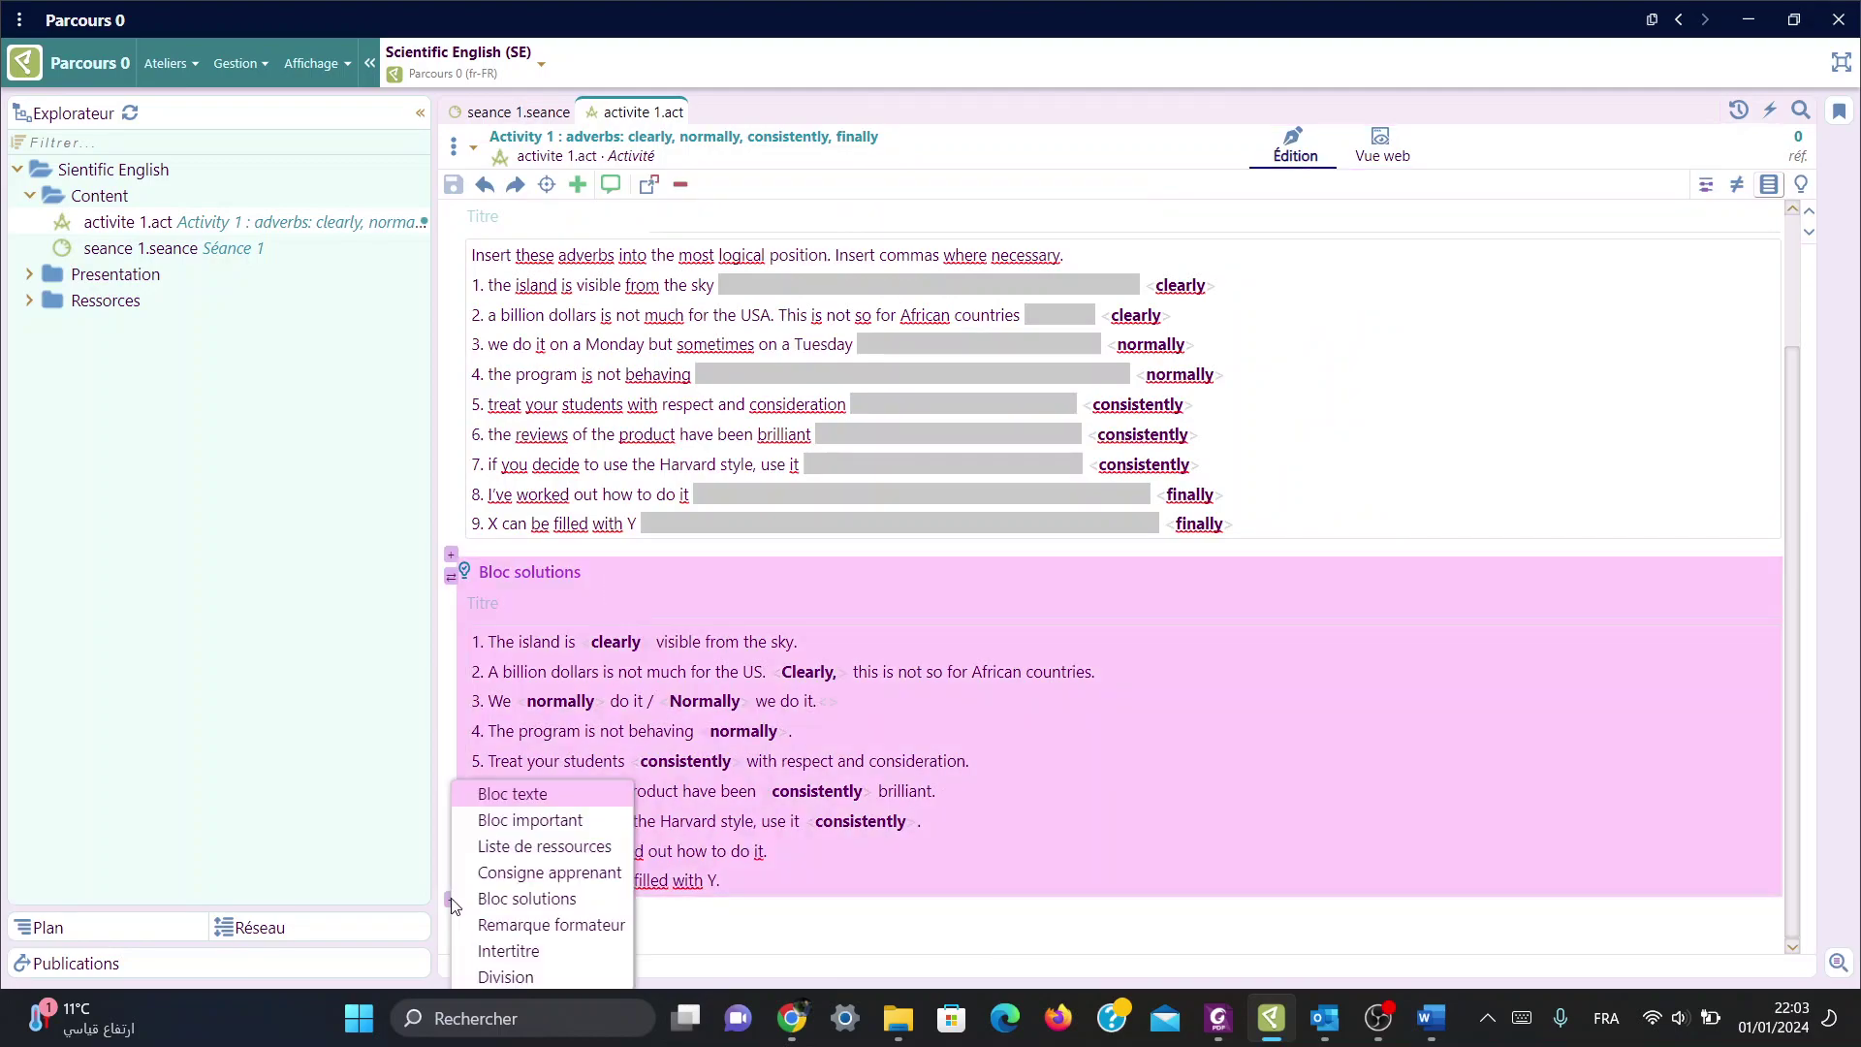
click(539, 926)
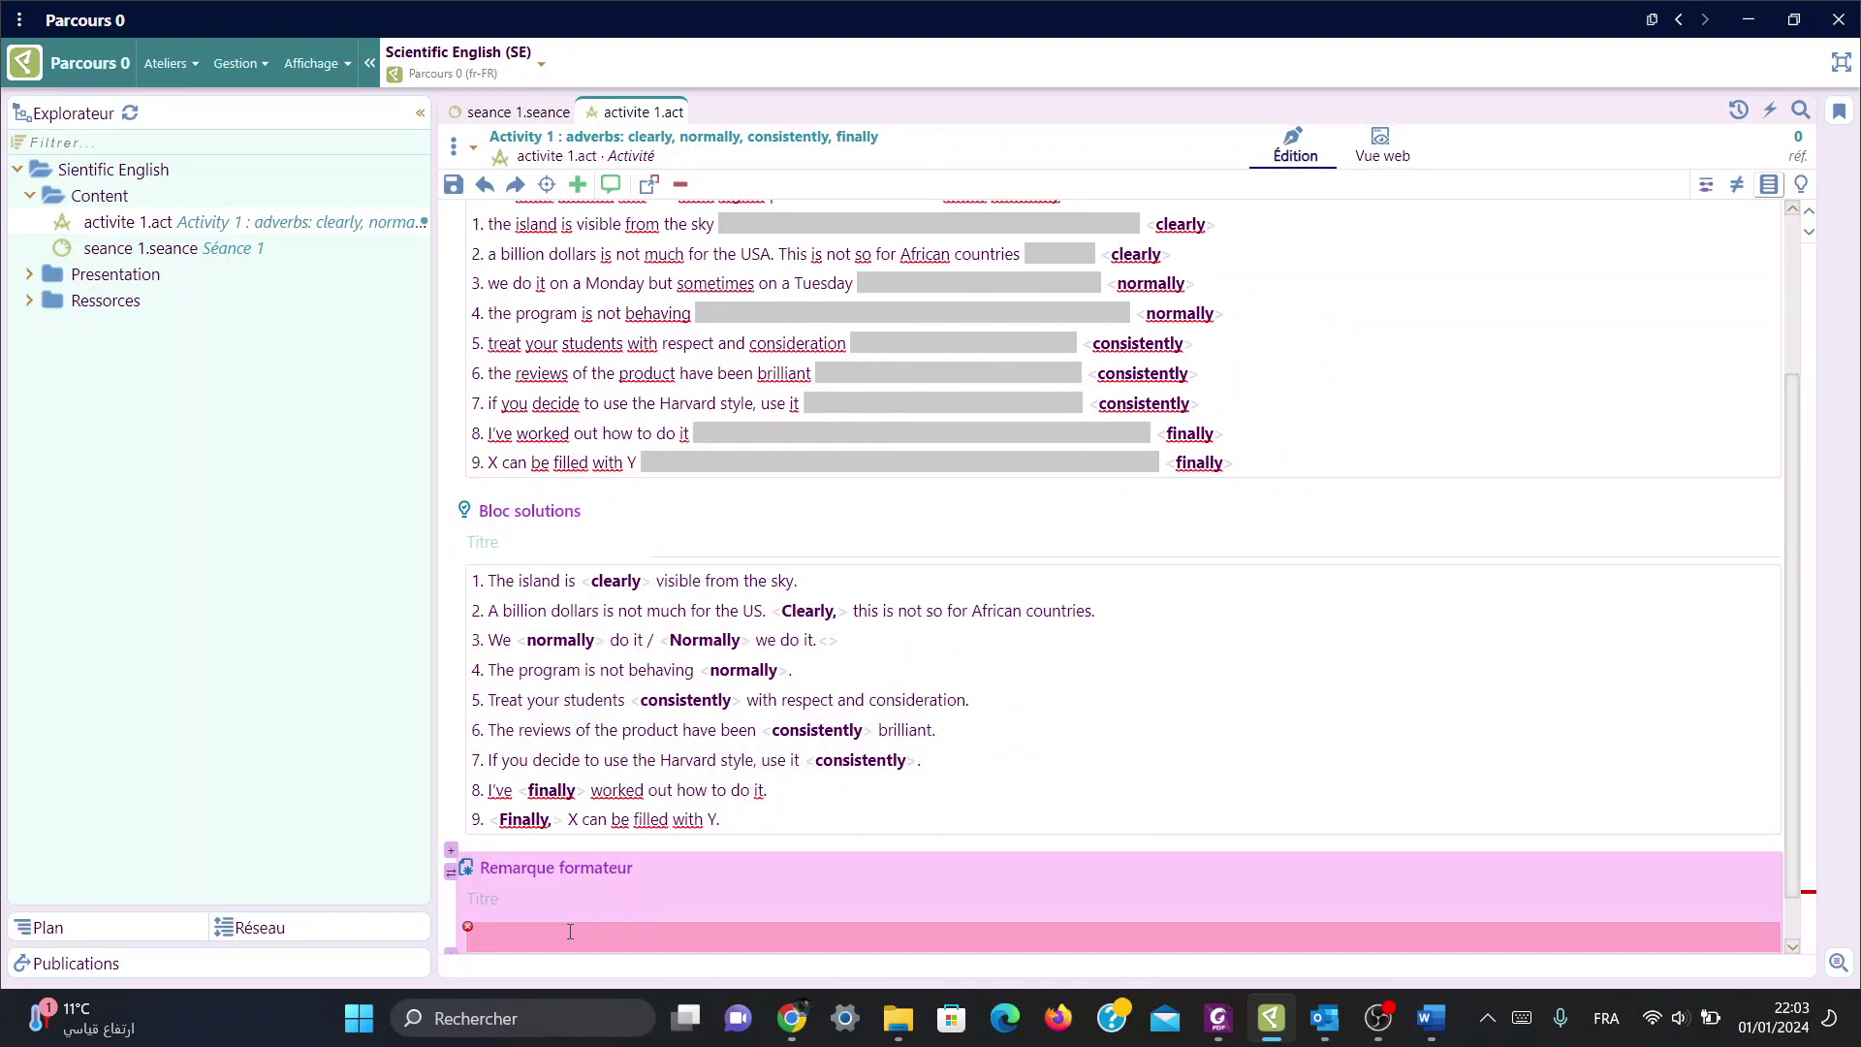
click(570, 931)
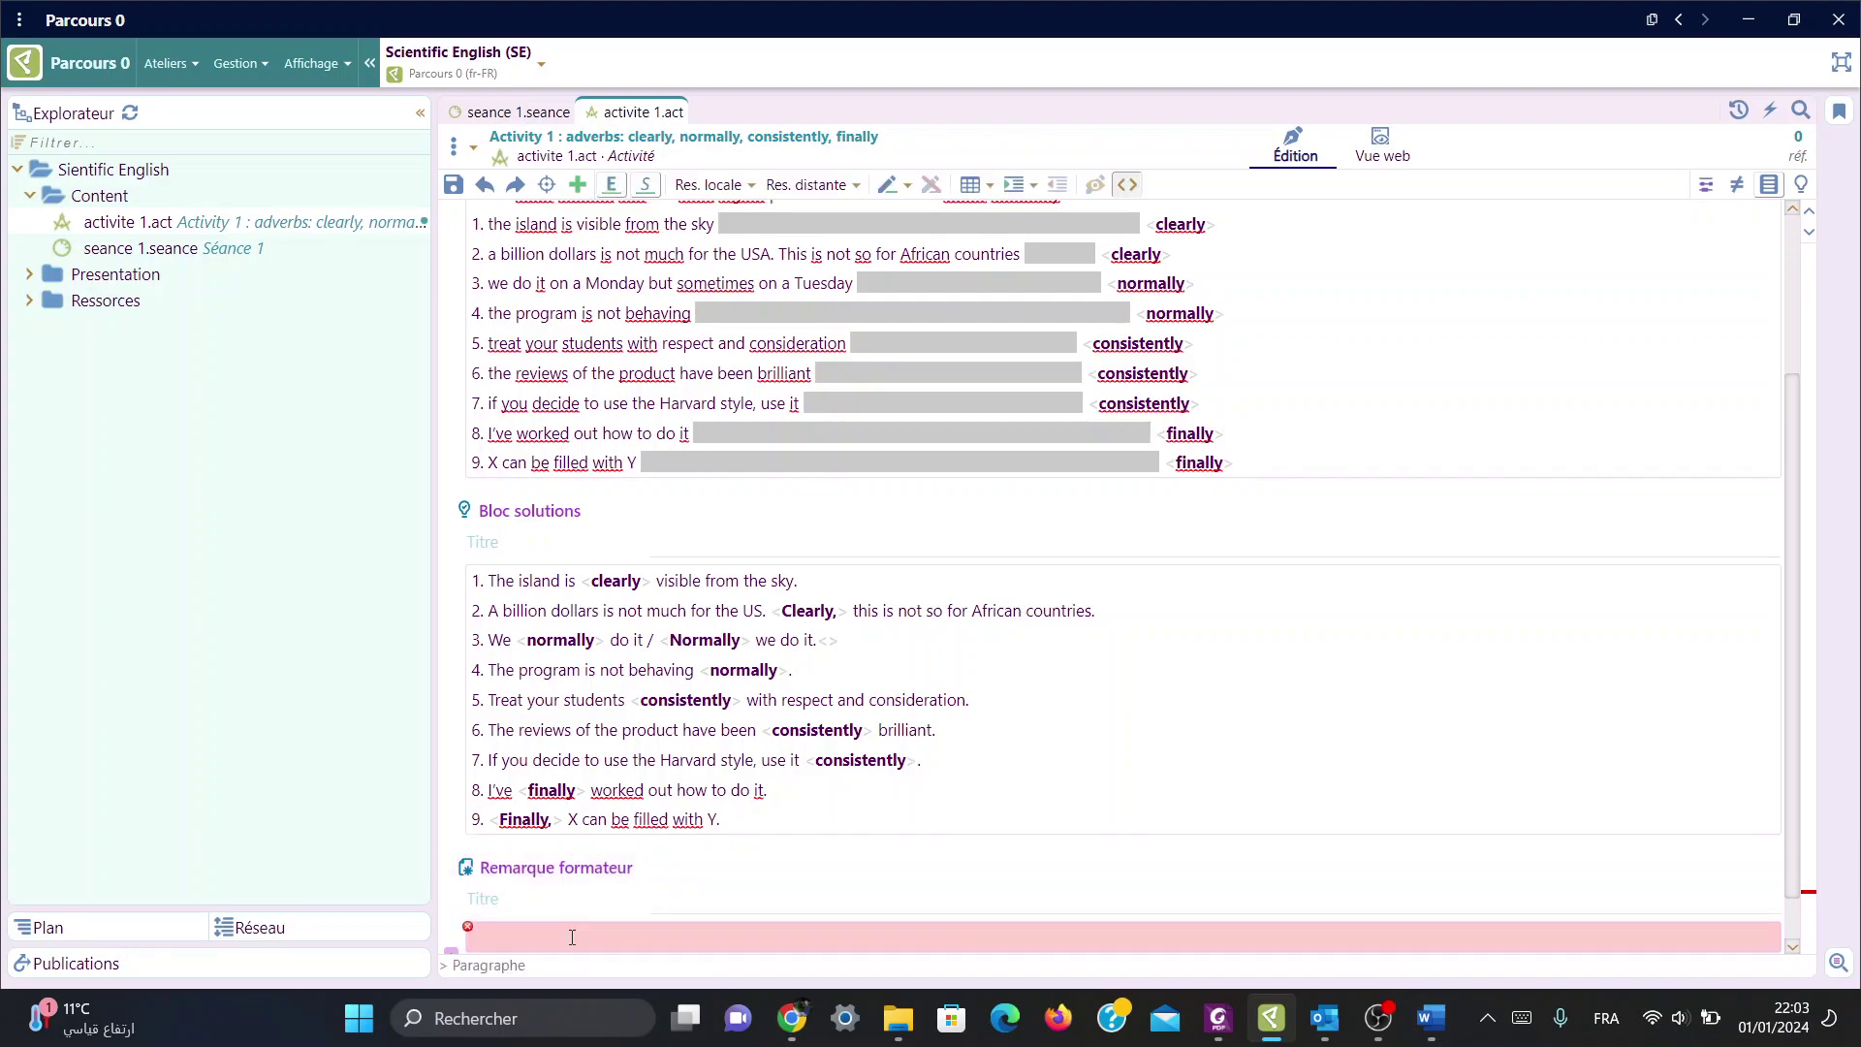
text(A)
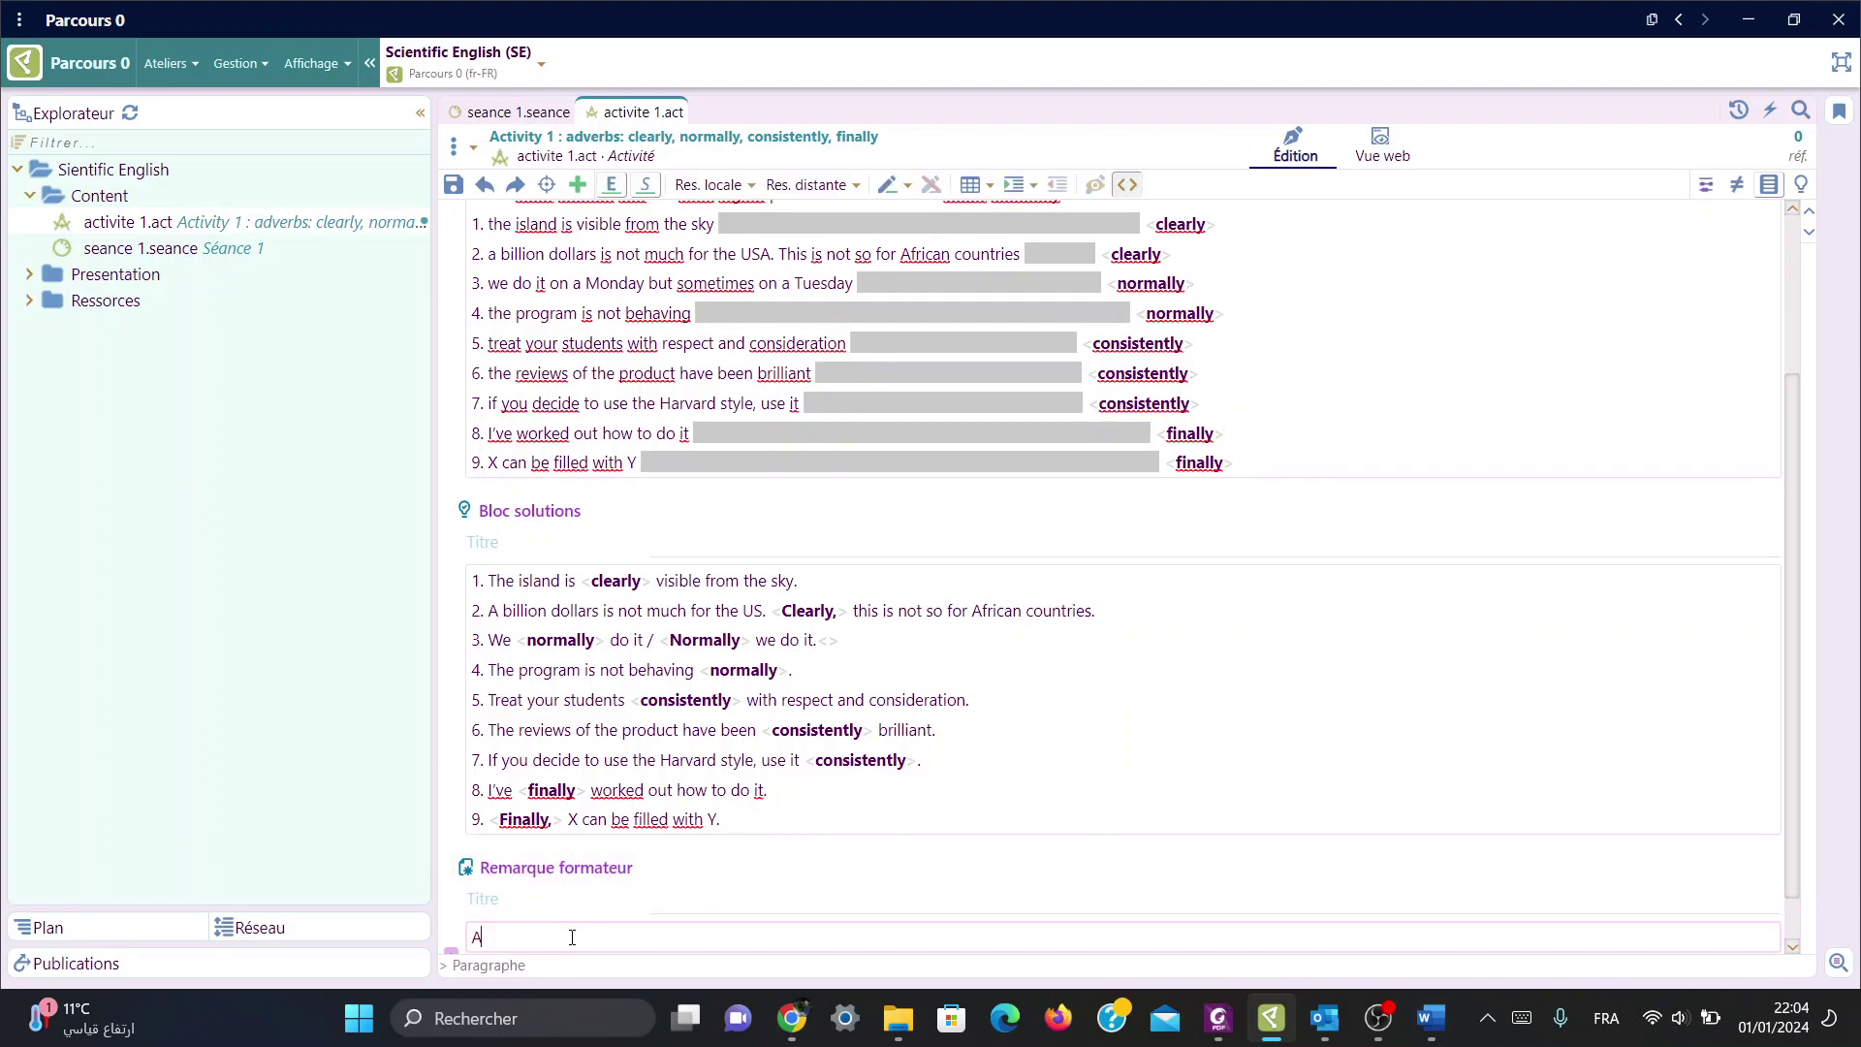
text(ccomp)
text(agne)
text(r )
text(les é)
text(tudia)
text(nts da)
text(ns la )
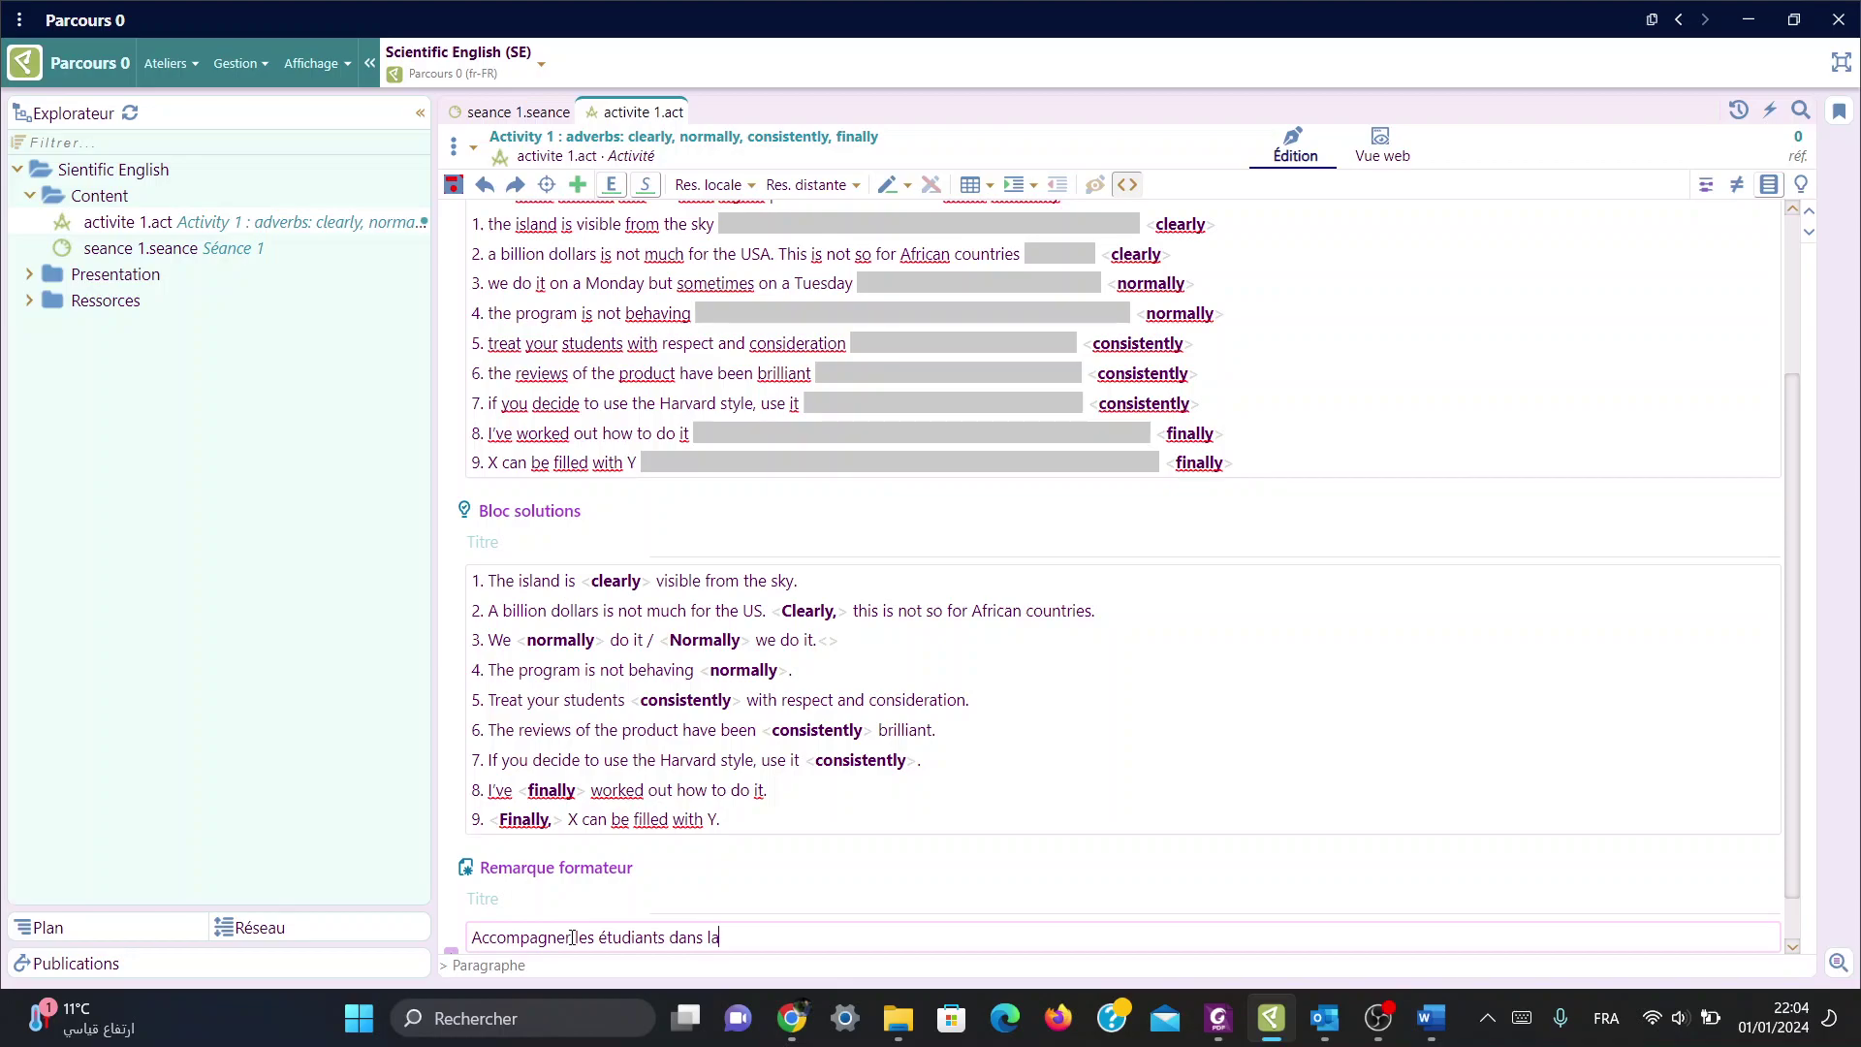
text(réali)
text(sation )
text(de l')
text(acti)
text(vité)
key(ctrl+s)
click(820, 782)
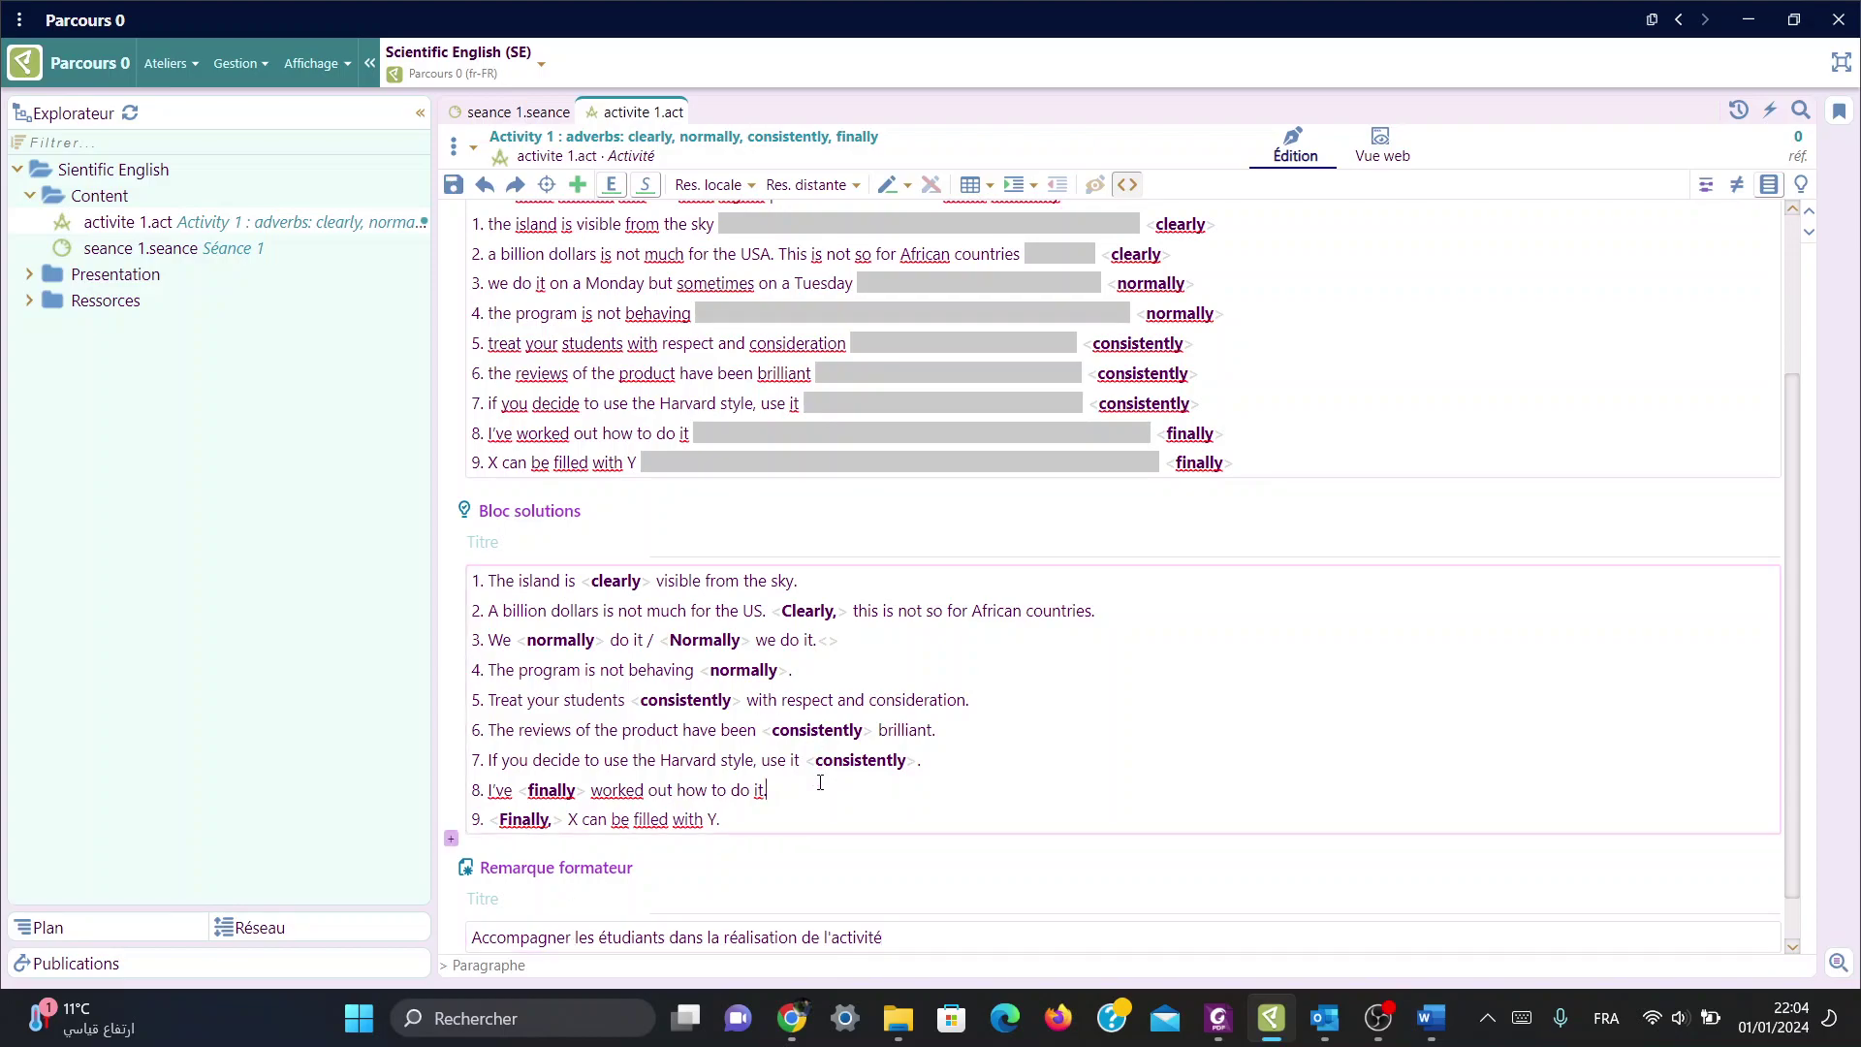
scroll(820, 782, up, 3)
key(ctrl+s)
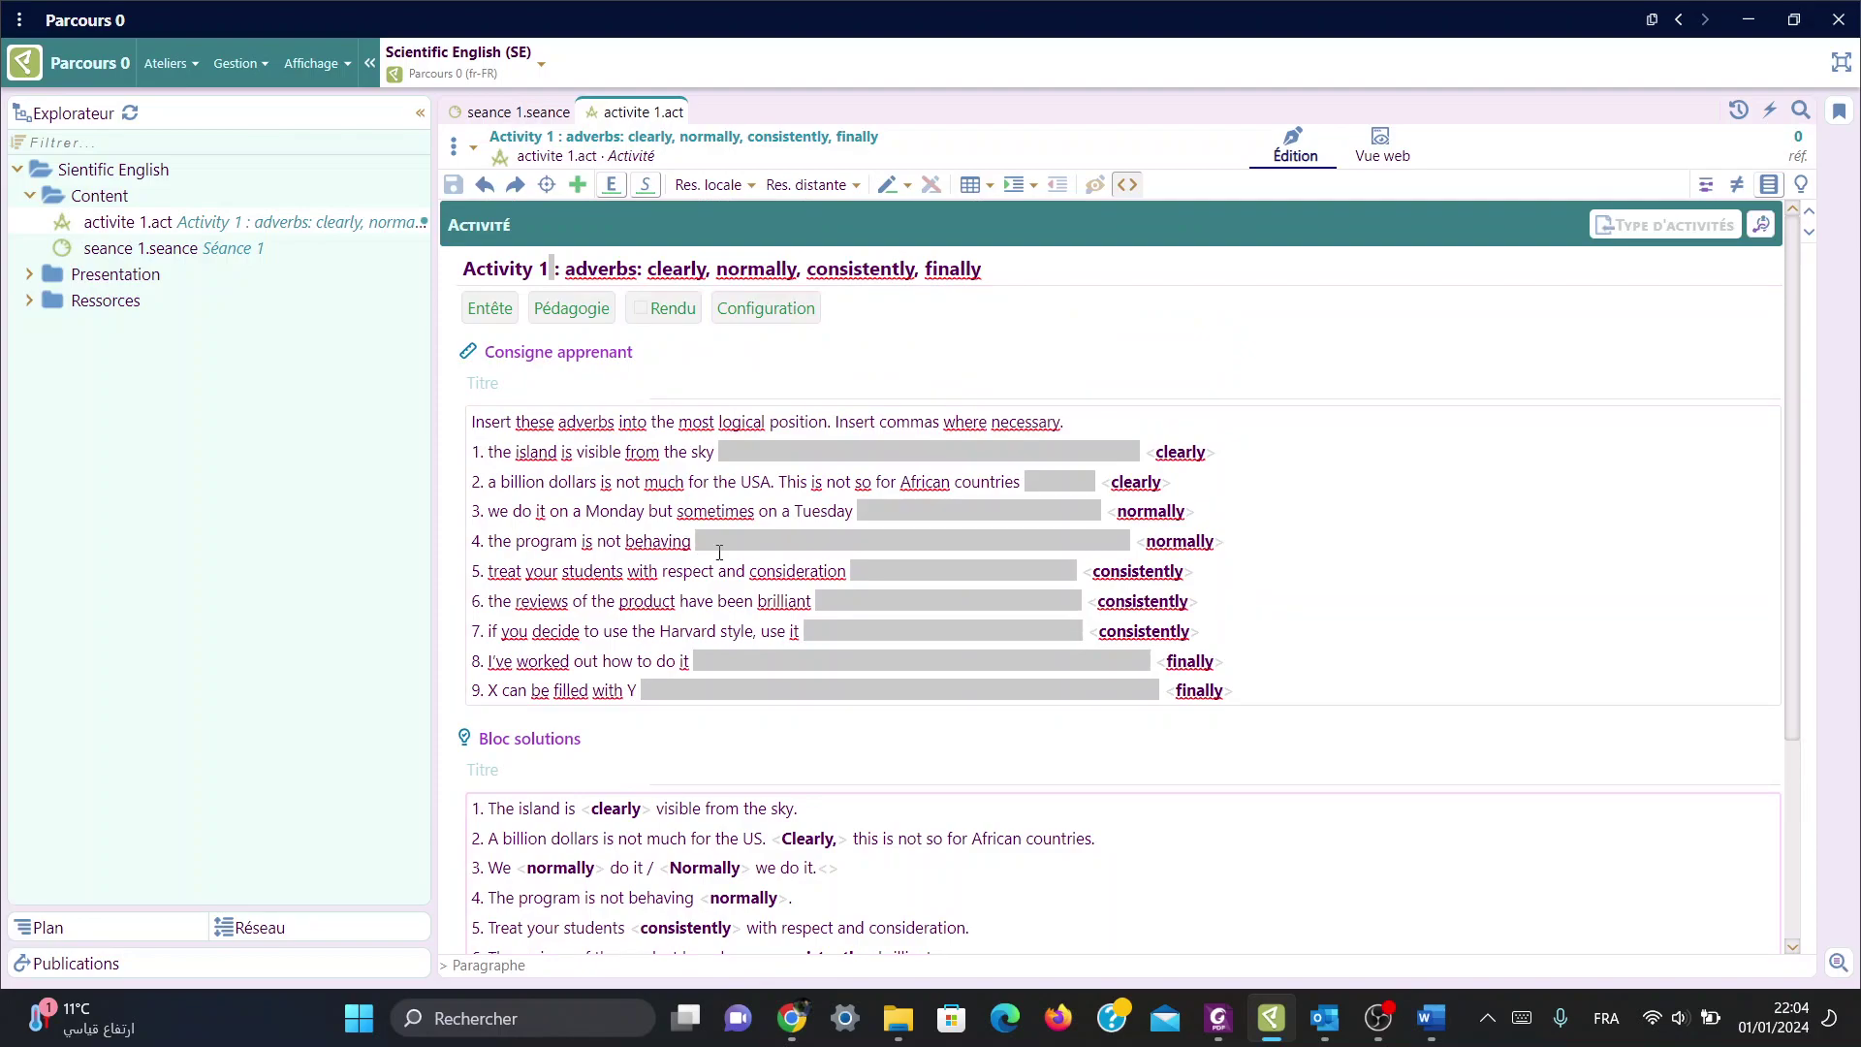
Step: Write 'At the end of this activity you will be able to :' in the Objectifs field
click(489, 308)
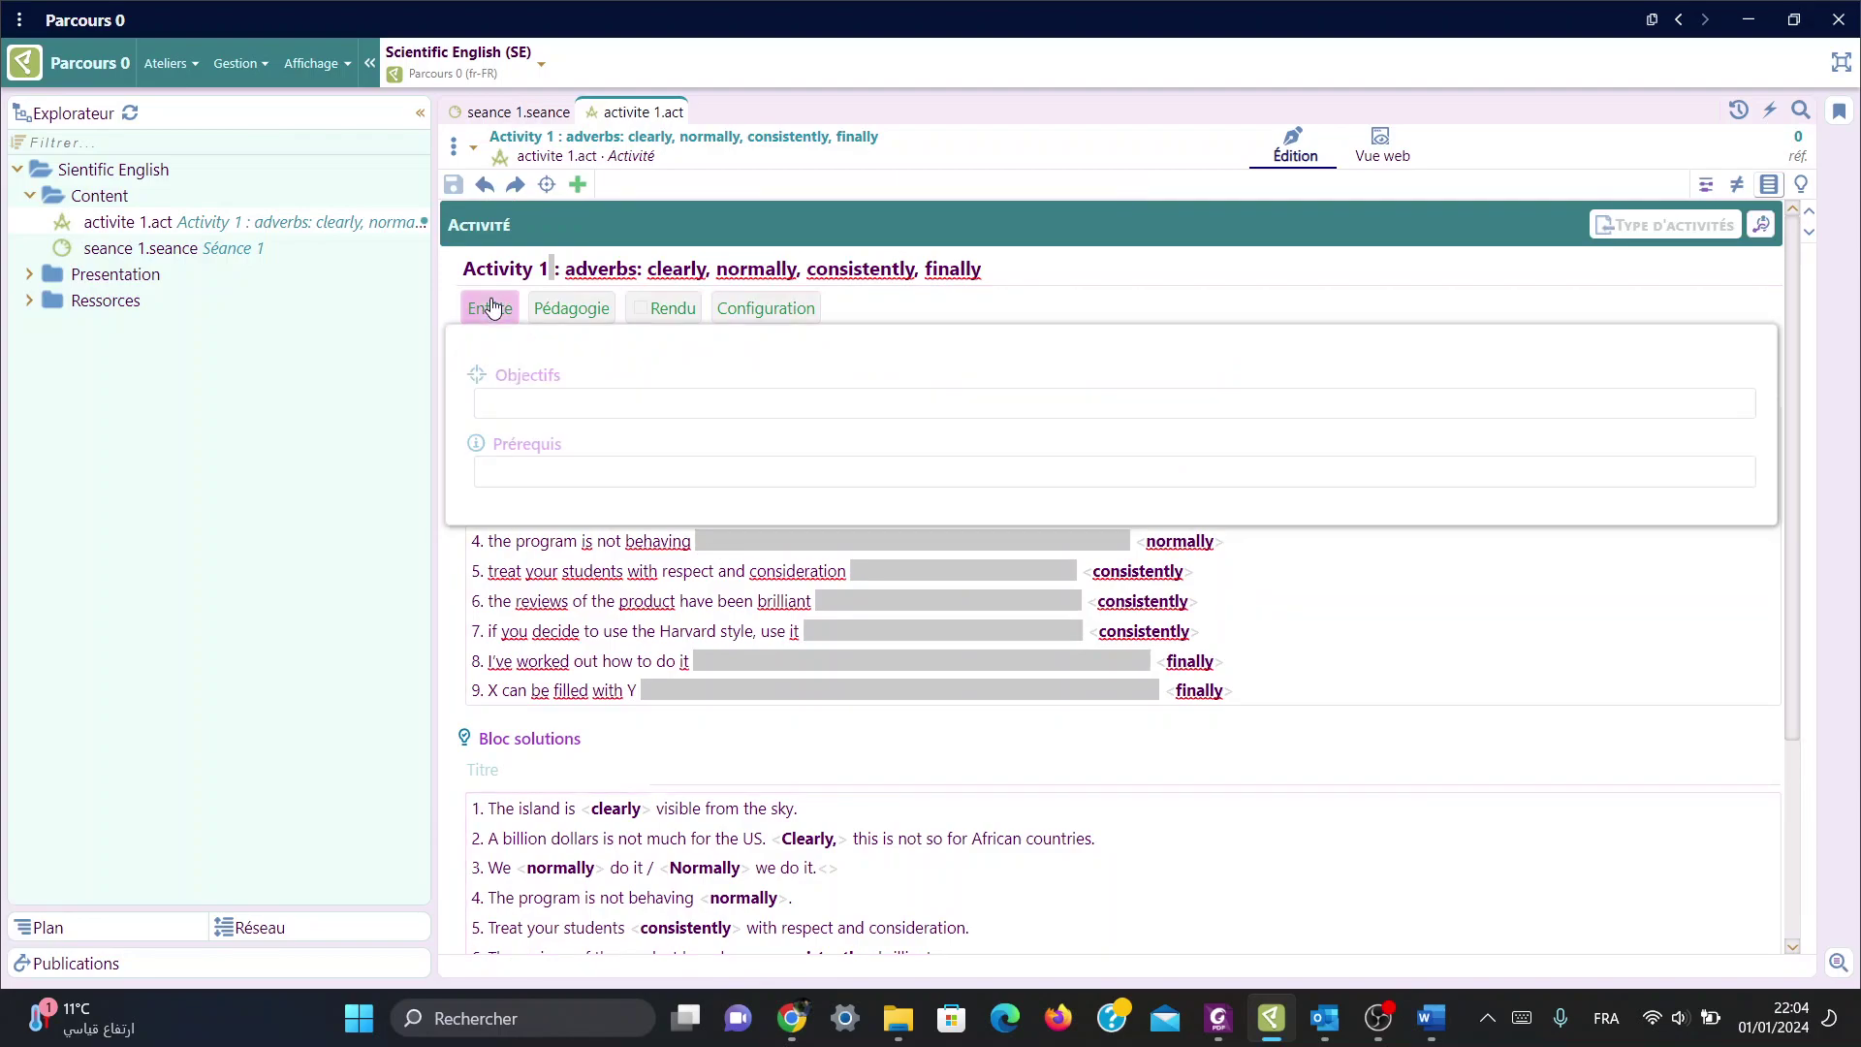
click(552, 404)
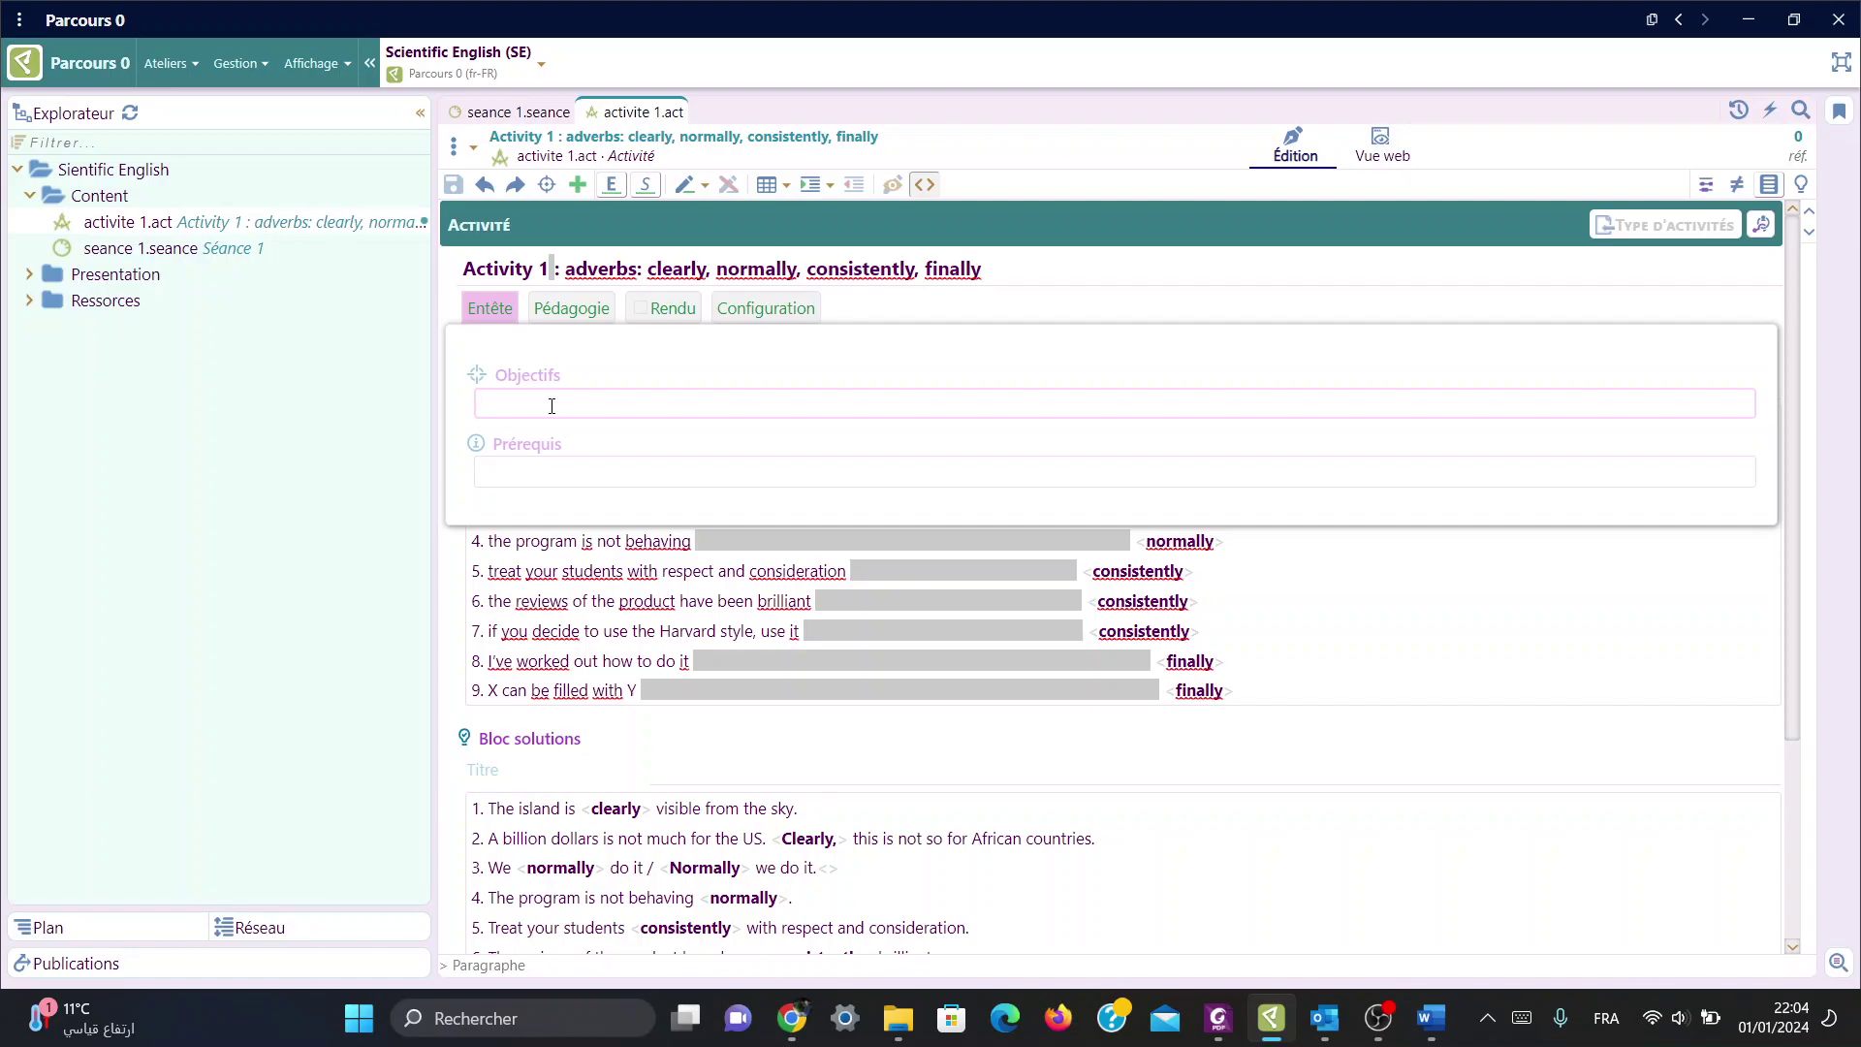
text(A)
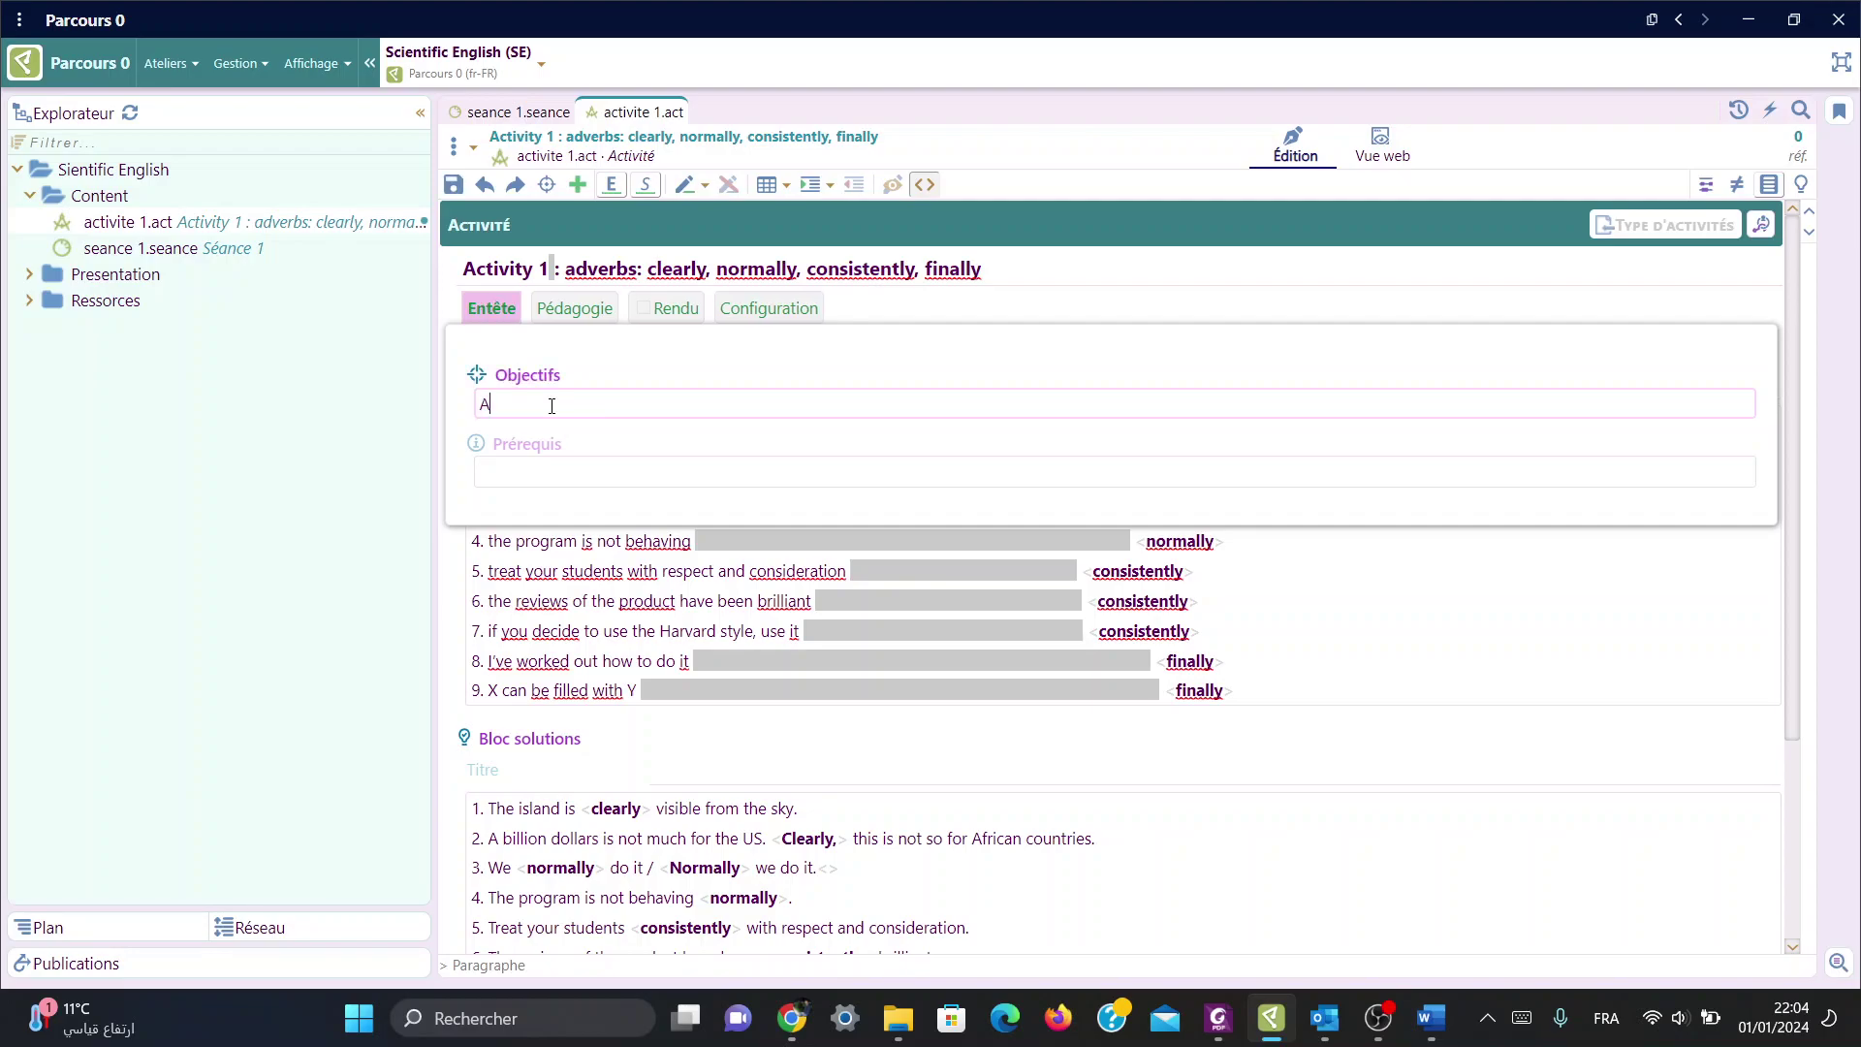
text(t th)
text(e end)
text( of th)
text(is ac)
text(tivit)
text(y y)
text(ou x)
key(BackSpace)
text(will)
text( be ab)
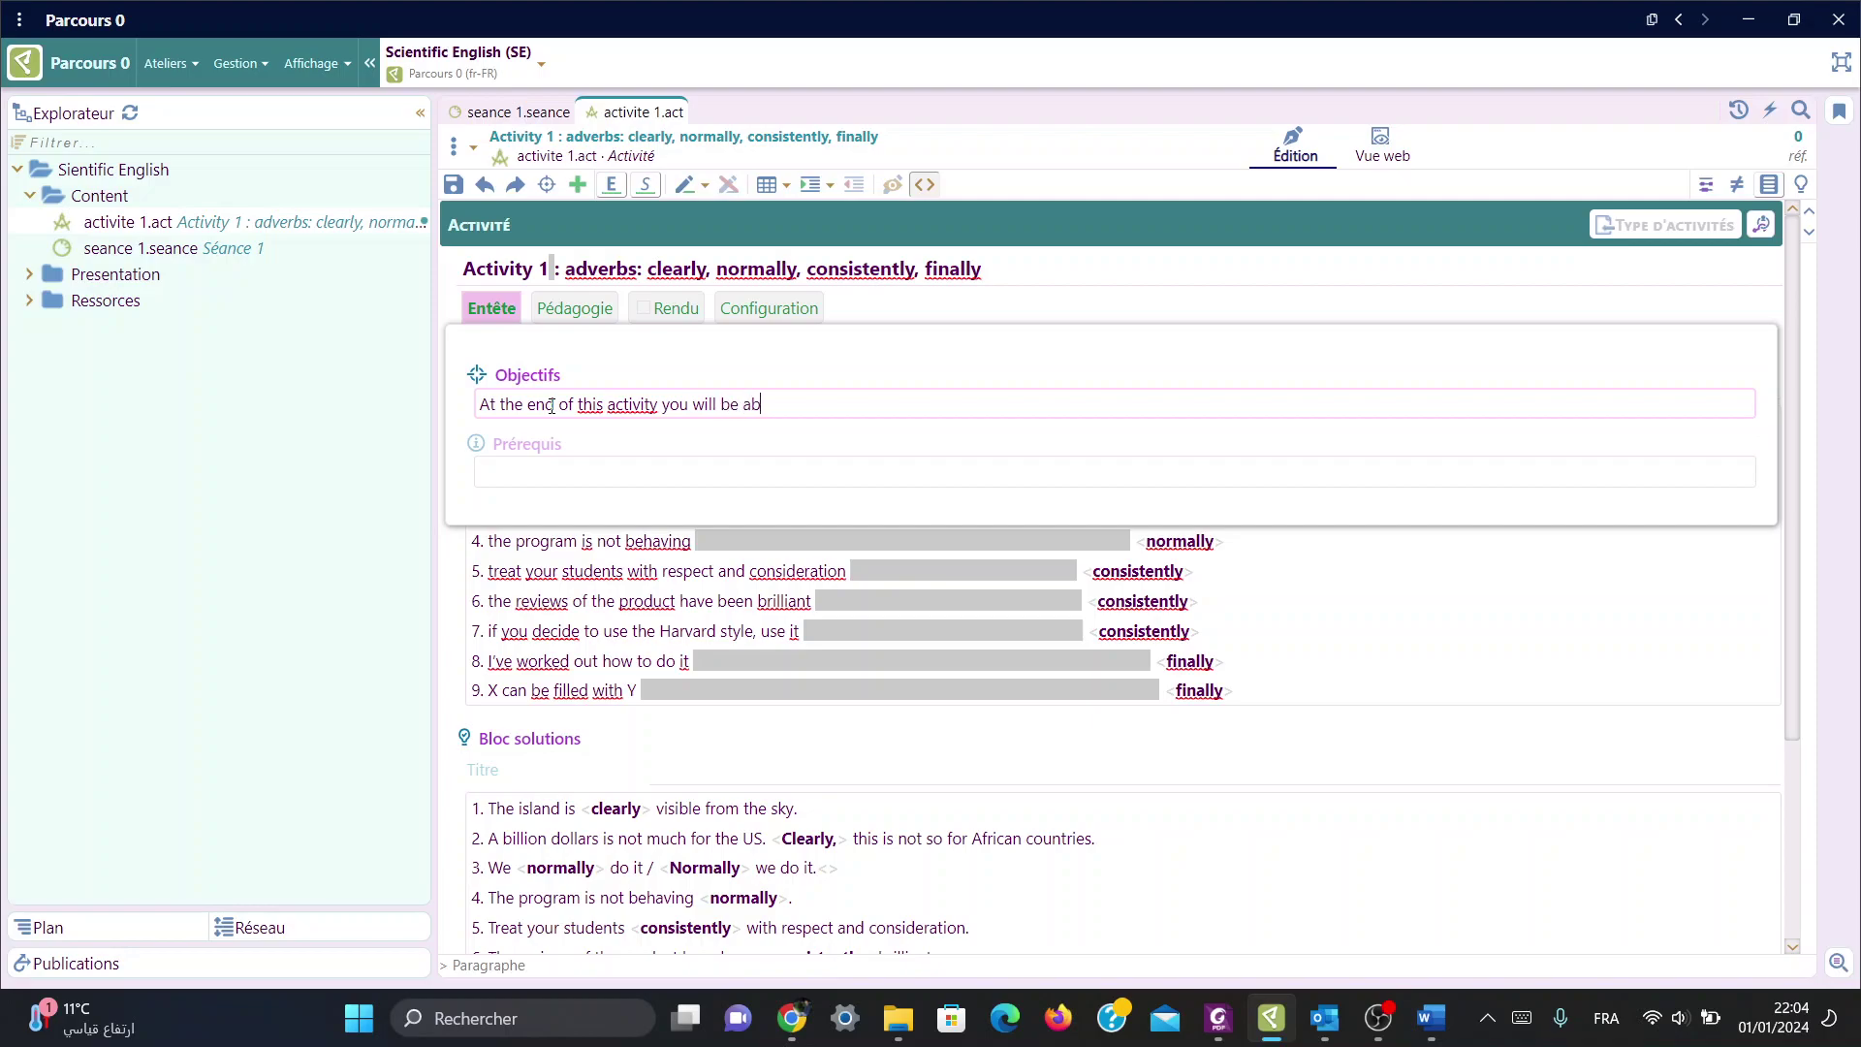
text(le to)
text( :)
key(BackSpace)
key(BackSpace)
text(:)
key(Return)
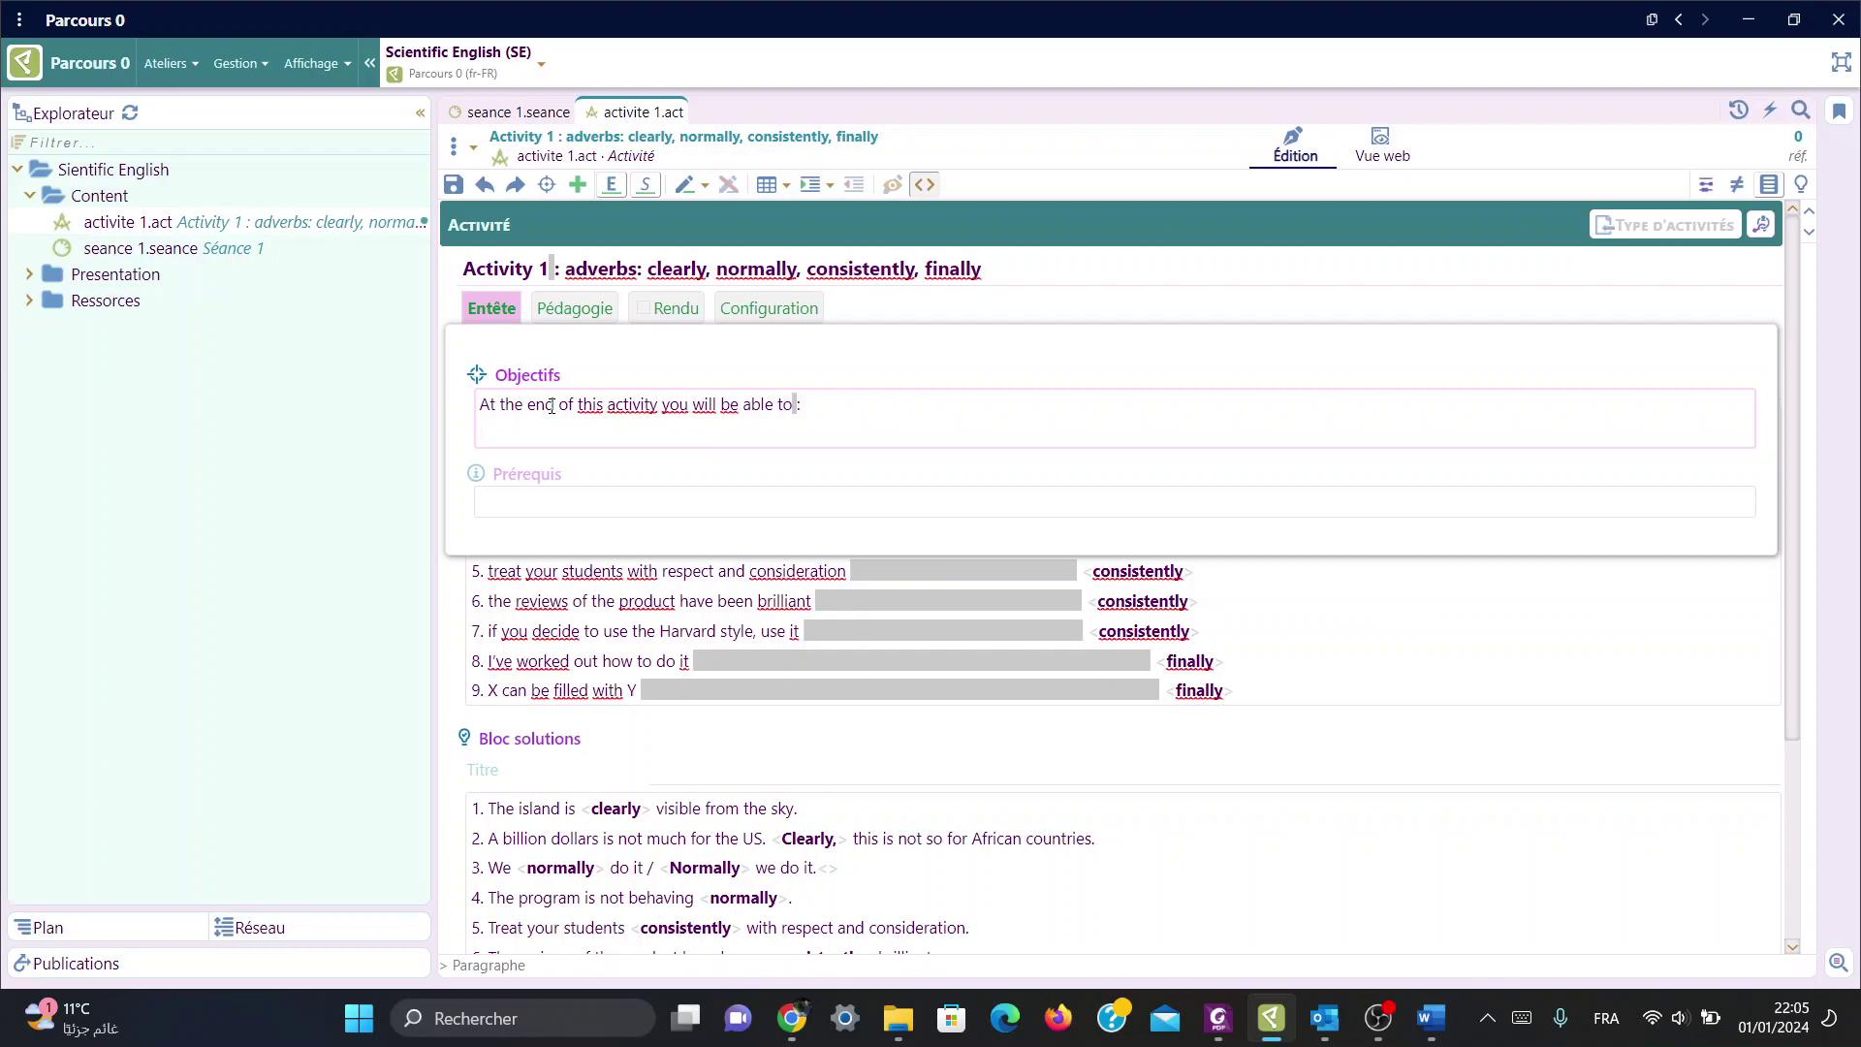
Step: Add the bulleted objective 'Place adverbs in the sentence ;'
text(P)
text(lace ad)
text(verbs )
text(i)
text(n)
key(ctrl+s)
text(t)
text(h)
text(e )
text(senten)
text(ce )
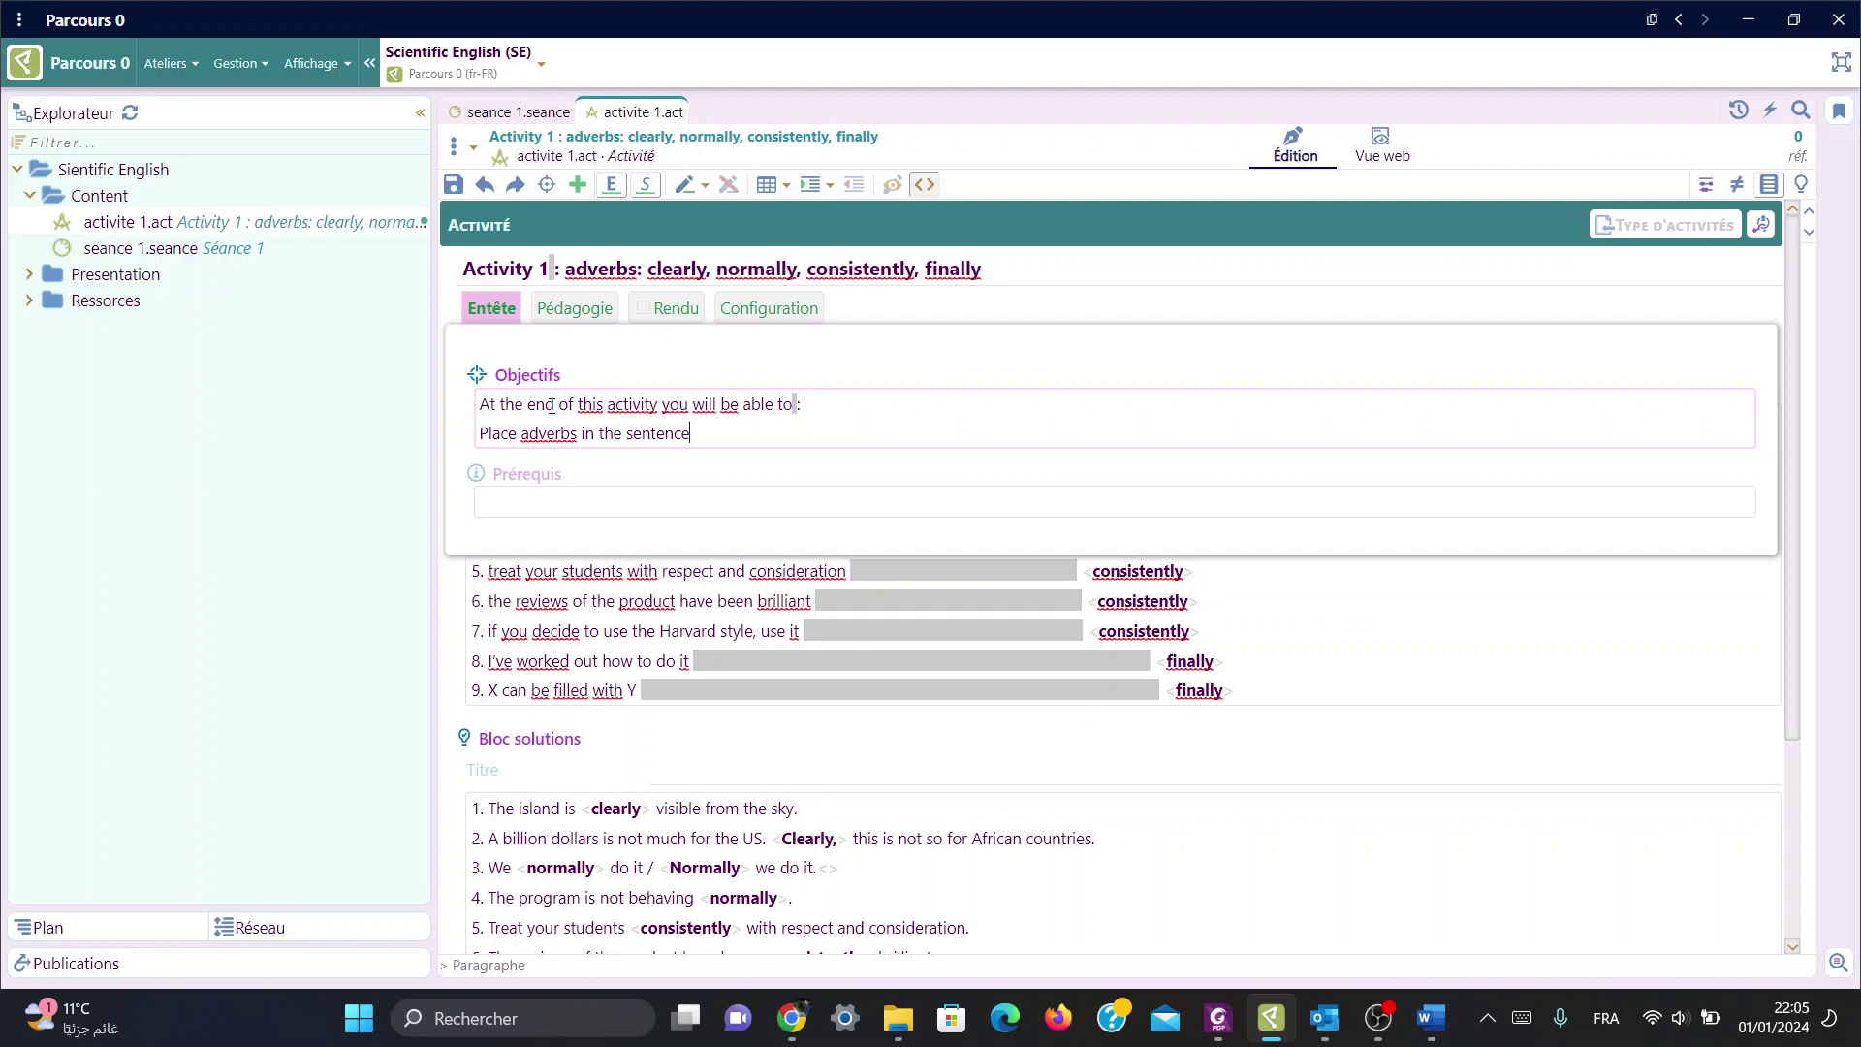
text(;)
click(824, 184)
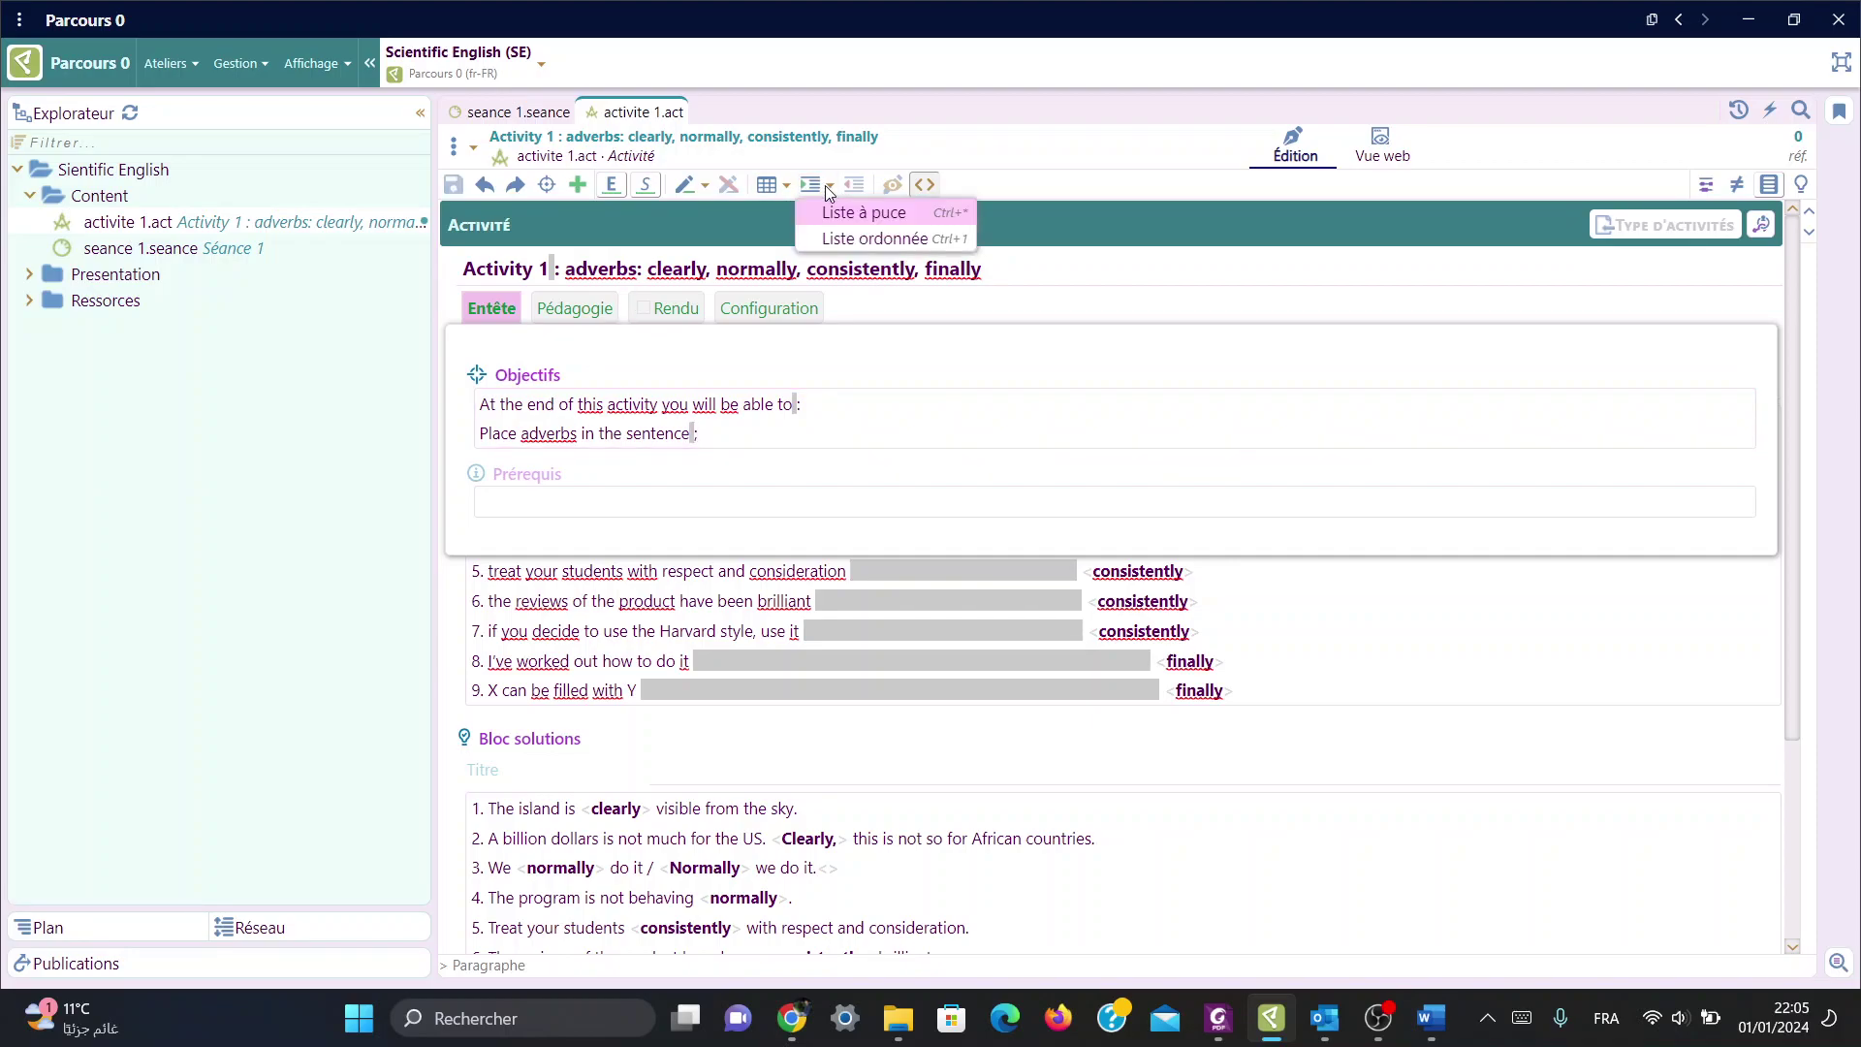
click(866, 213)
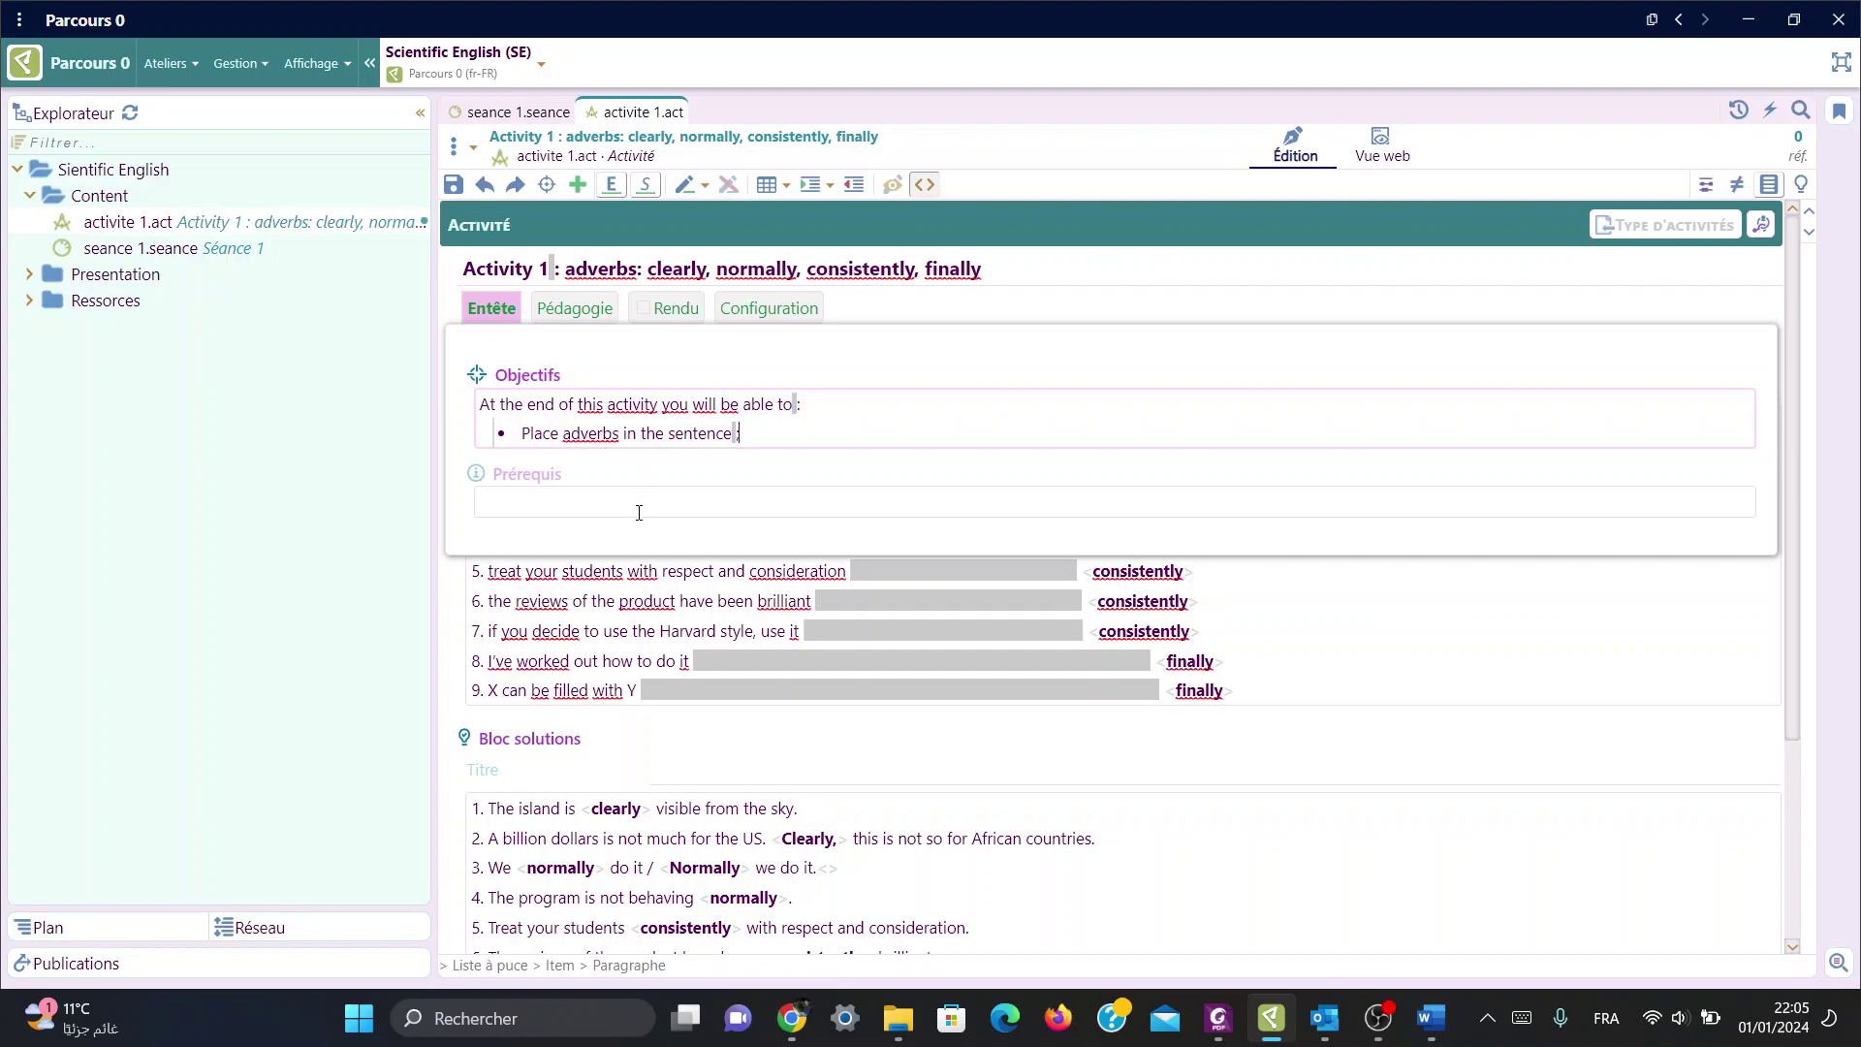
Step: Write 'In order to acheive this activity you have to :' in the Prérequis field and save
click(598, 504)
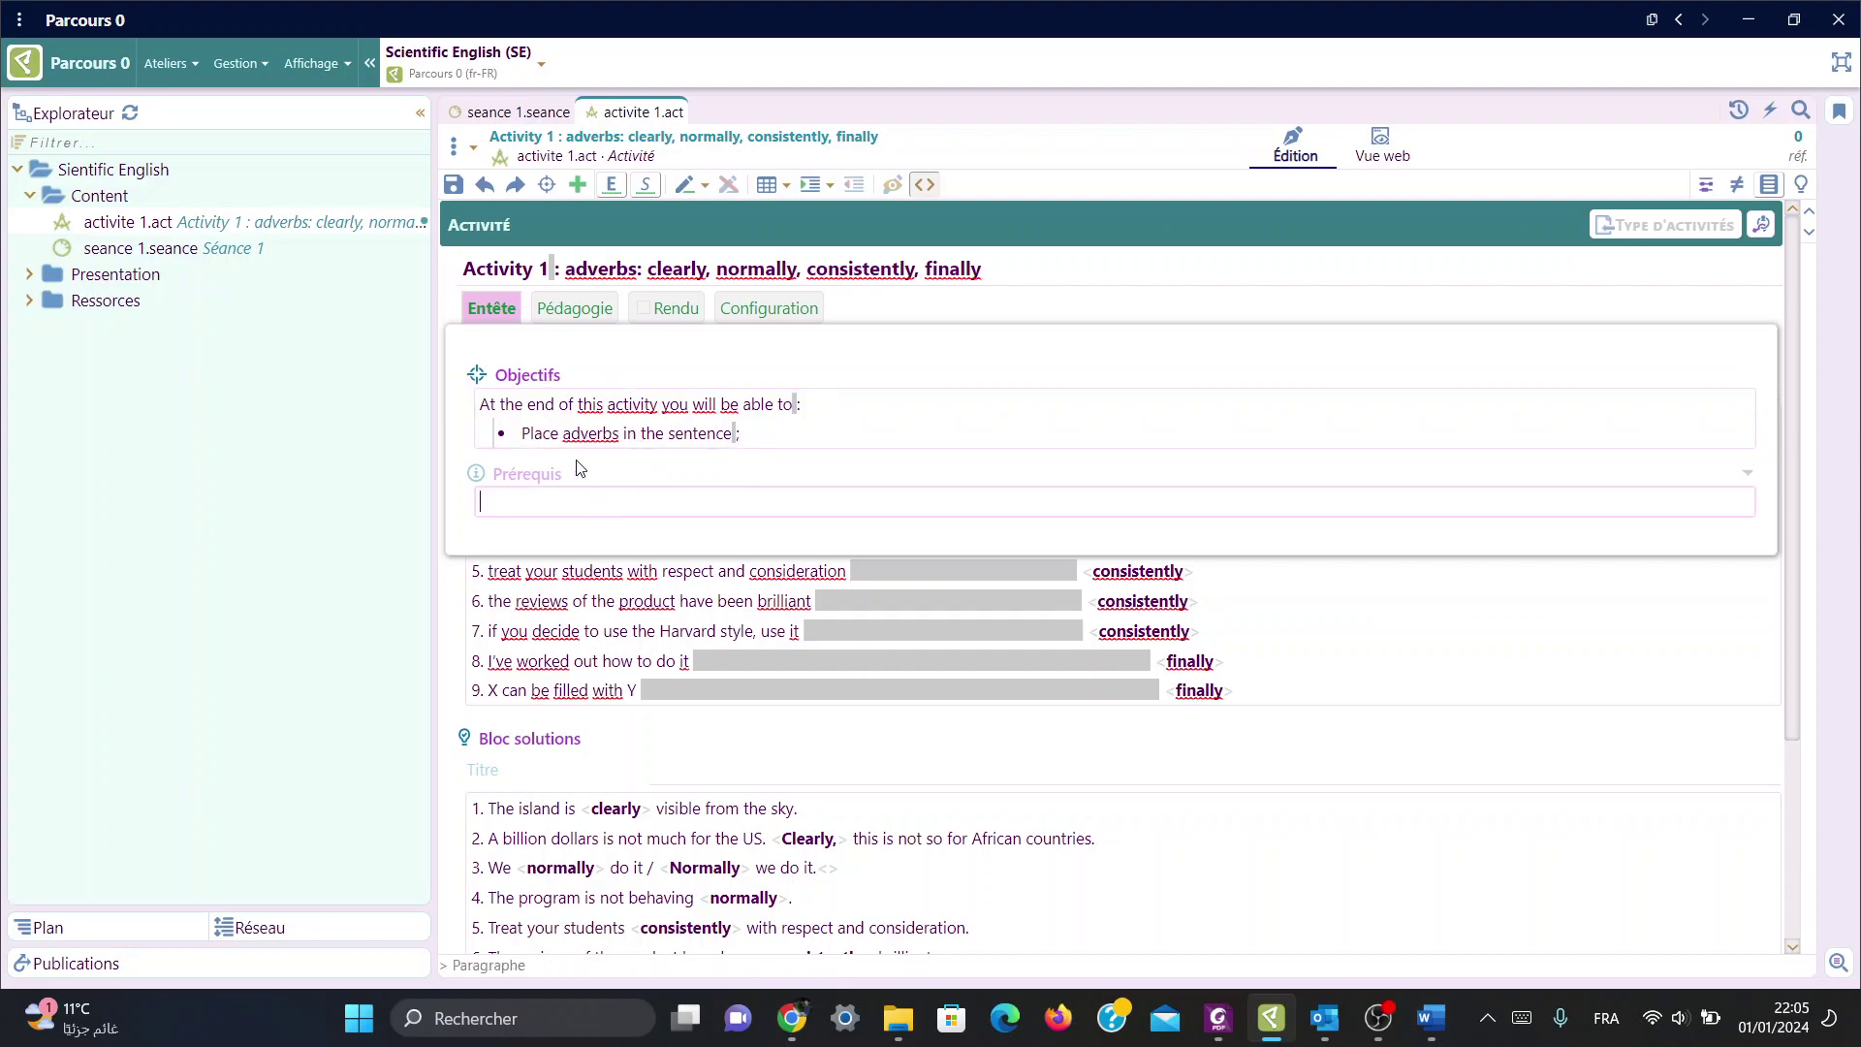
key(ctrl+s)
click(541, 501)
text(In o)
text(rder to)
text( ache)
text(ive this )
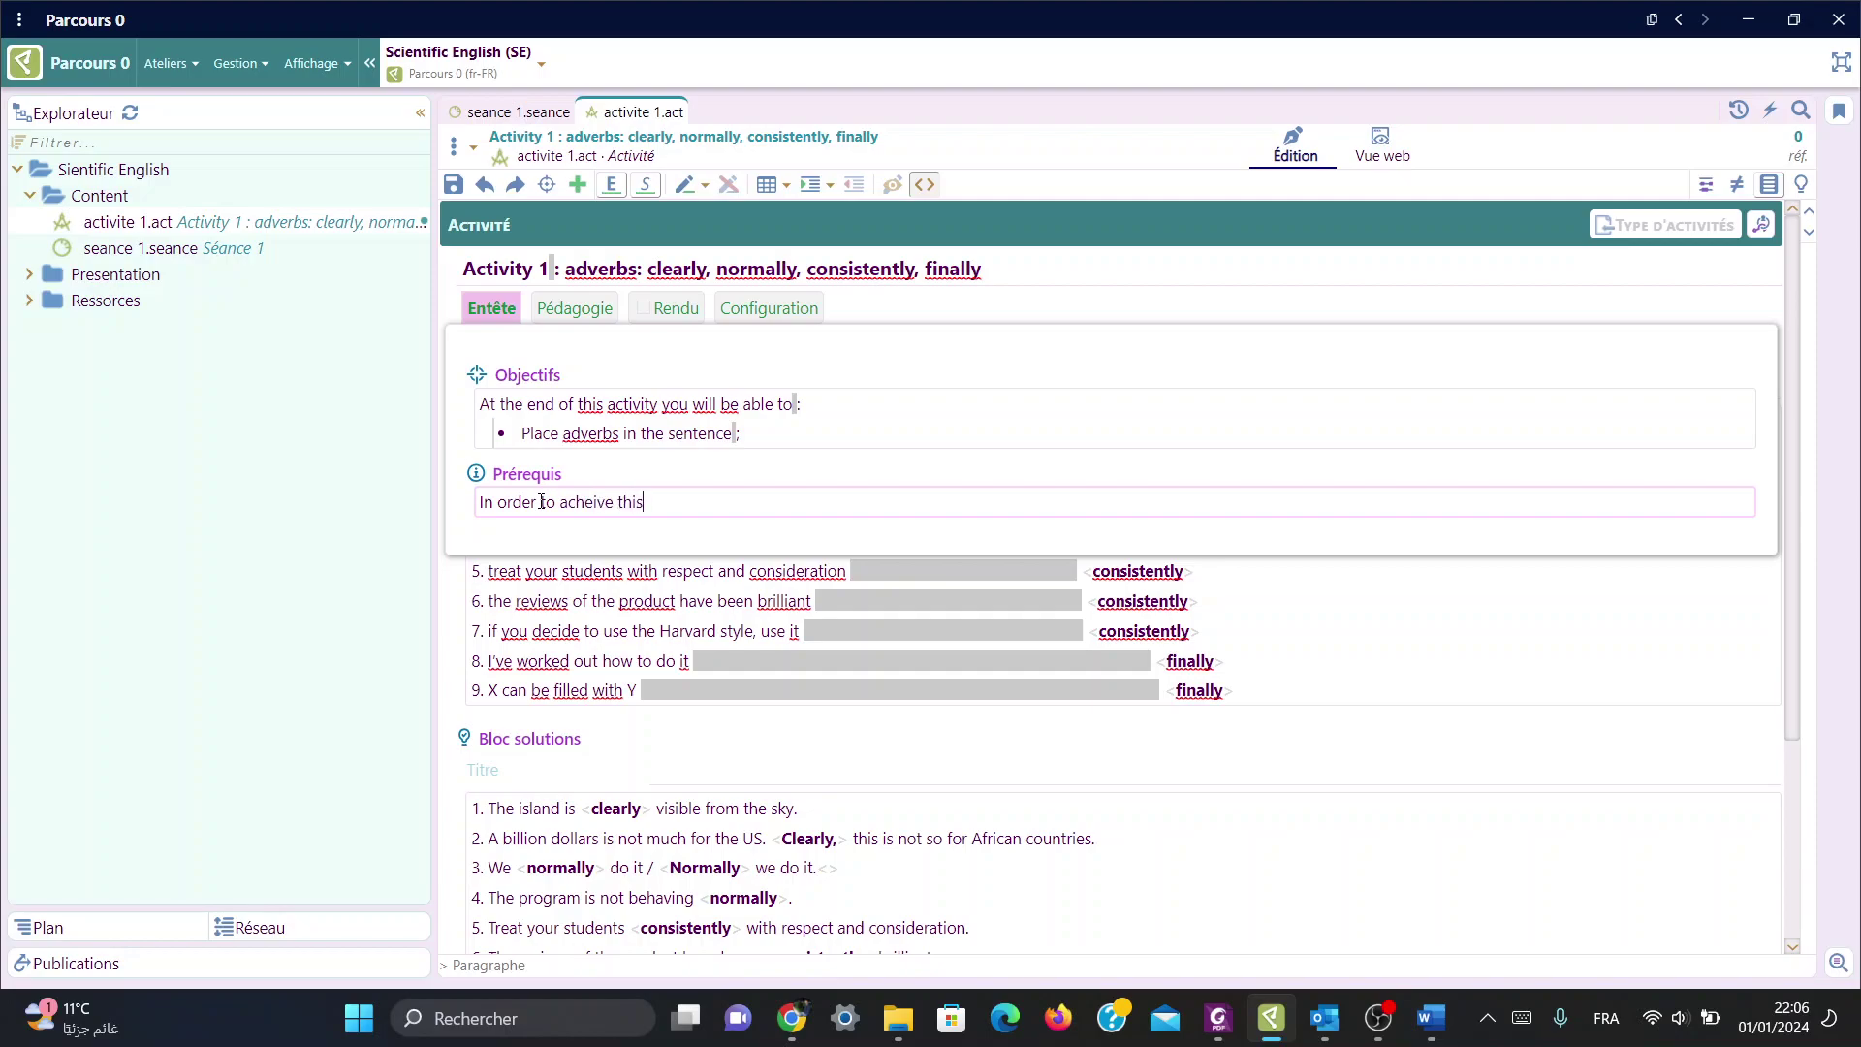
text(activity )
text(you )
text(have to )
text(:)
key(Return)
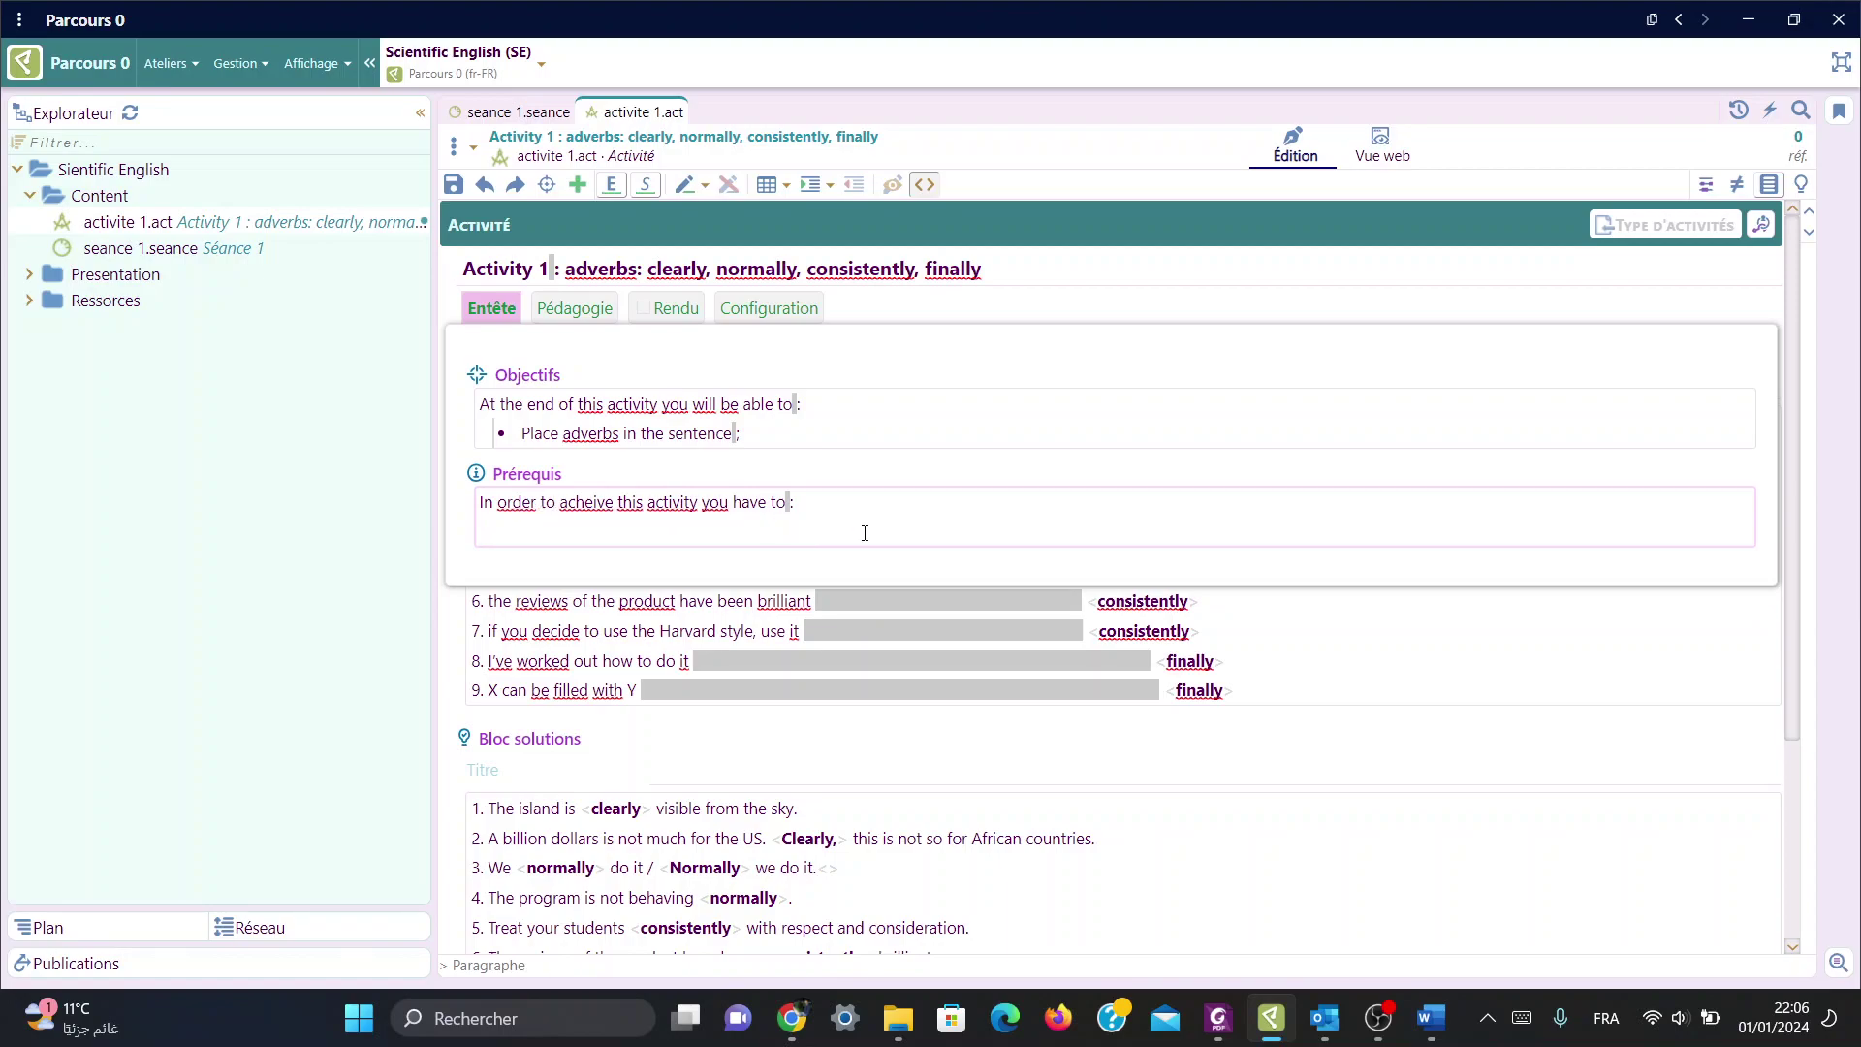
key(ctrl+s)
Step: Add the bulleted prerequisite 'Knew how words are ordered in a sentence' and show the Pédagogie settings
text(Kne)
text(w )
text(h)
text(o)
text(w words )
text(are or)
text(dered )
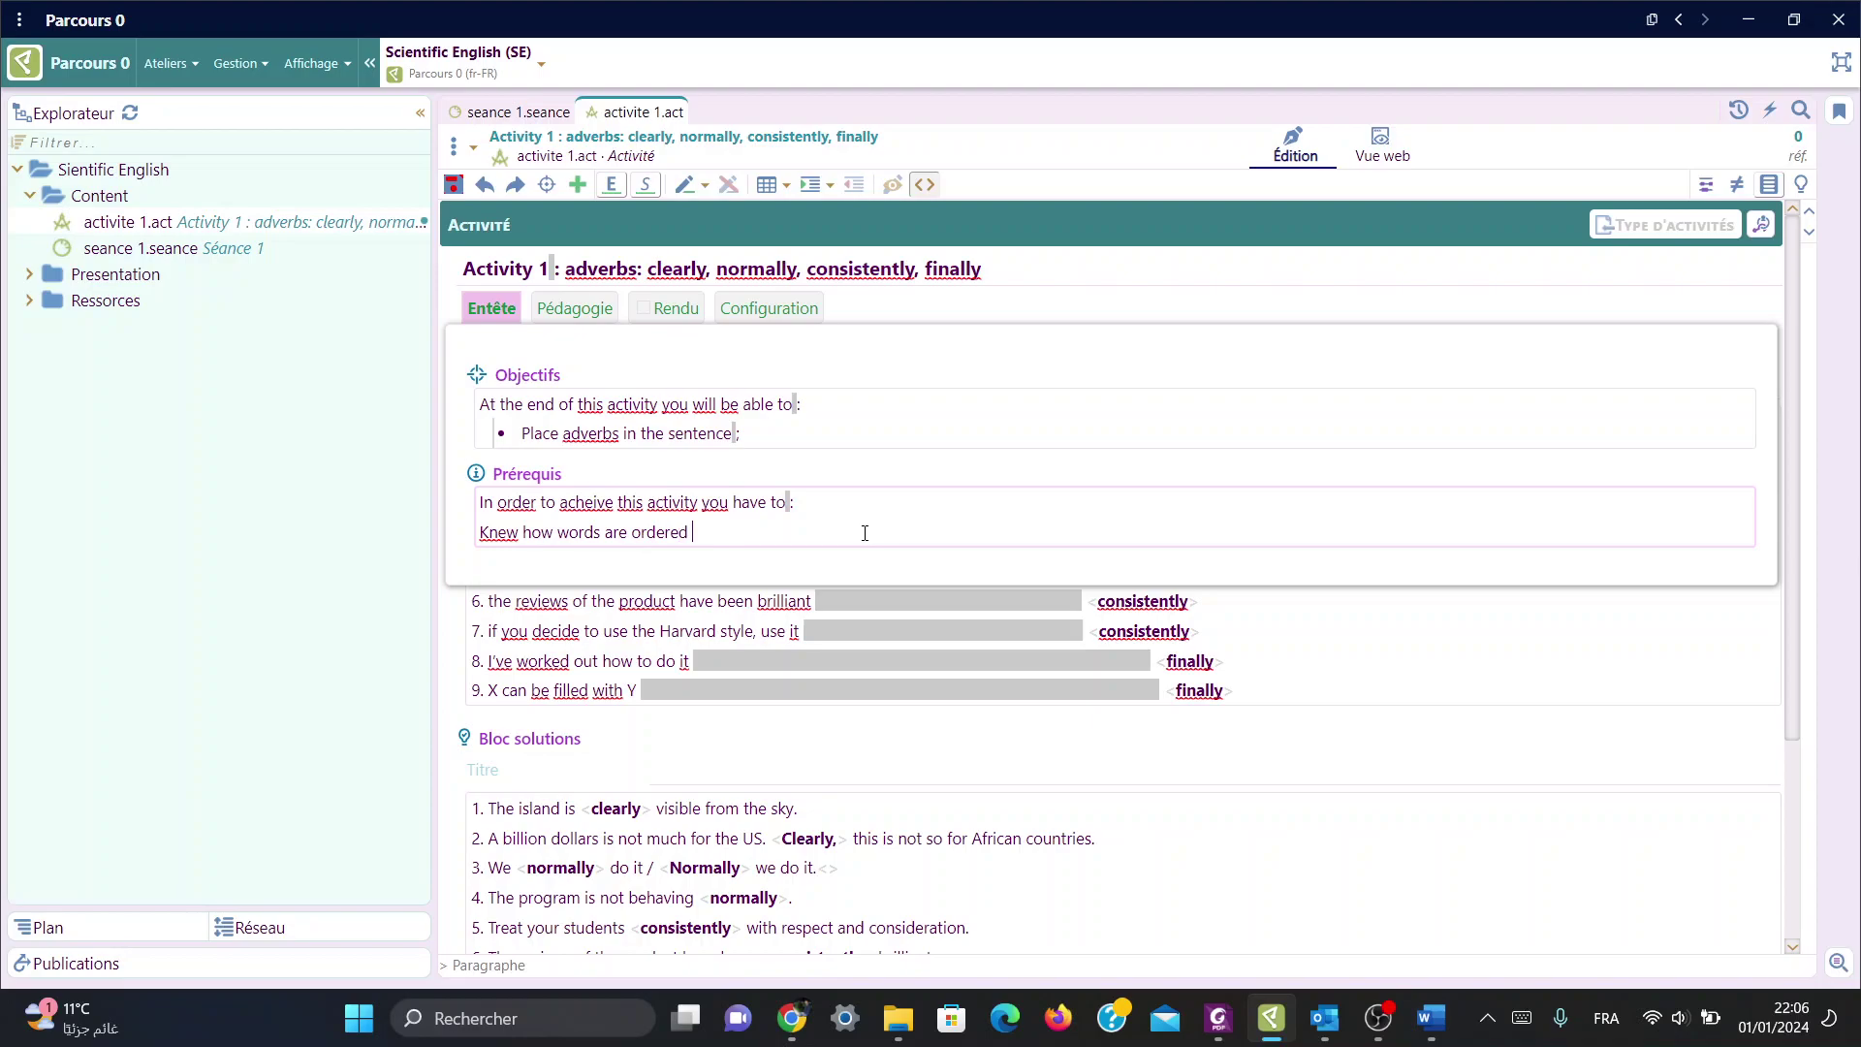
text(in a )
text(senten)
text(ce.)
click(814, 185)
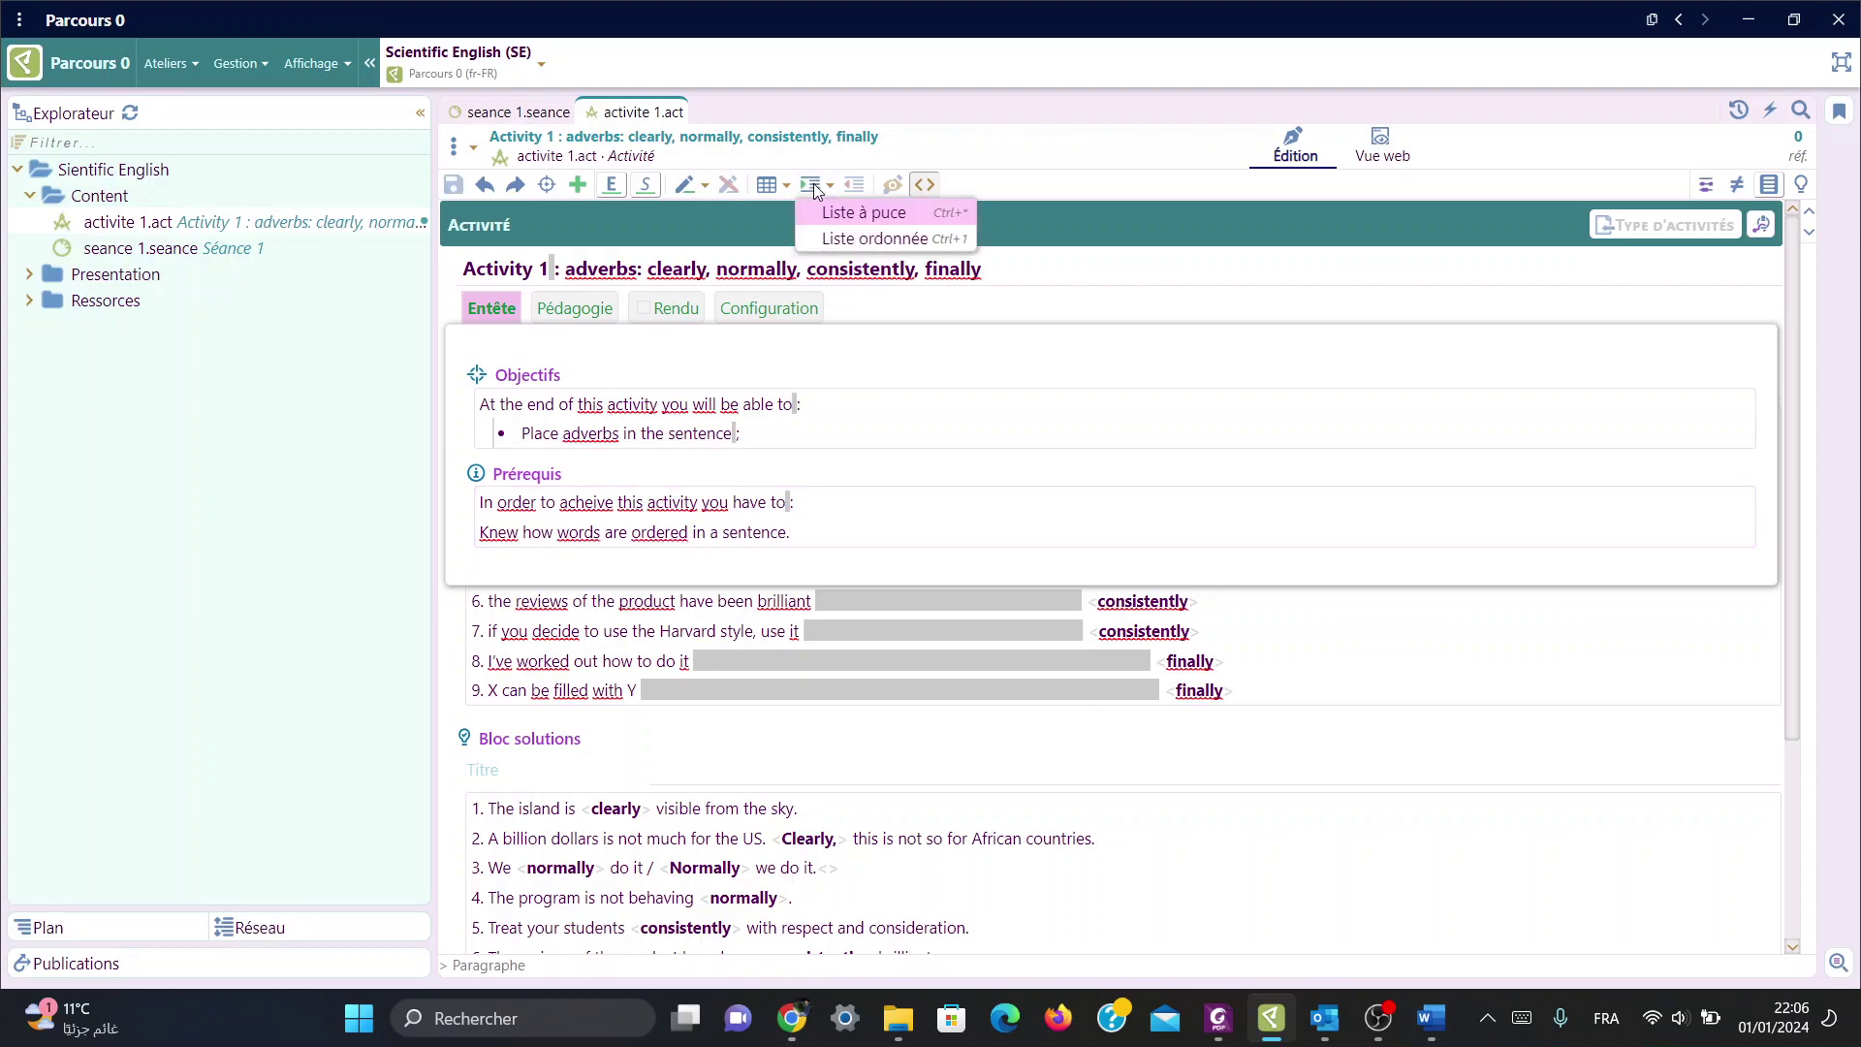
click(862, 214)
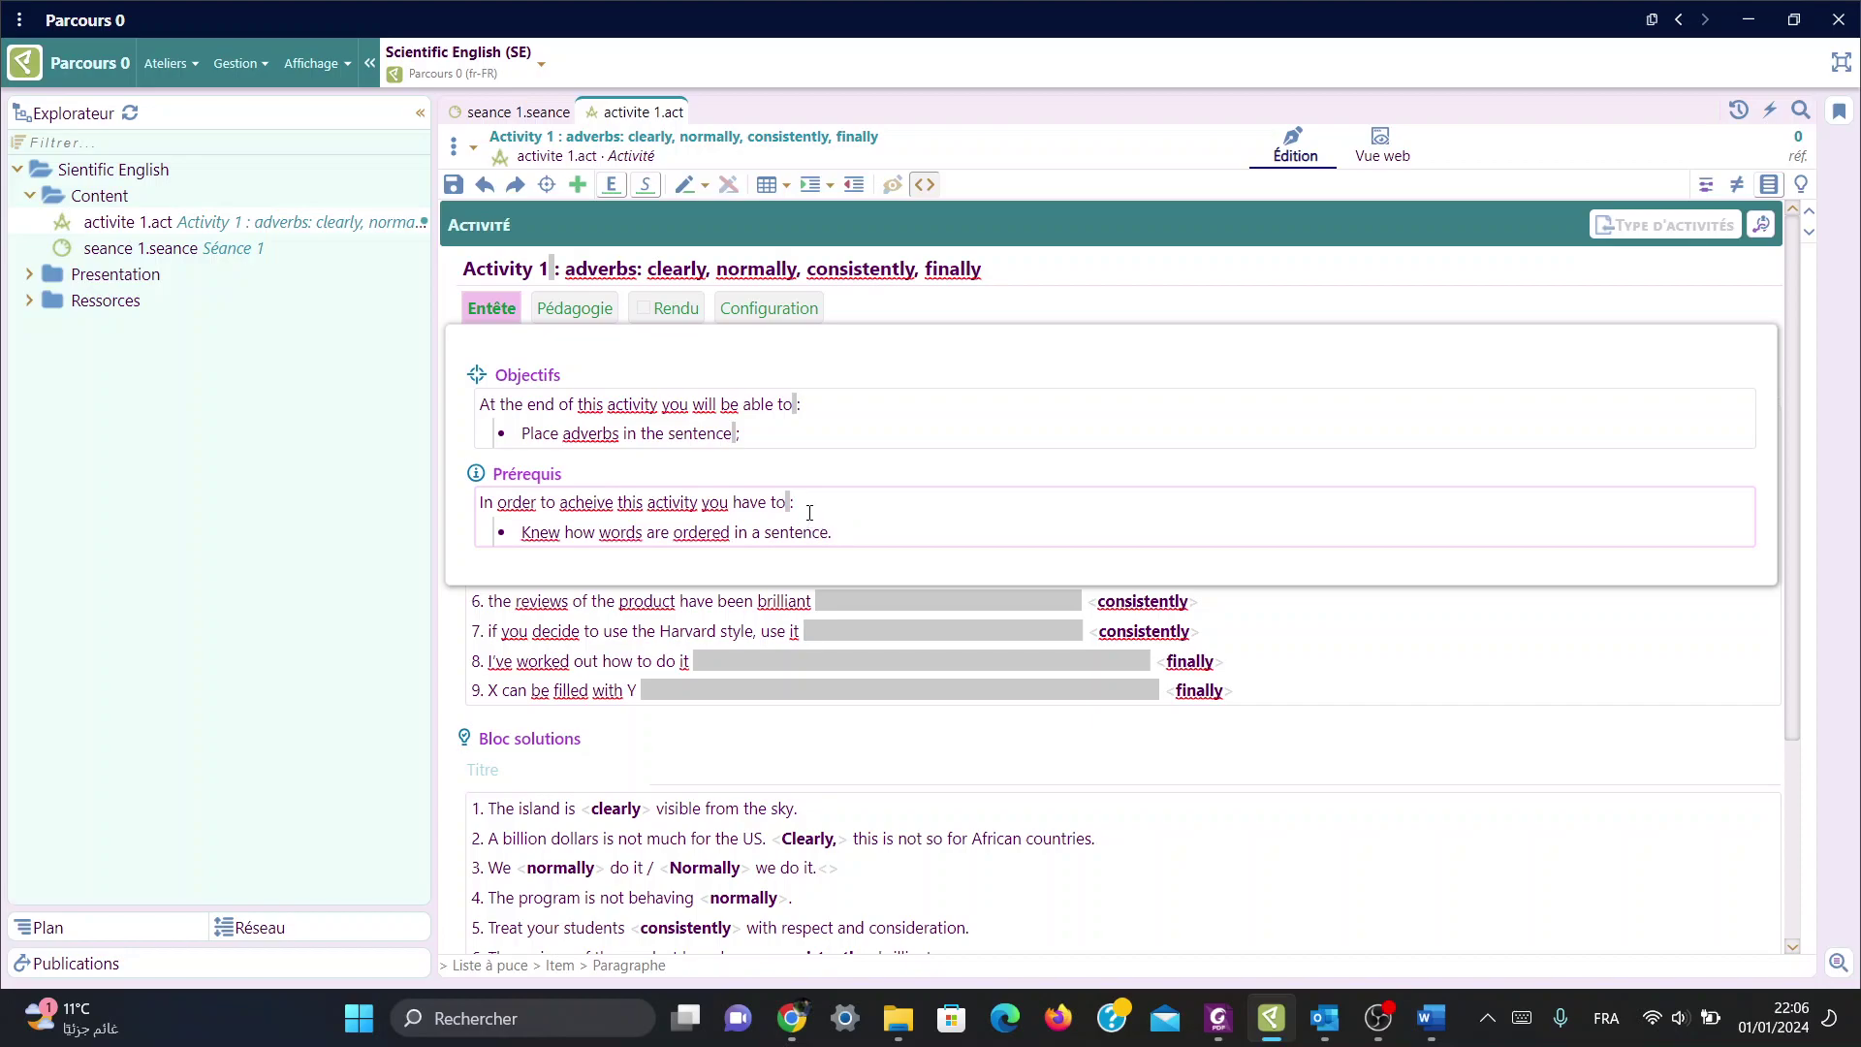
click(575, 310)
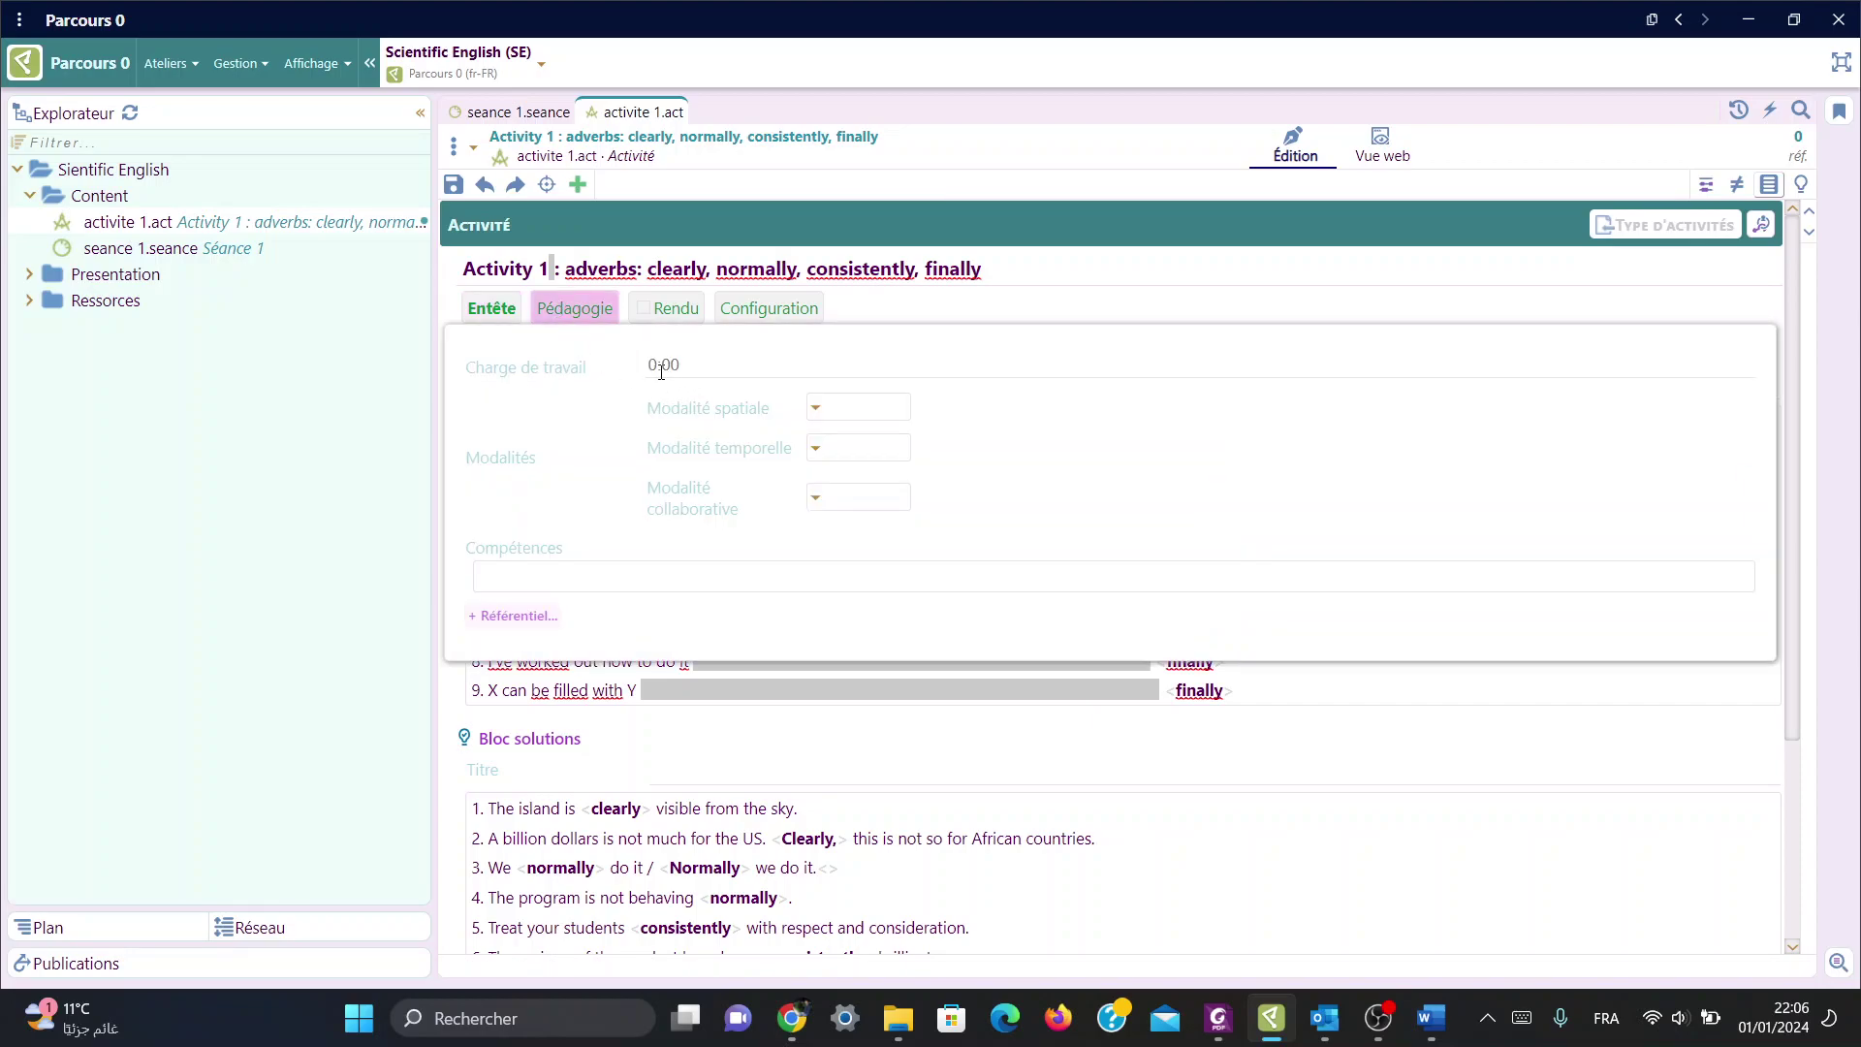
Step: Set the workload to 0:20 and first pick Distanciel, Asynchrone and Individuelle modalities
click(664, 368)
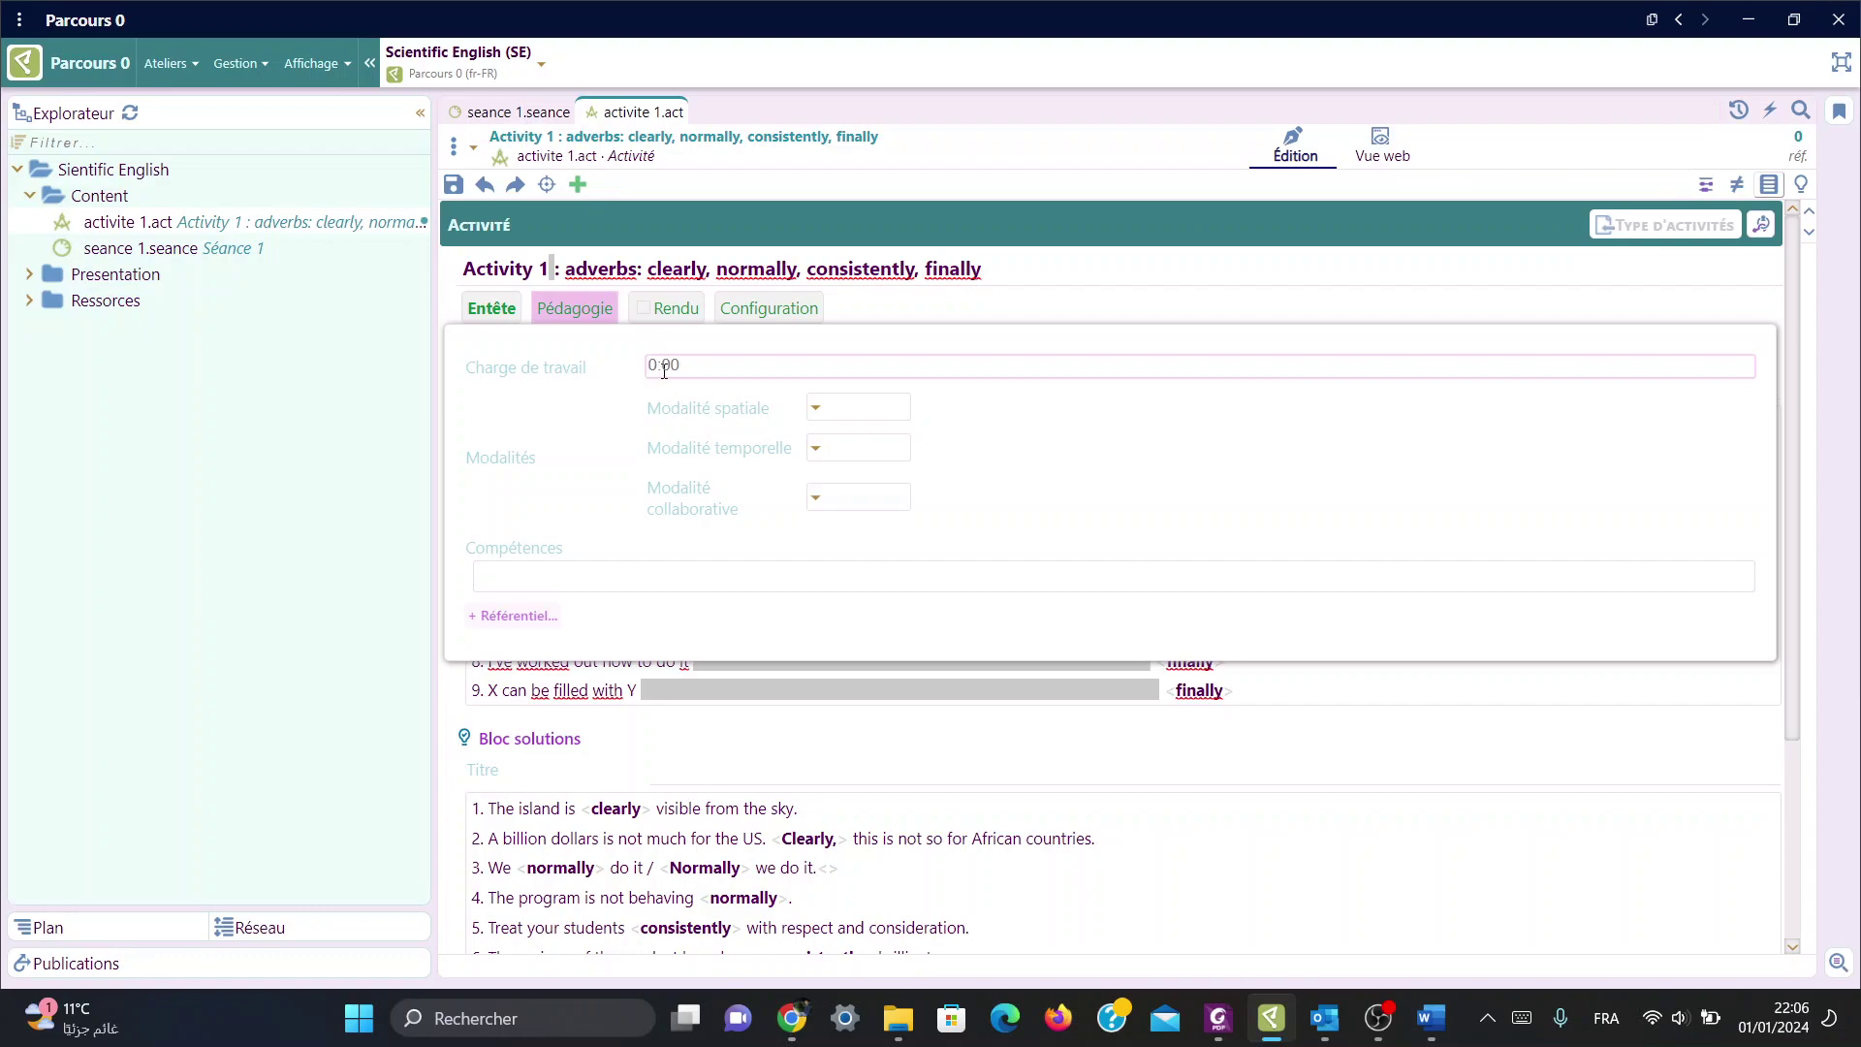
key(BackSpace)
key(BackSpace)
key(BackSpace)
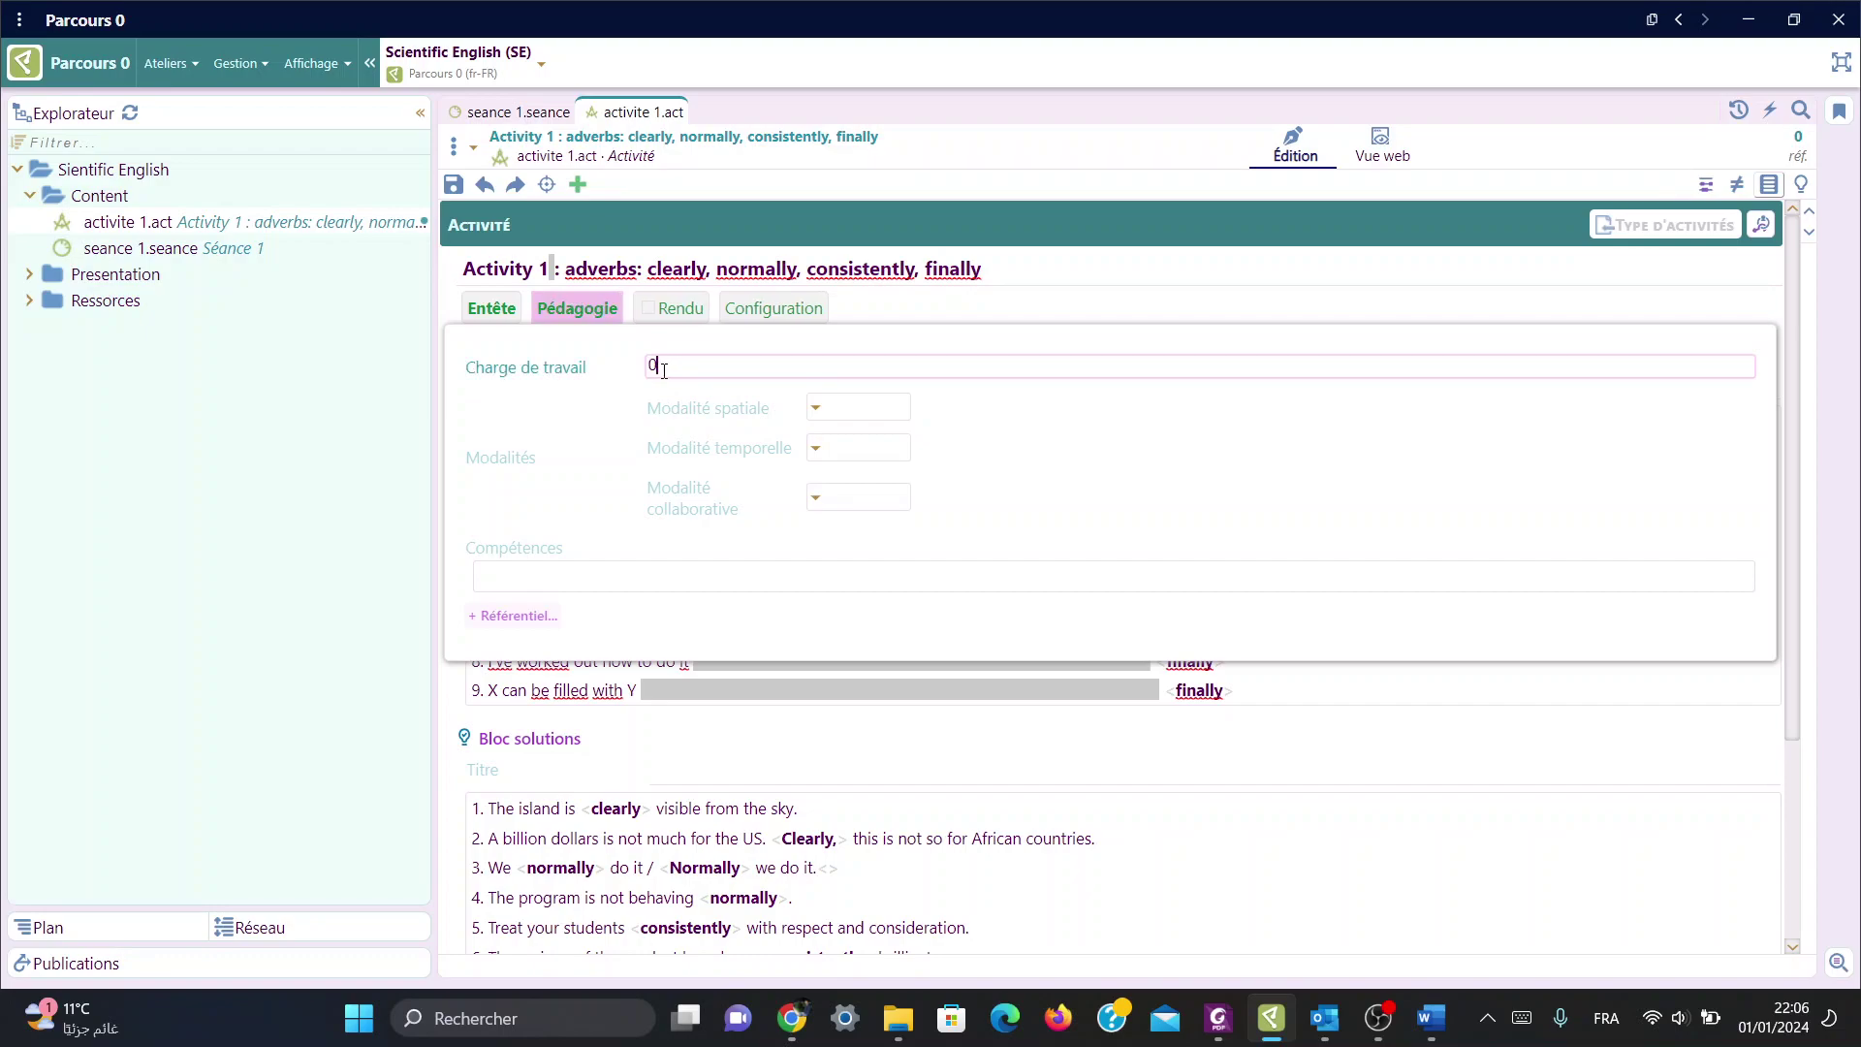
text(:20)
click(817, 410)
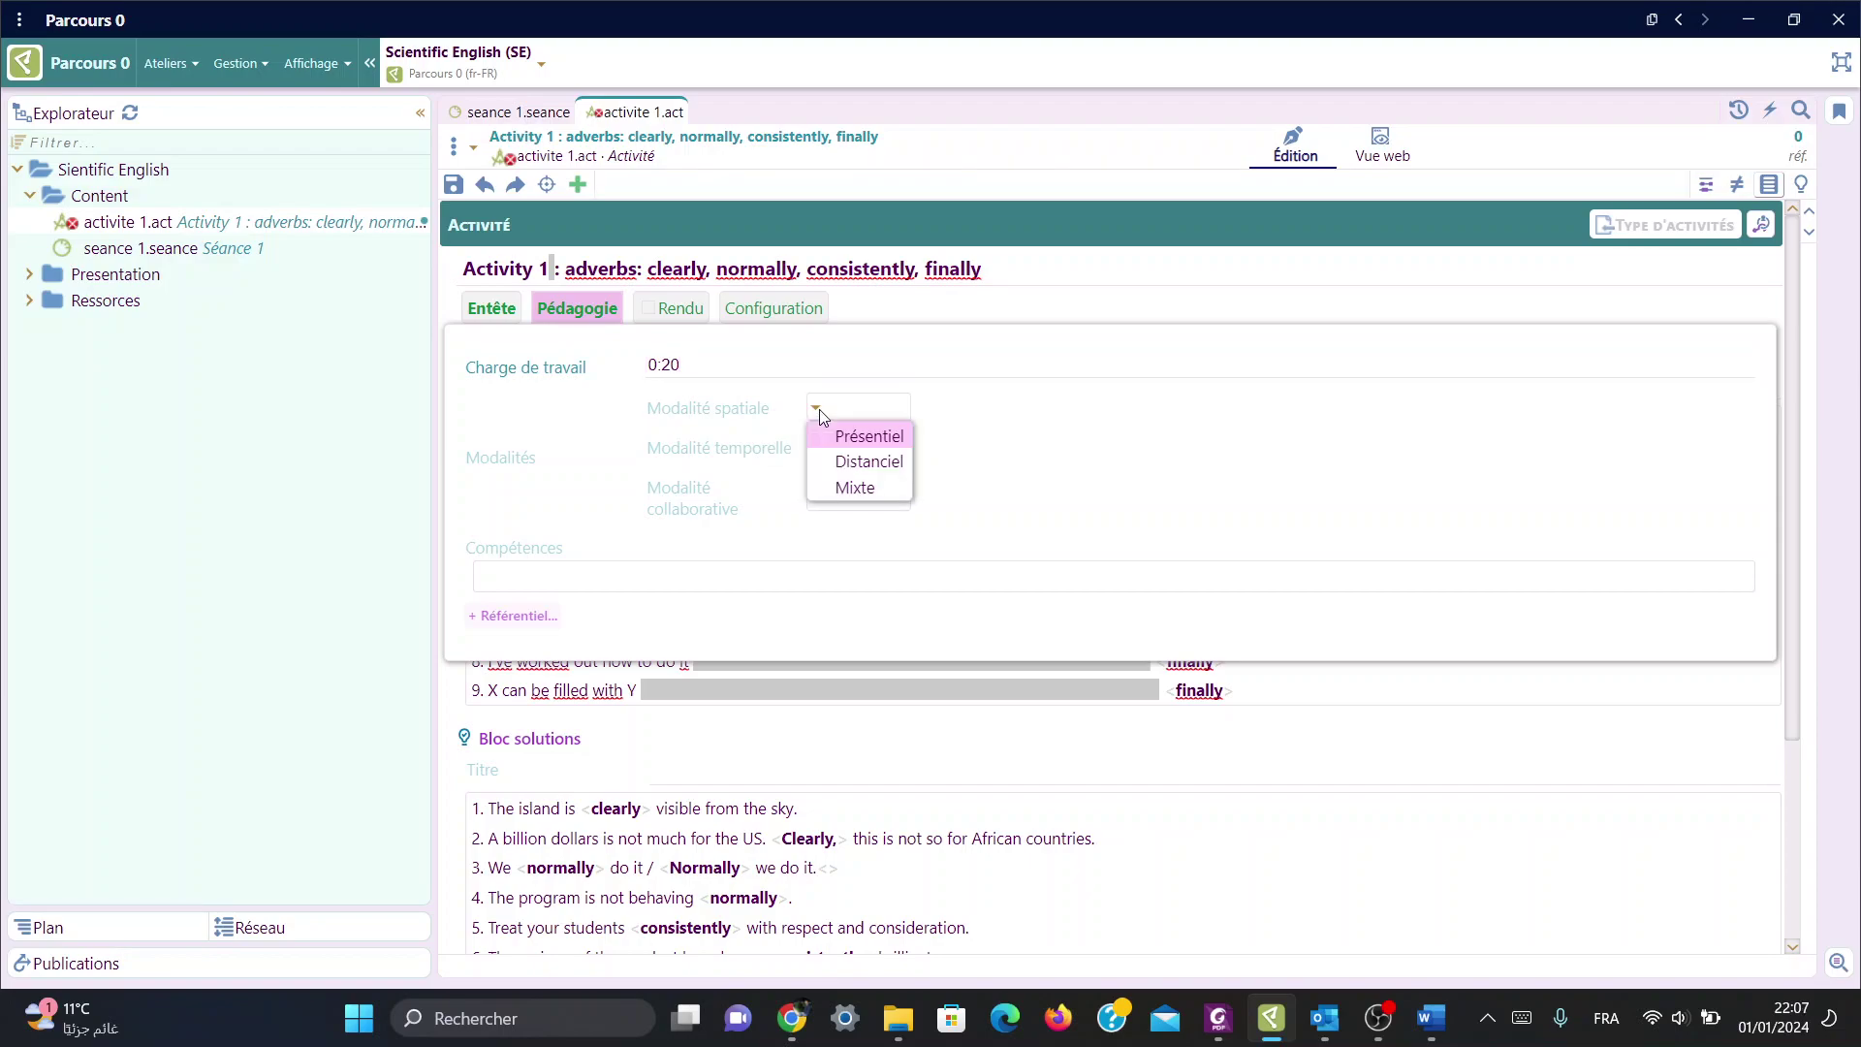
click(866, 462)
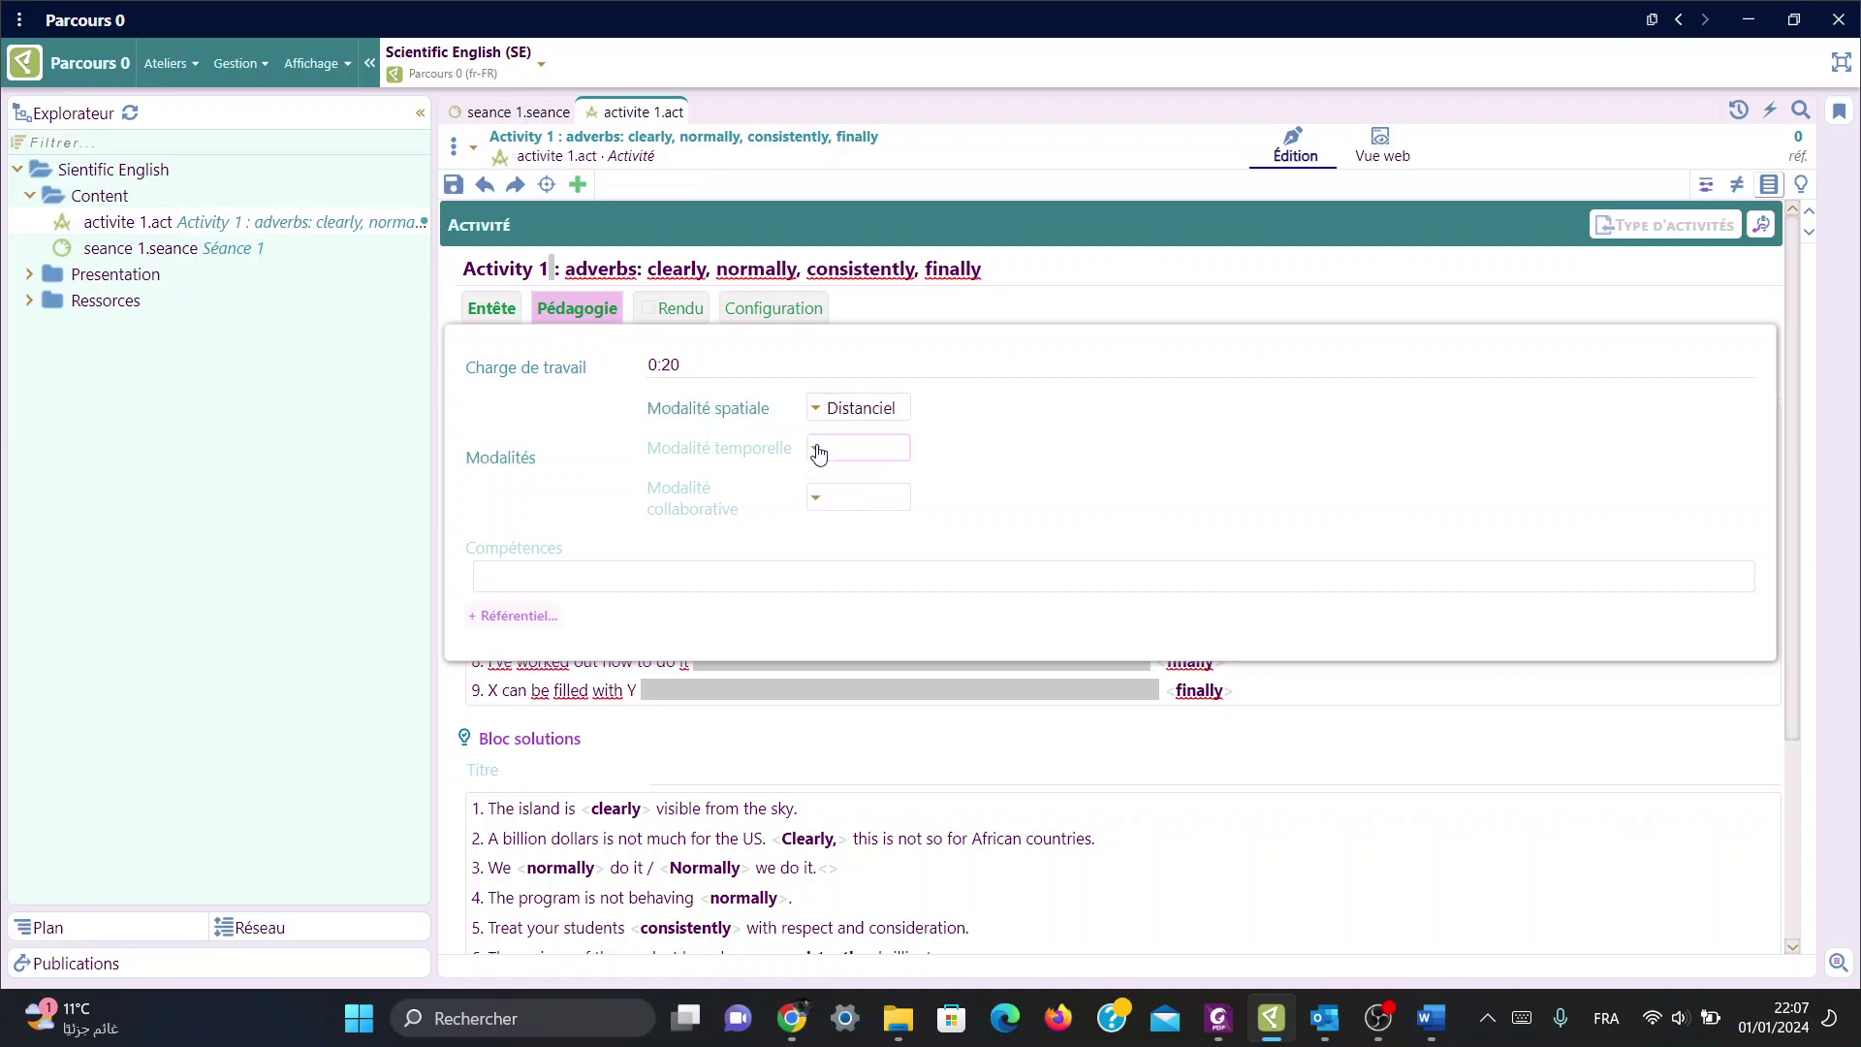
click(816, 448)
click(873, 502)
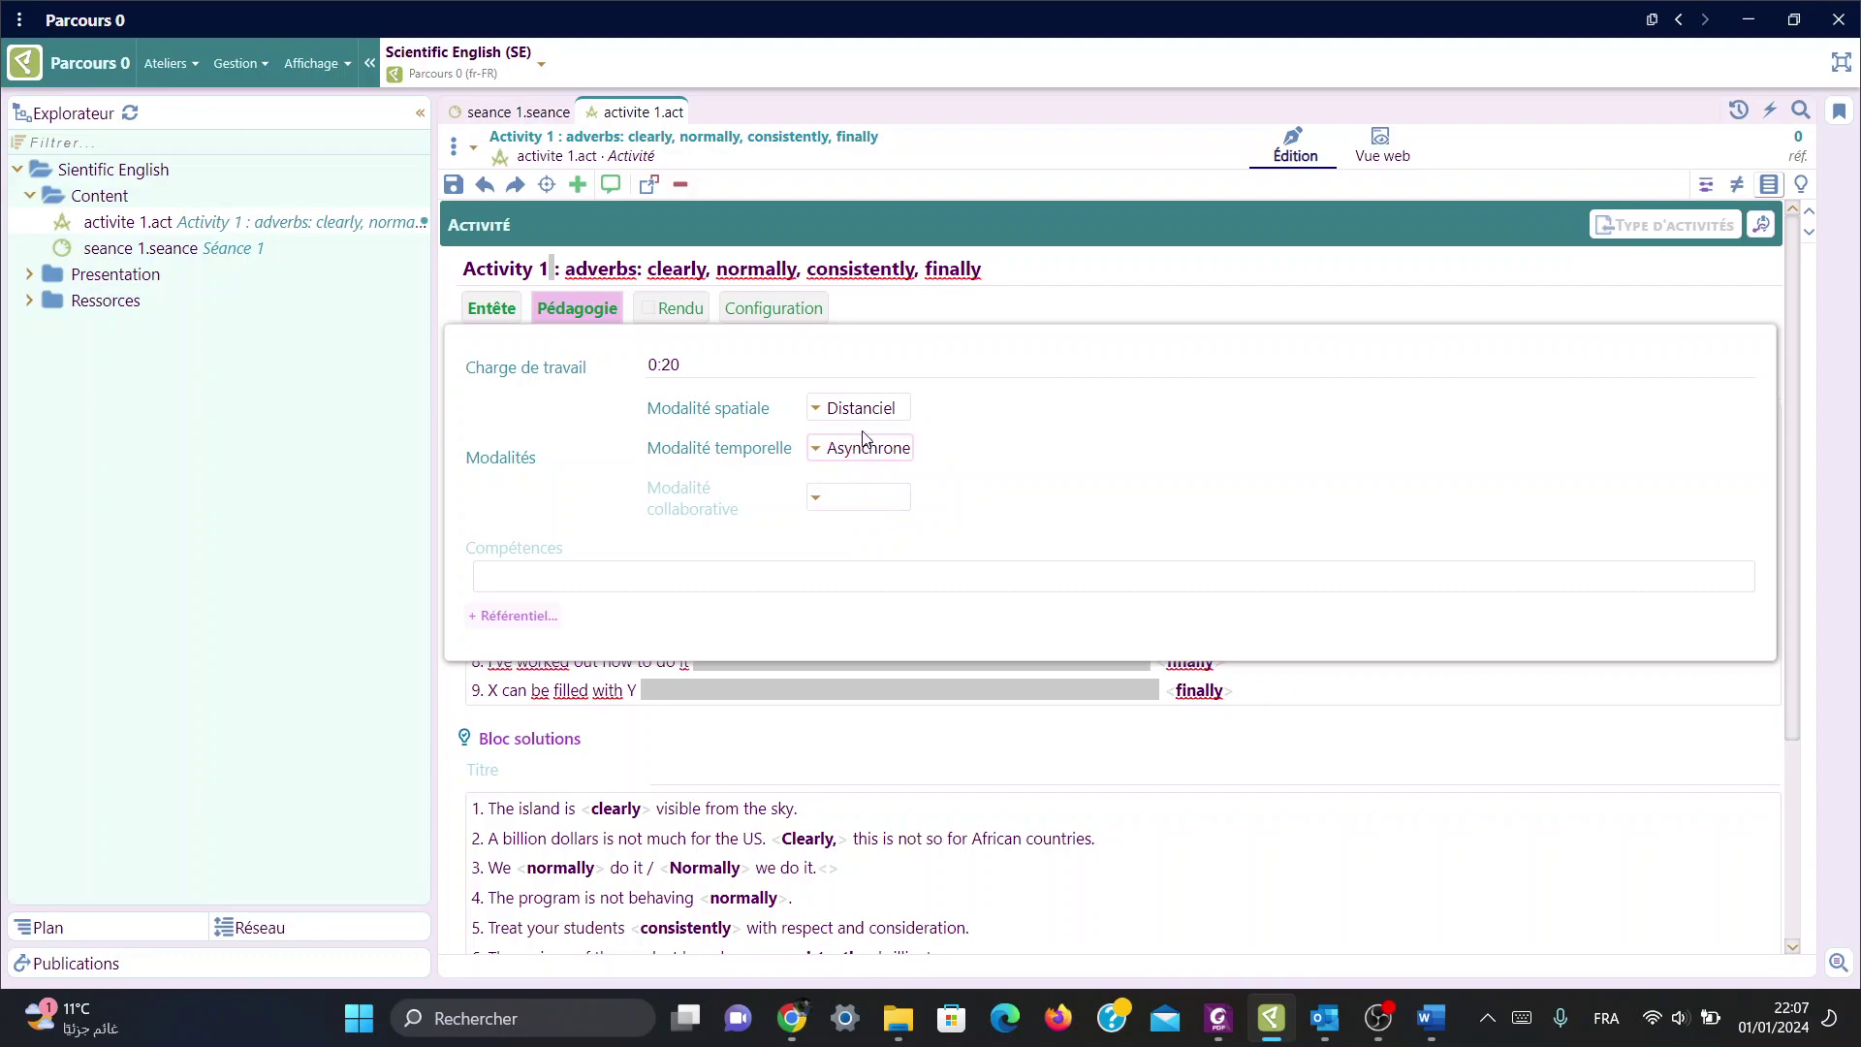
click(819, 501)
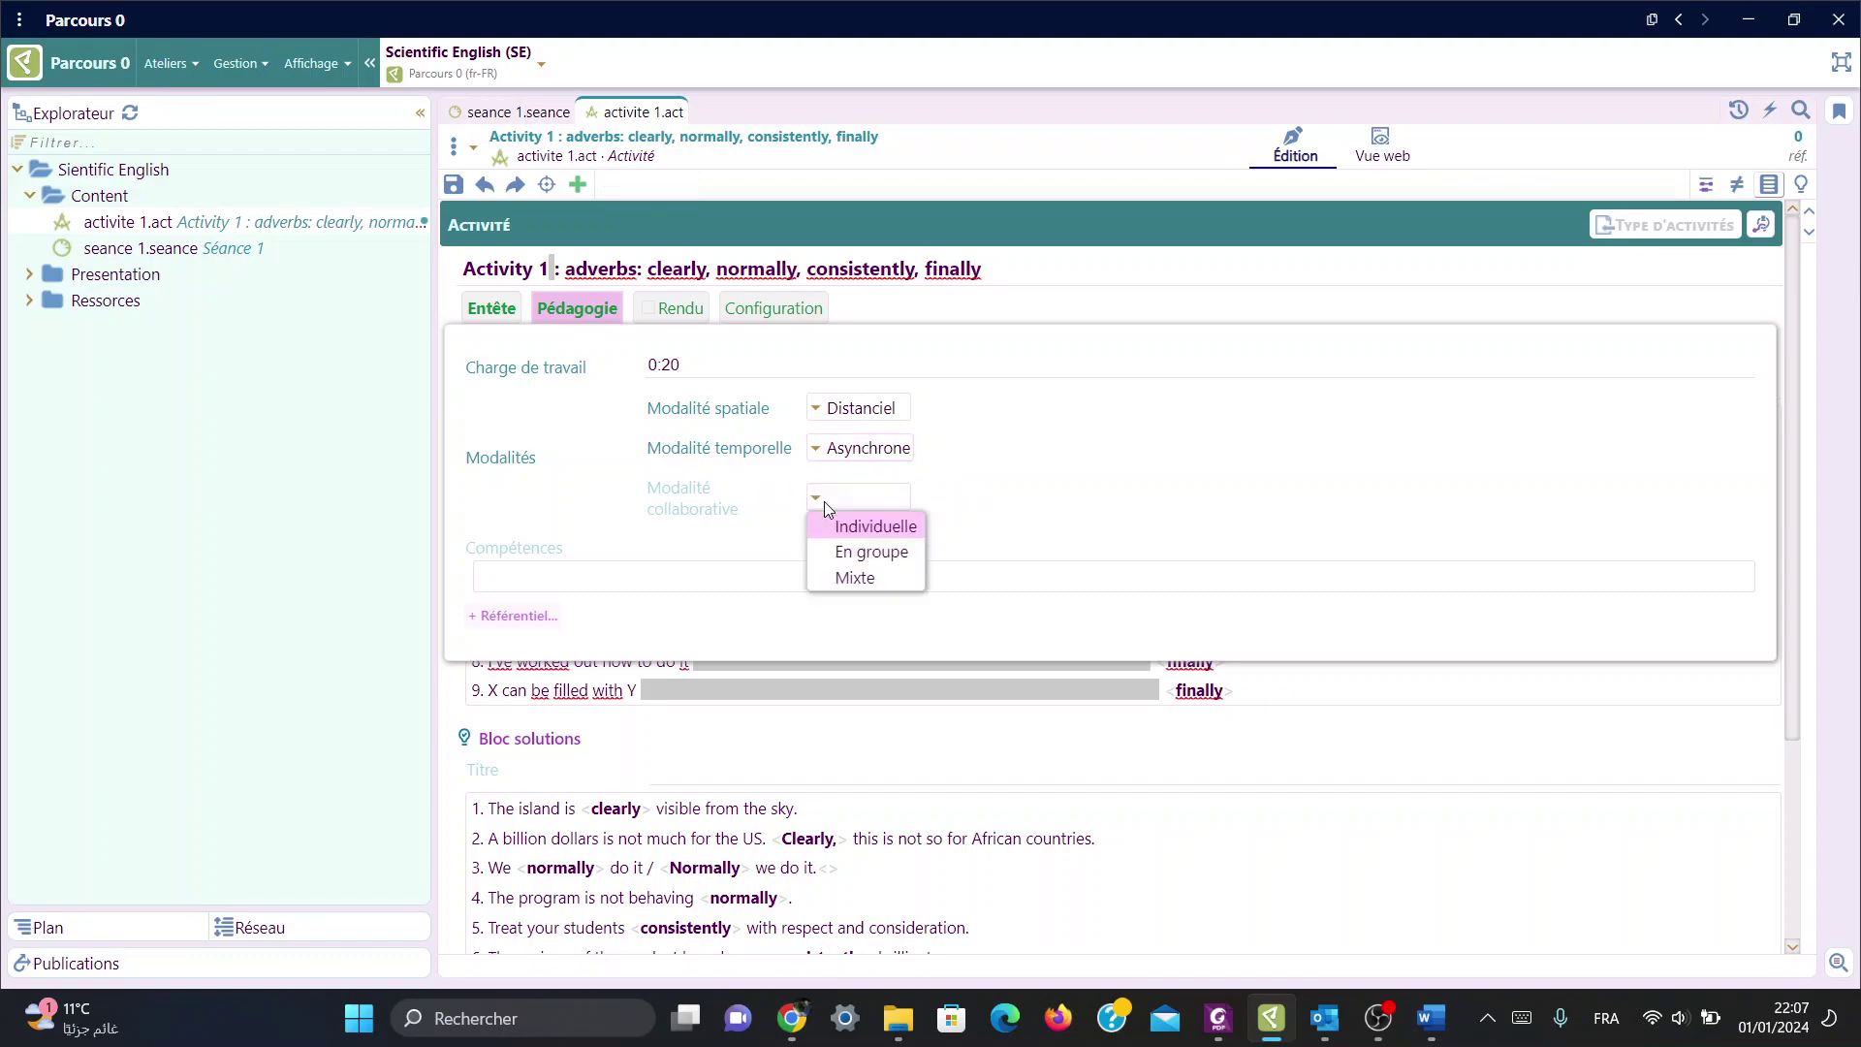
click(865, 528)
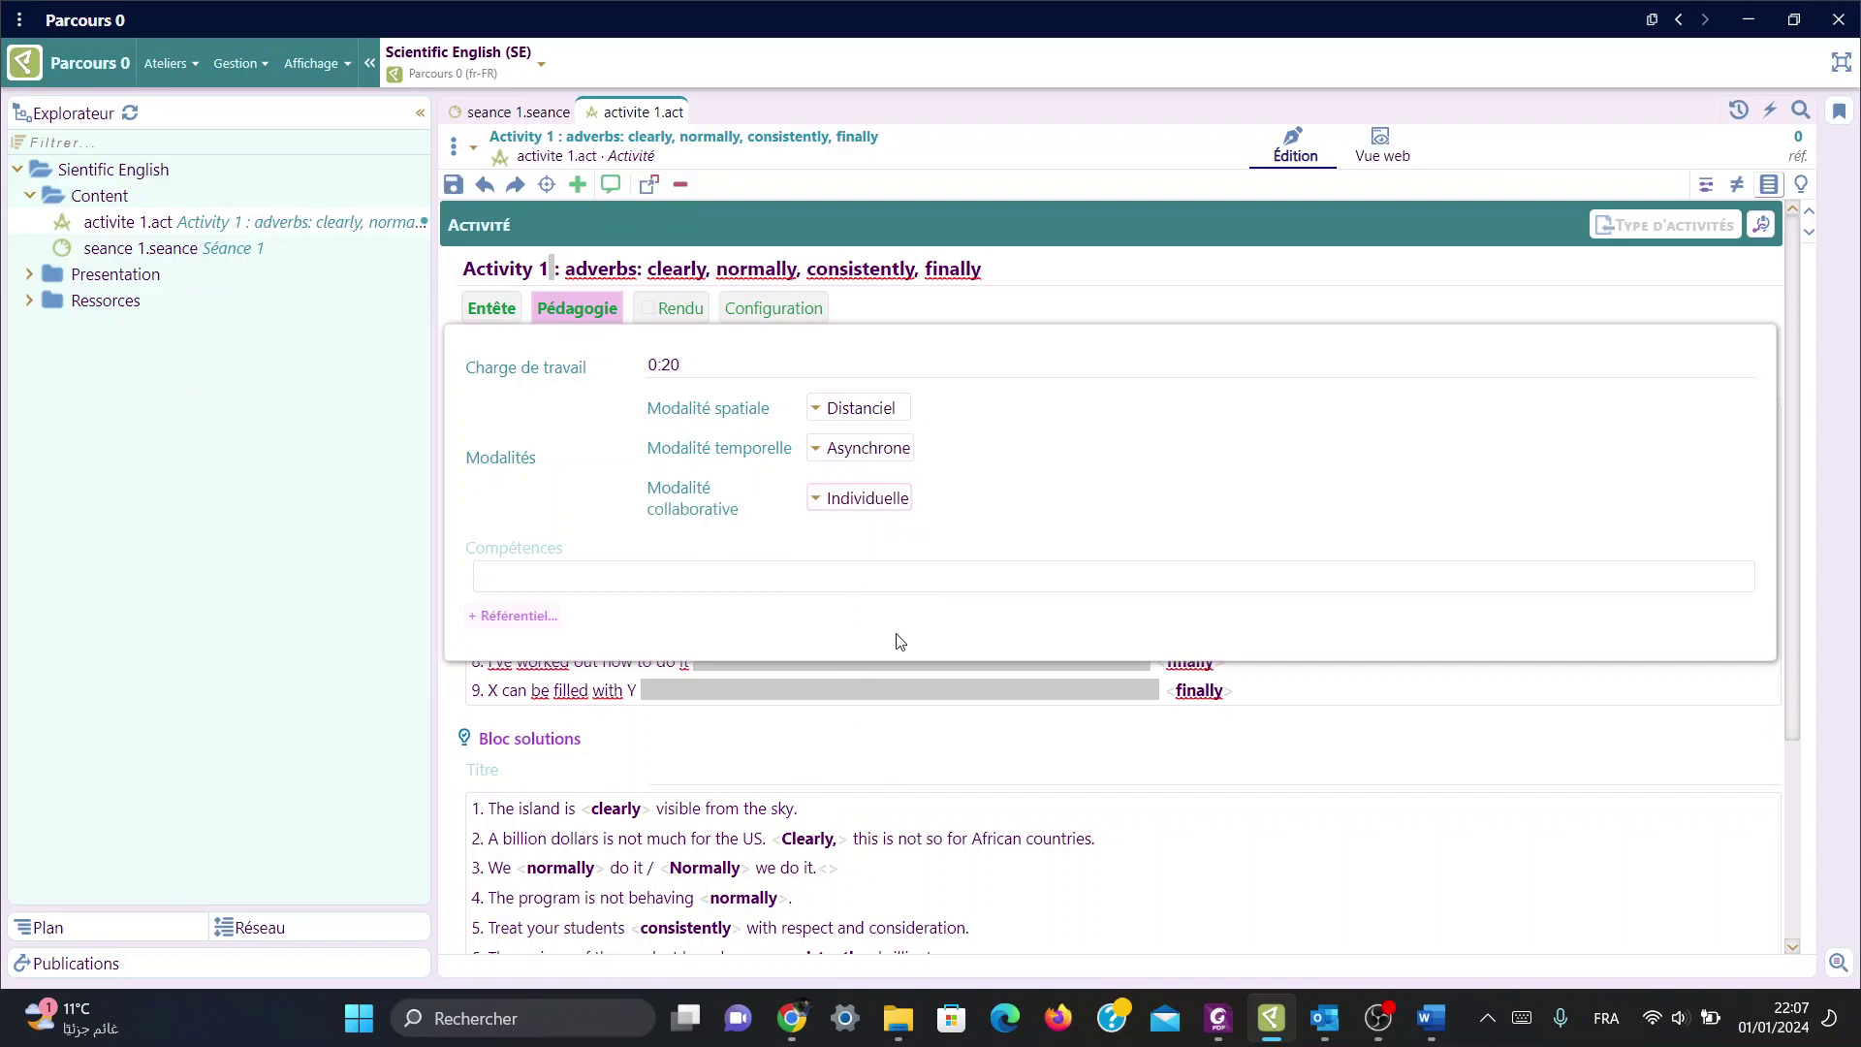
Step: Change the modalities to Présentiel, Synchrone and En groupe
click(820, 412)
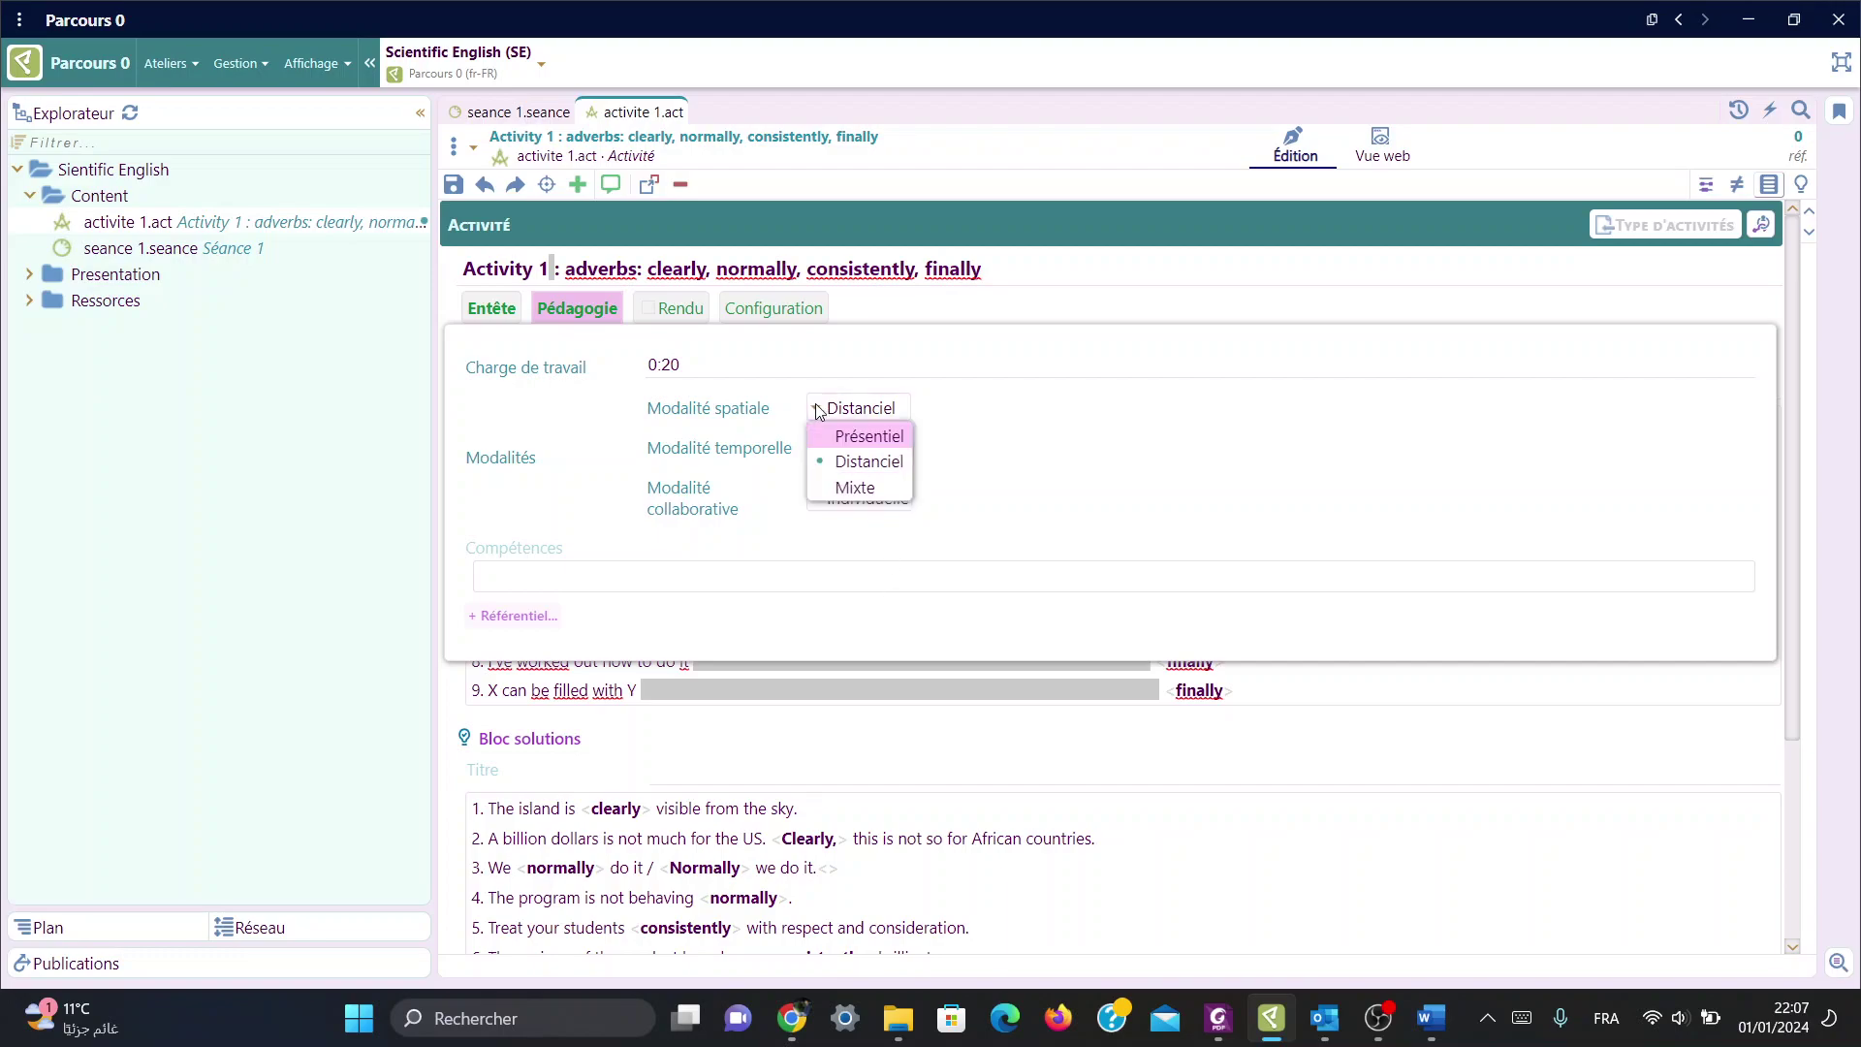
click(872, 436)
click(823, 452)
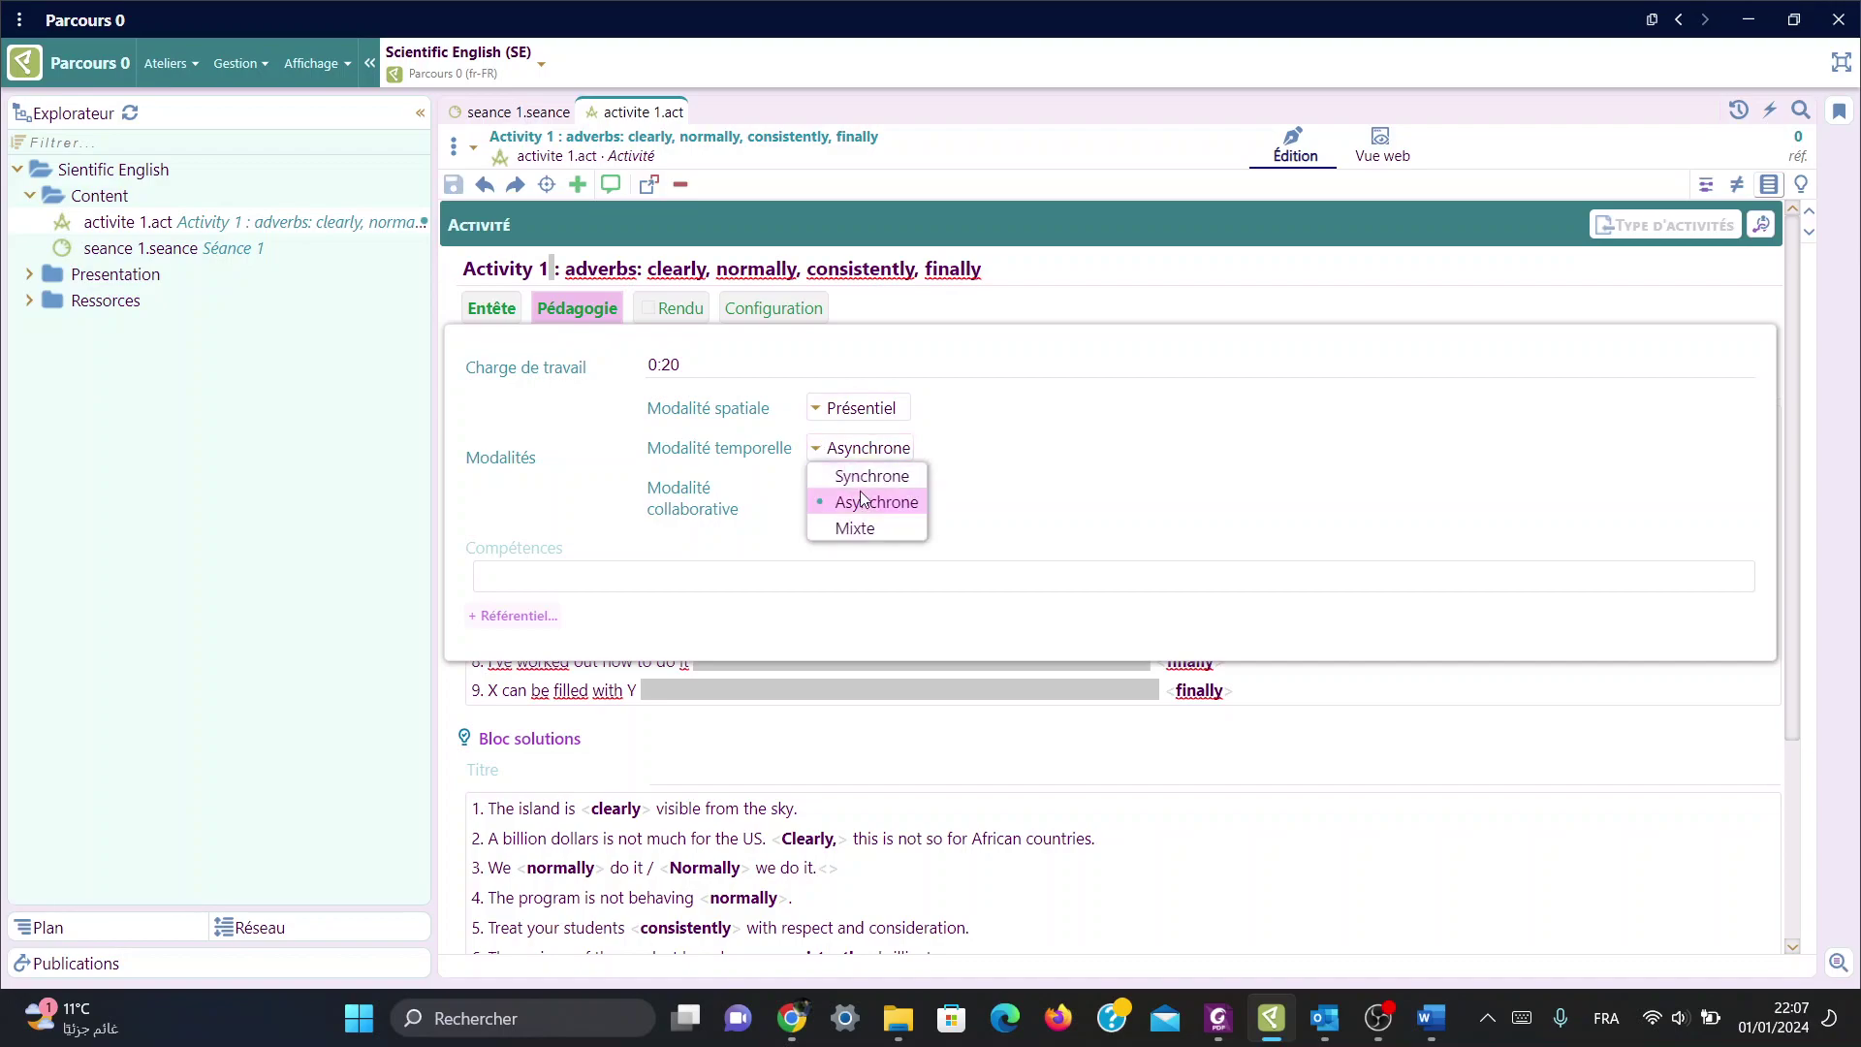
click(866, 497)
click(862, 456)
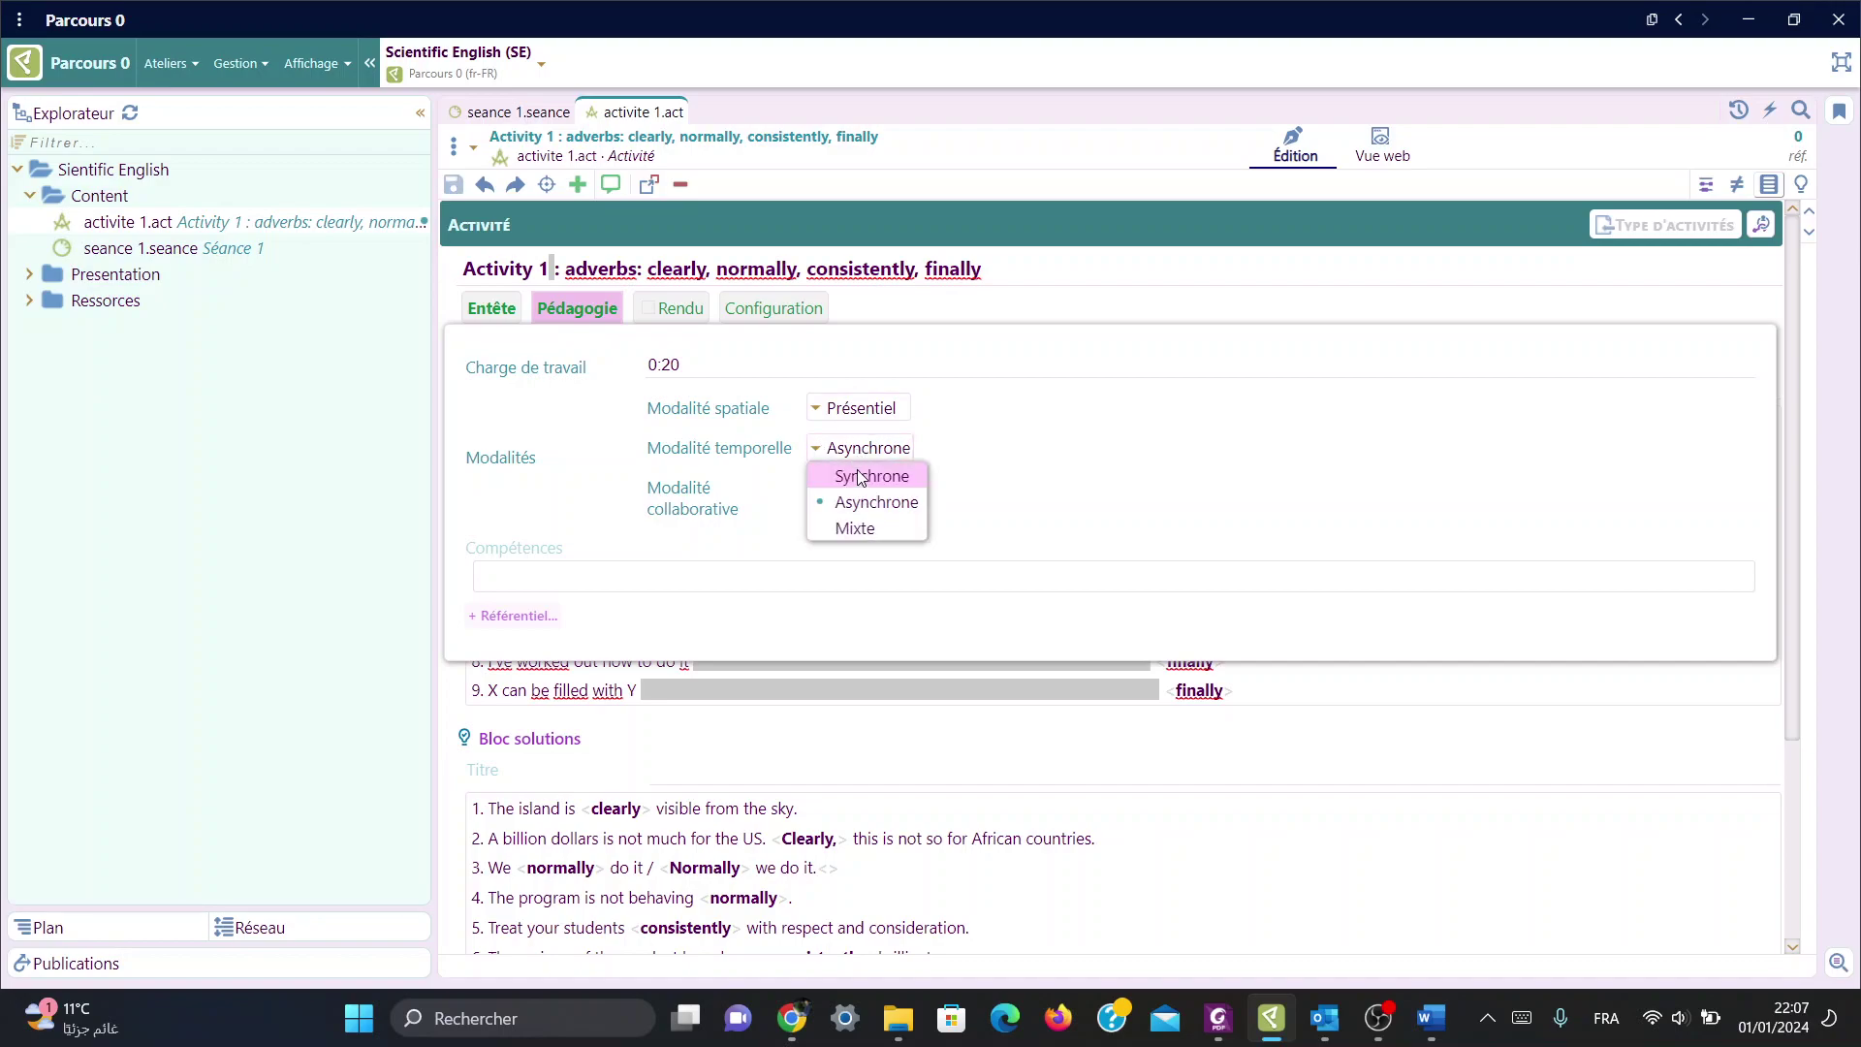
click(859, 478)
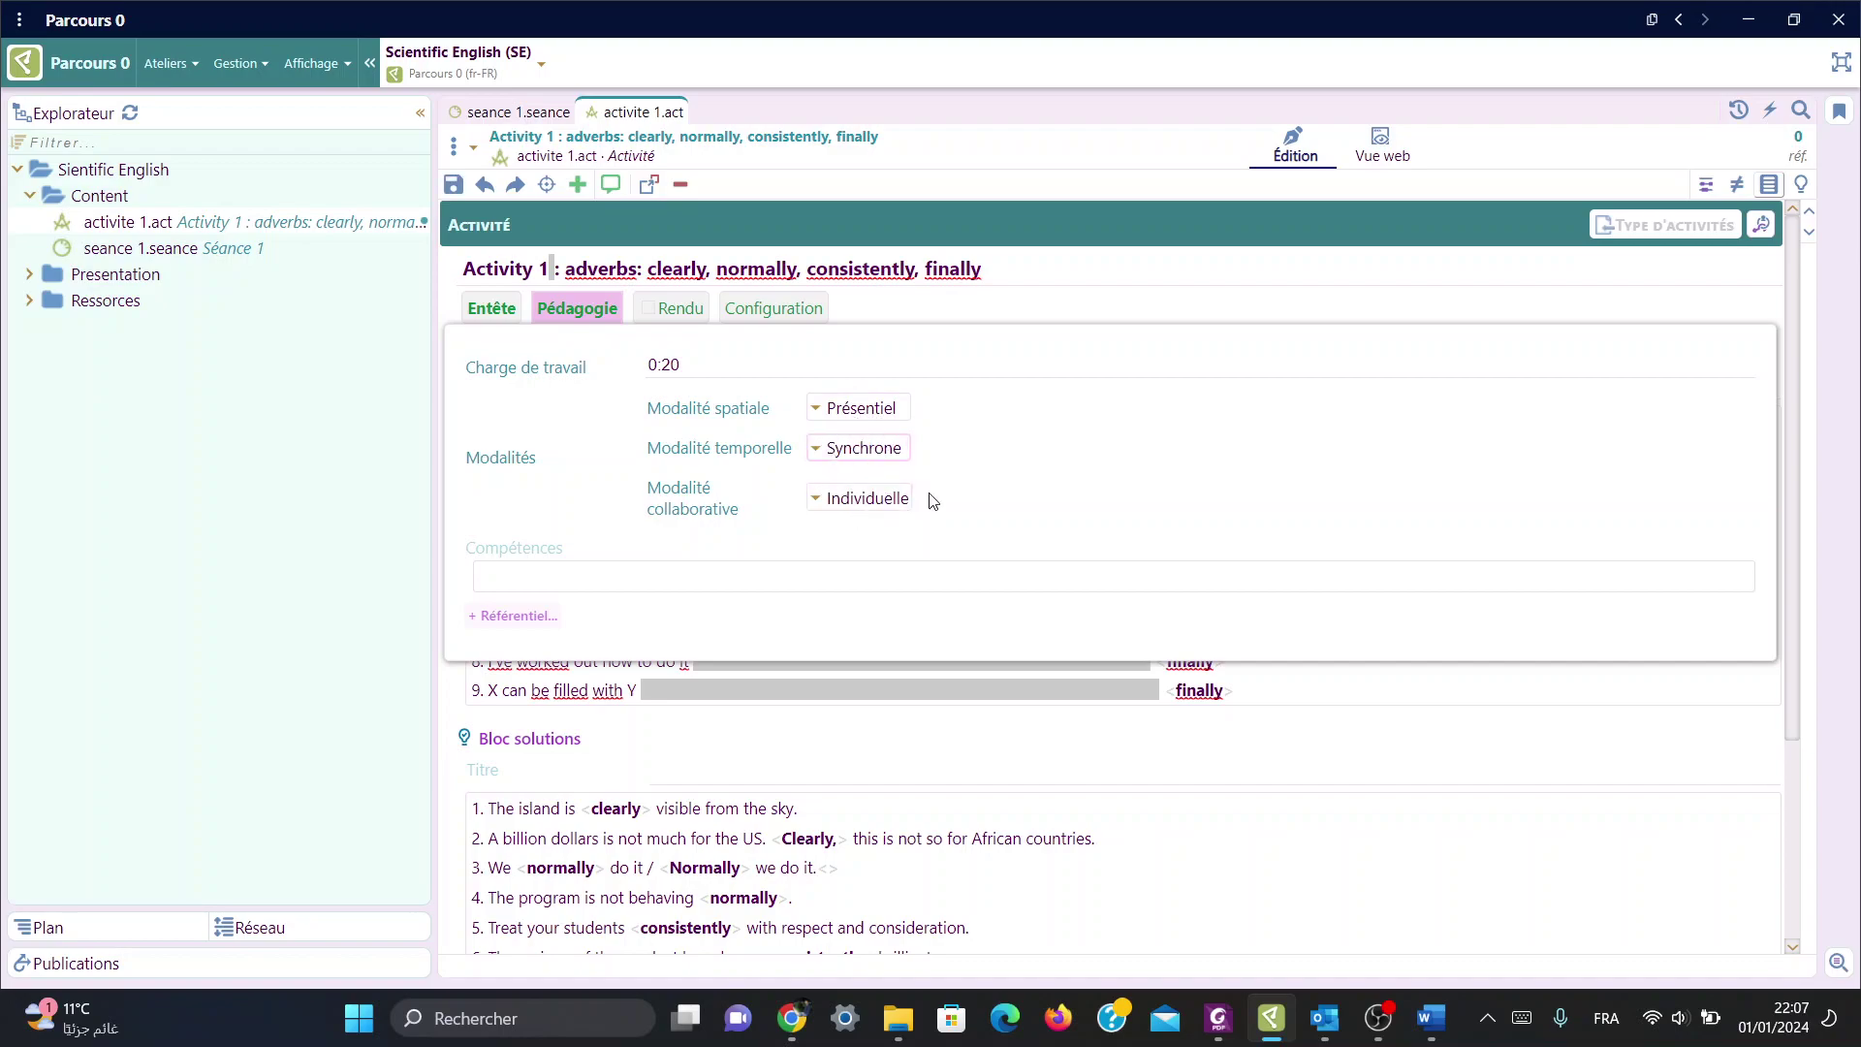
click(888, 459)
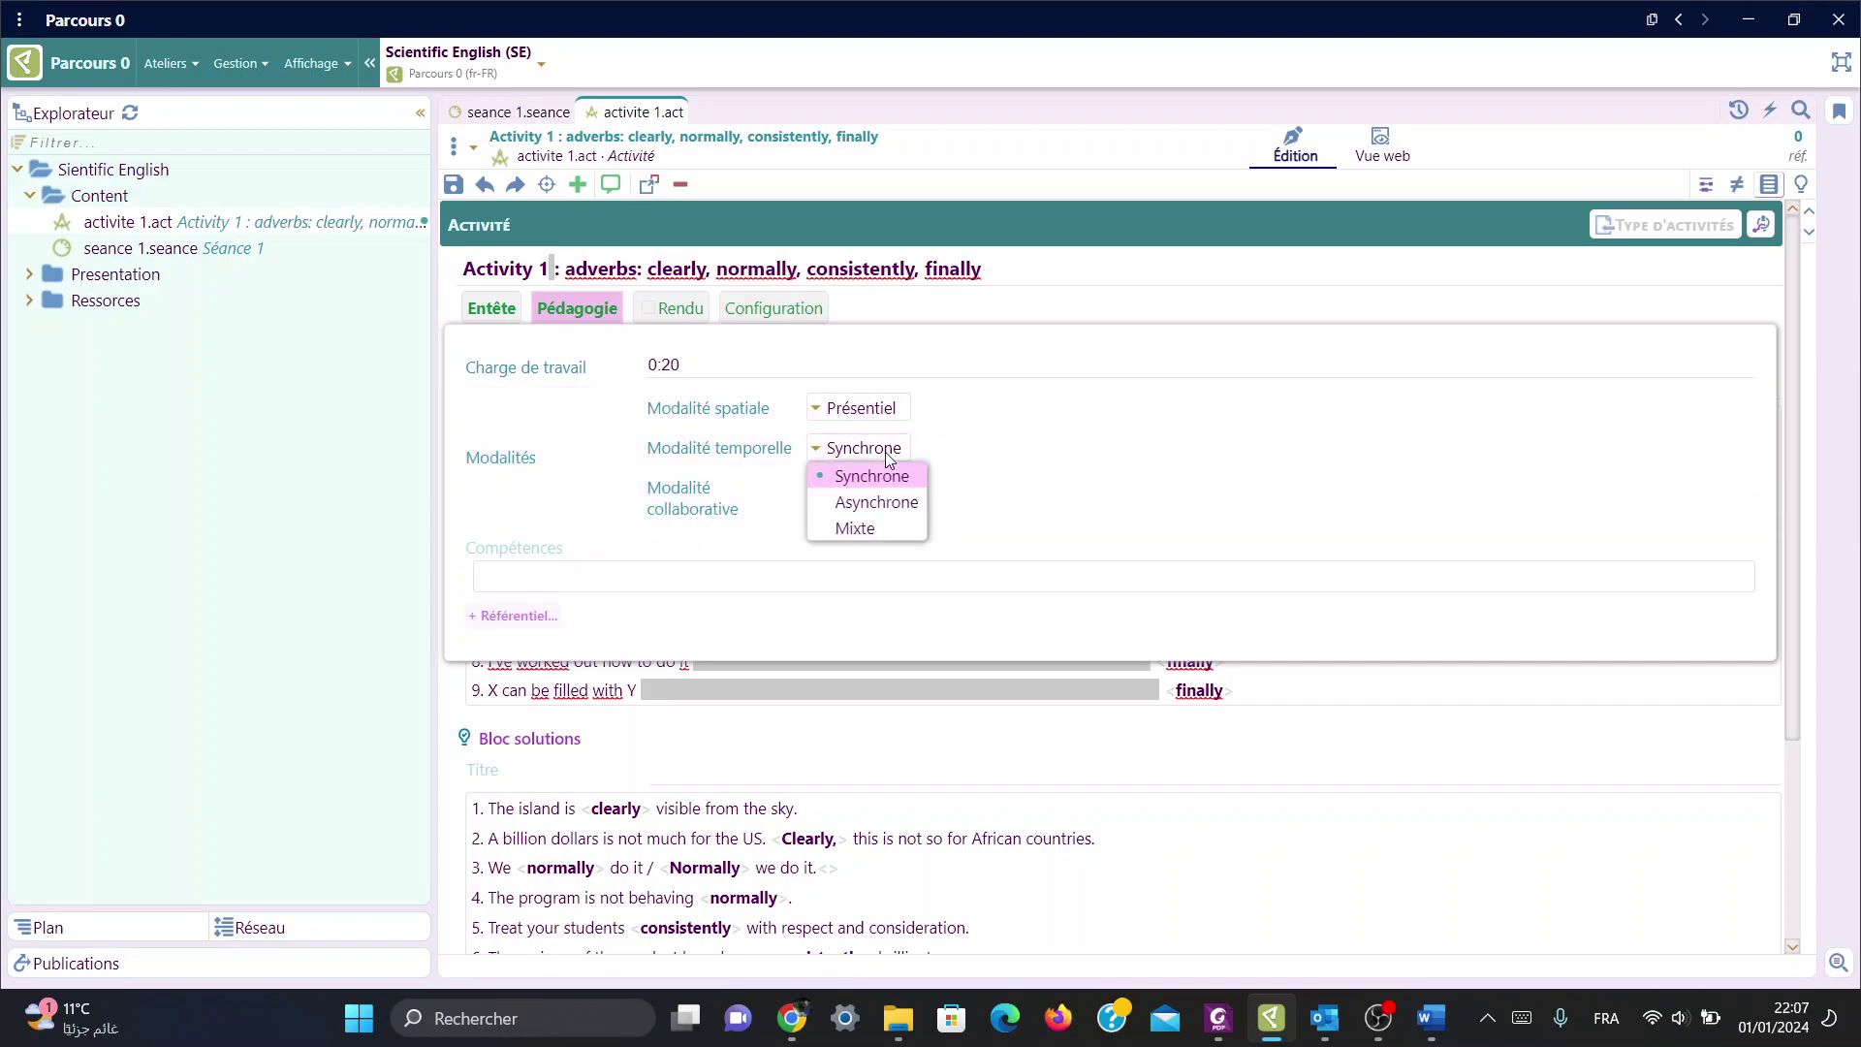
click(954, 455)
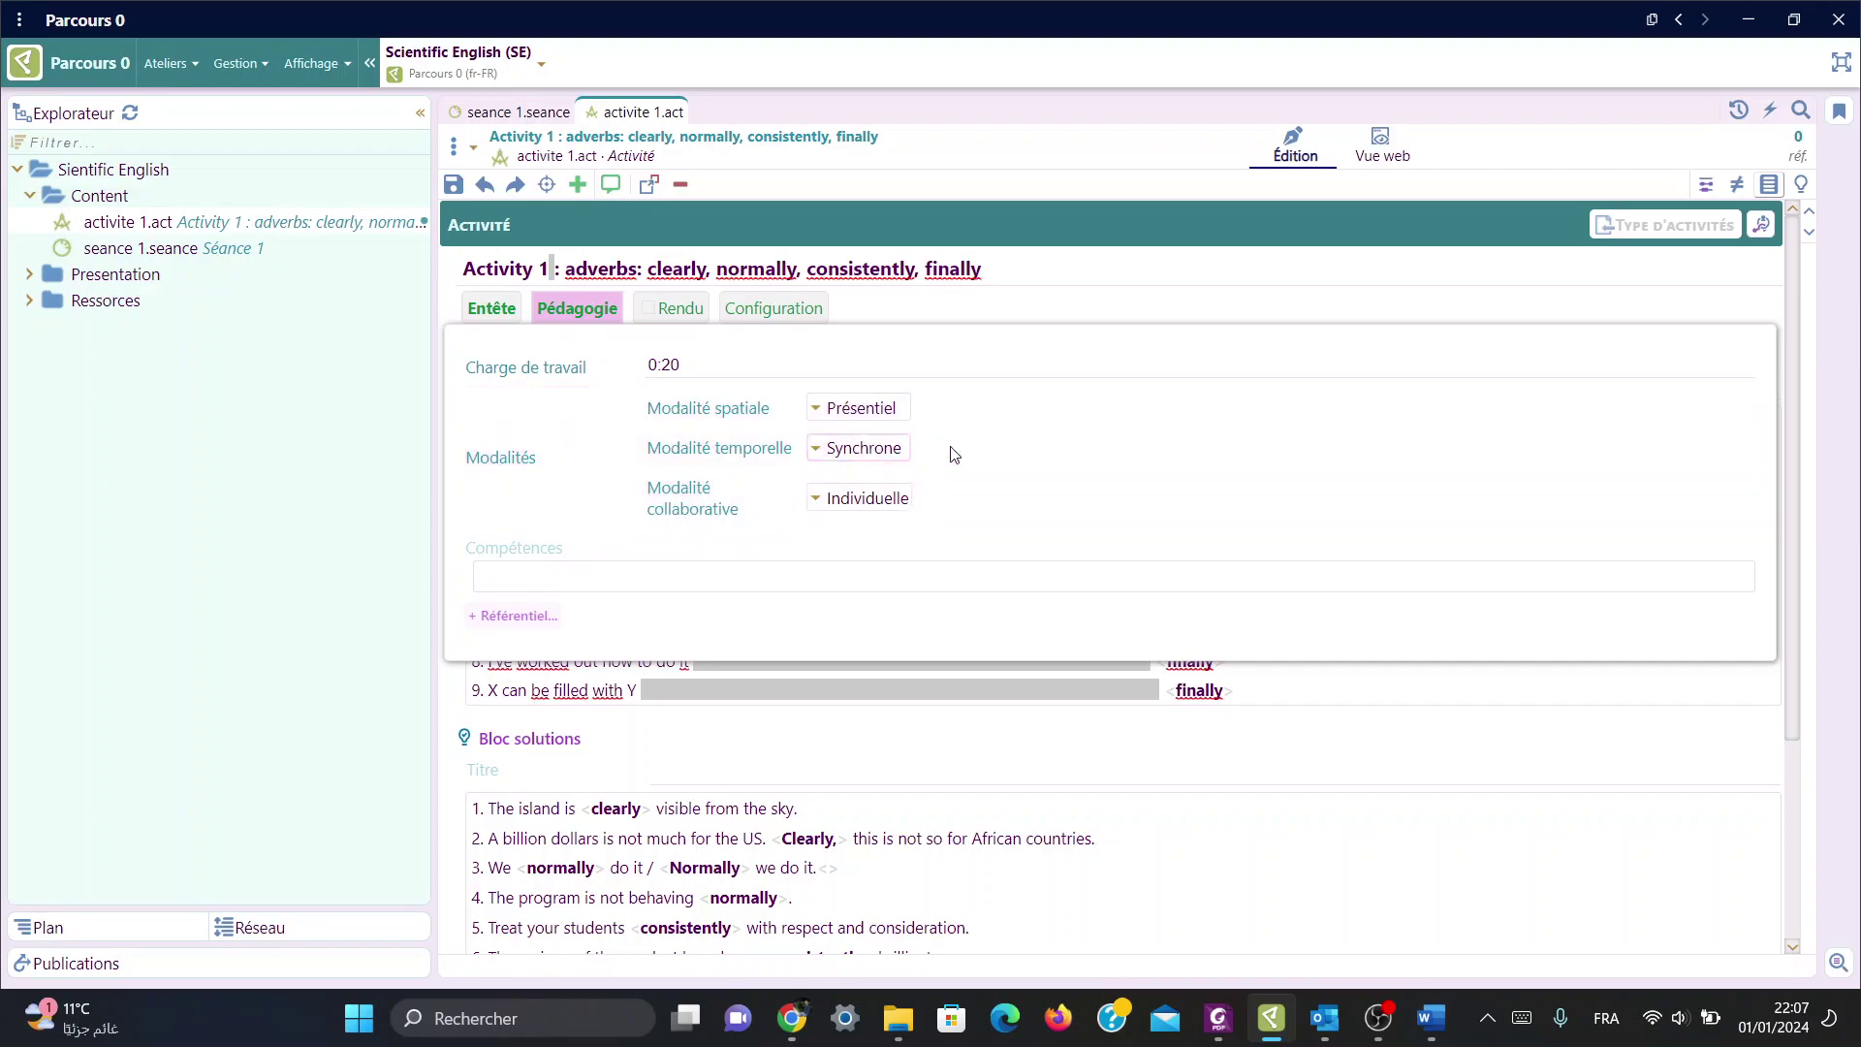
click(849, 499)
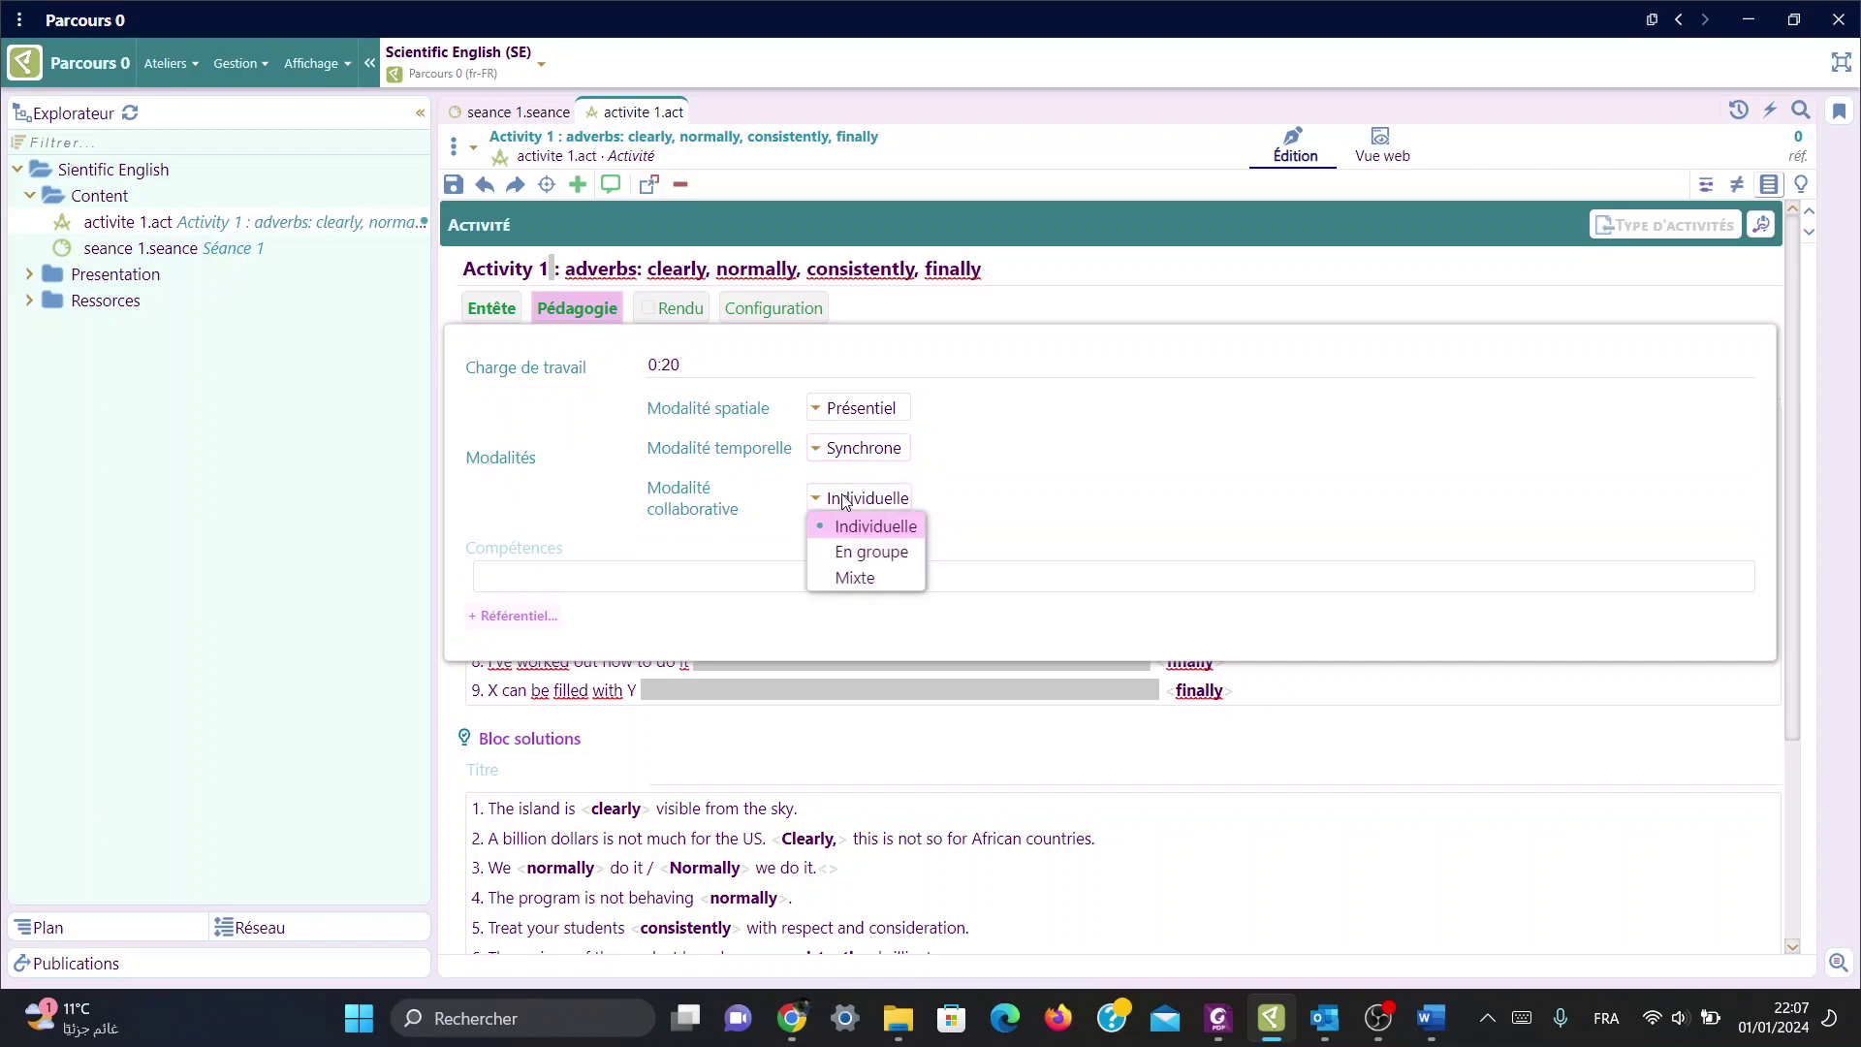
click(899, 554)
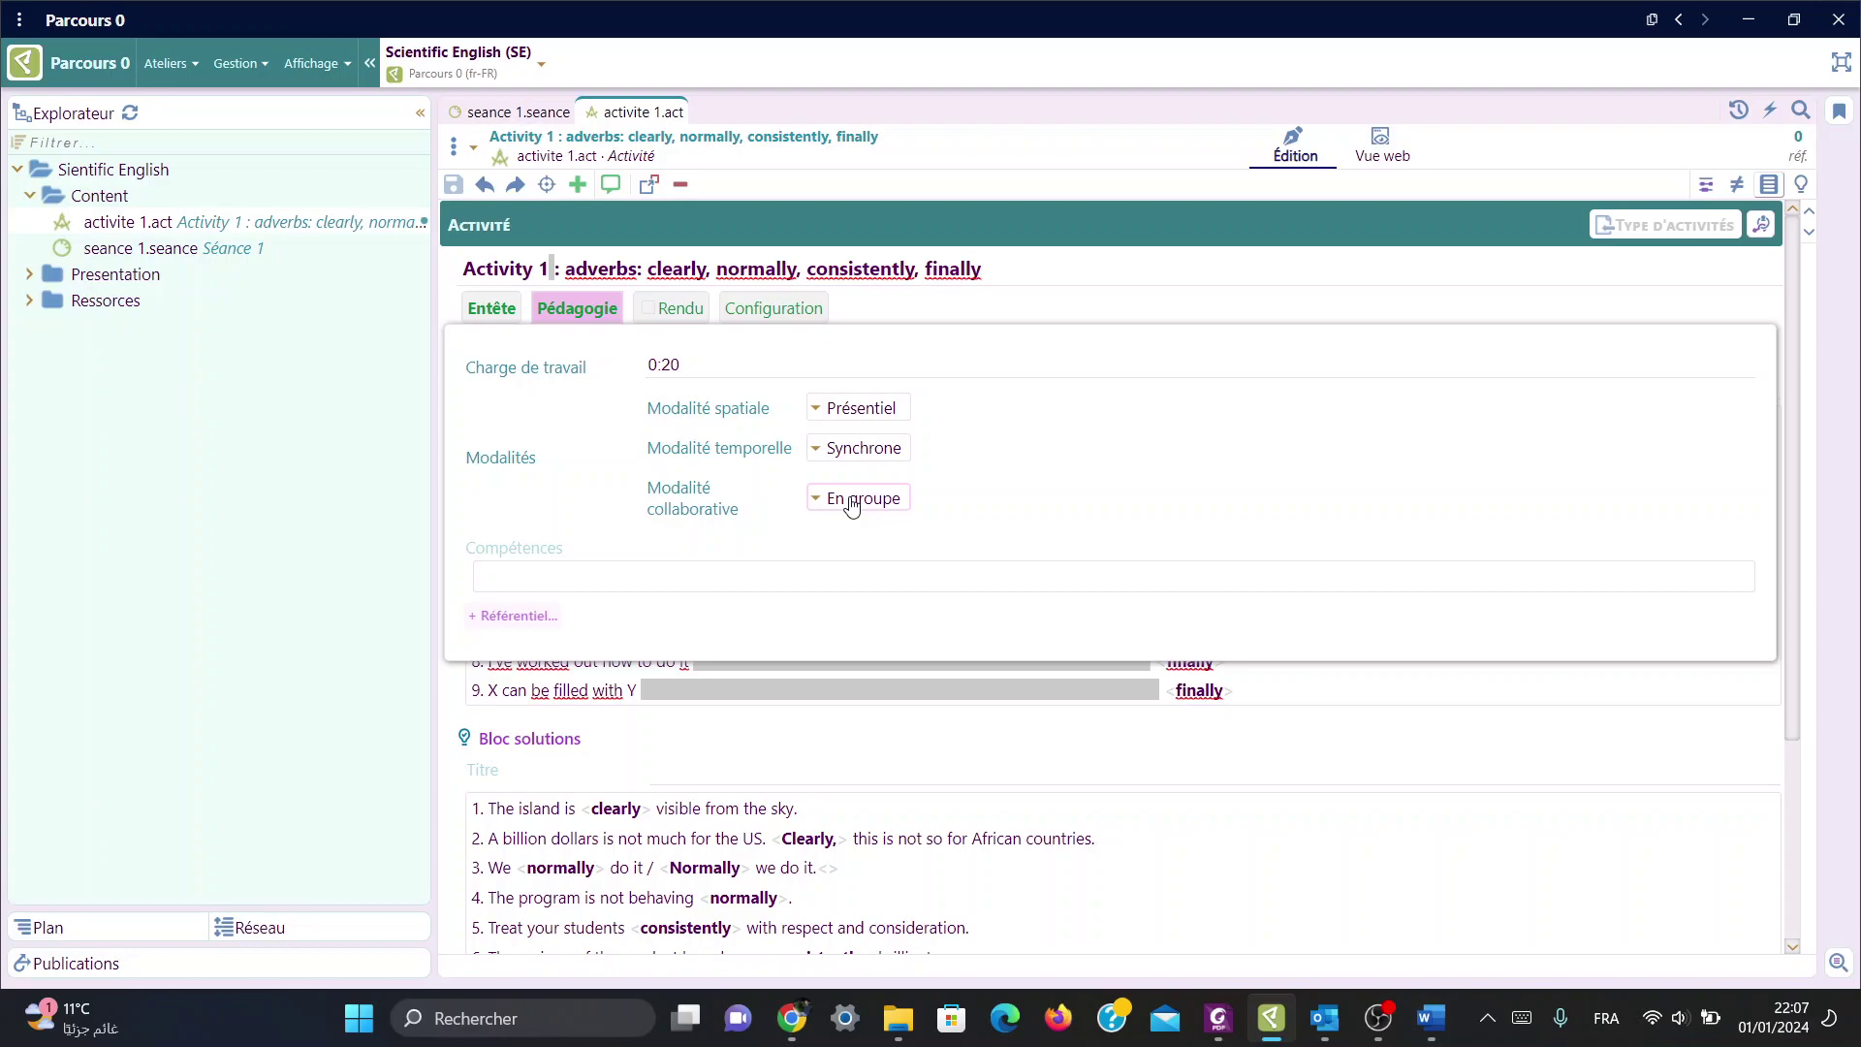
Step: Look at the Rendu submission settings, then return to the activity body and scroll to Remarque formateur
click(681, 310)
click(515, 405)
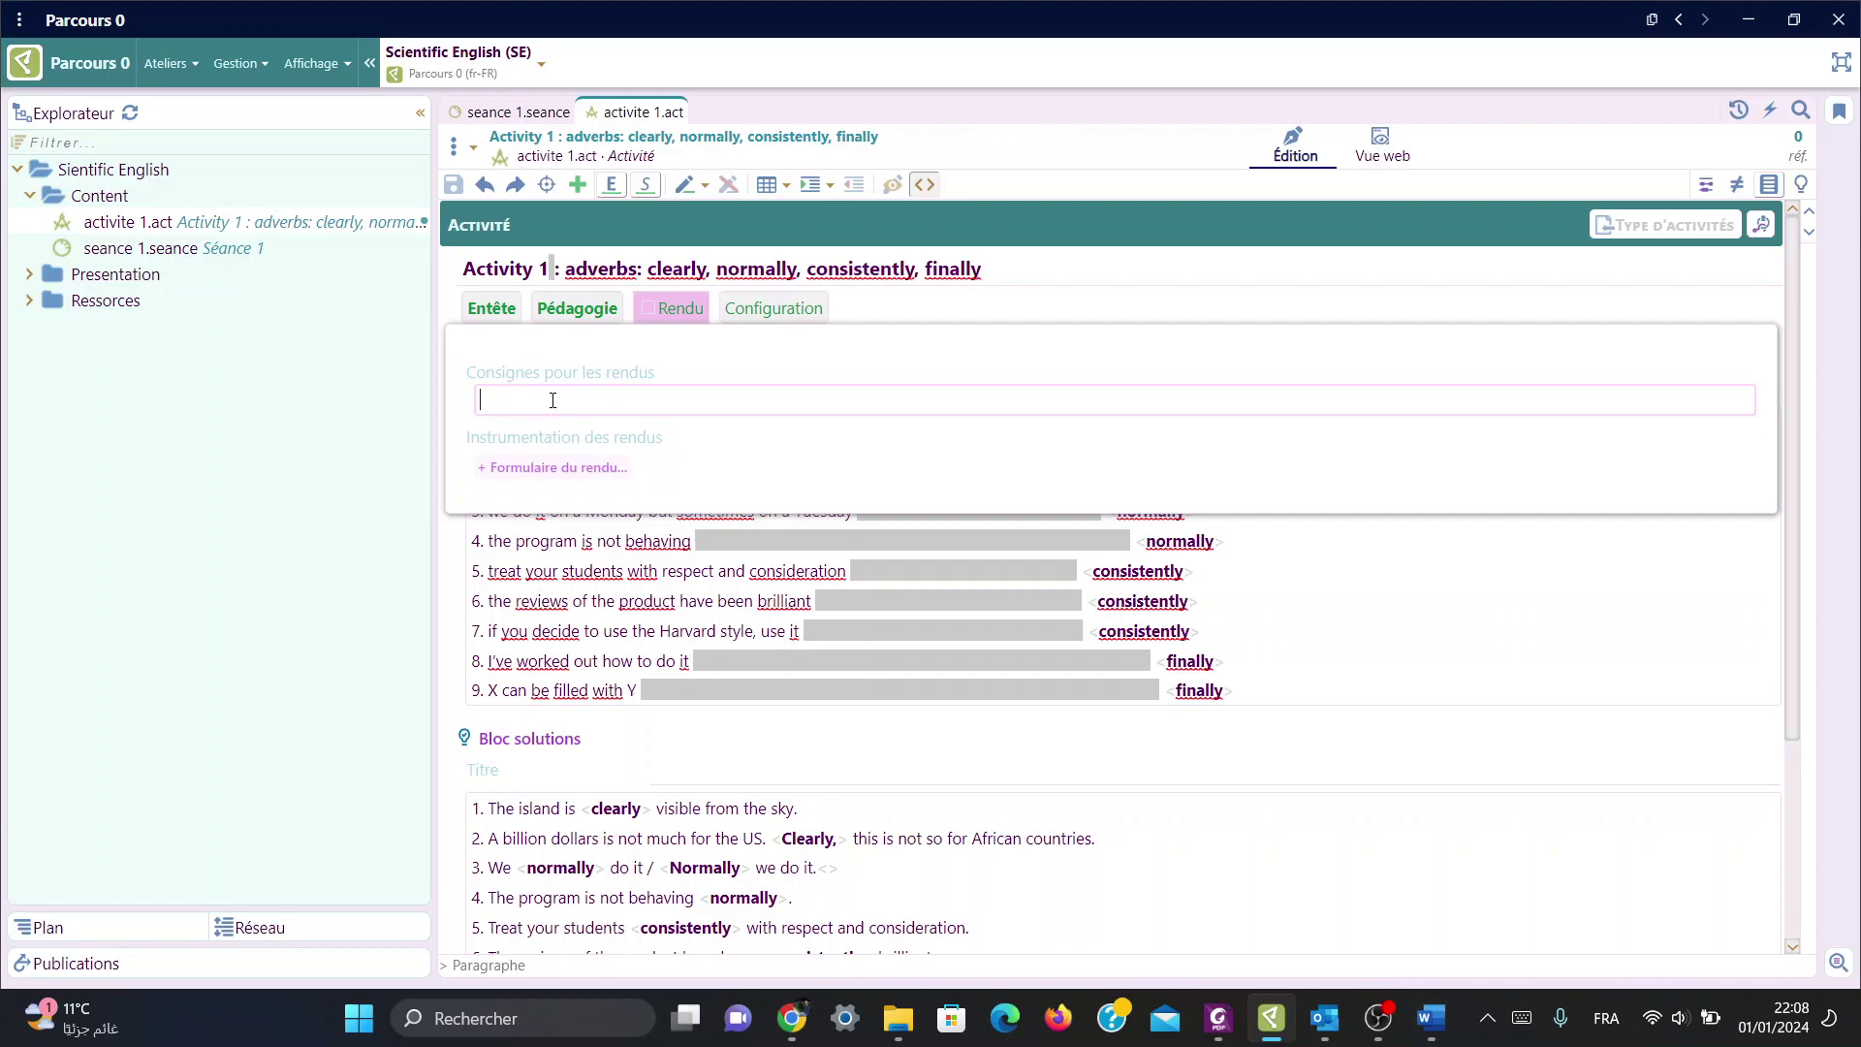
click(945, 306)
click(788, 424)
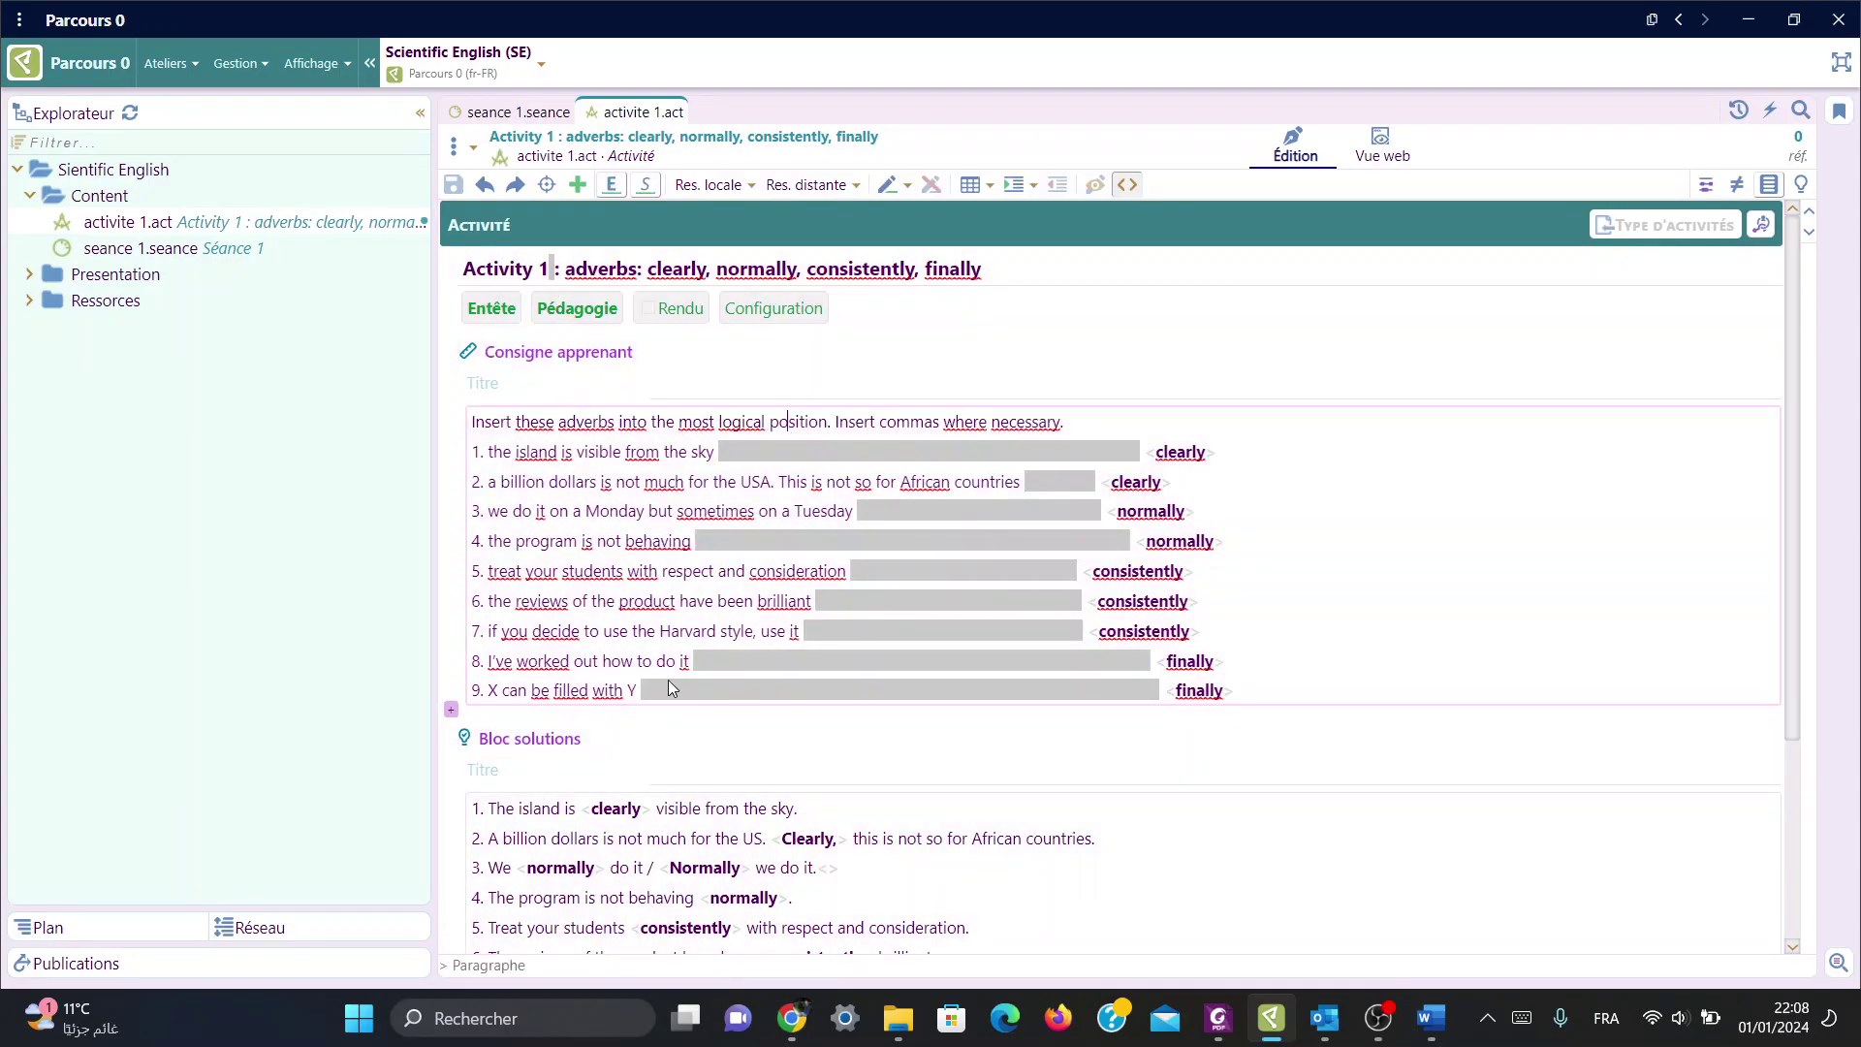
scroll(667, 679, down, 3)
scroll(670, 680, down, 1)
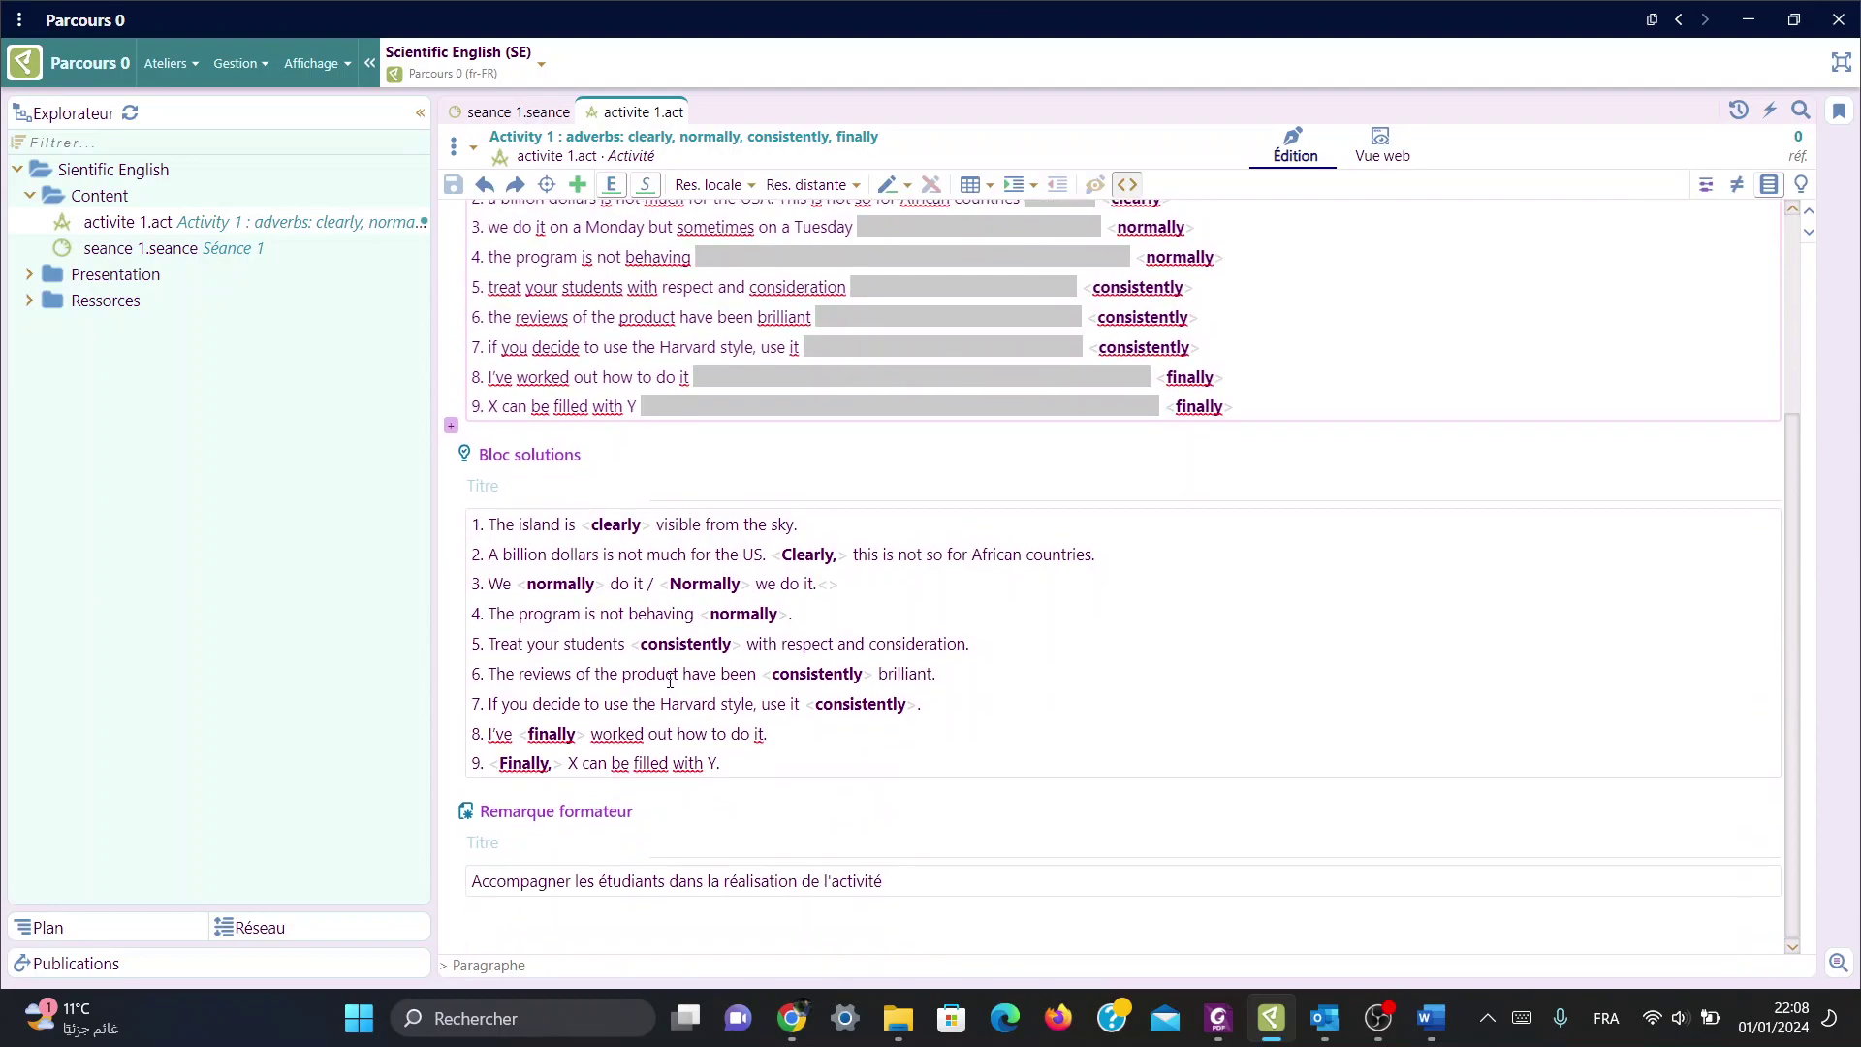
click(667, 813)
click(452, 899)
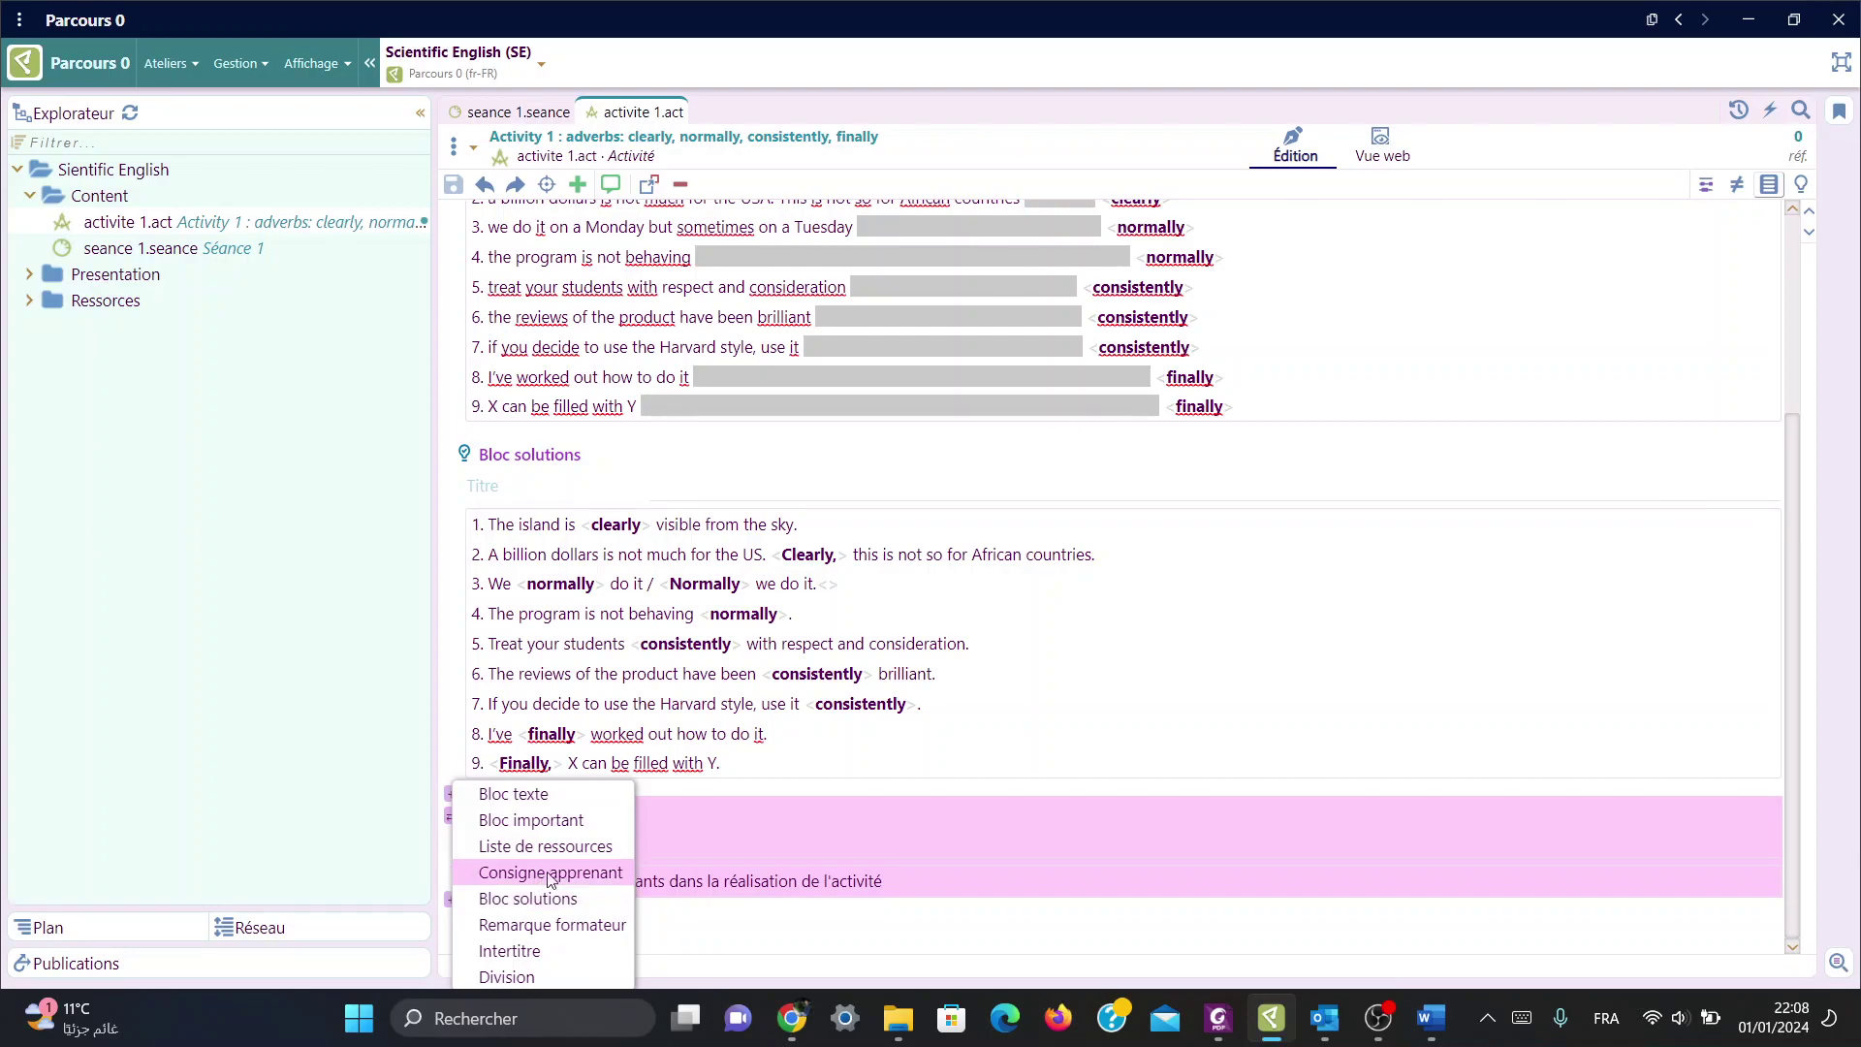
click(566, 847)
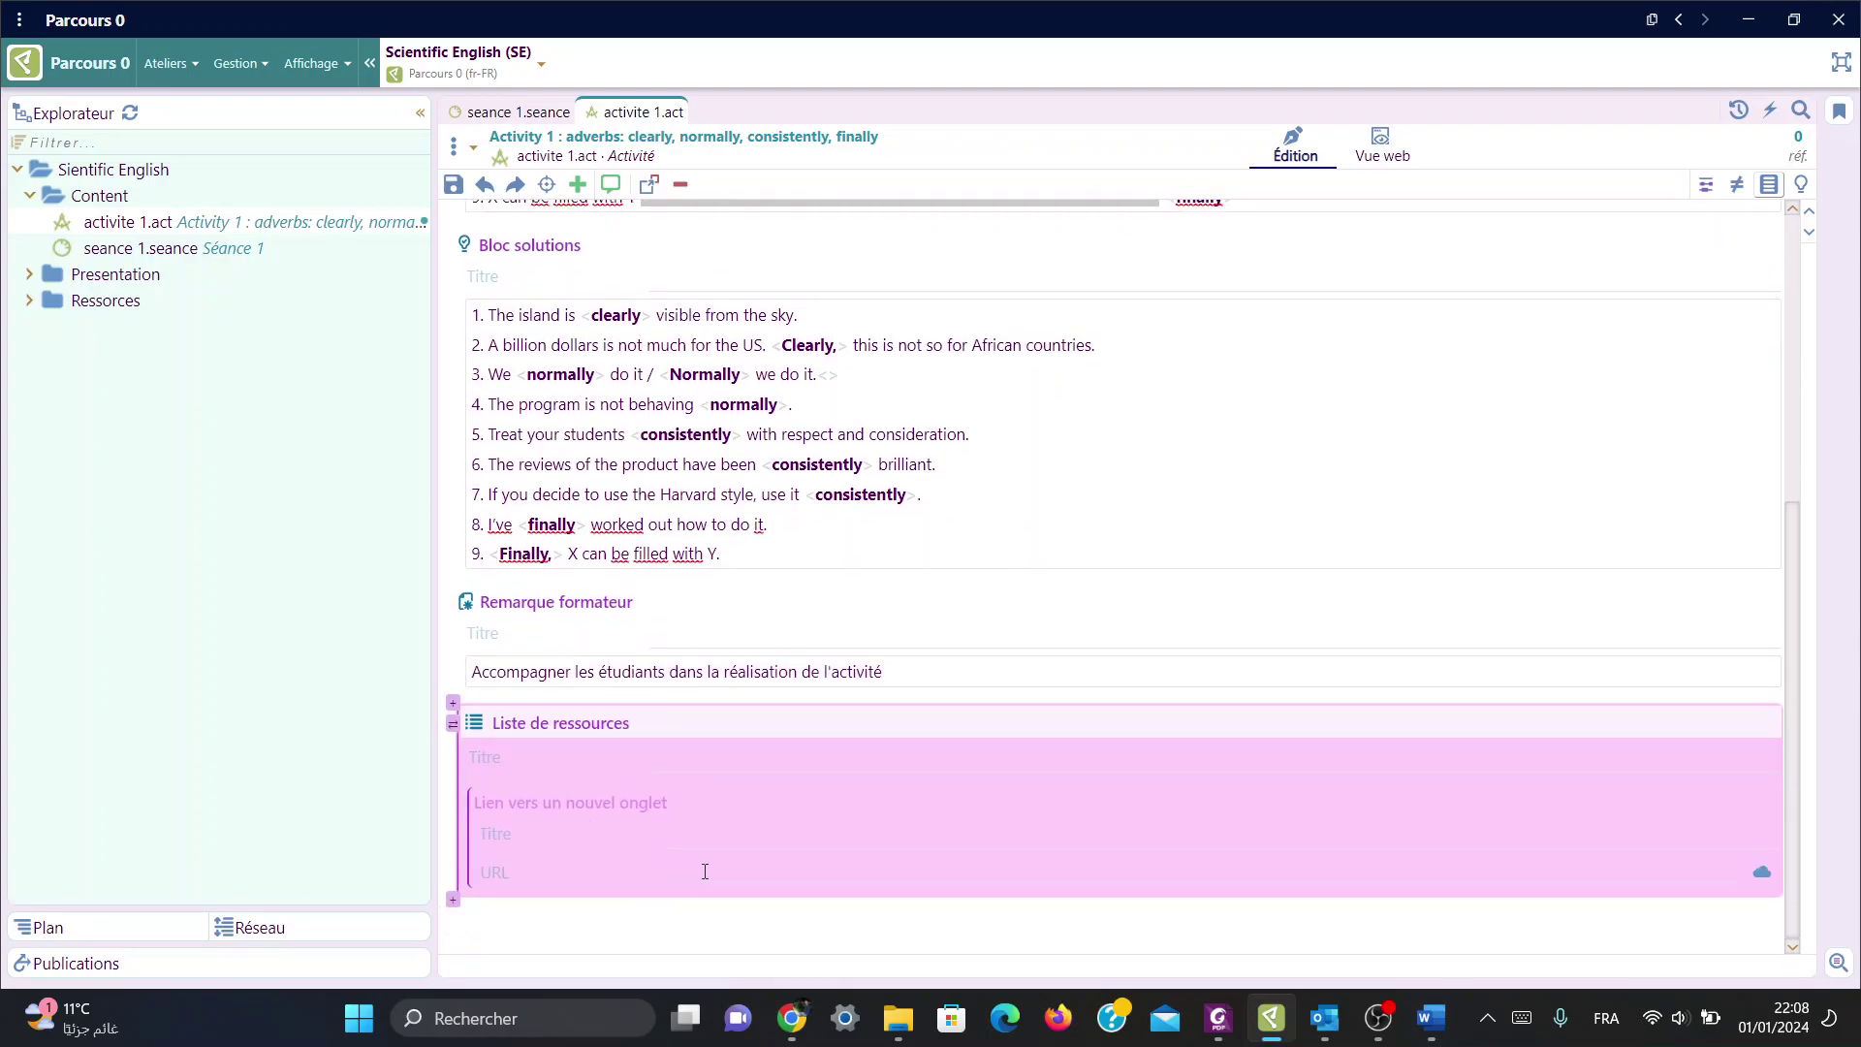
click(705, 871)
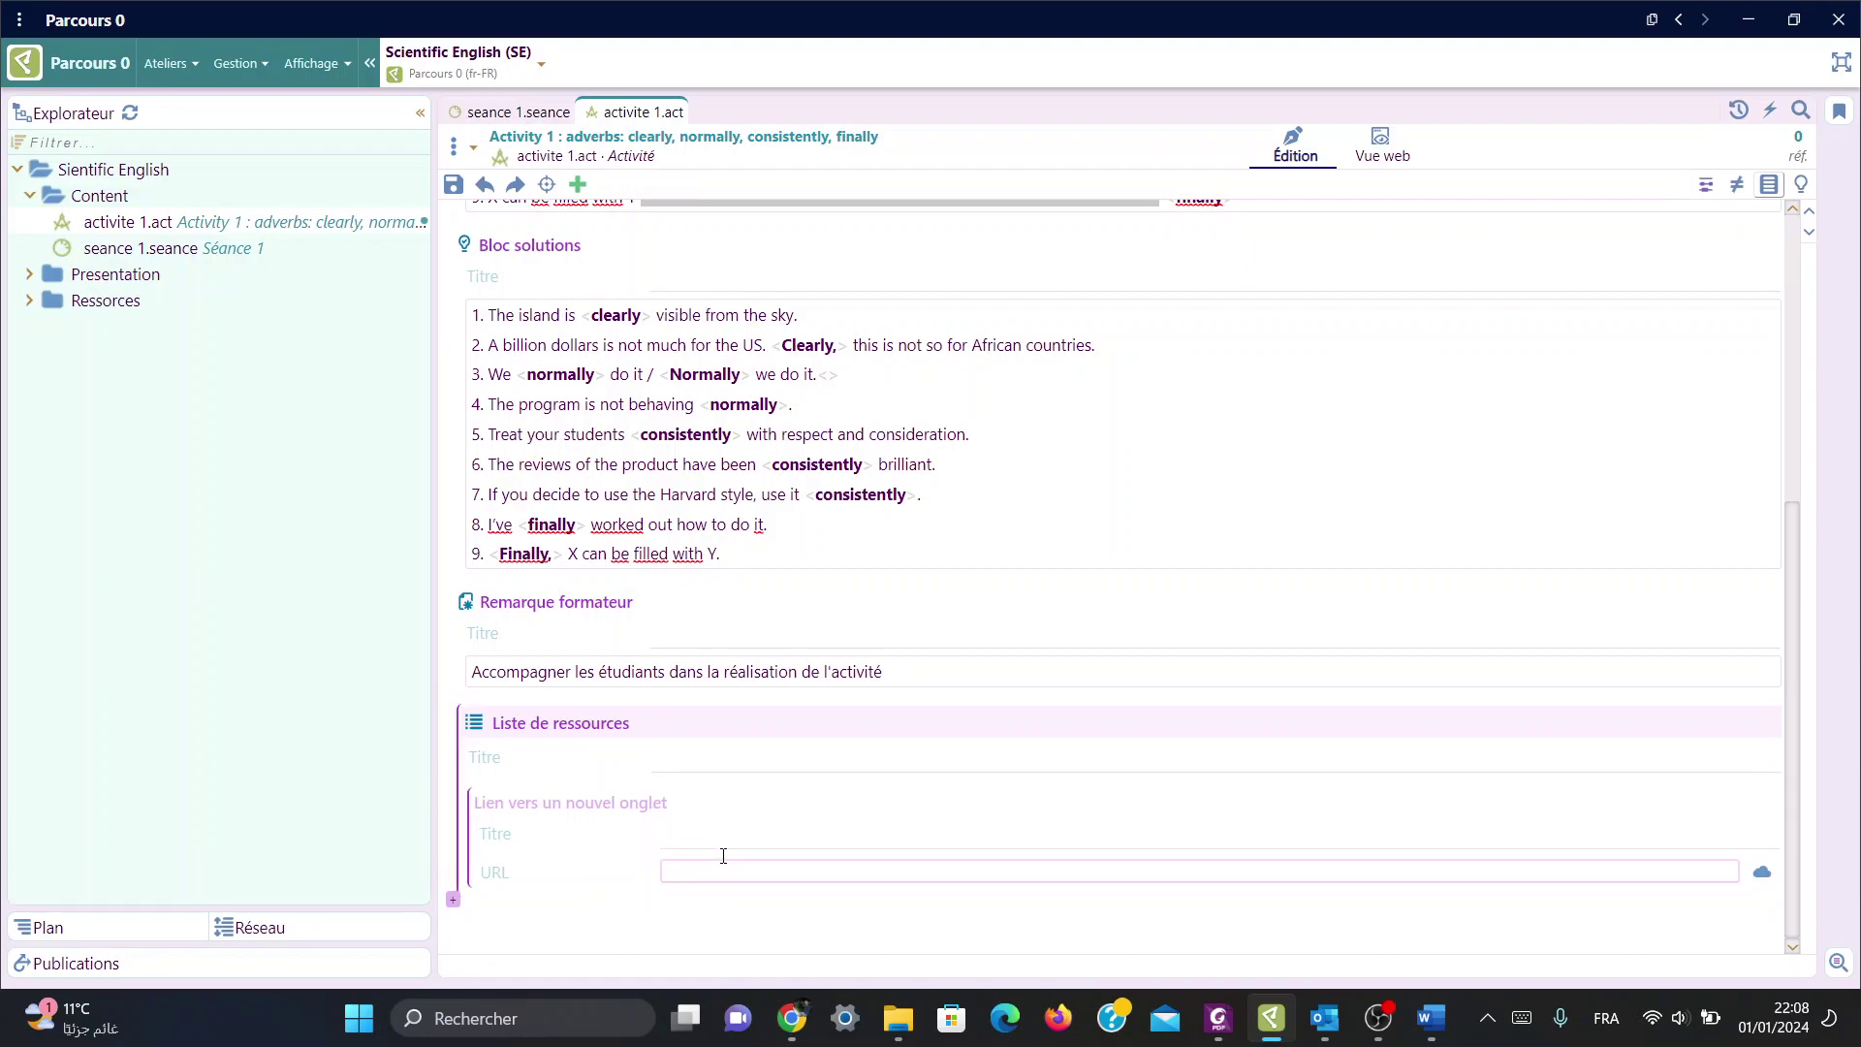
click(551, 822)
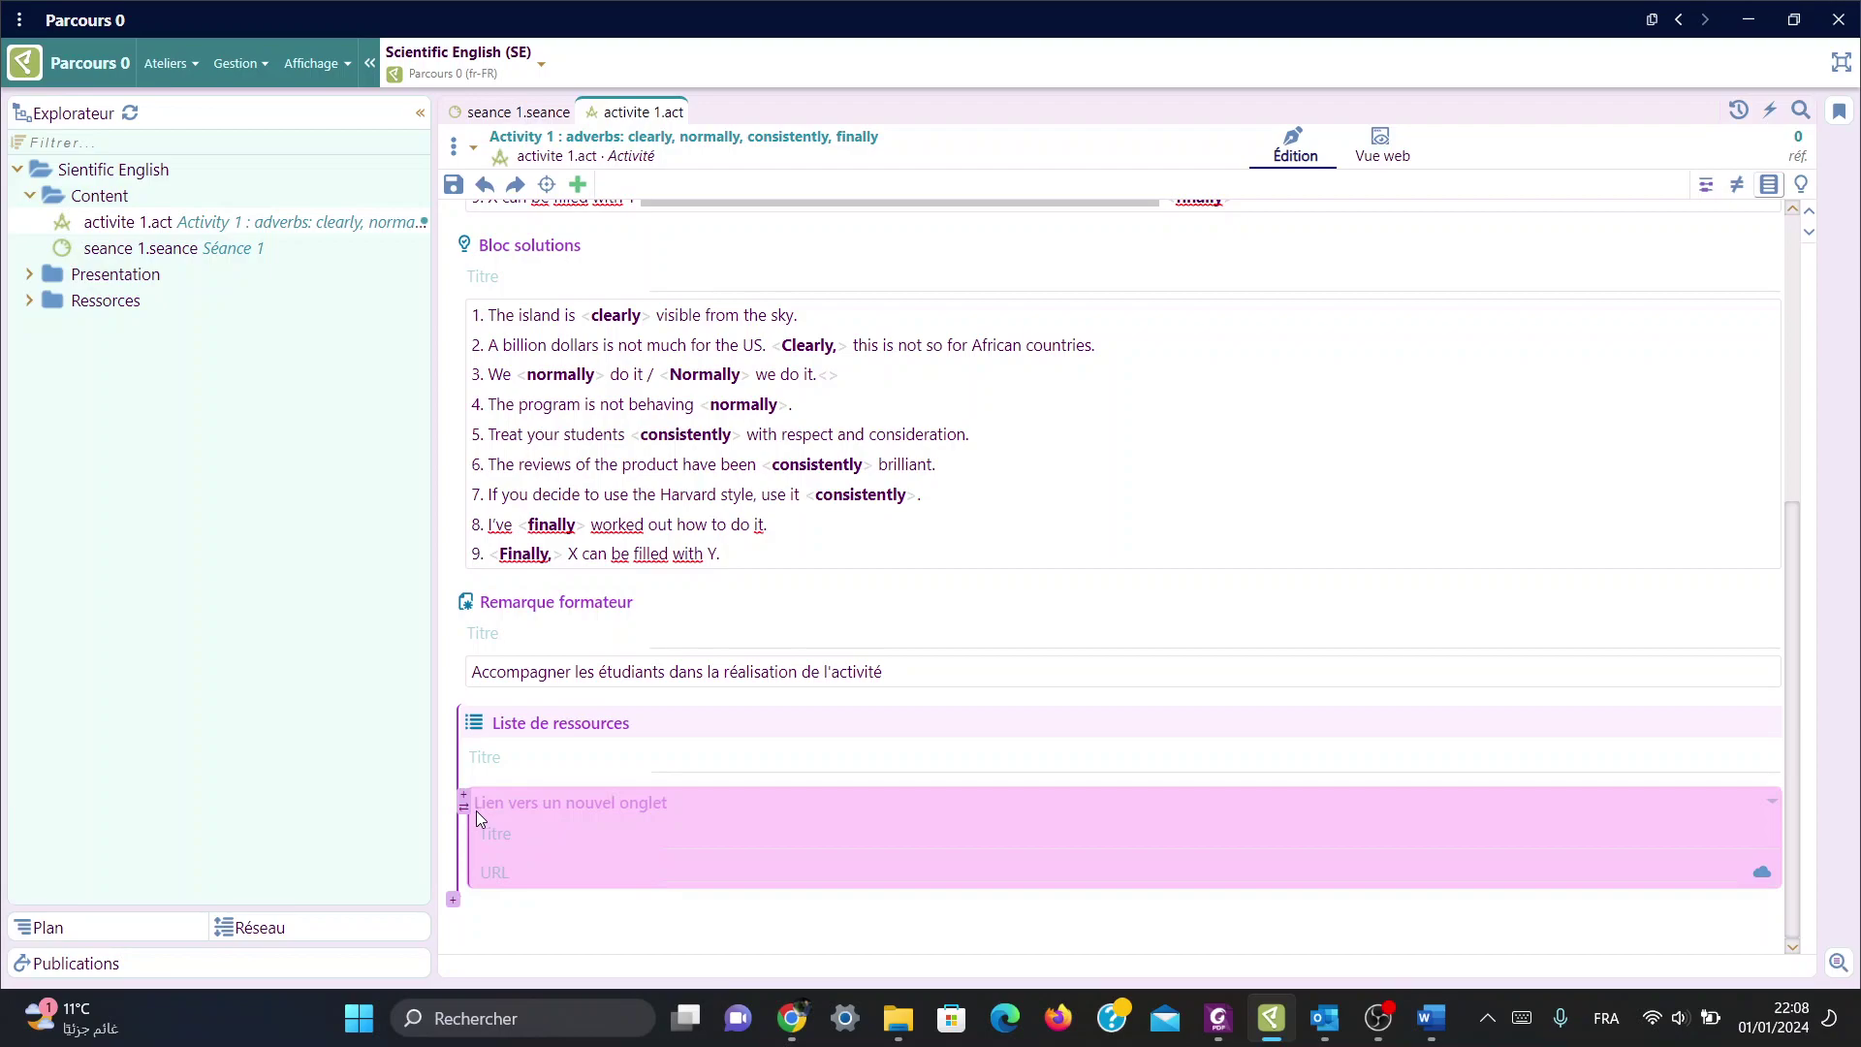
click(464, 805)
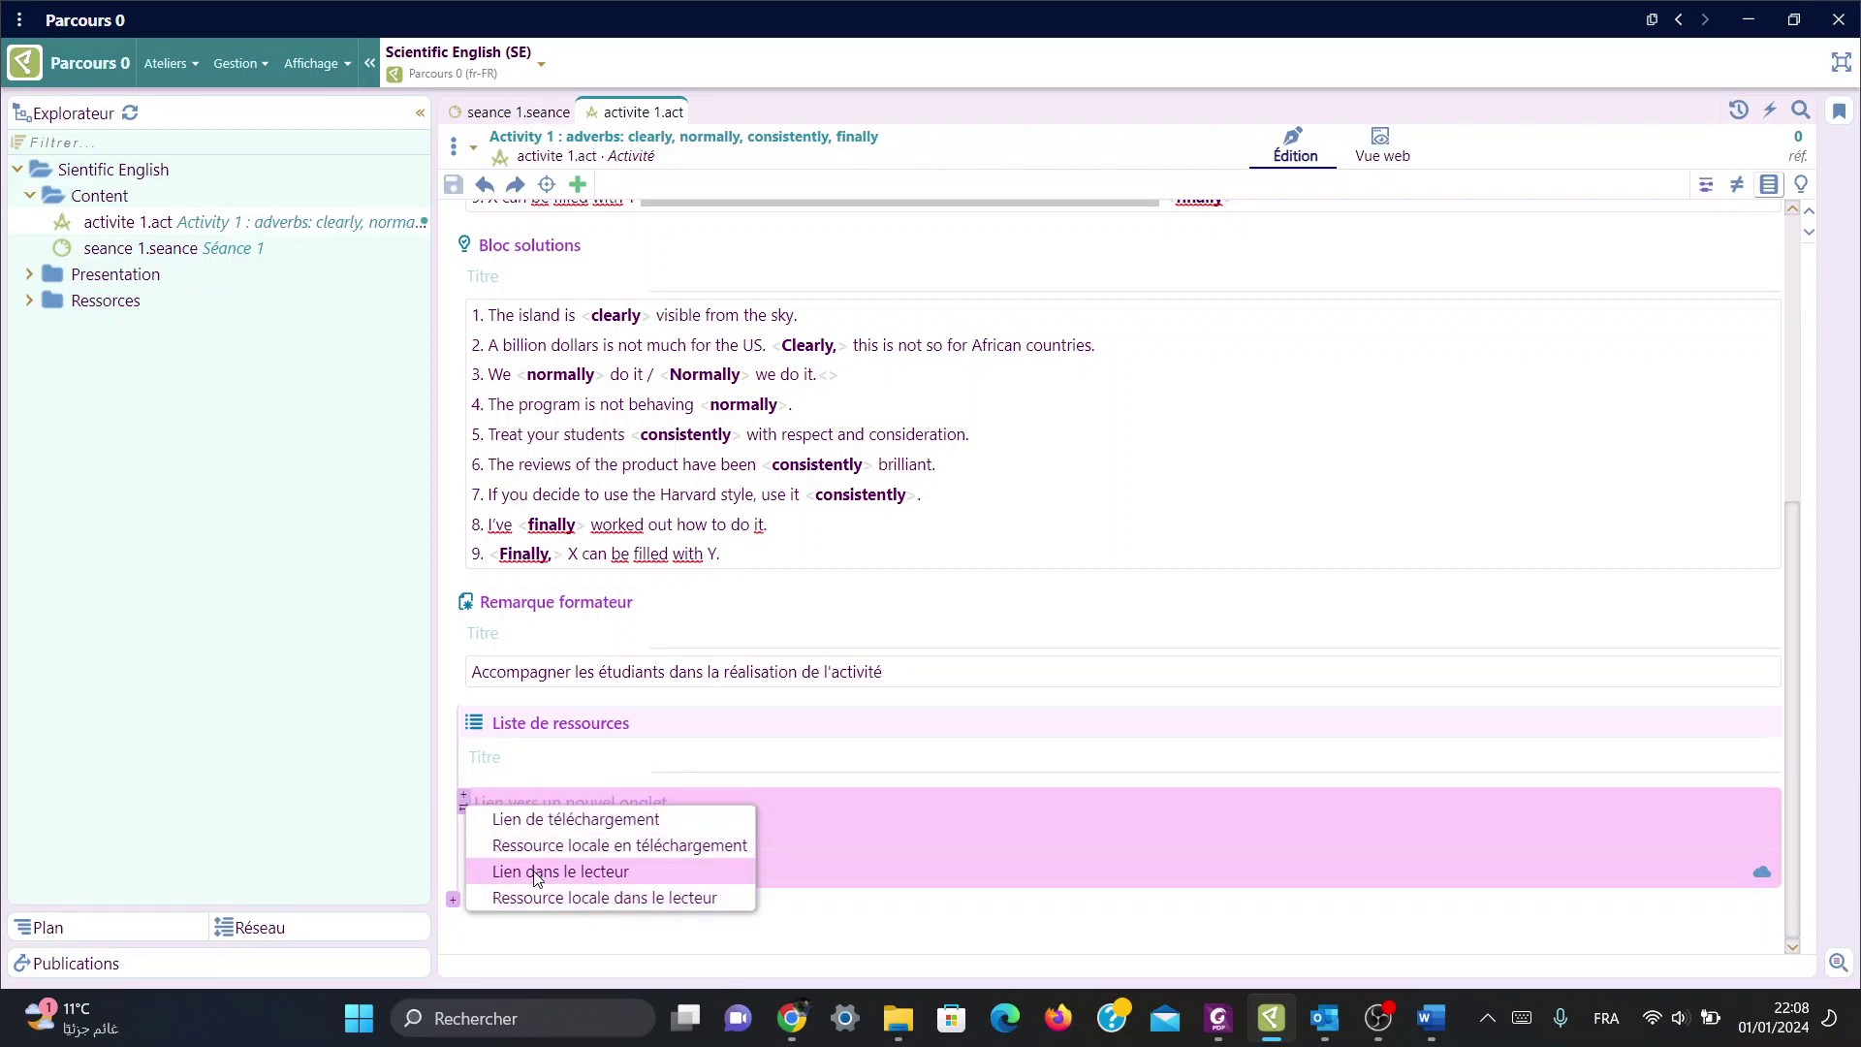
click(822, 860)
click(778, 872)
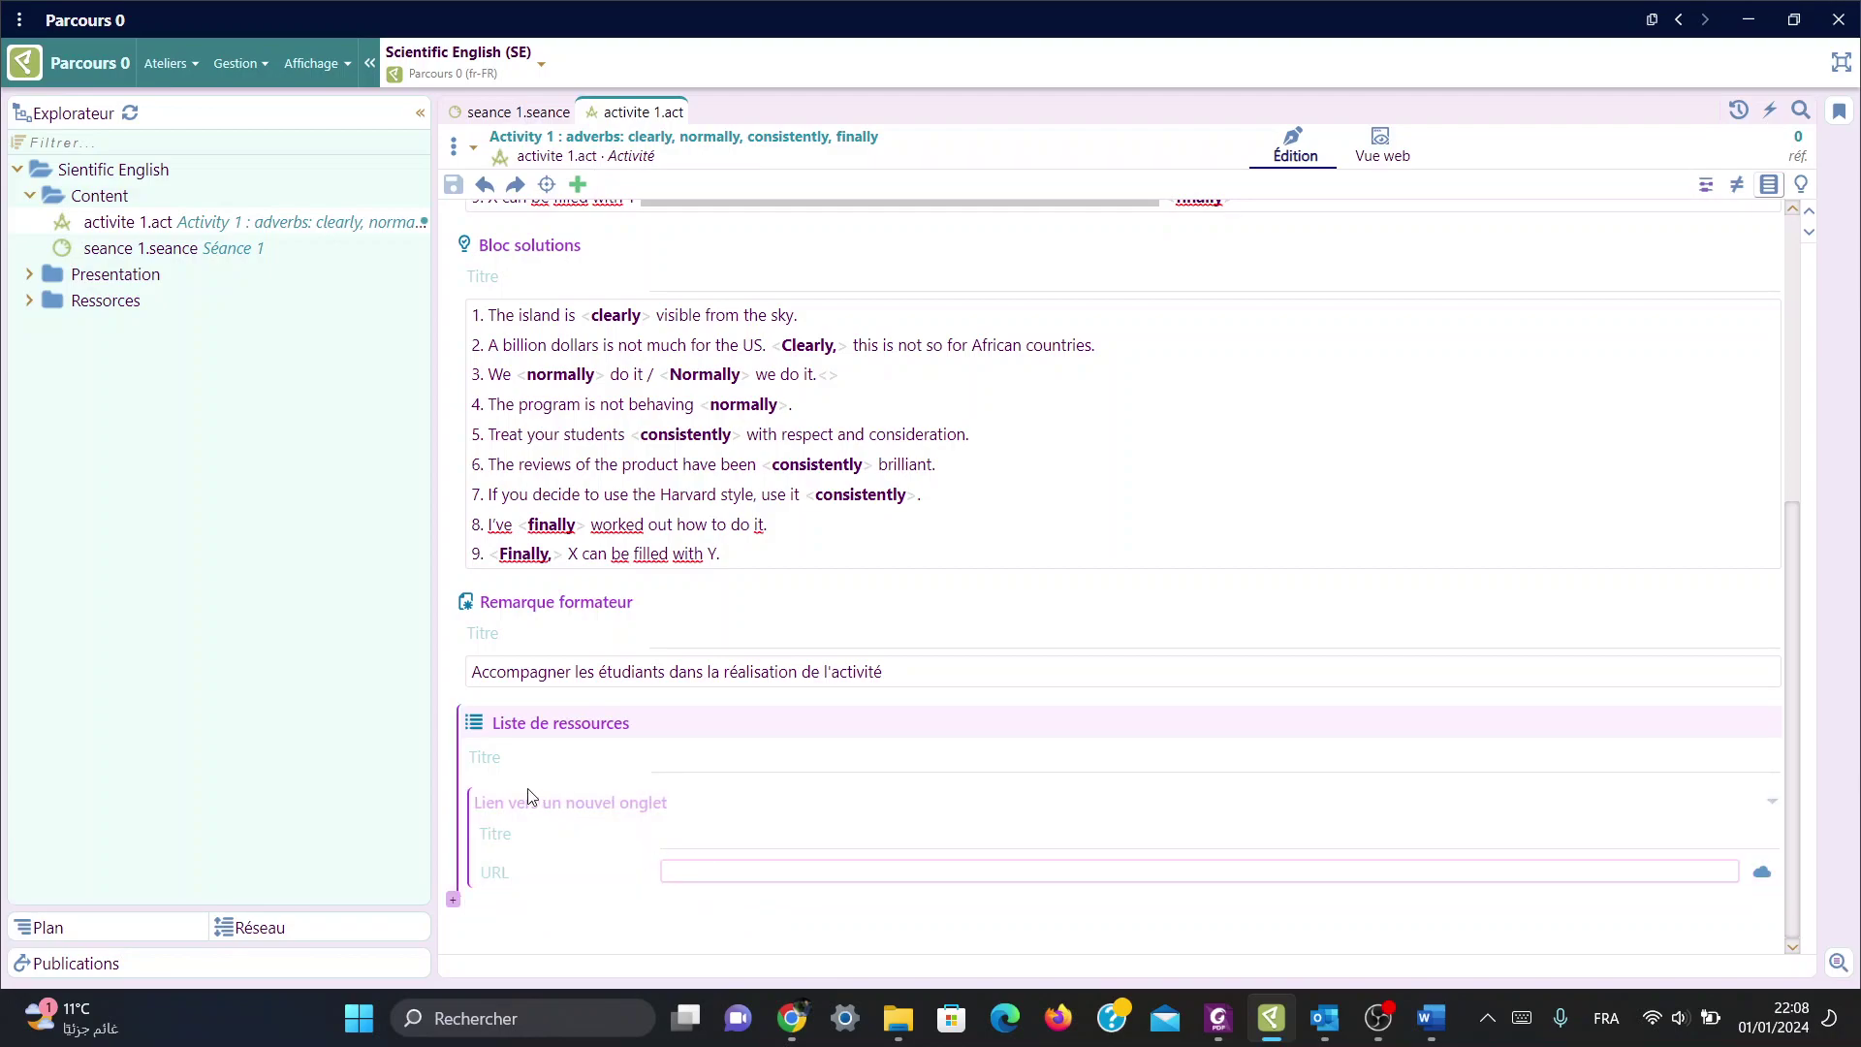
mouse_move(690, 806)
click(732, 553)
scroll(735, 546, up, 3)
scroll(734, 545, up, 1)
scroll(735, 546, up, 2)
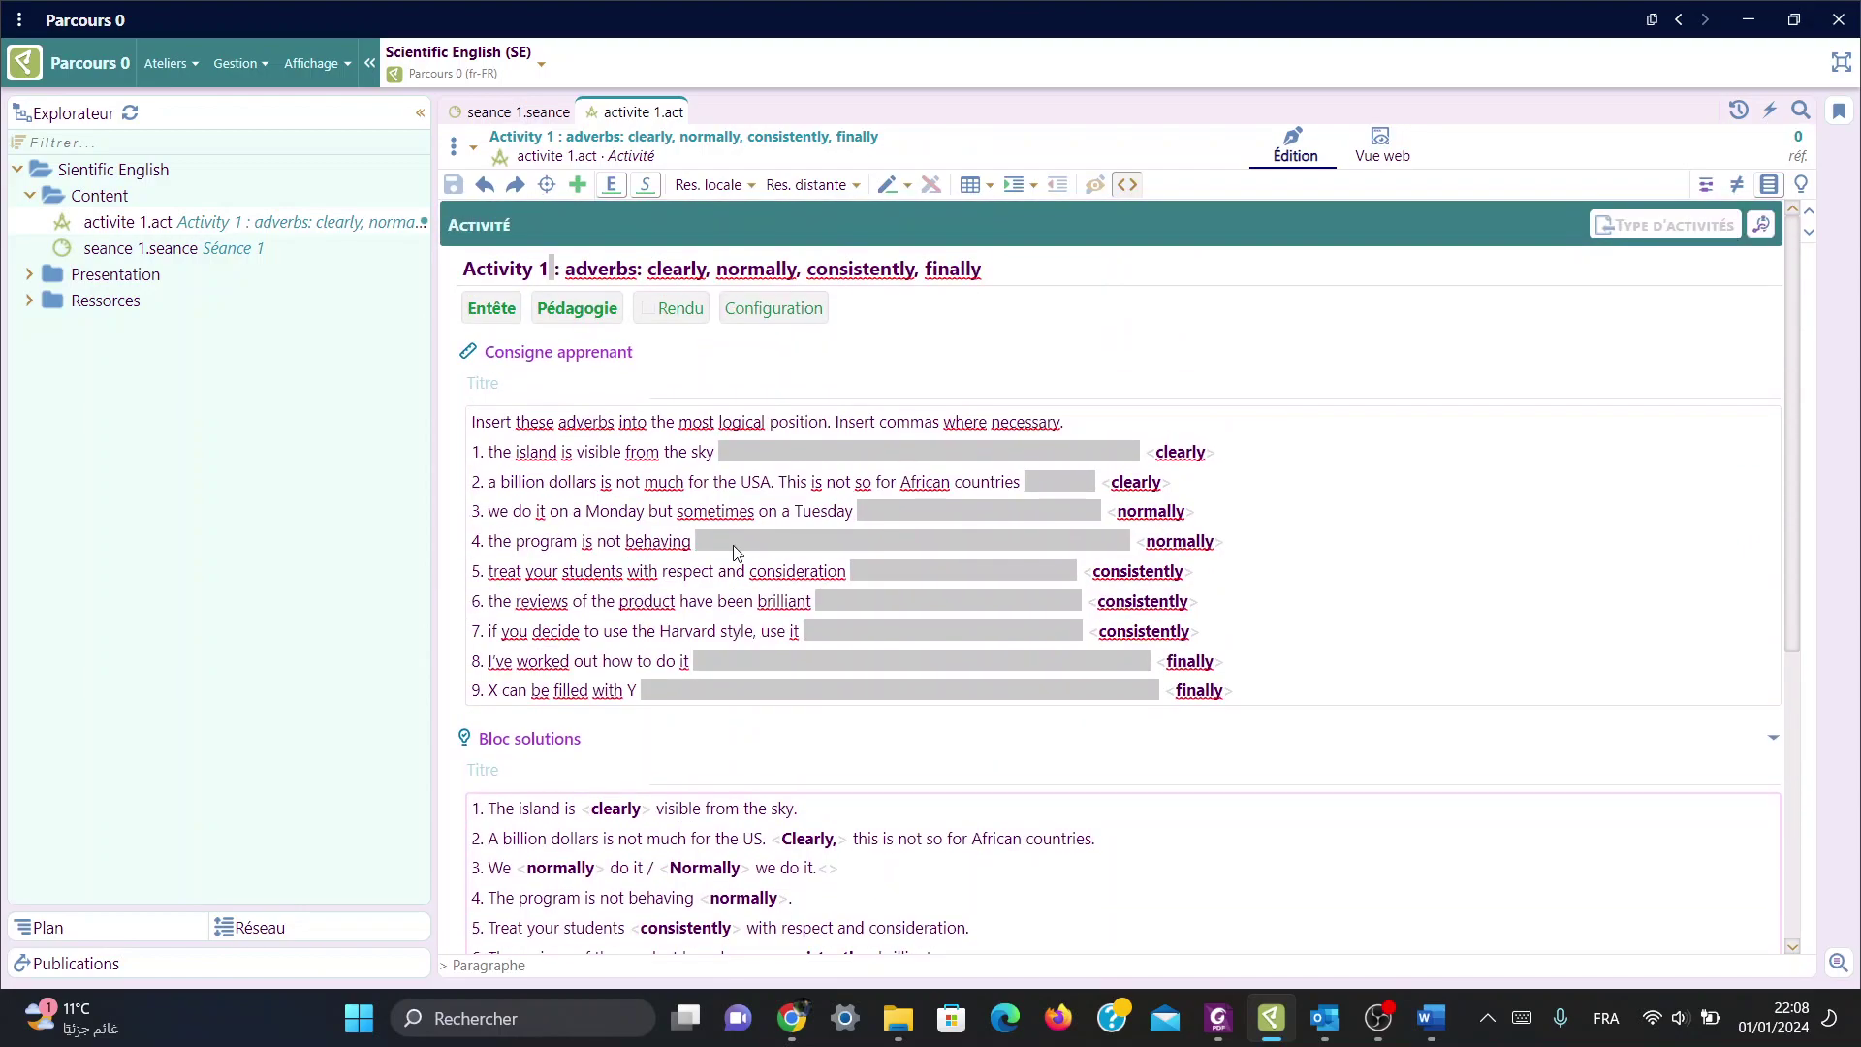
click(491, 307)
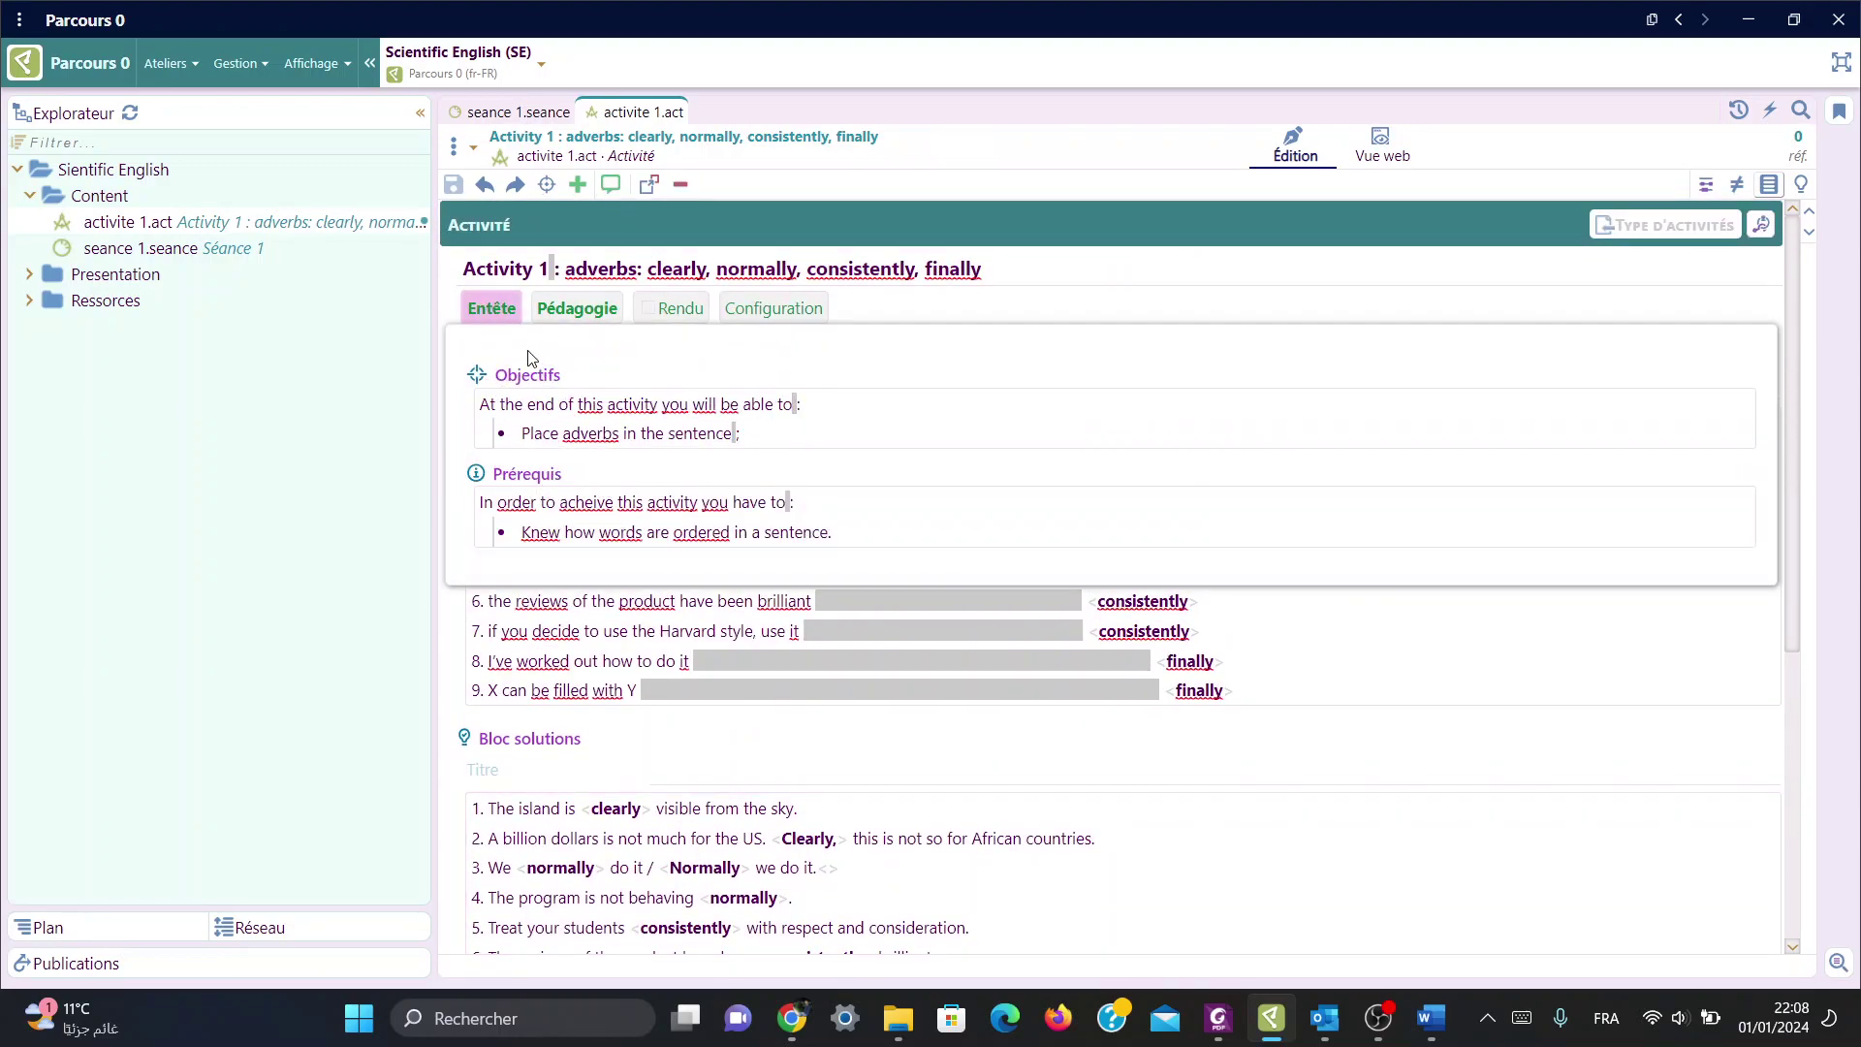
click(572, 312)
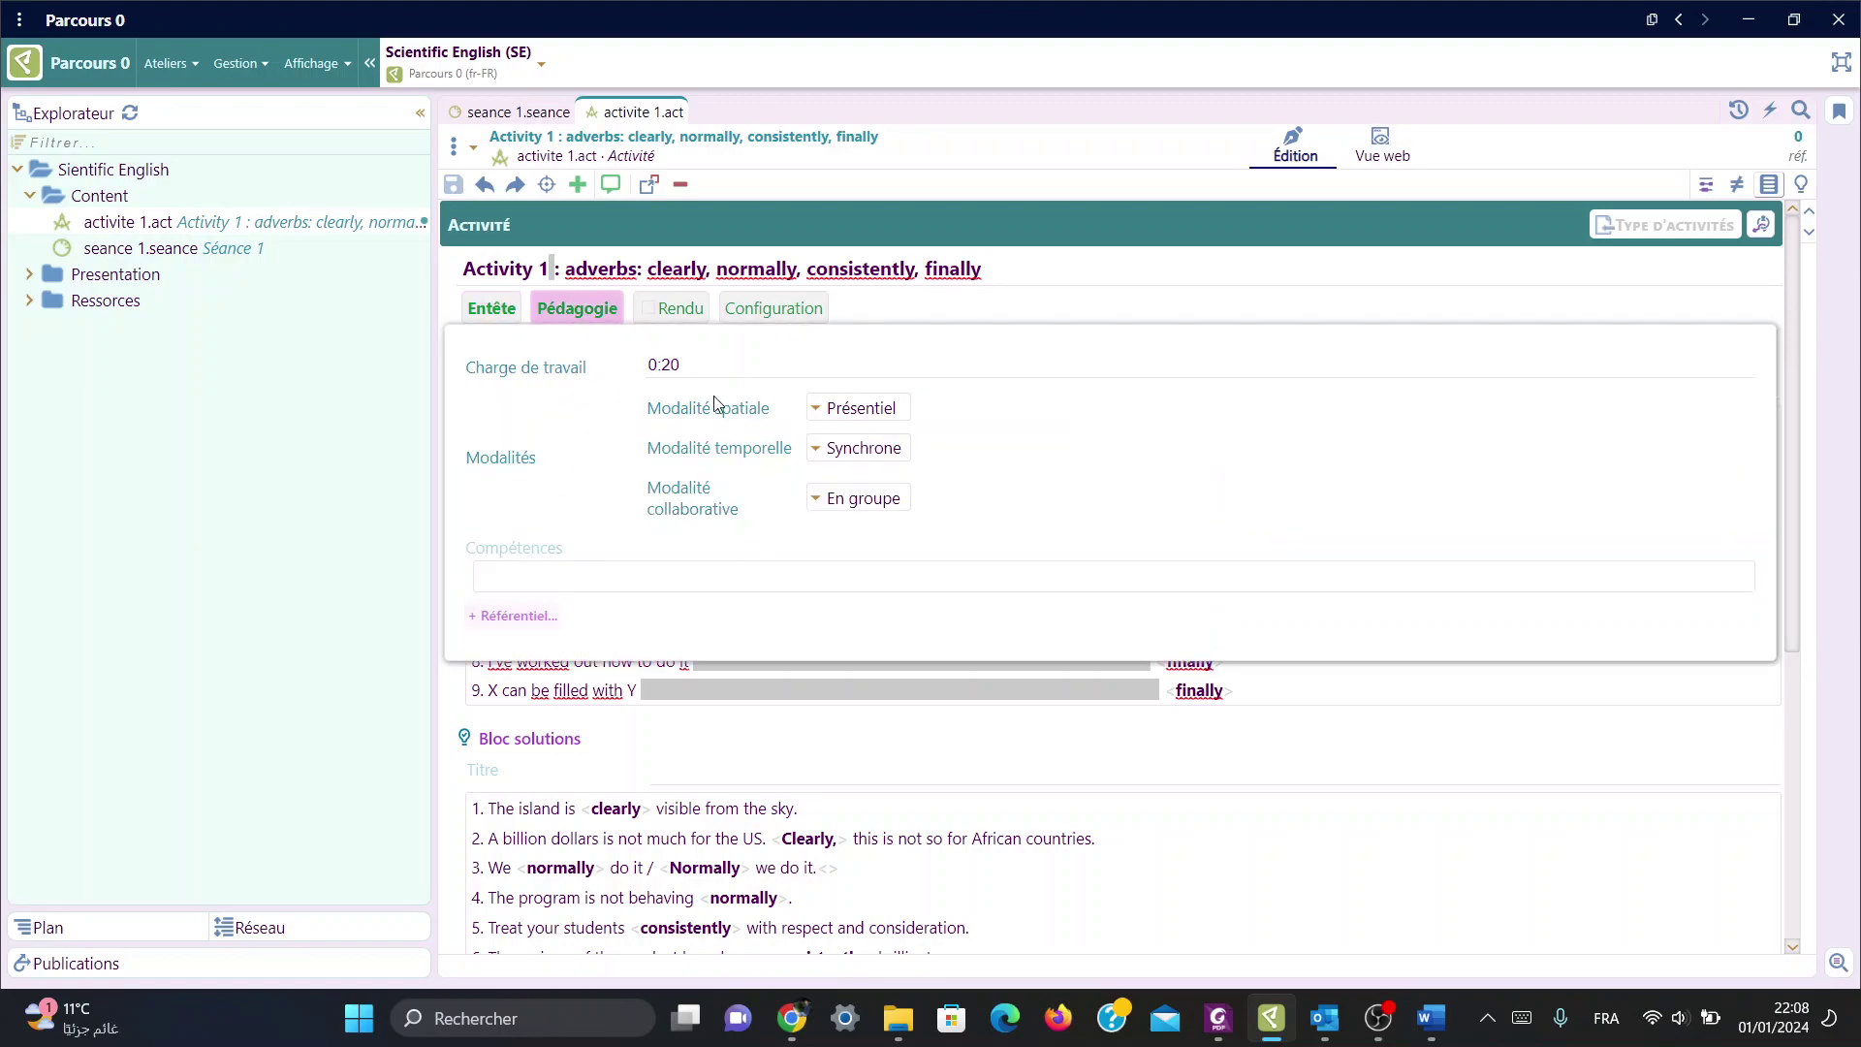
click(863, 306)
click(594, 422)
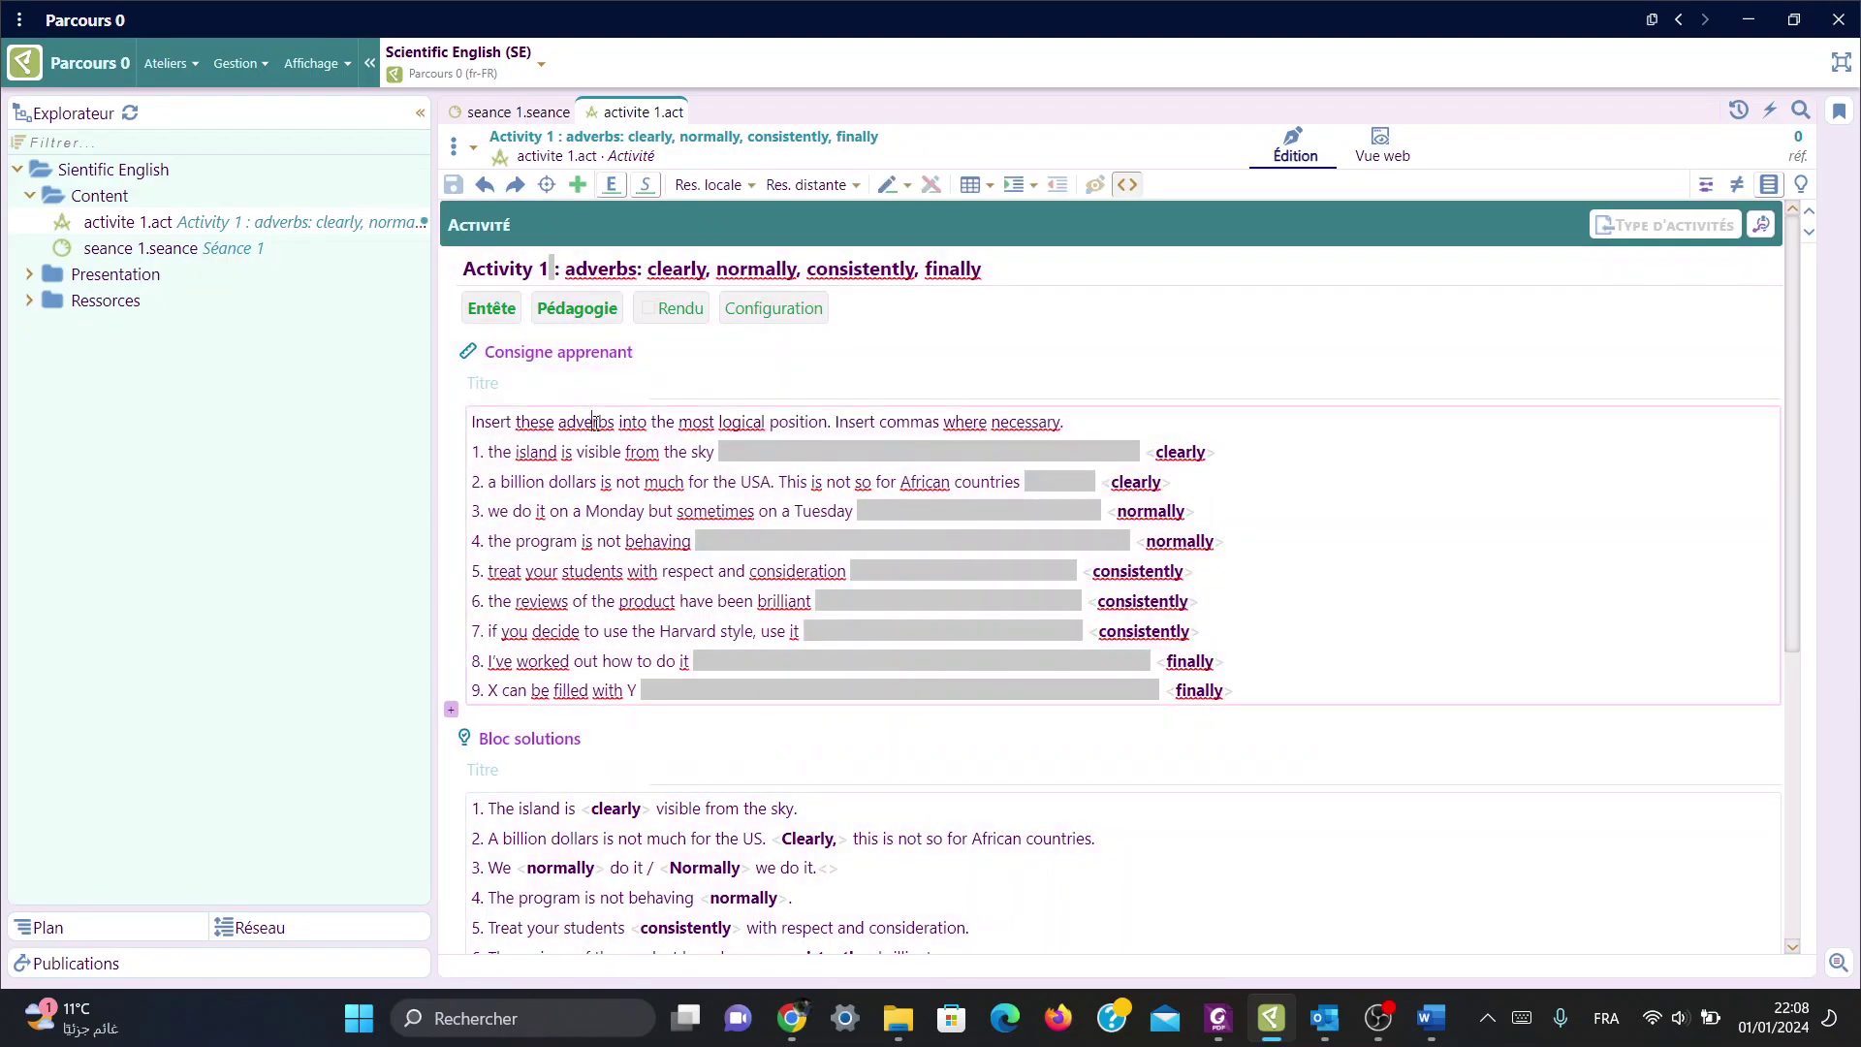
scroll(586, 715, down, 2)
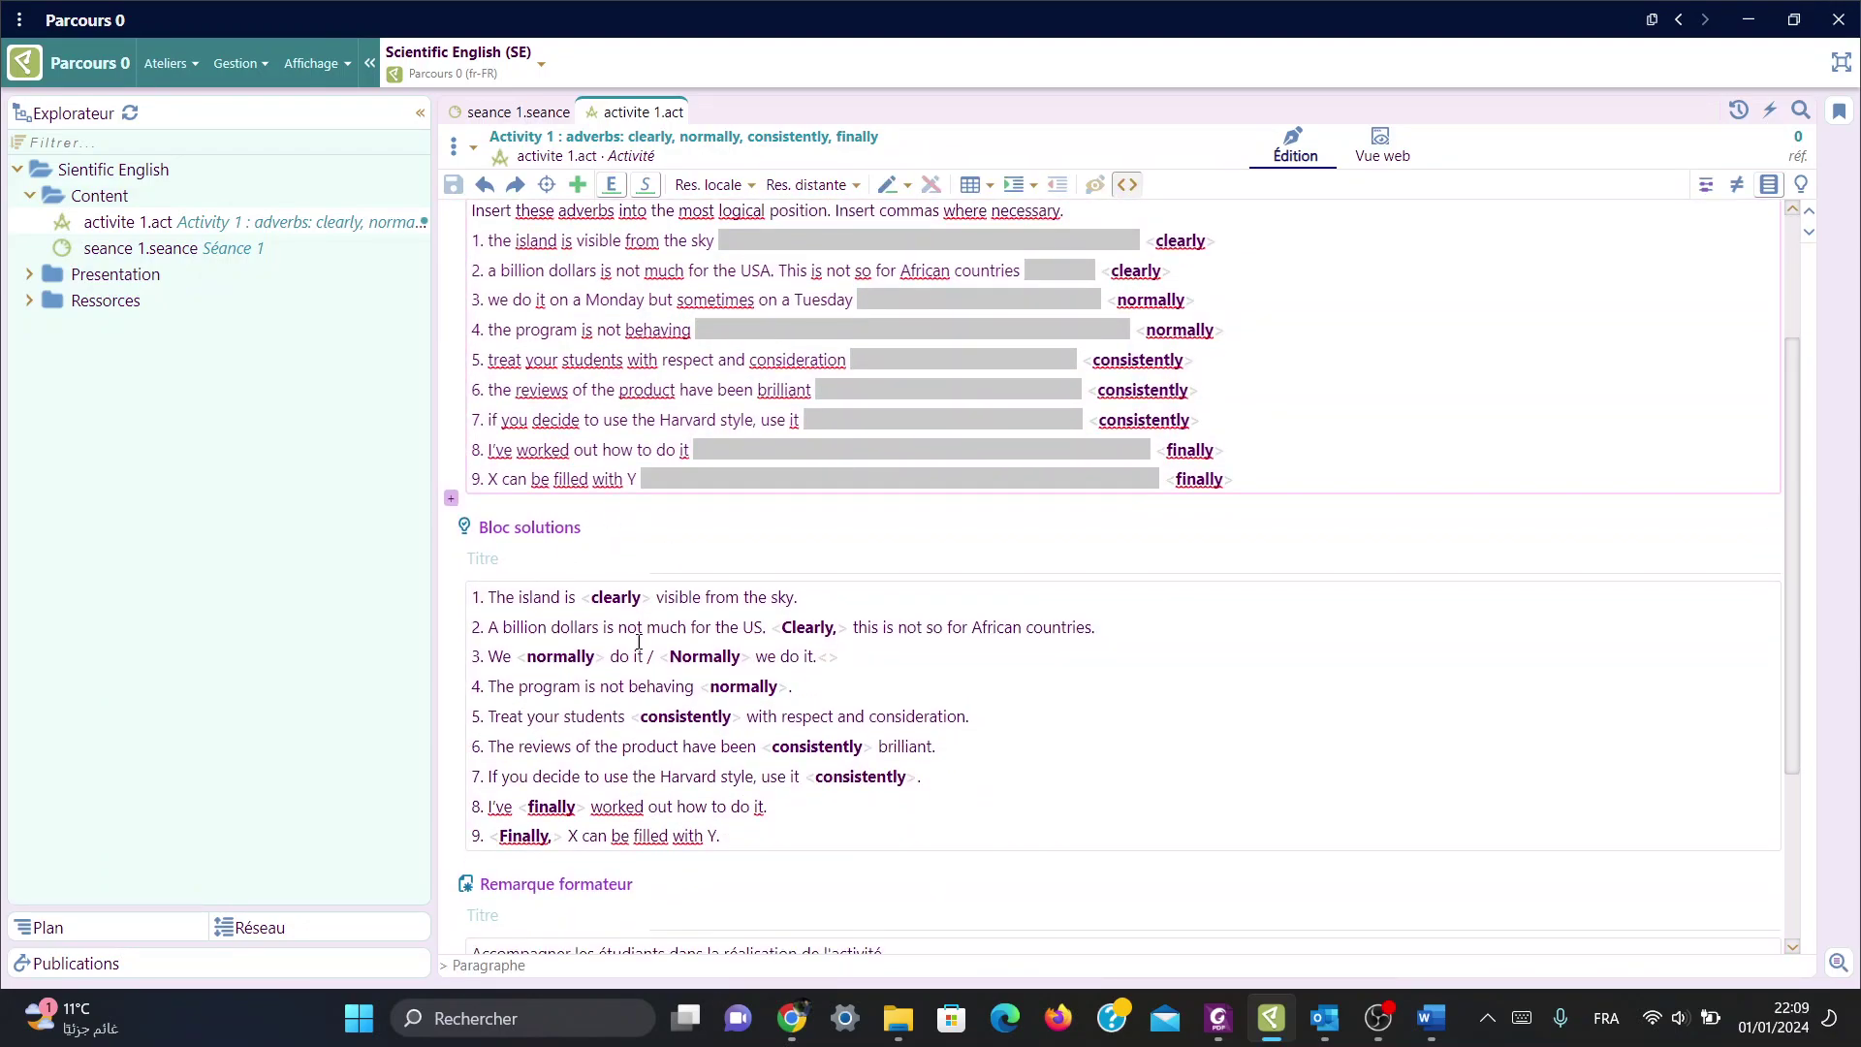
click(805, 598)
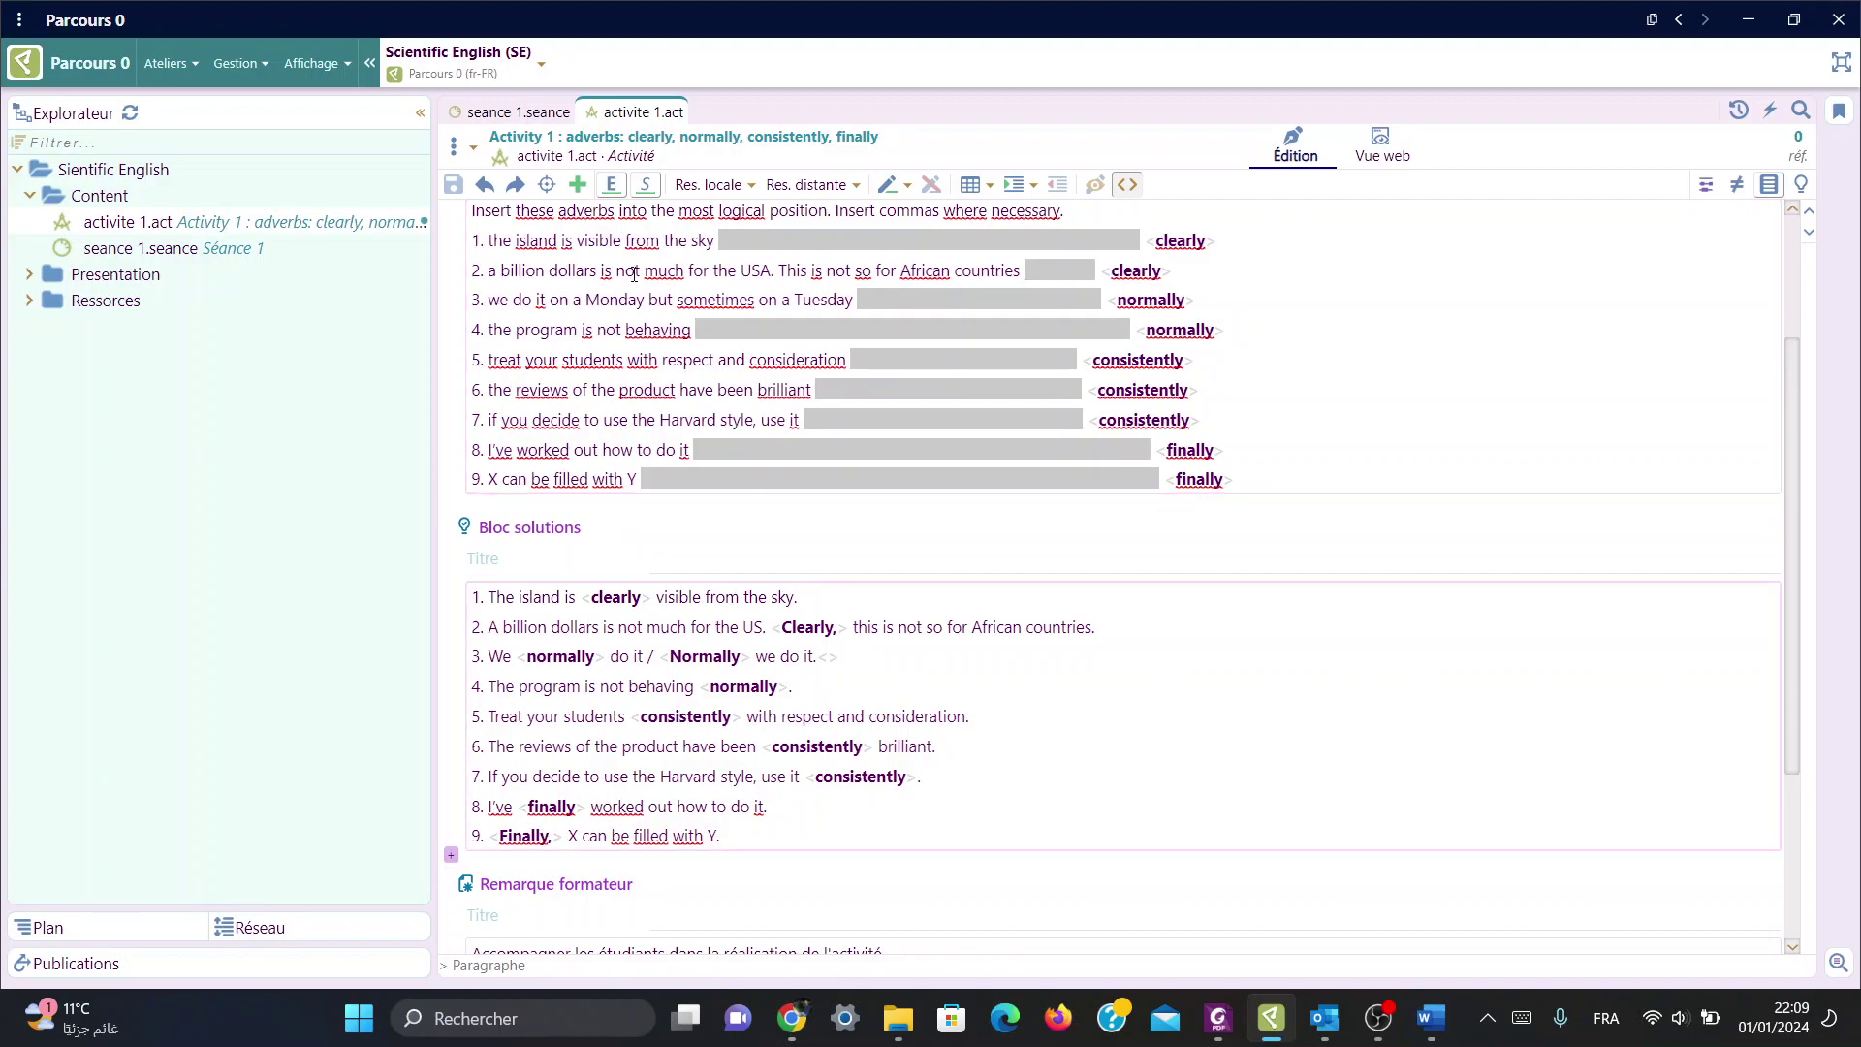
scroll(633, 274, up, 2)
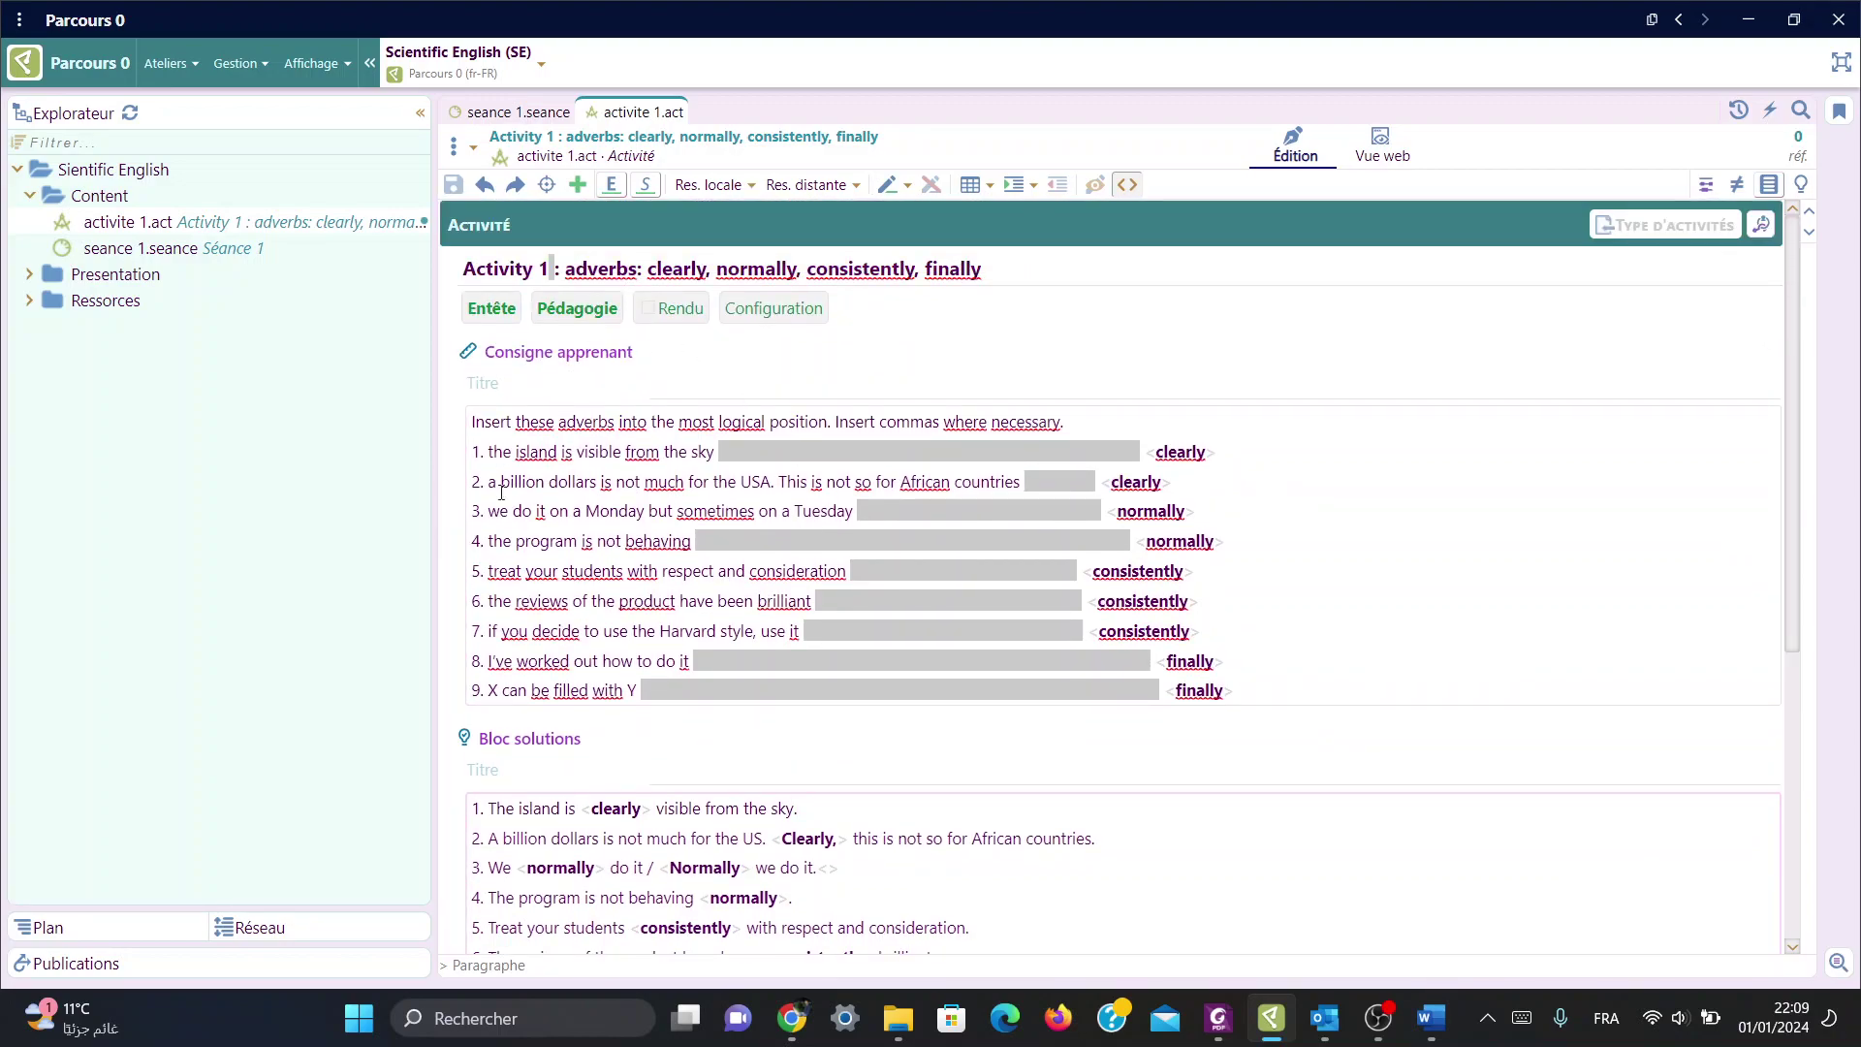
click(574, 603)
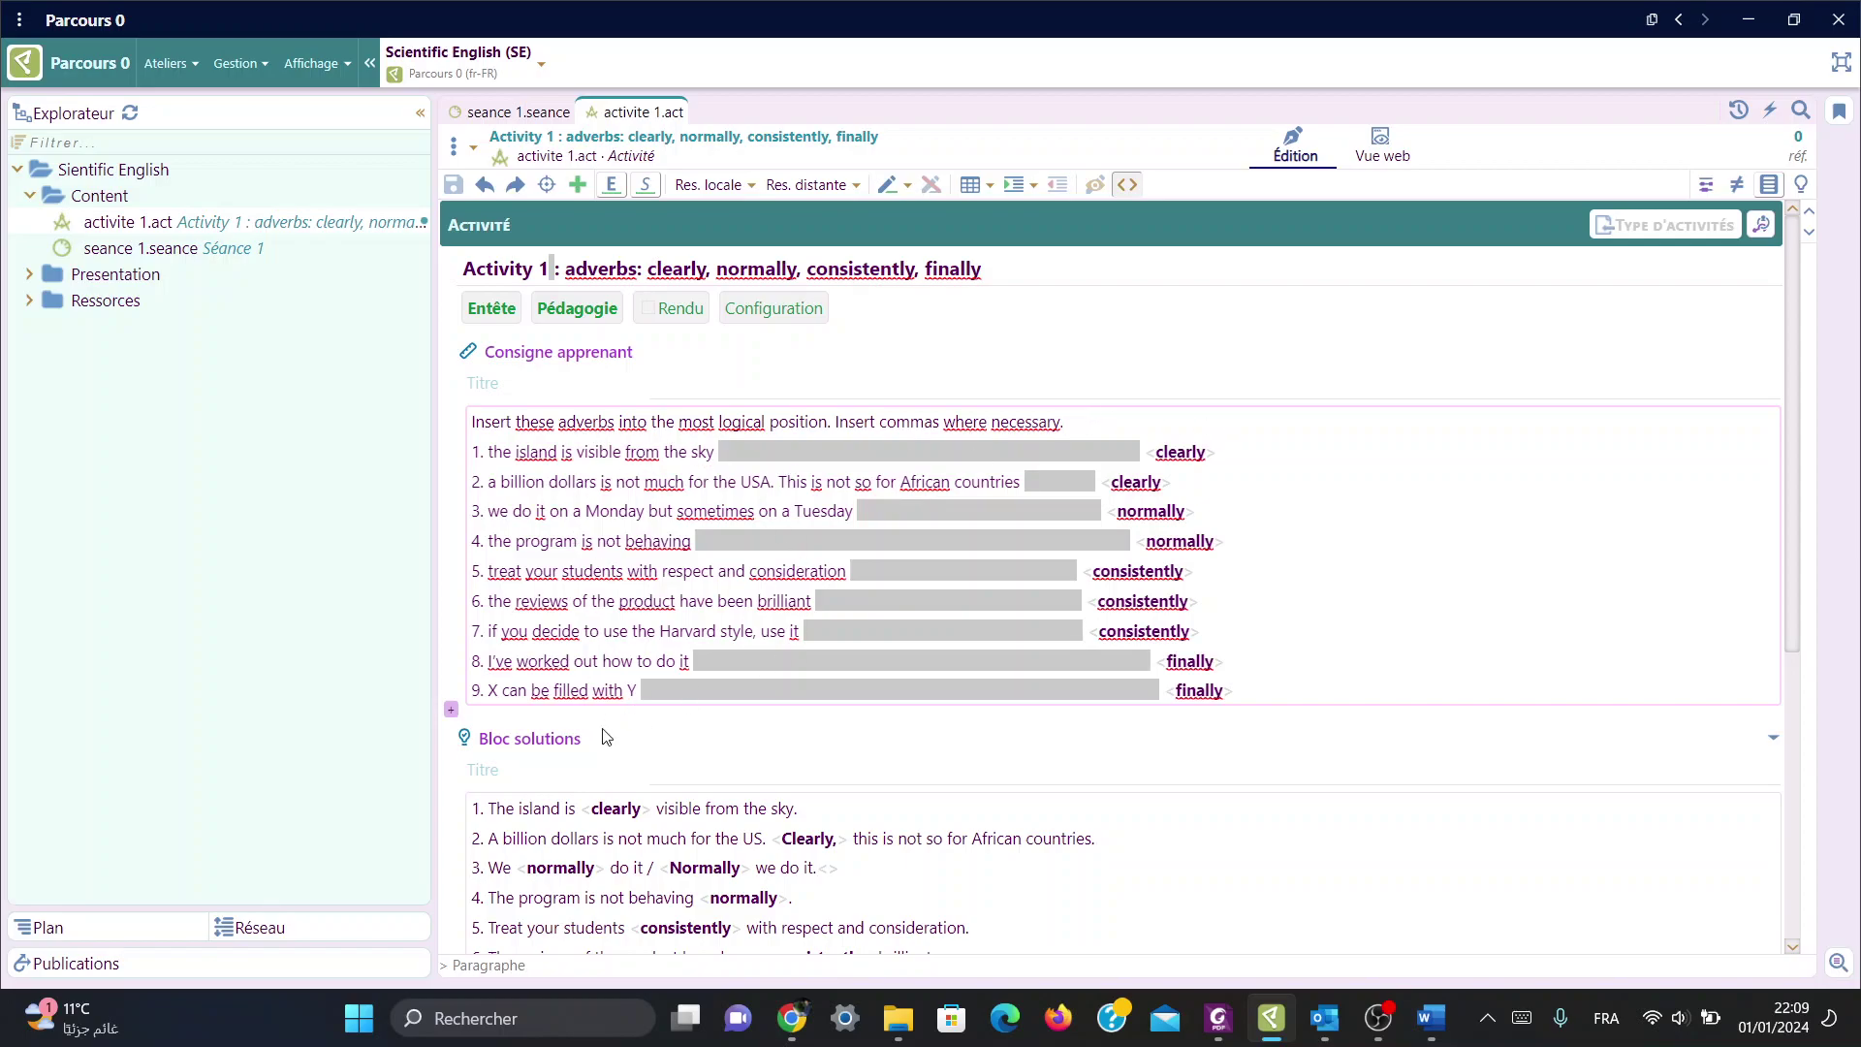
click(602, 810)
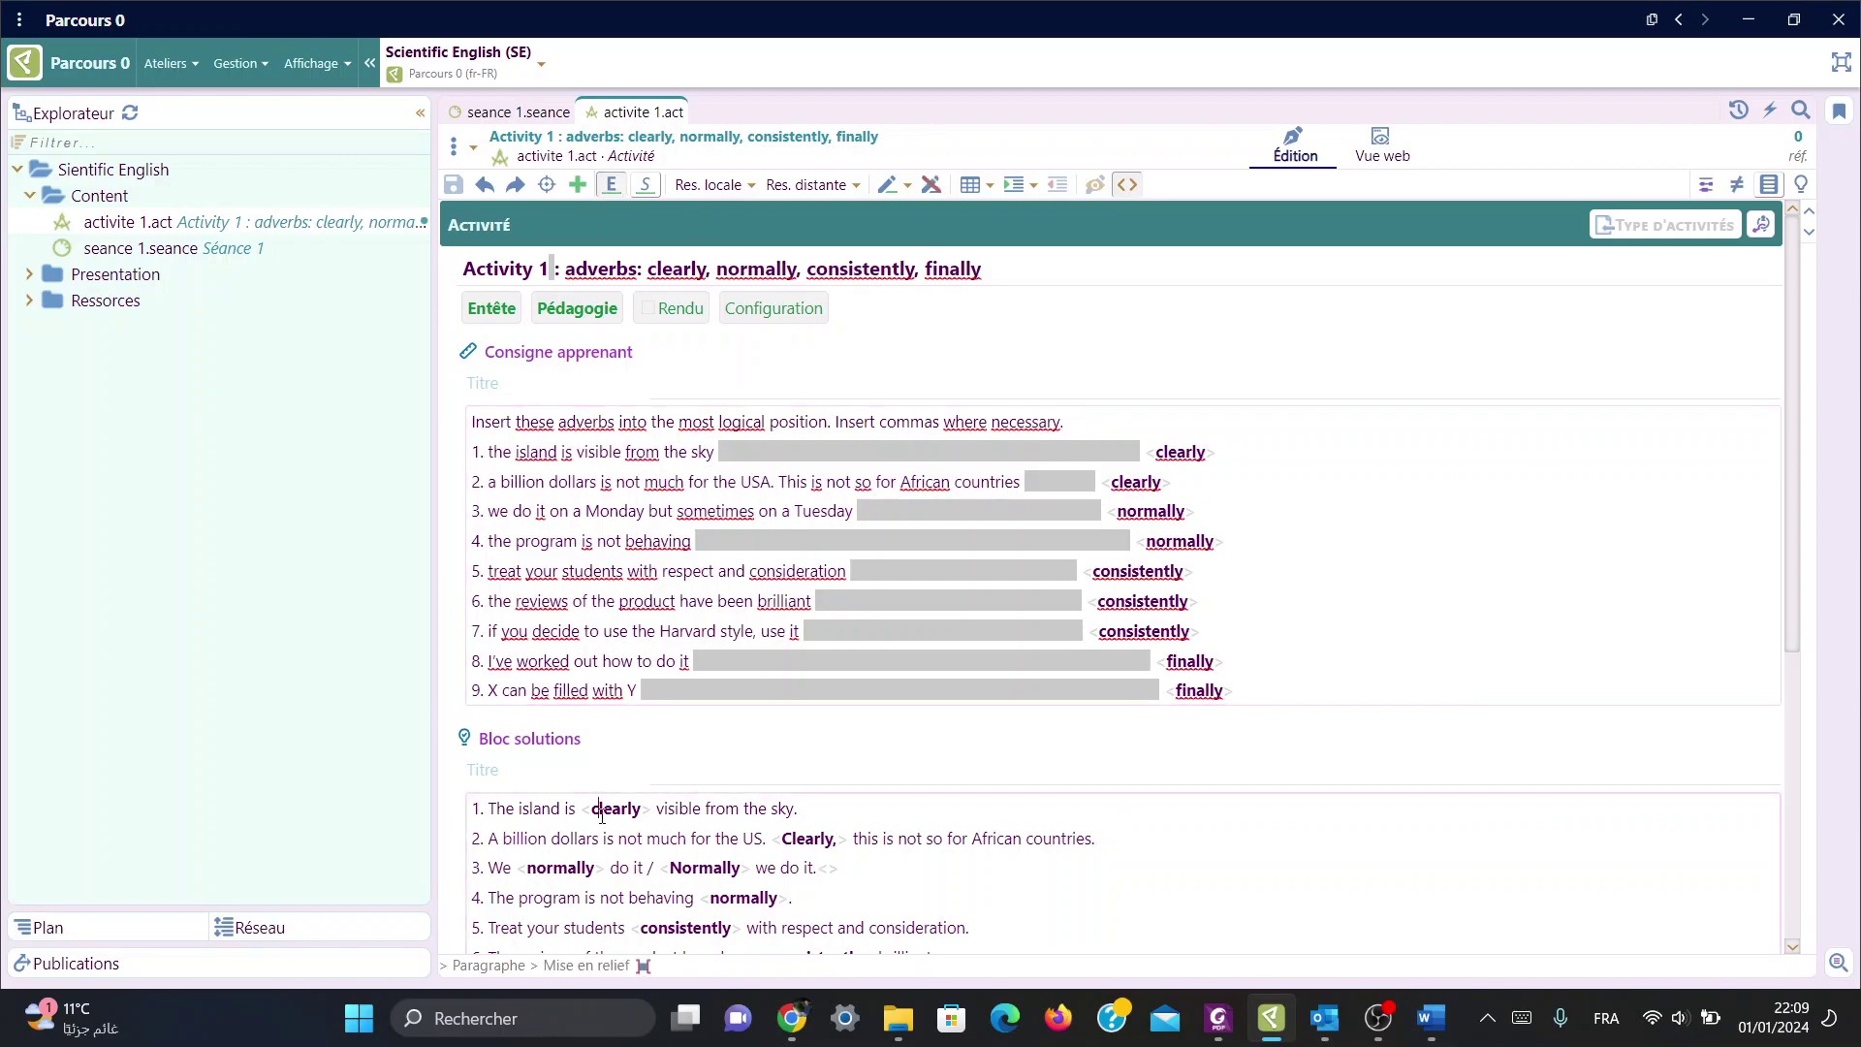
click(749, 807)
click(819, 810)
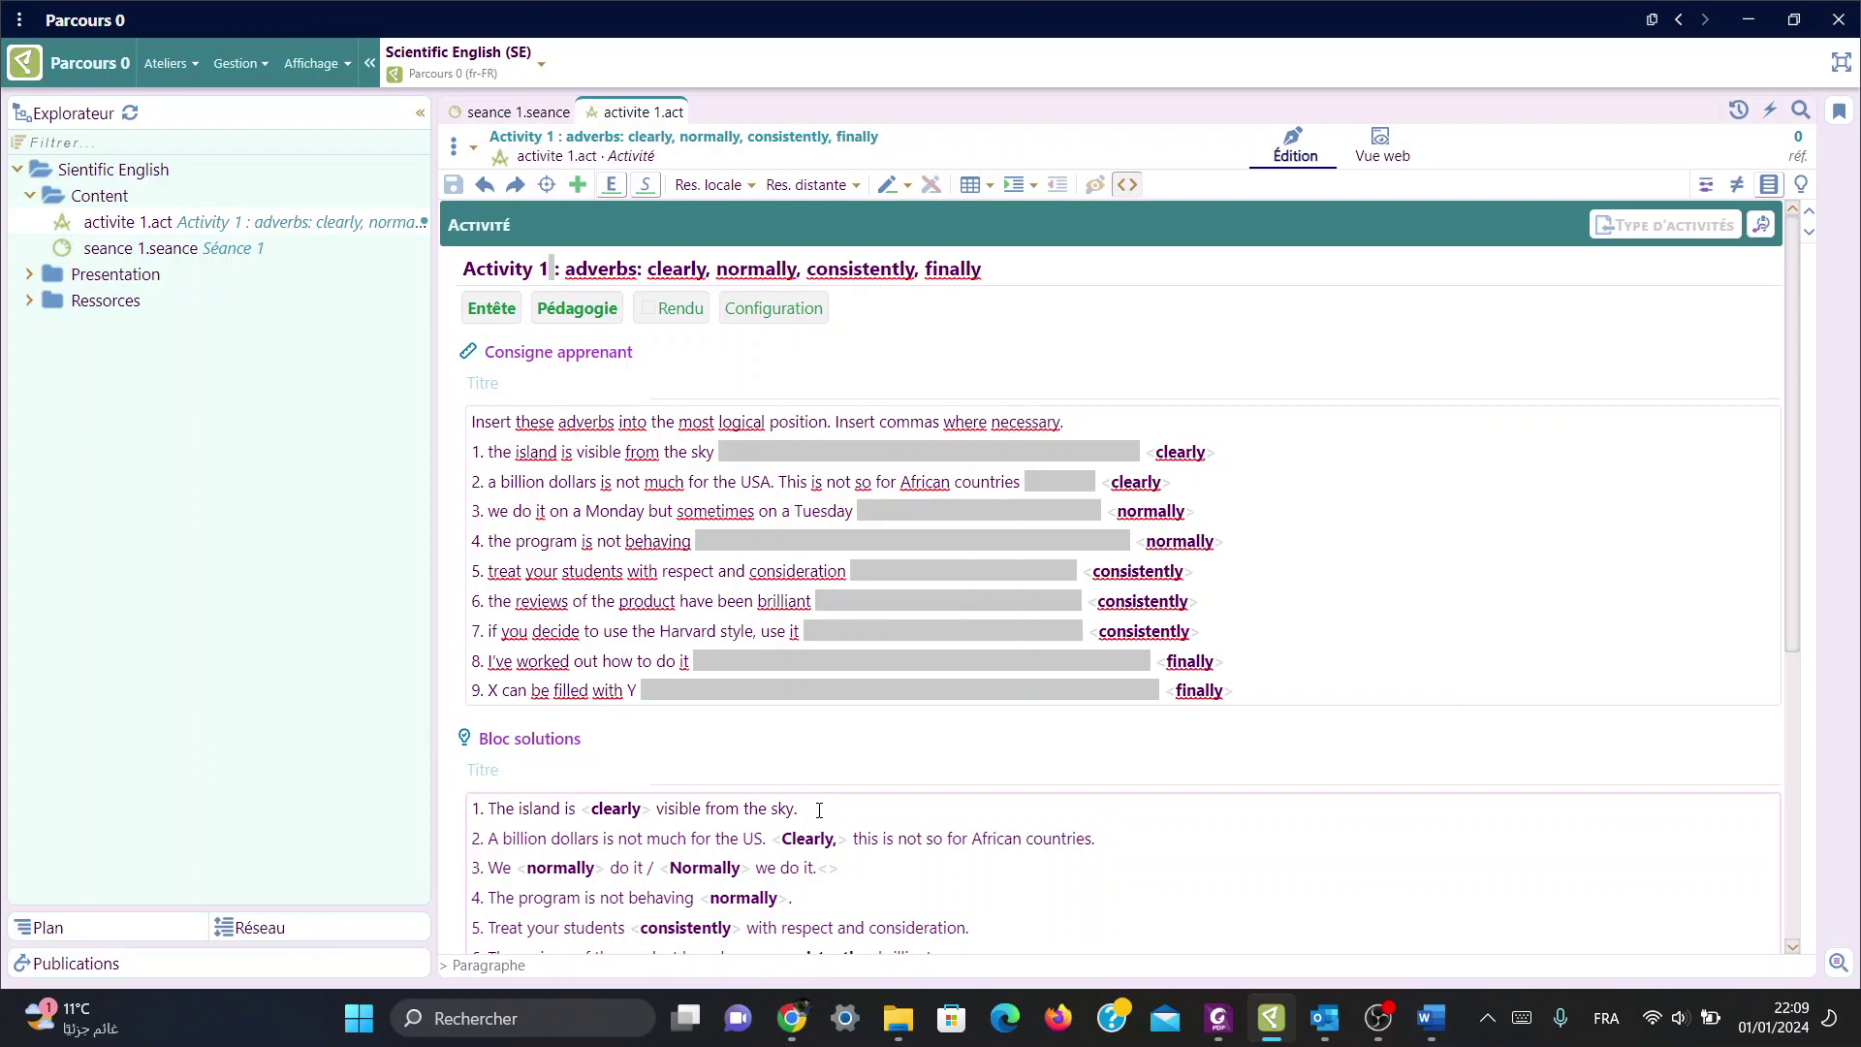
click(612, 512)
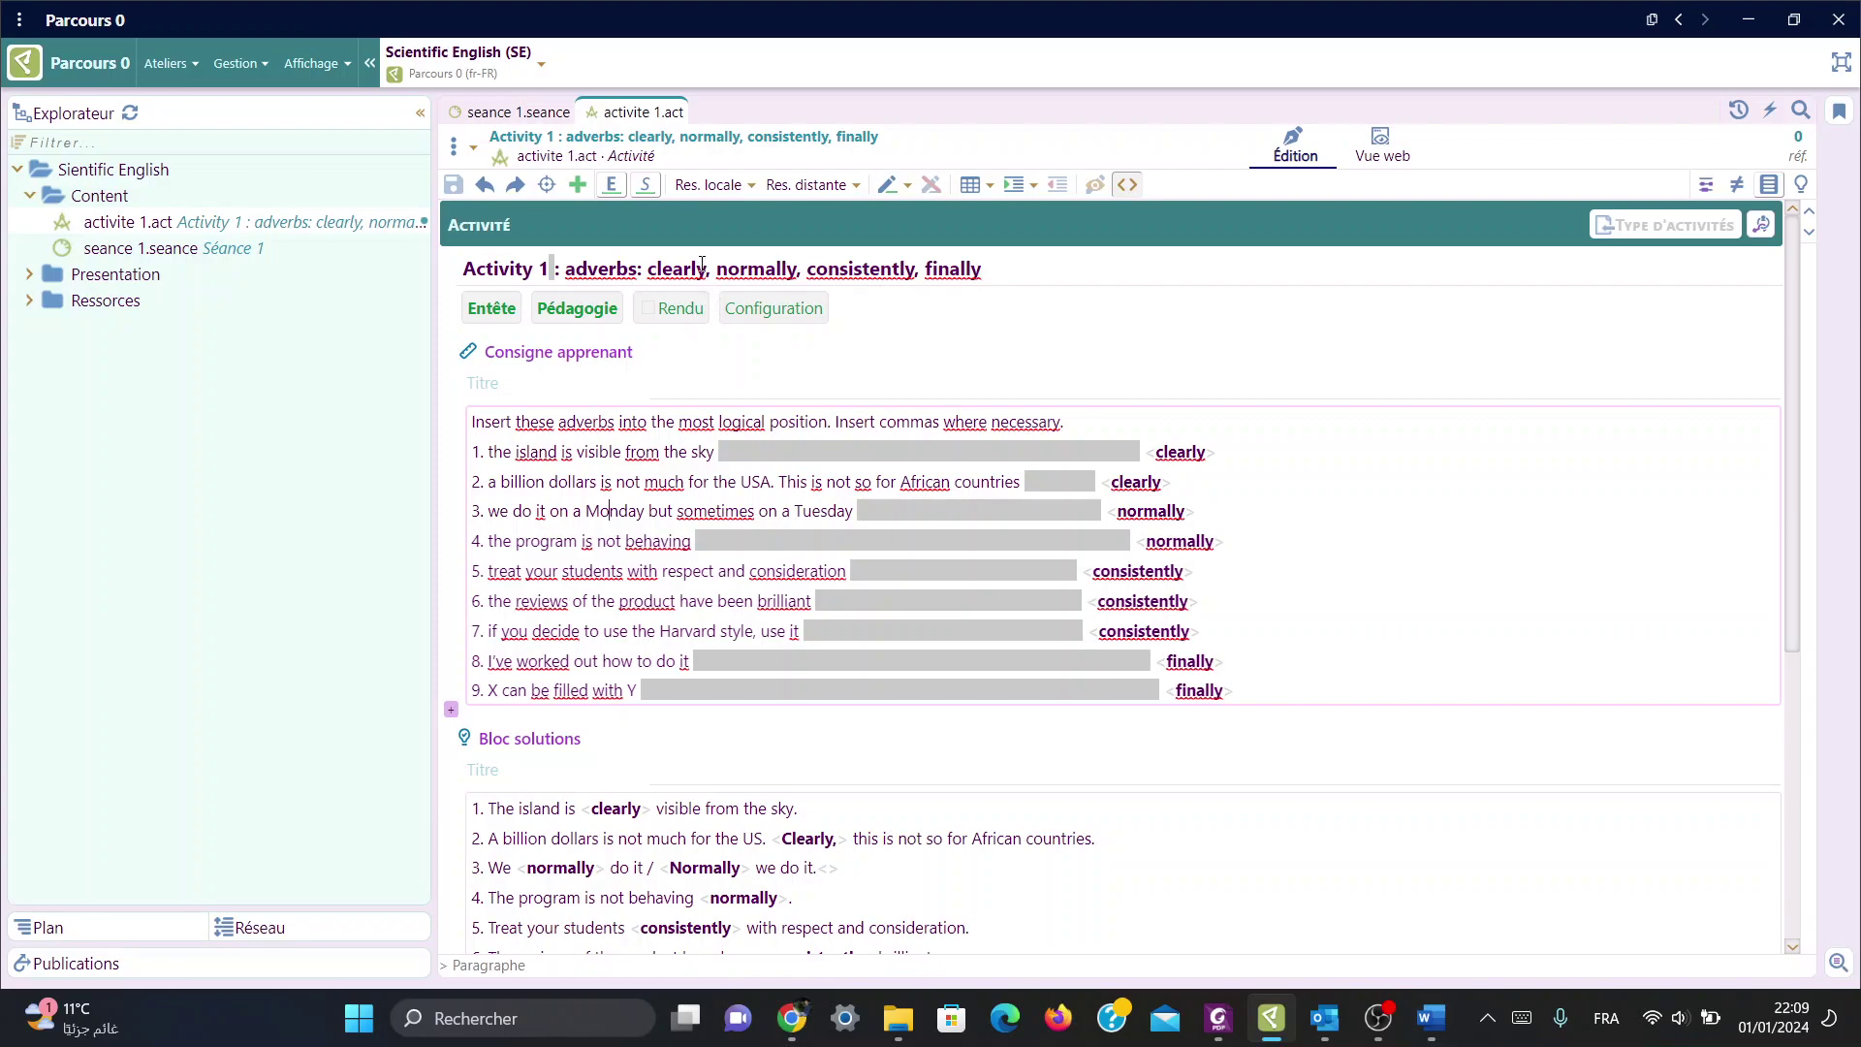
click(1009, 281)
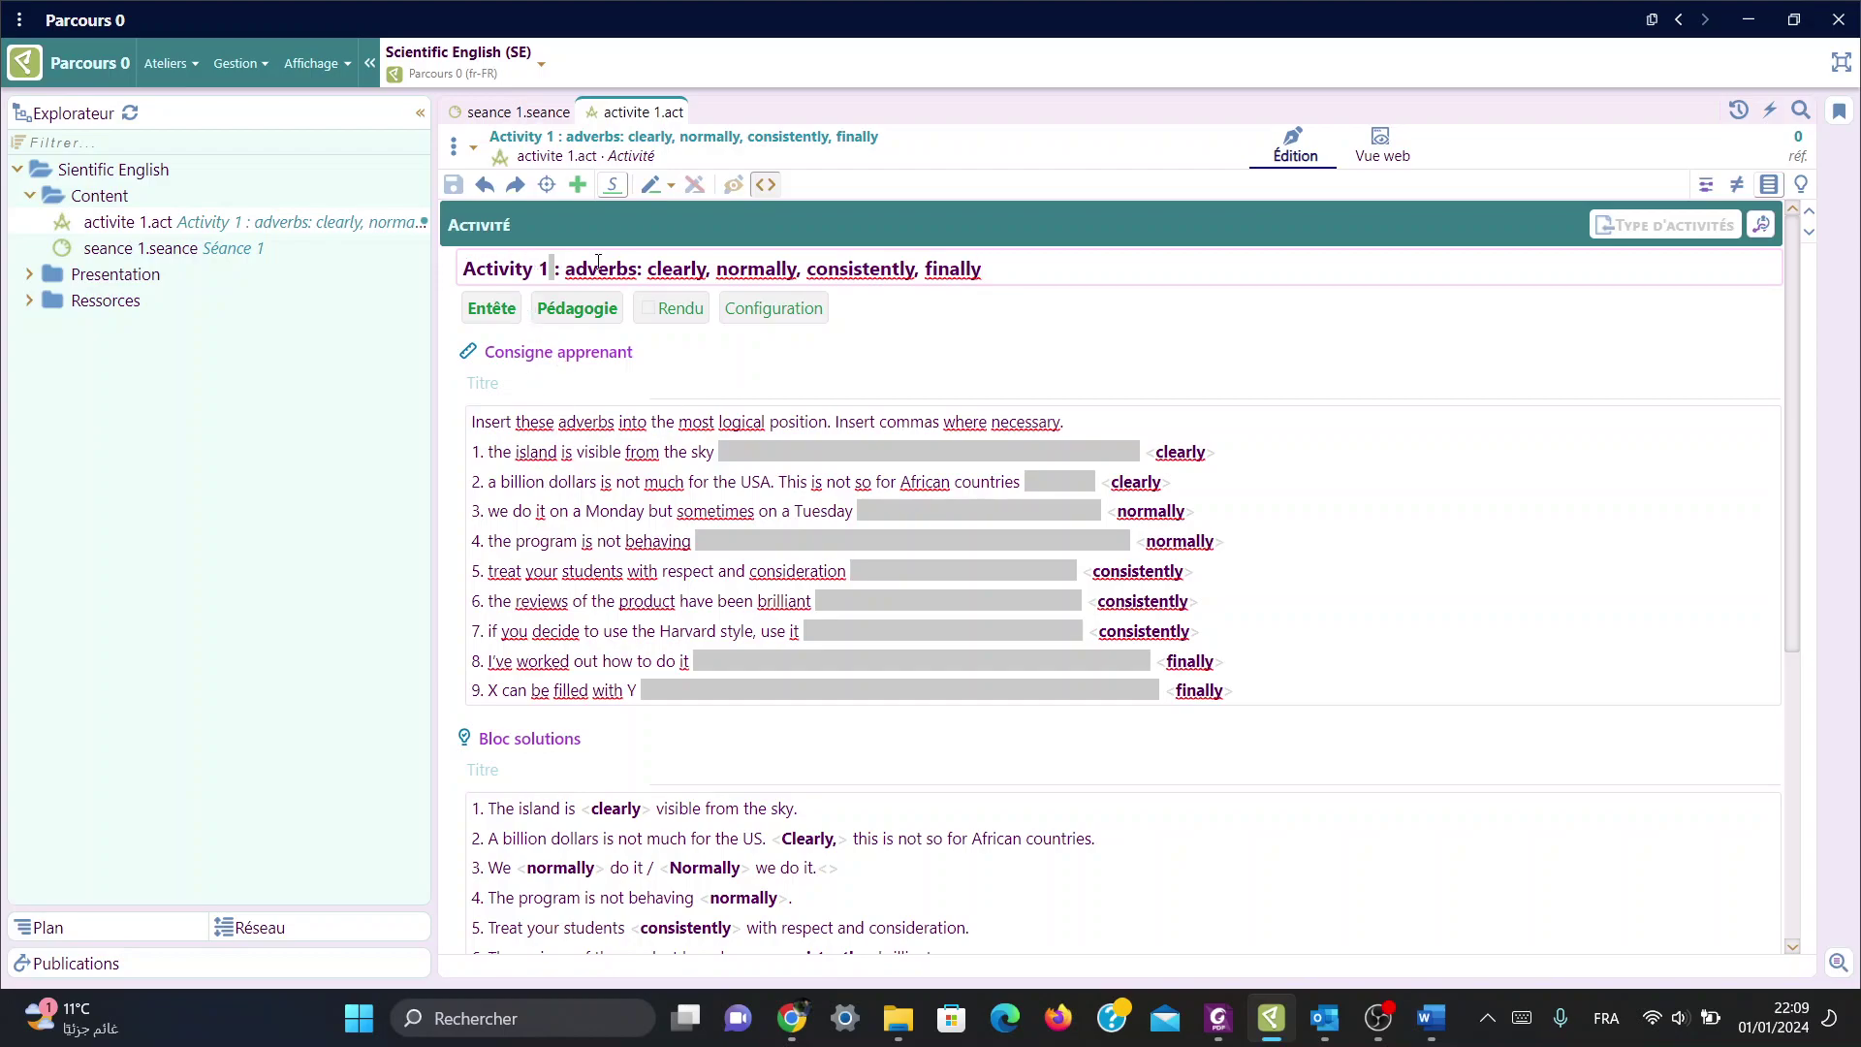
Step: Check the objectives and prerequisites panel and the exercise's instruction text and sentences
click(494, 310)
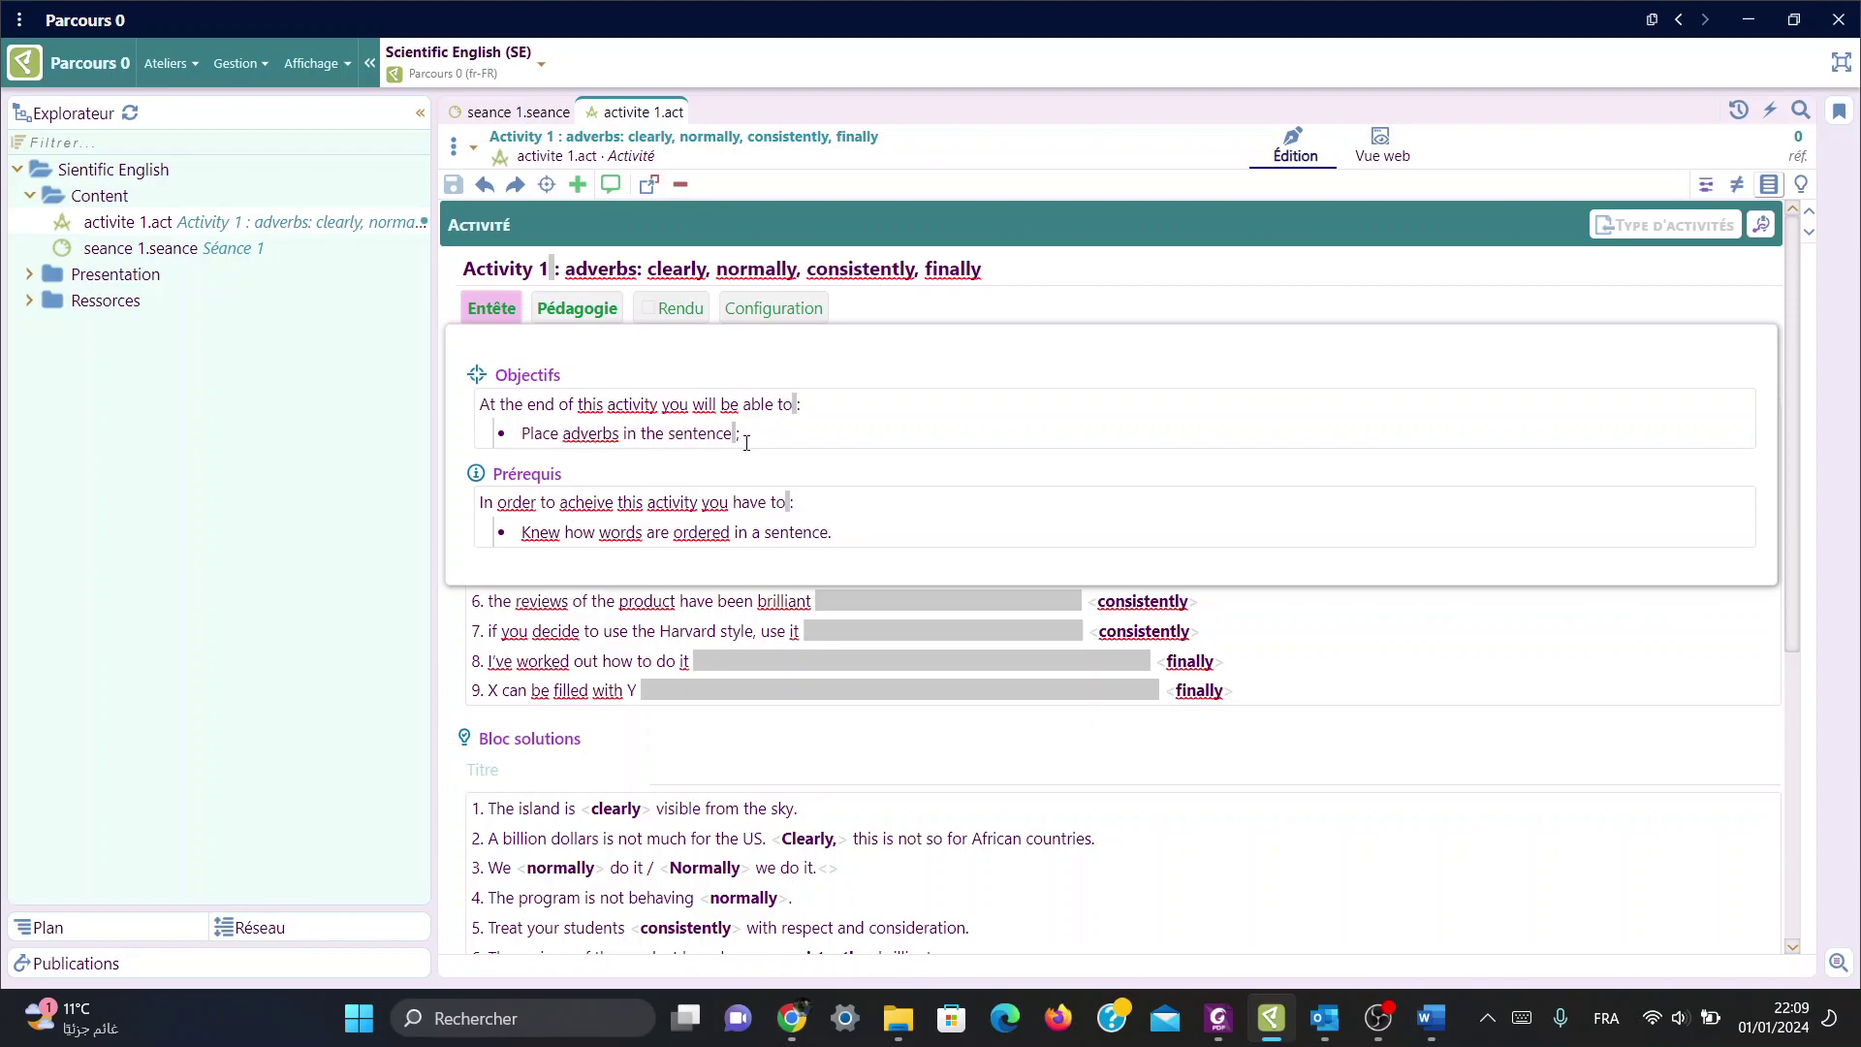
click(632, 622)
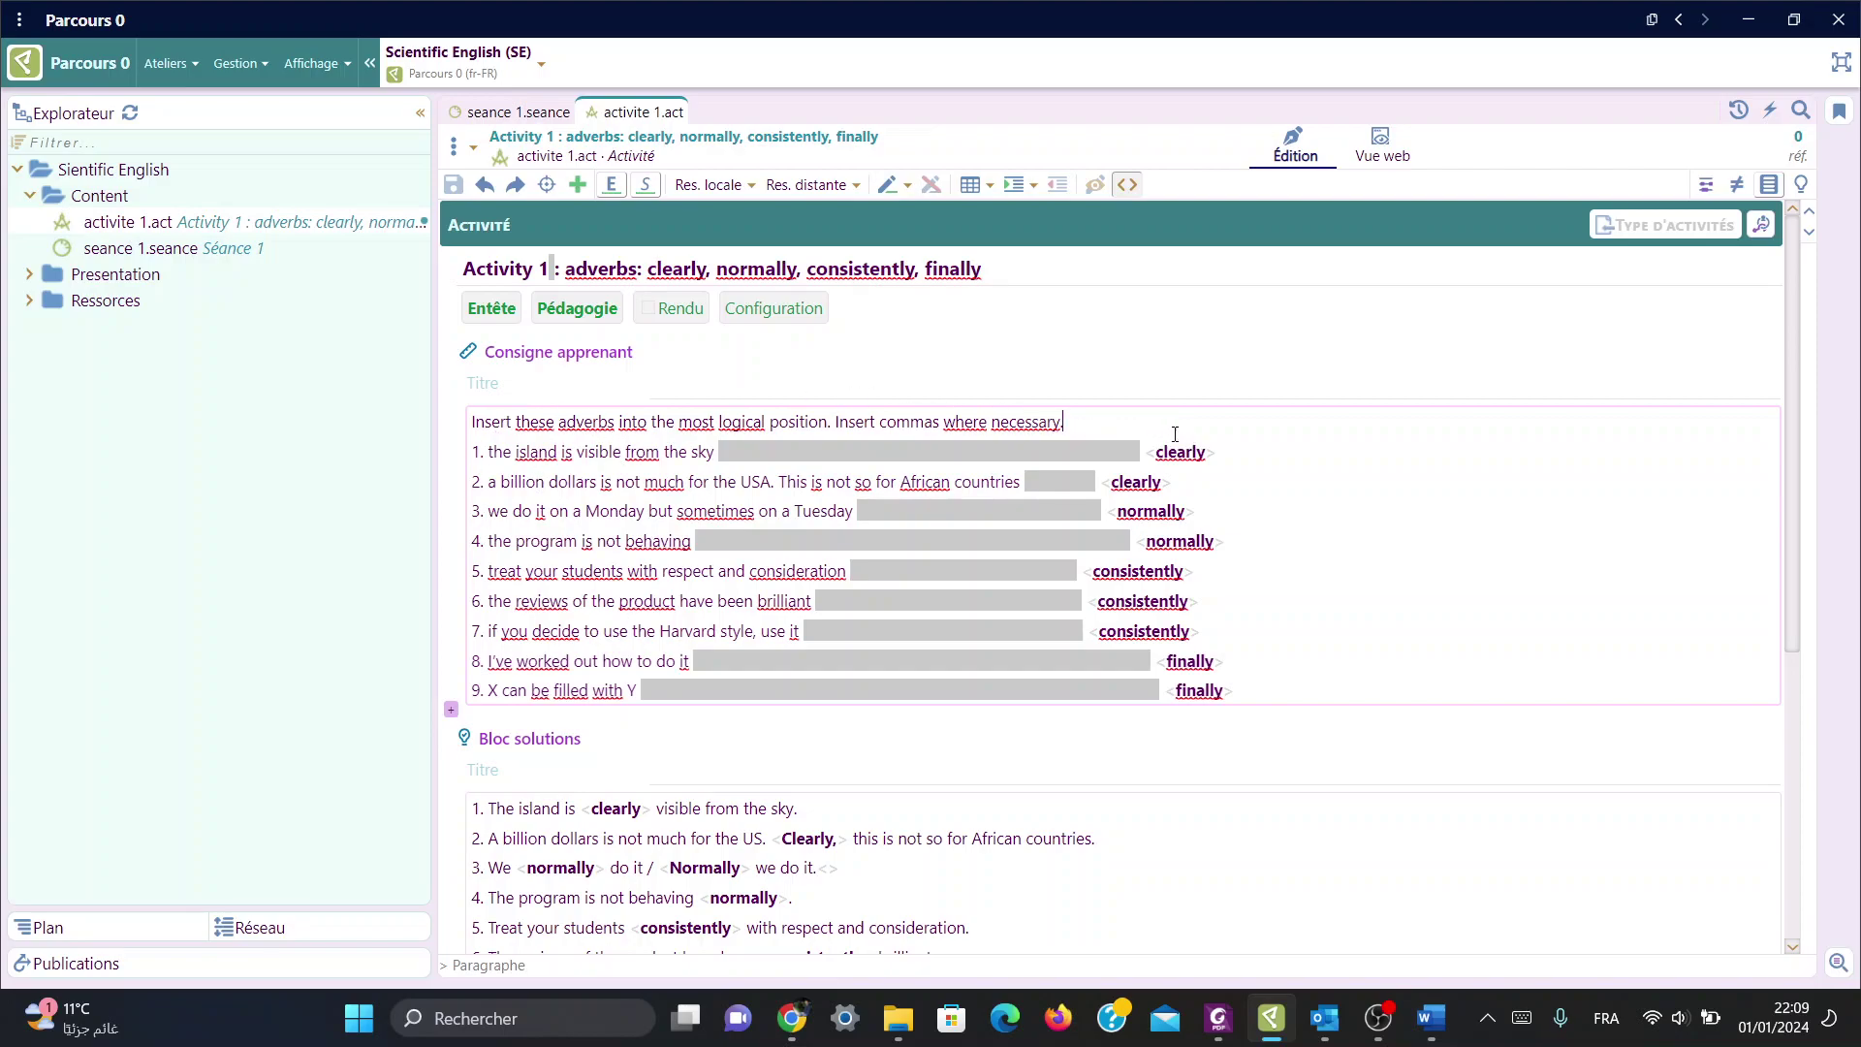
click(1226, 449)
click(1116, 424)
click(589, 511)
click(1097, 427)
click(492, 307)
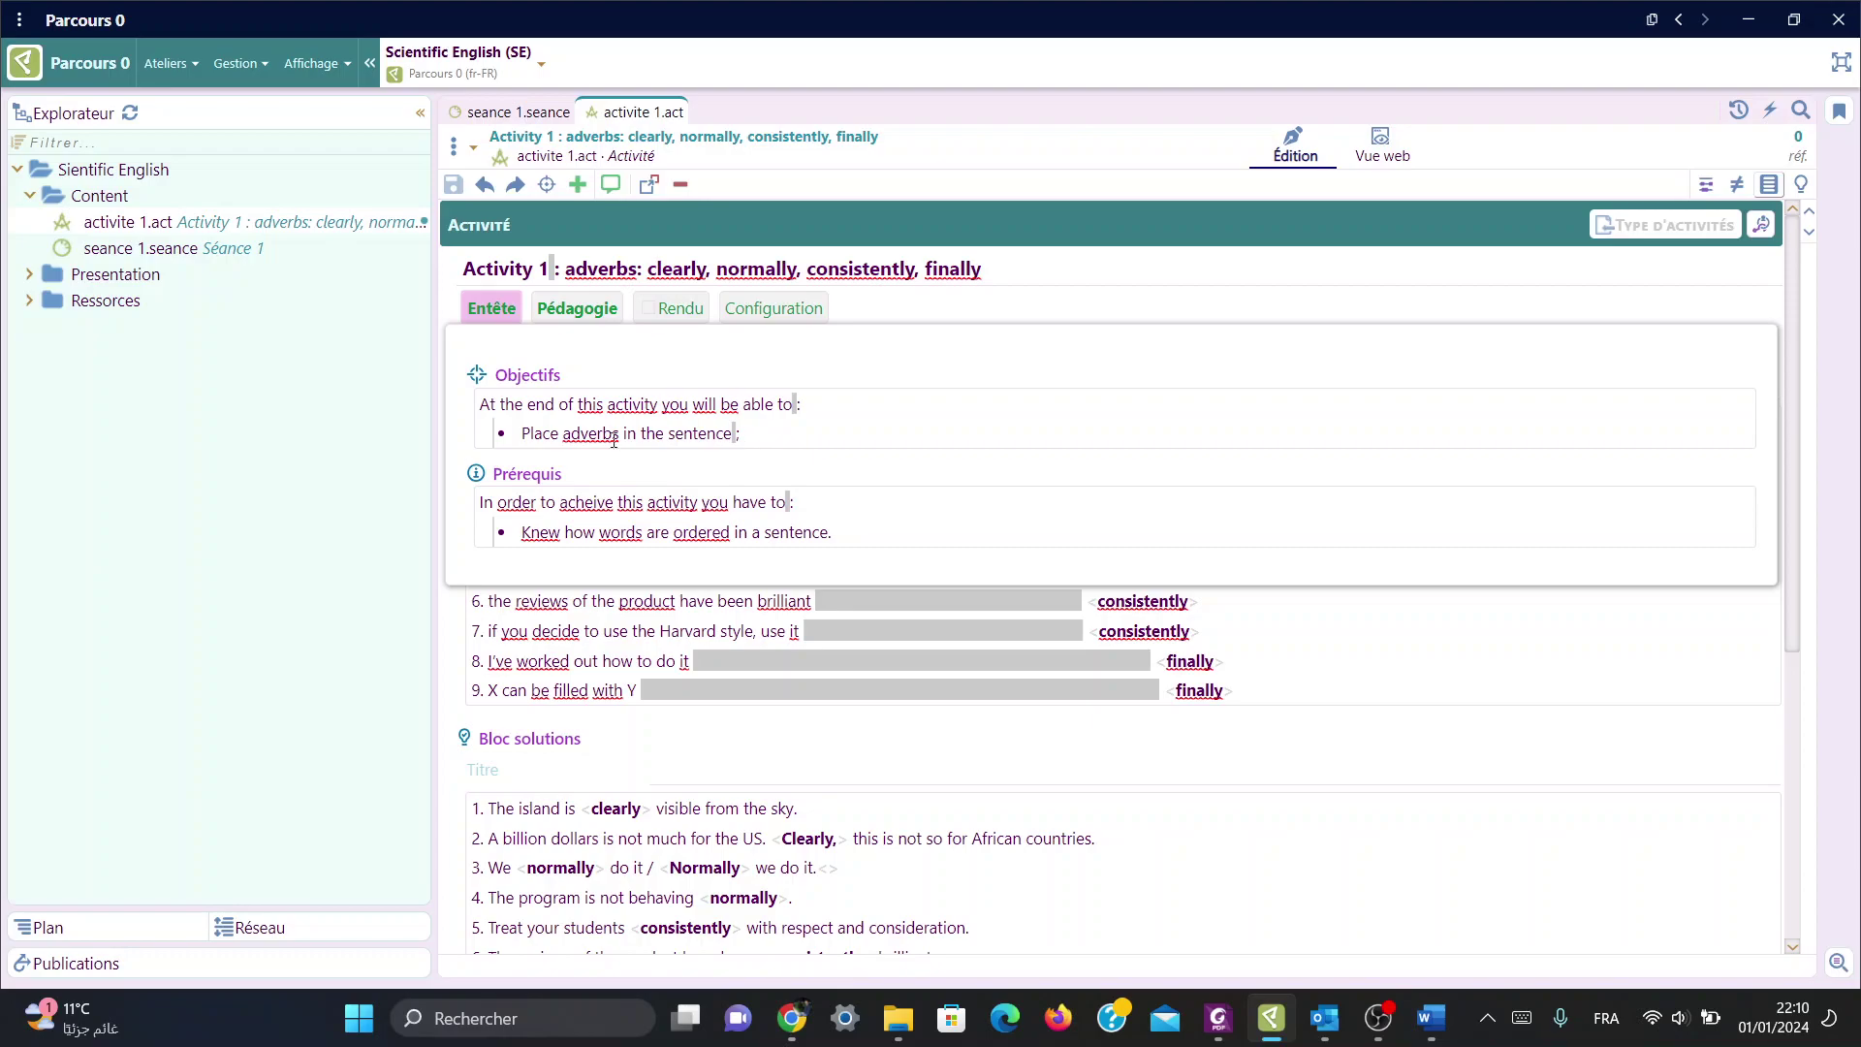
click(567, 633)
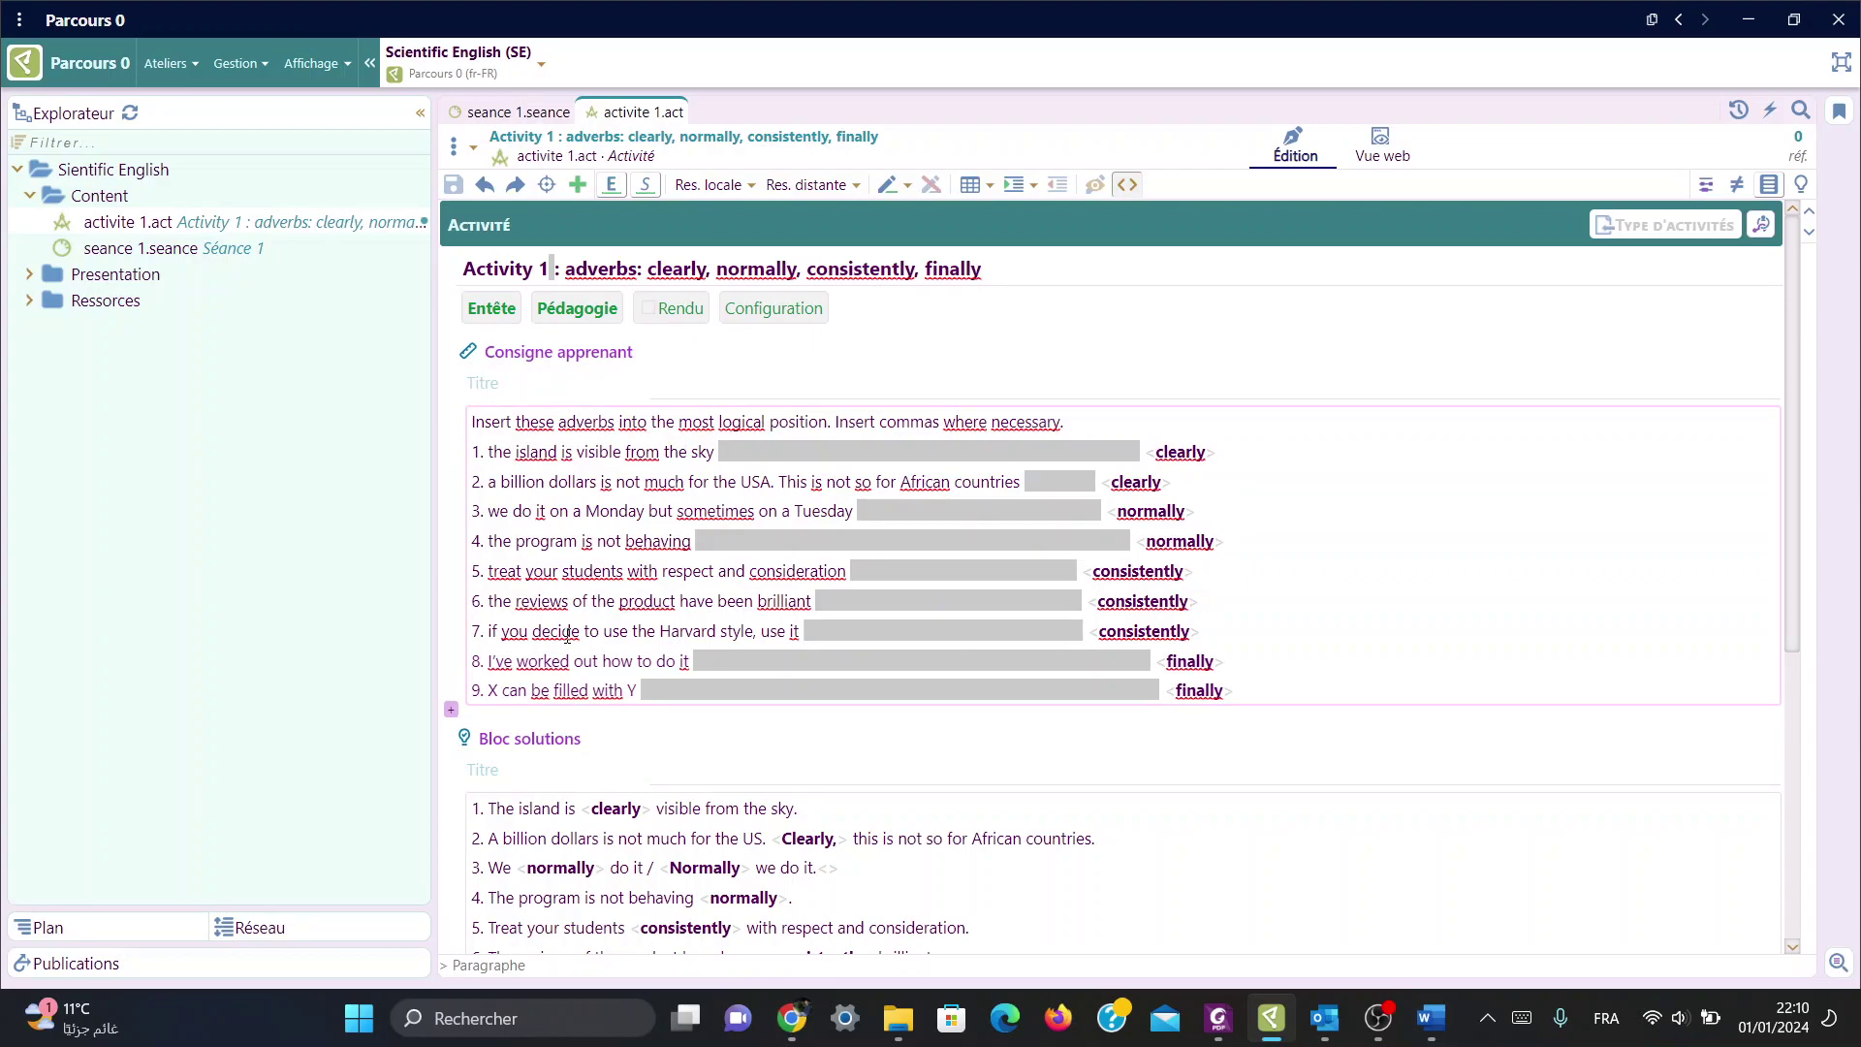
Step: Drag activite 1.act into Séance 1 as an Activité (Lien) block and save the session
click(494, 114)
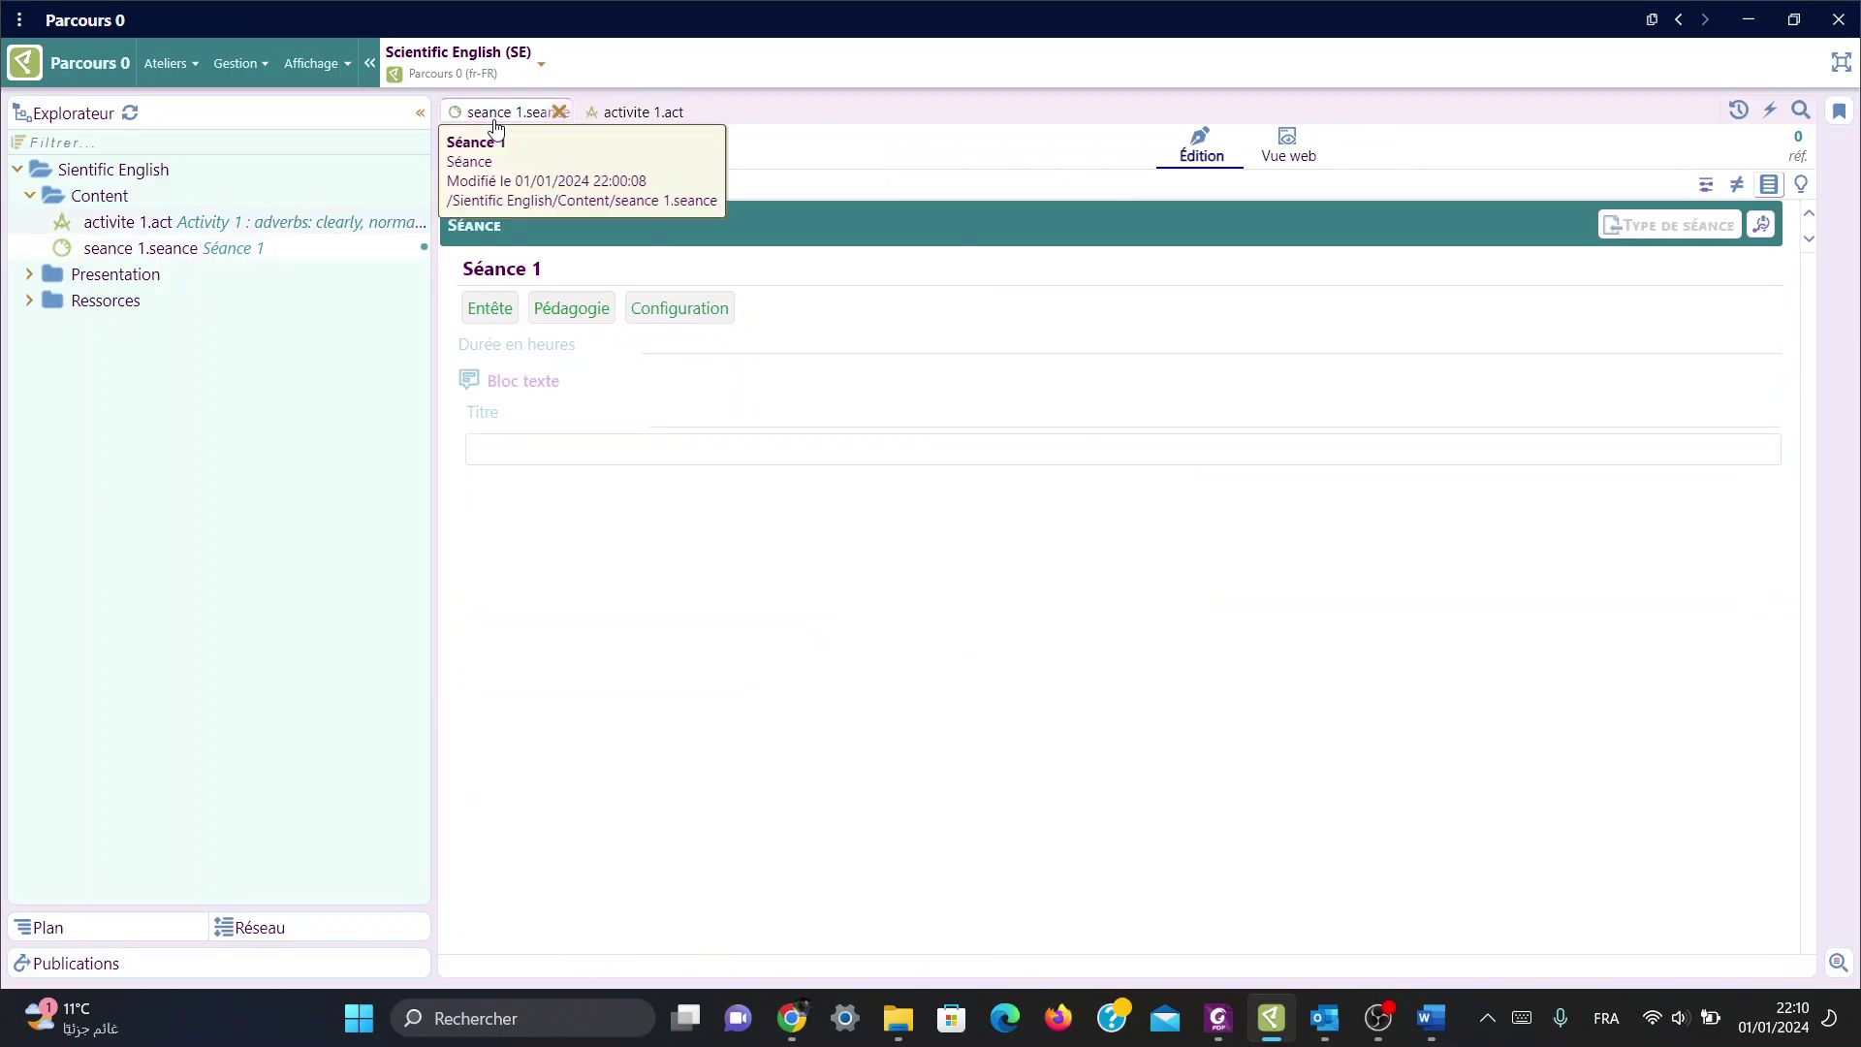
click(109, 227)
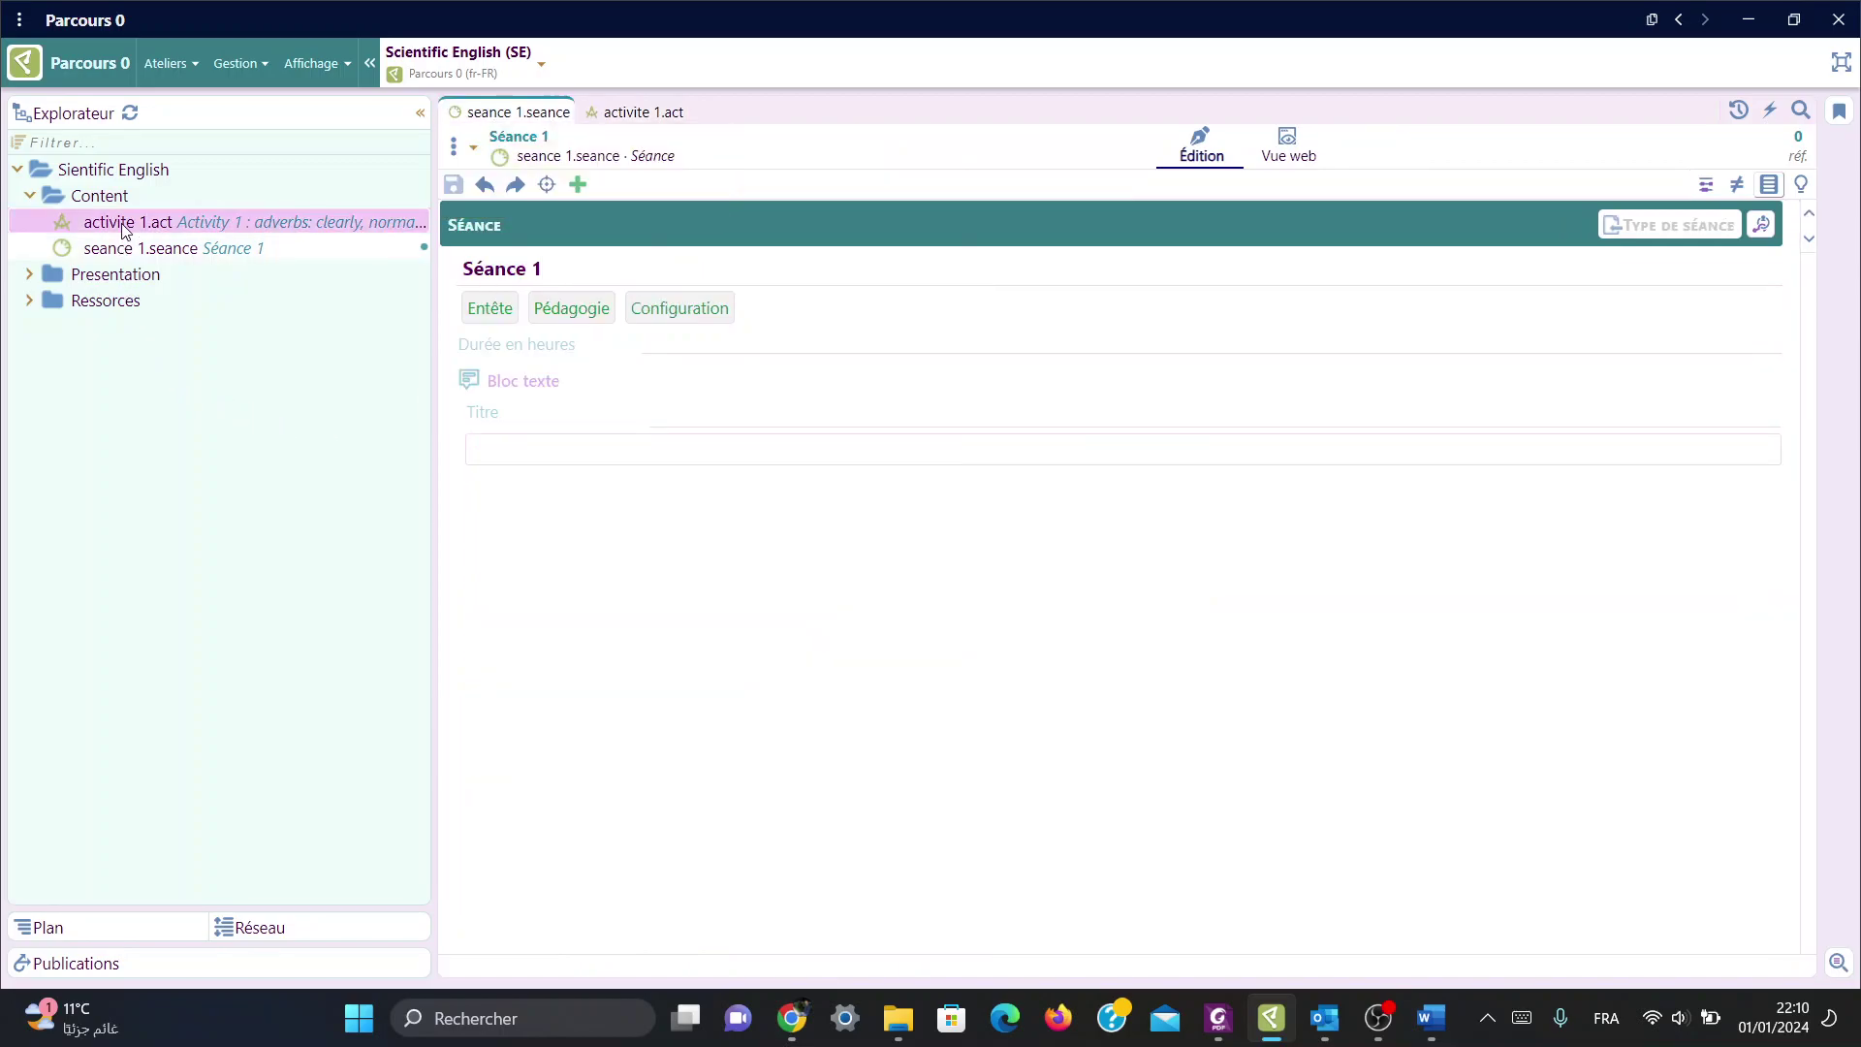
mouse_move(110, 226)
mouse_down()
mouse_move(397, 376)
mouse_move(490, 486)
mouse_up()
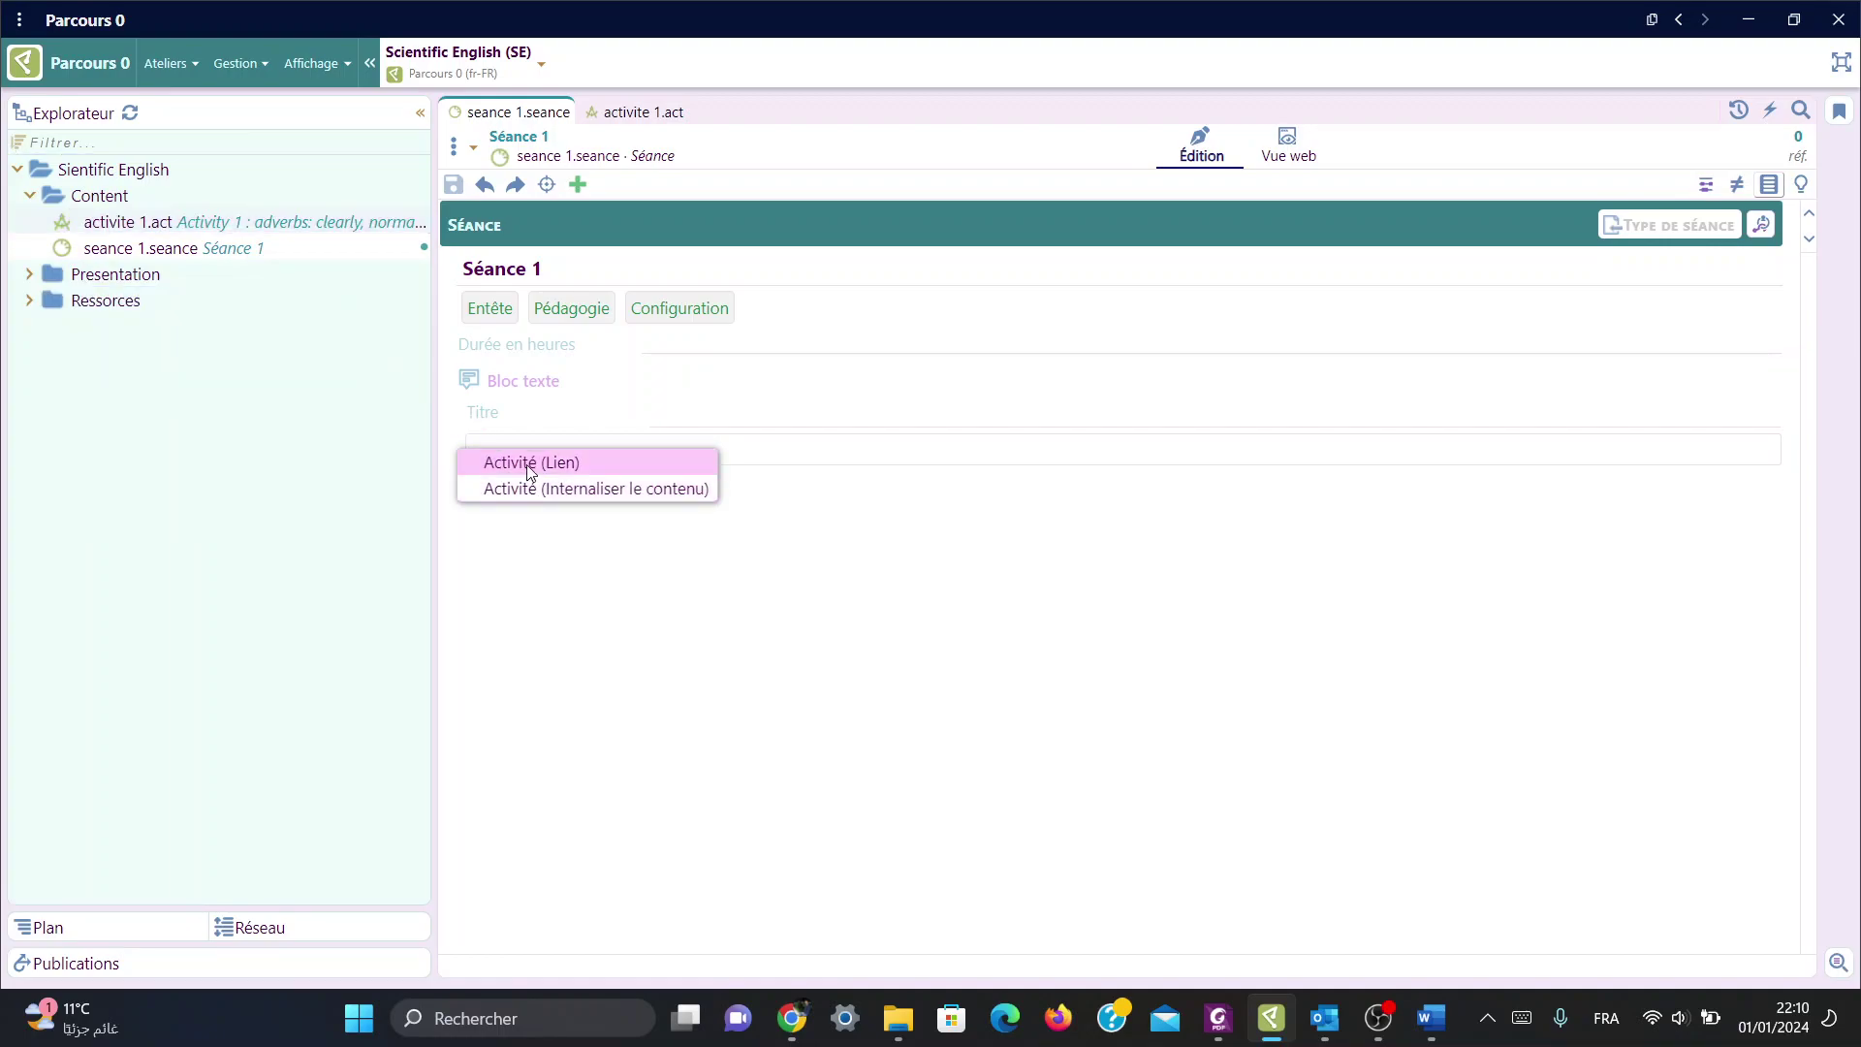
click(529, 469)
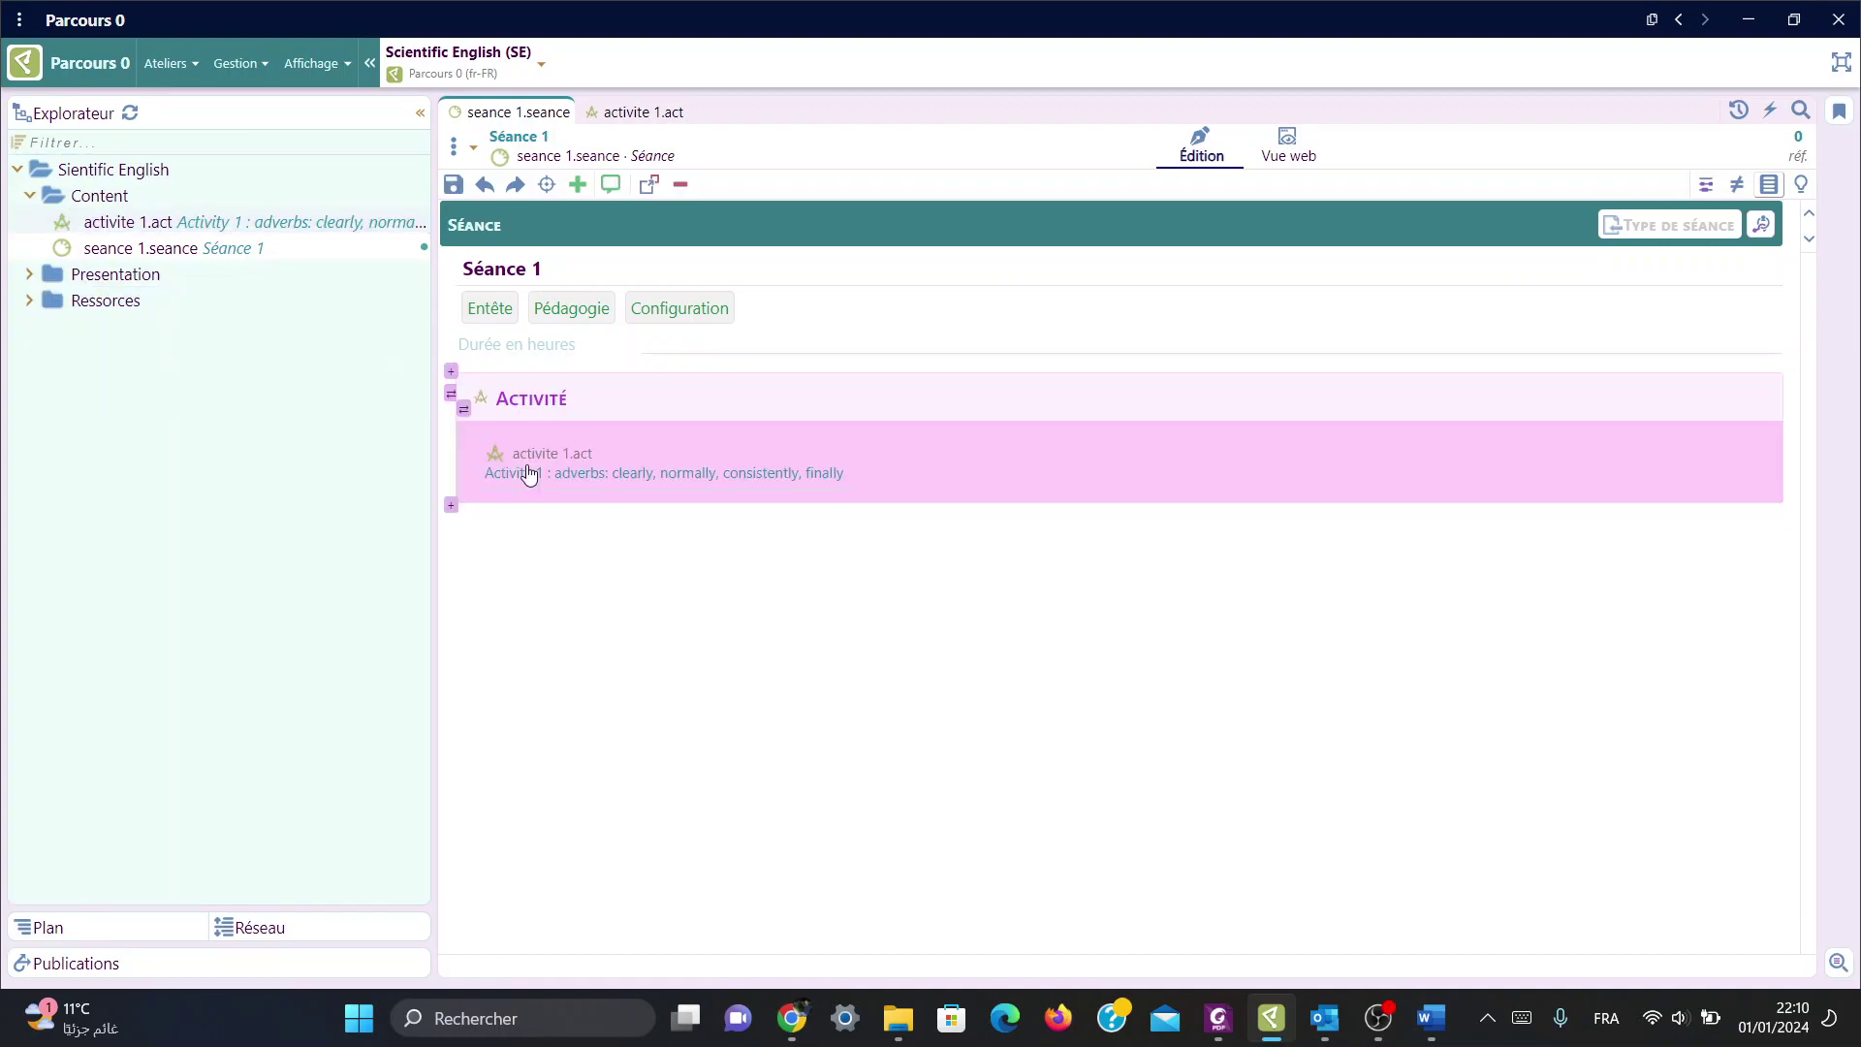
click(593, 273)
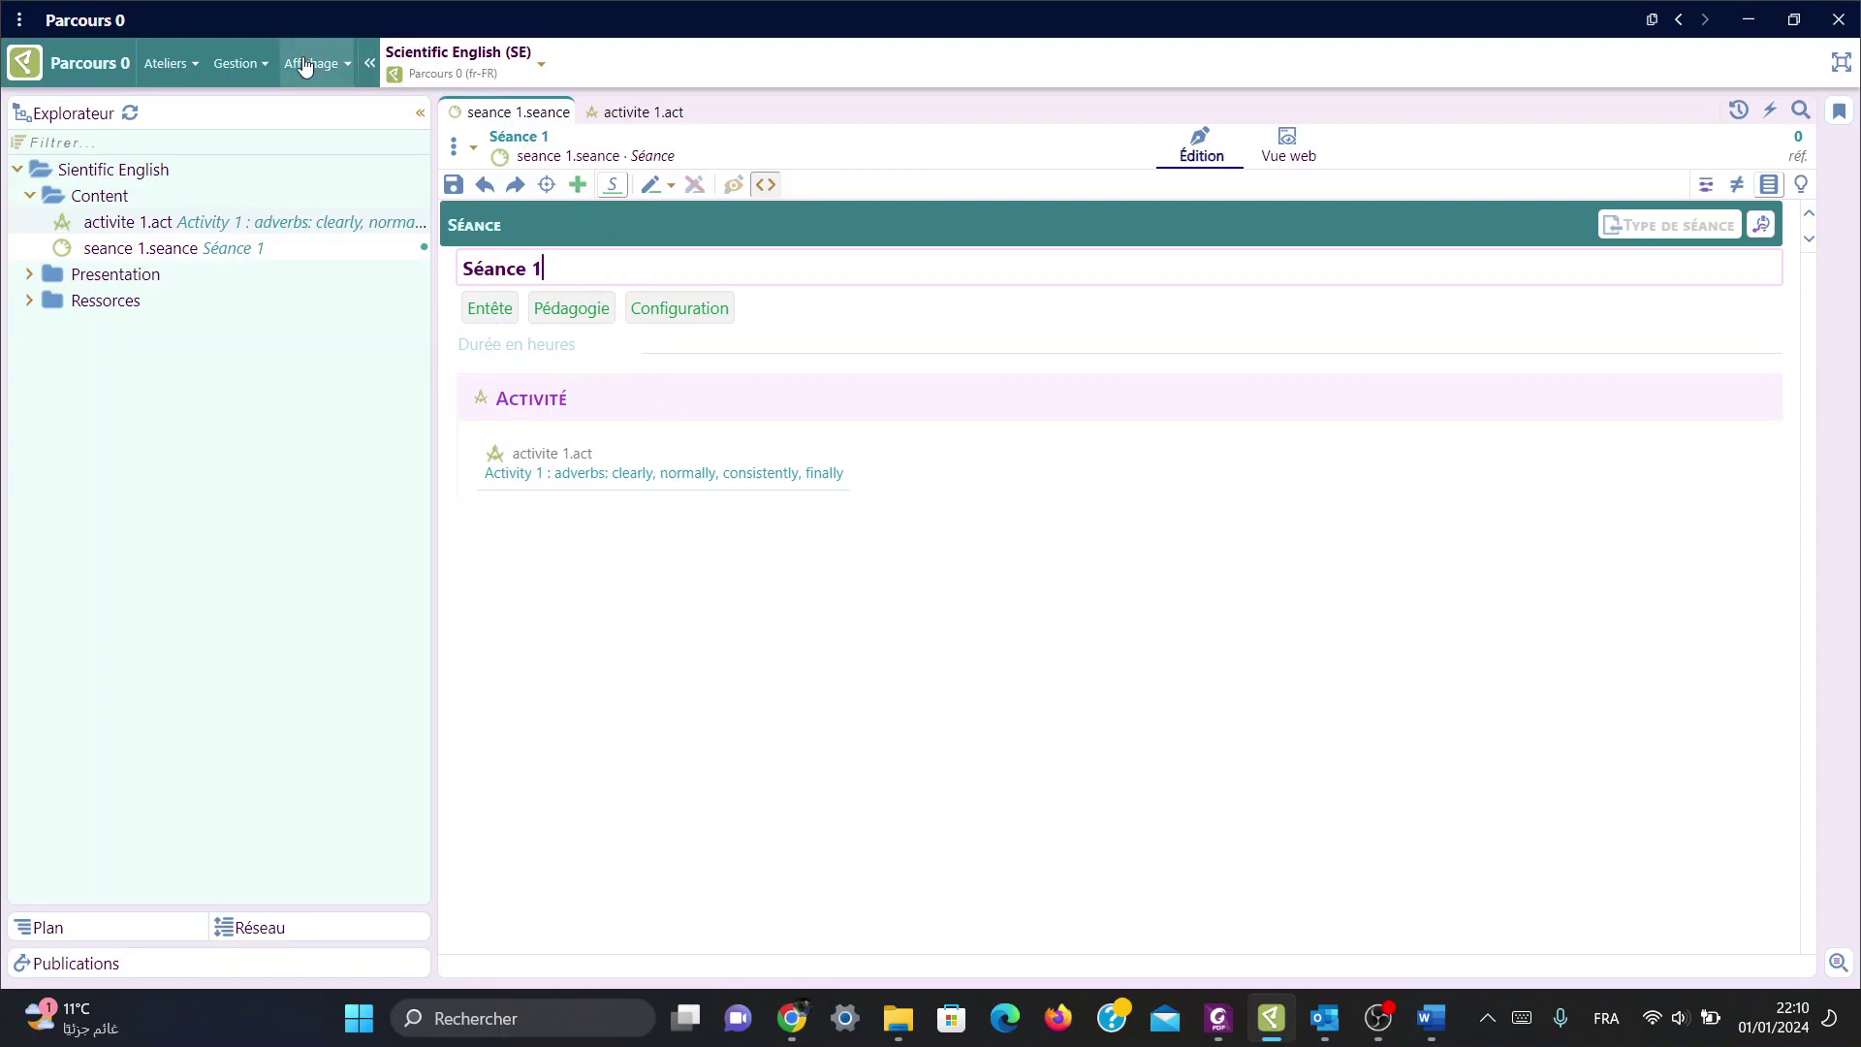
key(ctrl+s)
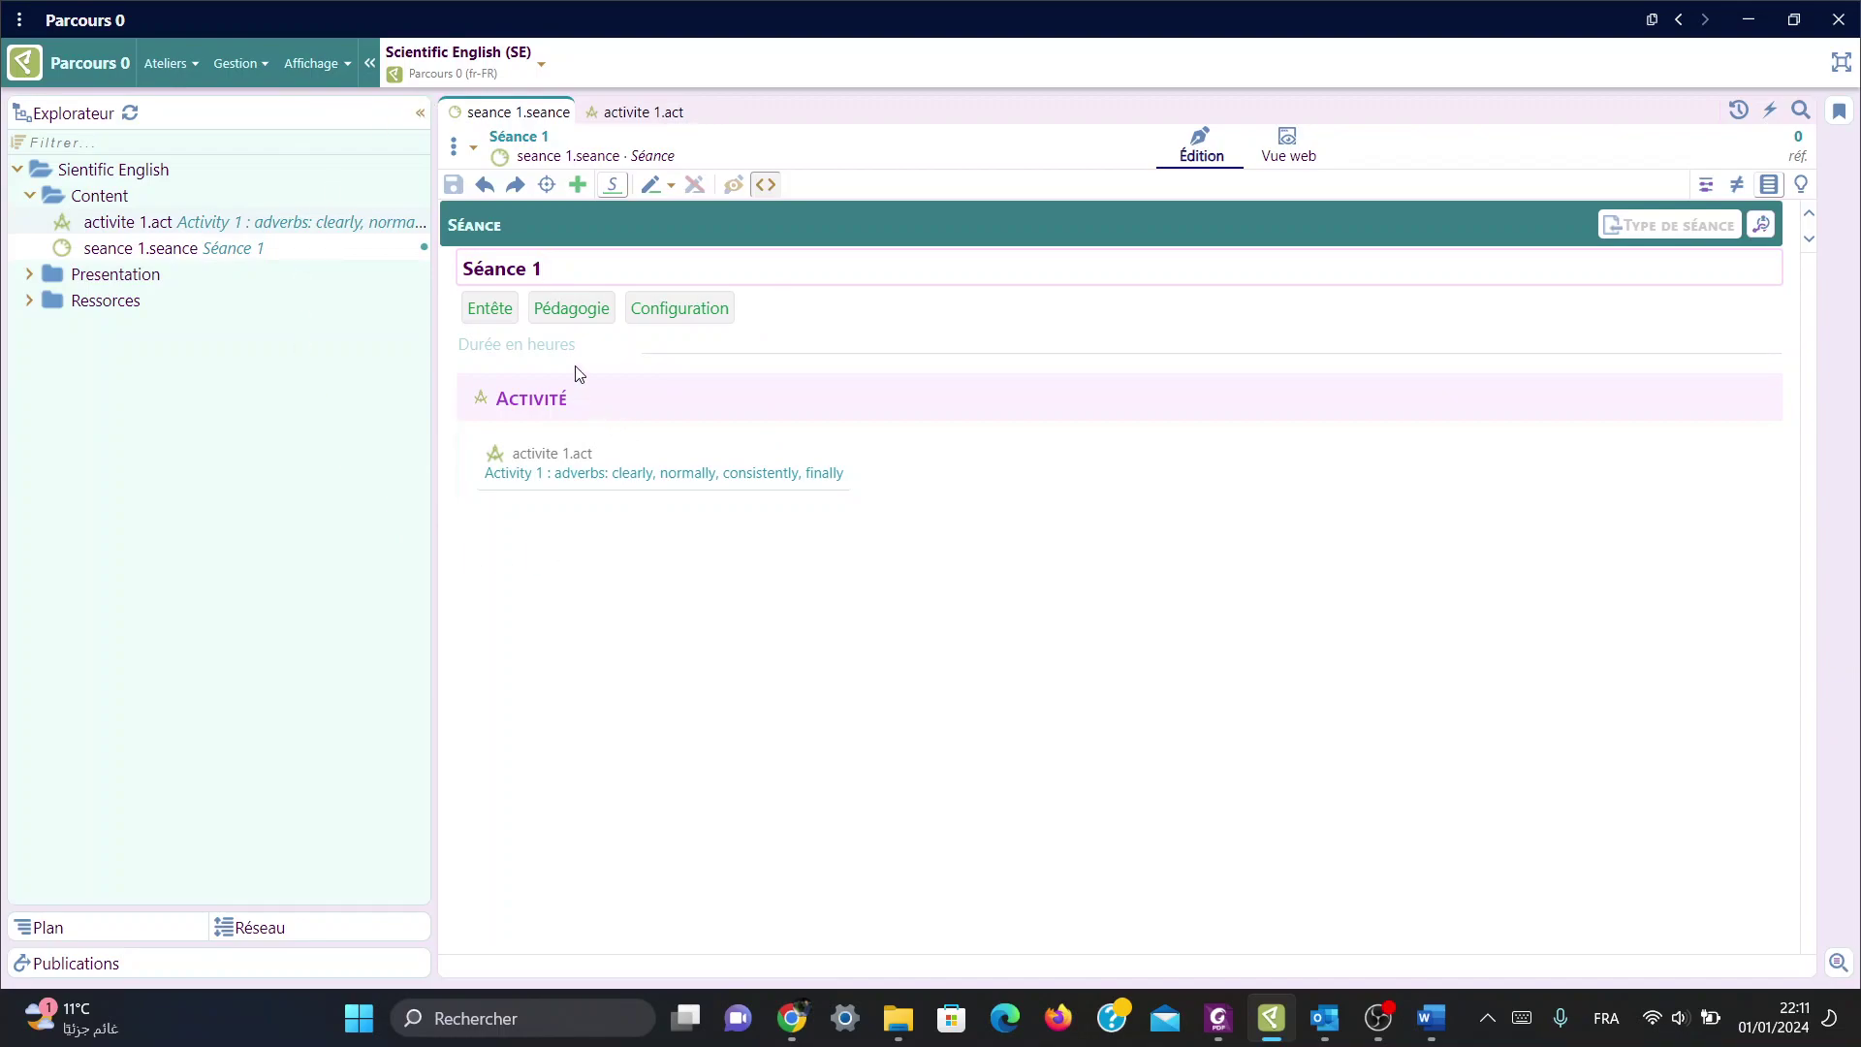
Step: Enter a 1:30-hour duration for Séance 1, briefly checking its Pédagogie tab
click(672, 339)
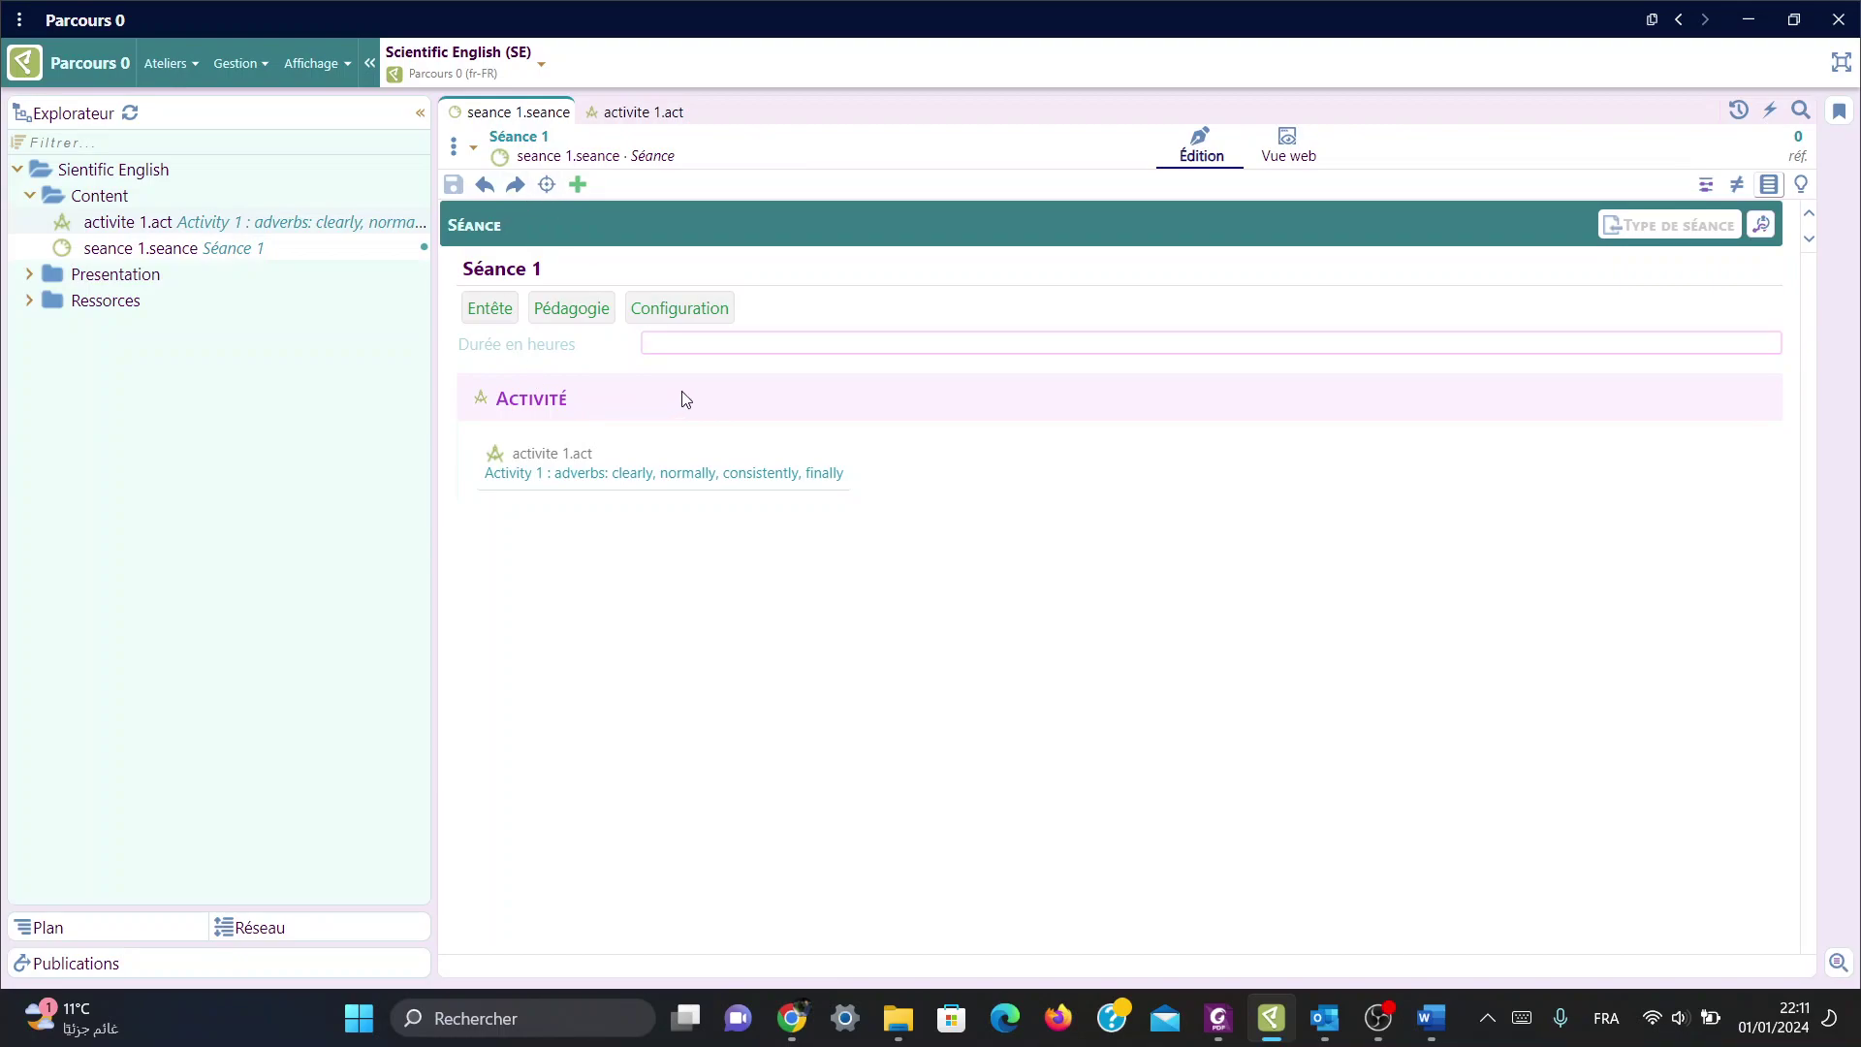
text(1)
text(,)
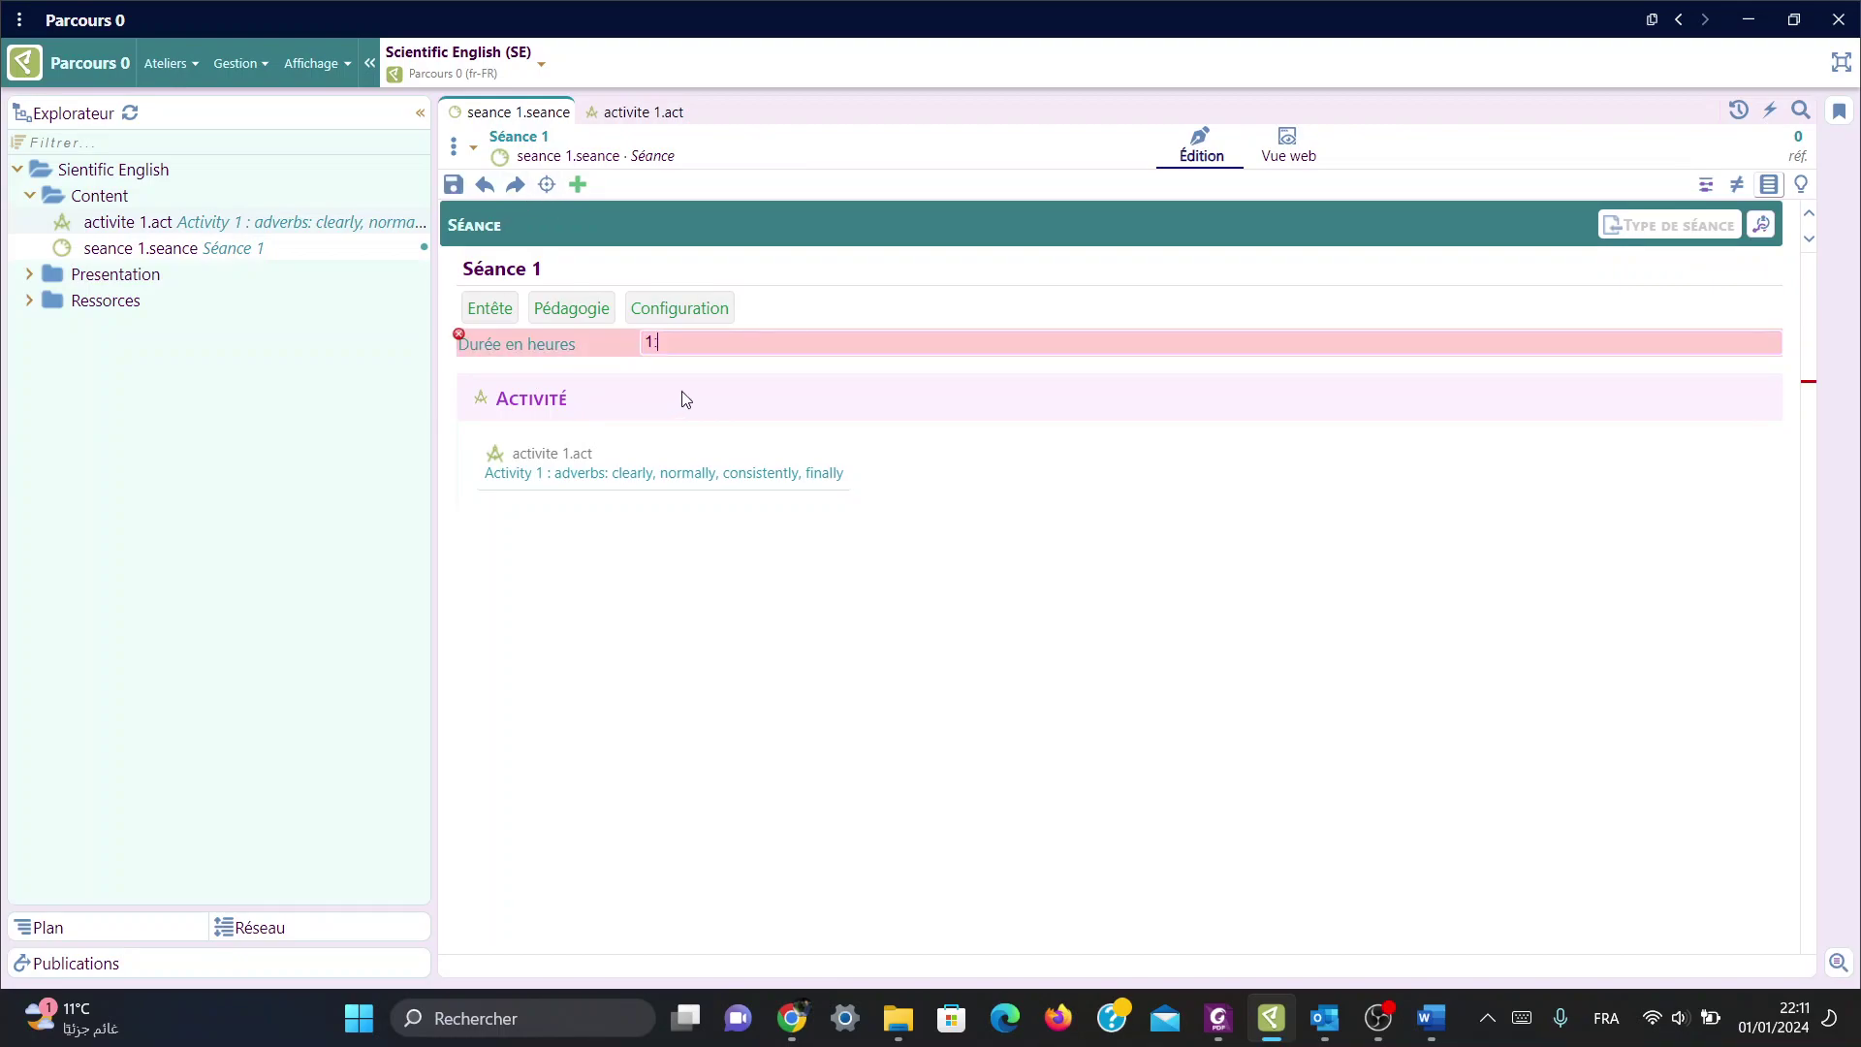
text(0)
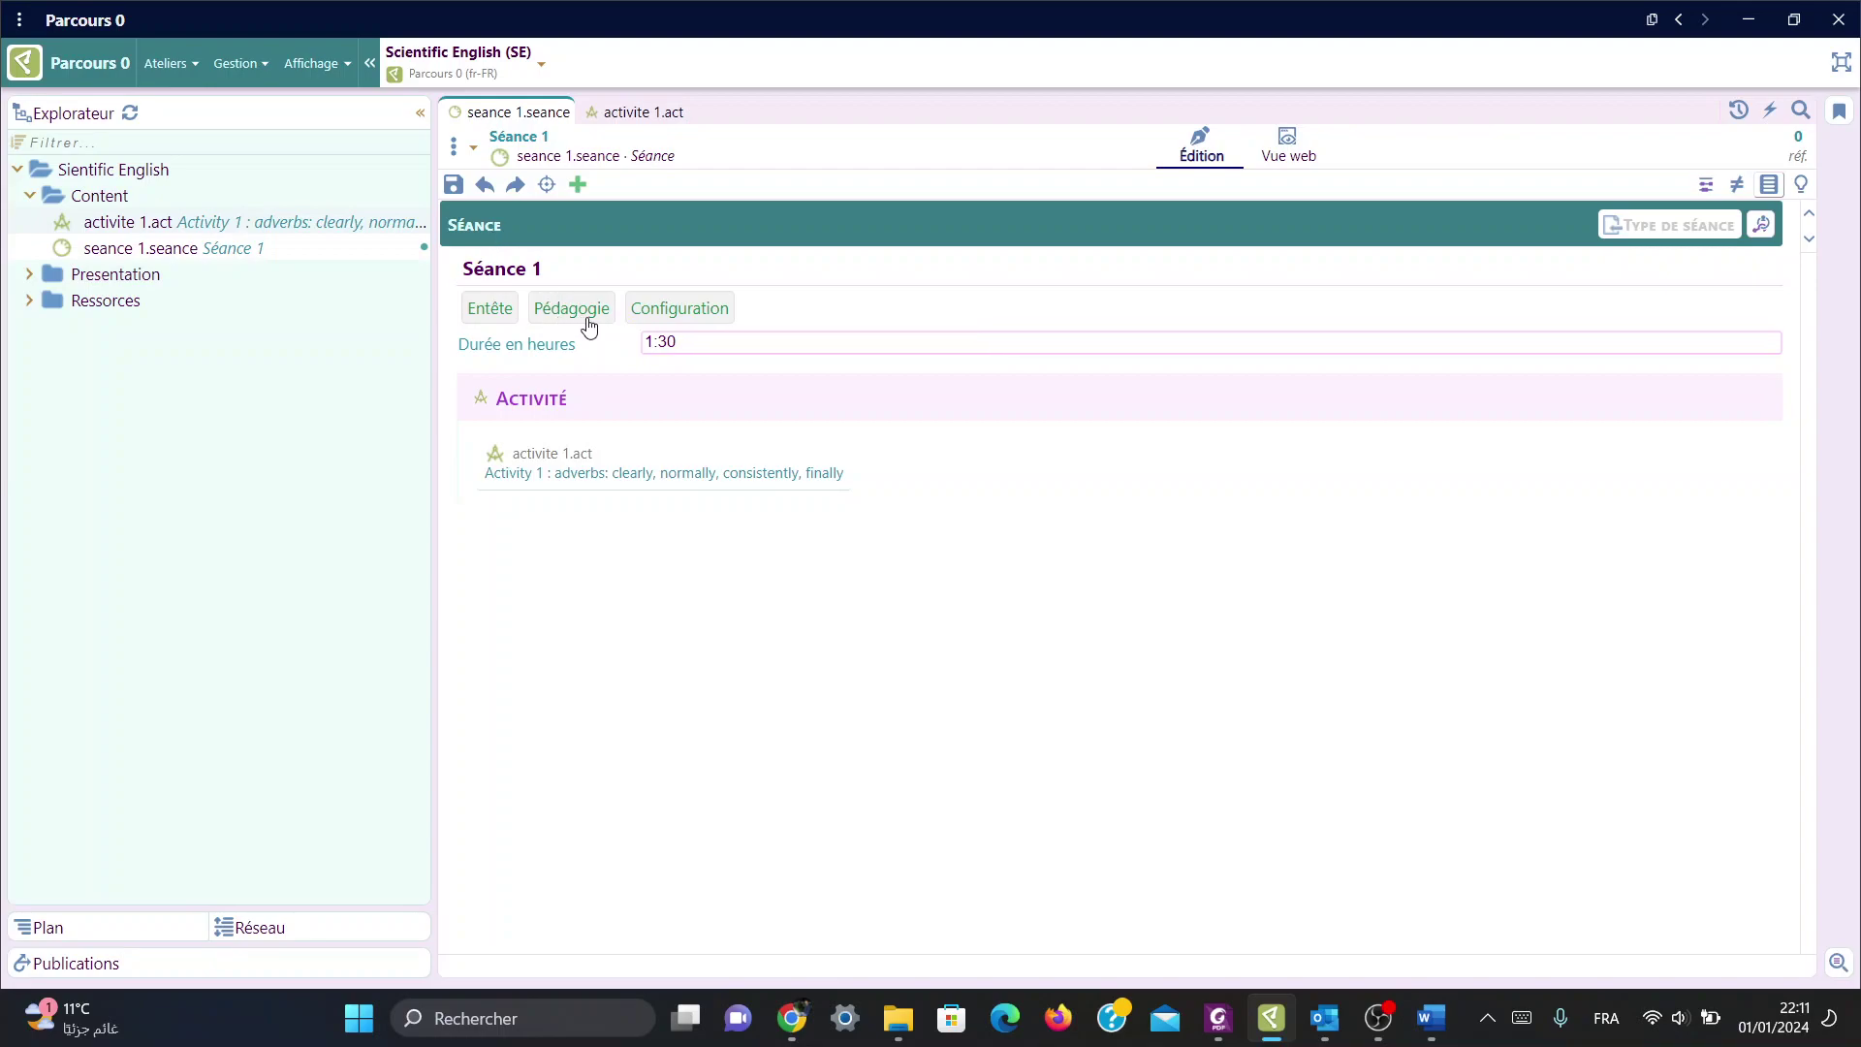
click(556, 315)
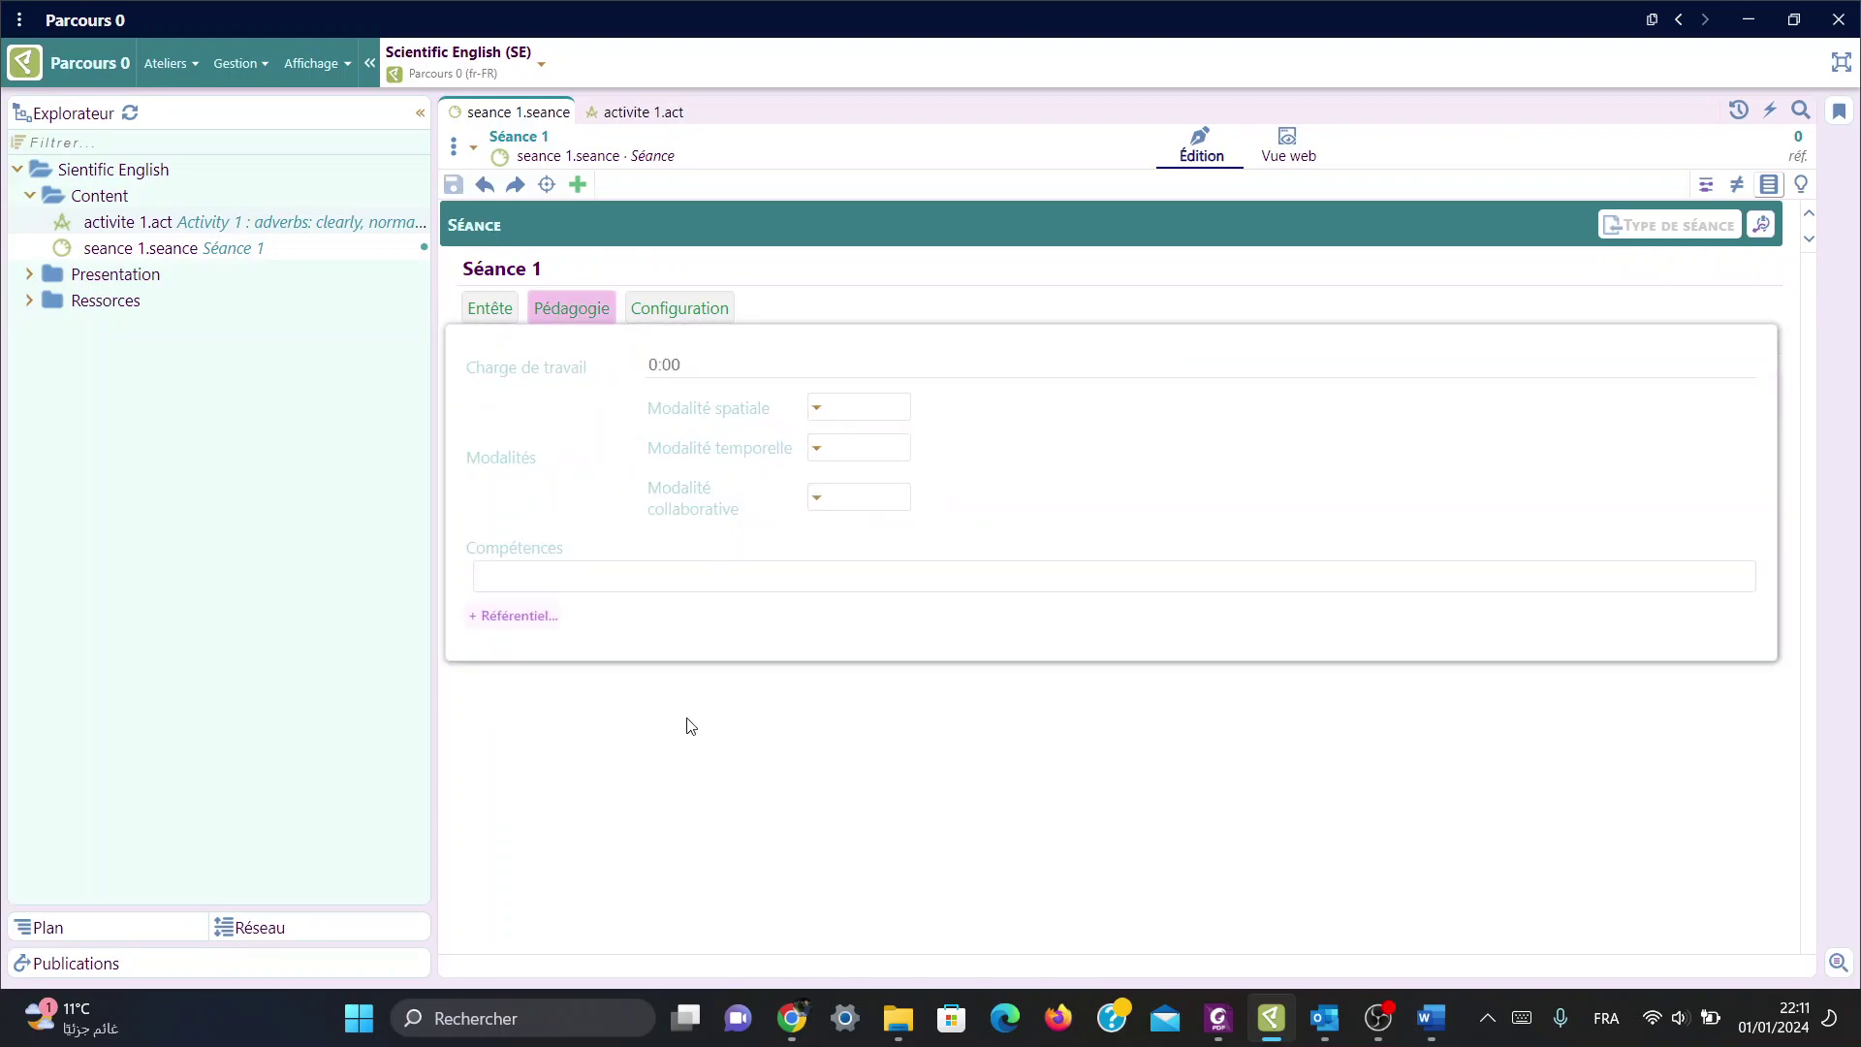
click(635, 795)
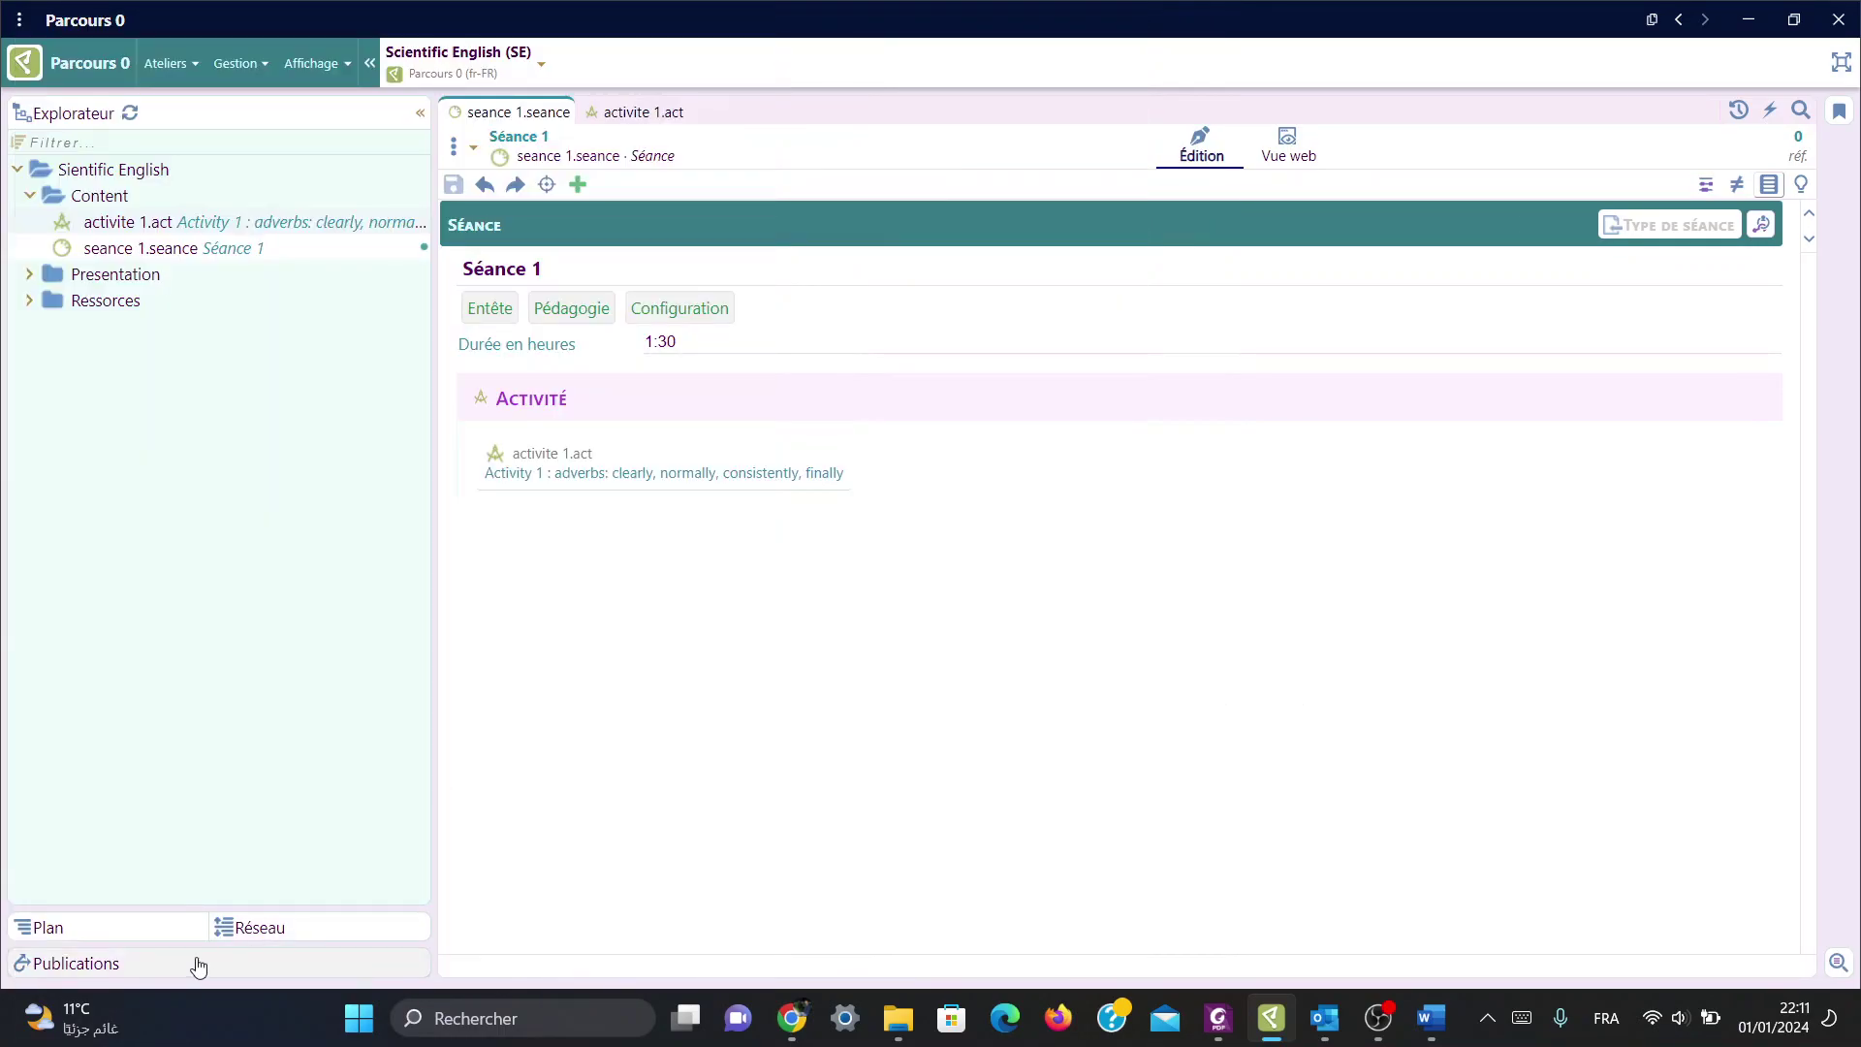
Step: Select the Support de présentation PDF publication and set Remarques formateurs to Non
click(193, 962)
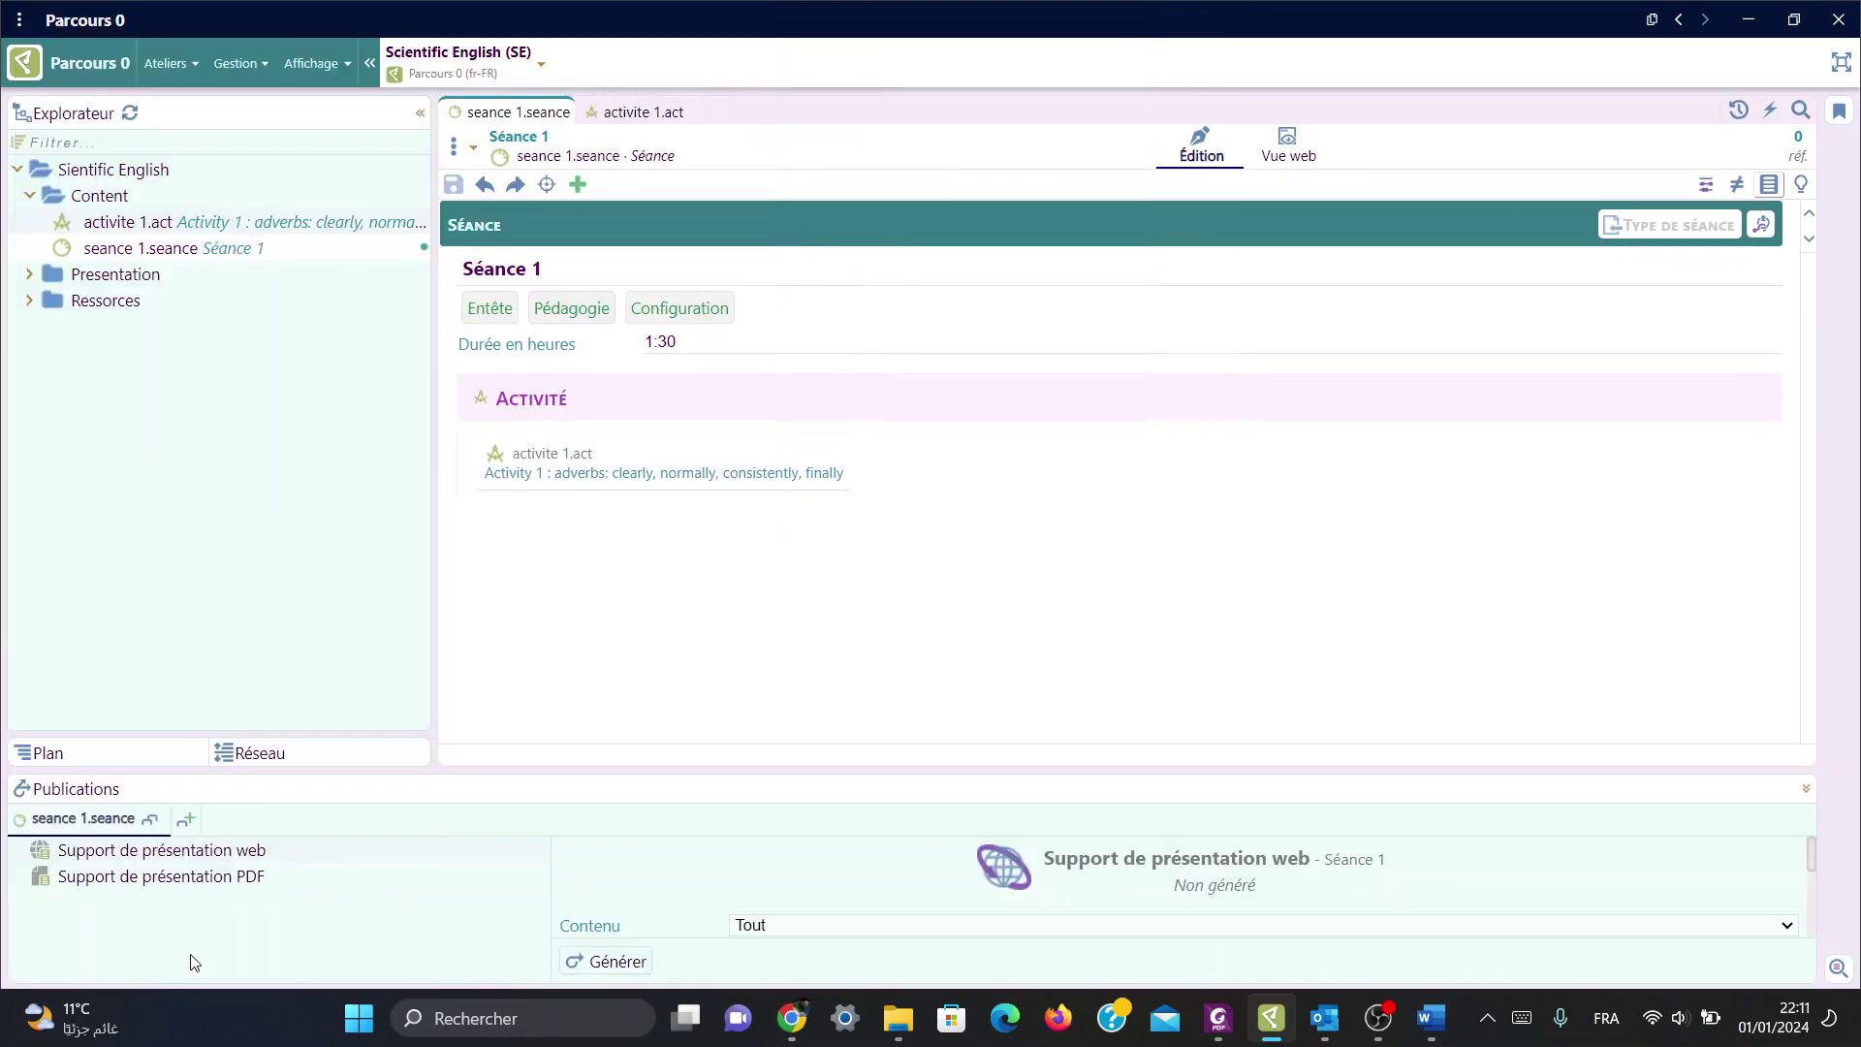
click(235, 885)
scroll(703, 890, down, 1)
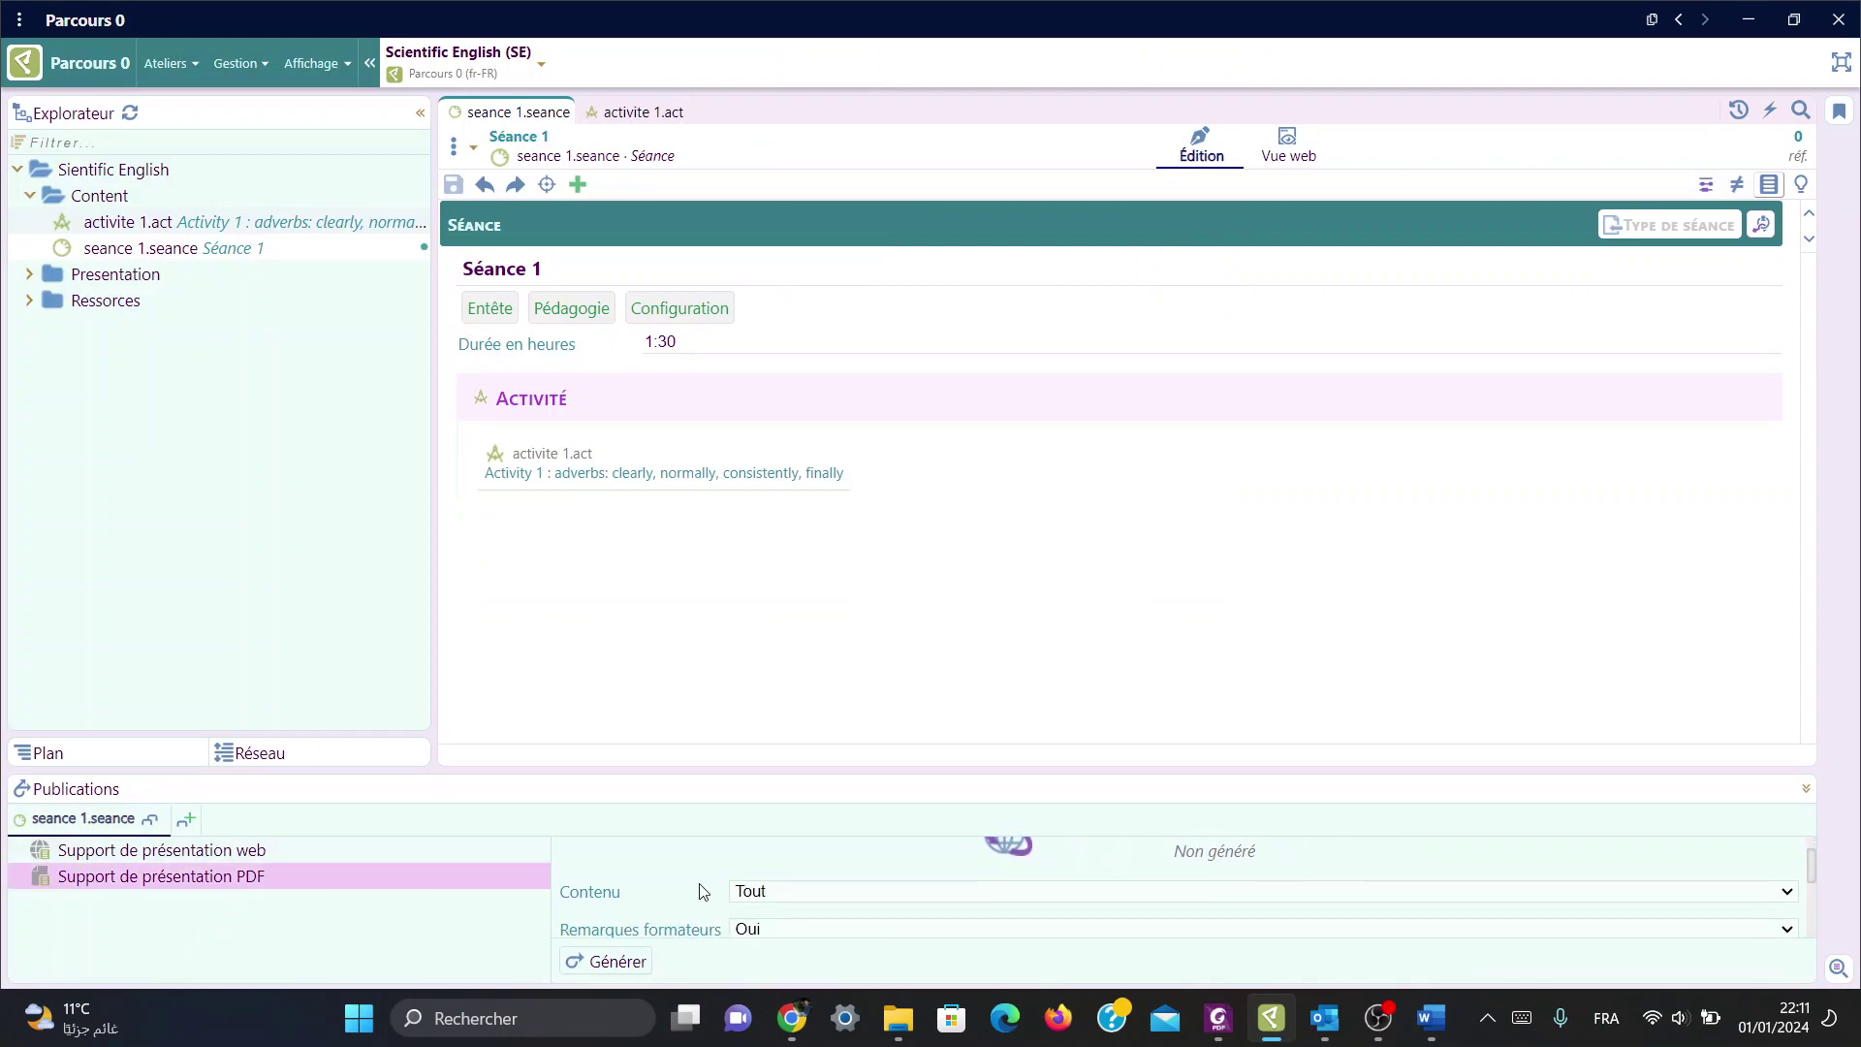
scroll(702, 889, down, 1)
scroll(703, 887, down, 1)
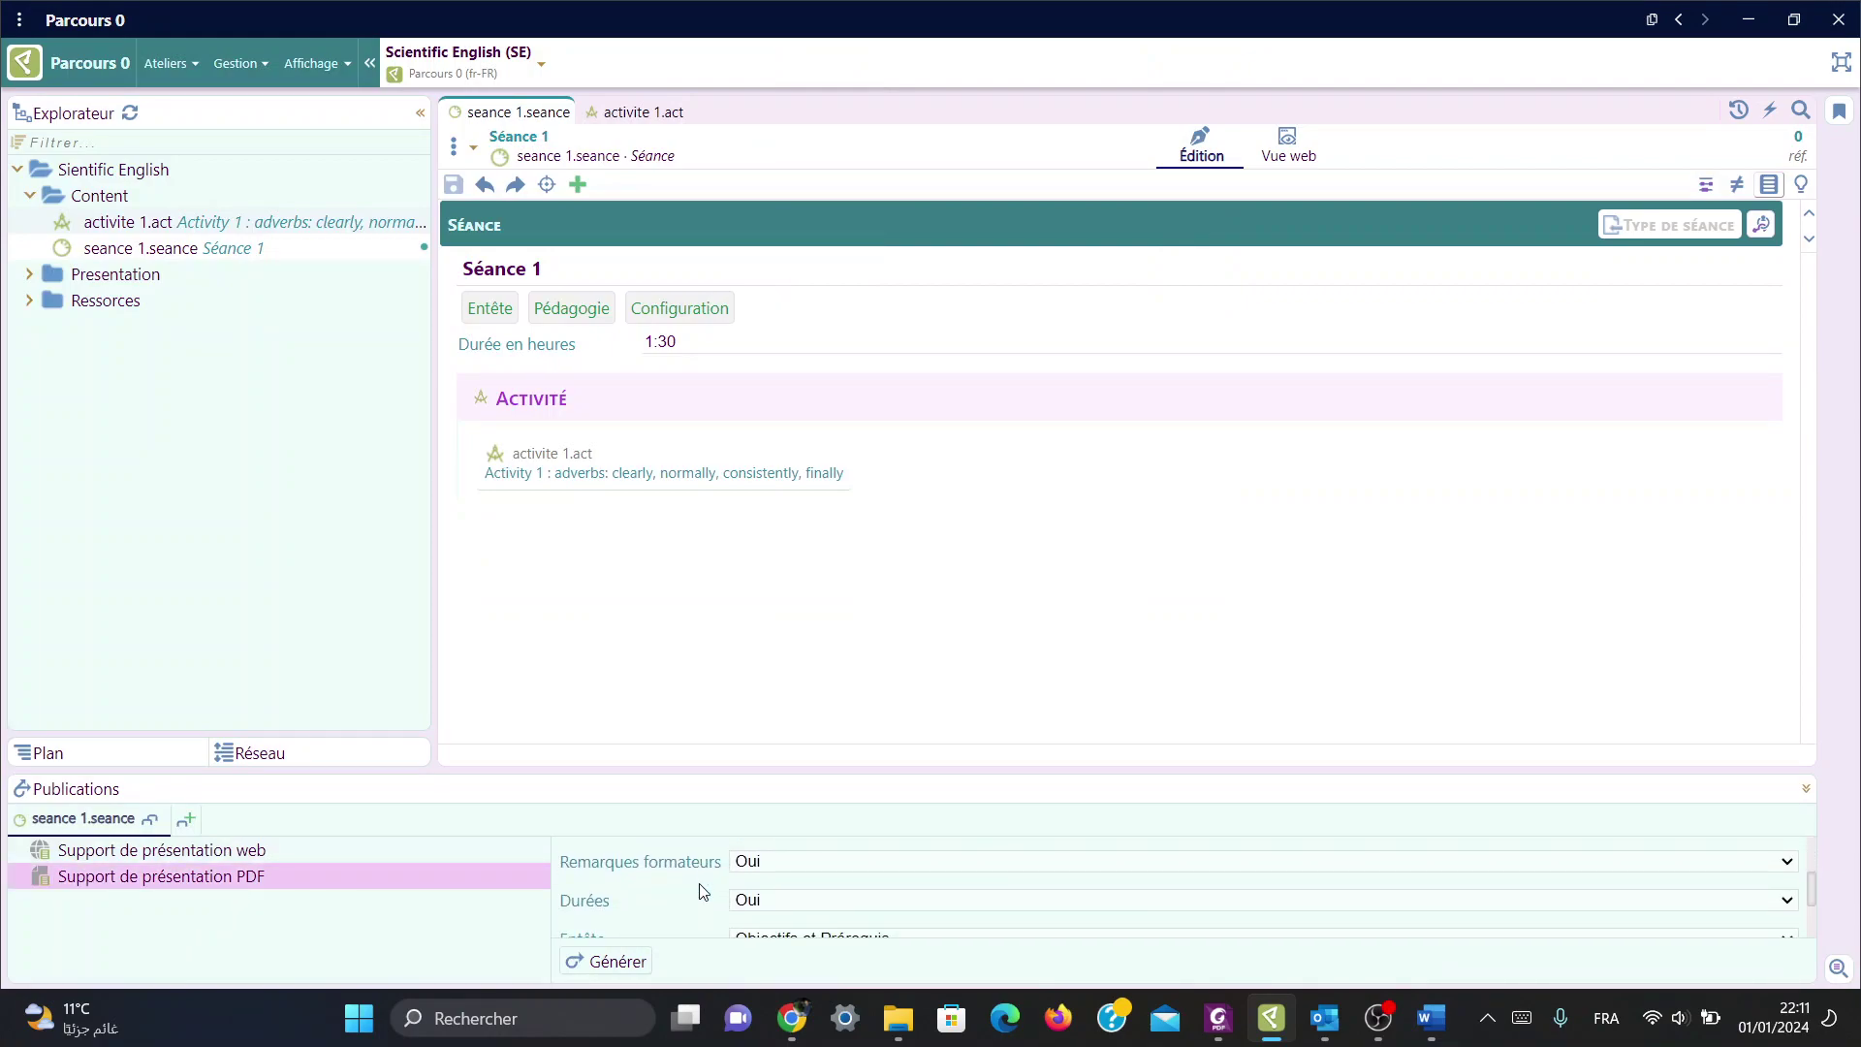
click(766, 863)
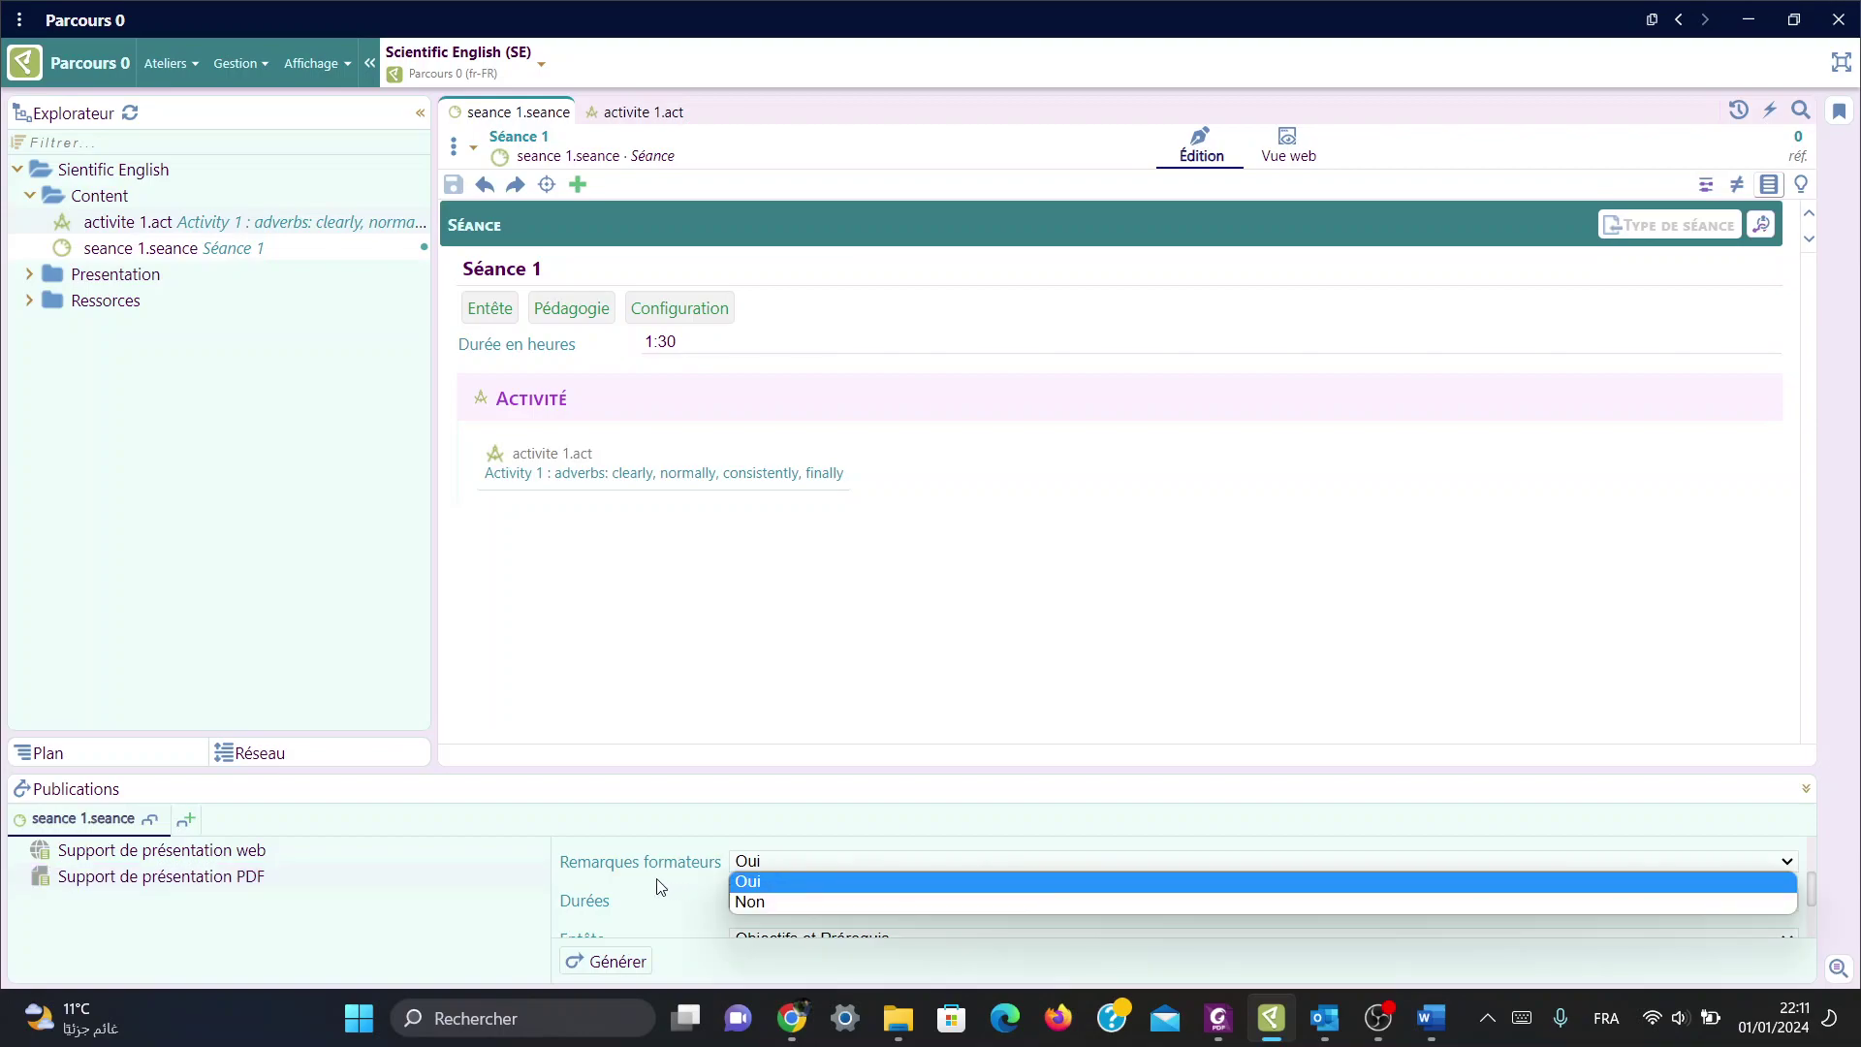
click(749, 902)
Step: Generate the PDF presentation support for Séance 1
scroll(669, 886, up, 1)
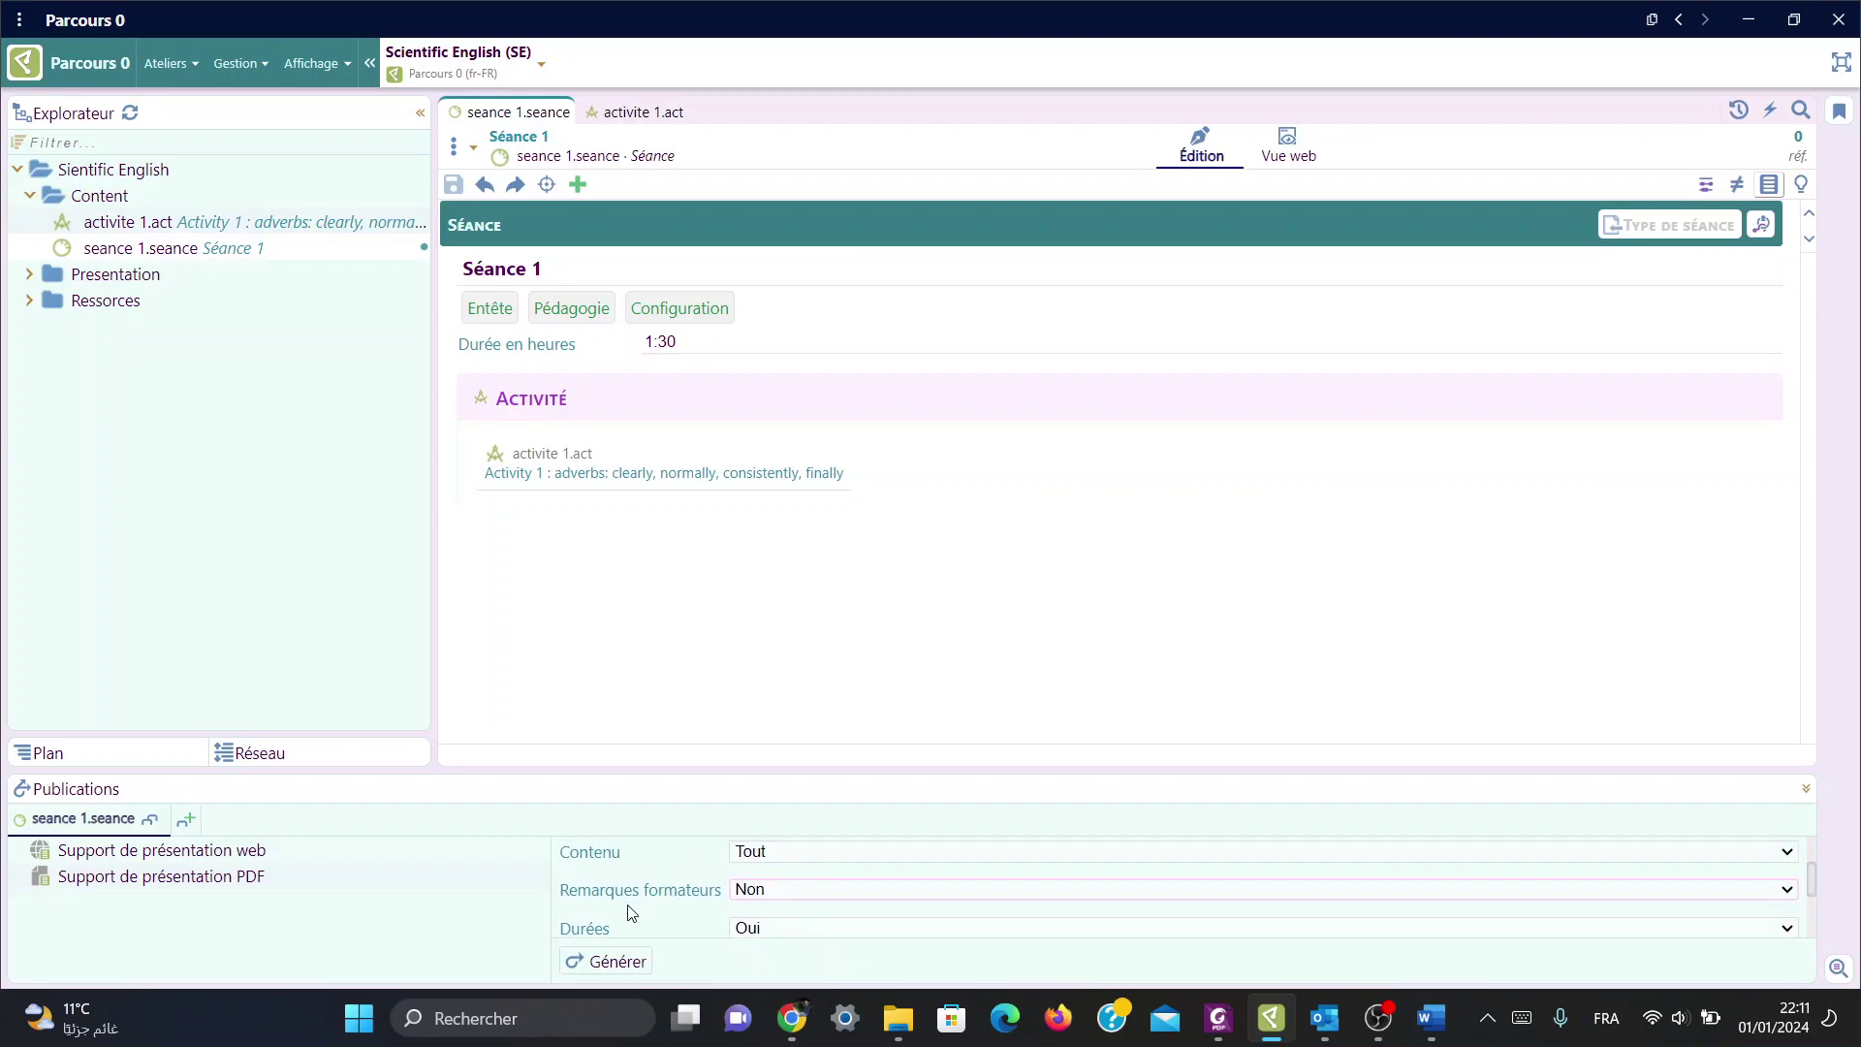
scroll(648, 892, down, 1)
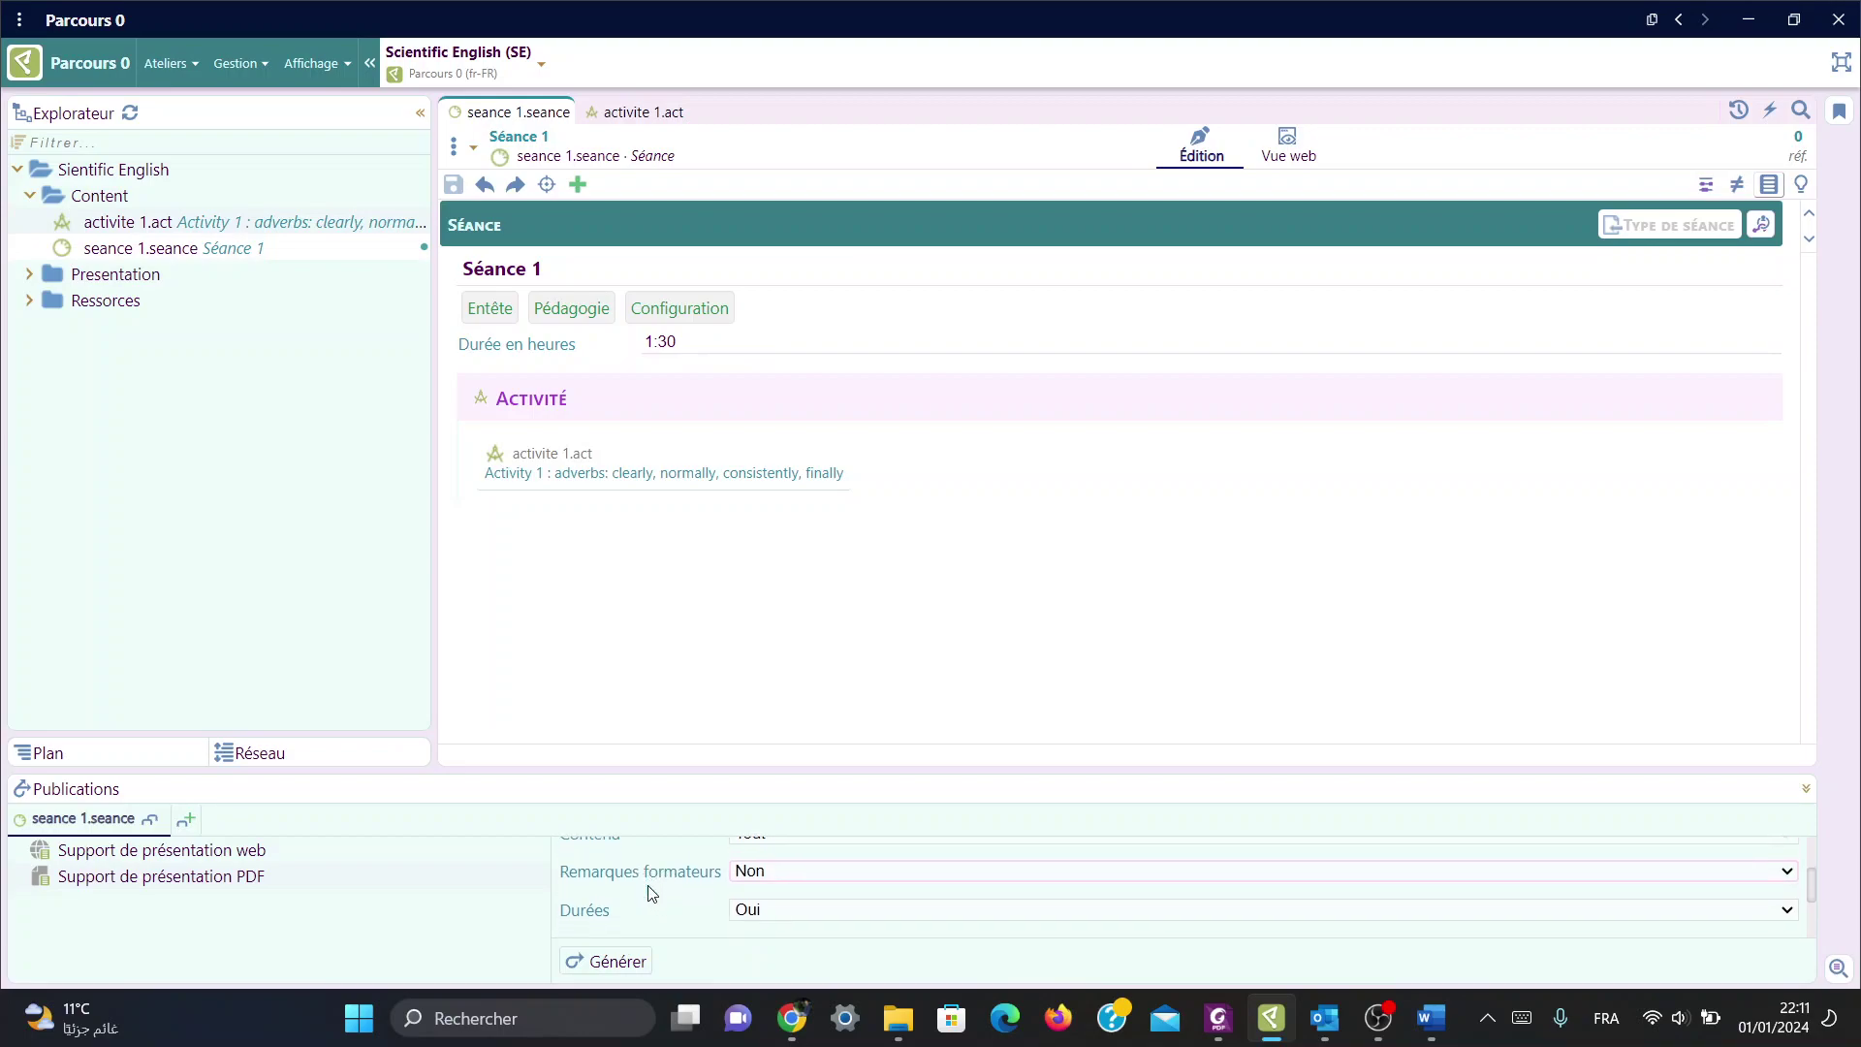
scroll(648, 886, down, 1)
scroll(694, 904, down, 1)
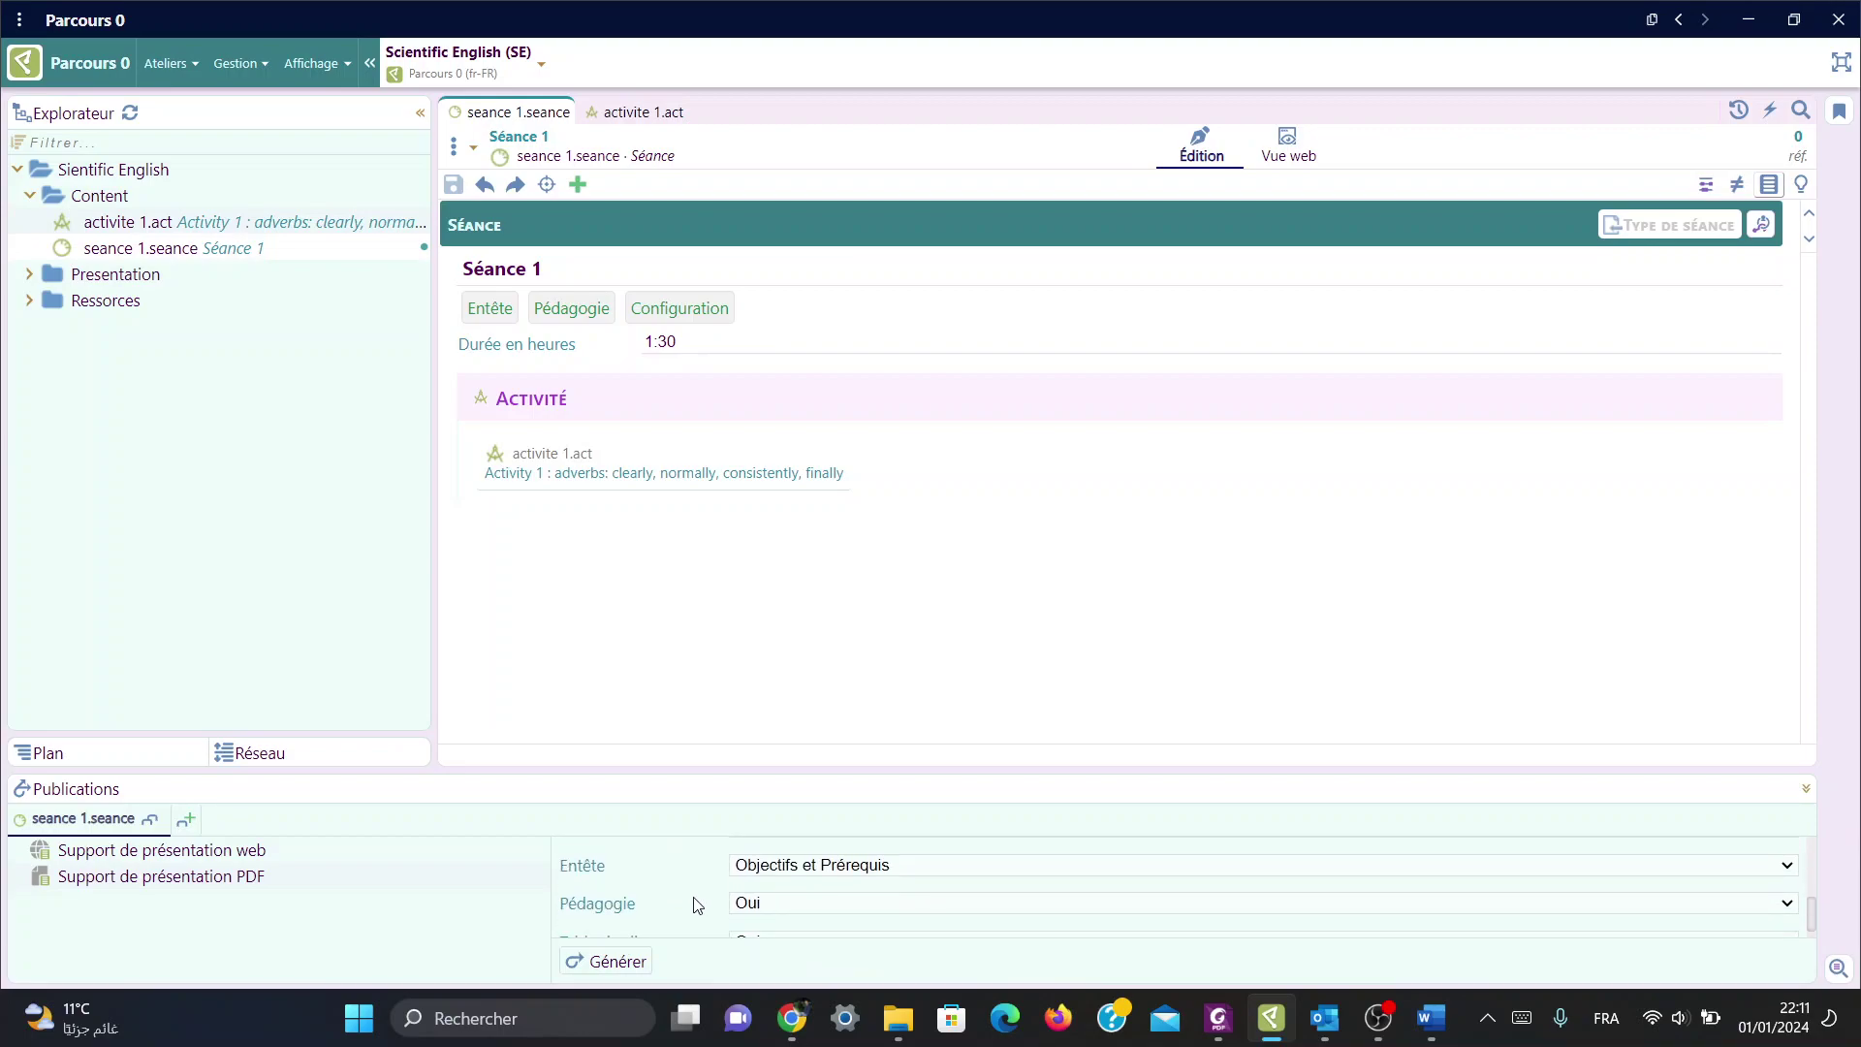
scroll(654, 911, down, 1)
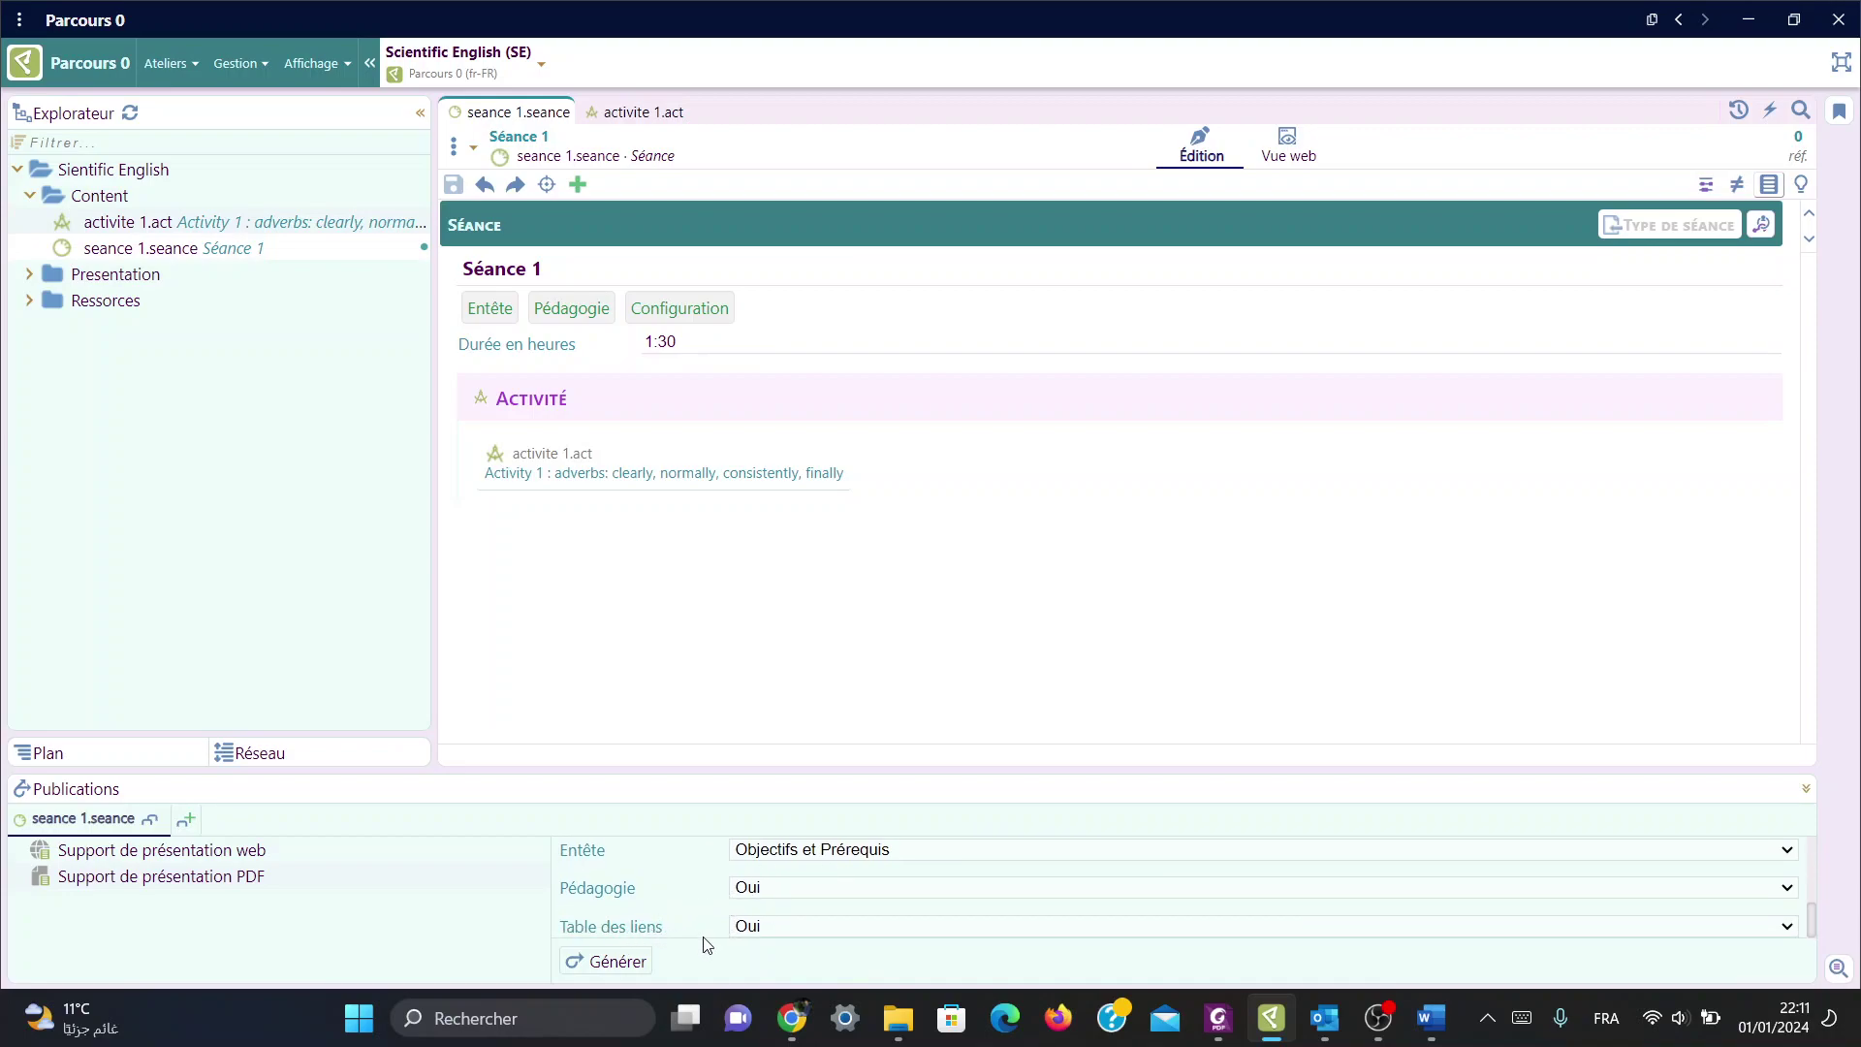
scroll(746, 916, up, 1)
scroll(747, 916, up, 3)
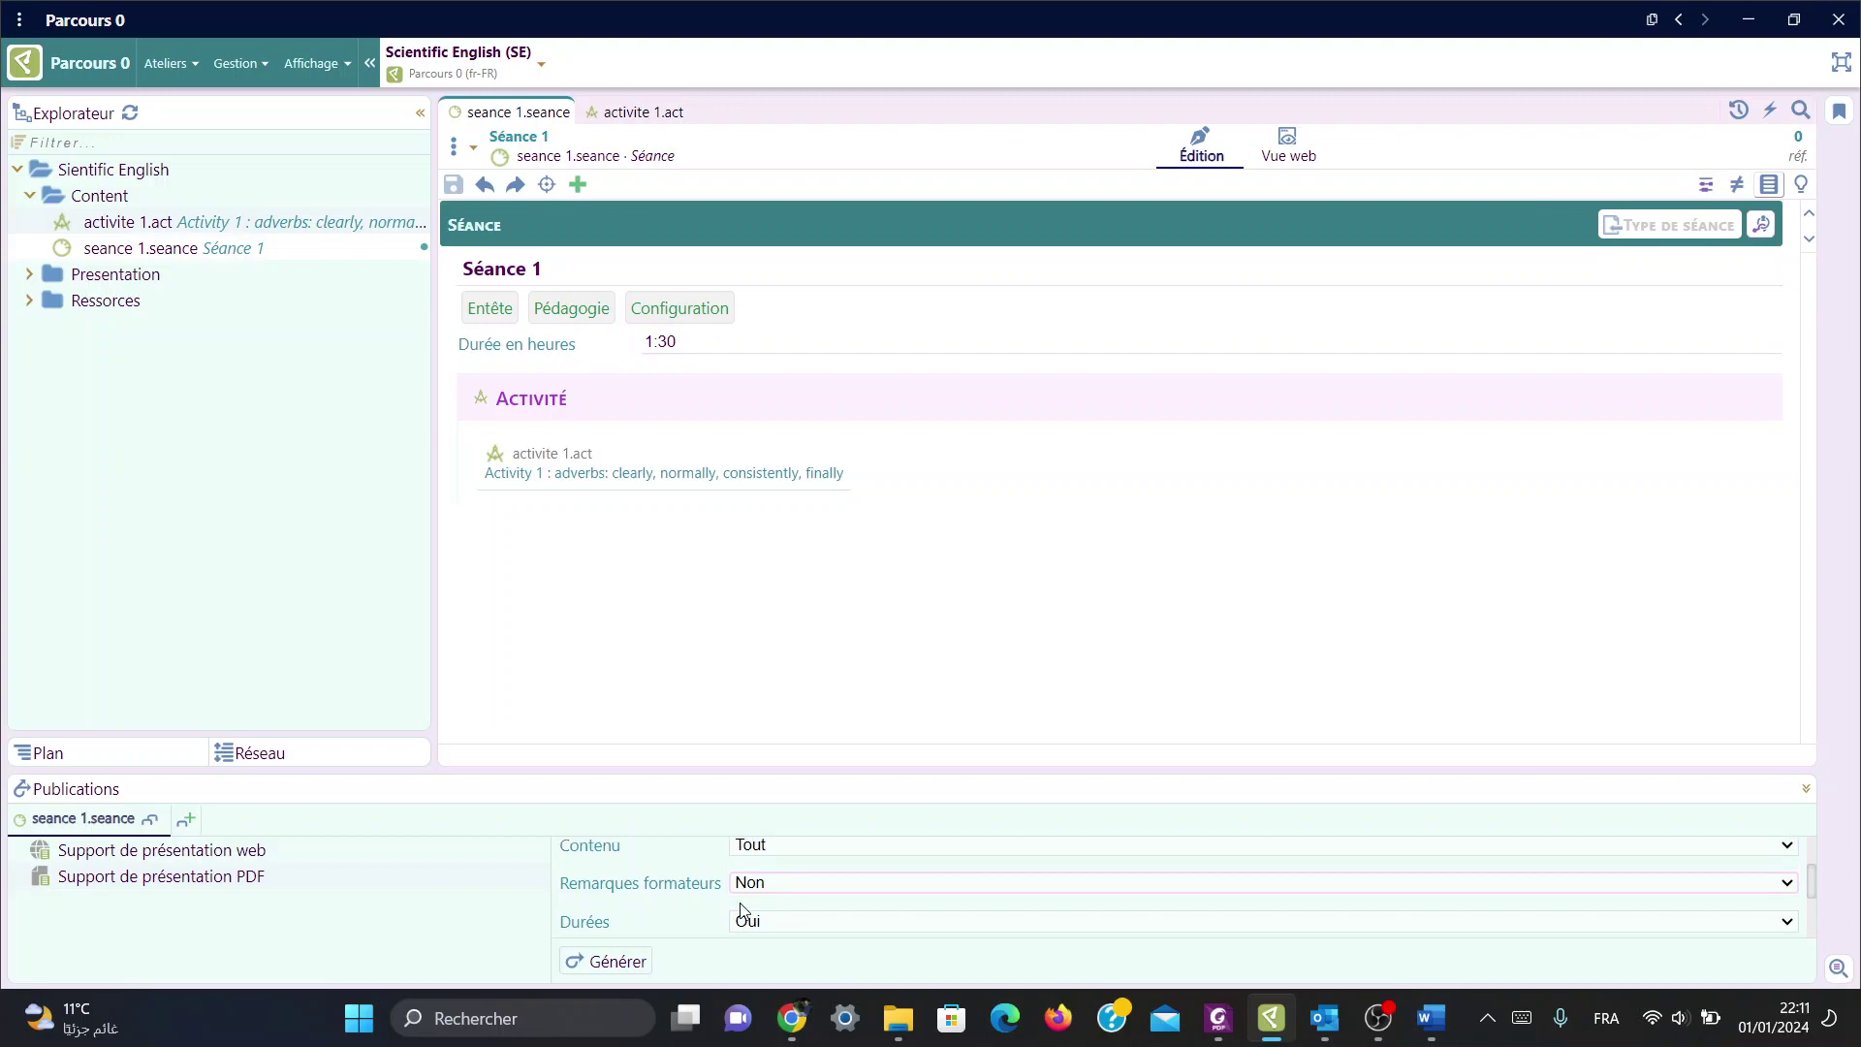
scroll(714, 887, up, 1)
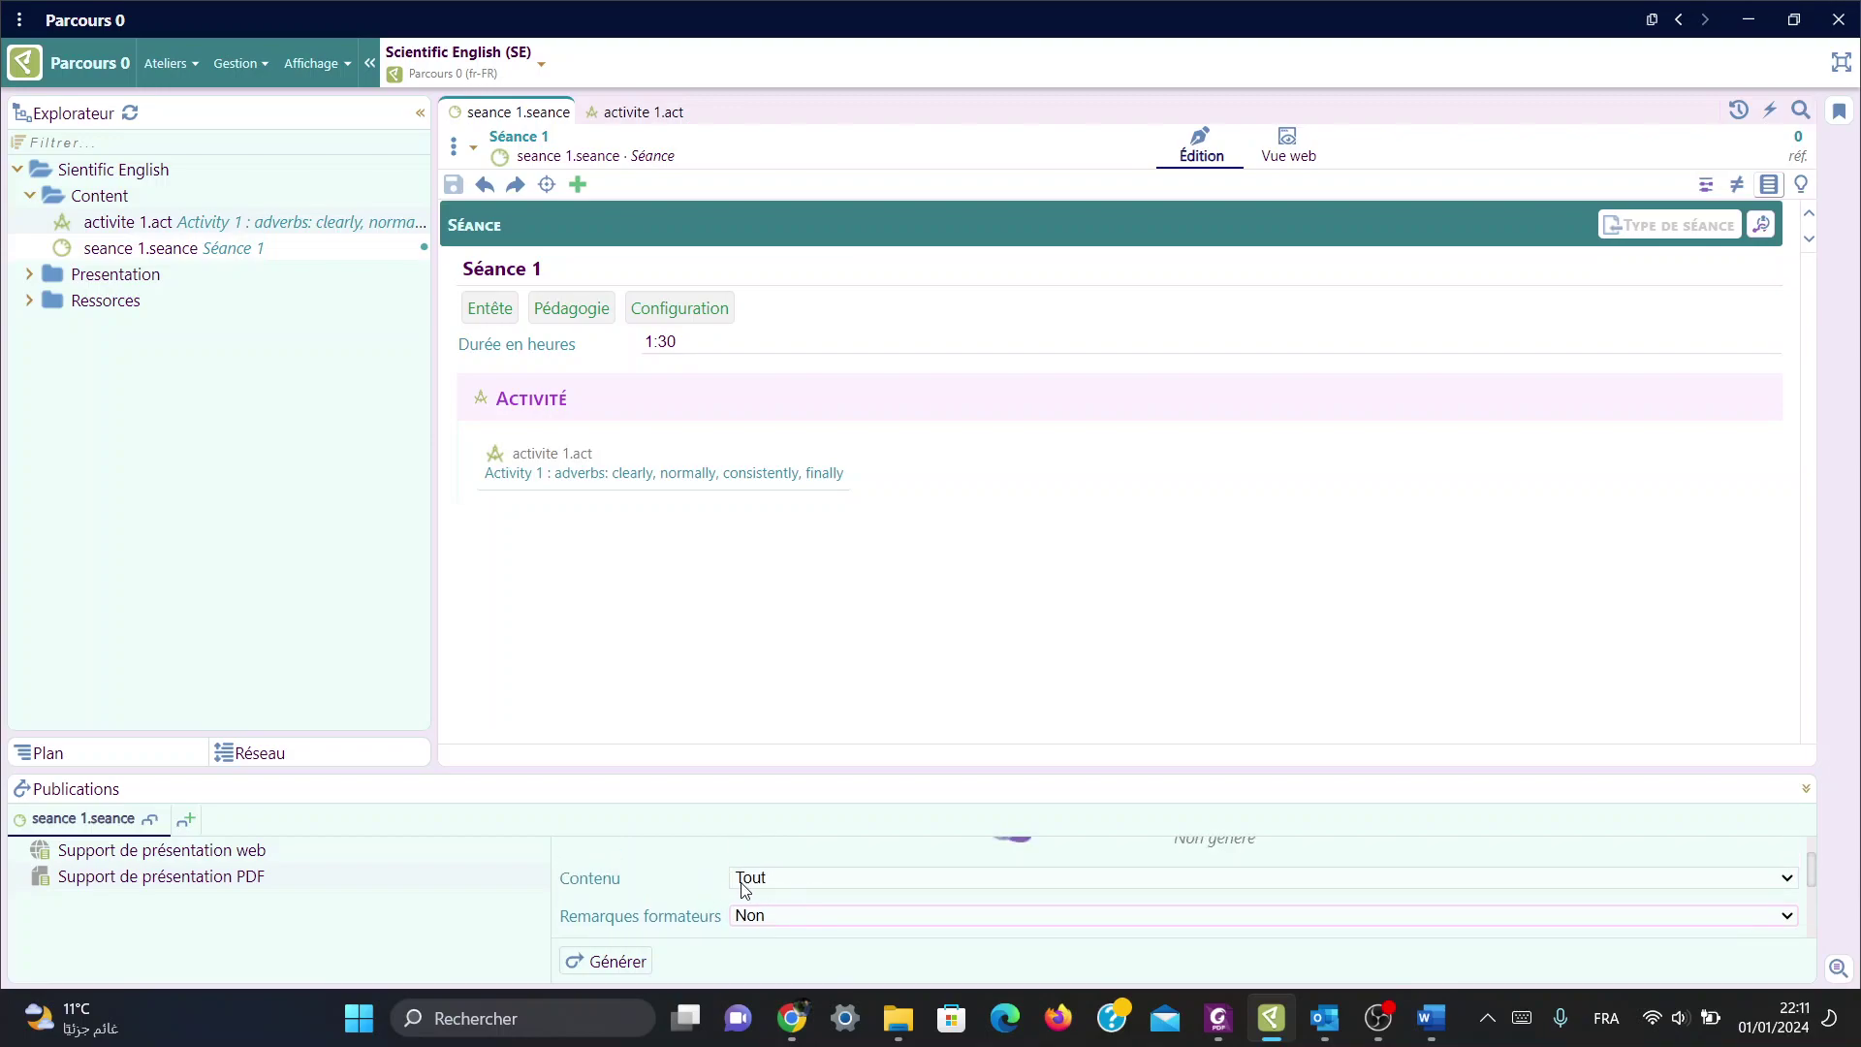
click(628, 964)
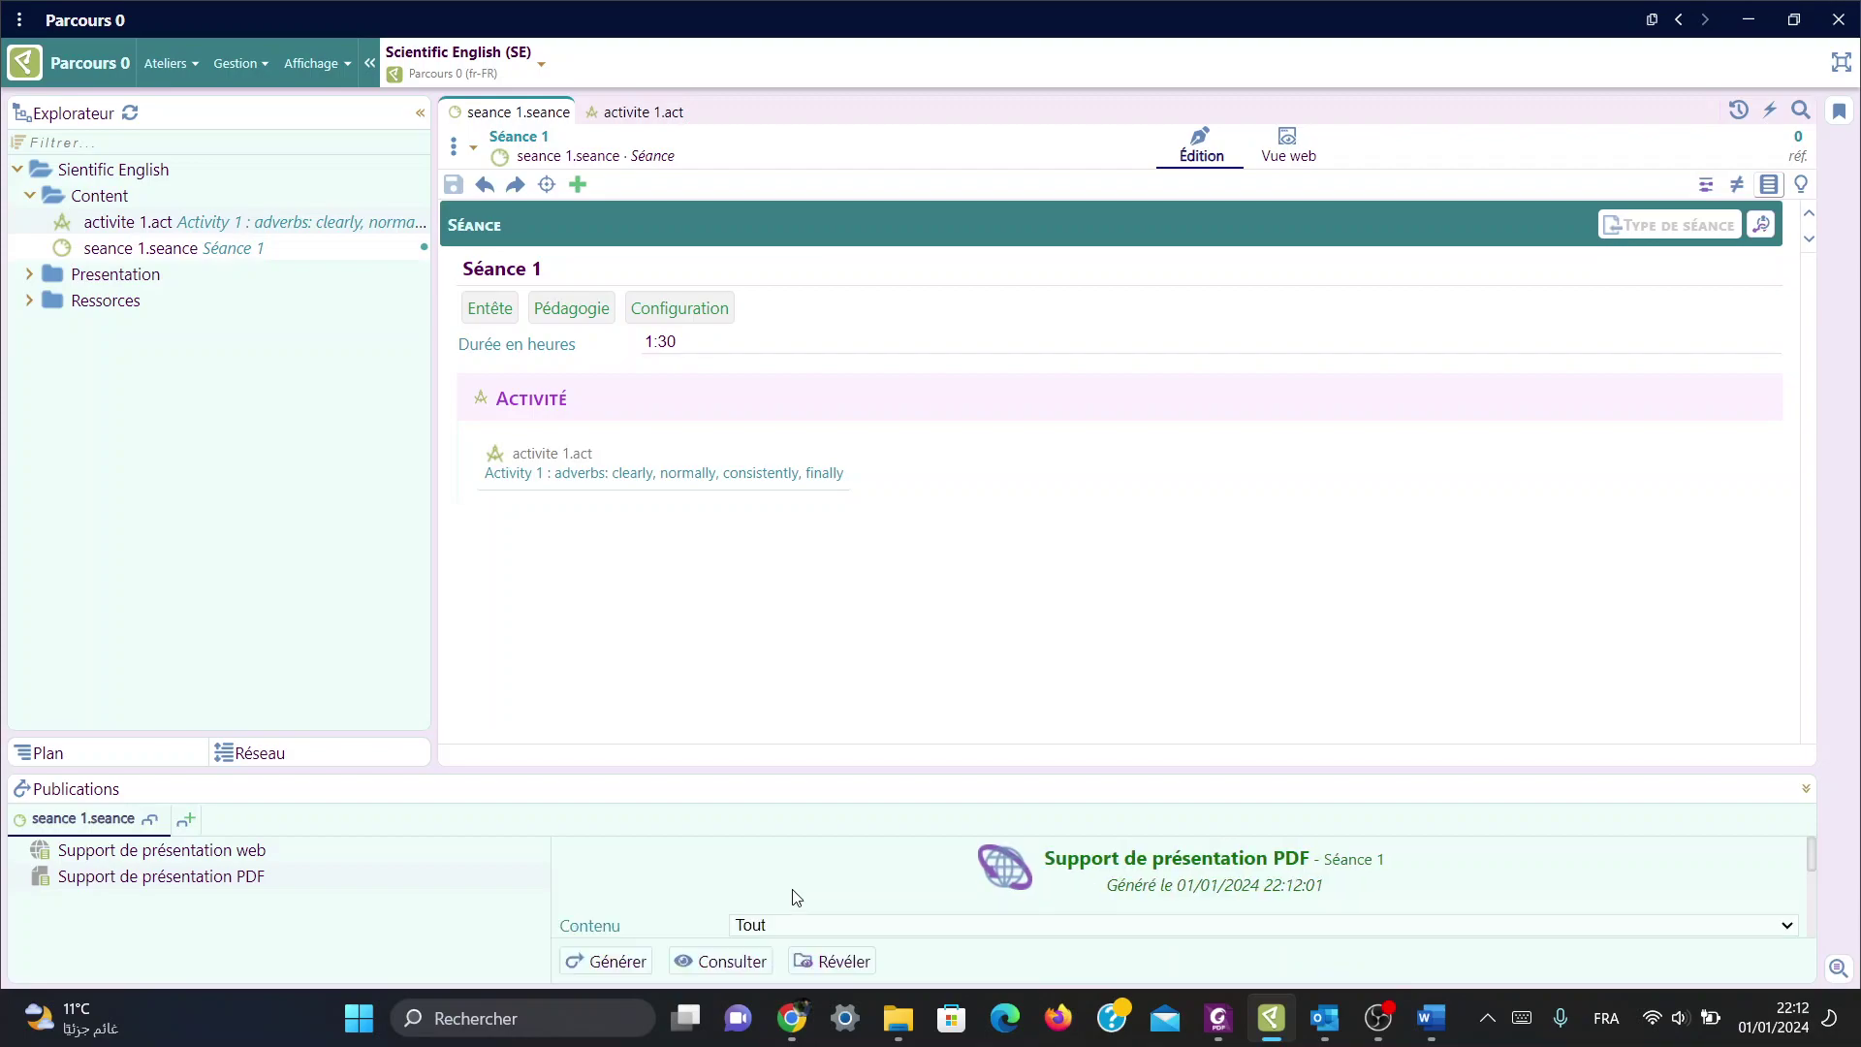
Step: Open seance 1.pdf in Chrome and read both pages, glancing at the Parcours tab
click(731, 963)
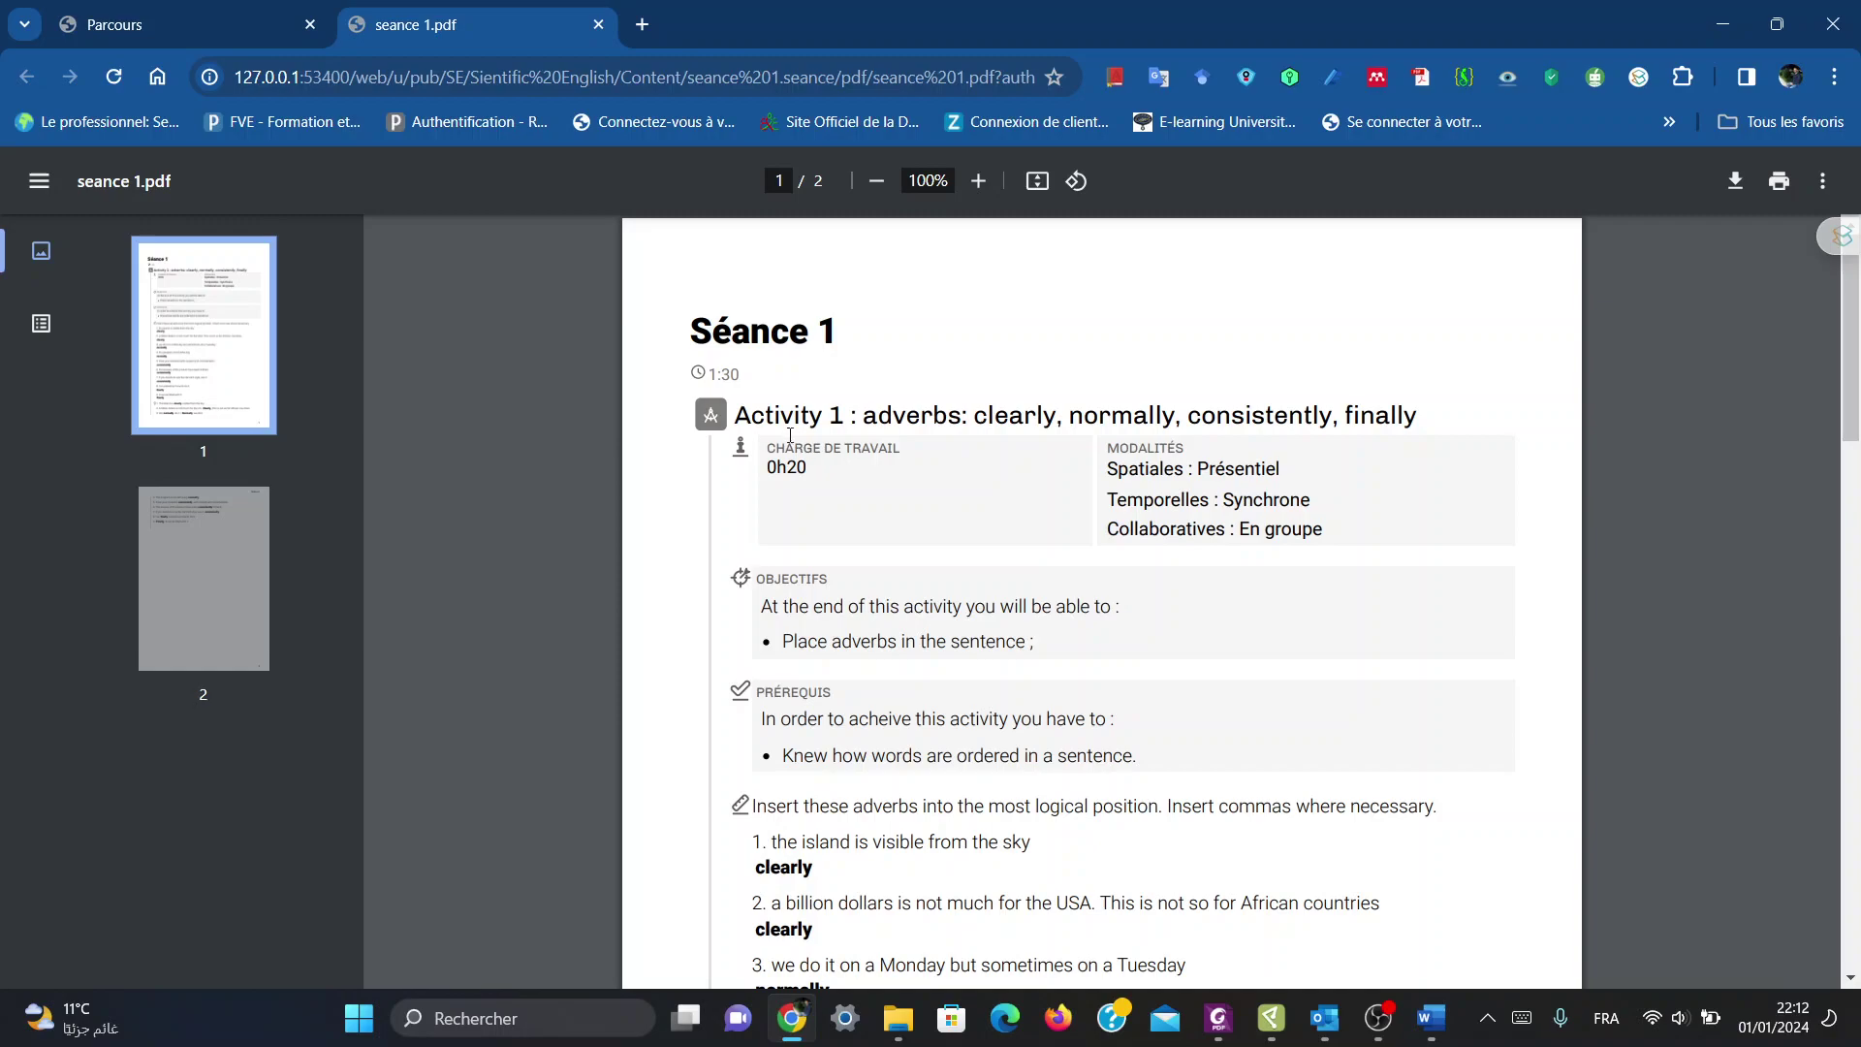
scroll(812, 562, down, 2)
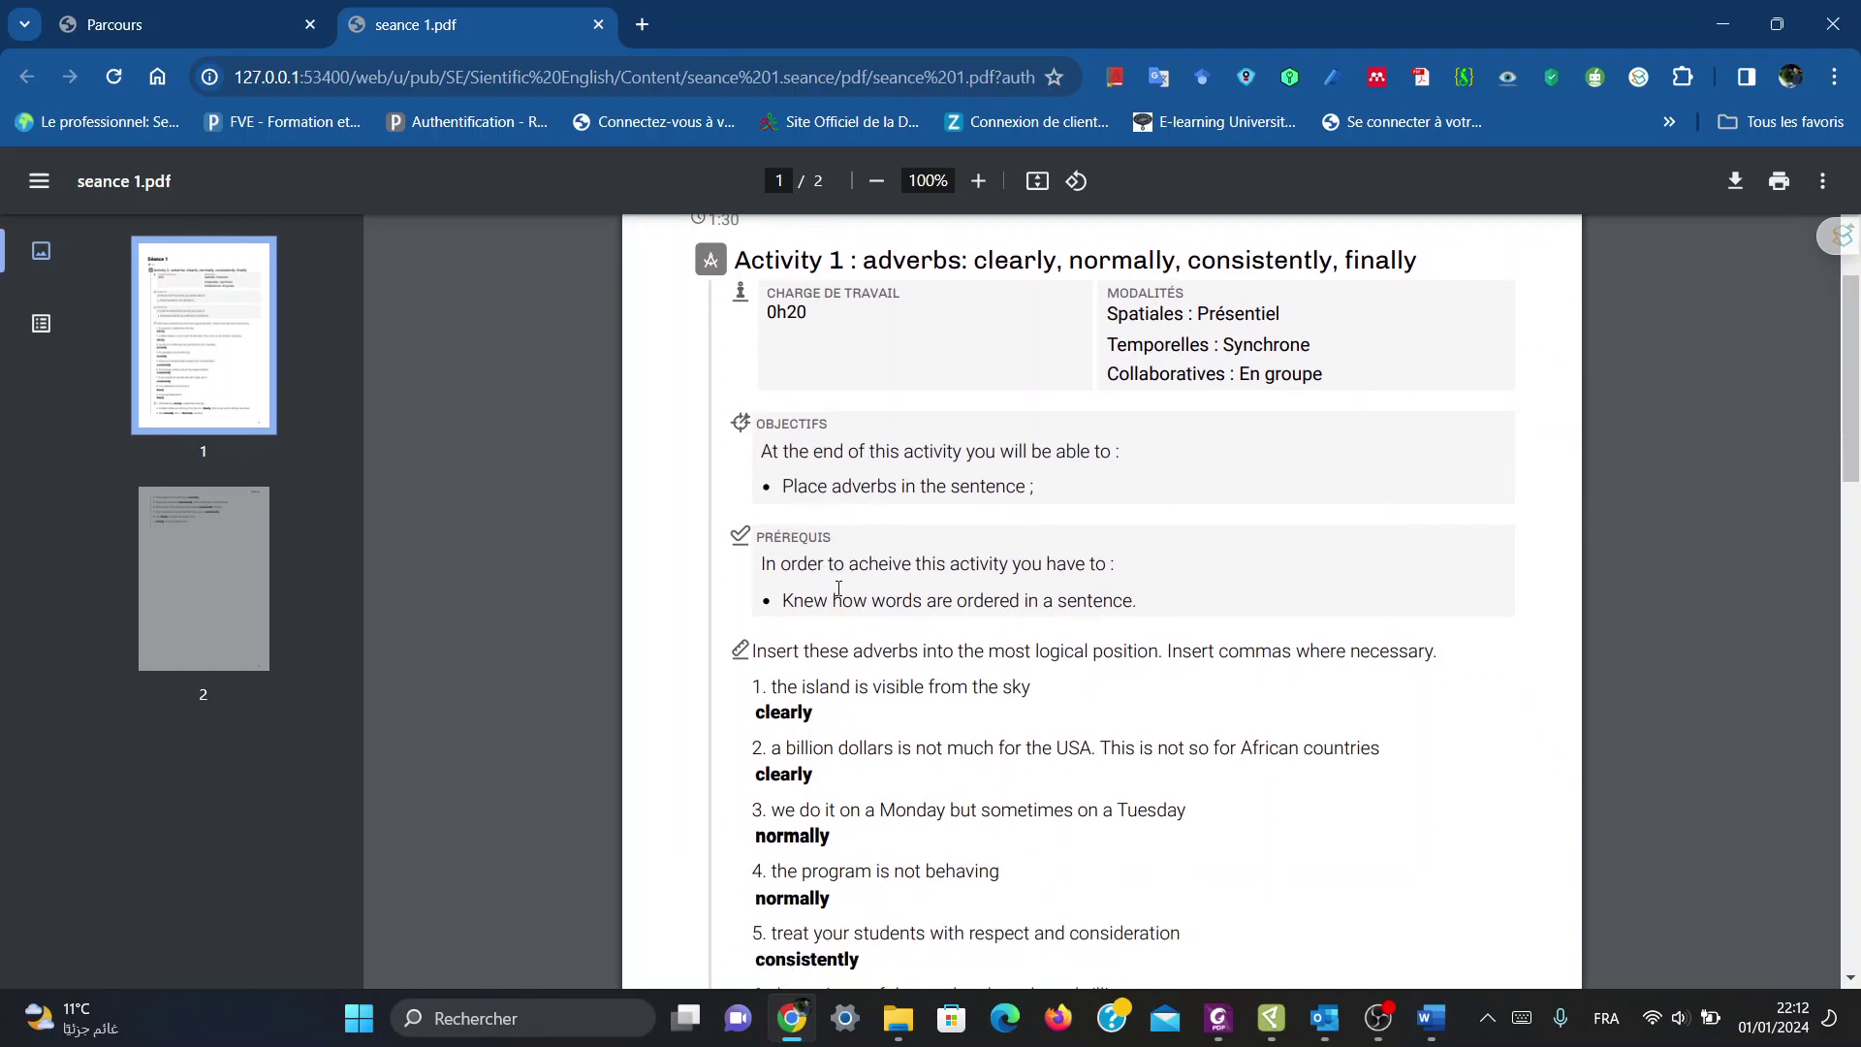
scroll(838, 588, down, 2)
scroll(769, 442, down, 1)
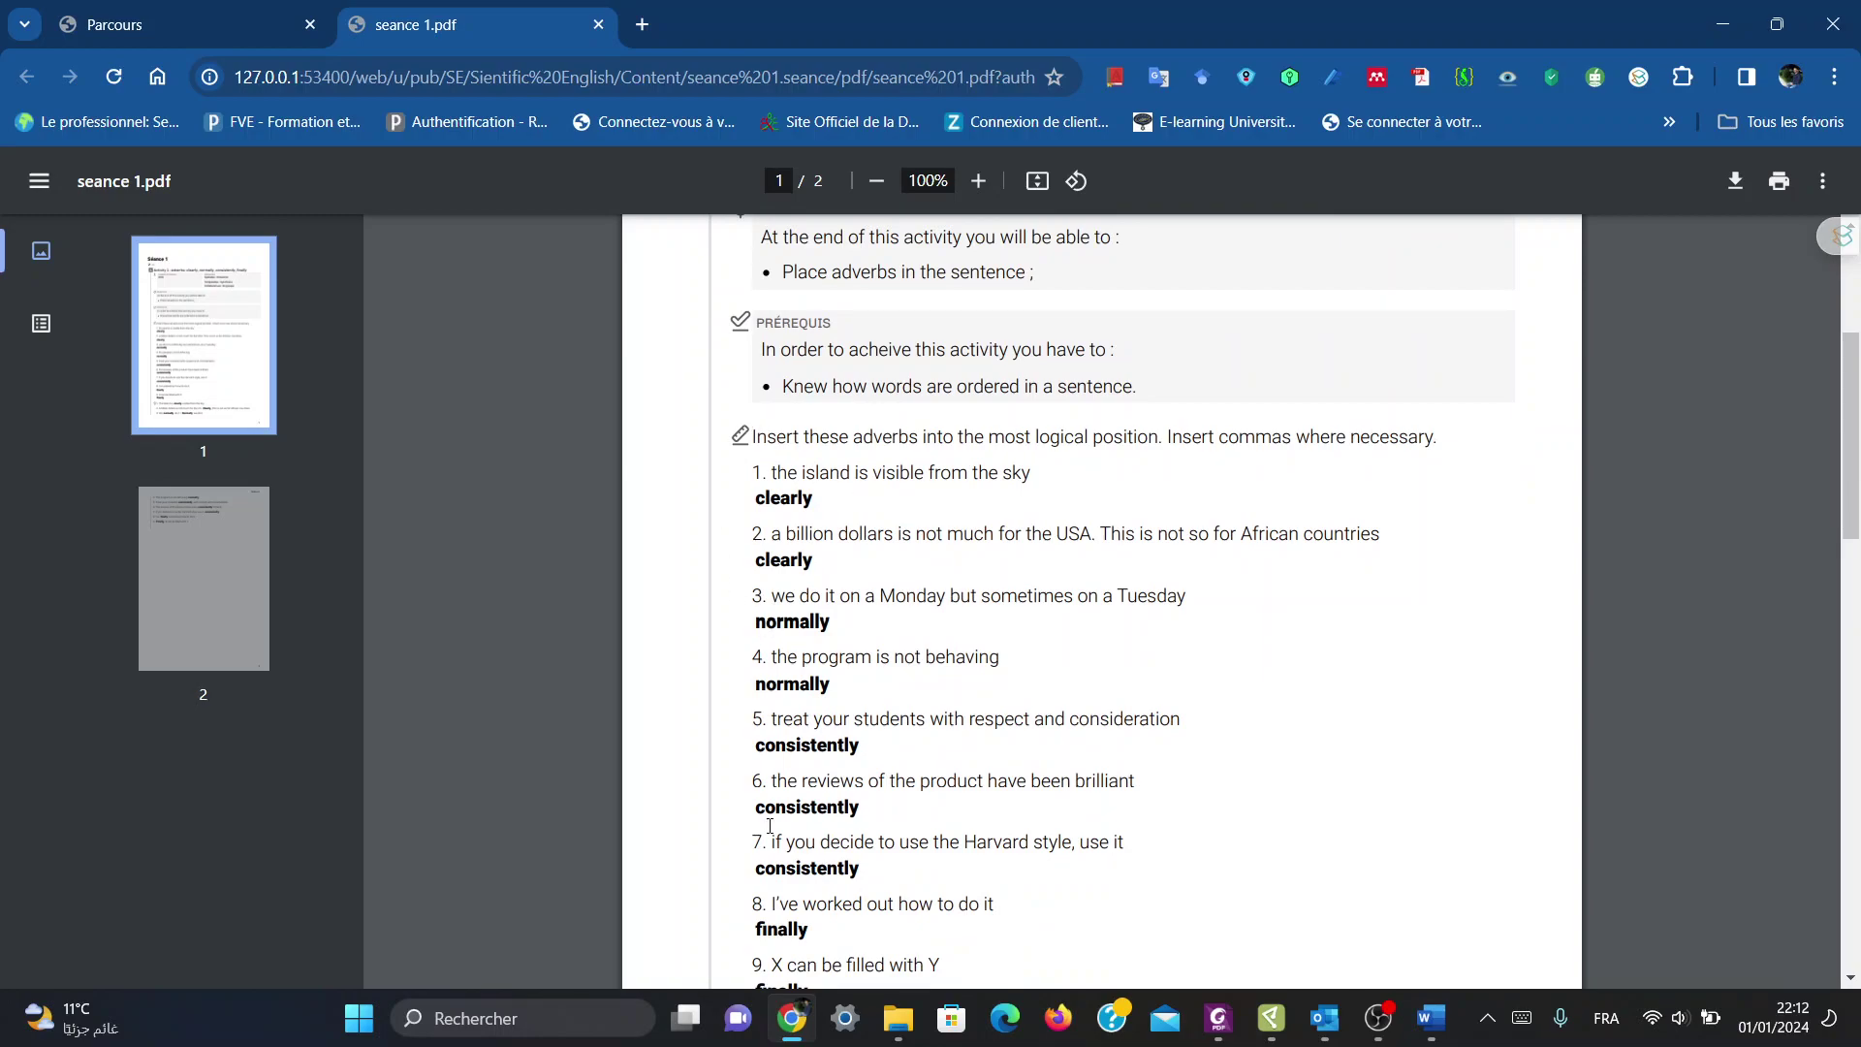
scroll(769, 825, down, 3)
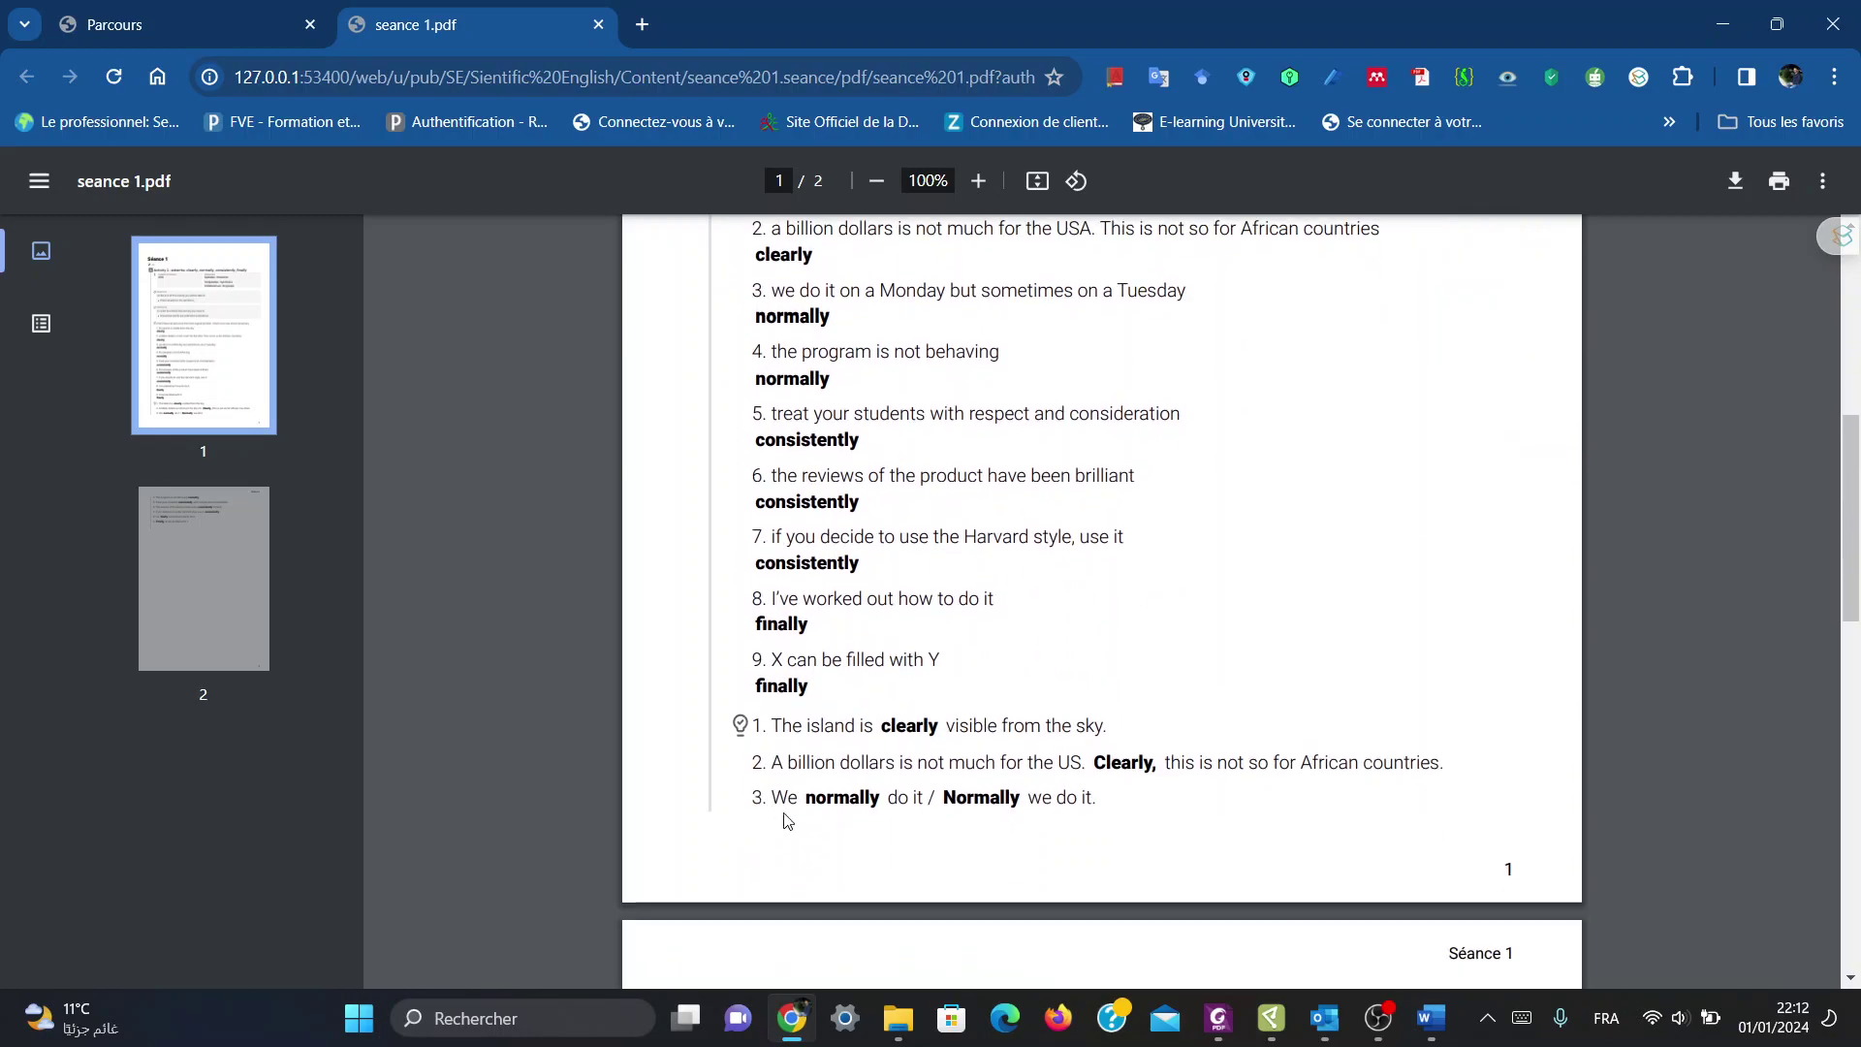
scroll(778, 739, down, 1)
scroll(872, 735, down, 2)
scroll(991, 729, down, 1)
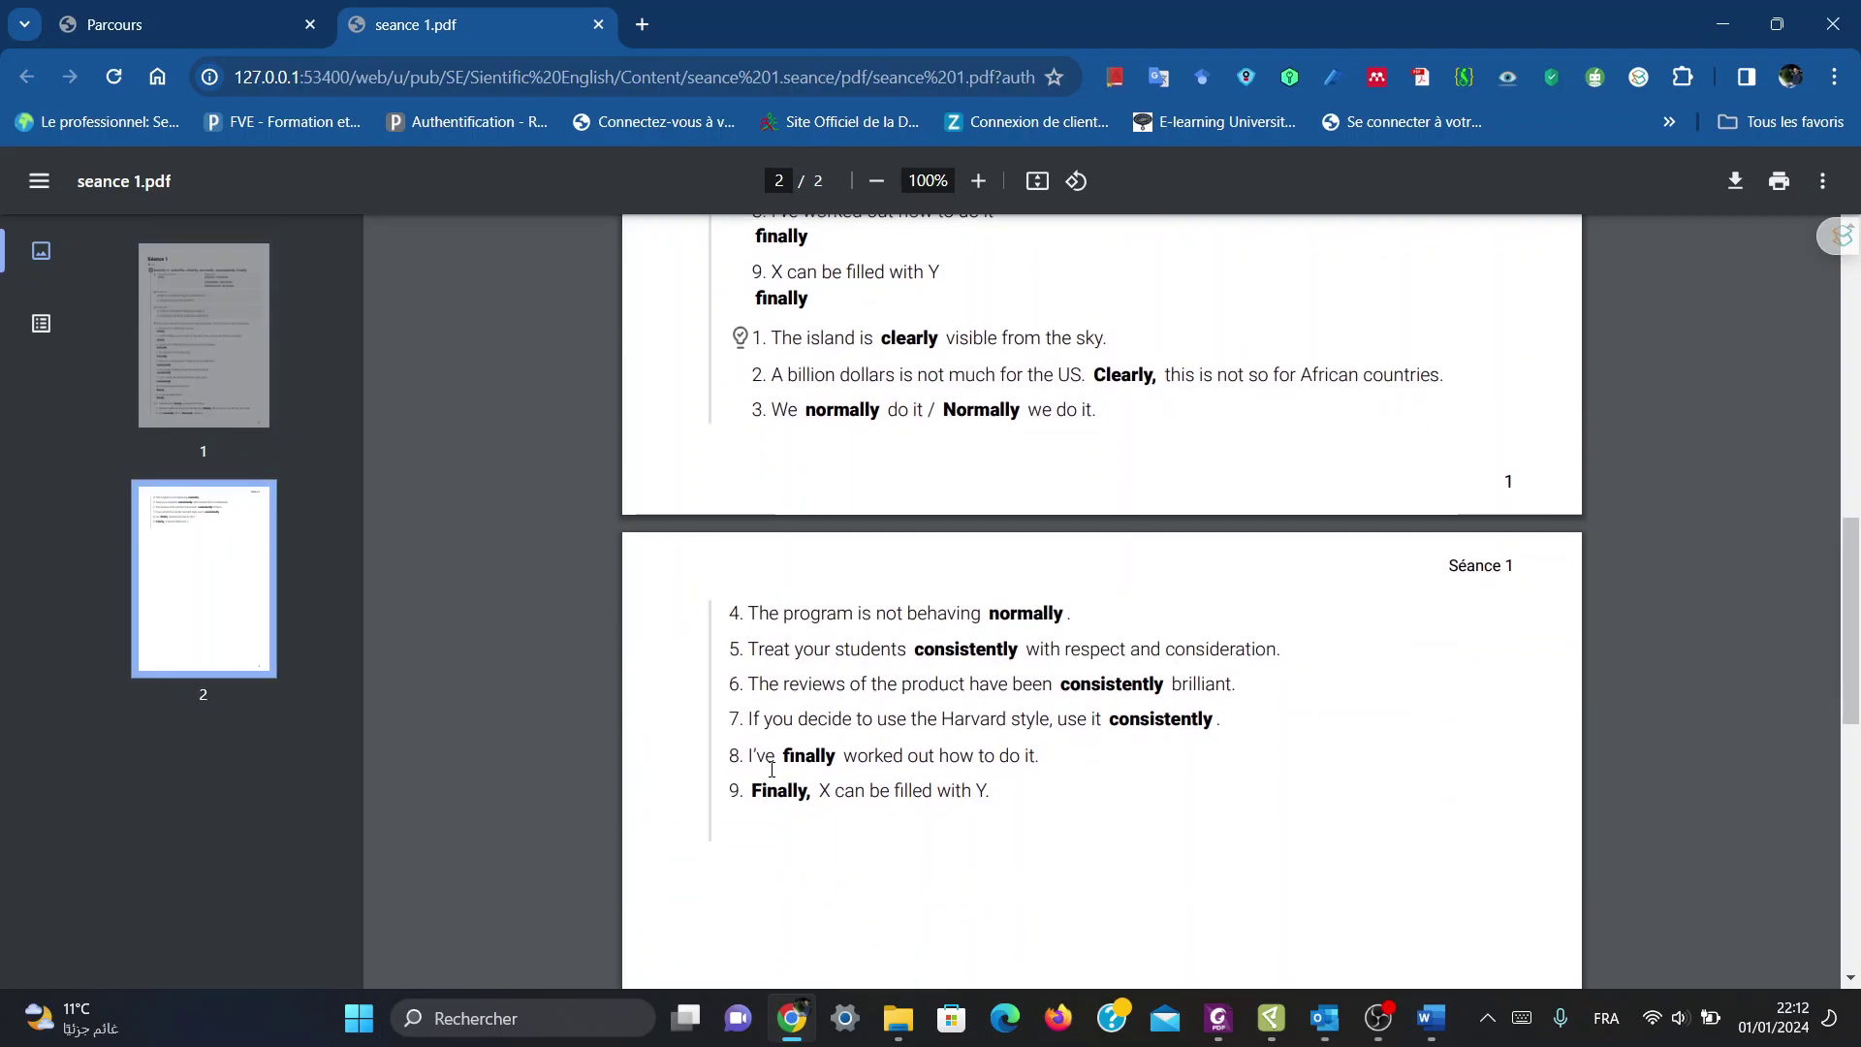
scroll(991, 729, up, 1)
scroll(991, 729, up, 5)
scroll(991, 728, up, 6)
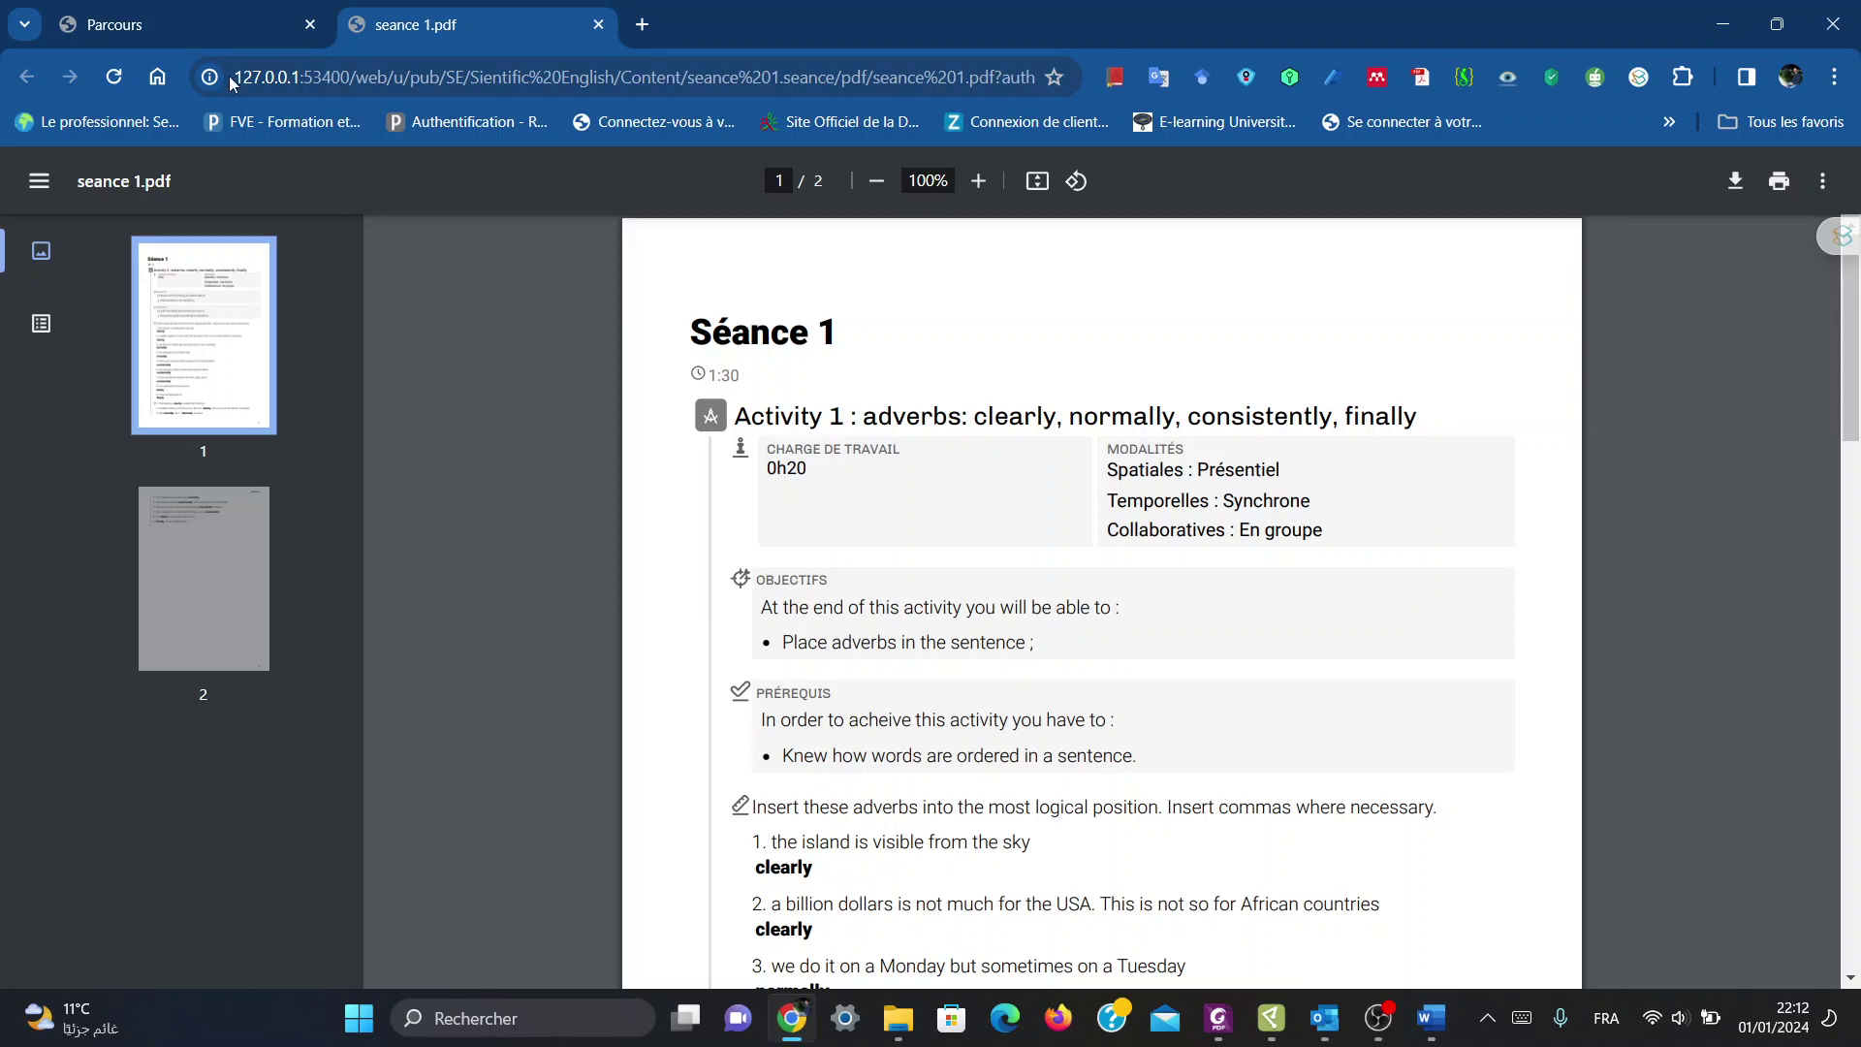
click(177, 22)
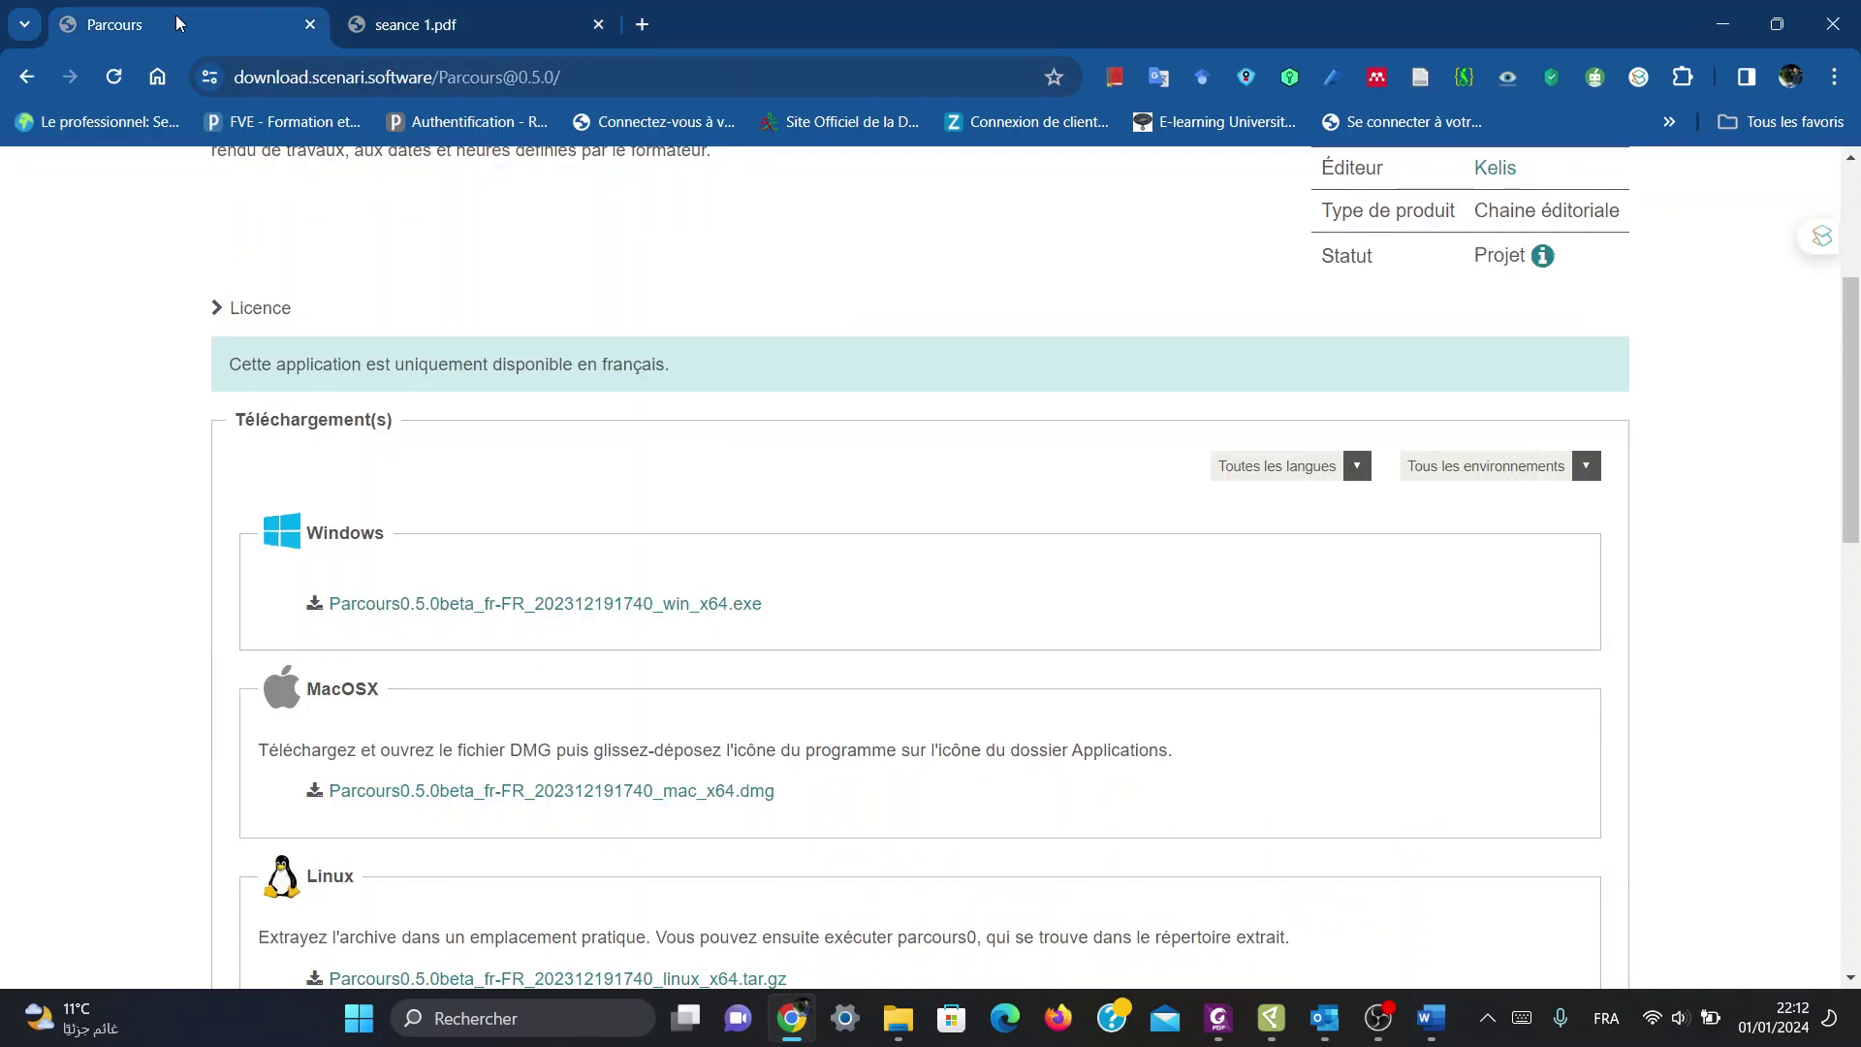
click(441, 29)
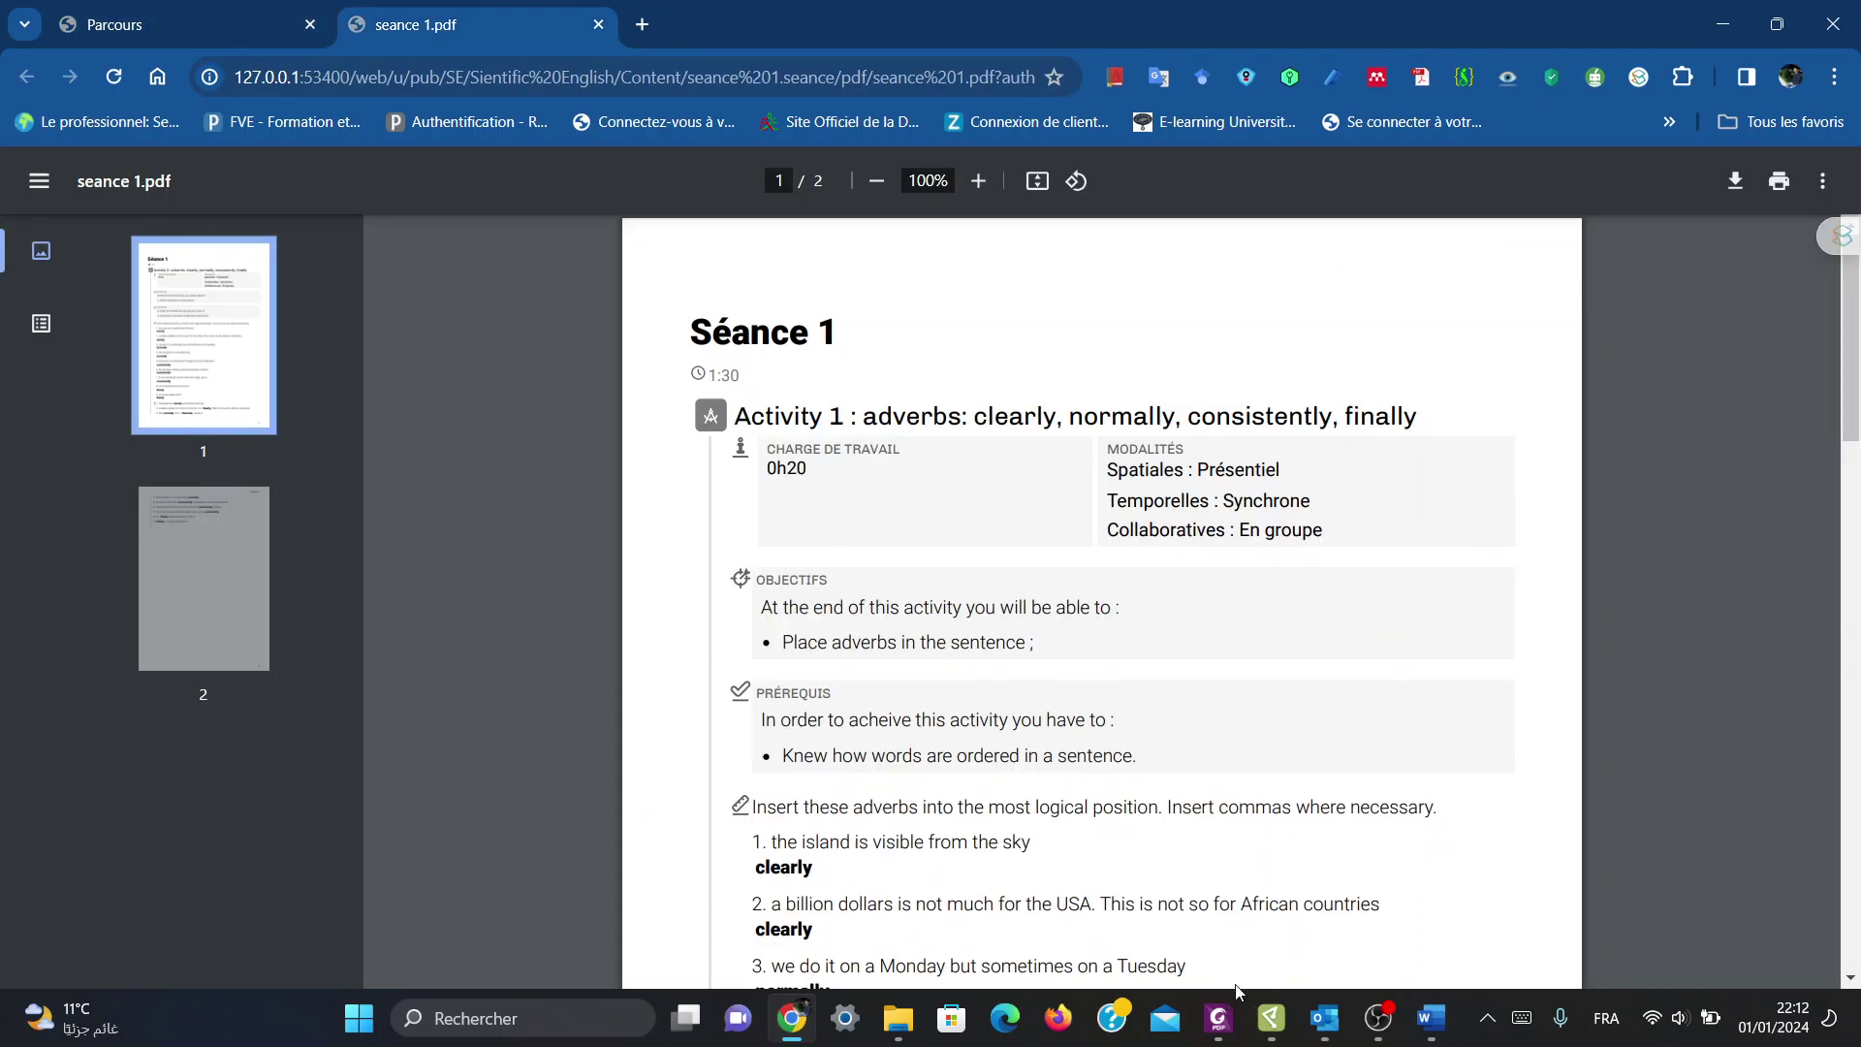
Step: Switch to the FET atelier and open FET.session under Formation sur FET > Présentation
click(1271, 1018)
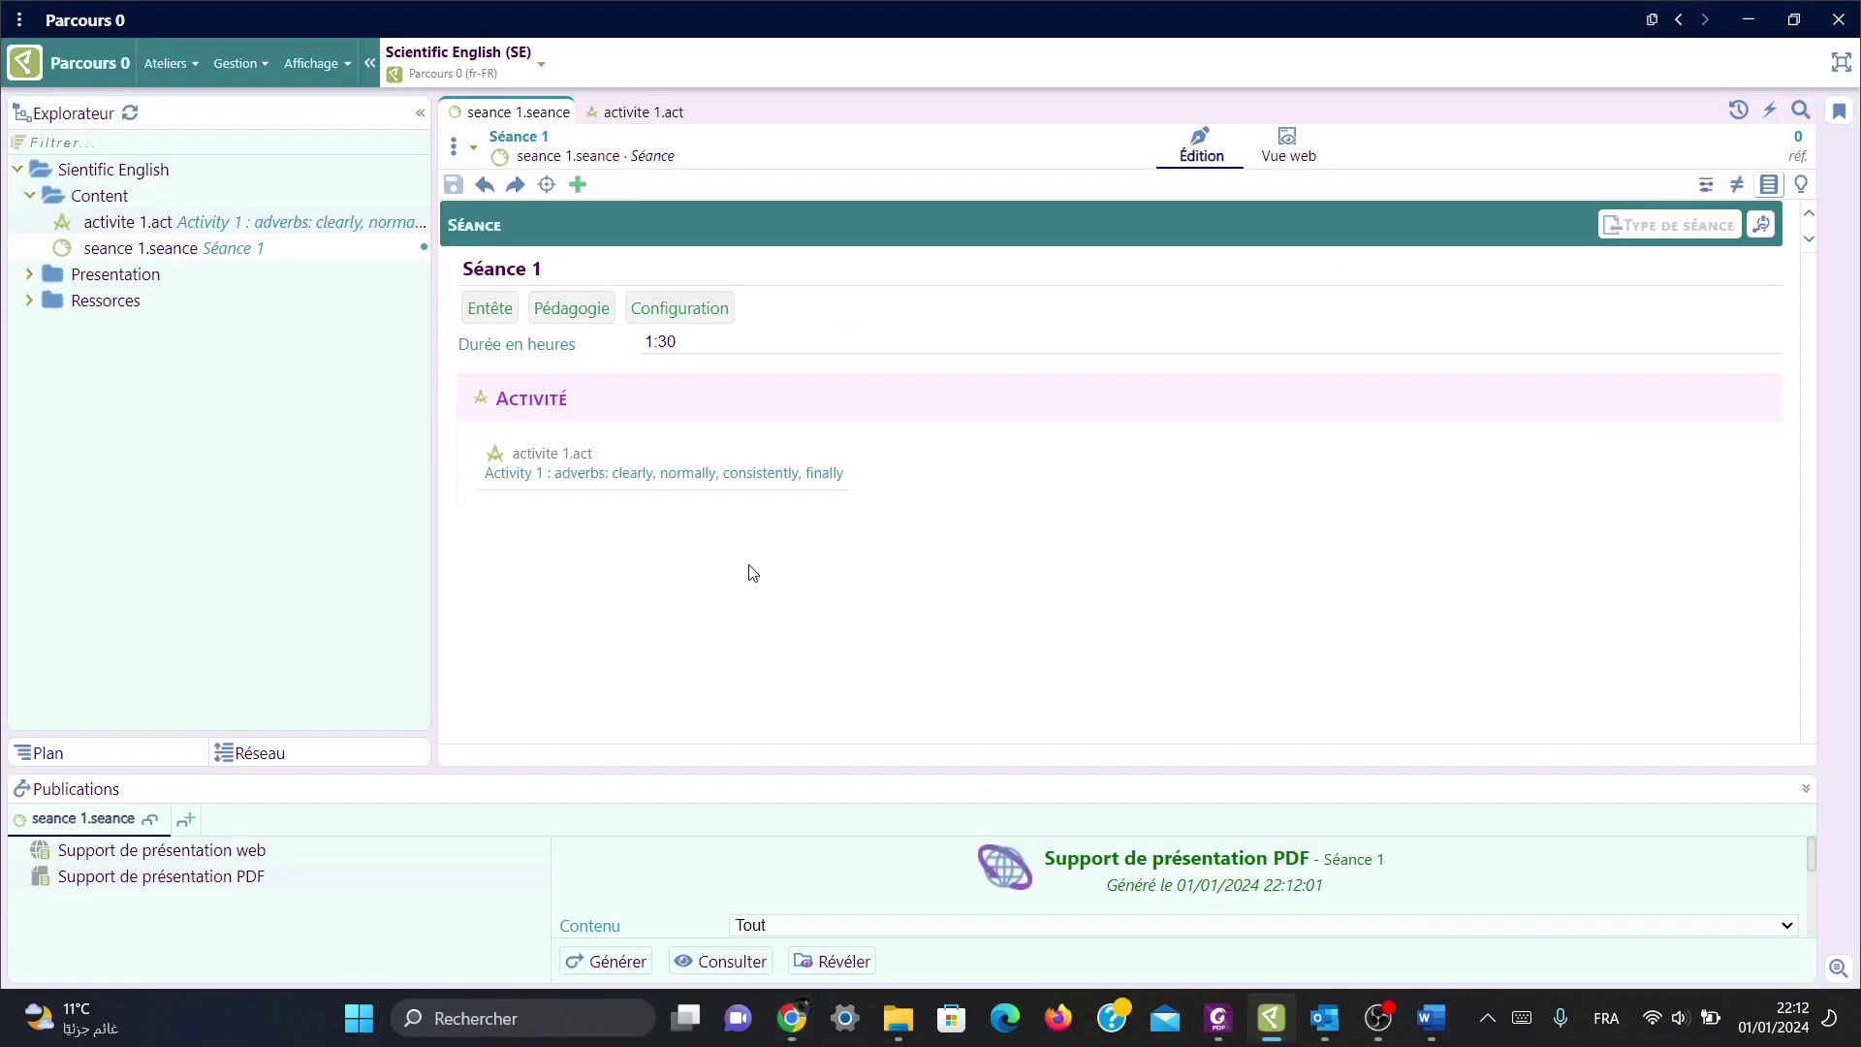
click(165, 75)
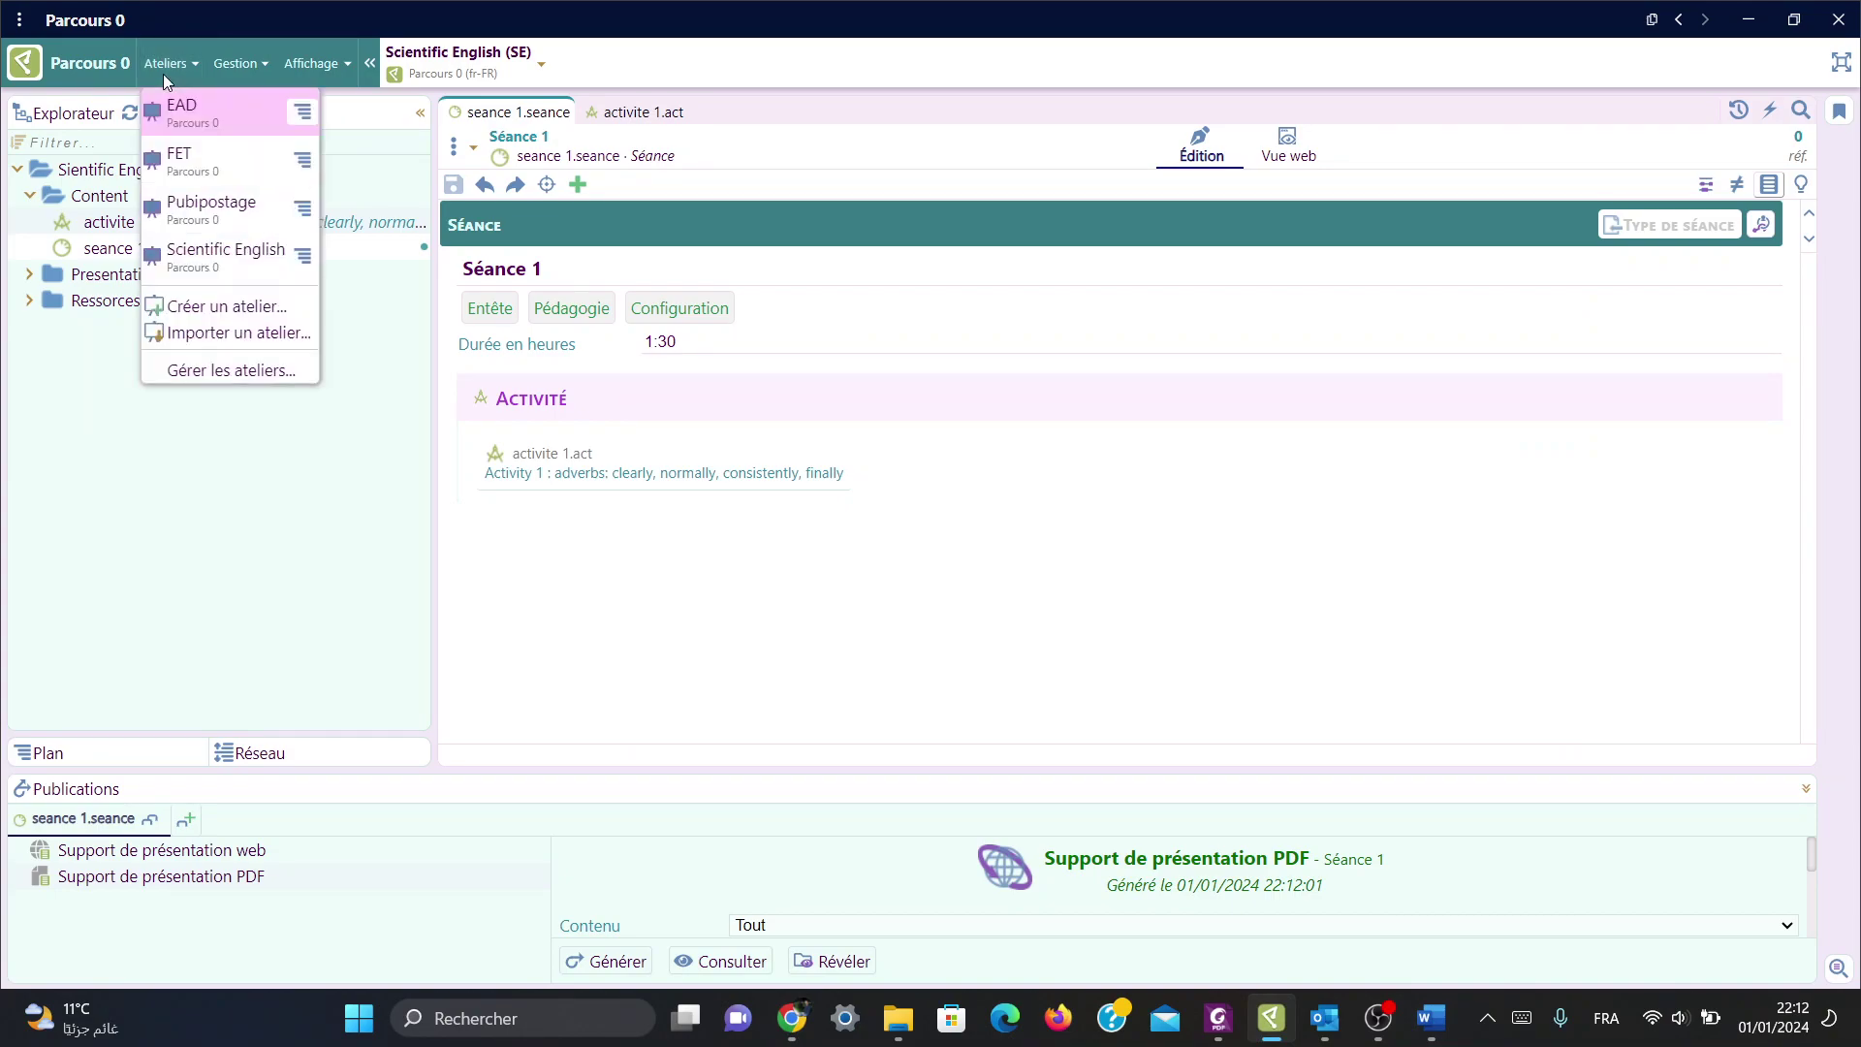
click(196, 163)
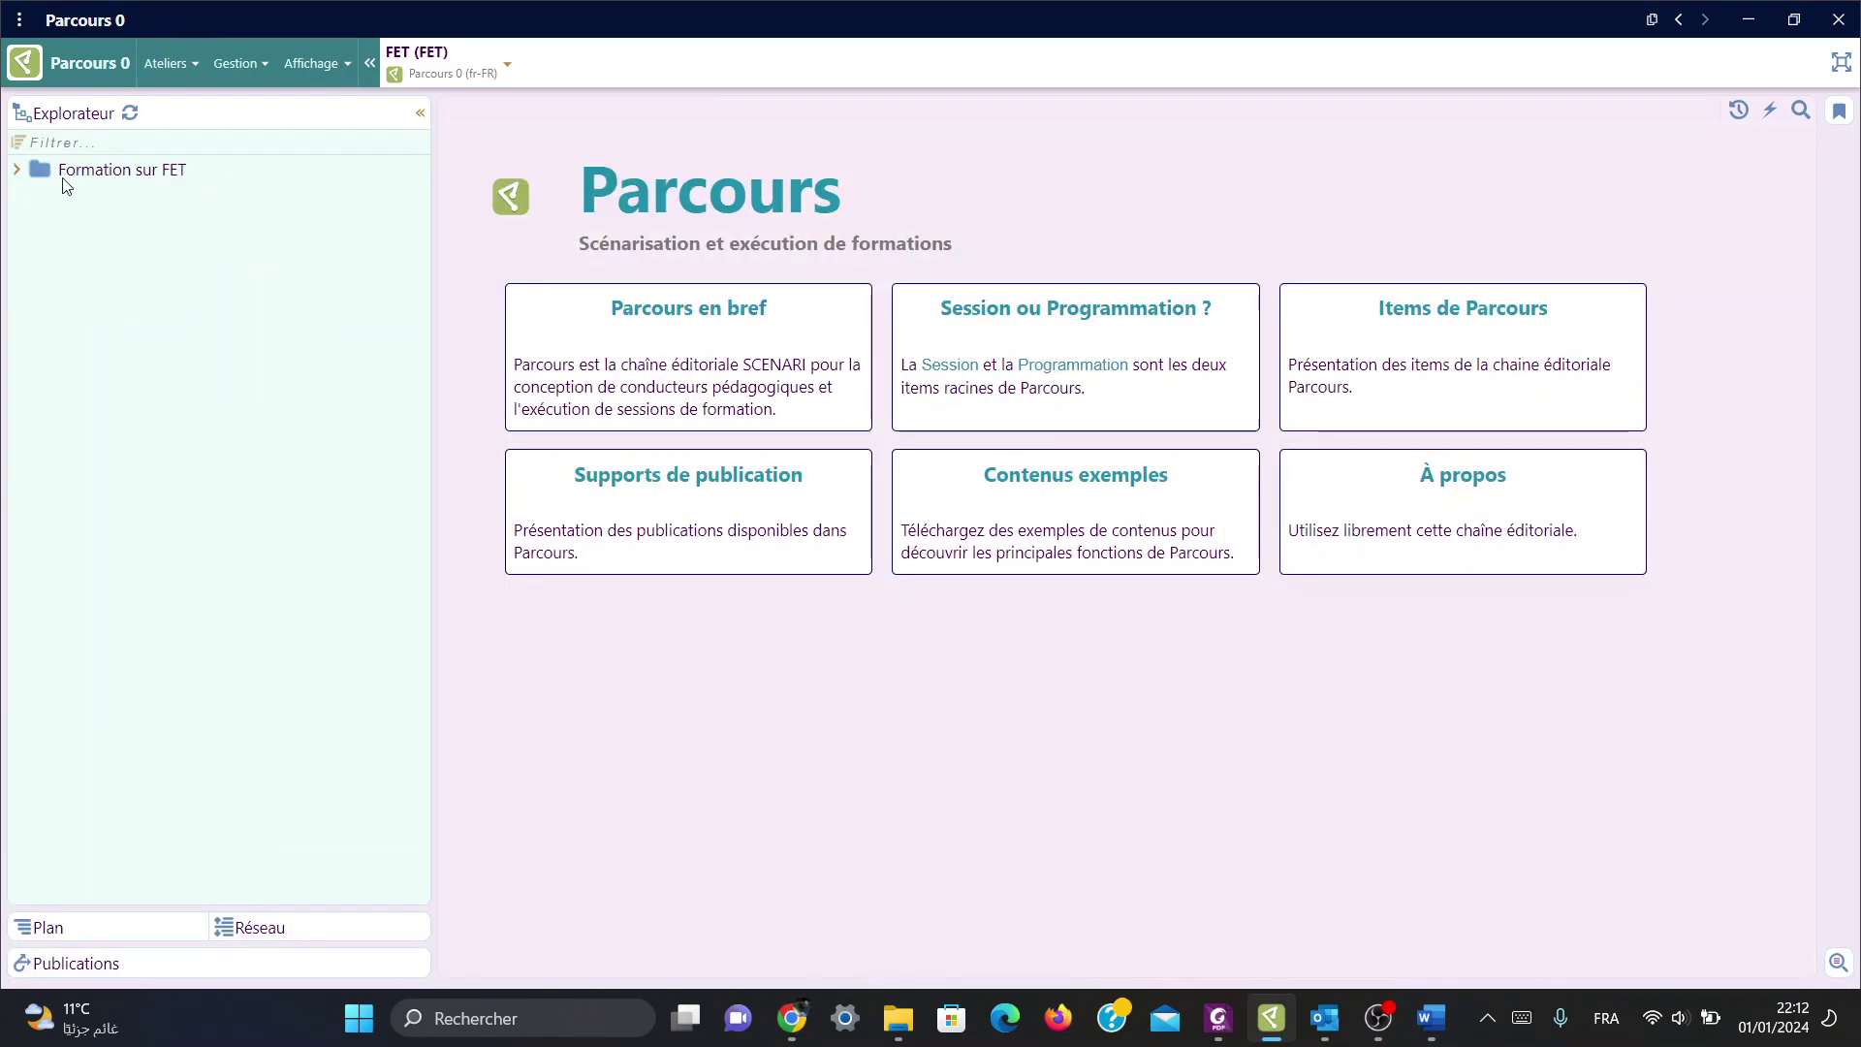
click(16, 170)
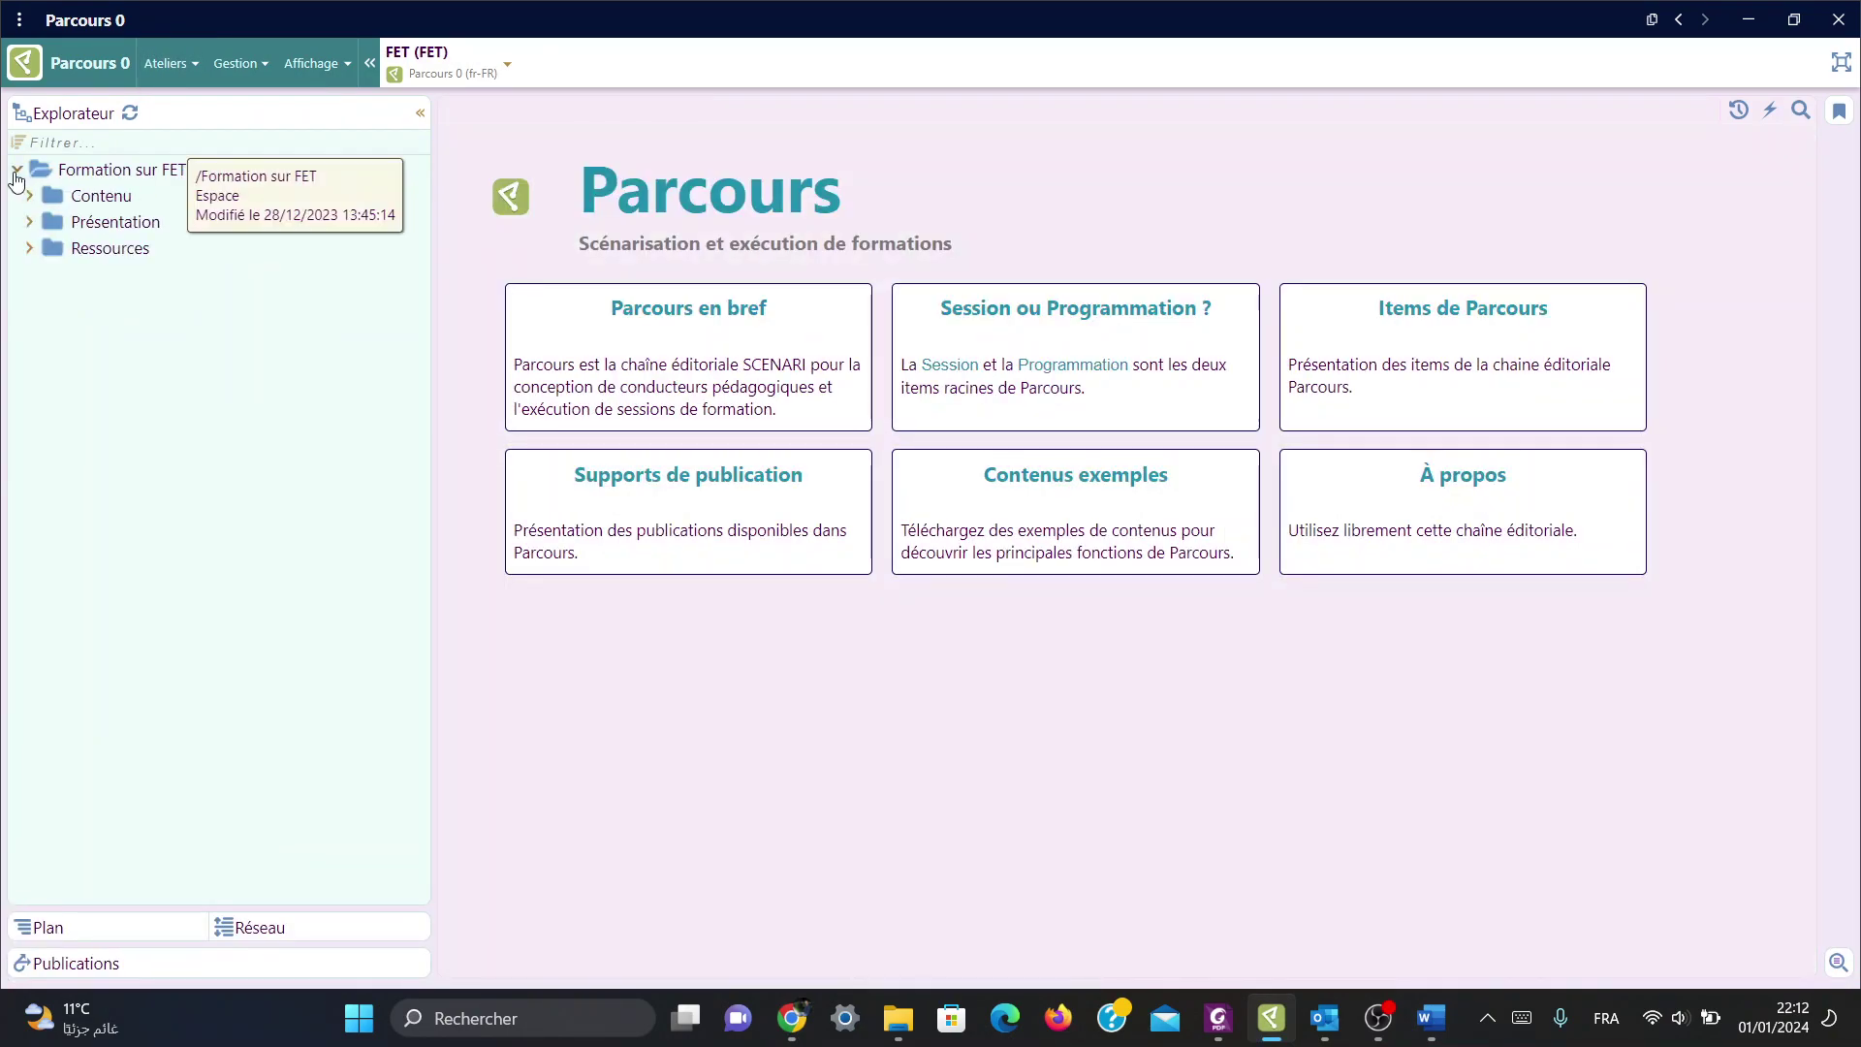
click(29, 221)
click(116, 249)
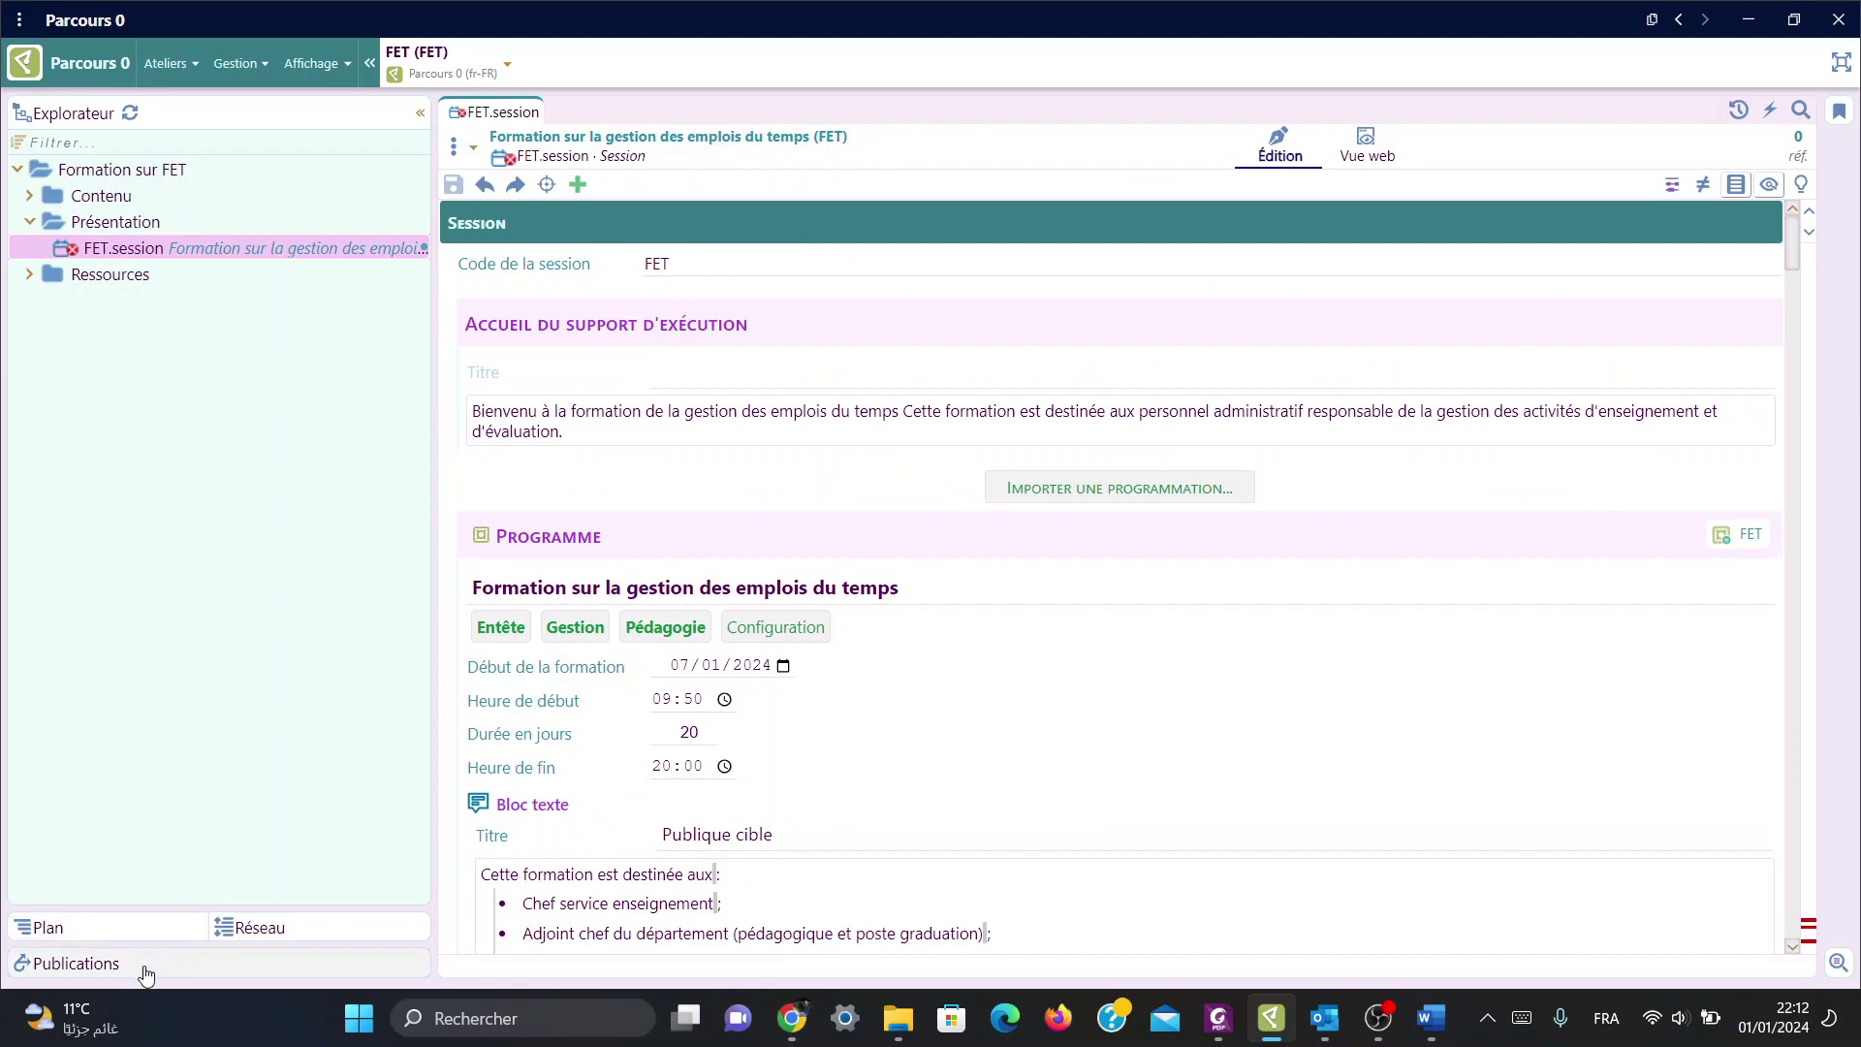
Step: Regenerate the Support d'exécution publication and view it in the browser
click(144, 966)
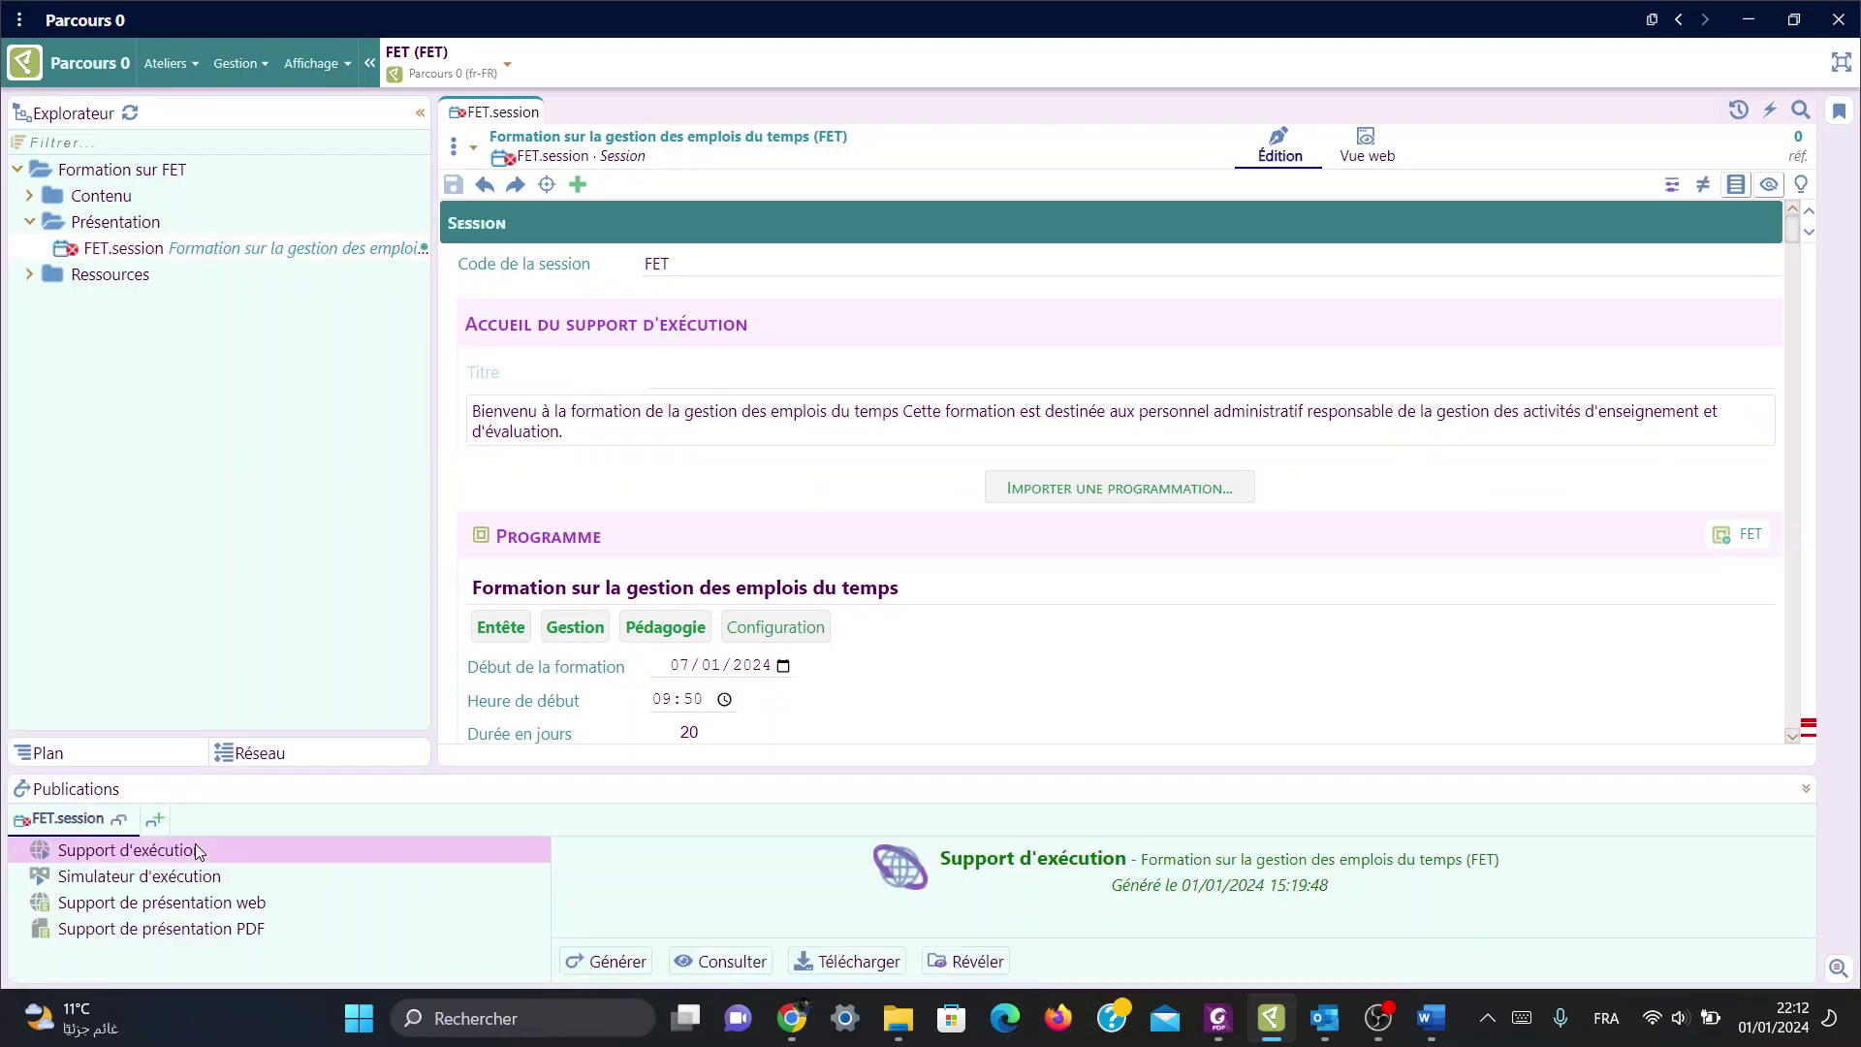
click(611, 963)
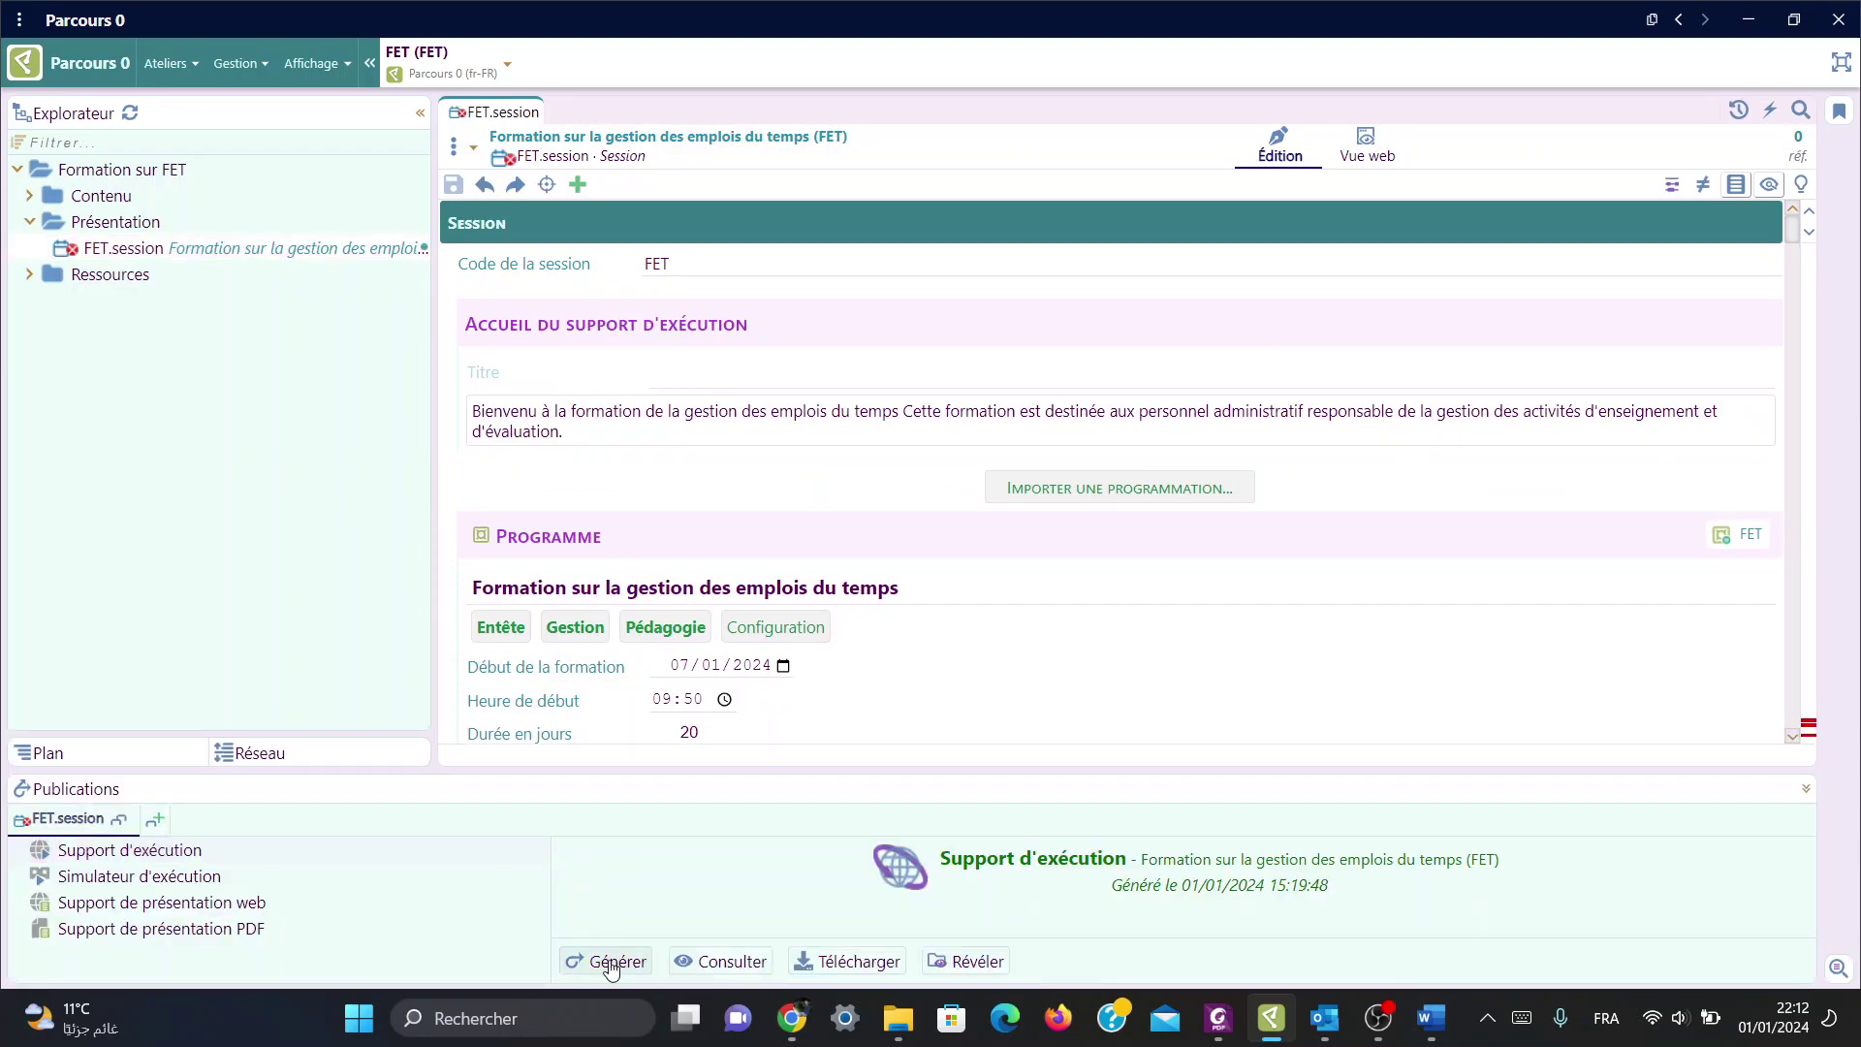
click(722, 960)
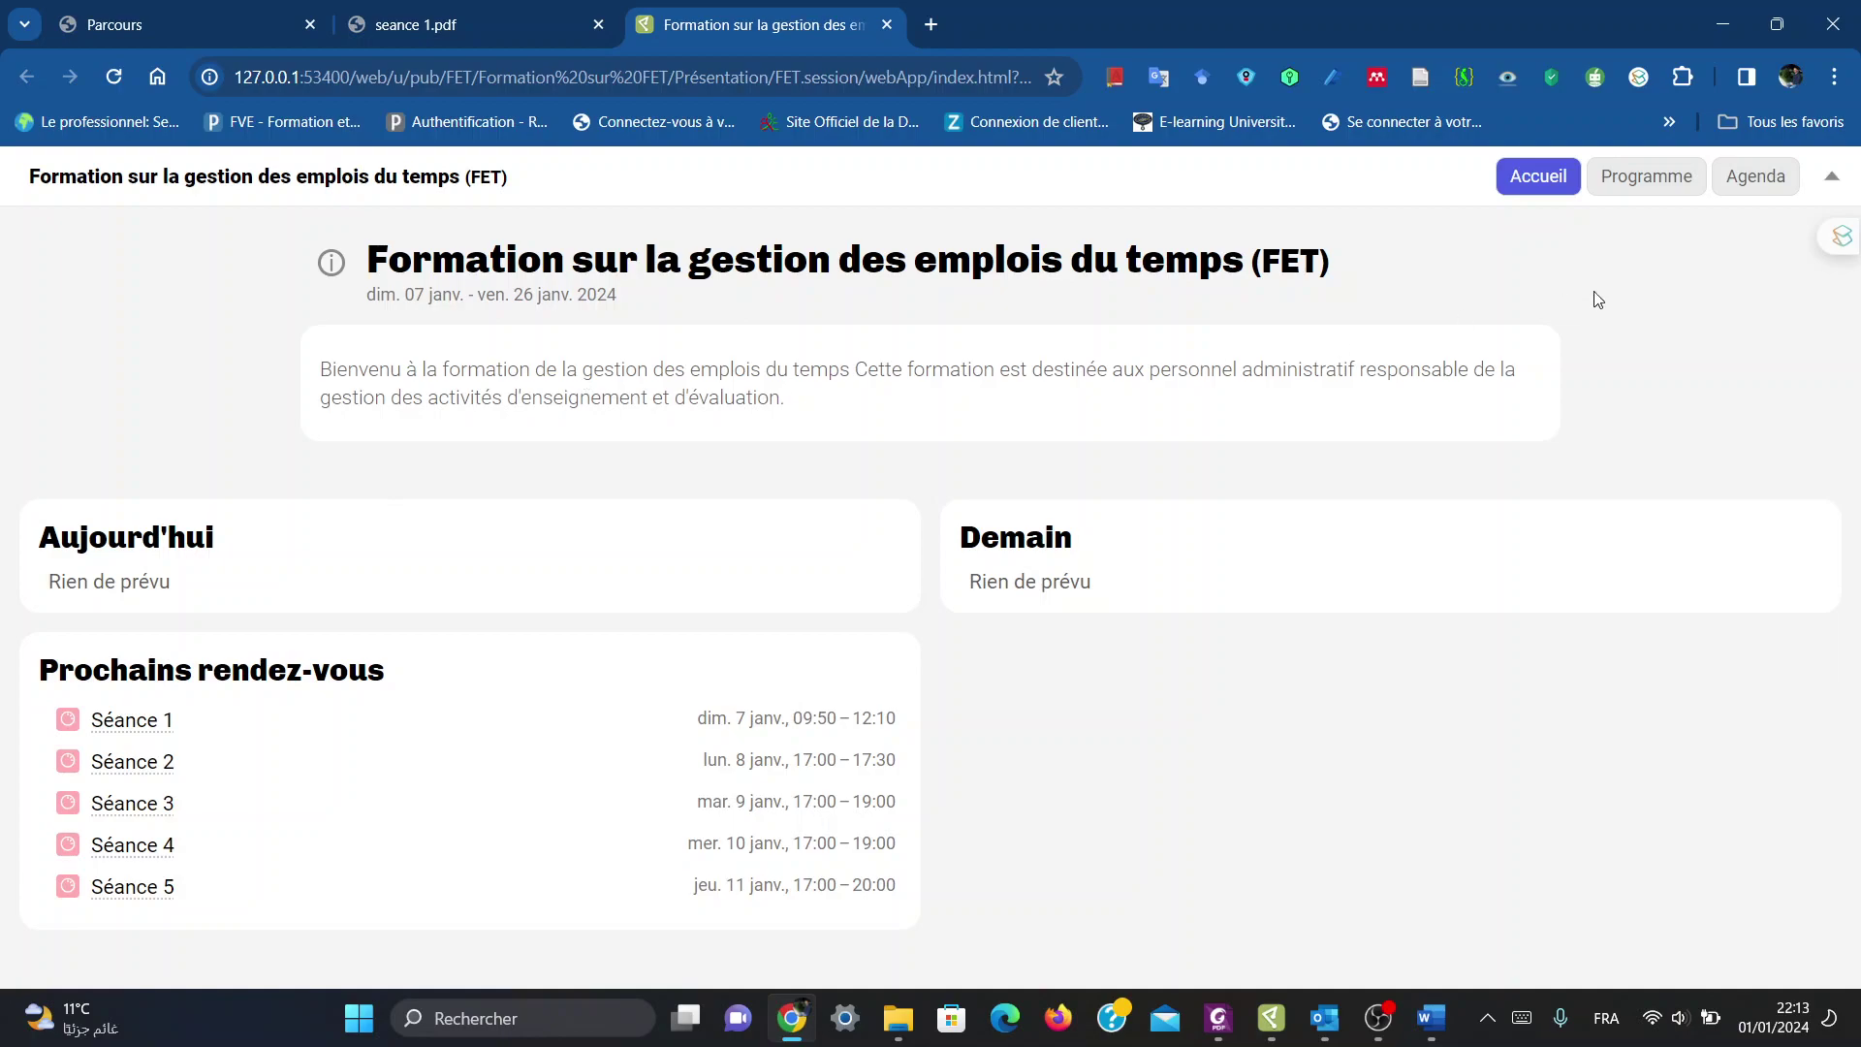
Step: Browse the Programme and Agenda views, then read through Séance 1's details
click(1651, 183)
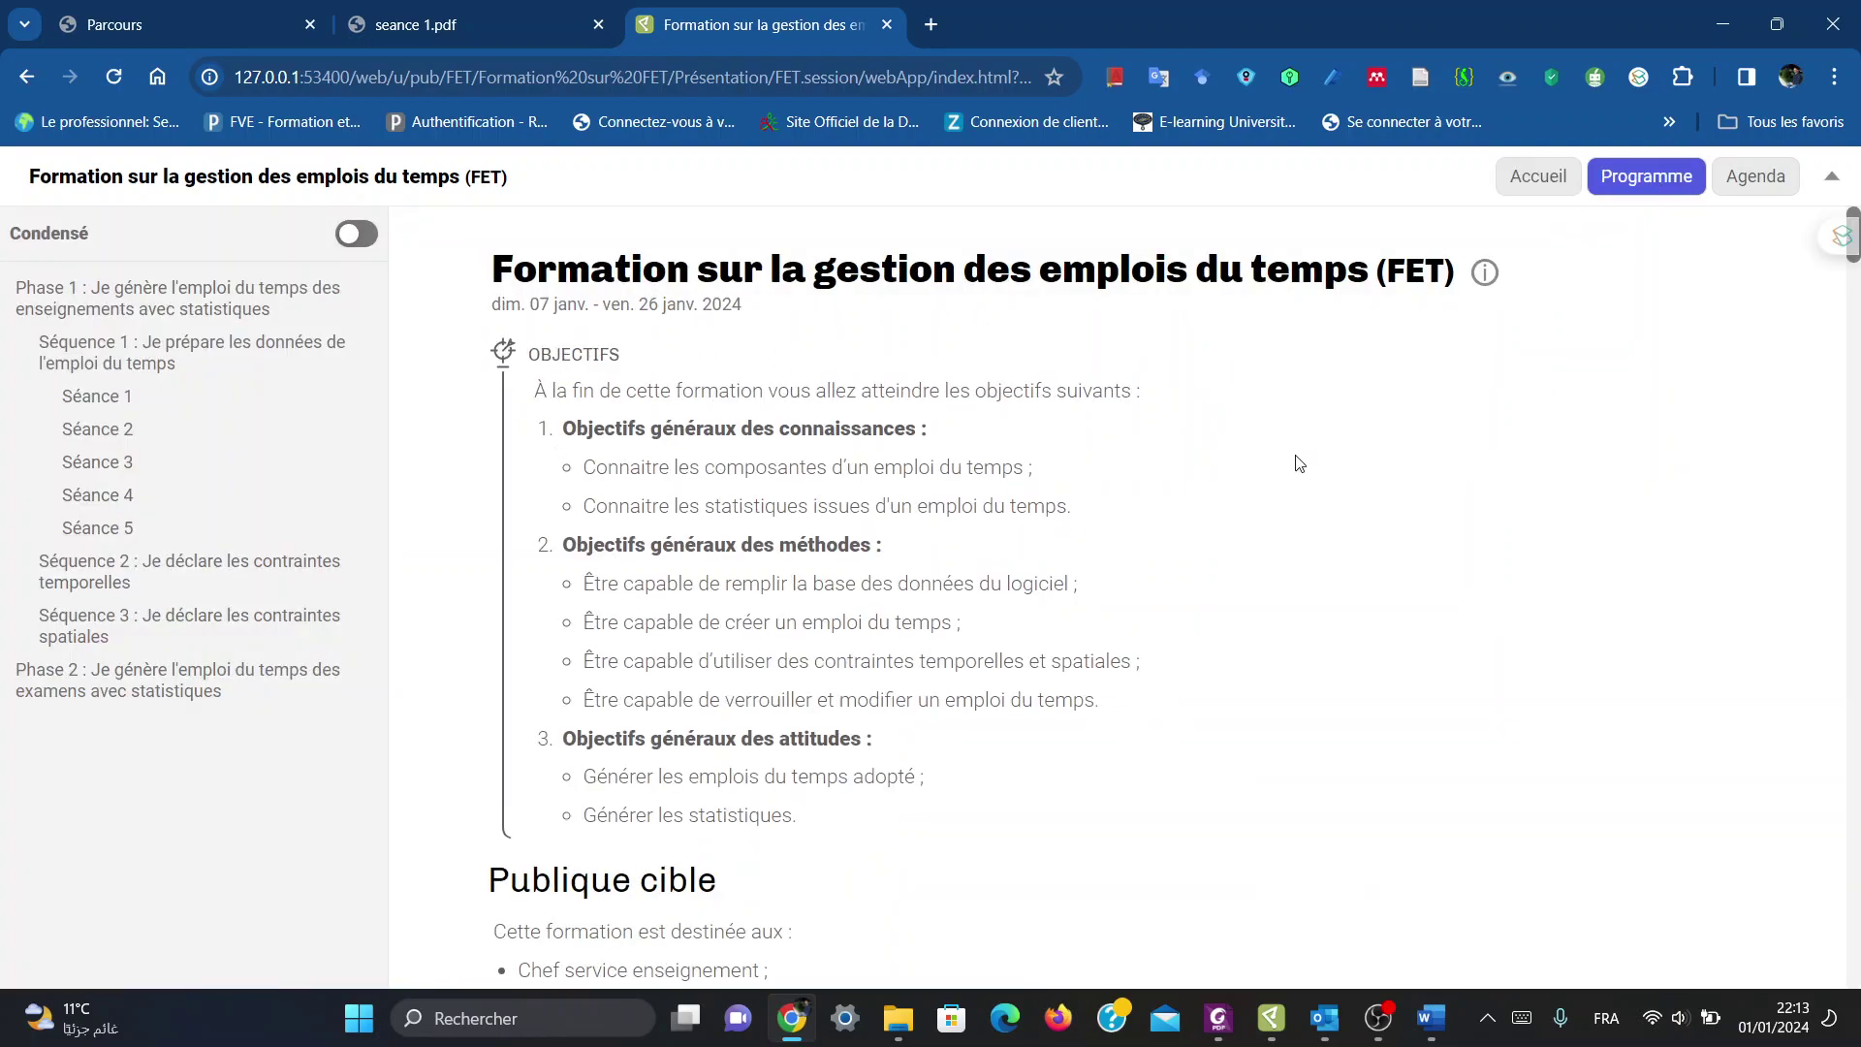
click(1754, 177)
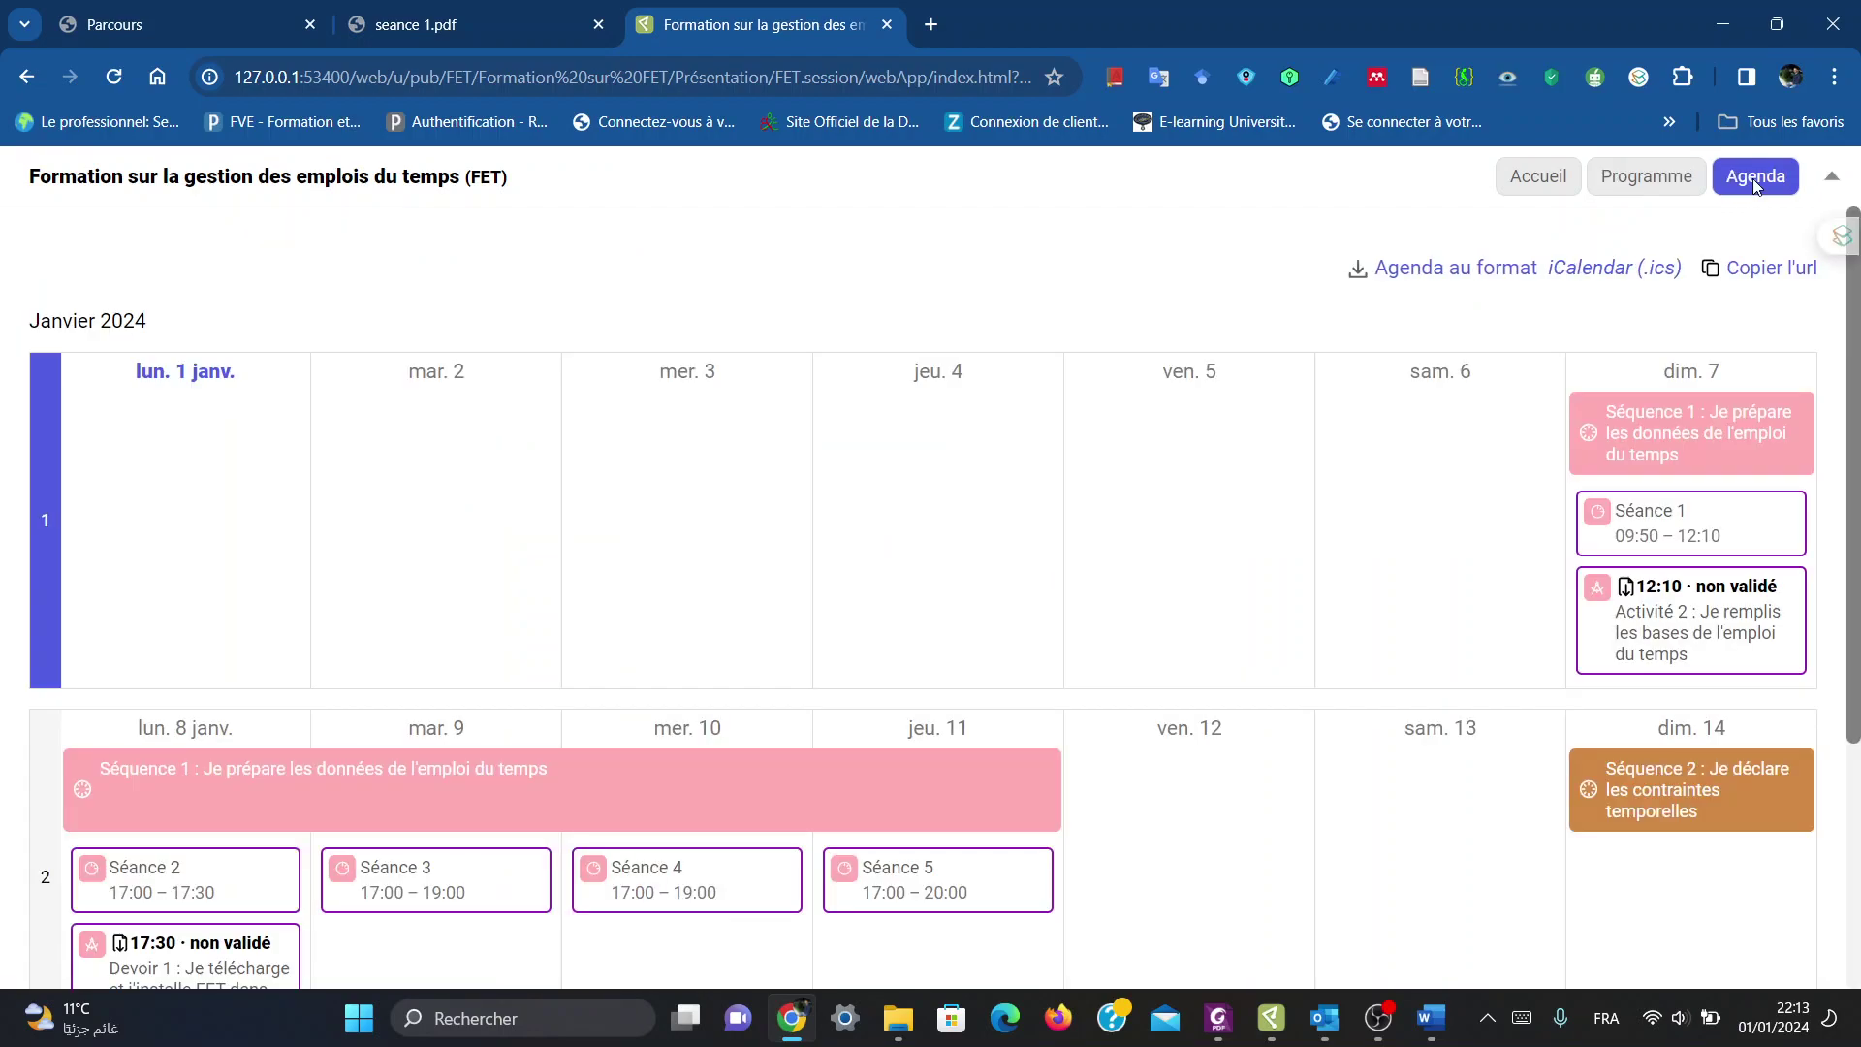
scroll(1192, 636, down, 1)
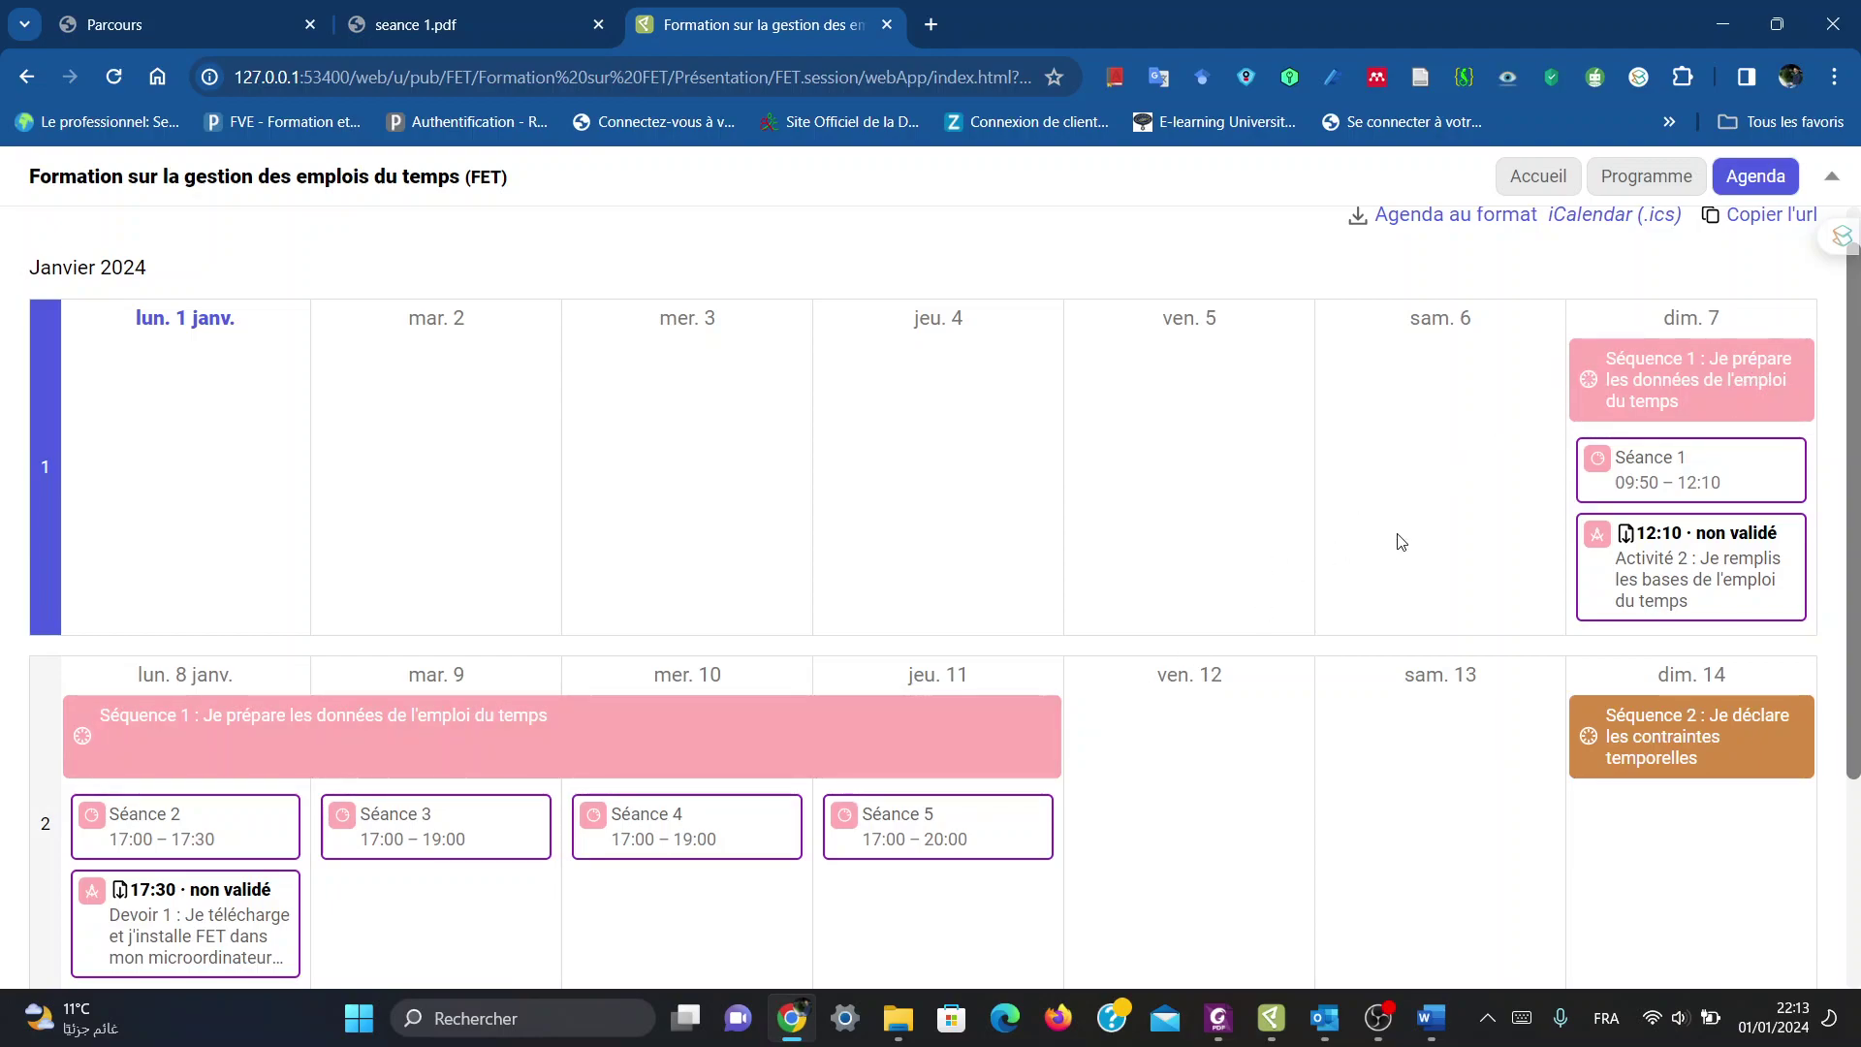
click(1672, 482)
scroll(921, 436, down, 2)
scroll(926, 451, down, 4)
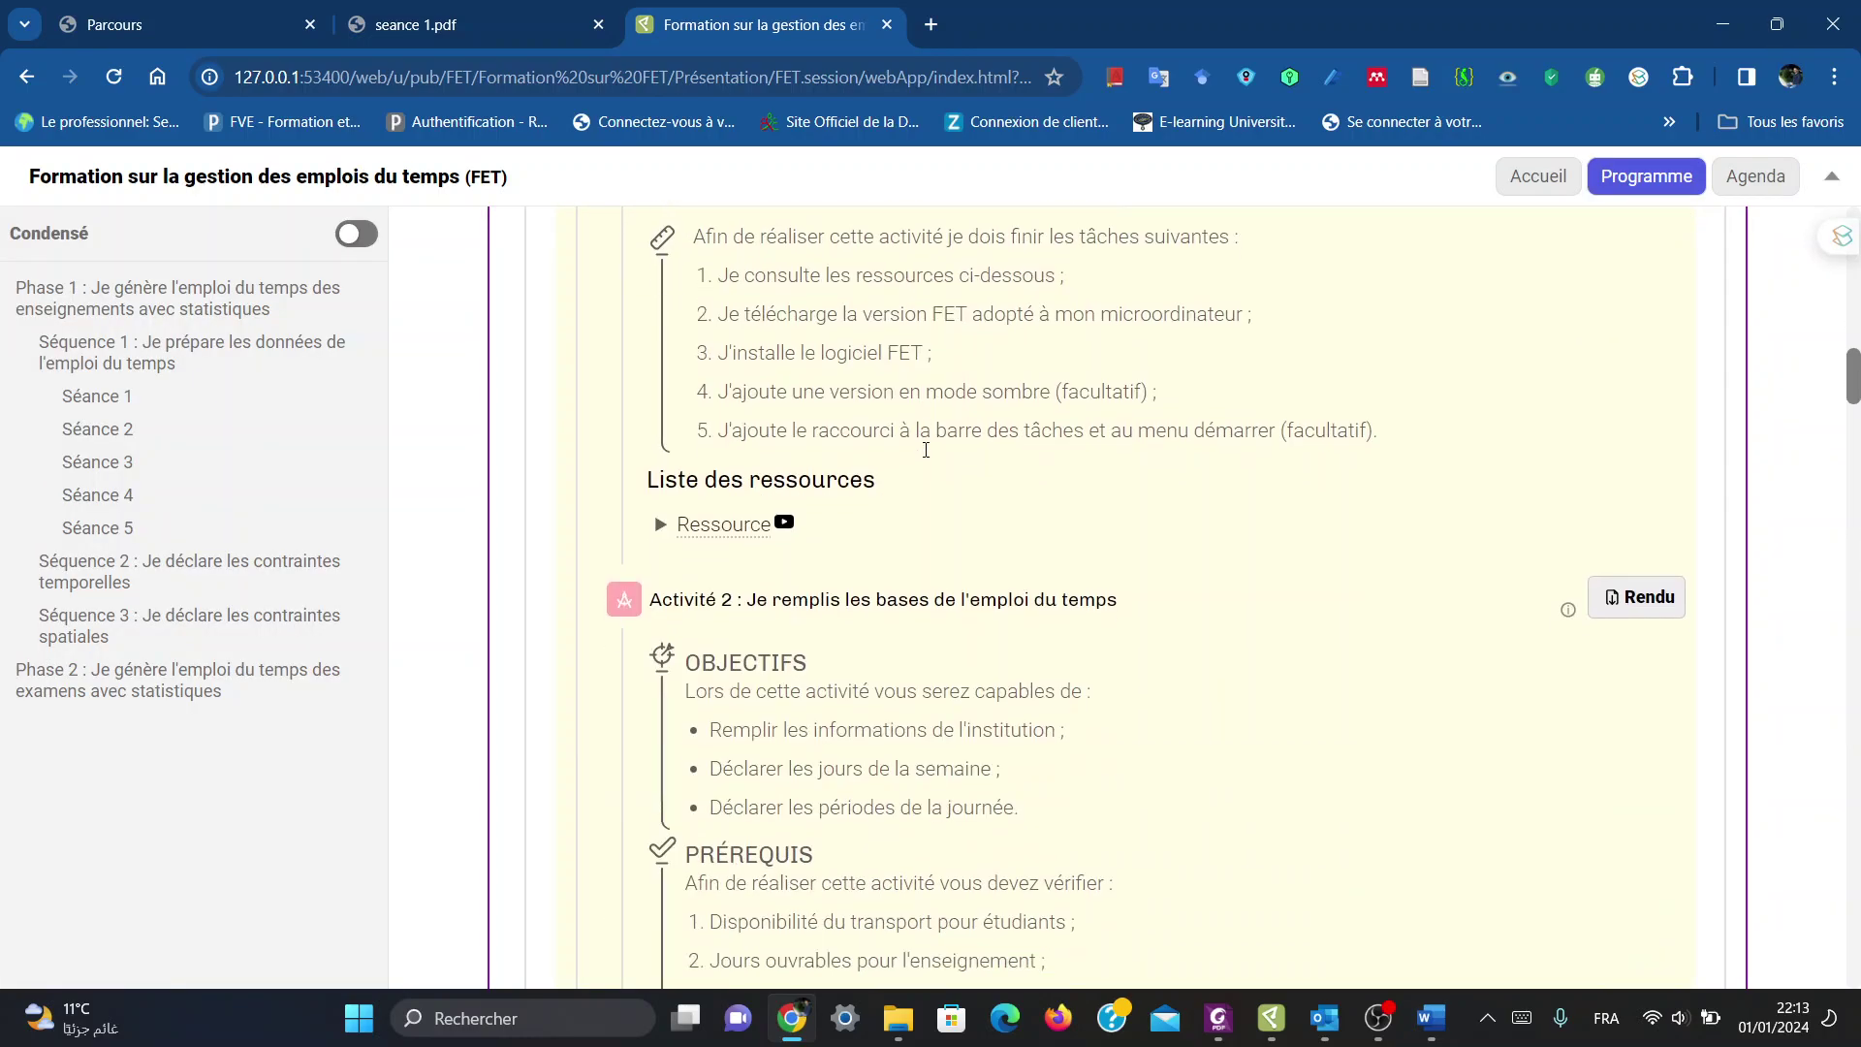
scroll(925, 449, down, 5)
scroll(926, 448, down, 5)
scroll(926, 448, down, 4)
scroll(926, 449, down, 3)
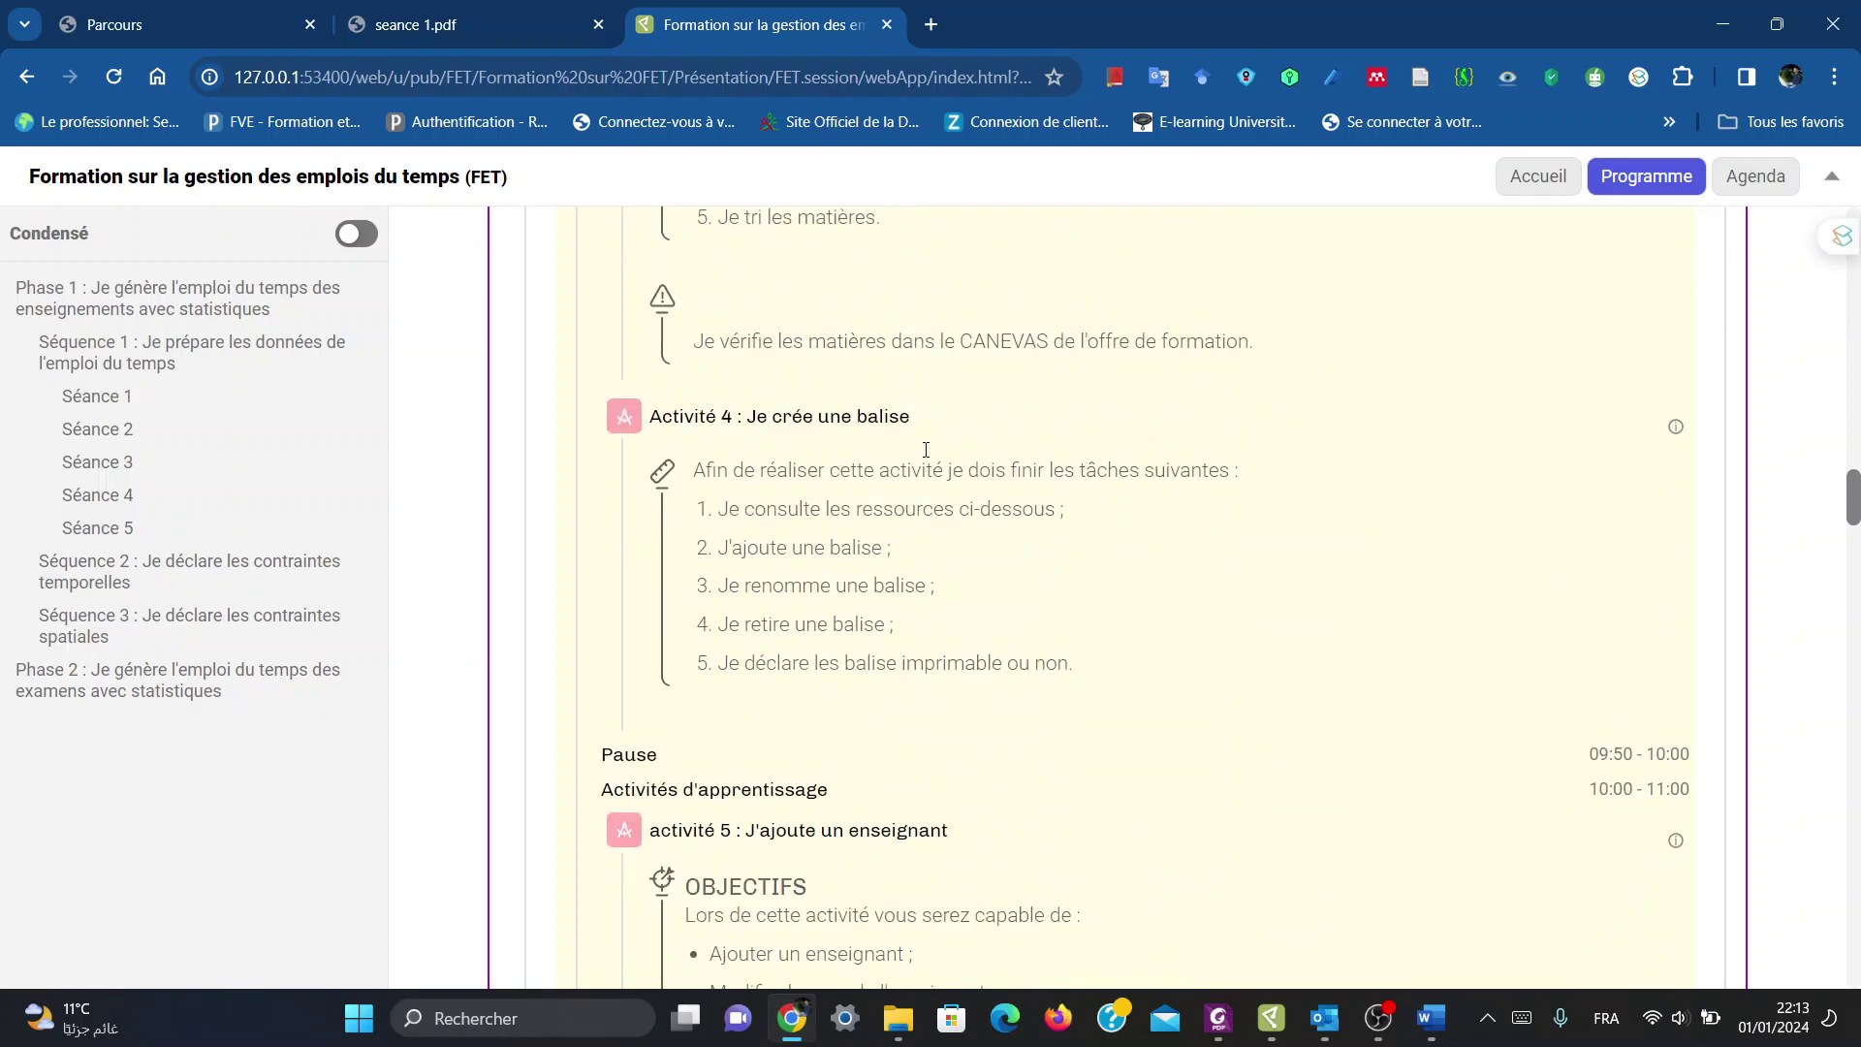
scroll(926, 449, down, 2)
scroll(925, 449, down, 4)
scroll(926, 451, down, 5)
scroll(928, 456, down, 5)
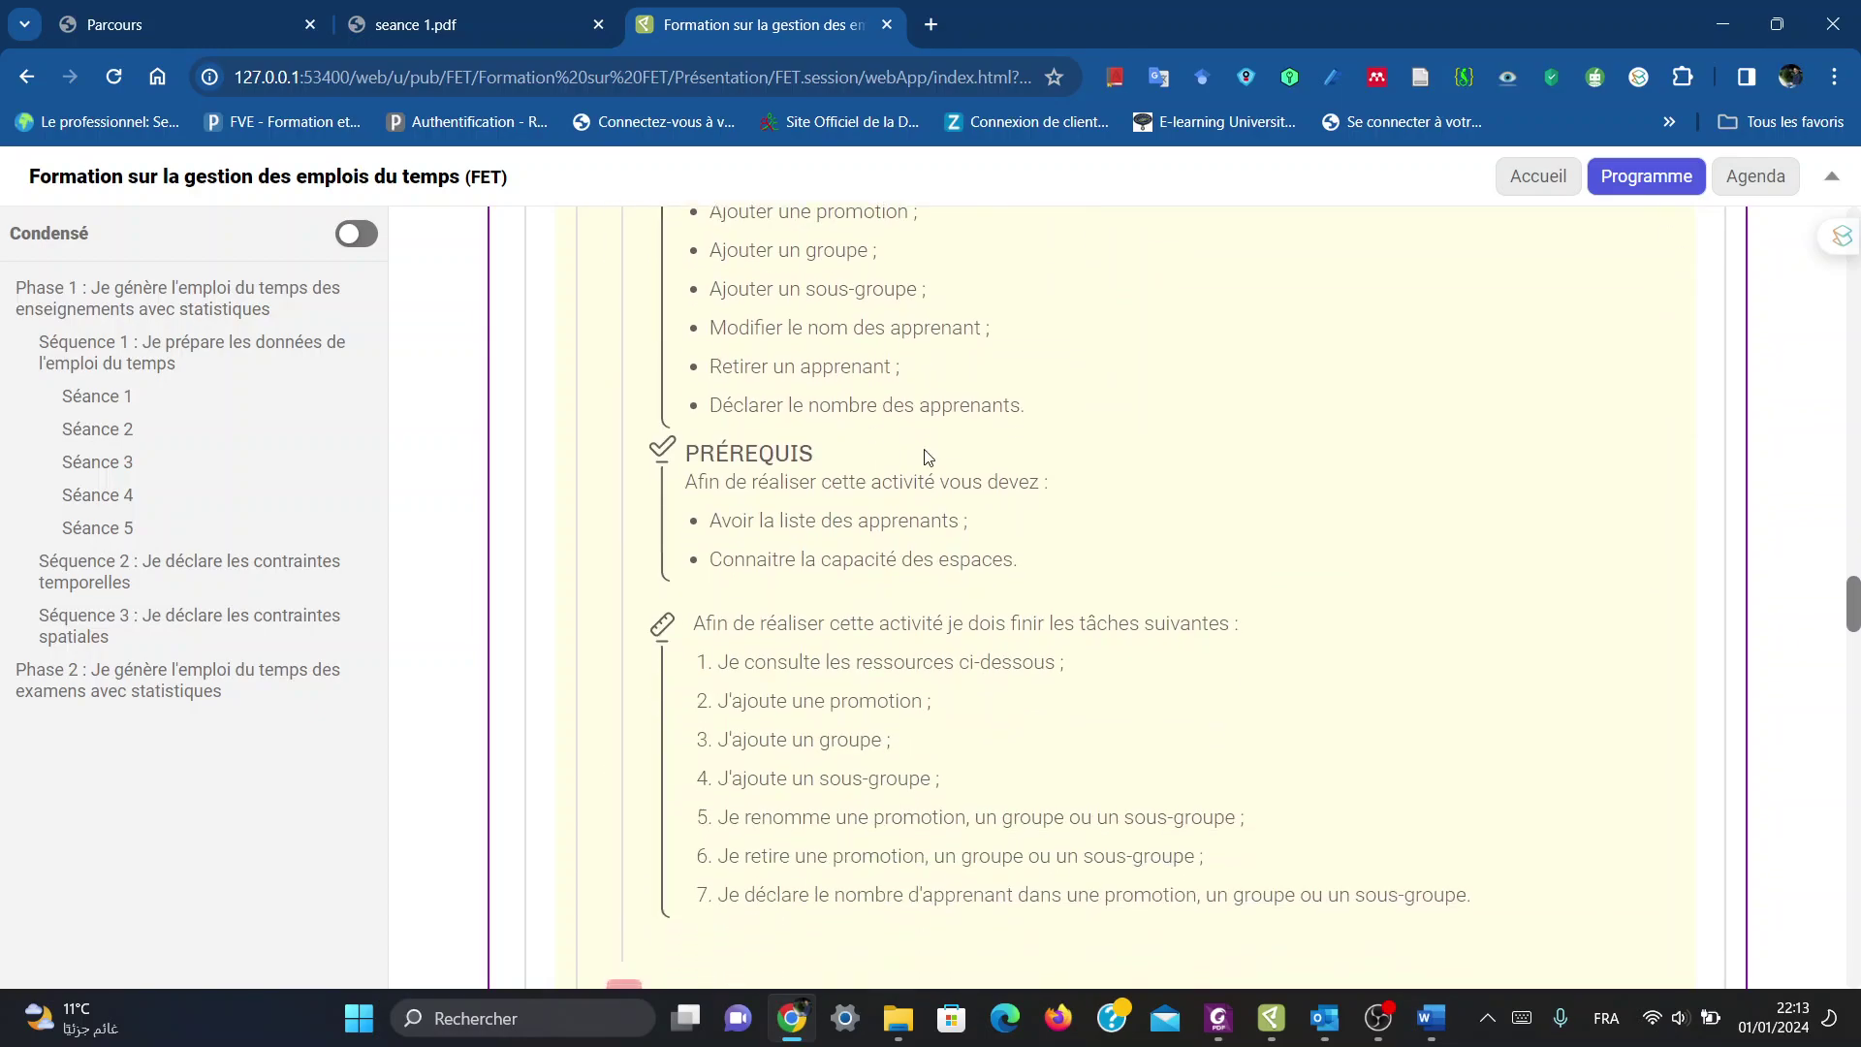
scroll(928, 457, down, 5)
scroll(928, 456, down, 5)
scroll(927, 457, down, 5)
scroll(928, 457, down, 2)
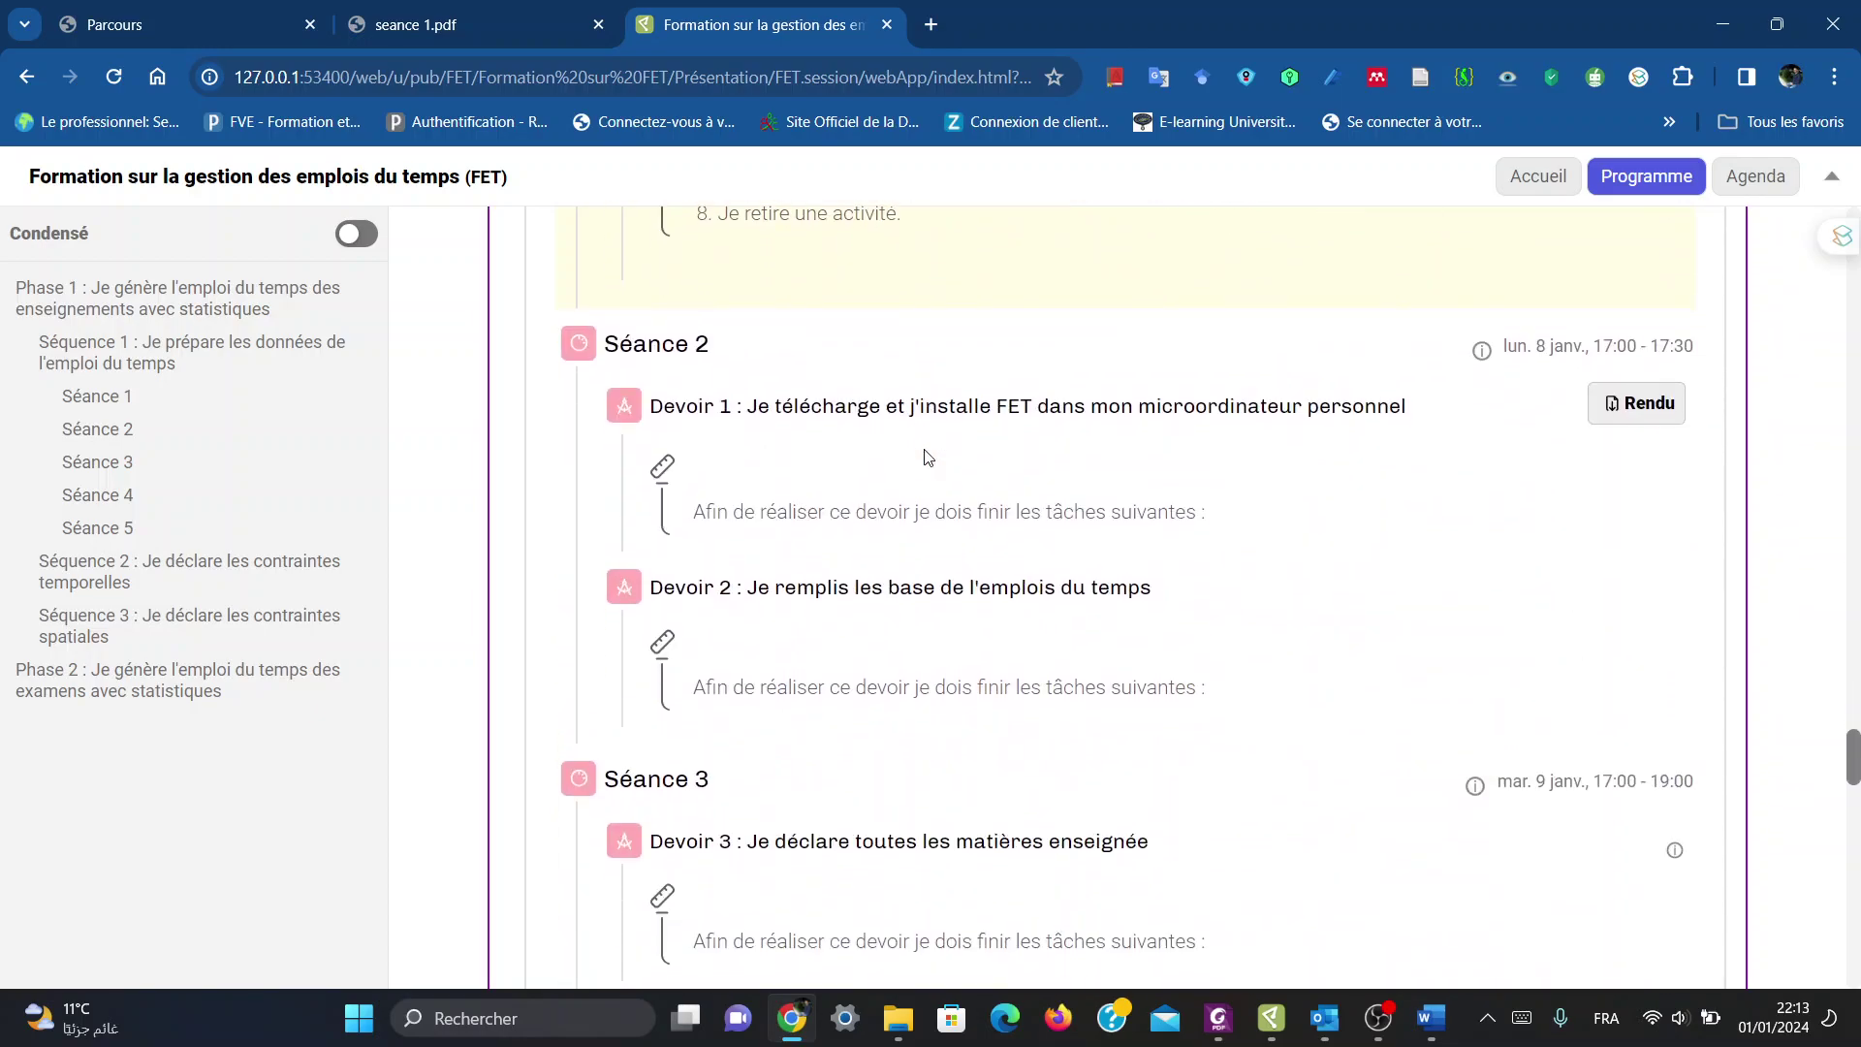
Step: Open Séance 2 from the agenda, read its details, then return to Programme
click(1764, 179)
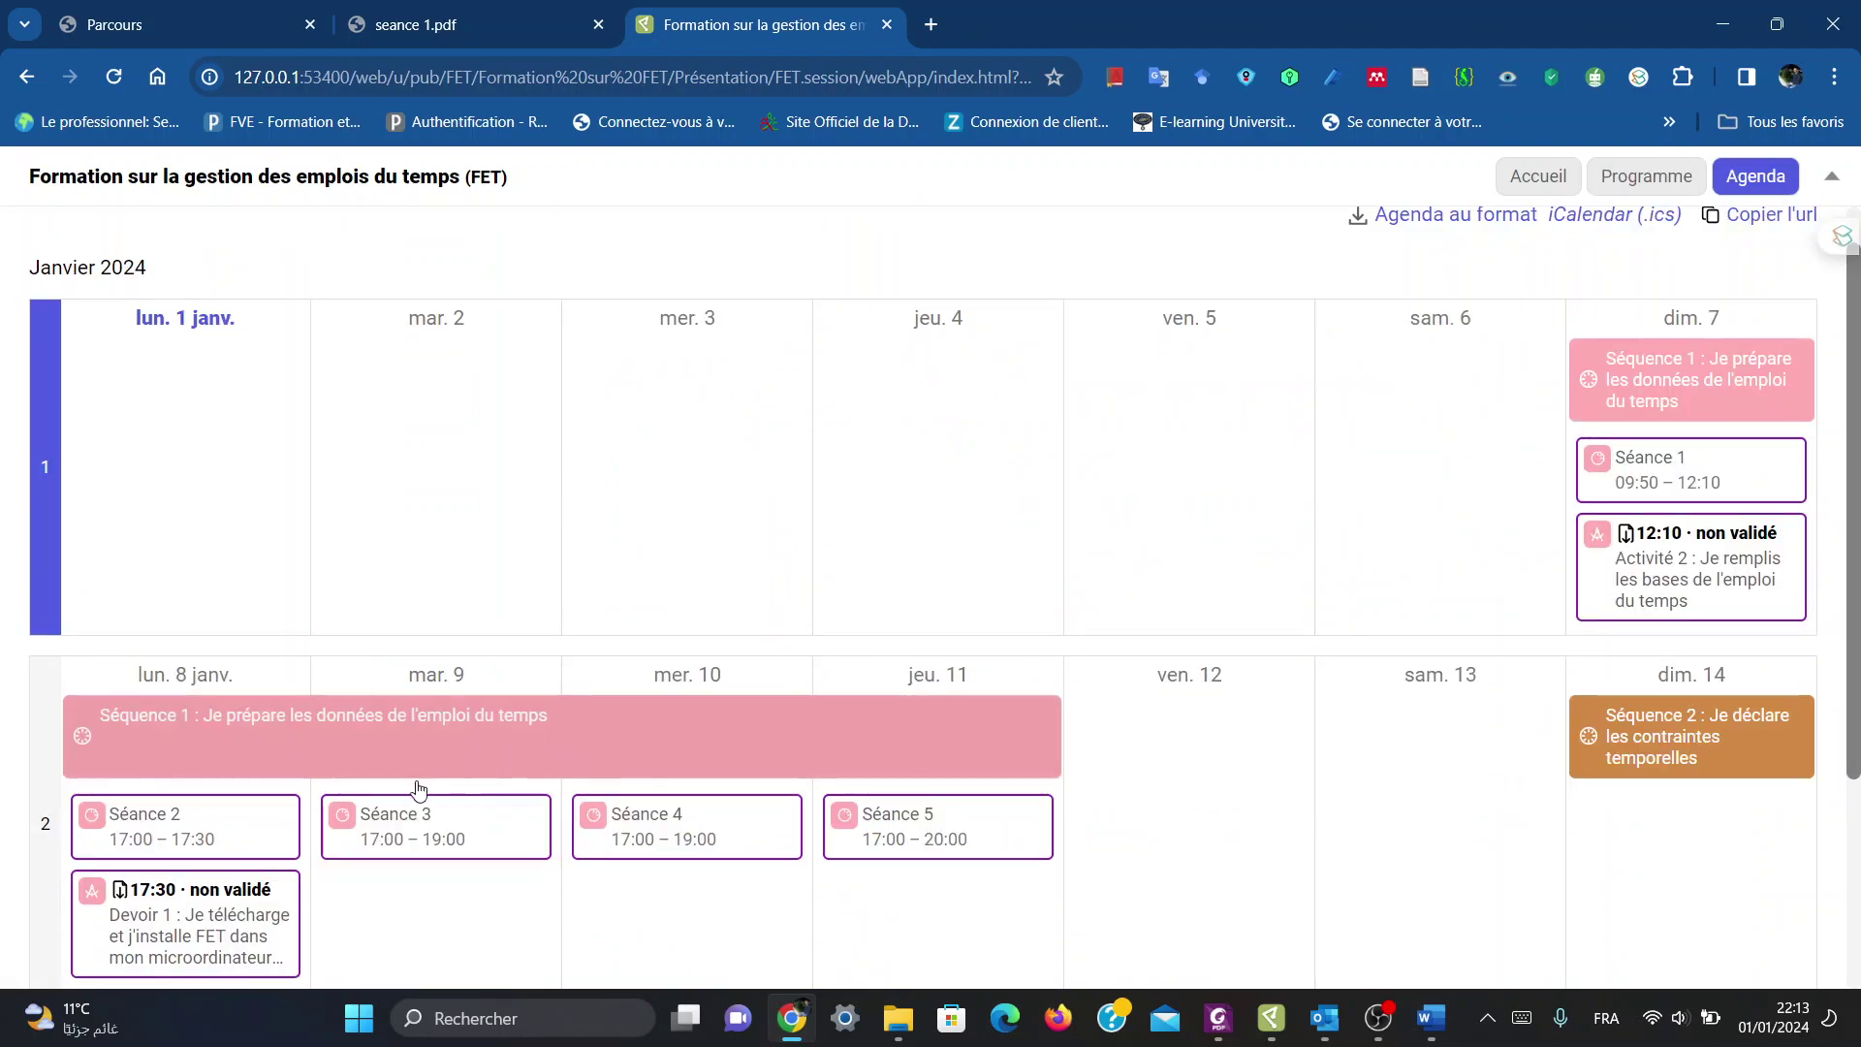
click(175, 819)
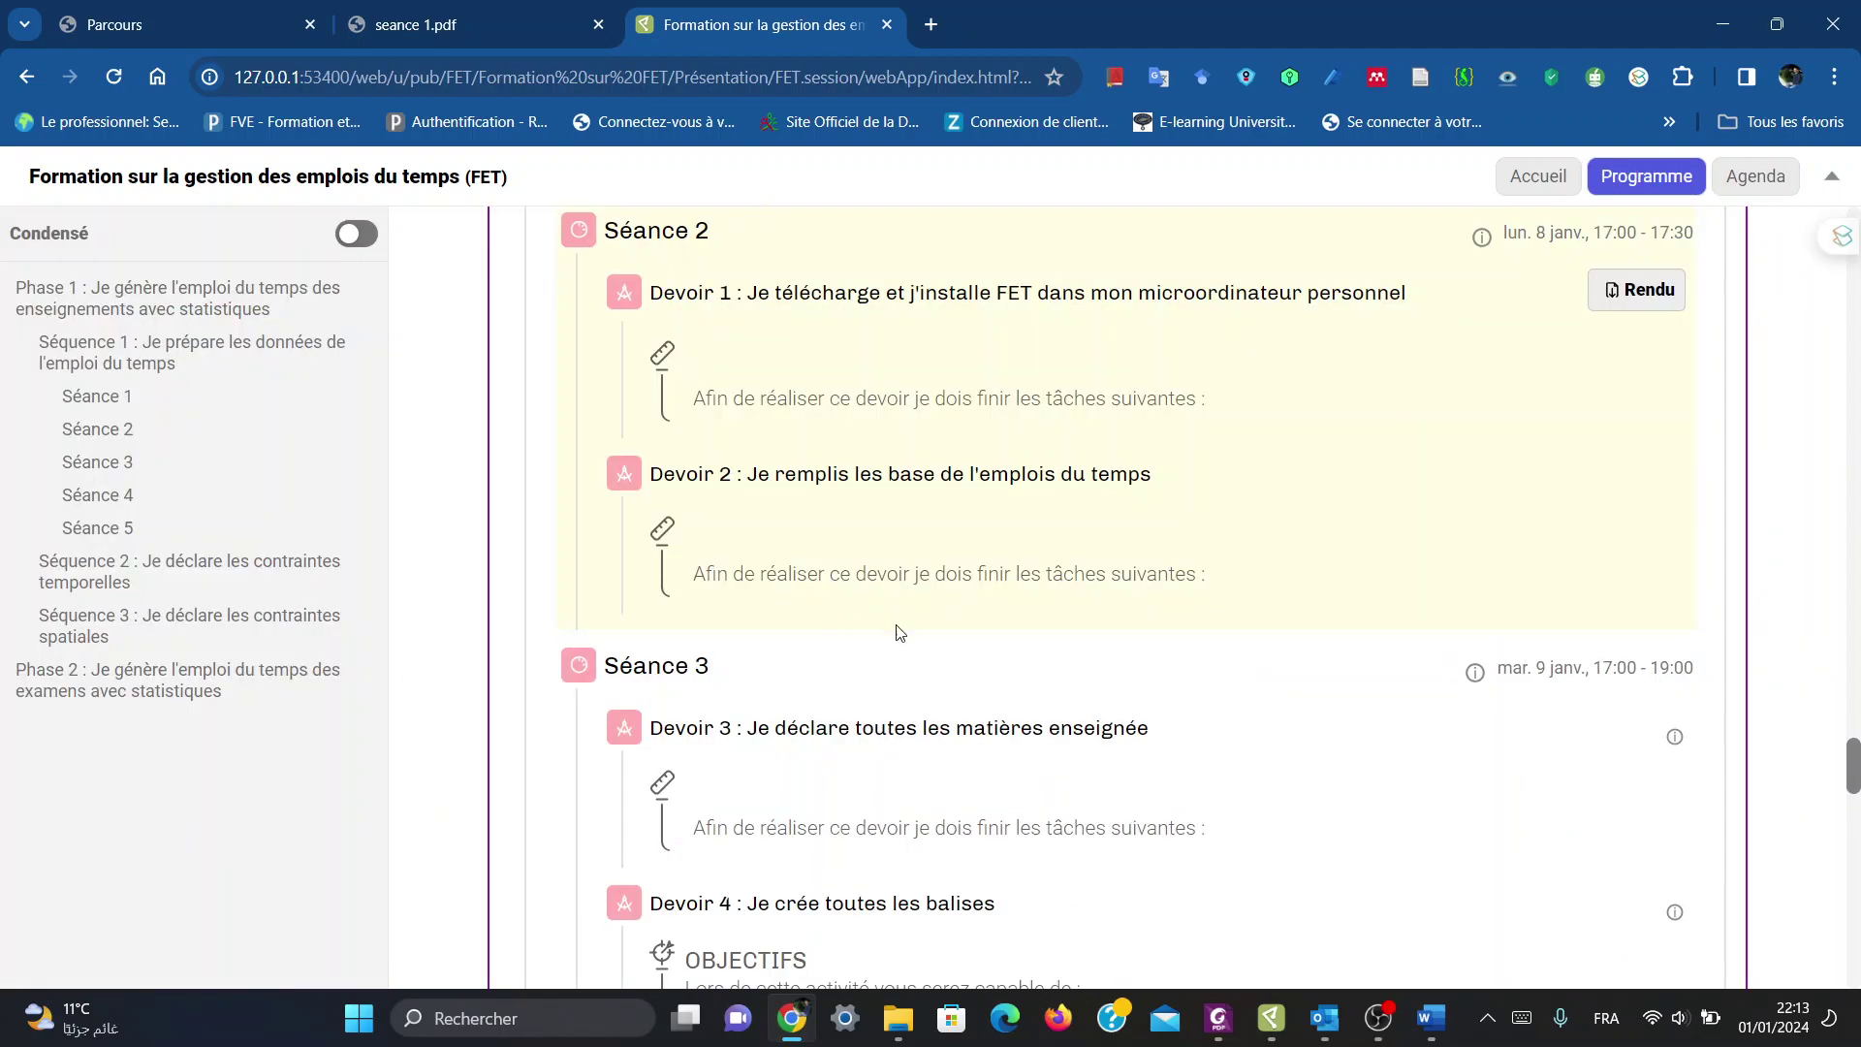
scroll(819, 645, down, 3)
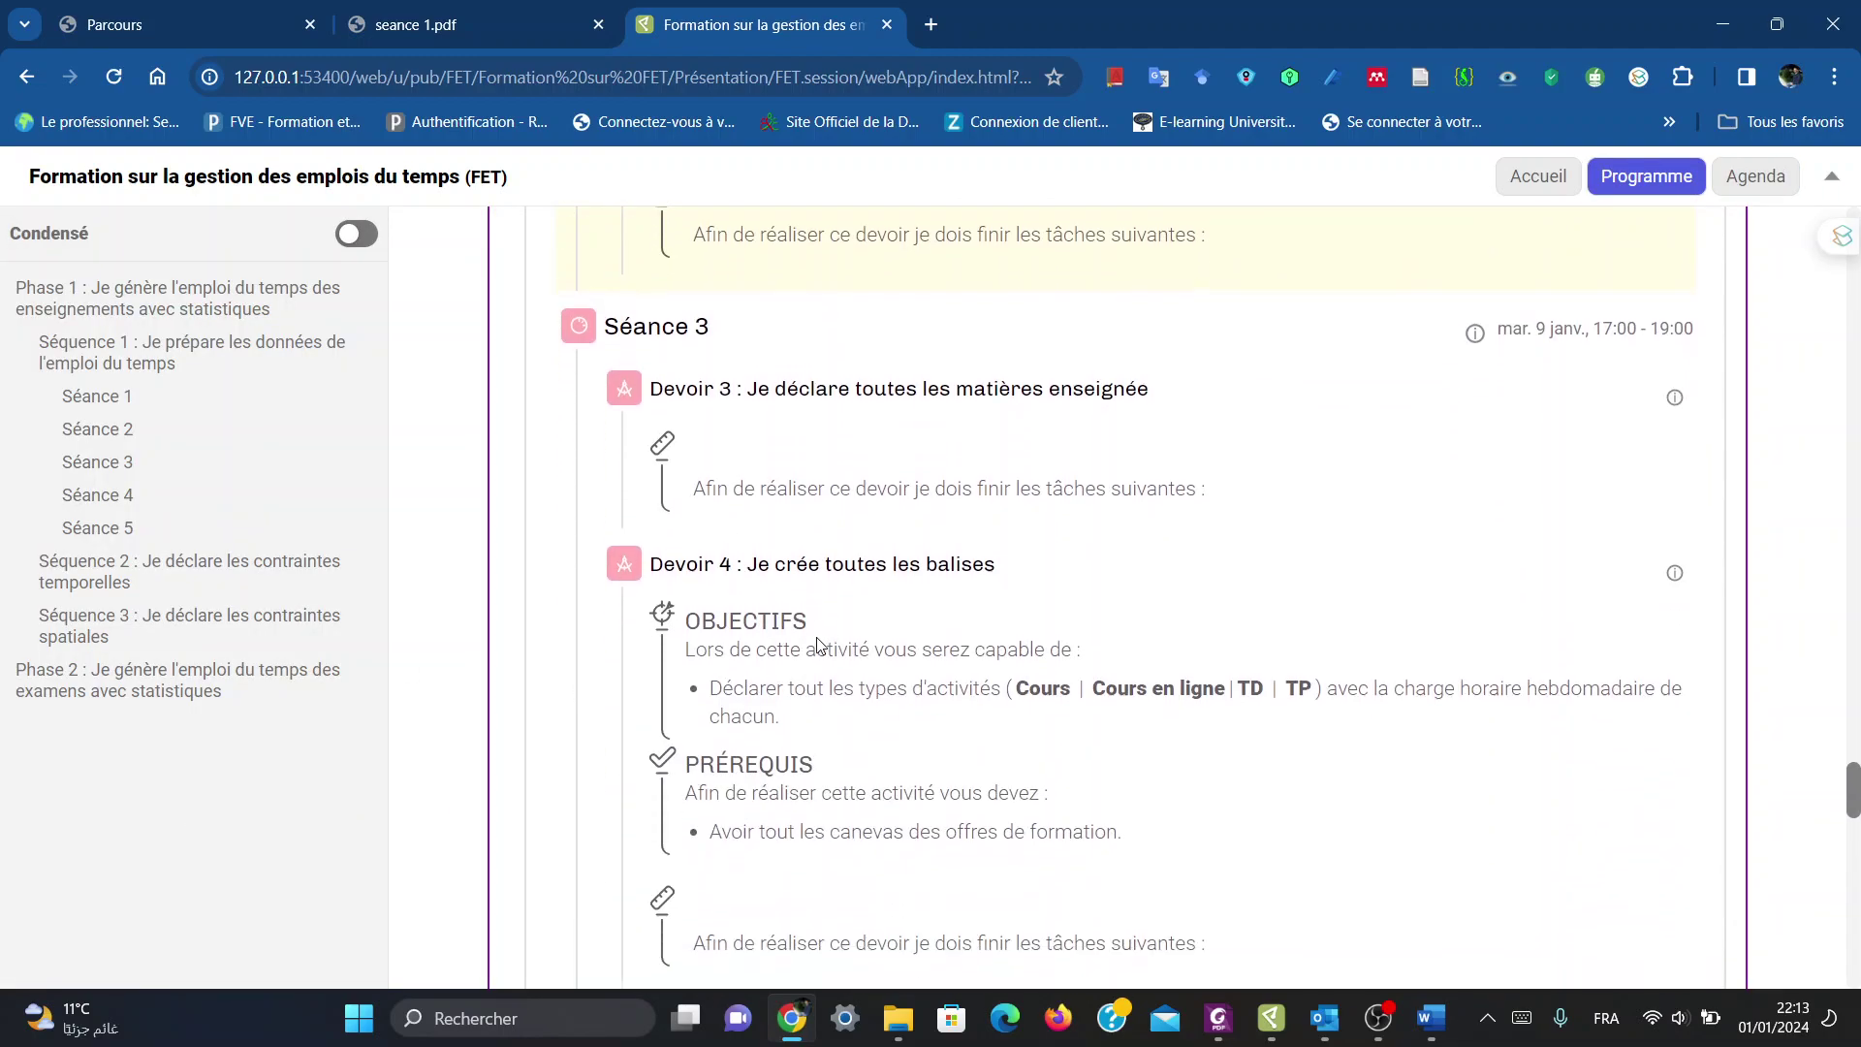
scroll(819, 645, down, 3)
scroll(819, 645, down, 3)
scroll(819, 645, down, 3)
scroll(819, 645, down, 4)
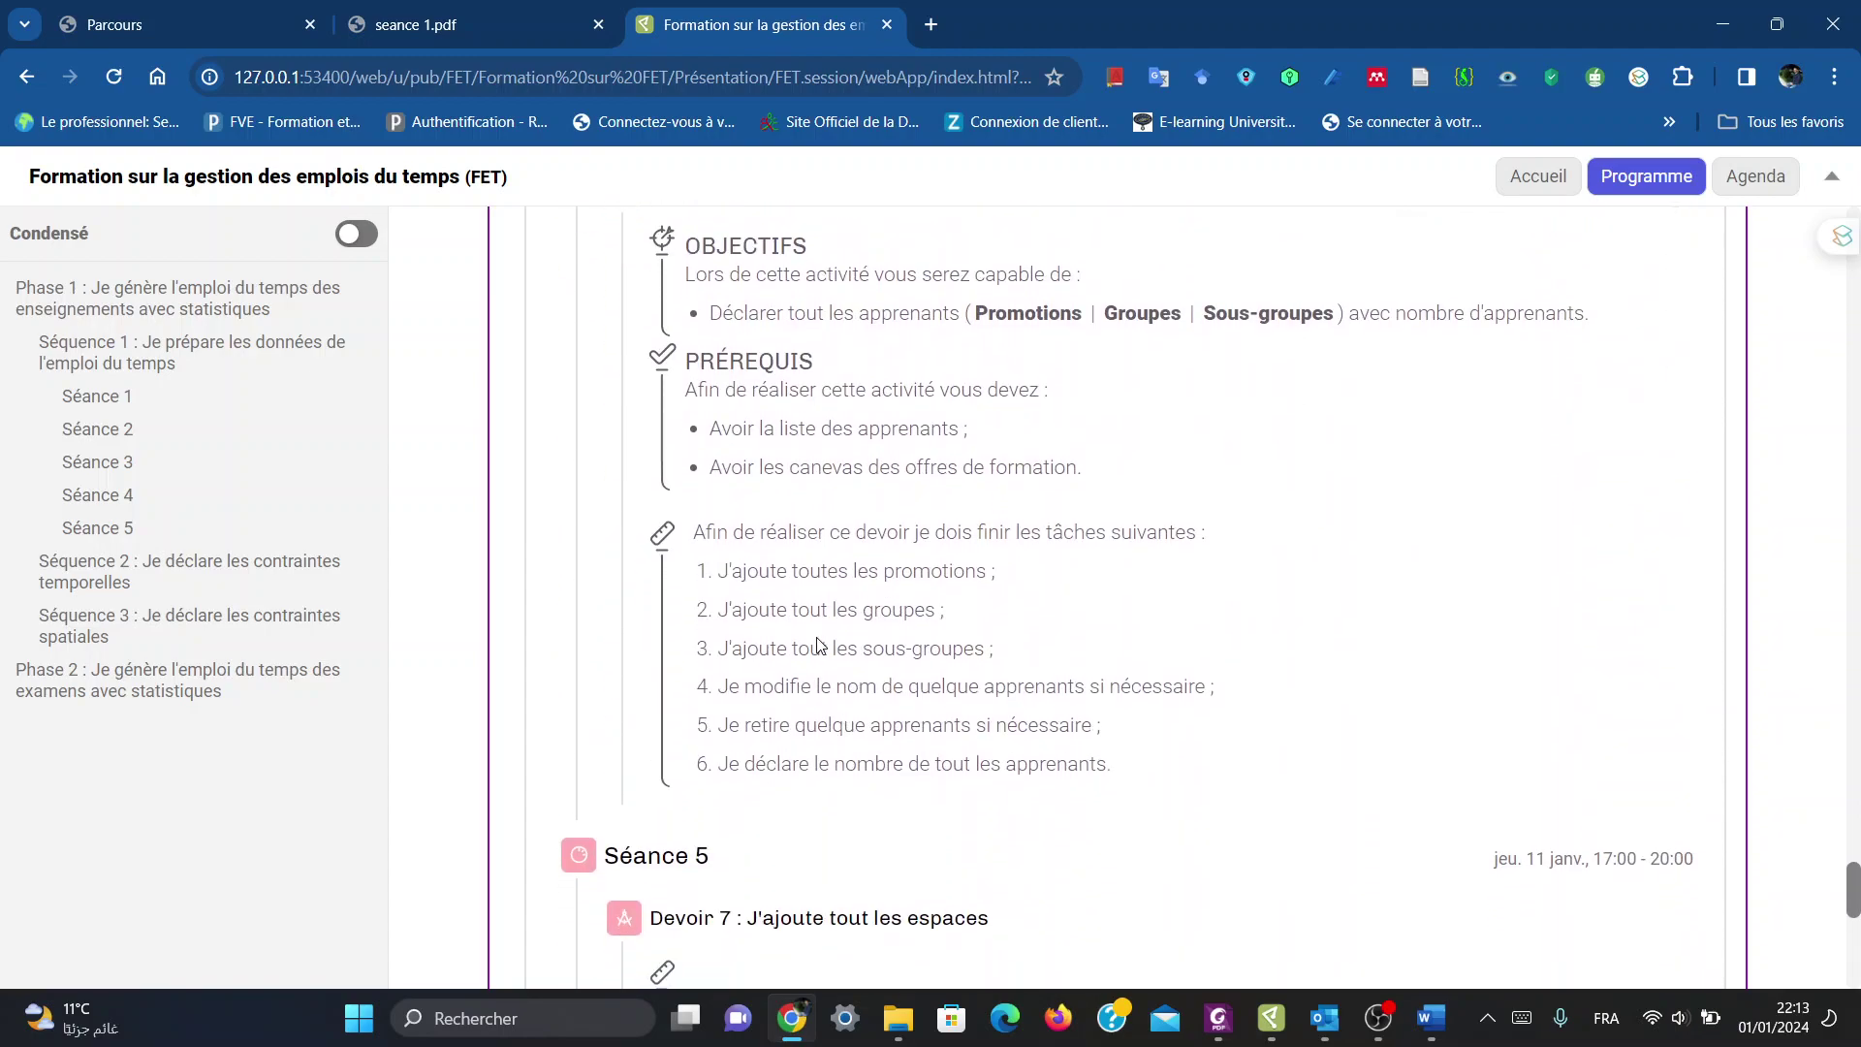
scroll(819, 646, down, 4)
scroll(819, 638, down, 2)
scroll(819, 638, down, 2)
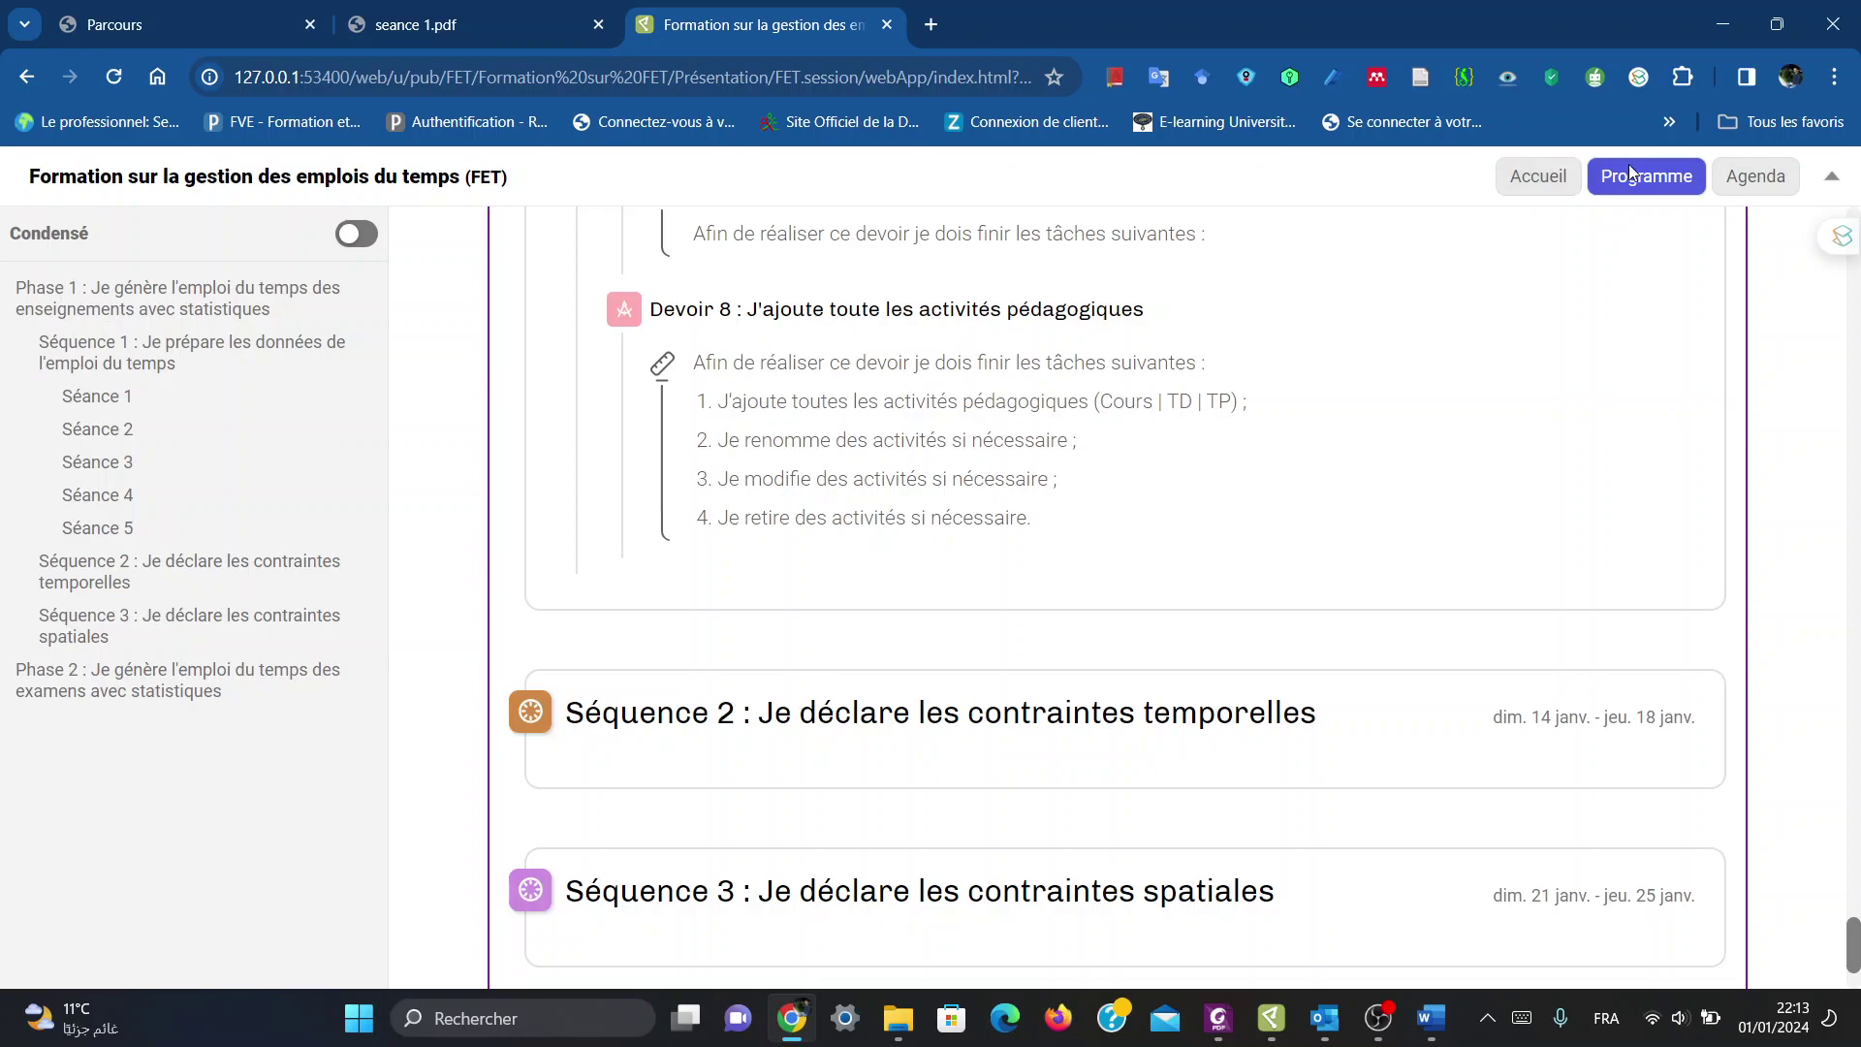
click(1554, 176)
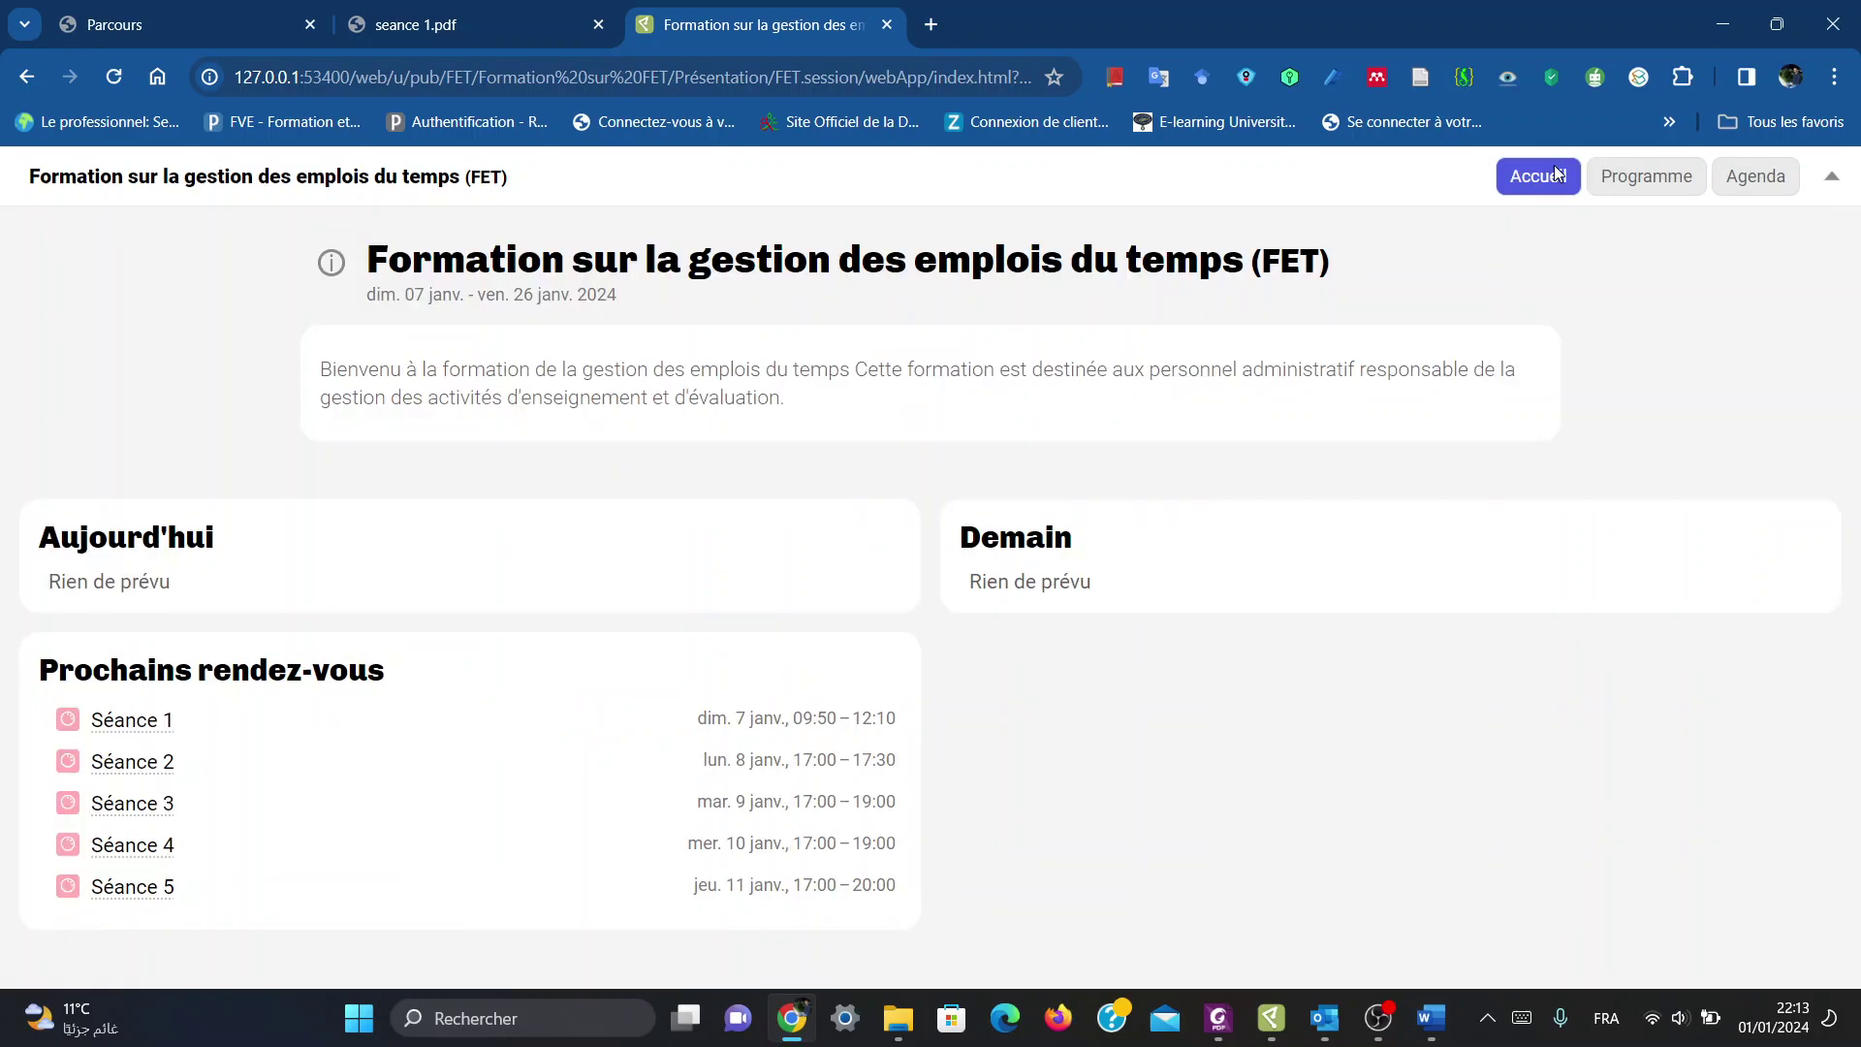
click(1614, 179)
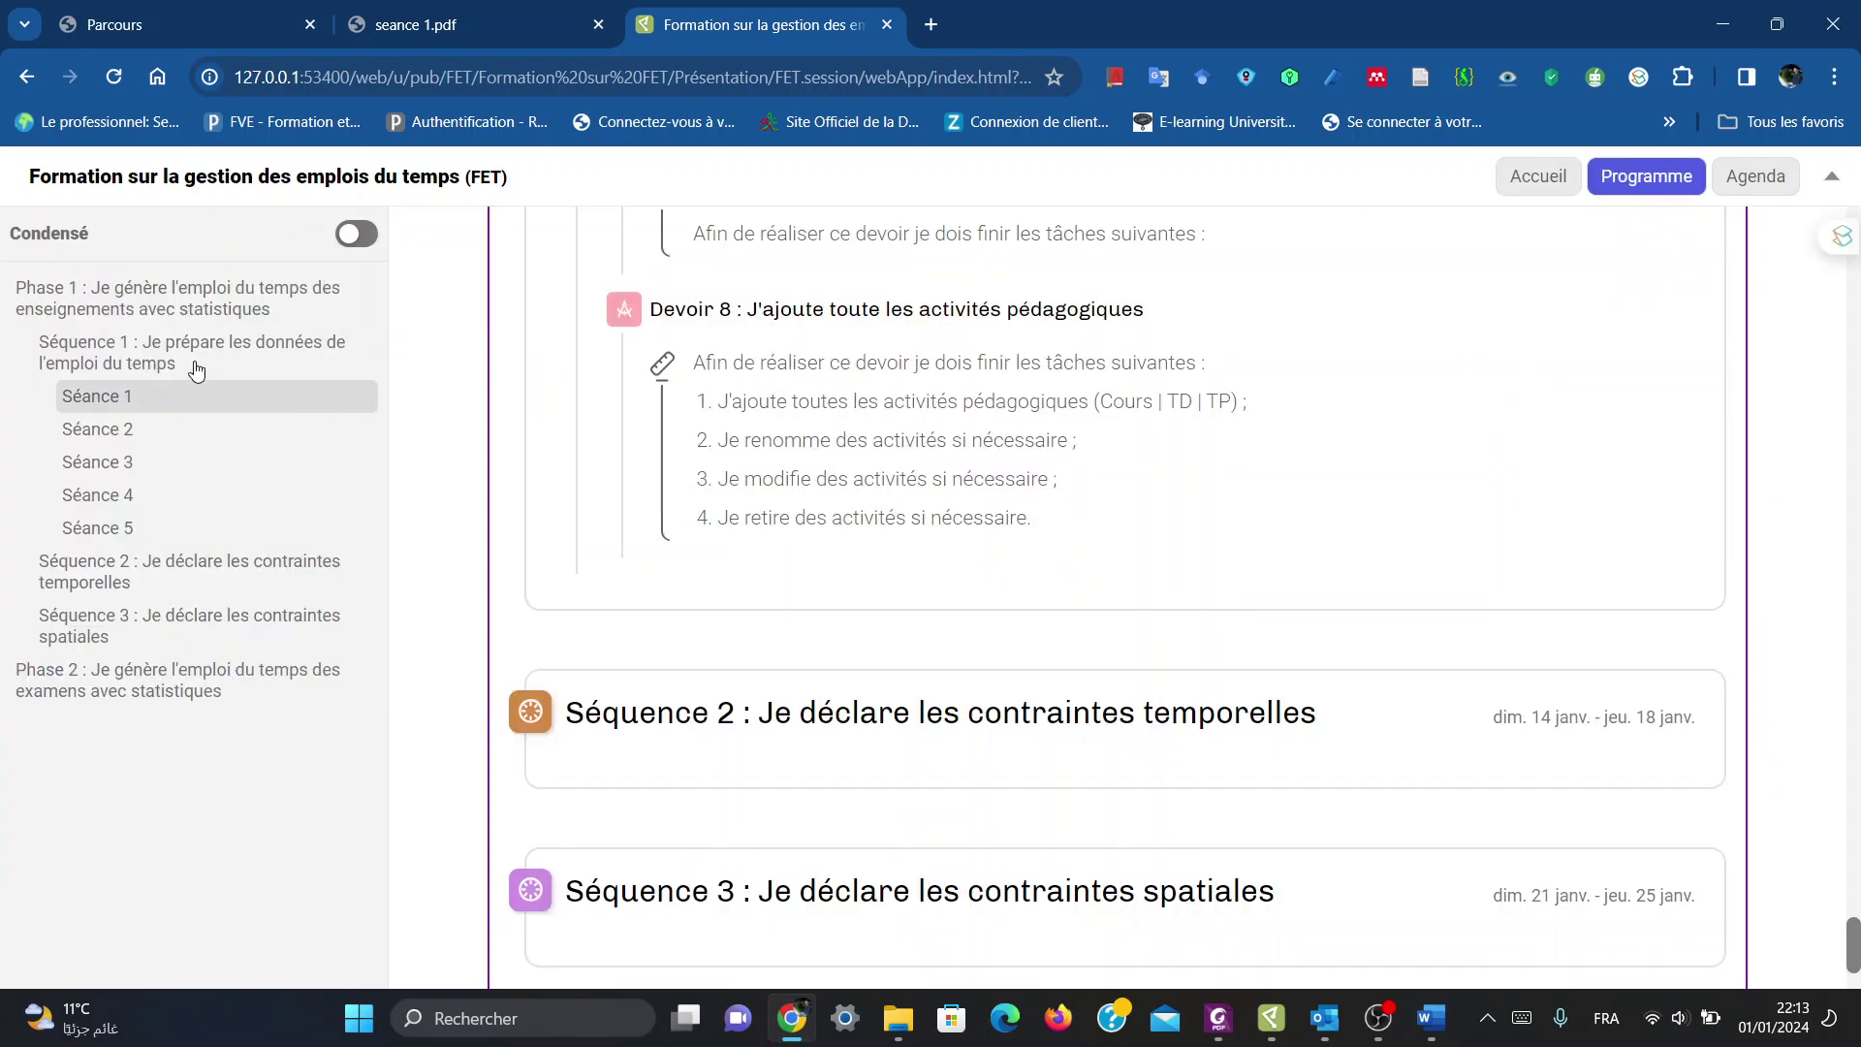
Step: Jump to Séquence 1 and scroll through Séance 1 to Activité 1's Liste des ressources
click(111, 288)
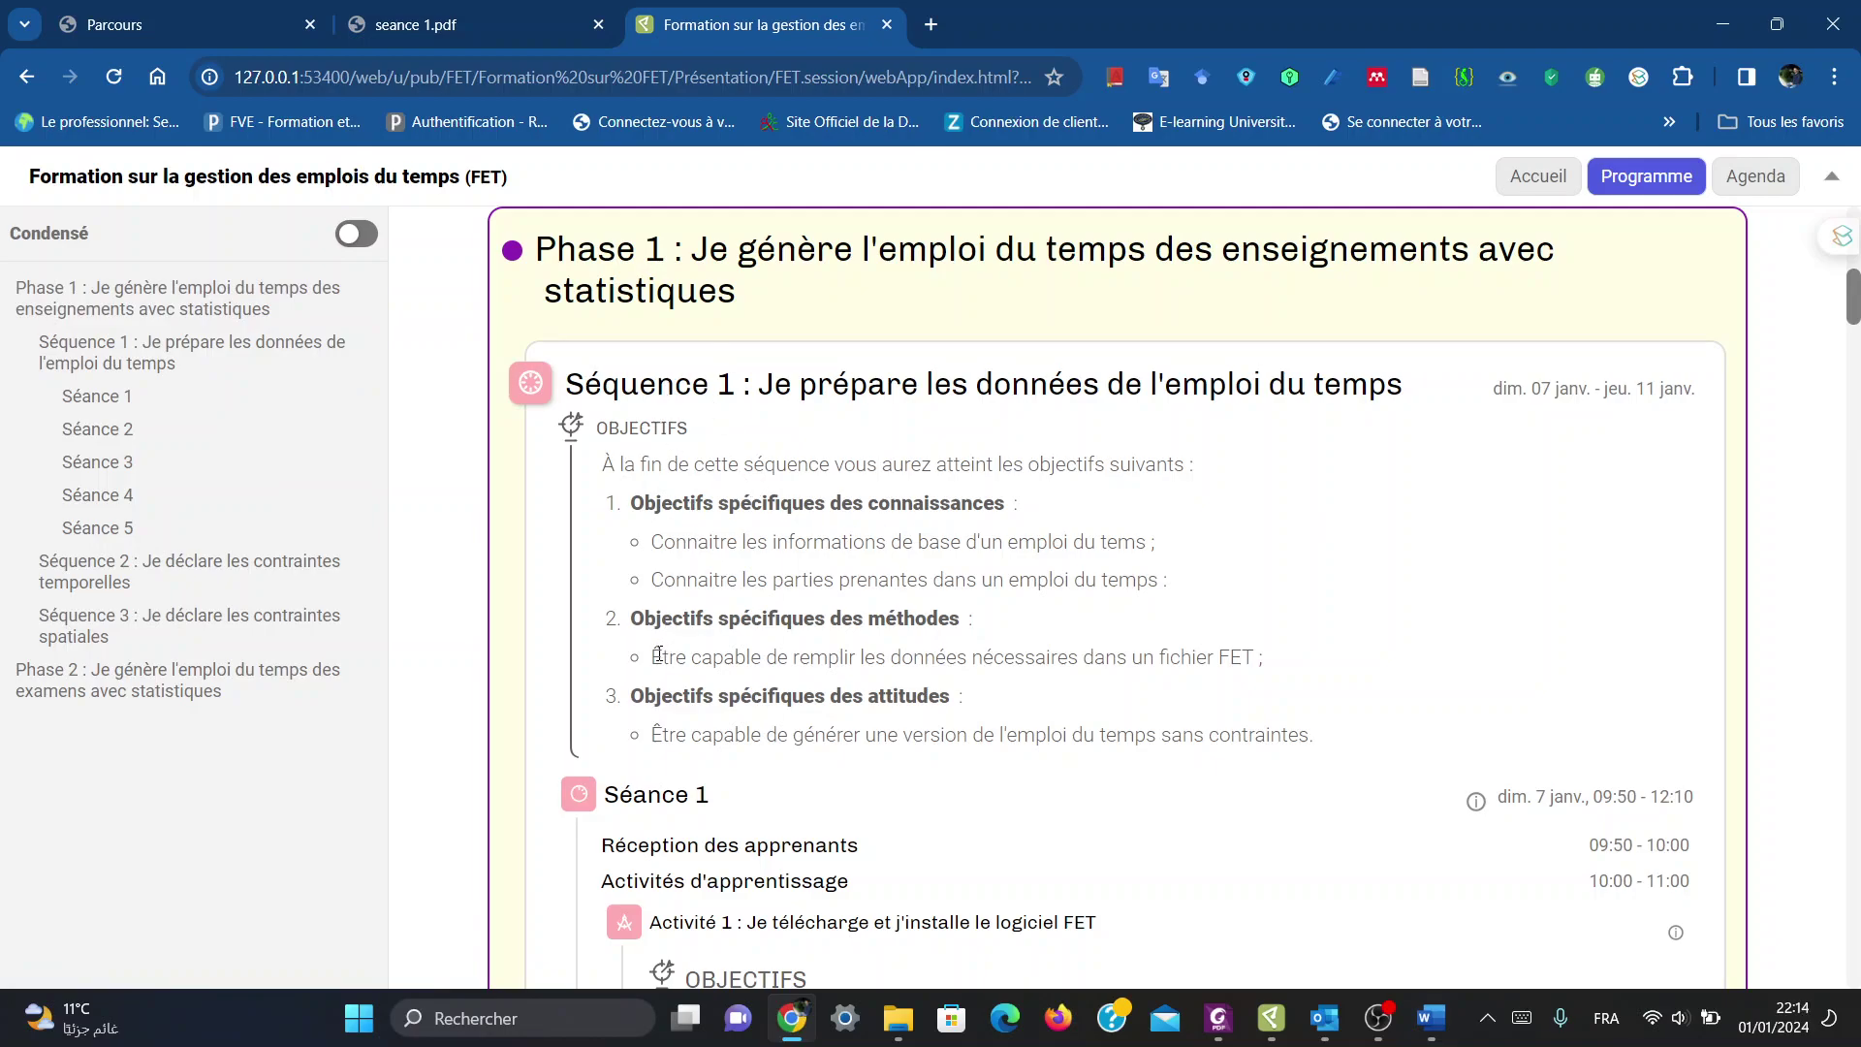
scroll(658, 655, down, 1)
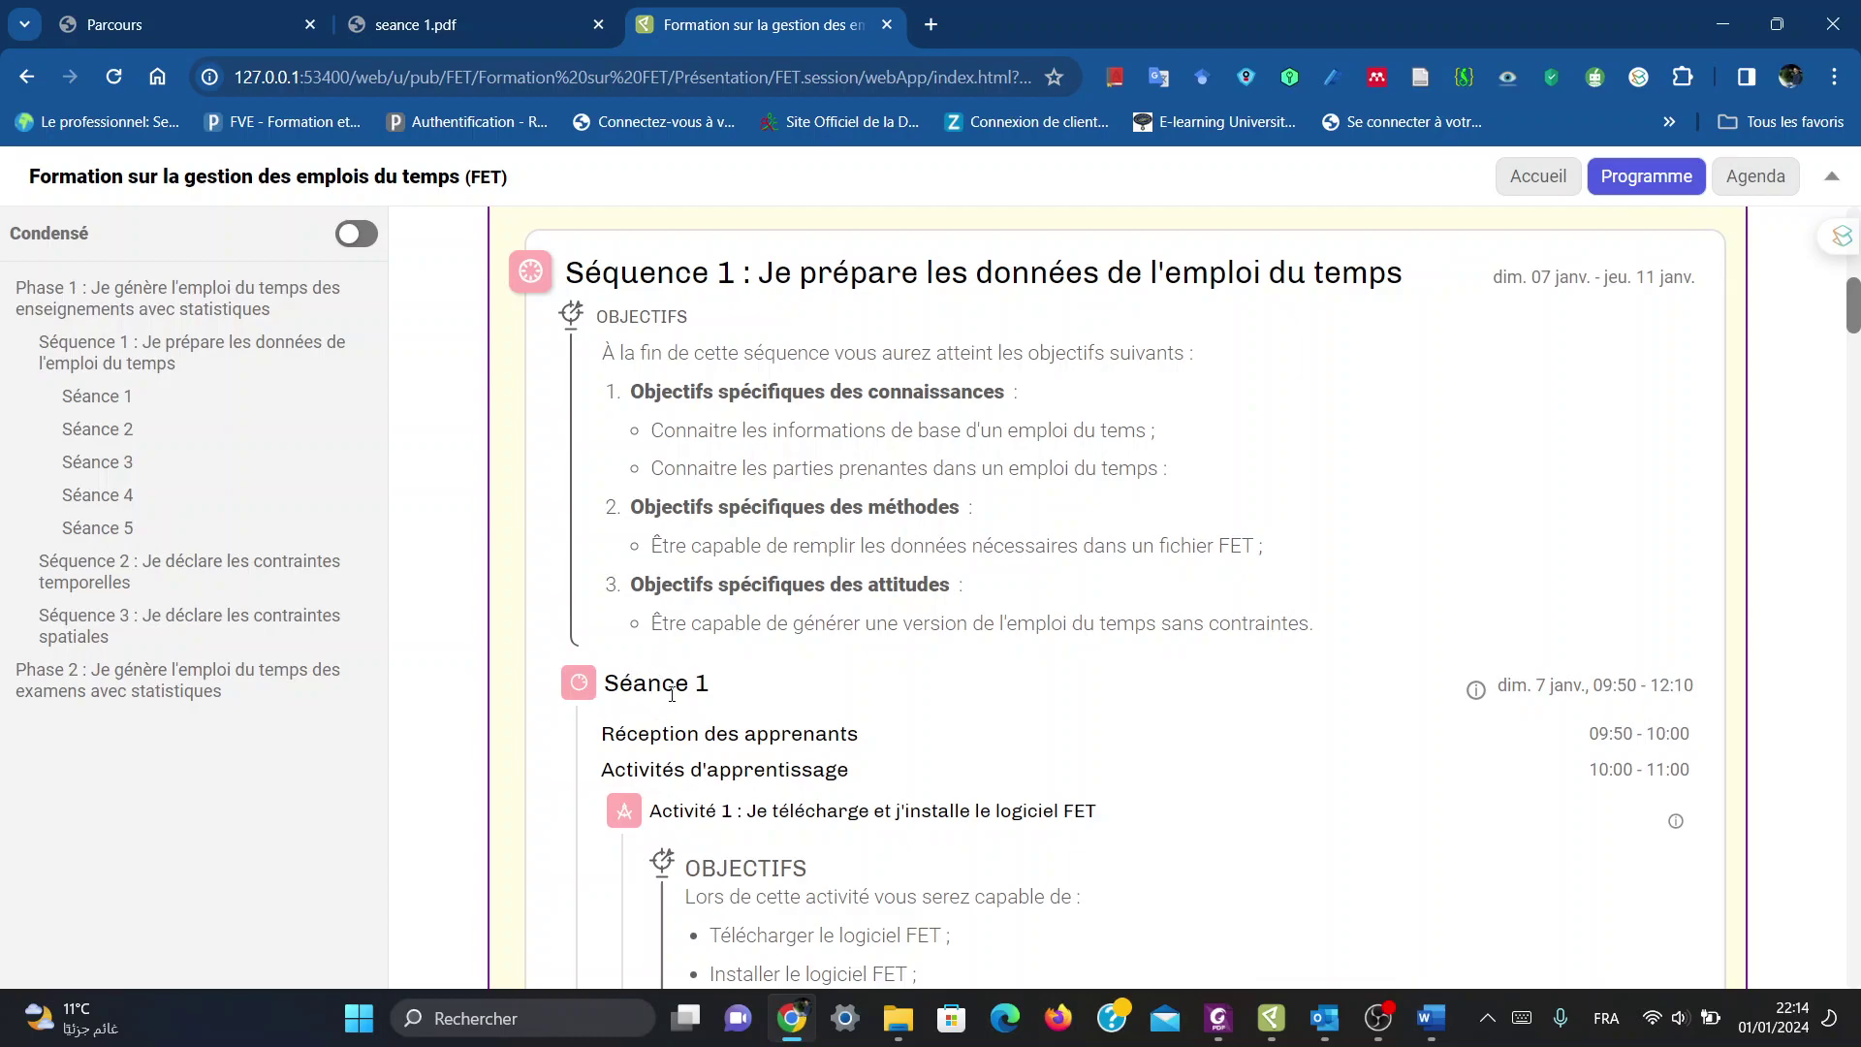
scroll(752, 465, down, 2)
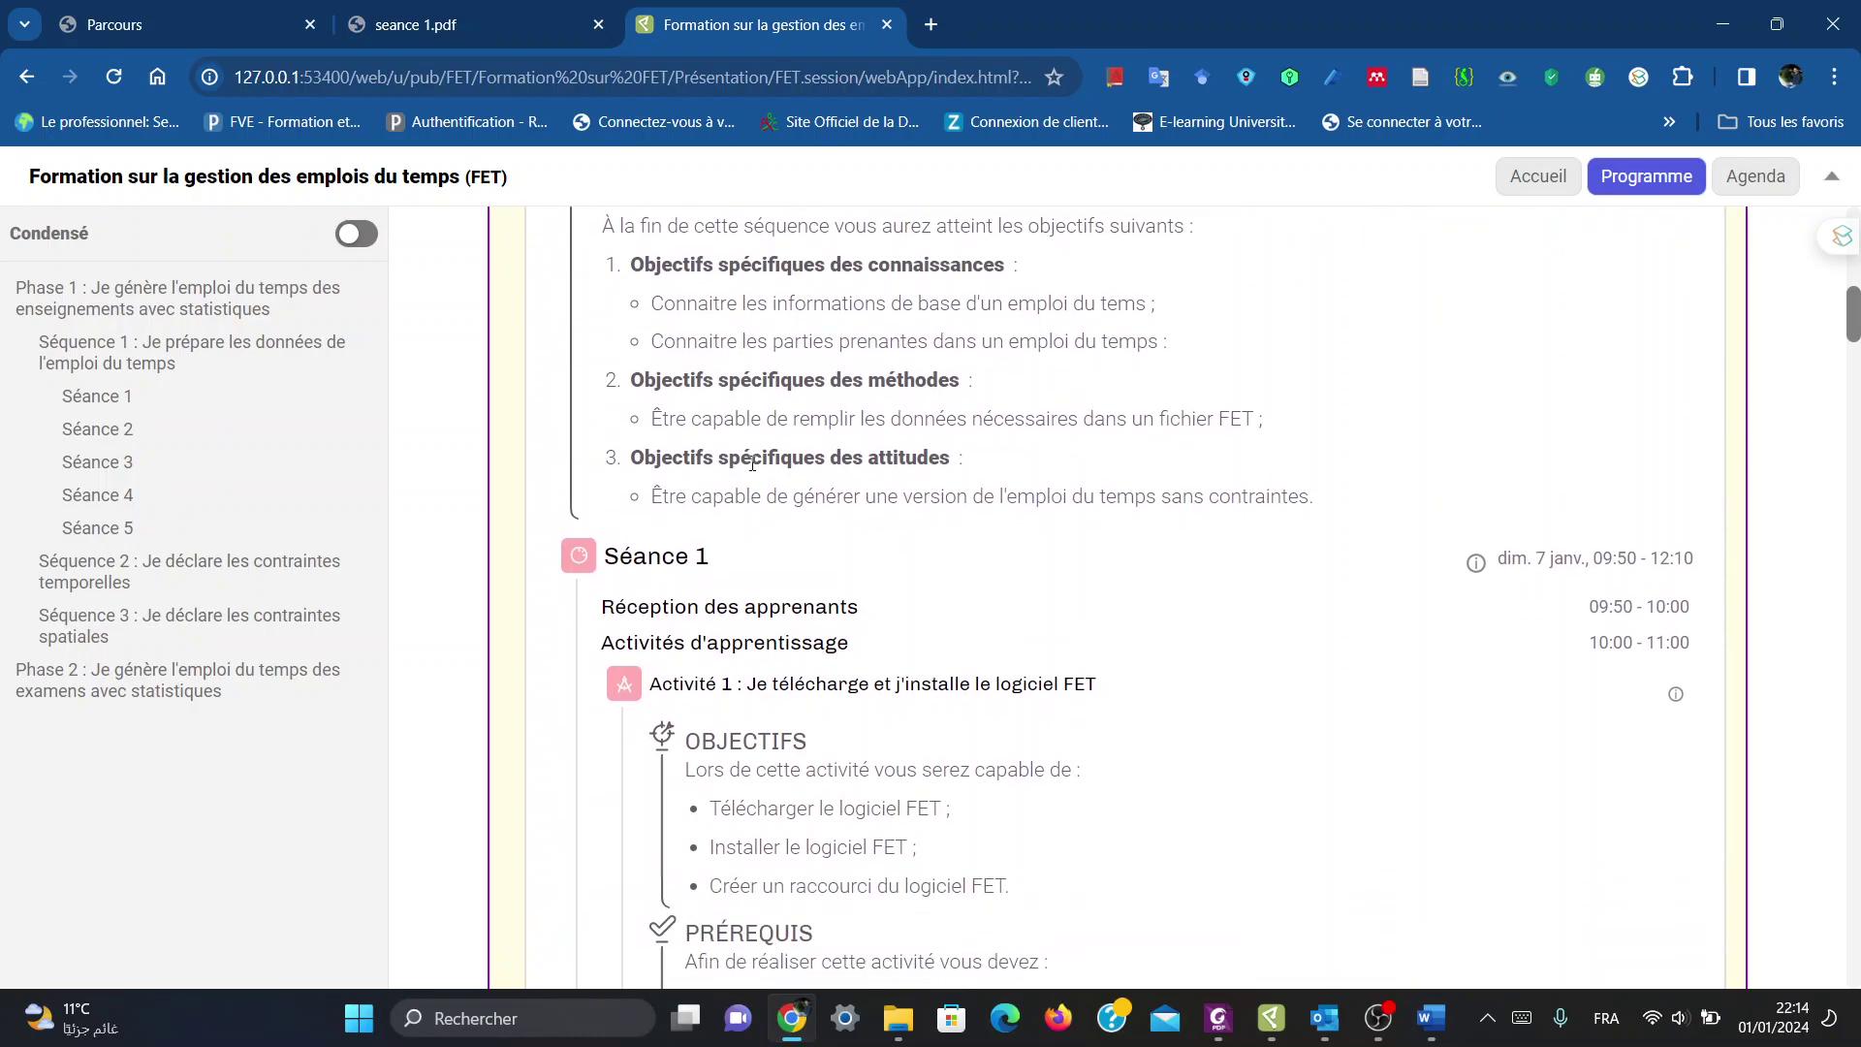
scroll(753, 464, down, 1)
scroll(754, 469, down, 2)
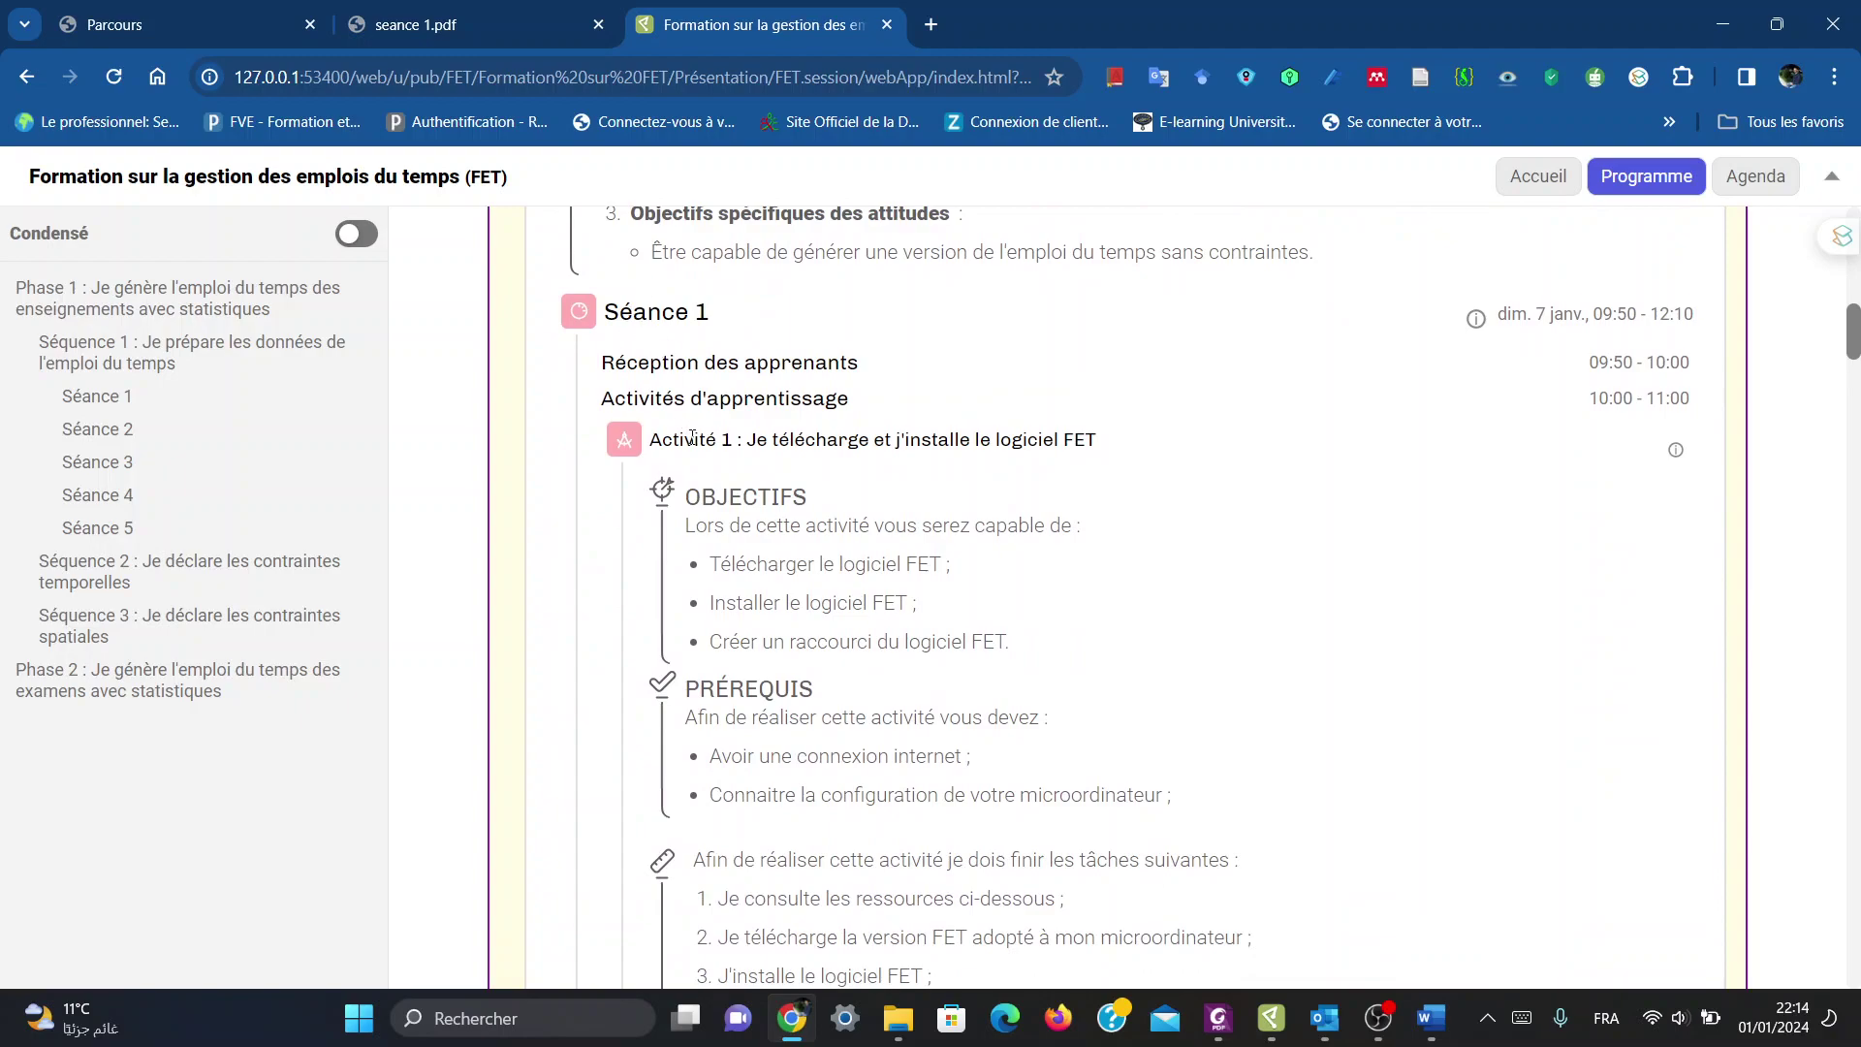
scroll(708, 436, down, 1)
scroll(726, 403, down, 2)
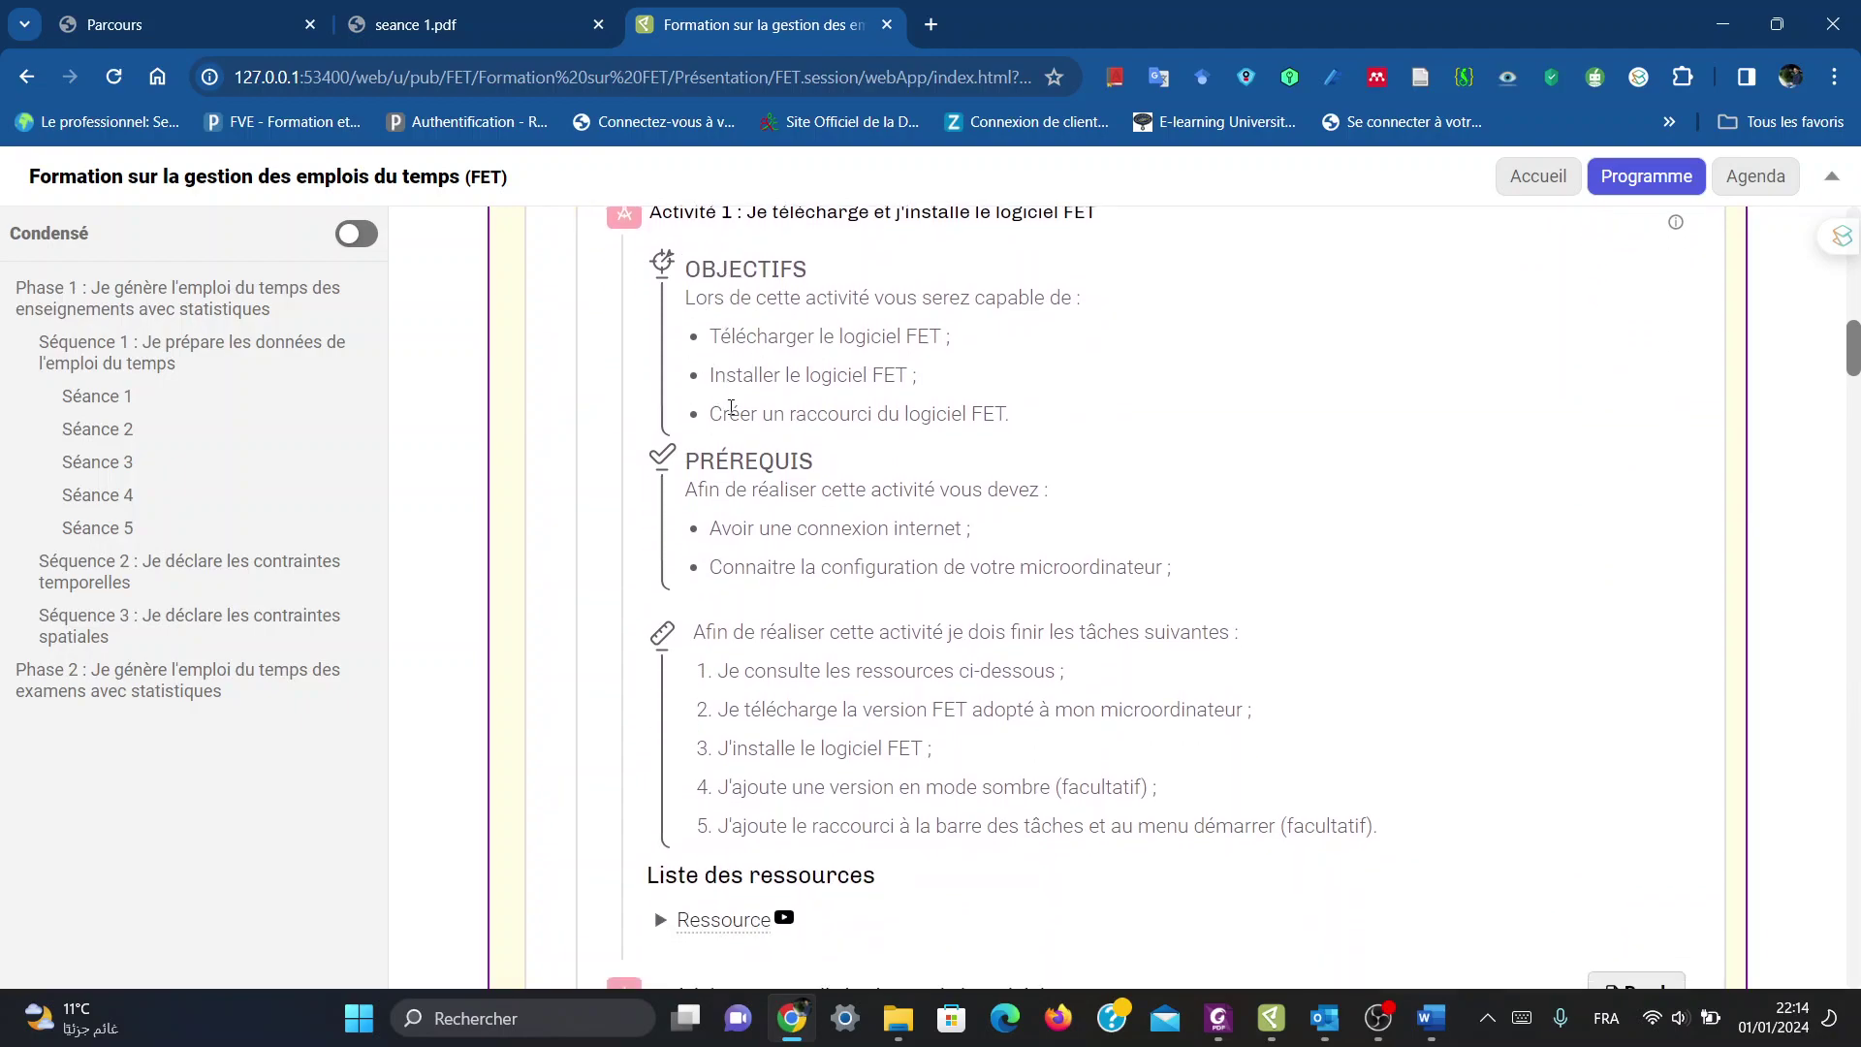
scroll(795, 534, down, 2)
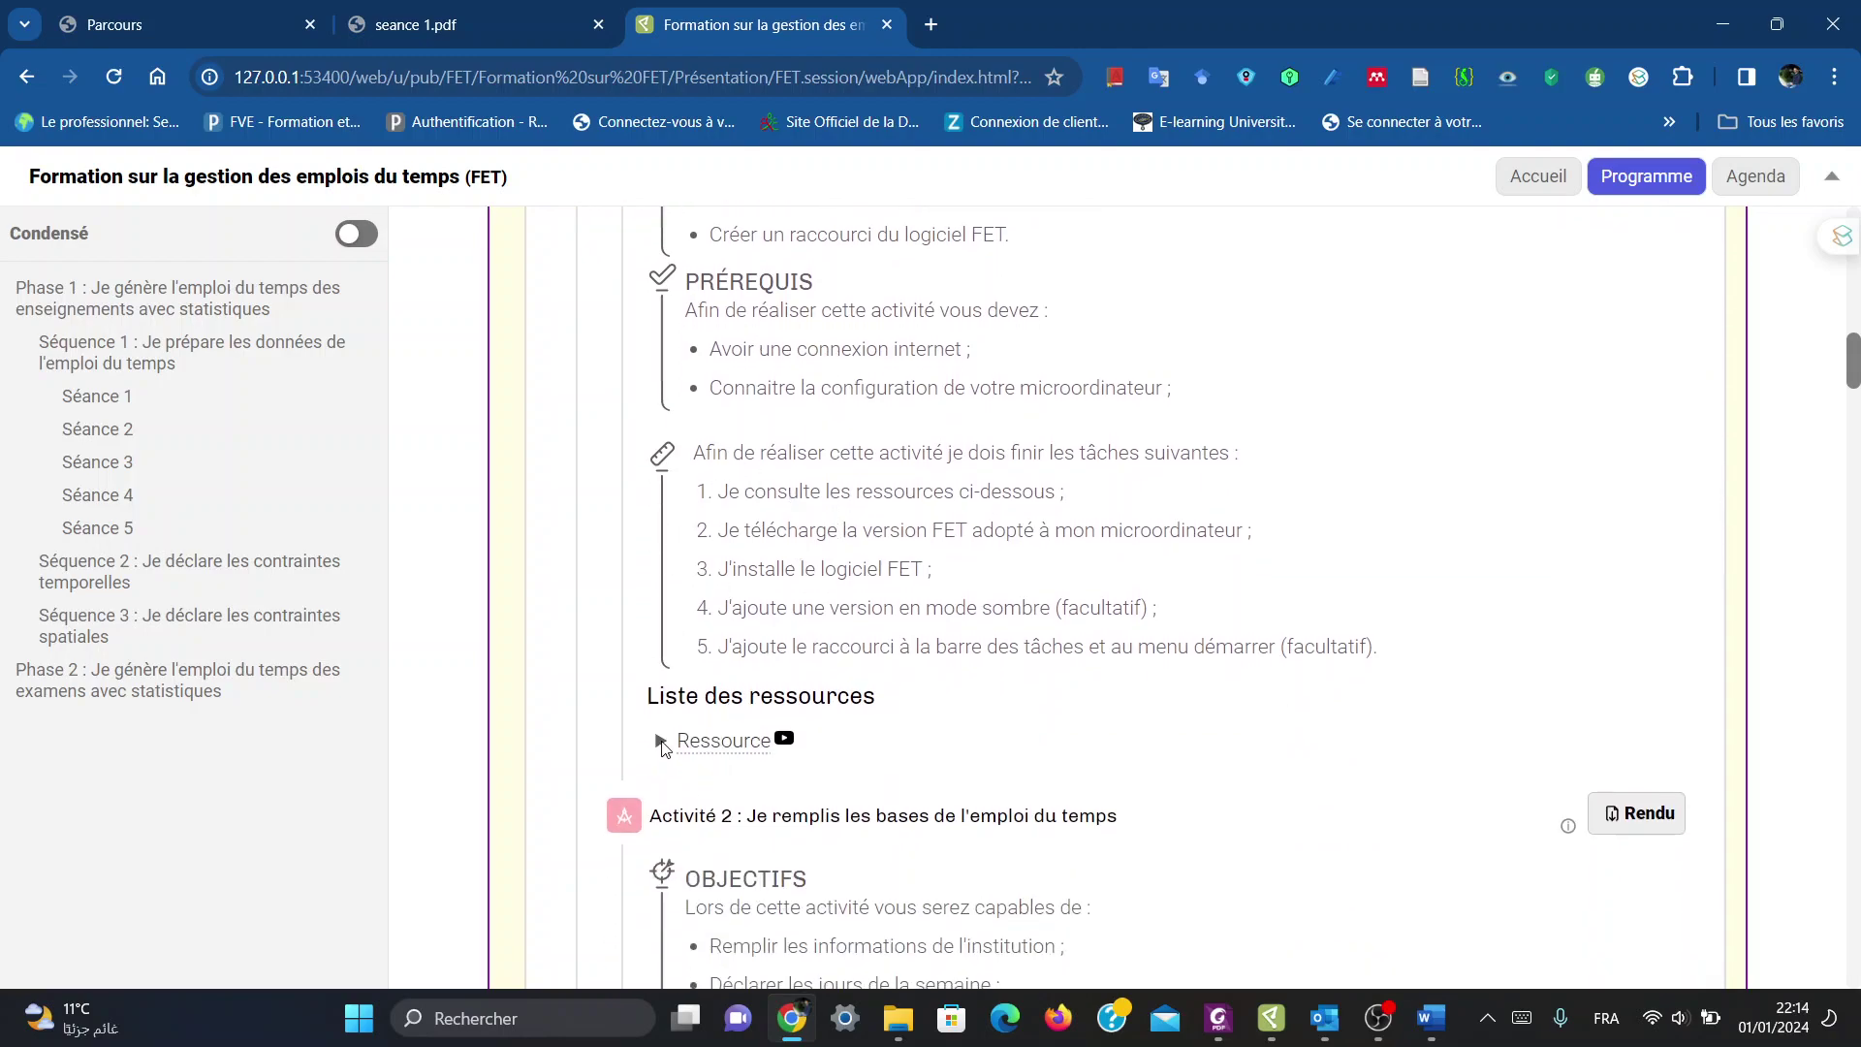
click(722, 742)
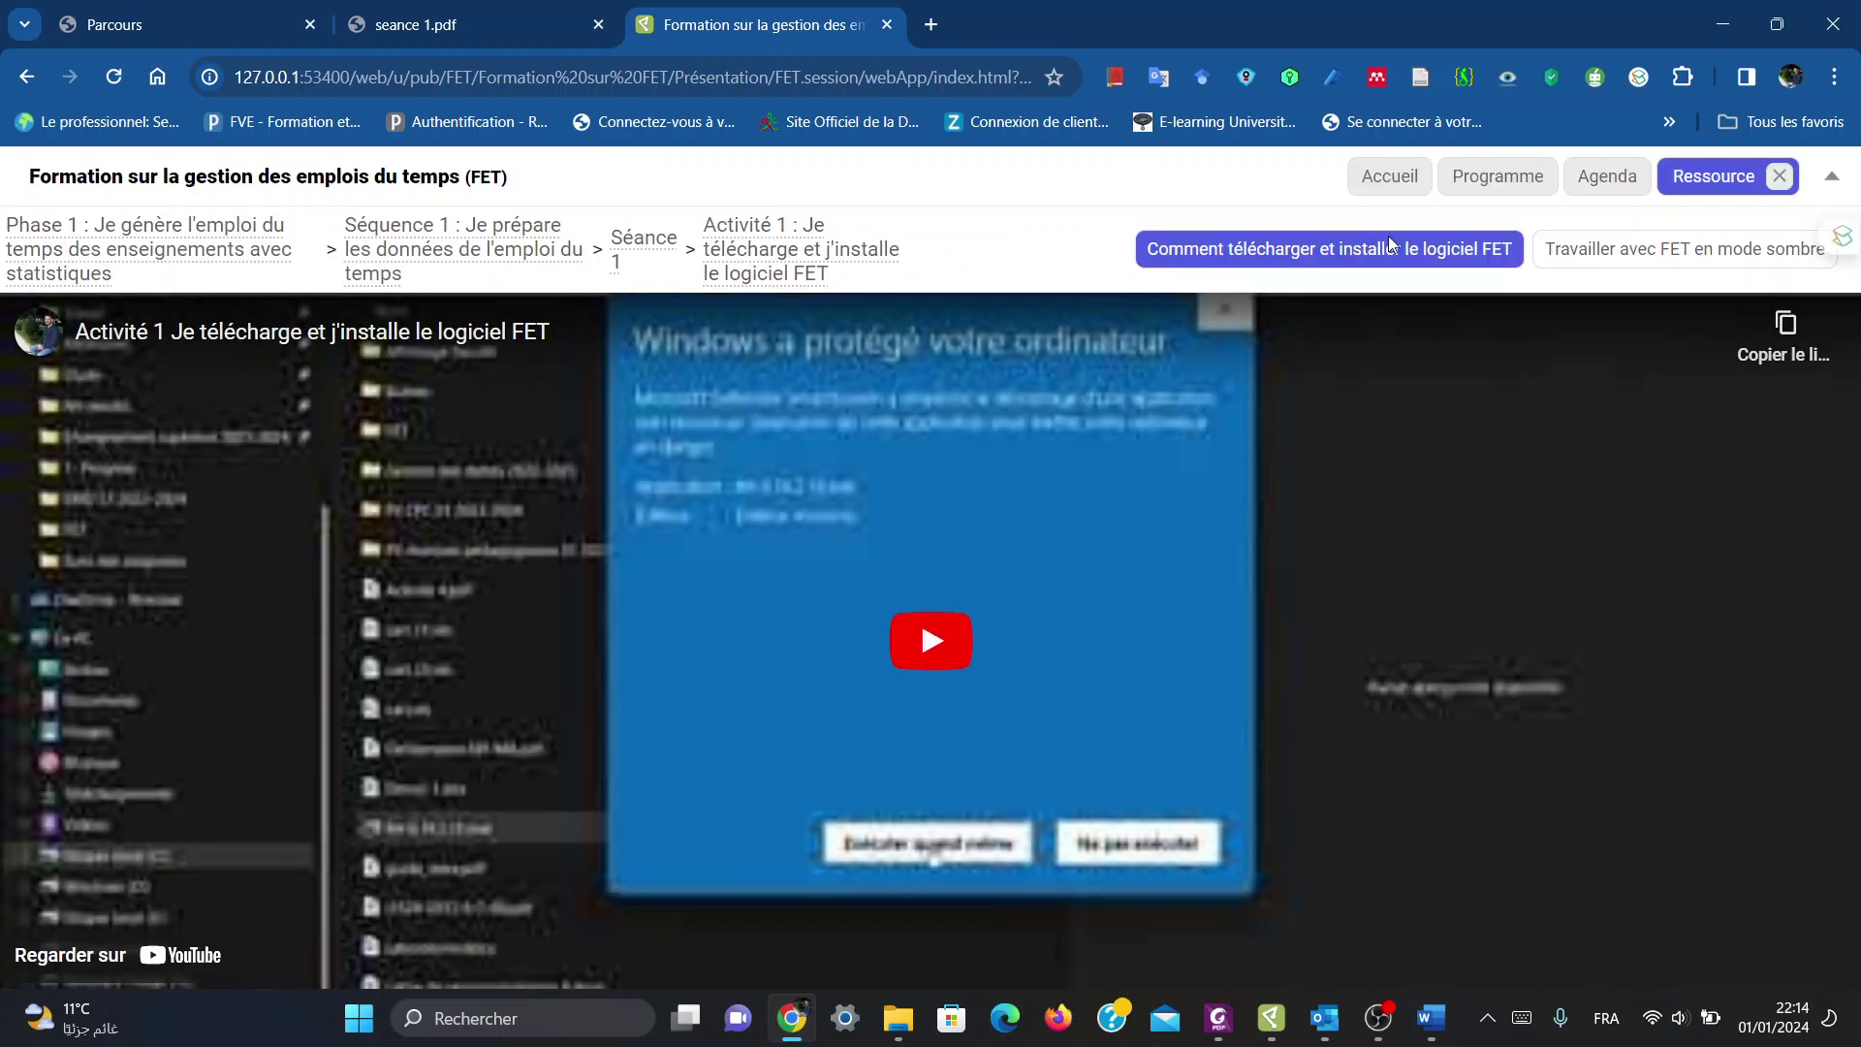
click(1636, 248)
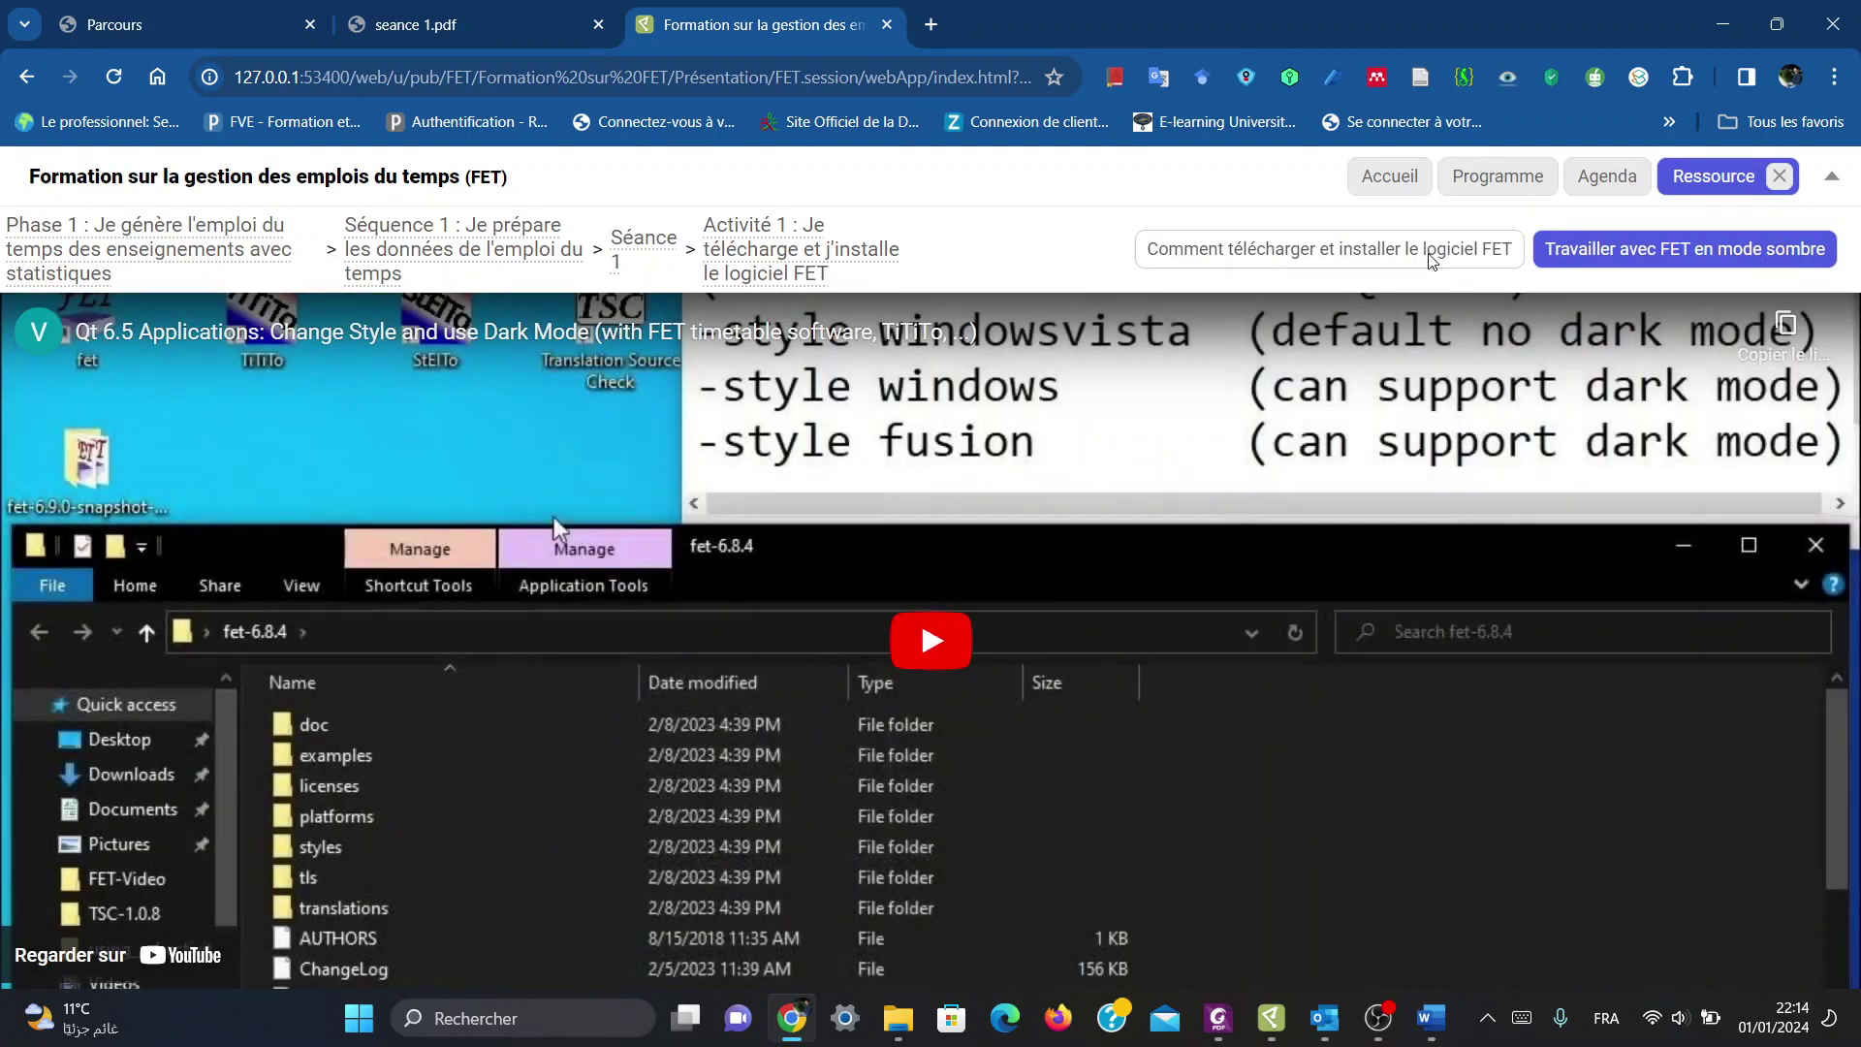
click(1430, 254)
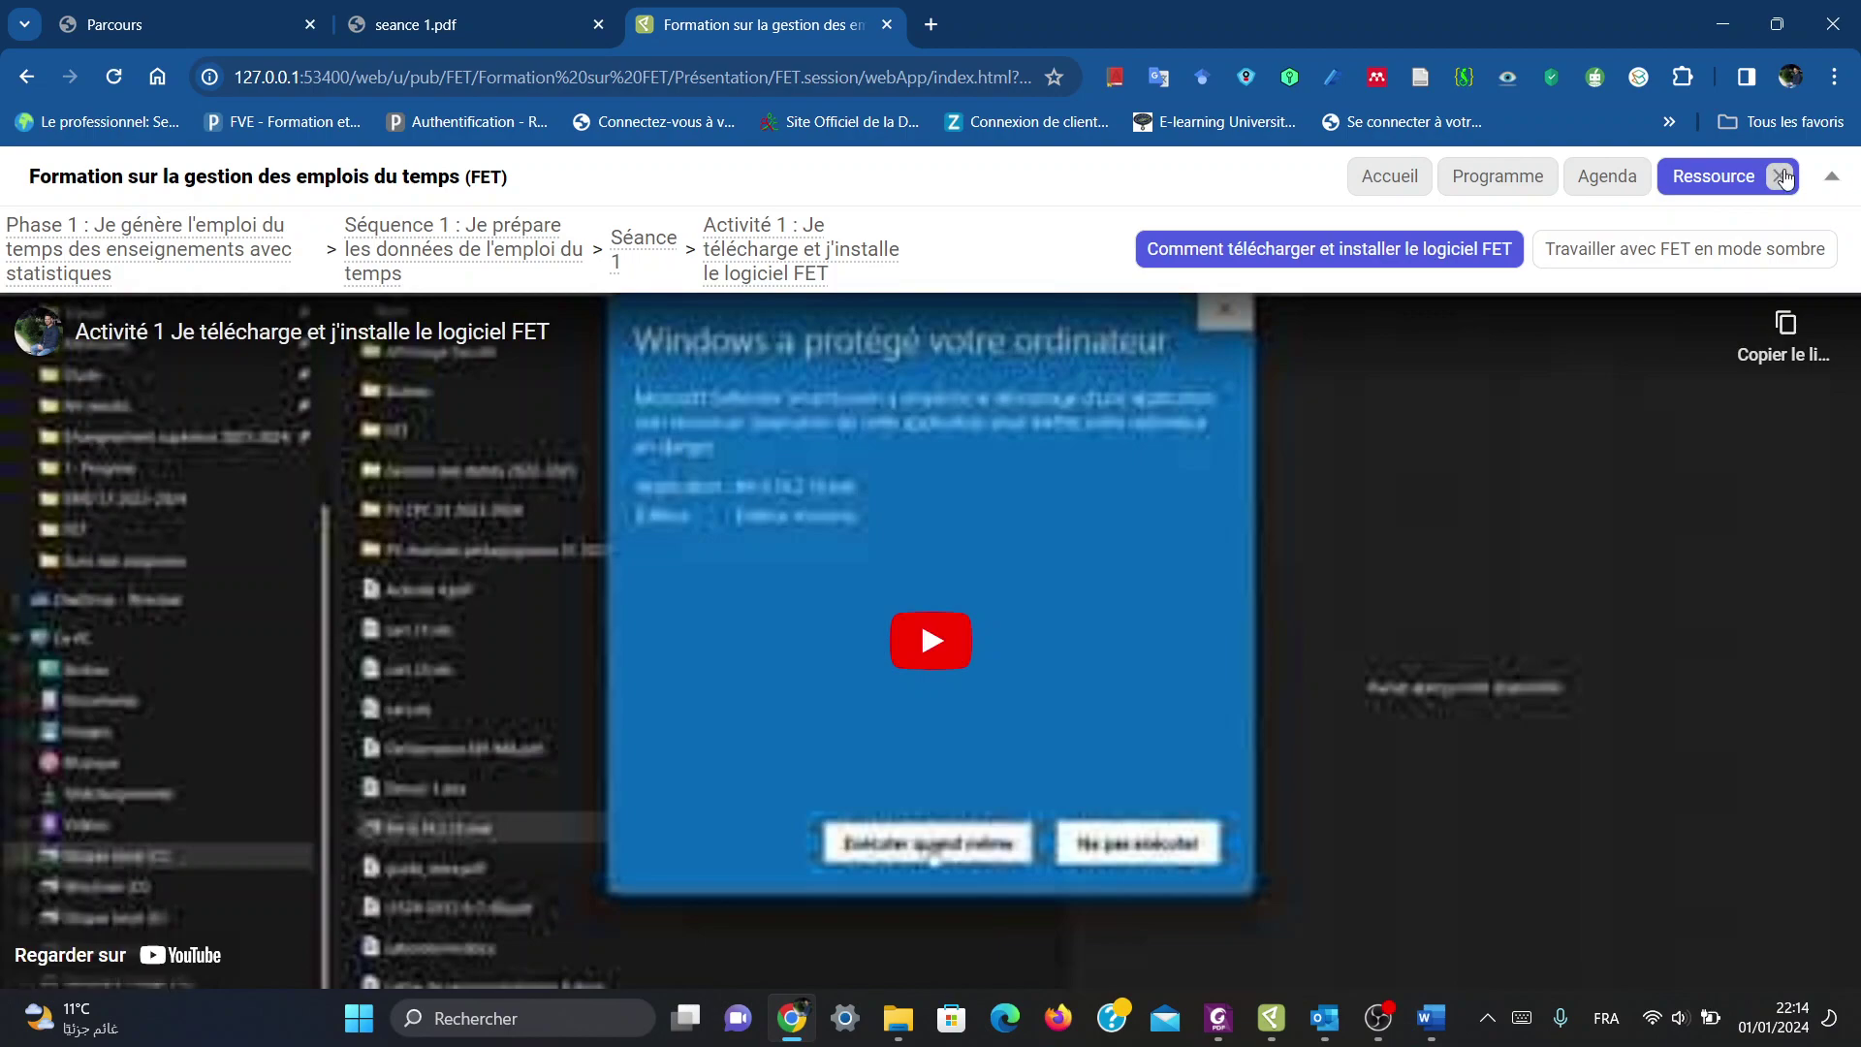
Step: Close the web app tab, regenerate the Support de présentation PDF, and open FET.pdf
click(887, 27)
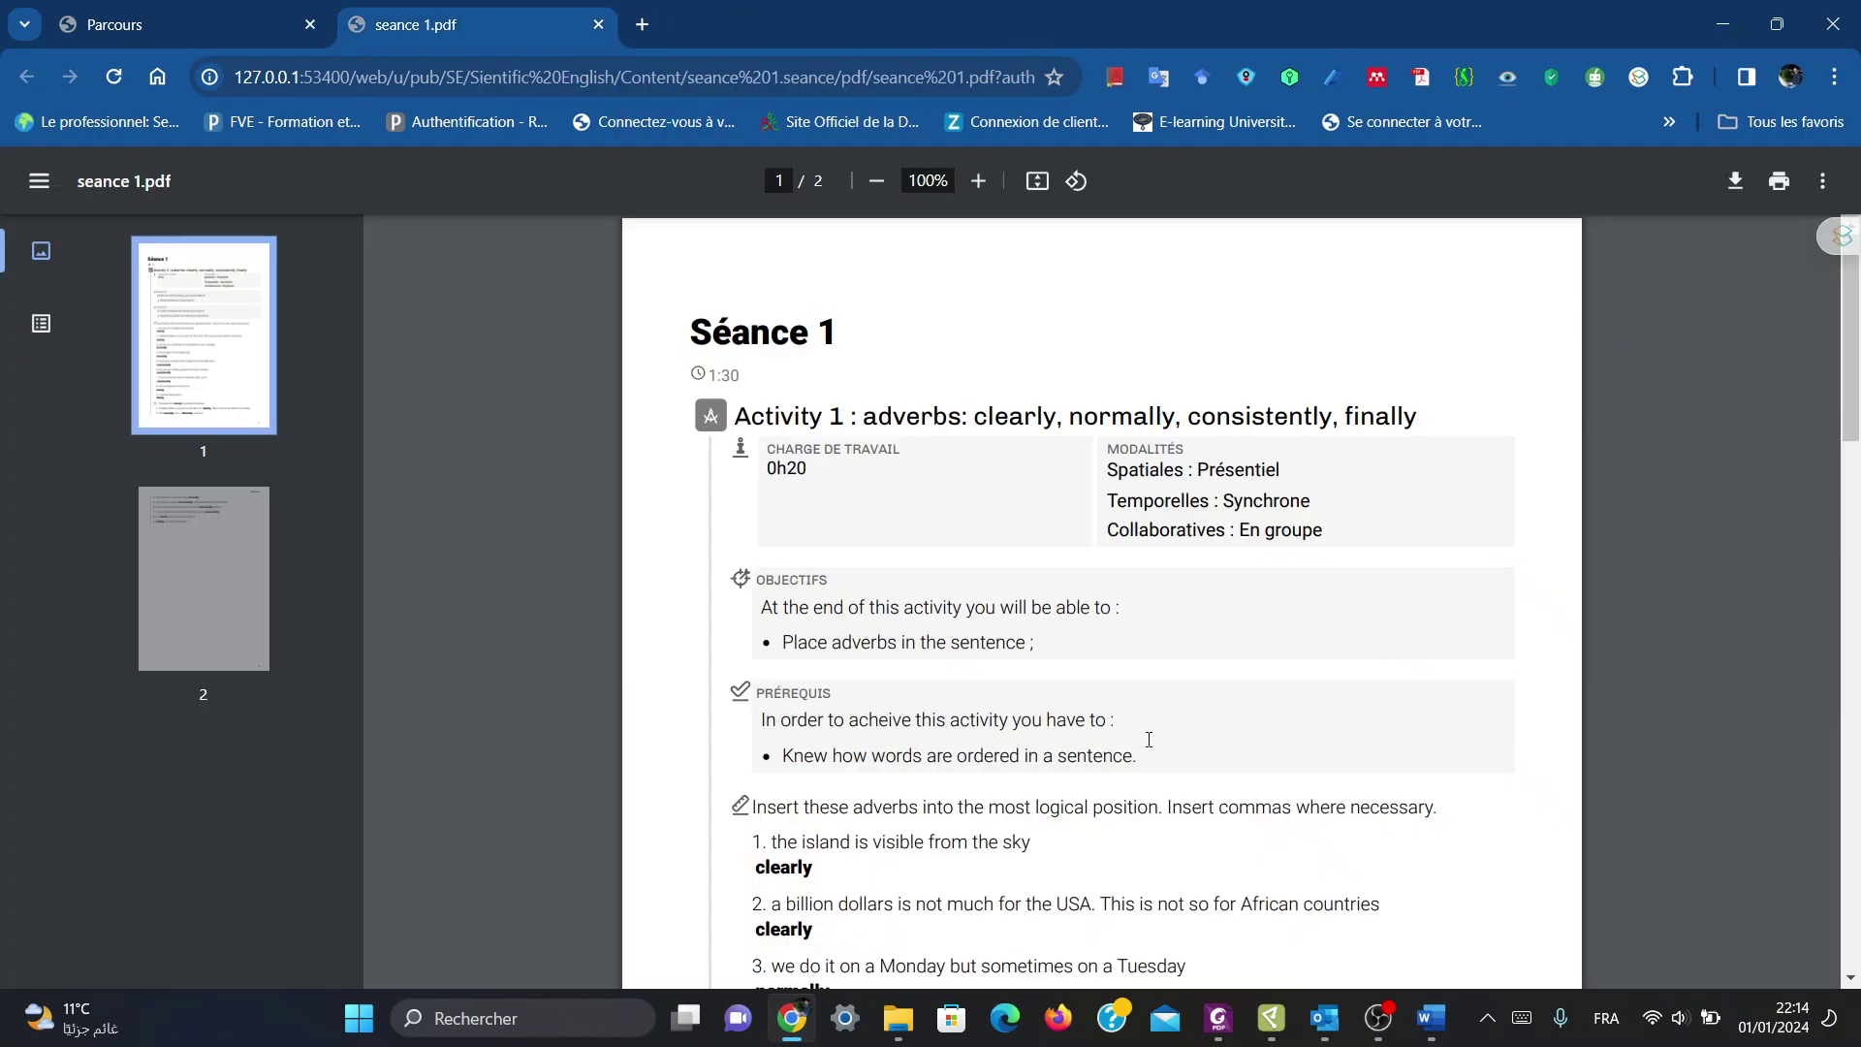
click(1271, 1017)
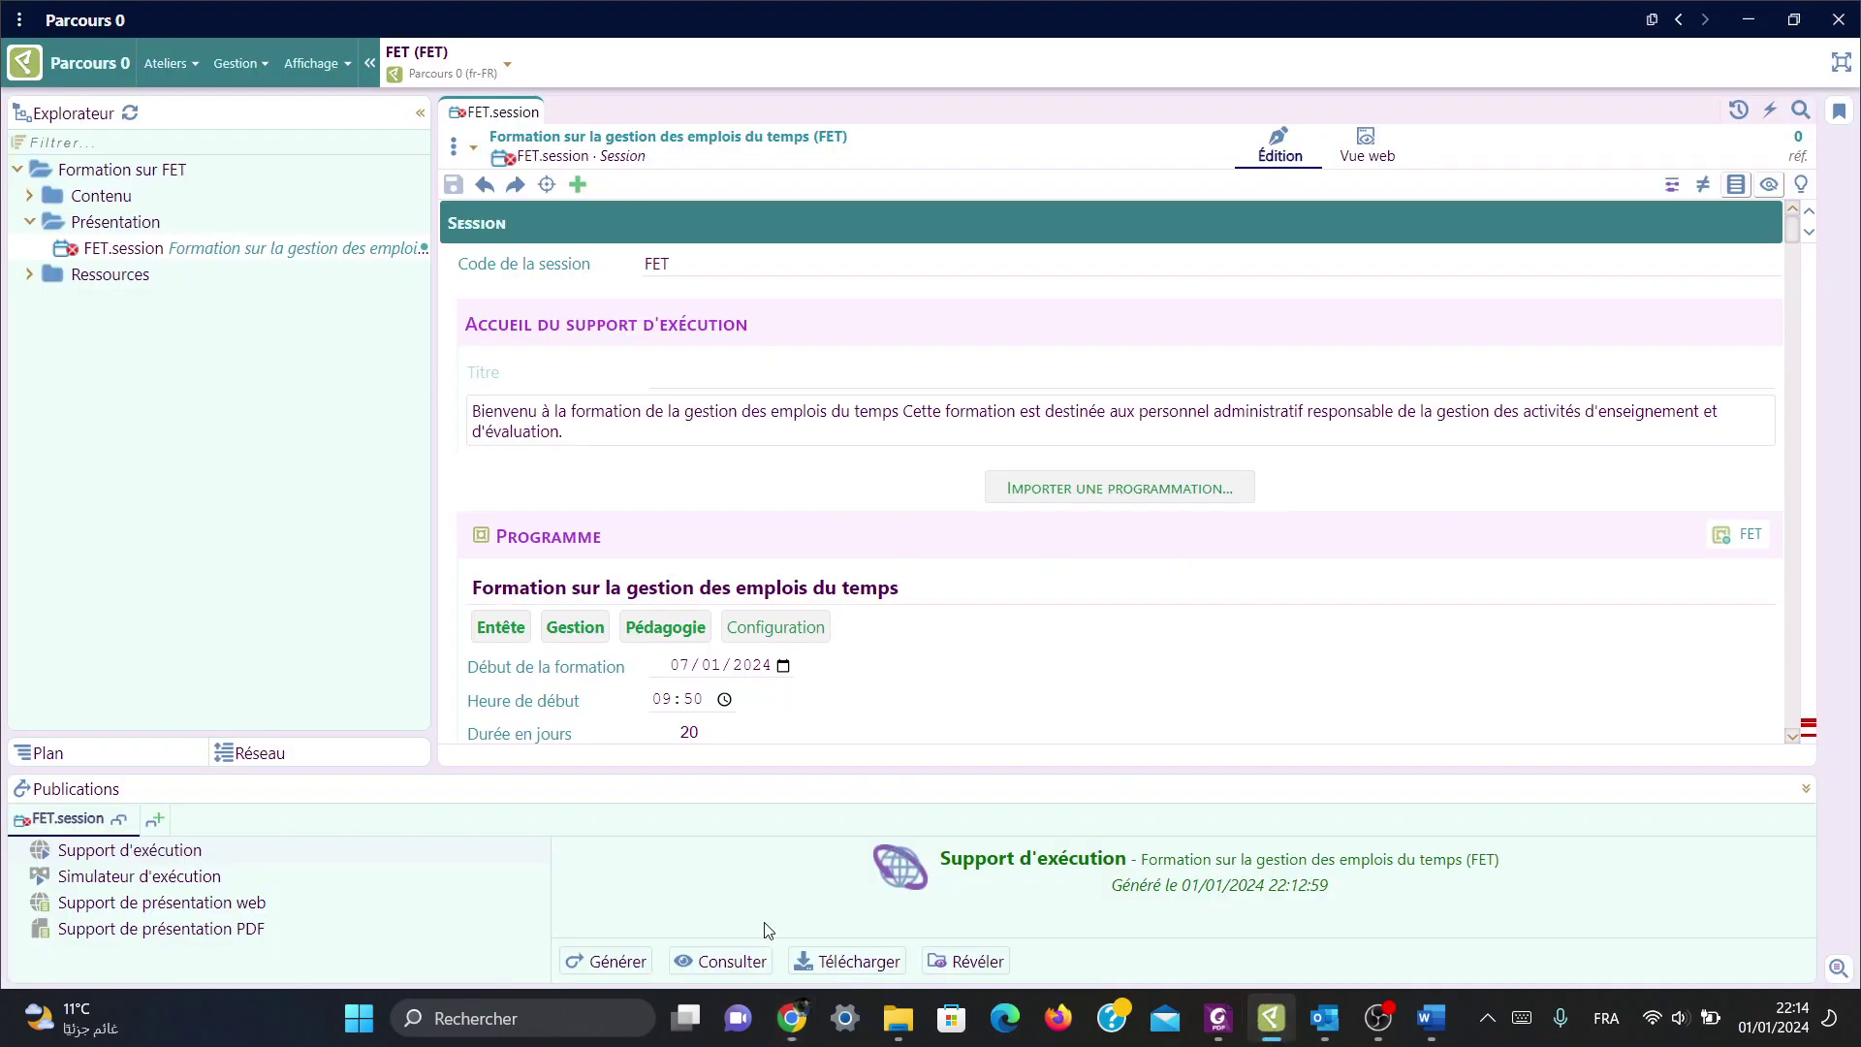
click(184, 931)
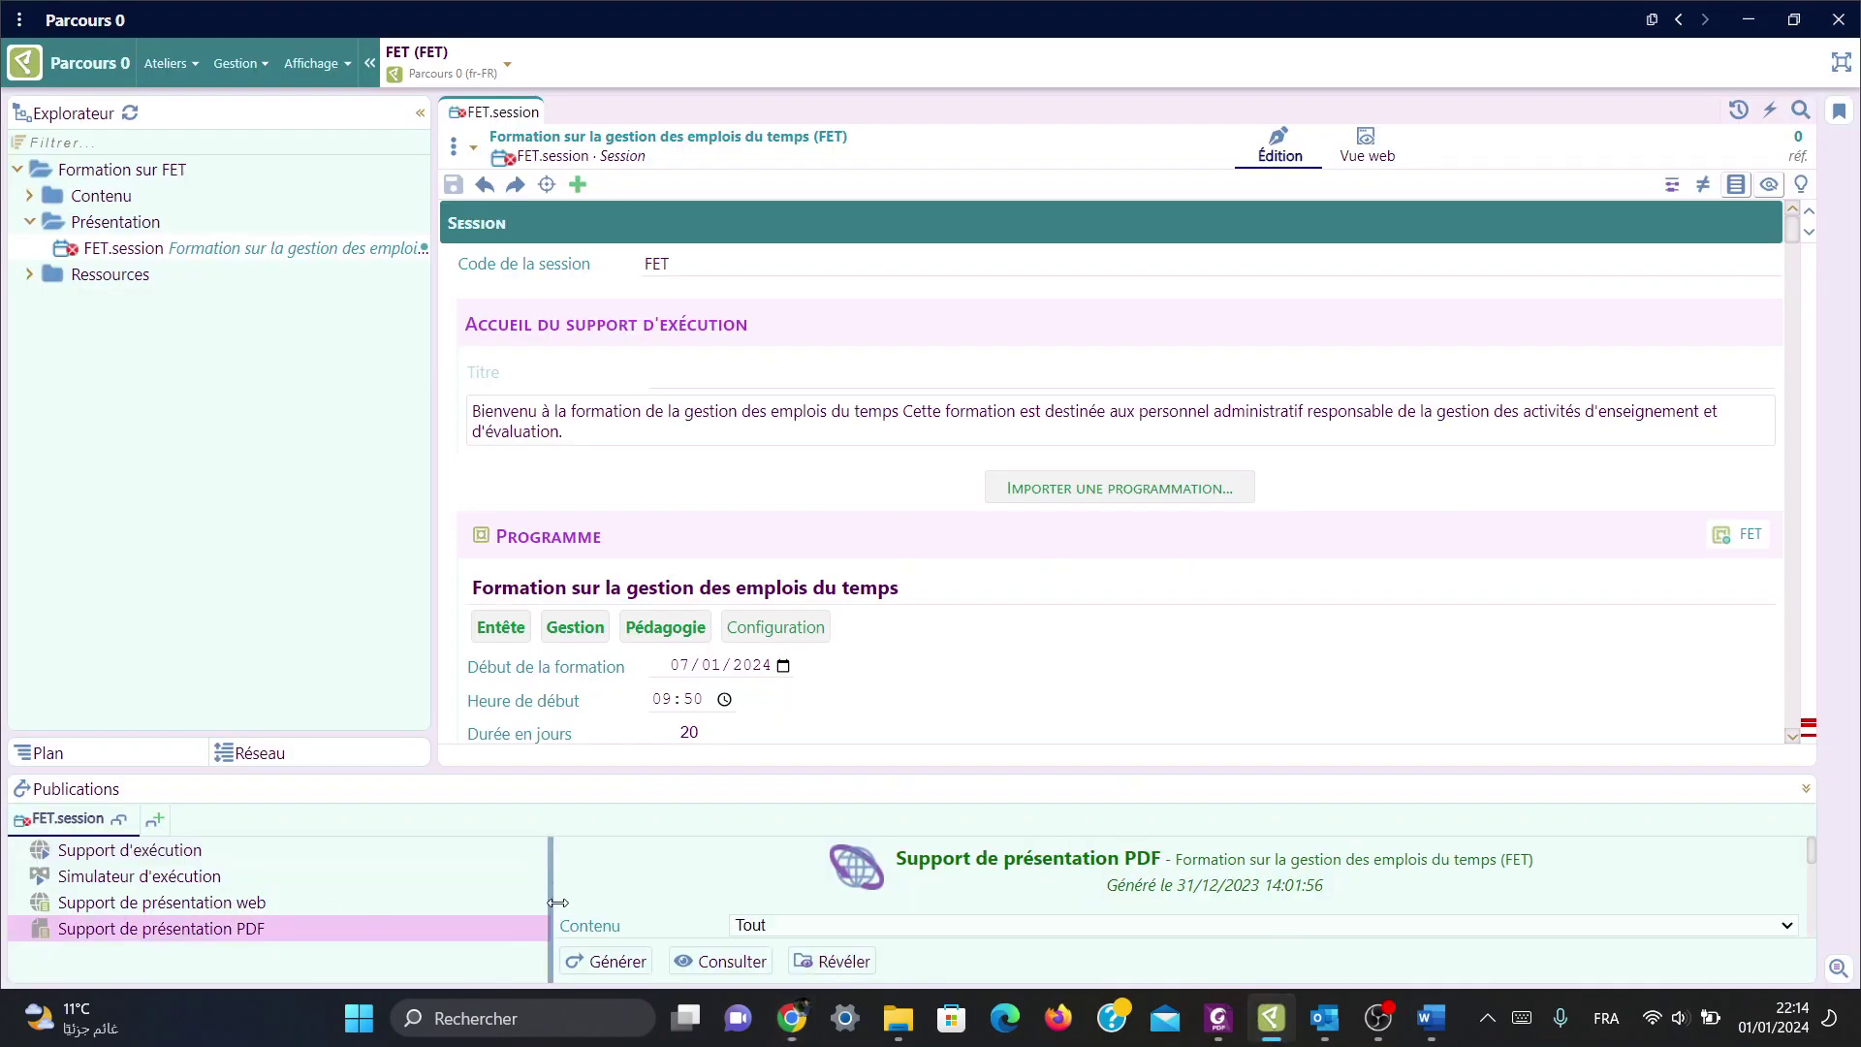
scroll(654, 907, down, 2)
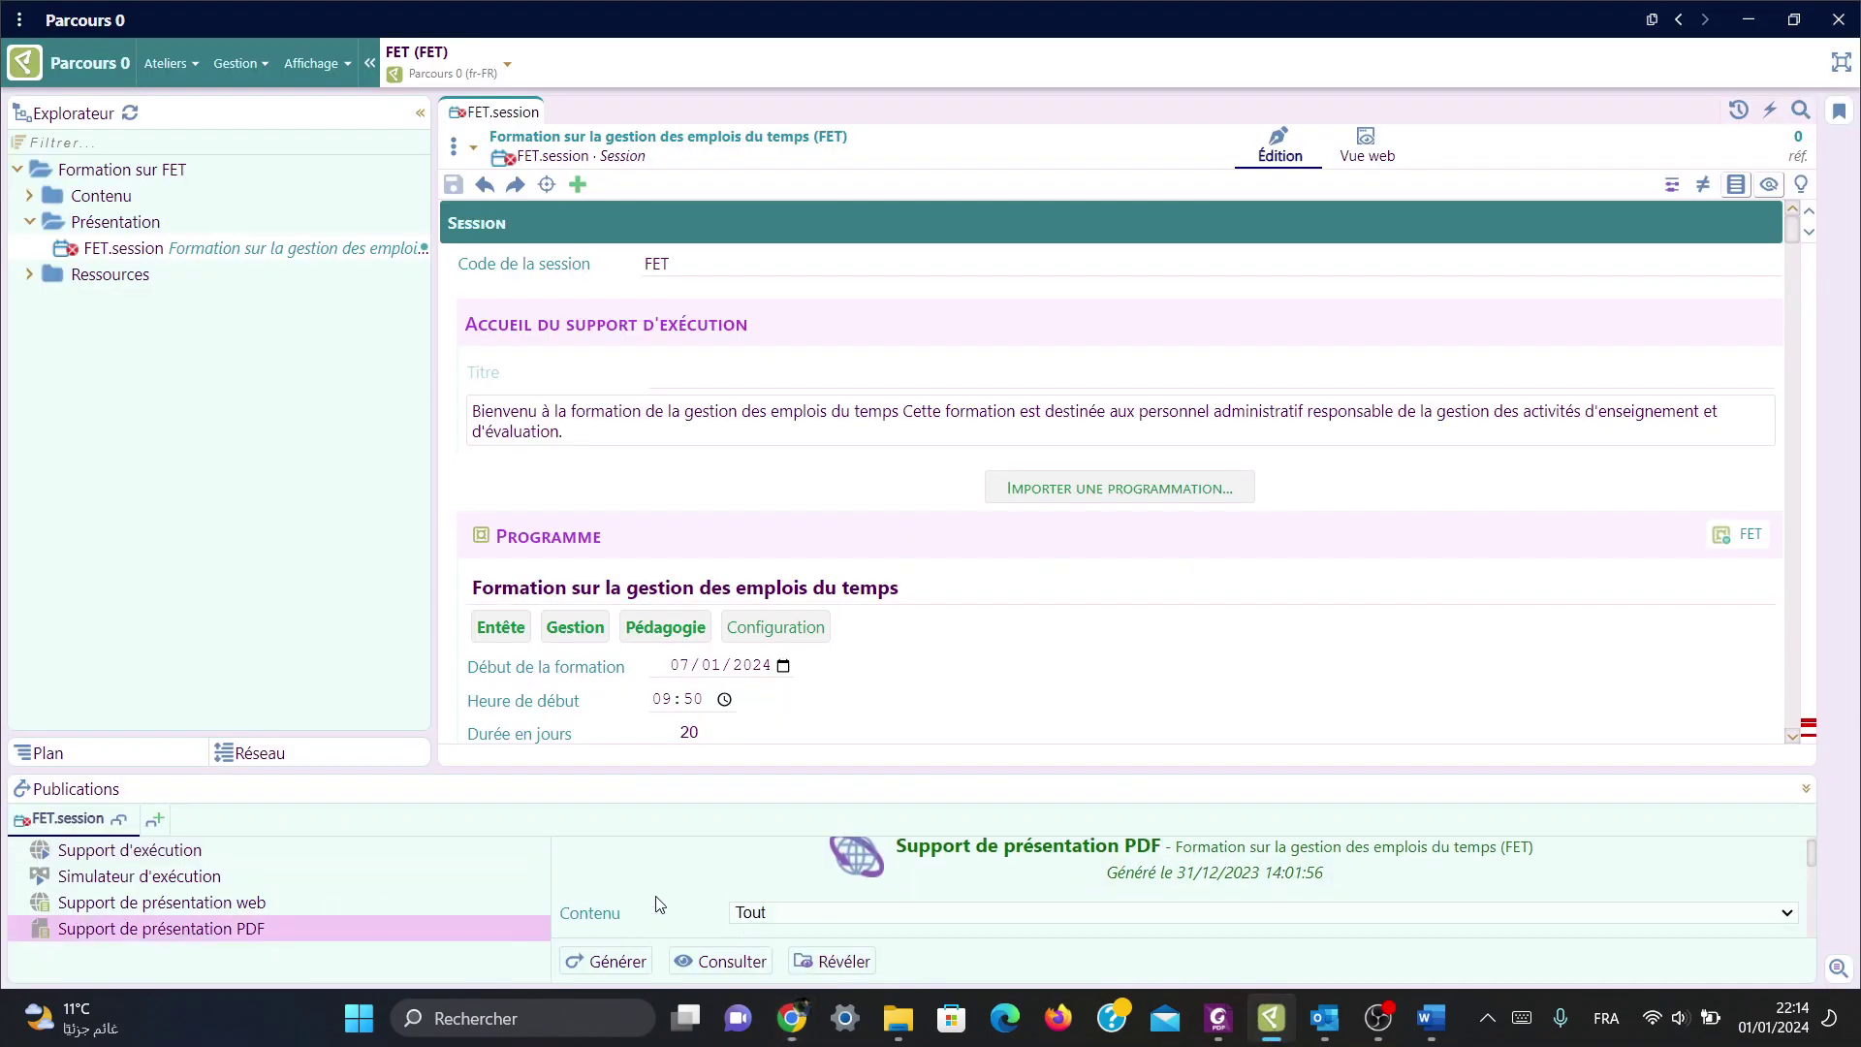
click(612, 962)
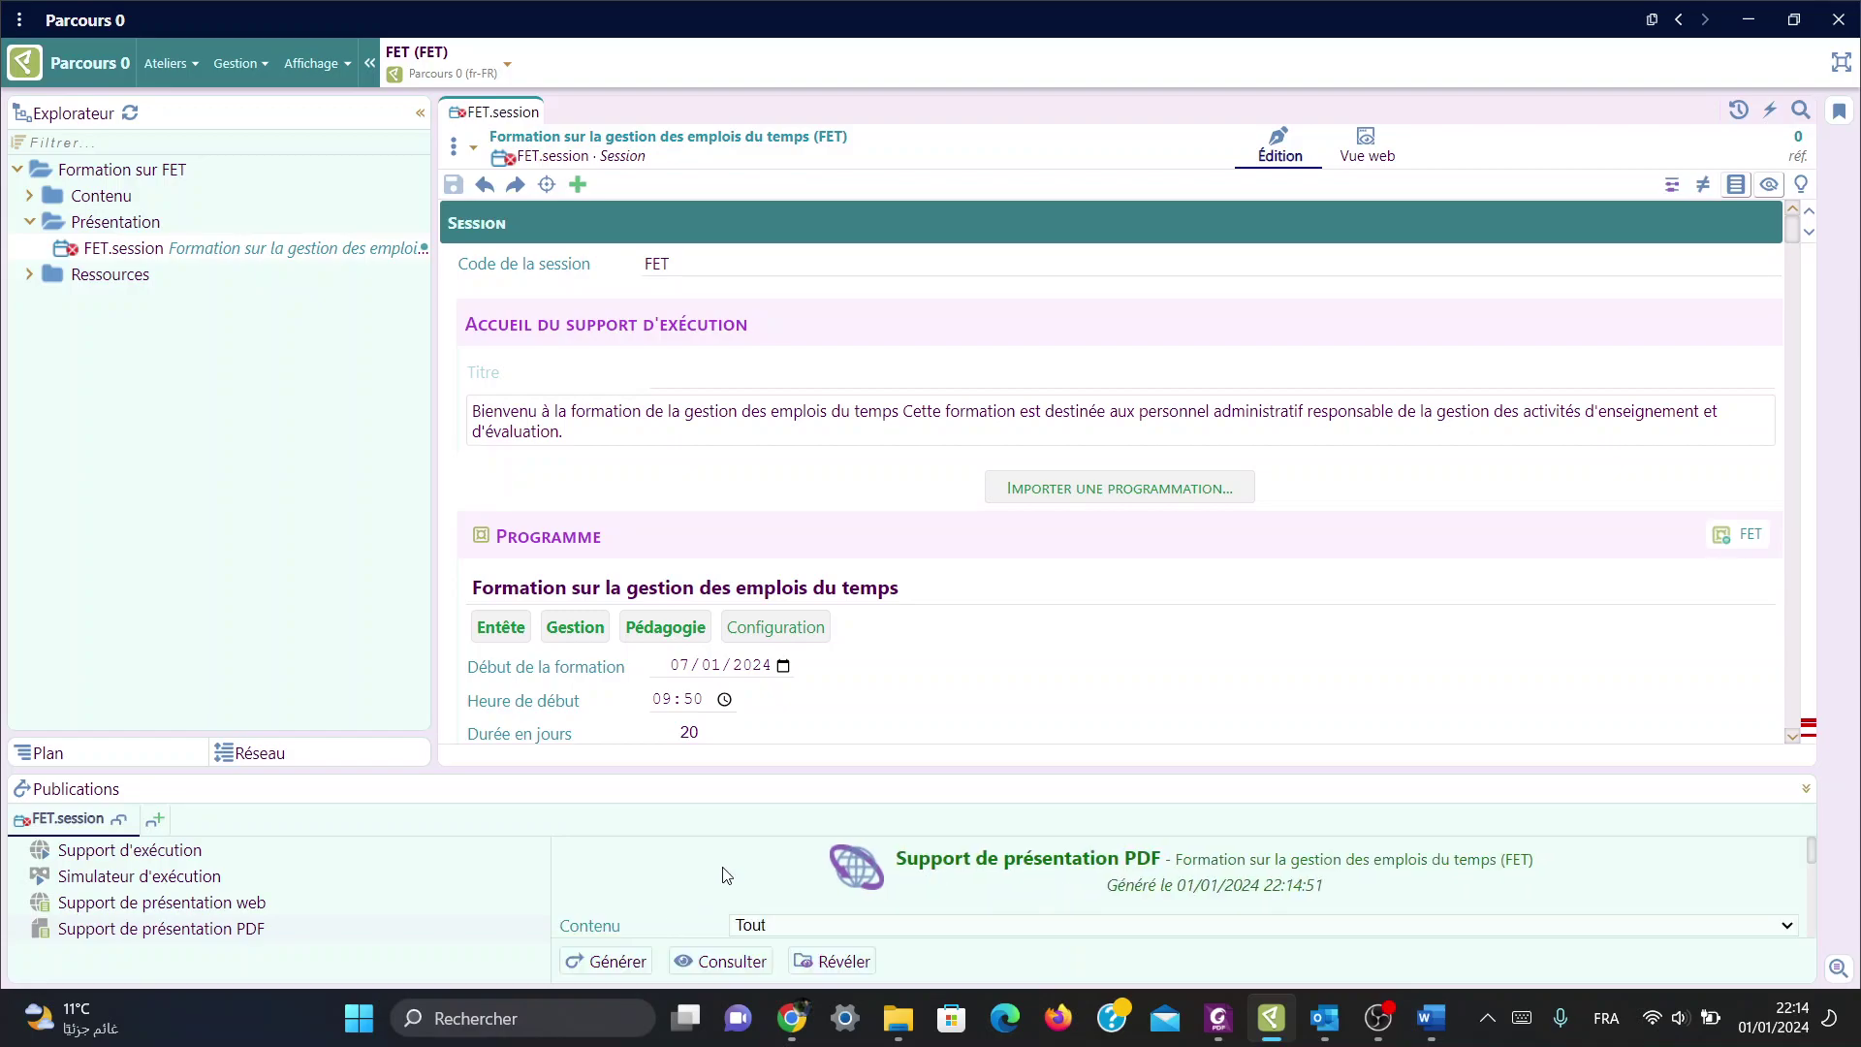
click(718, 965)
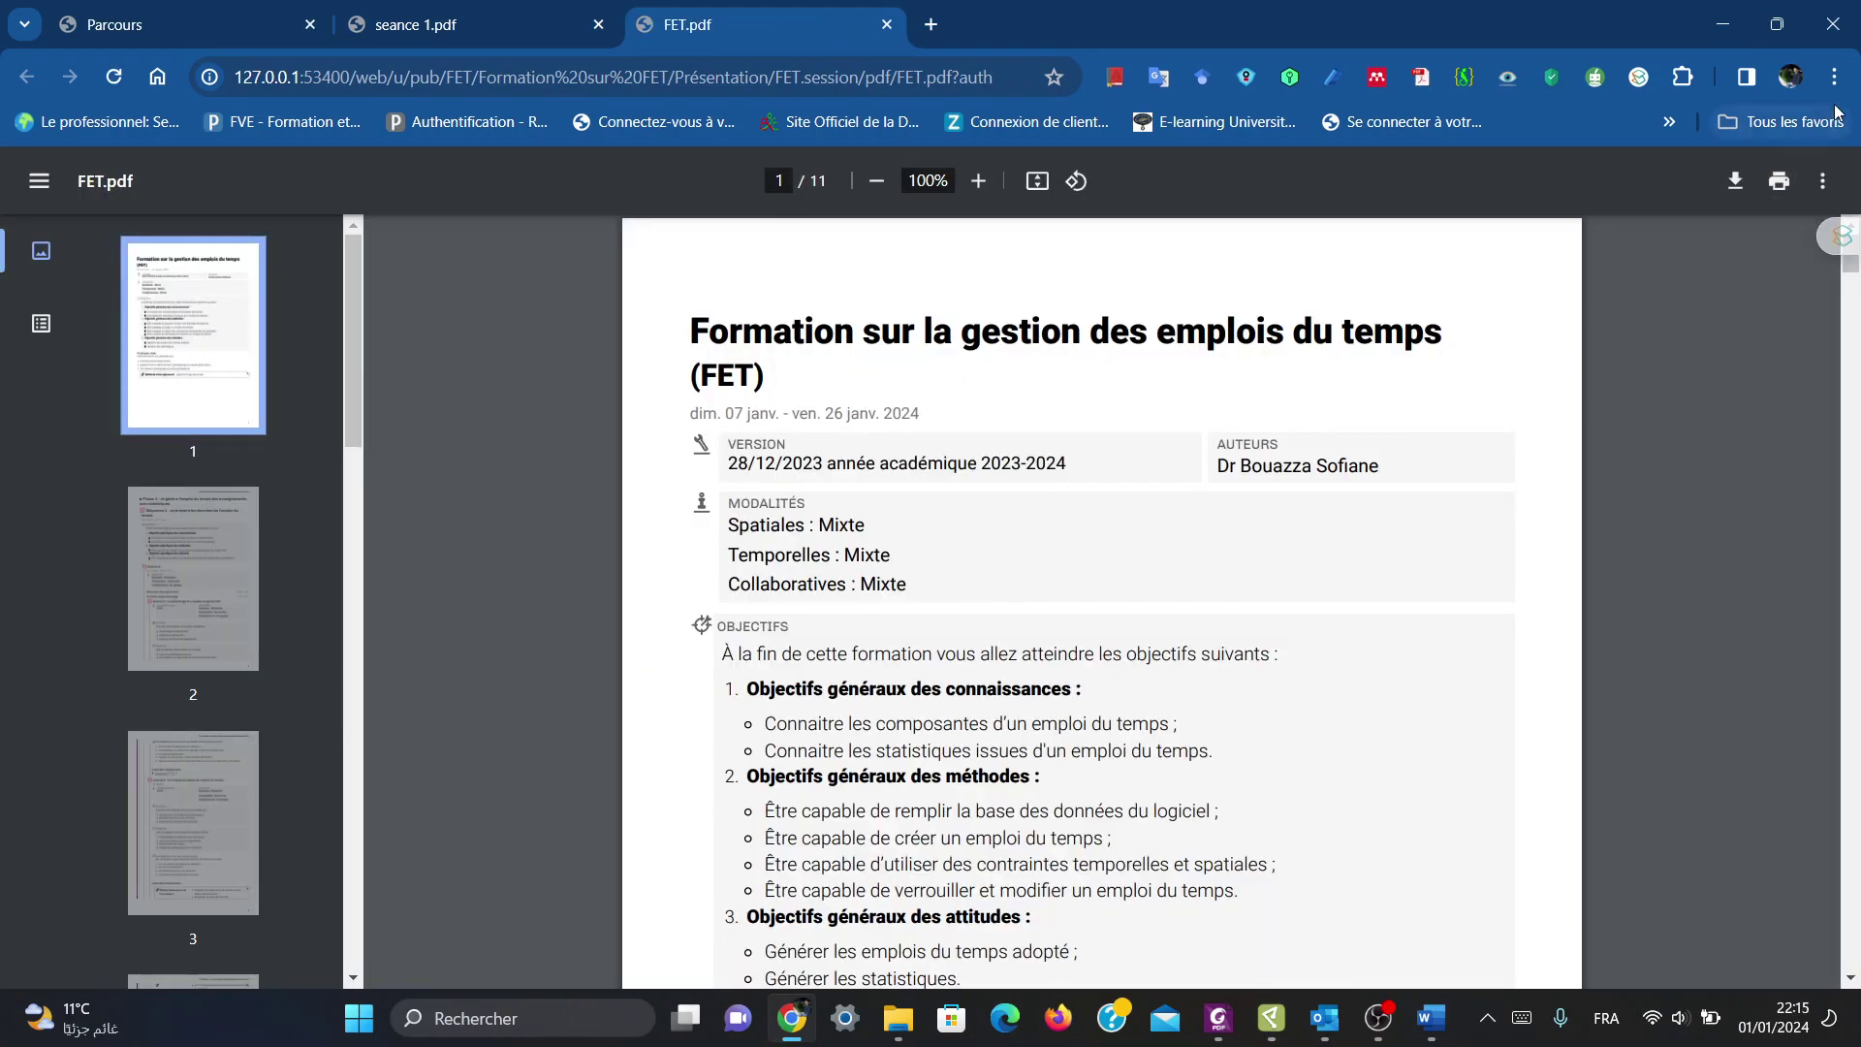
Step: Put Chrome into full-screen view to read FET.pdf
click(1822, 180)
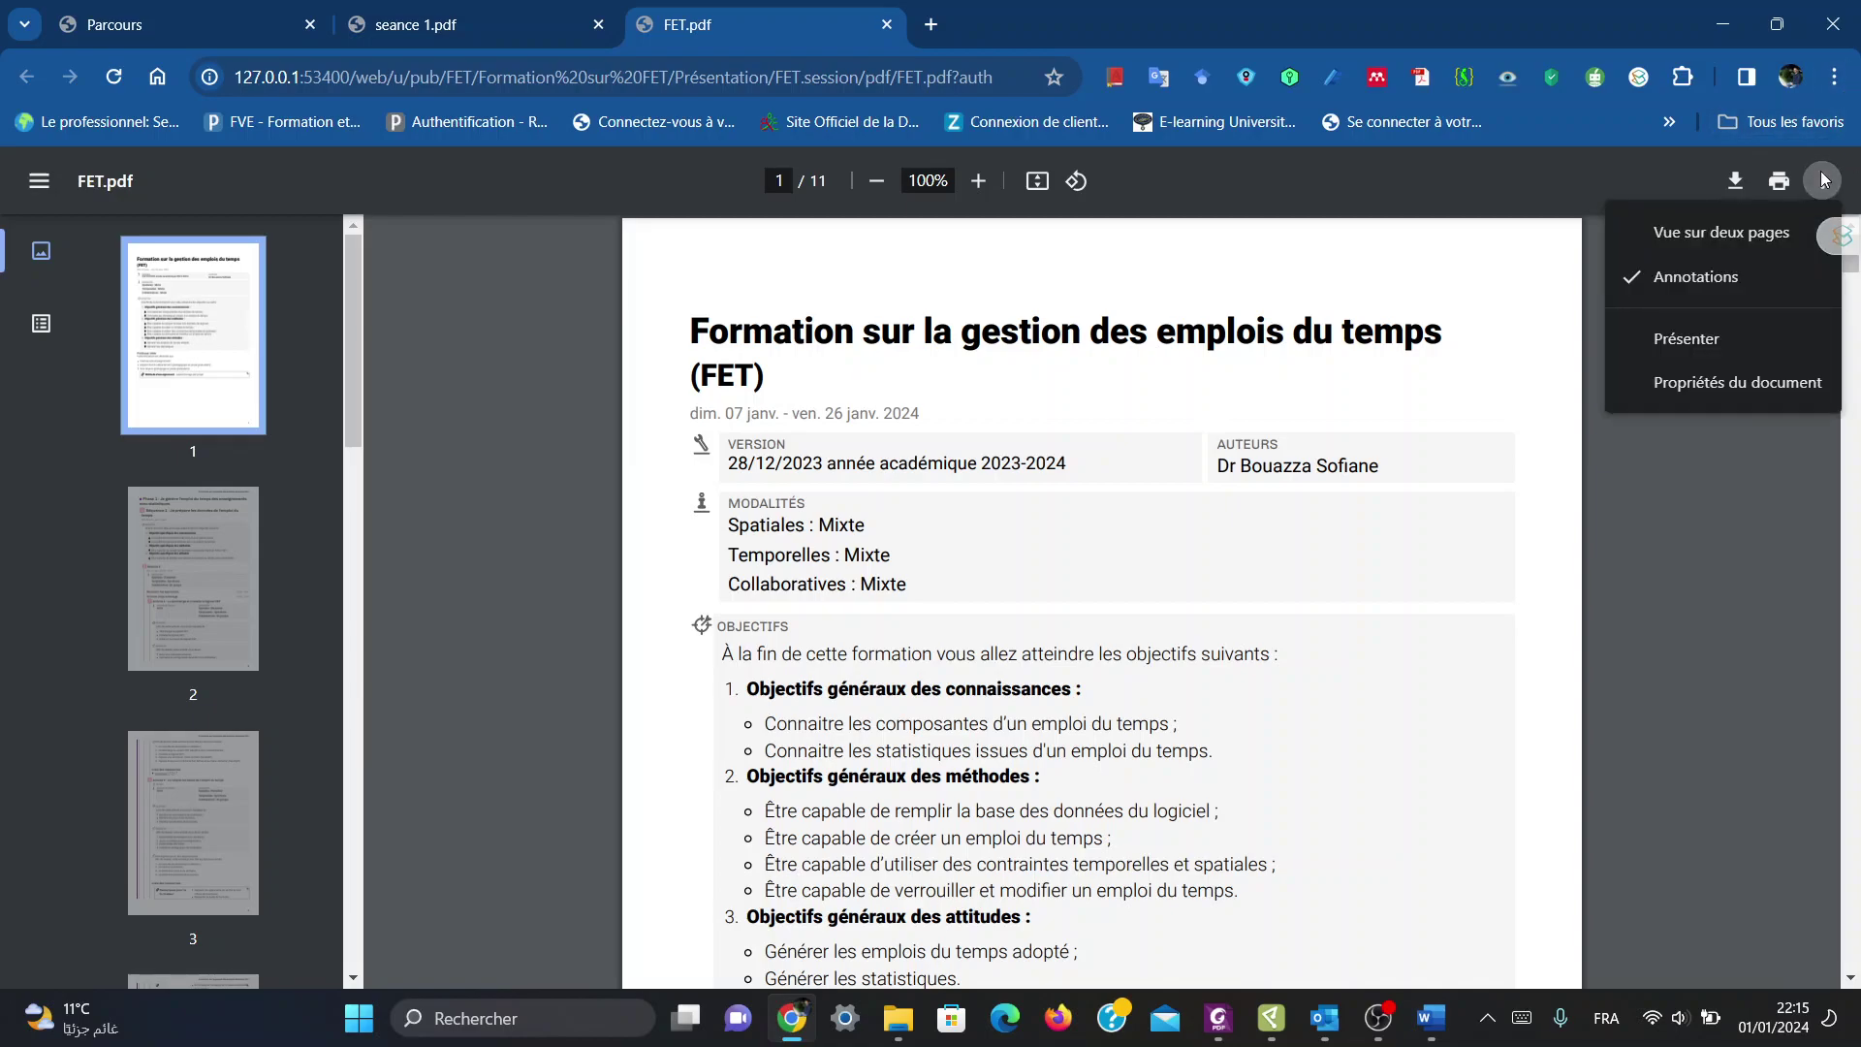
click(1746, 523)
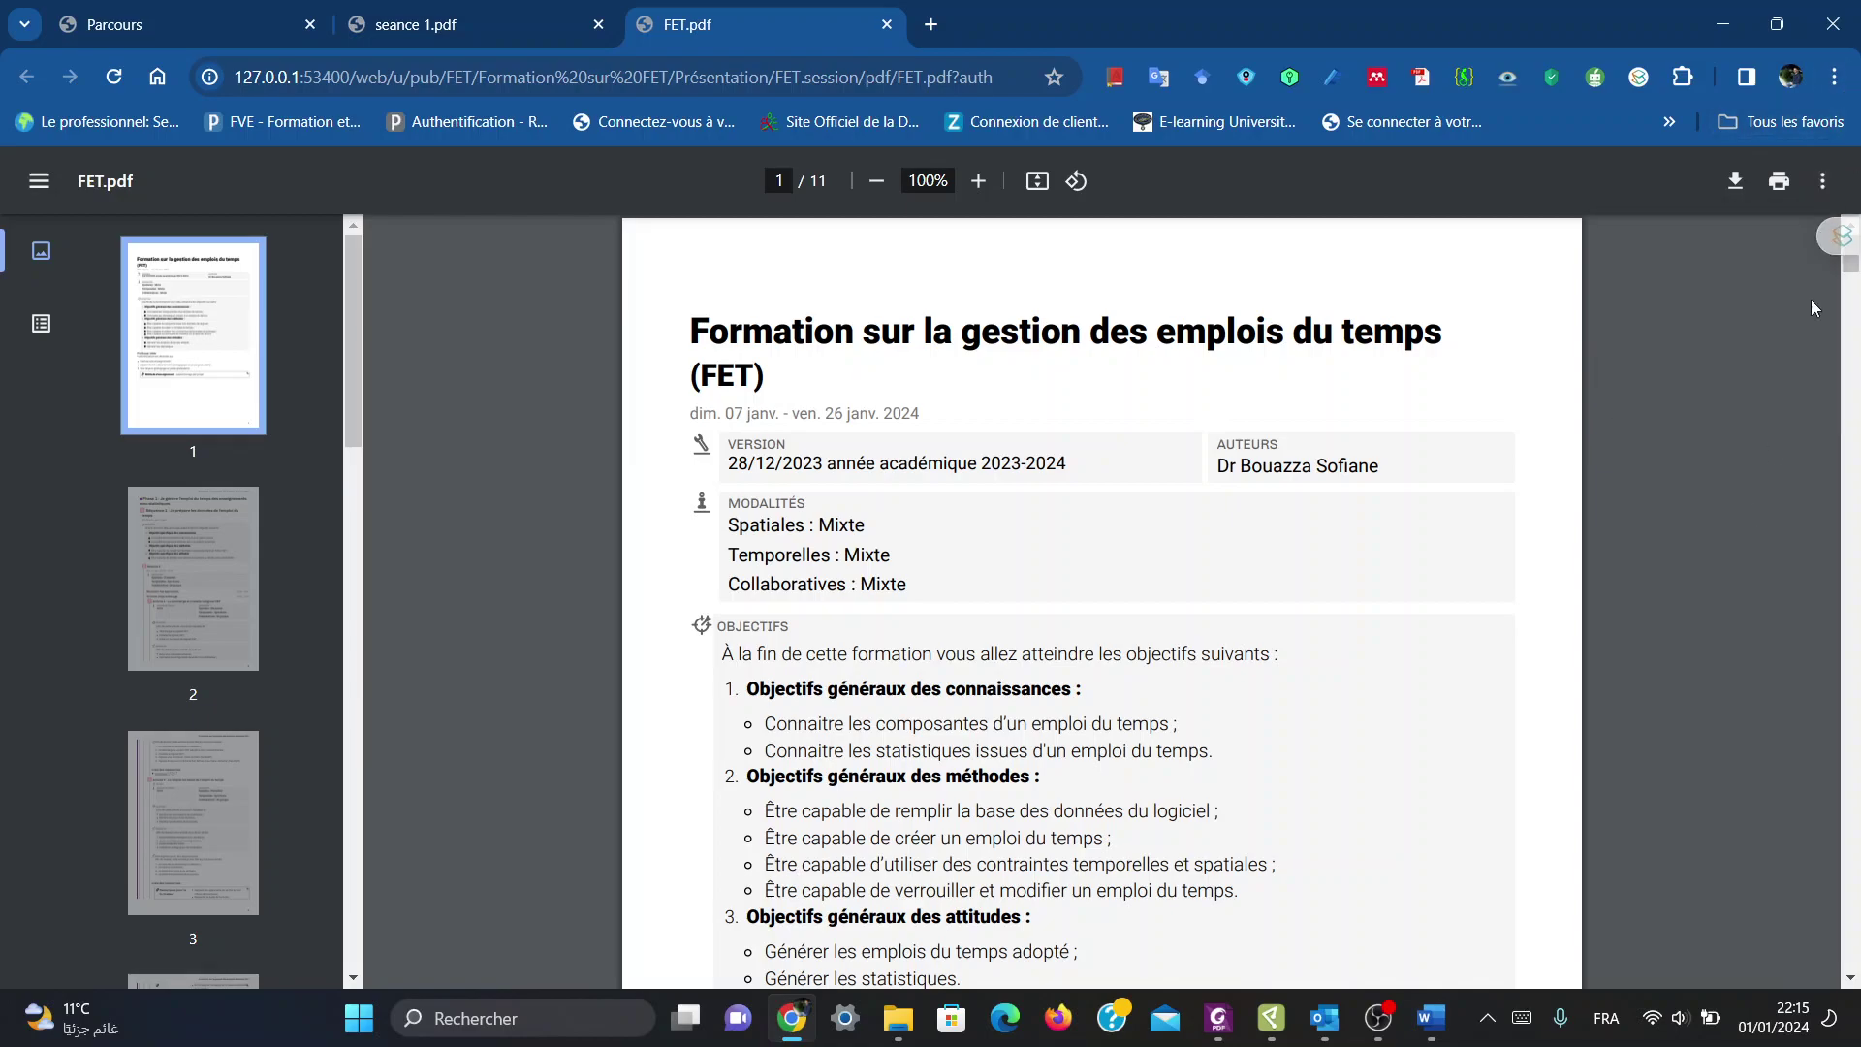
click(1835, 76)
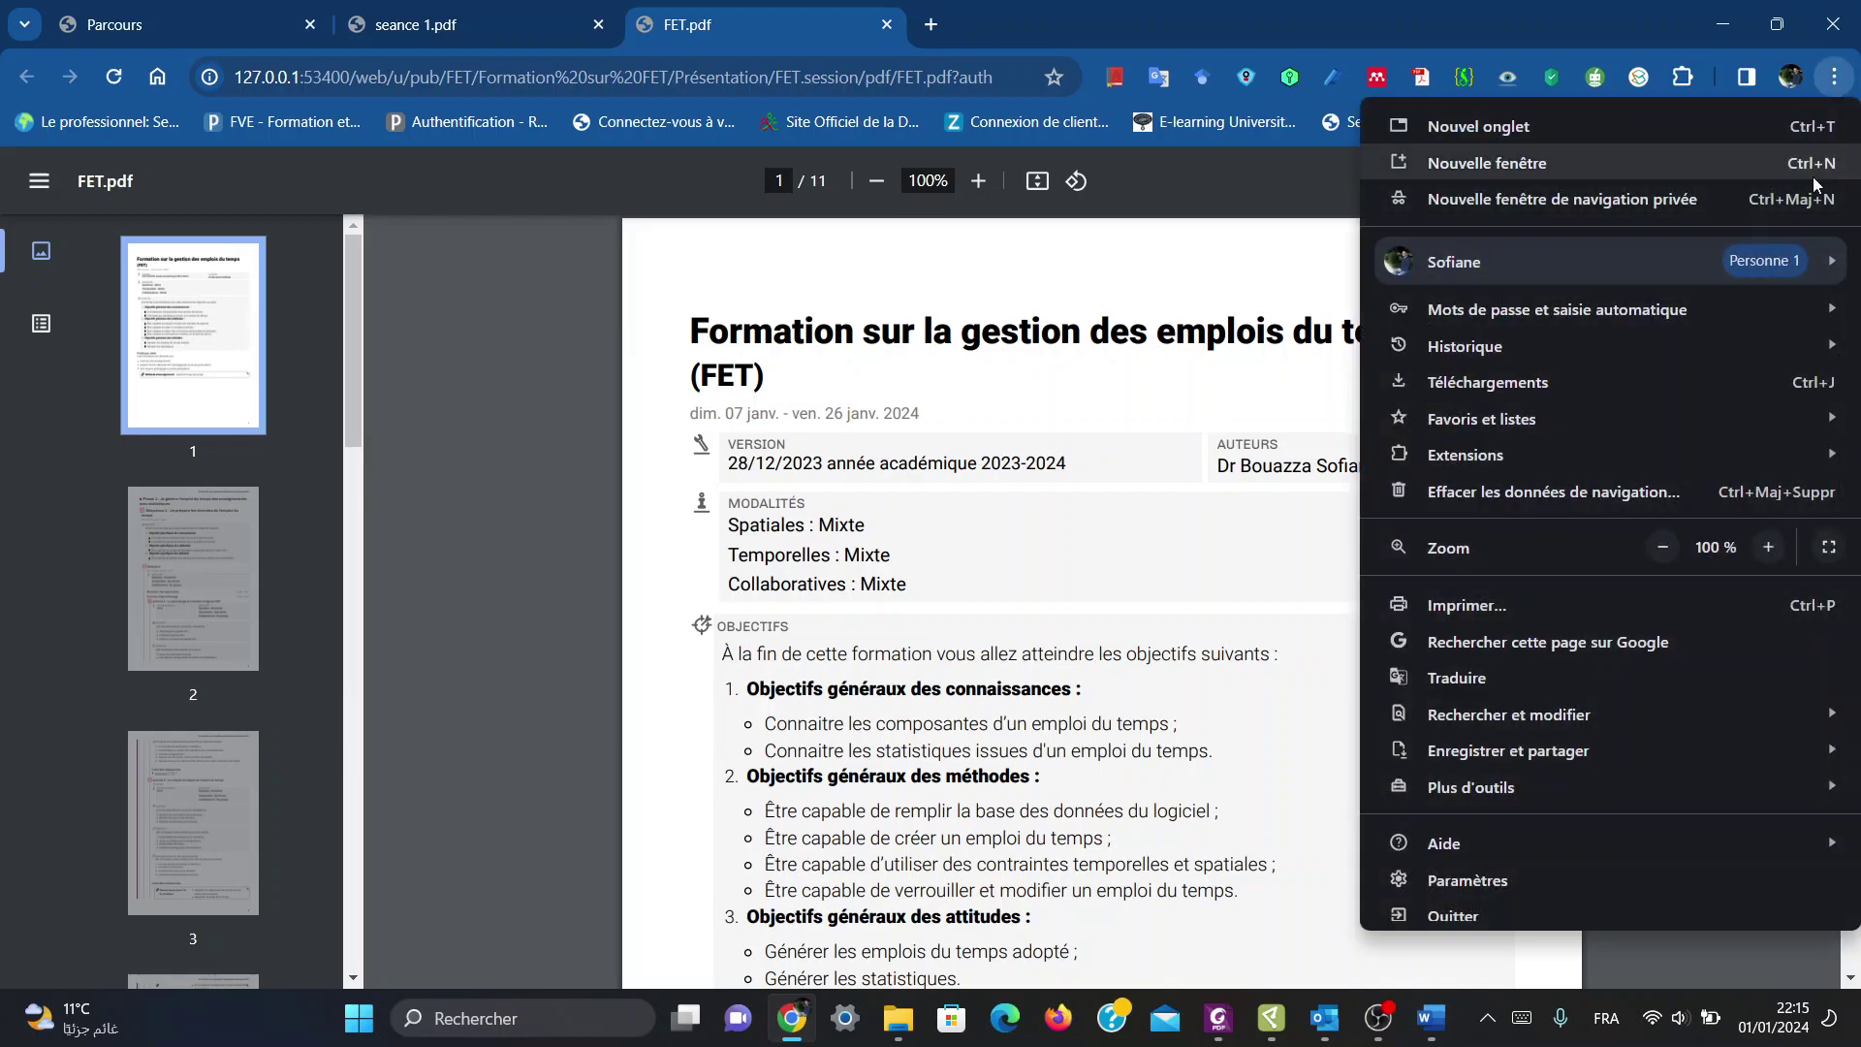
click(1829, 547)
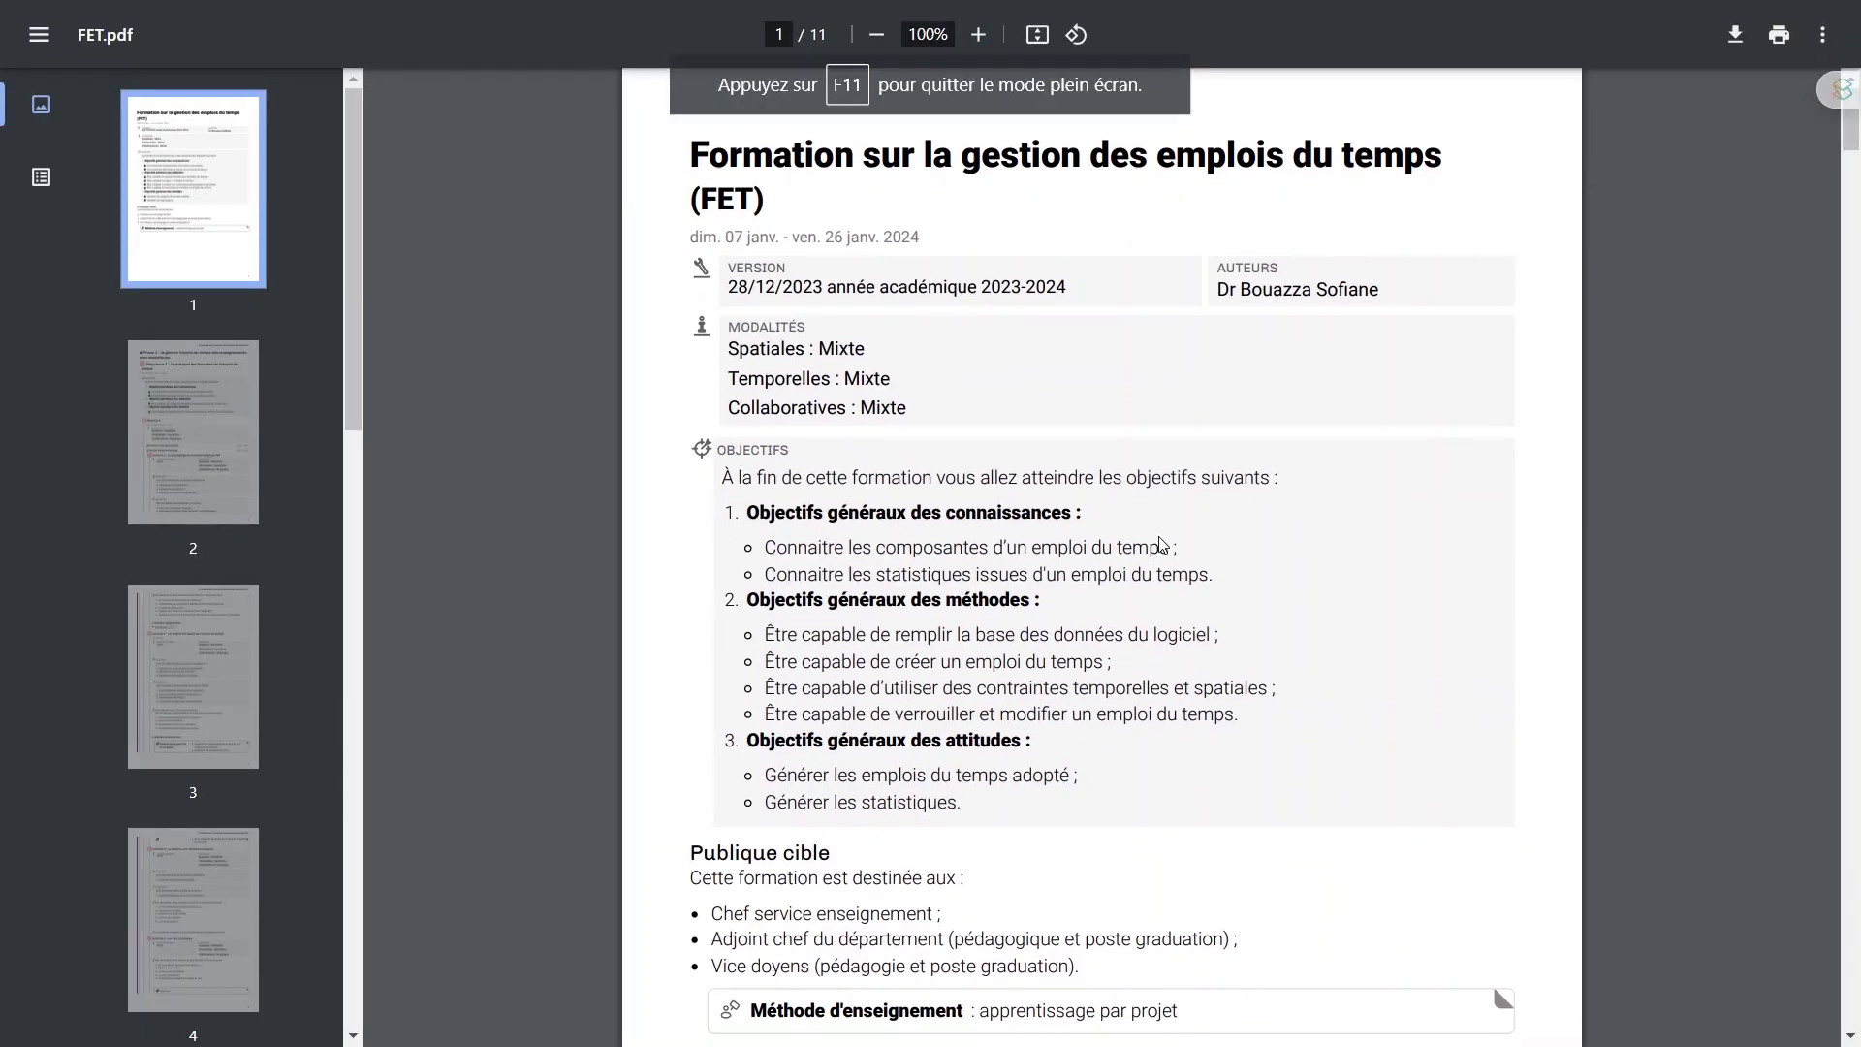
Step: Read FET.pdf from page 1 through Activité 4 on page 4, briefly selecting task text
scroll(1162, 544, down, 1)
scroll(1162, 544, down, 1)
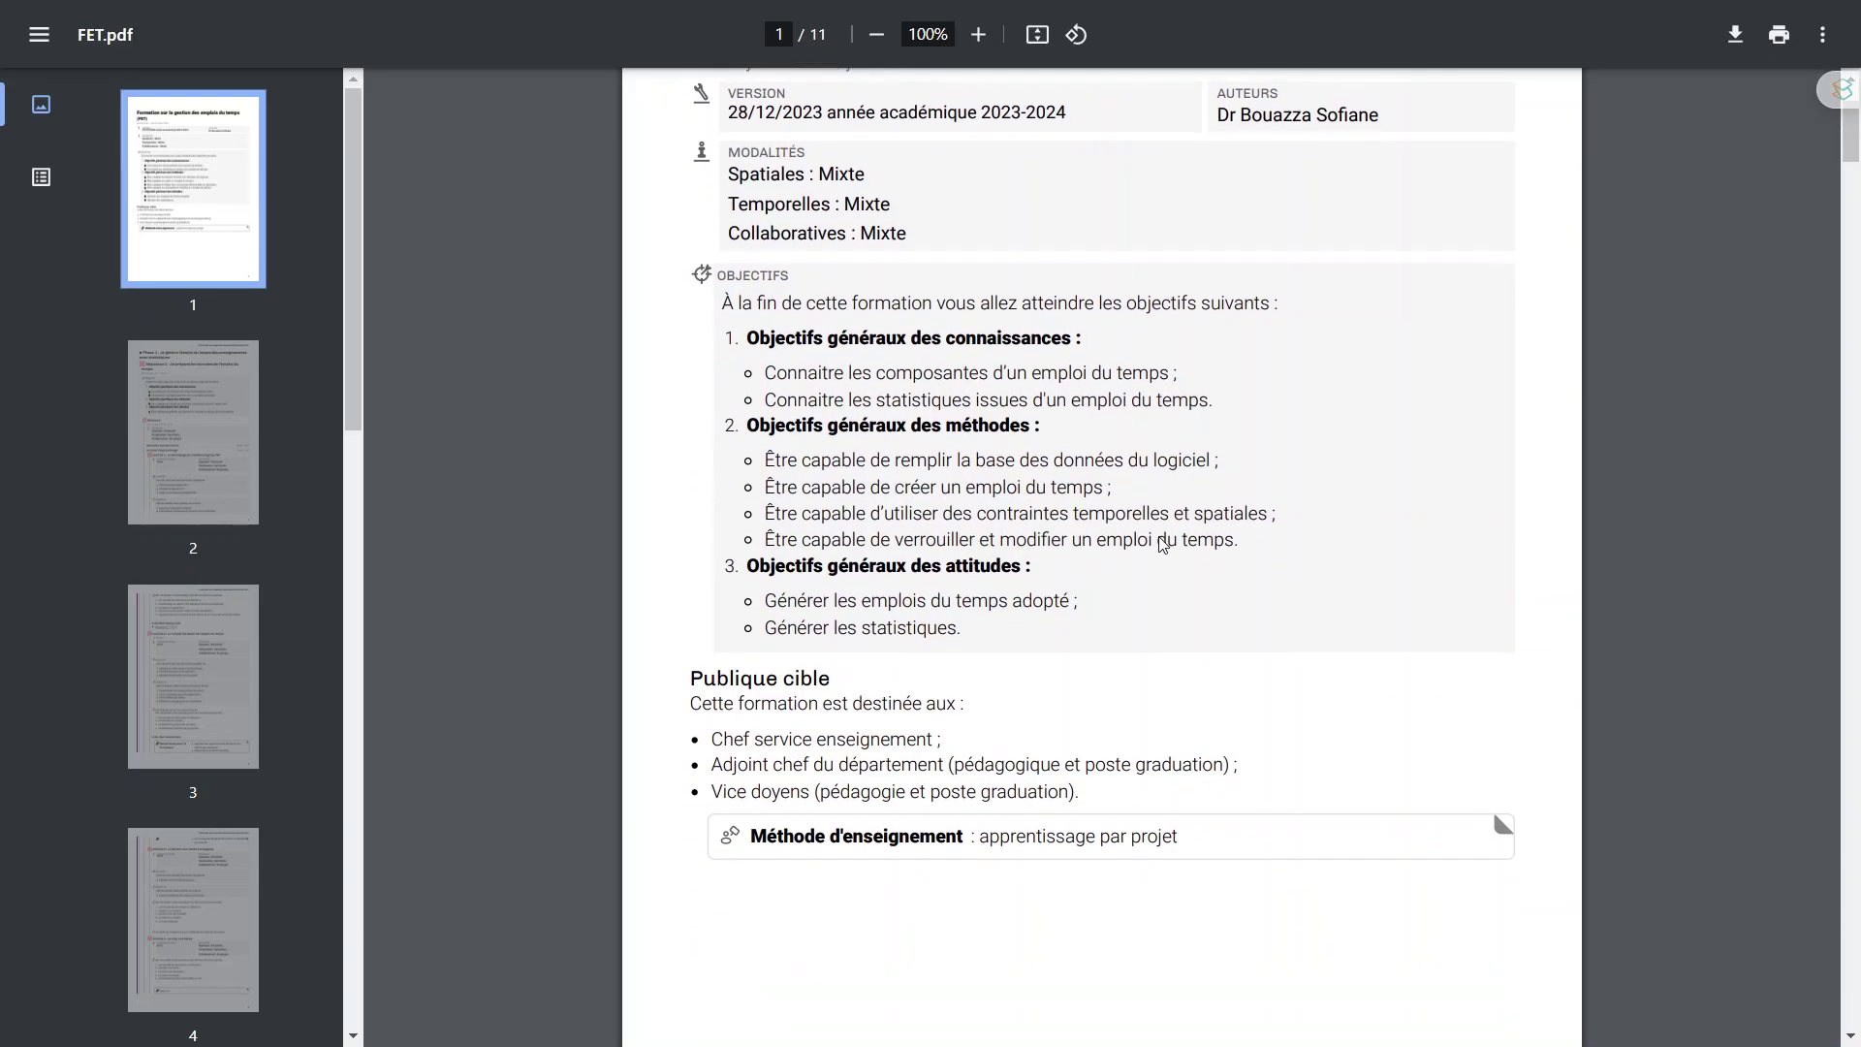
scroll(791, 738, down, 3)
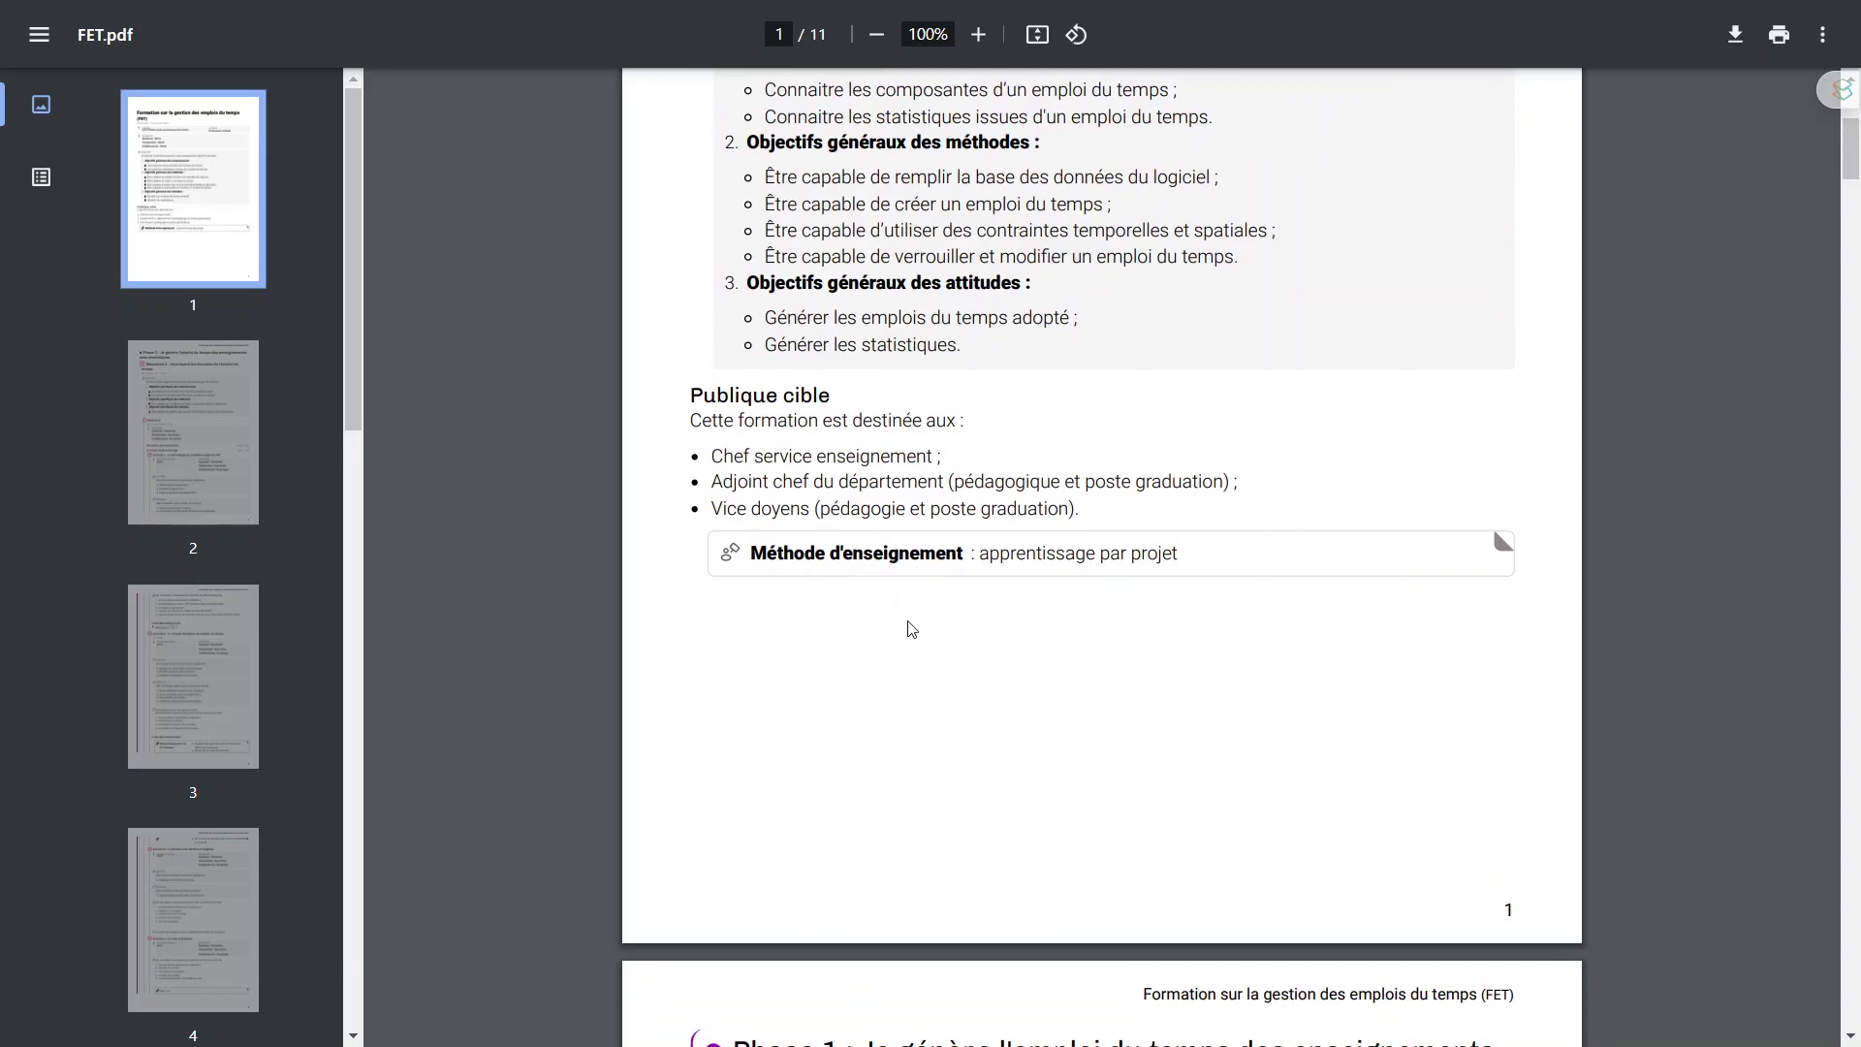
scroll(911, 628, down, 1)
scroll(911, 628, down, 2)
scroll(912, 628, down, 2)
scroll(911, 628, down, 2)
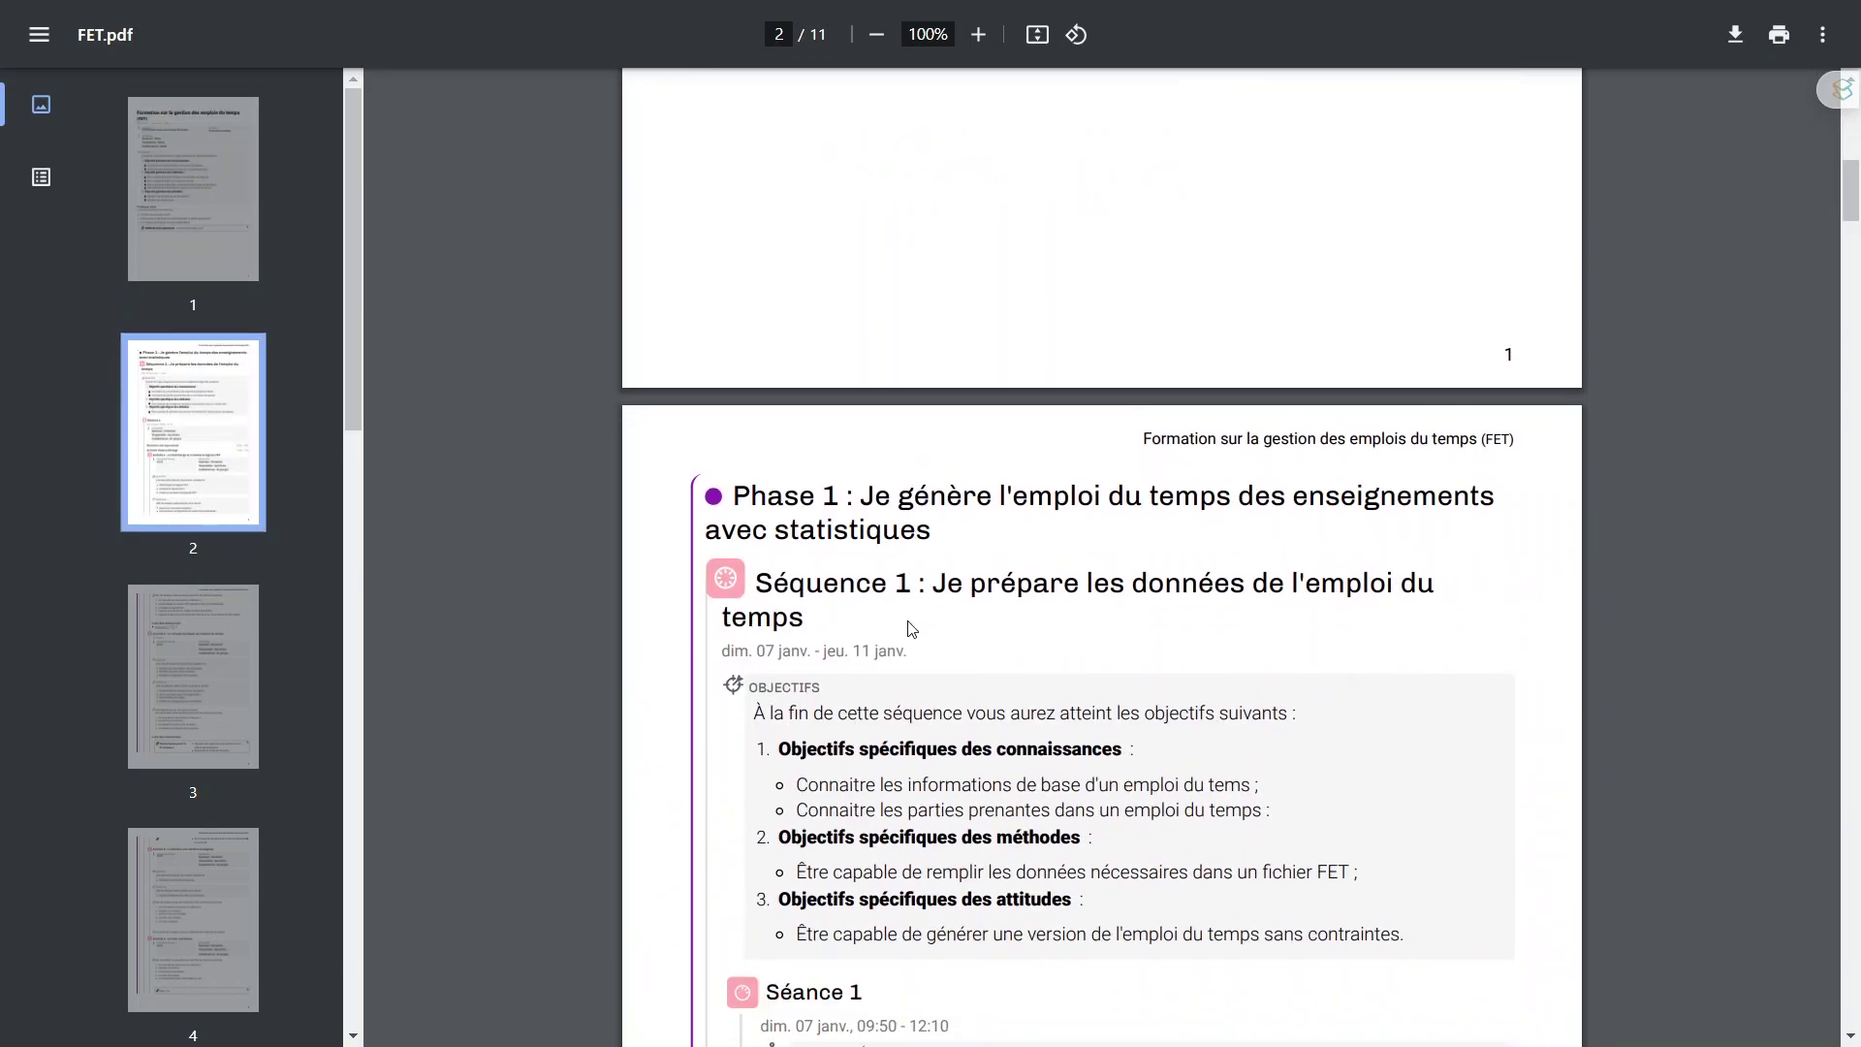
scroll(880, 594, down, 2)
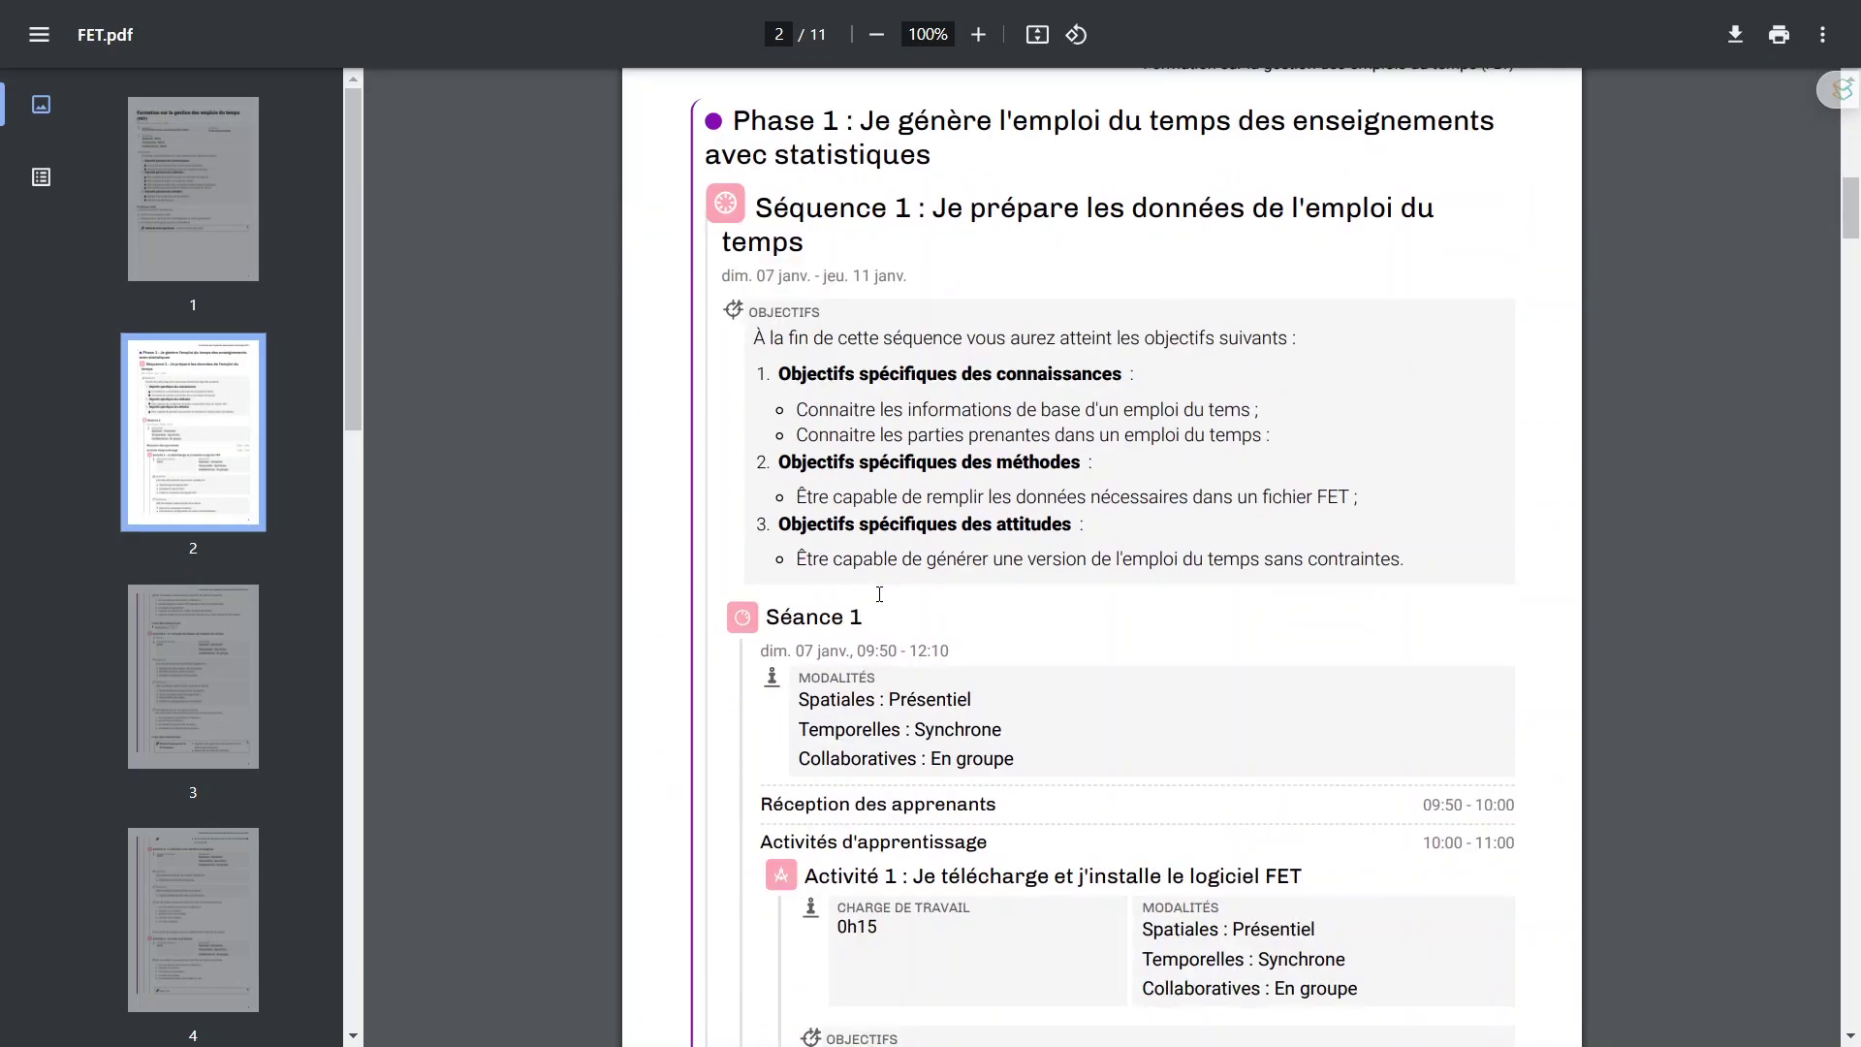
scroll(879, 595, down, 2)
scroll(879, 594, down, 2)
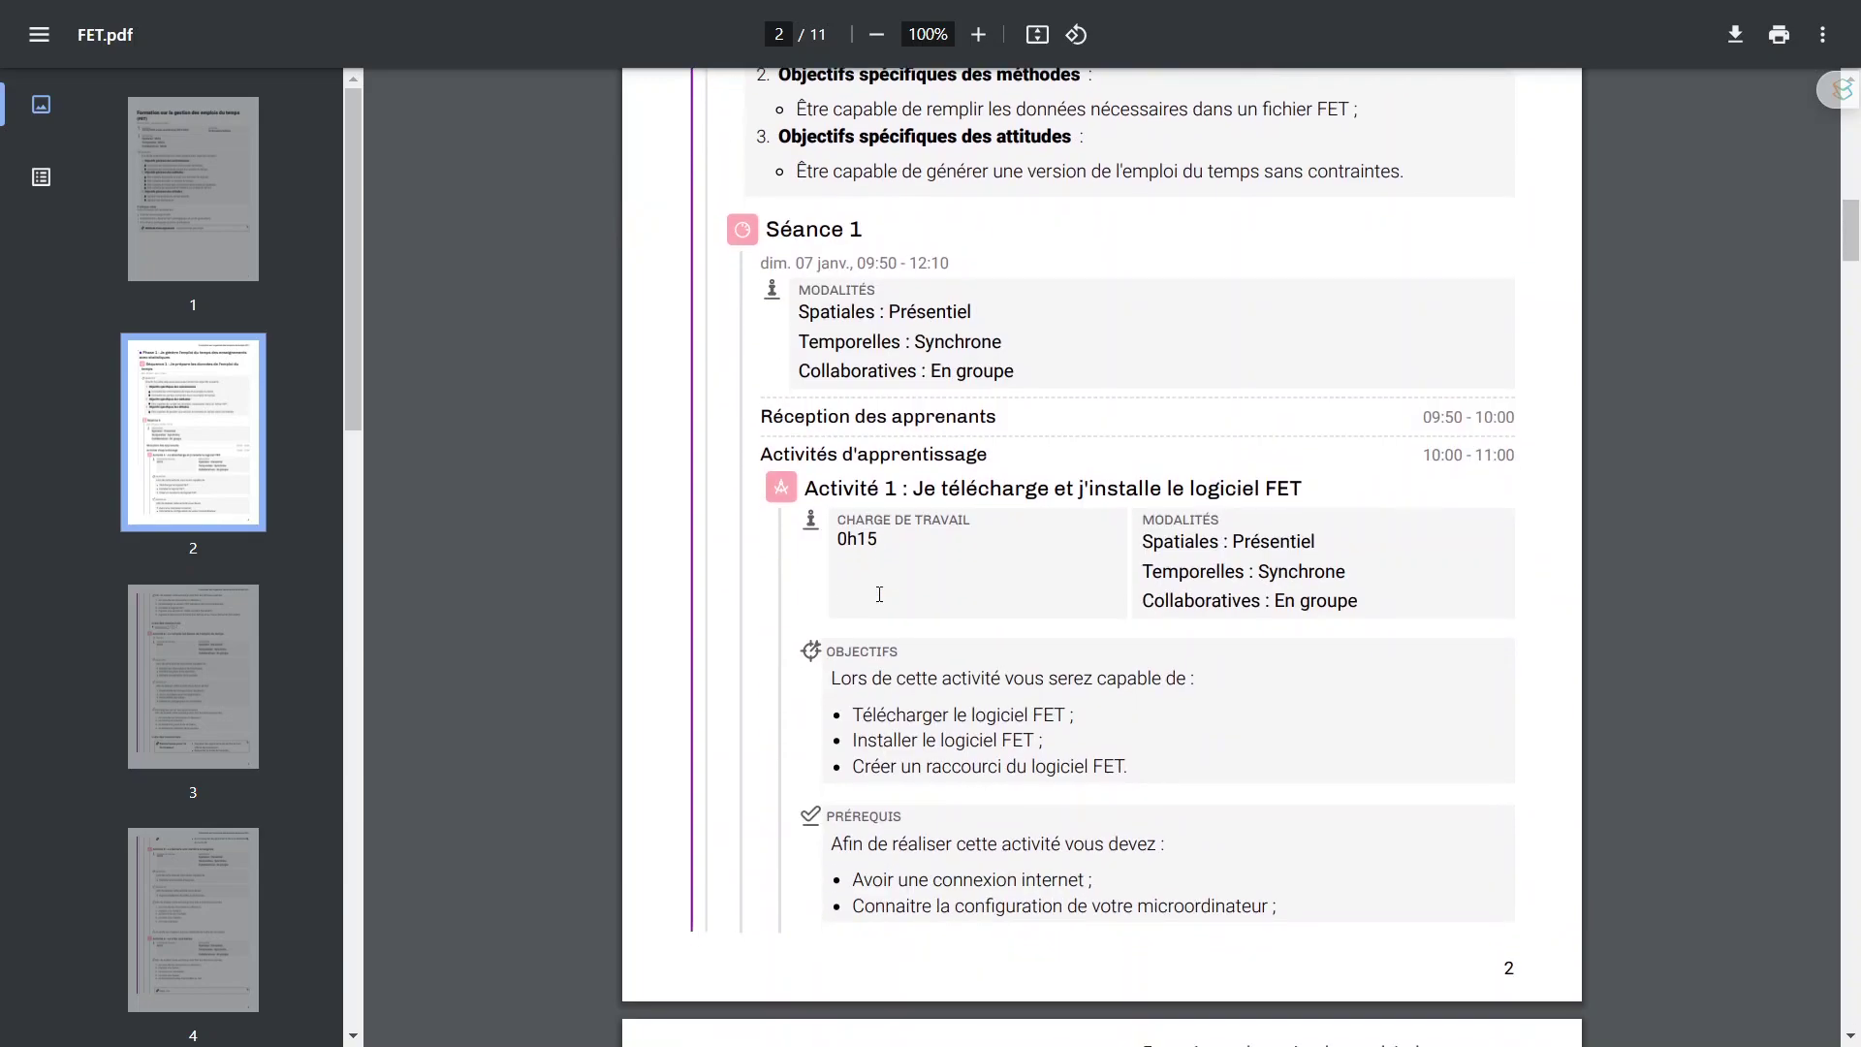
scroll(879, 594, down, 5)
scroll(879, 594, down, 2)
scroll(879, 594, down, 2)
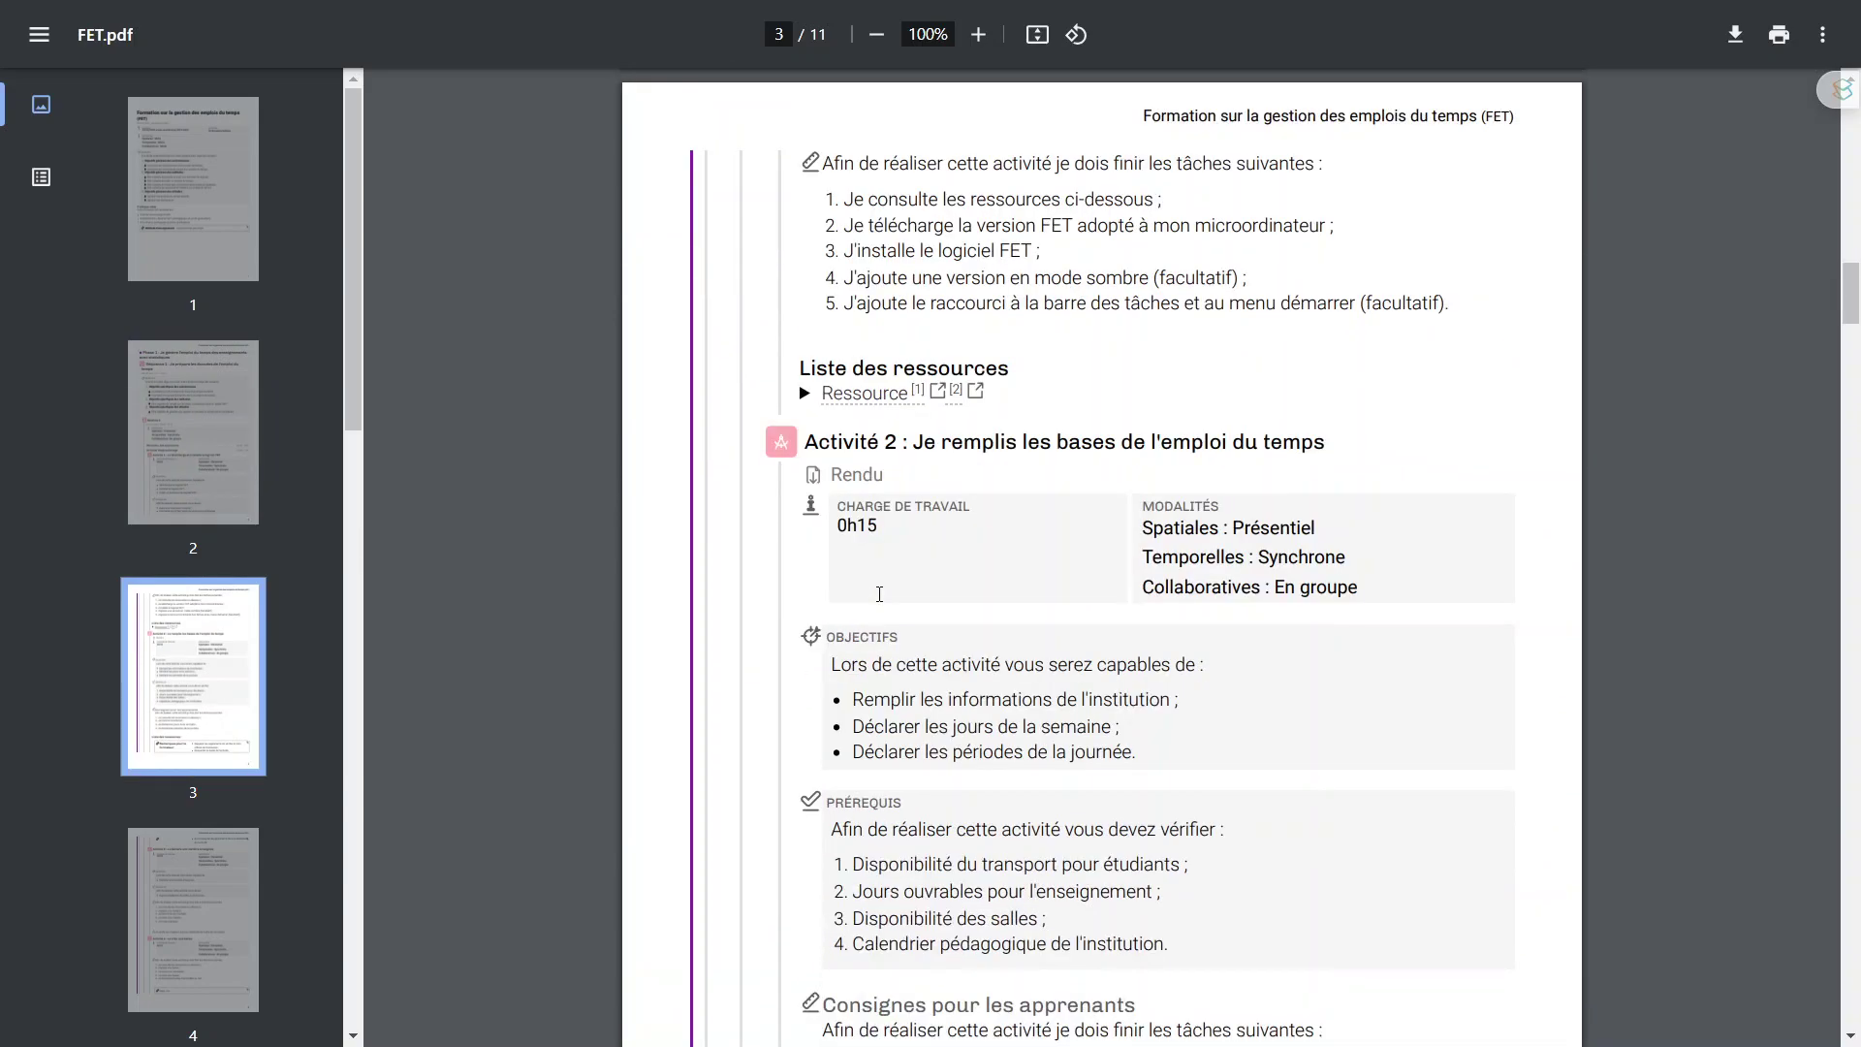
scroll(880, 594, down, 1)
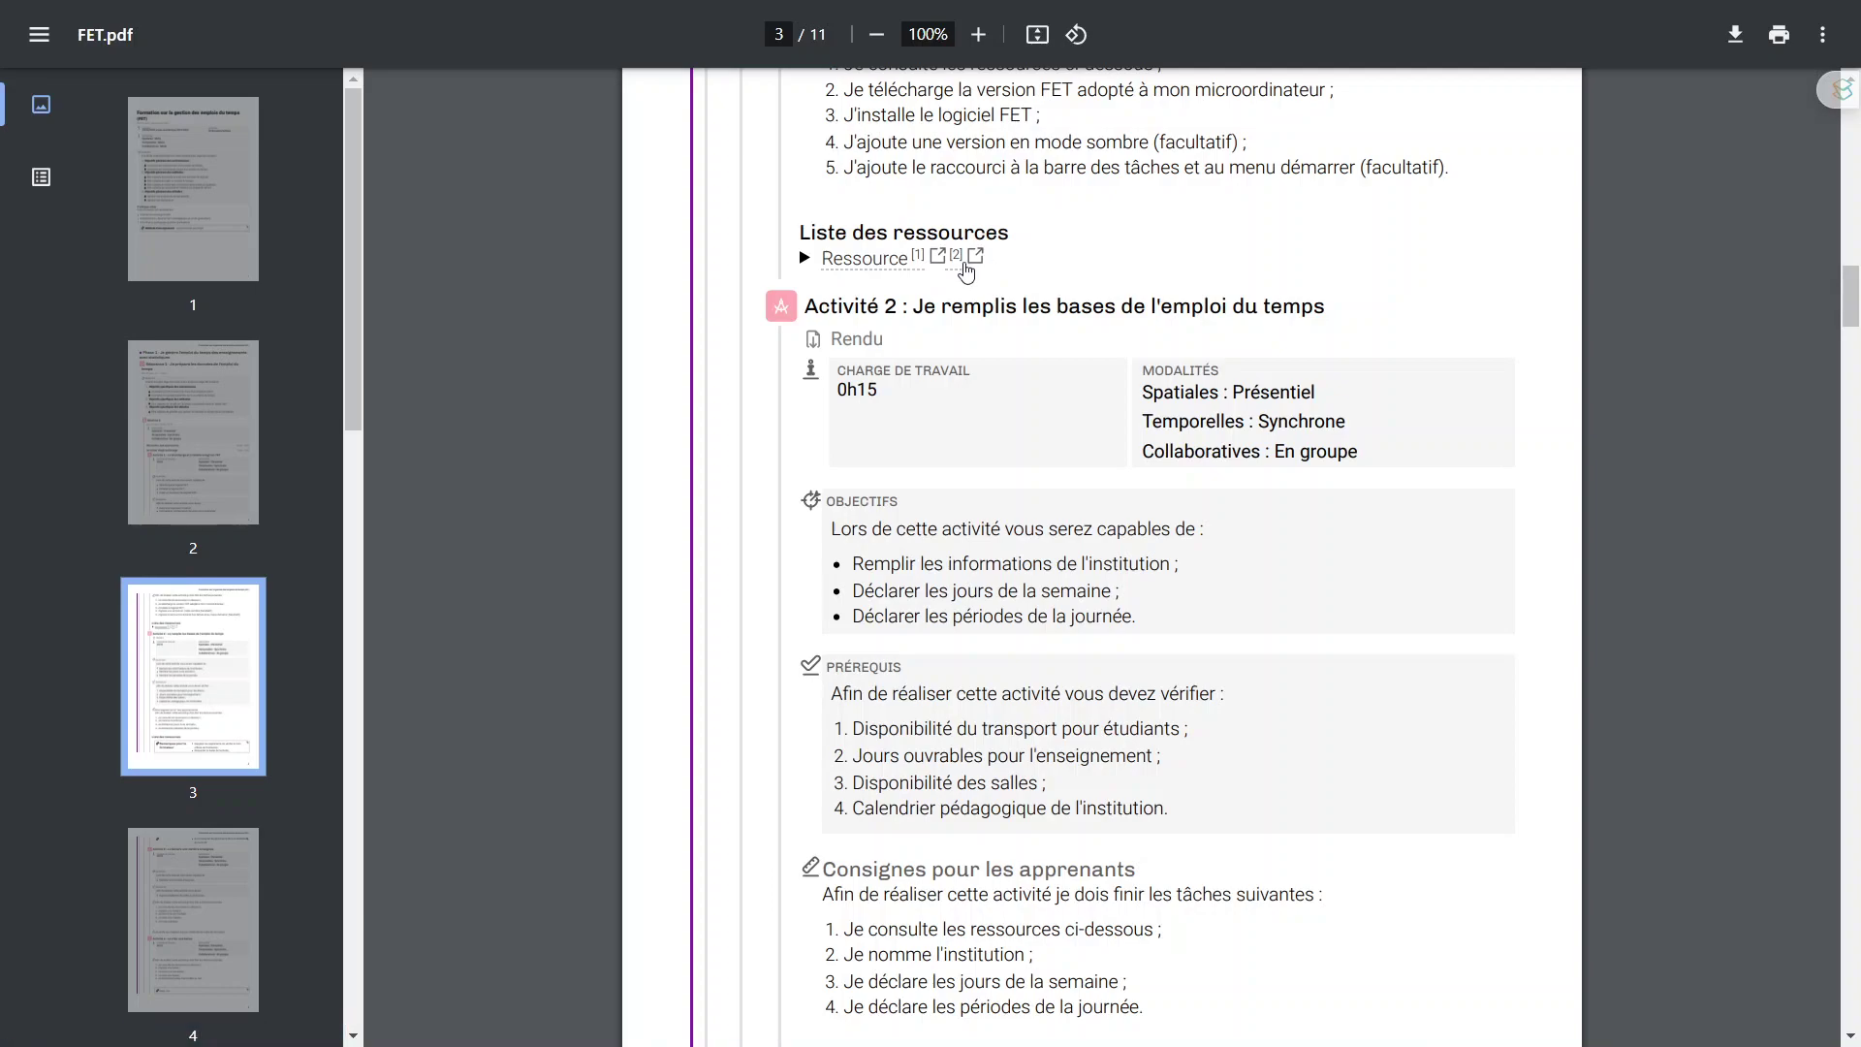
scroll(943, 374, down, 2)
scroll(943, 374, down, 2)
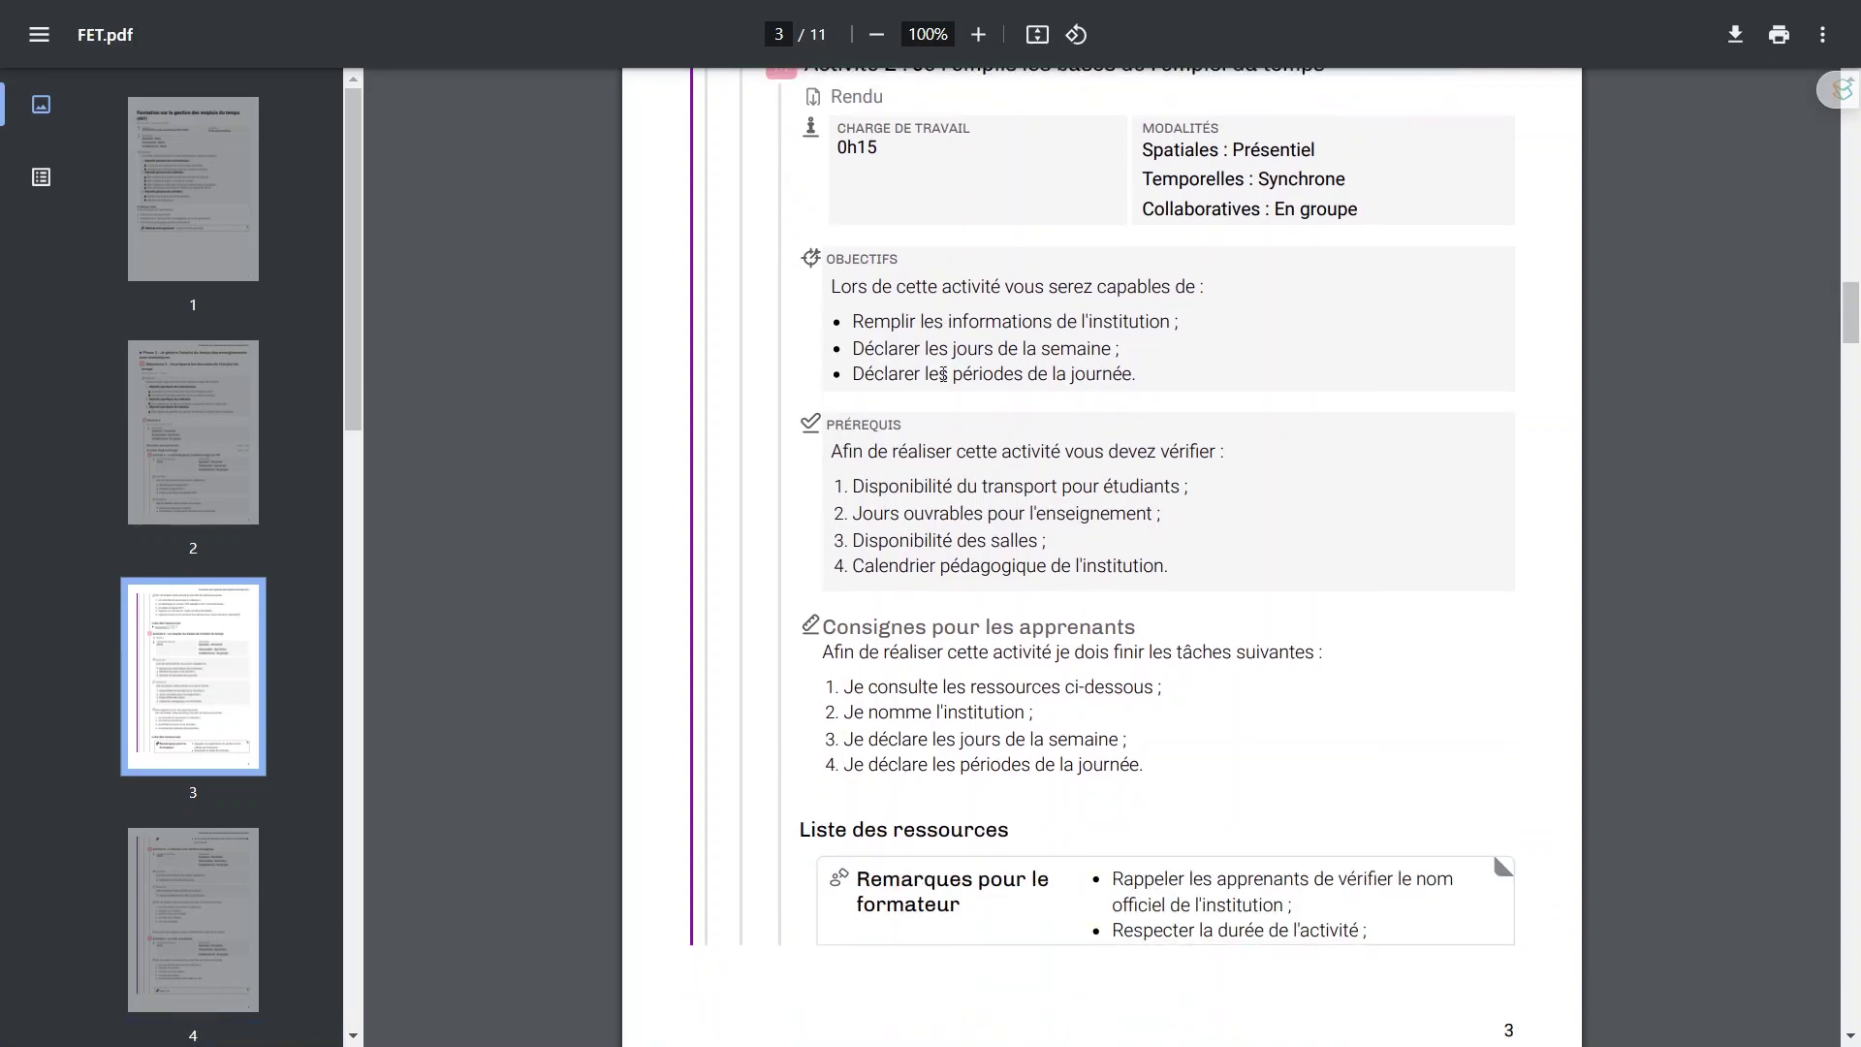
scroll(944, 374, down, 2)
scroll(943, 374, down, 2)
scroll(943, 375, down, 1)
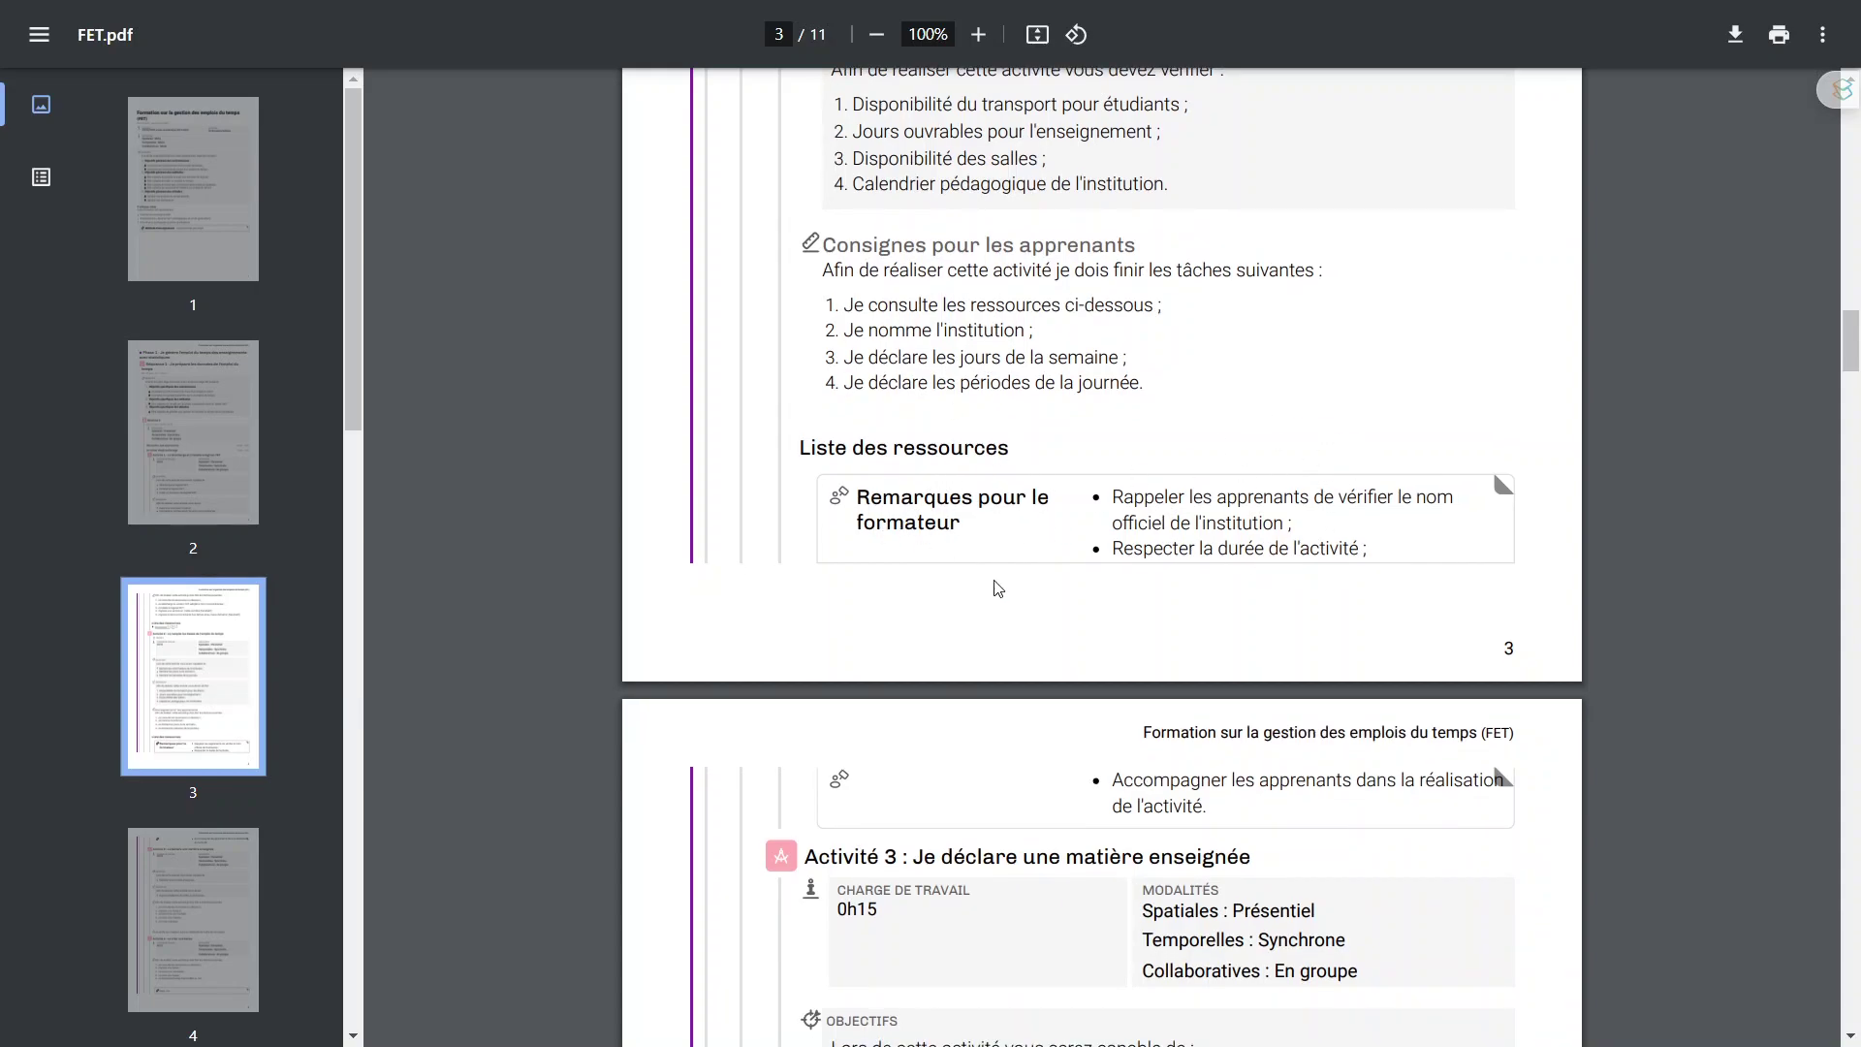
scroll(997, 588, down, 2)
scroll(998, 589, up, 2)
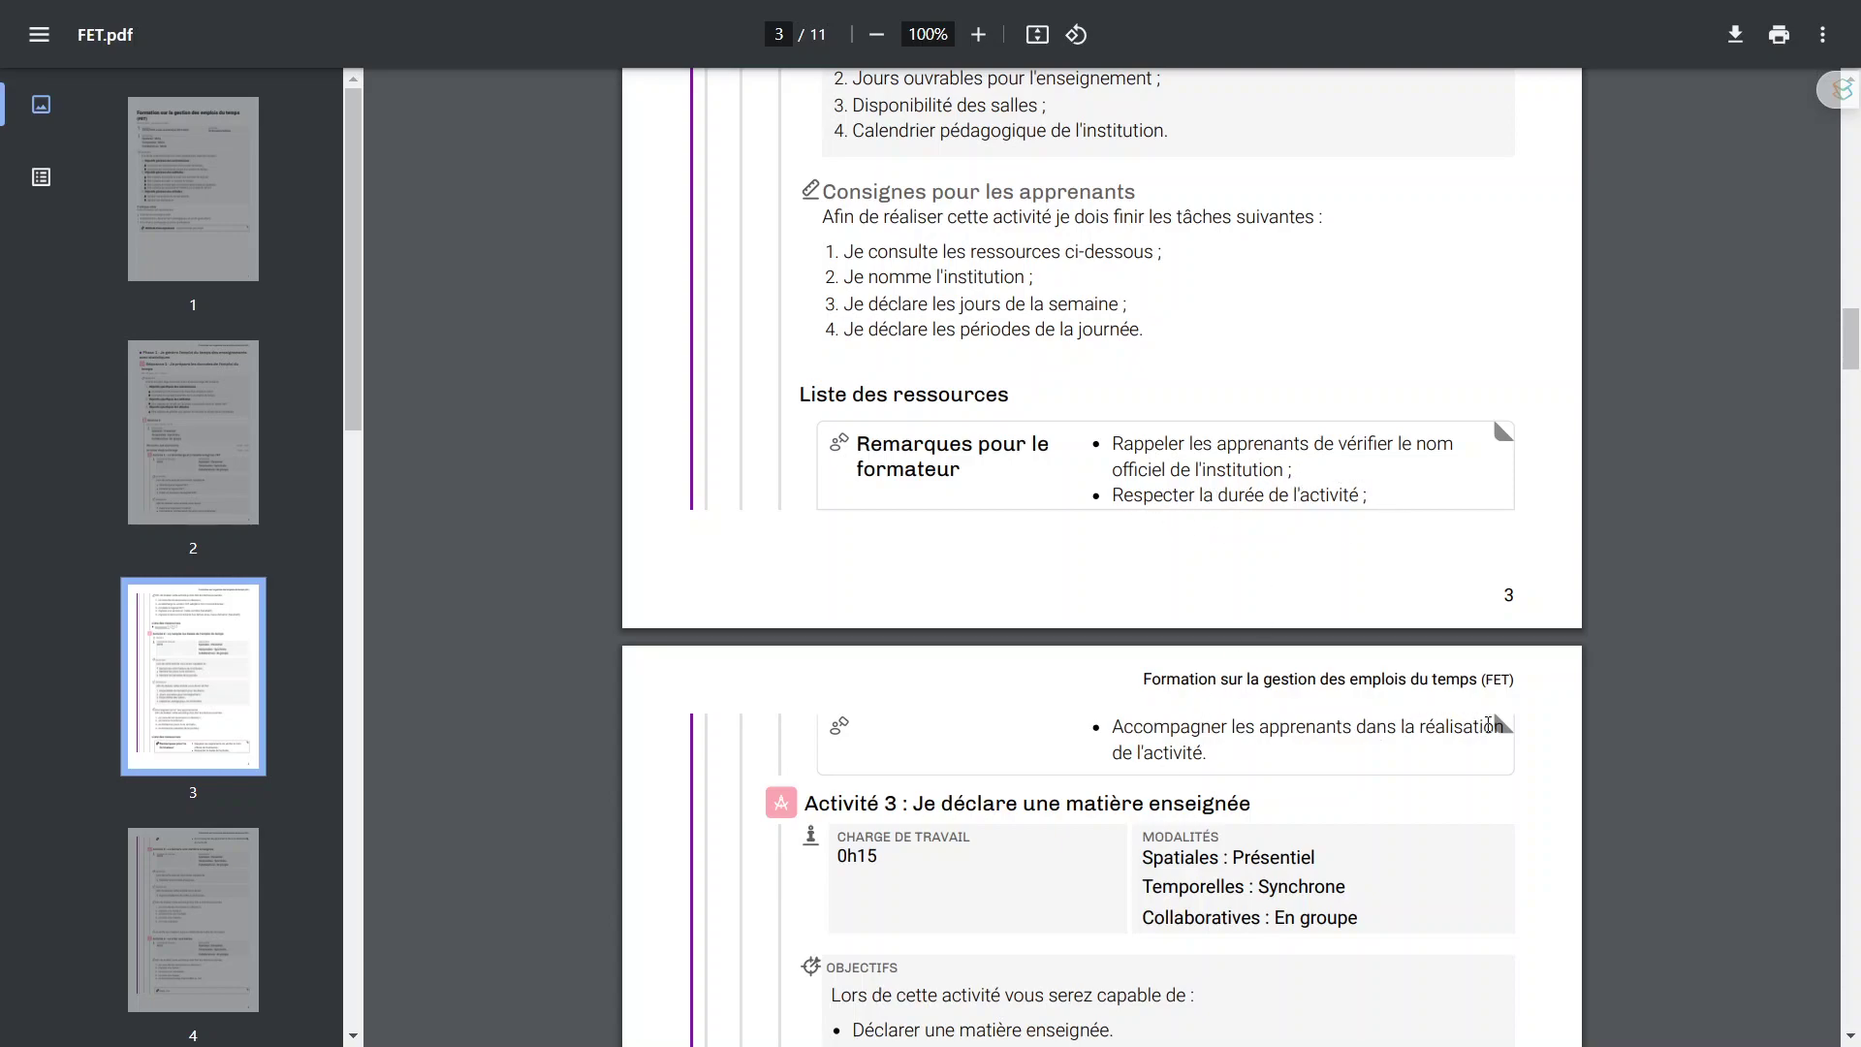
scroll(1169, 724, down, 2)
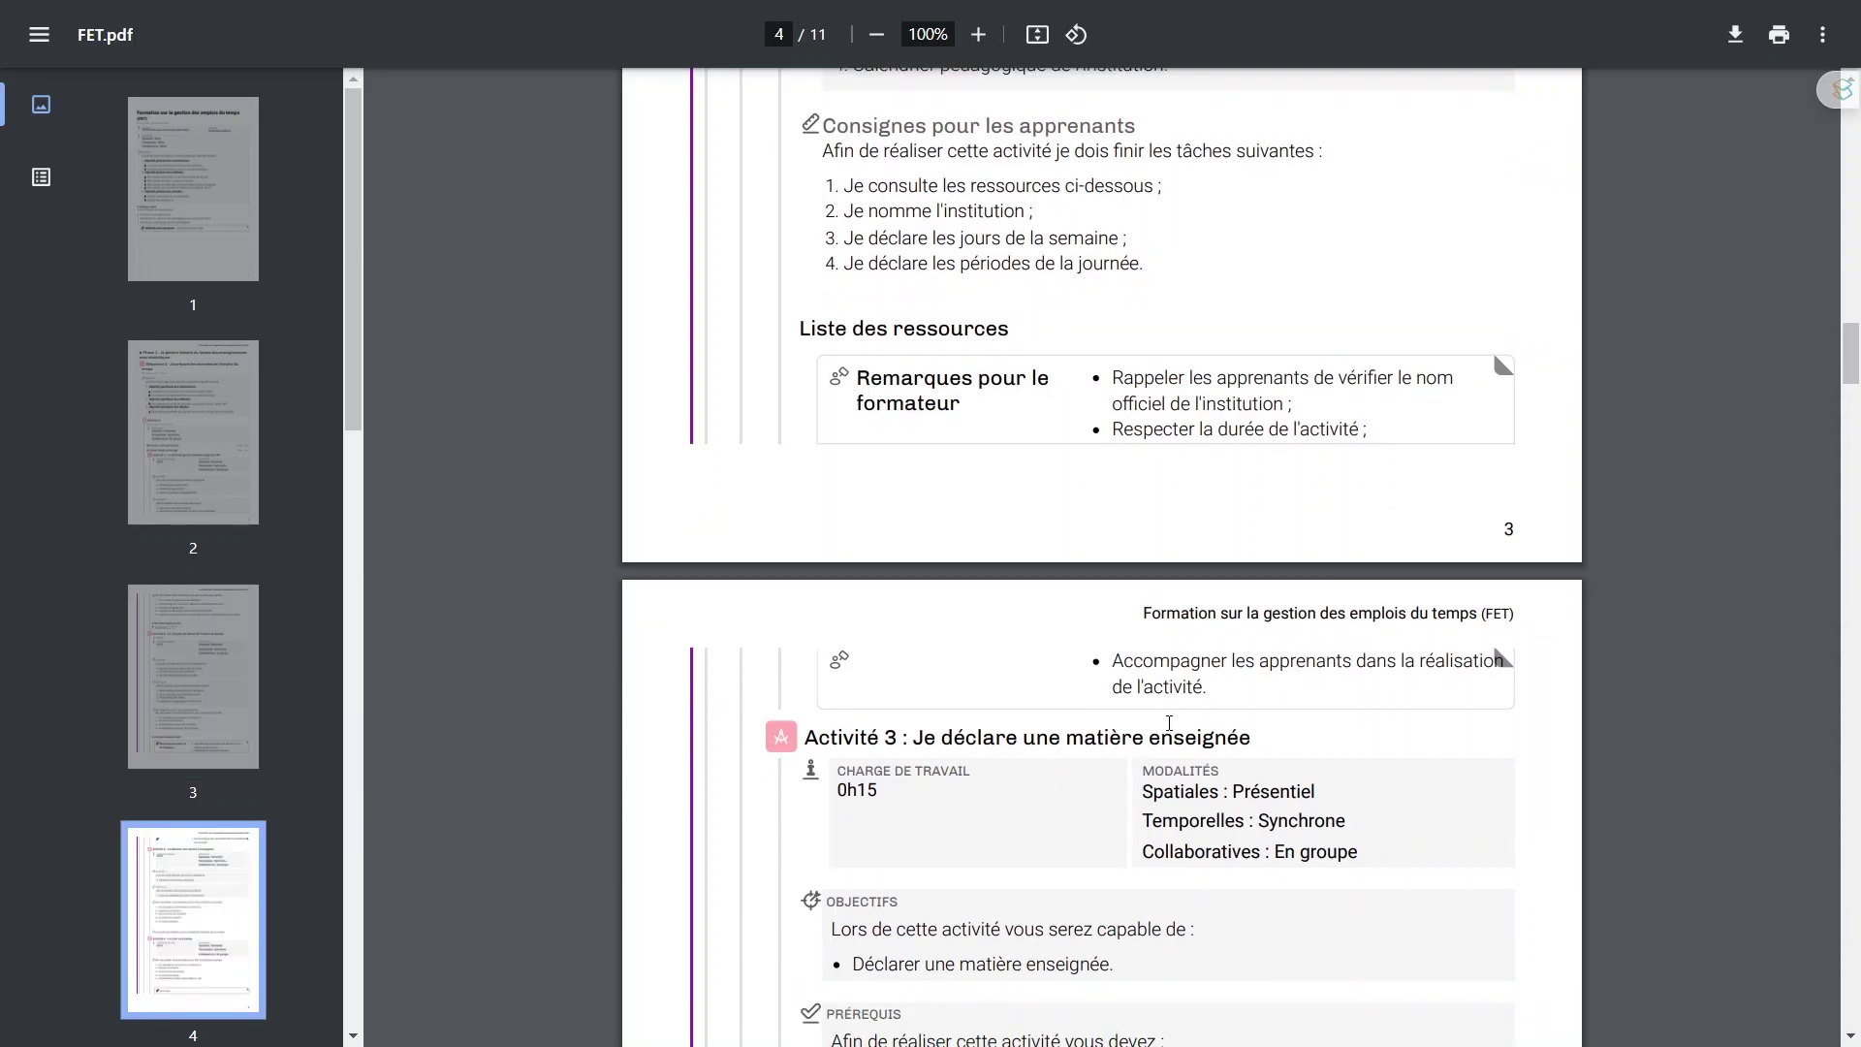
scroll(1169, 724, down, 3)
scroll(1169, 724, down, 2)
scroll(1169, 724, down, 1)
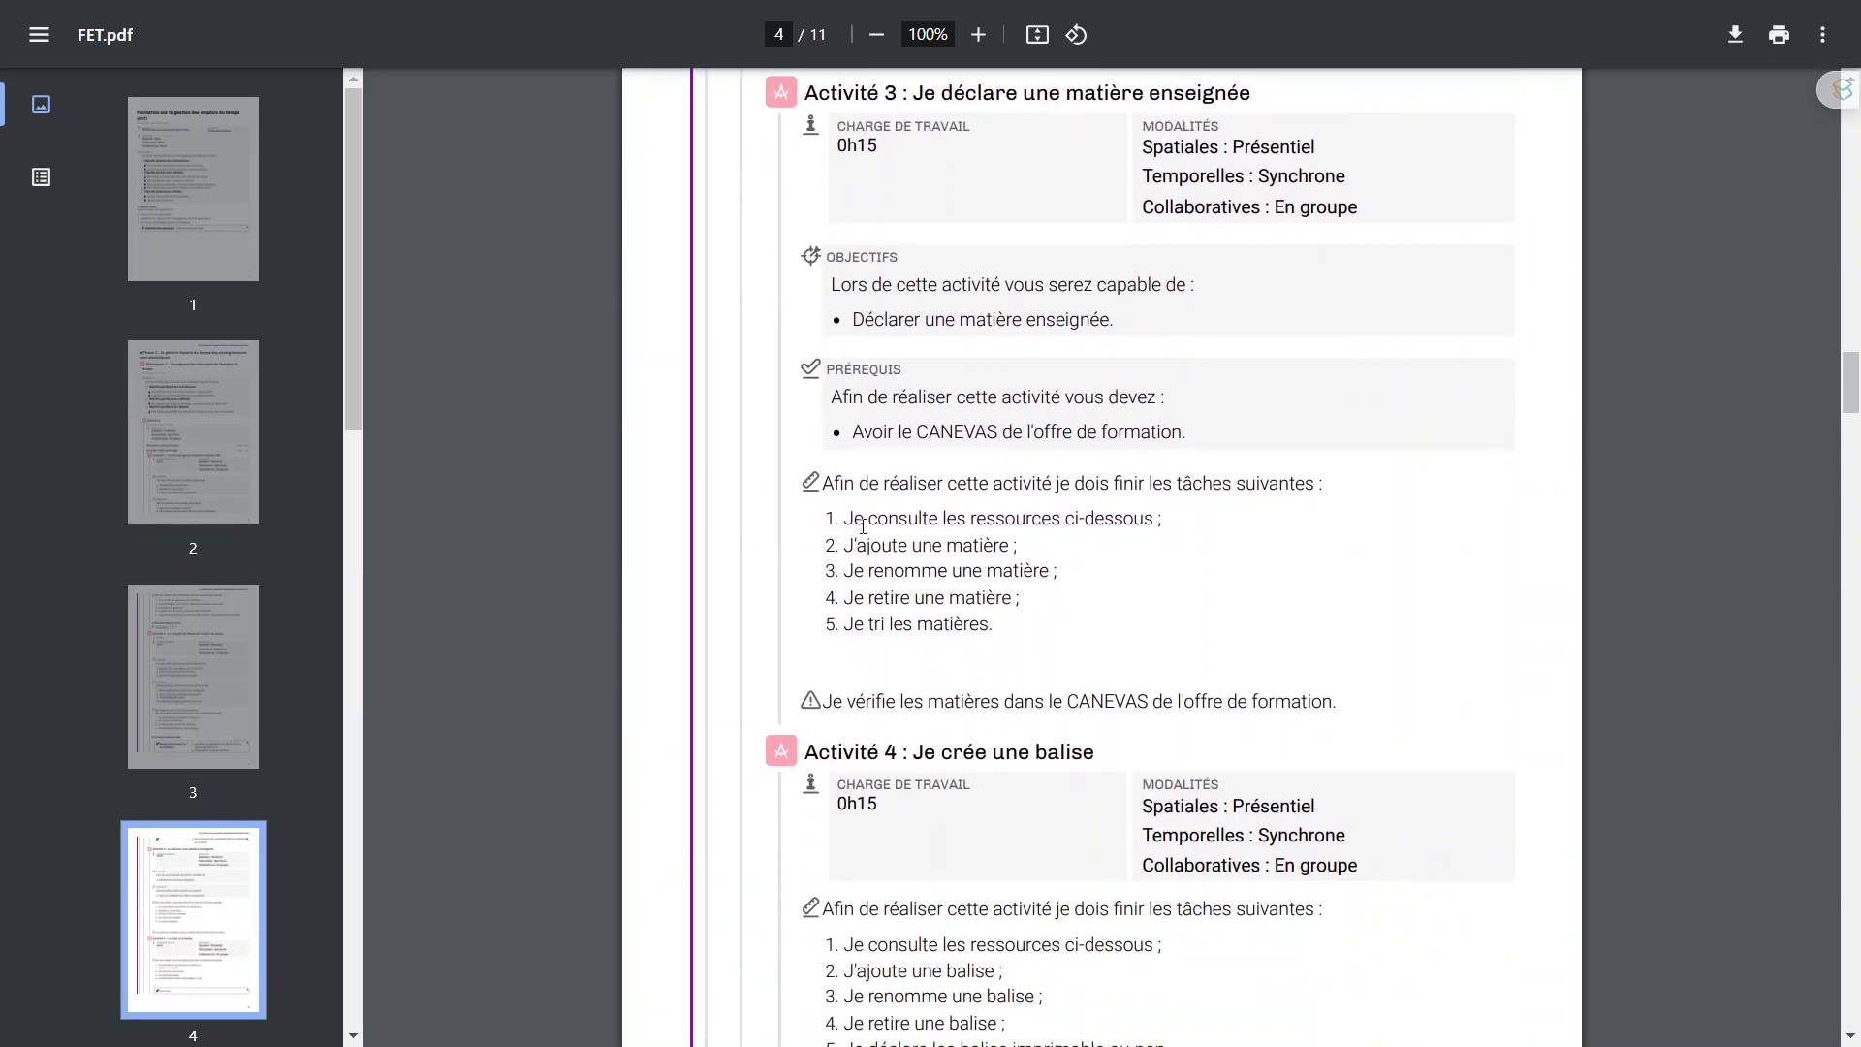
drag(826, 484, 902, 480)
click(1231, 588)
scroll(901, 582, down, 2)
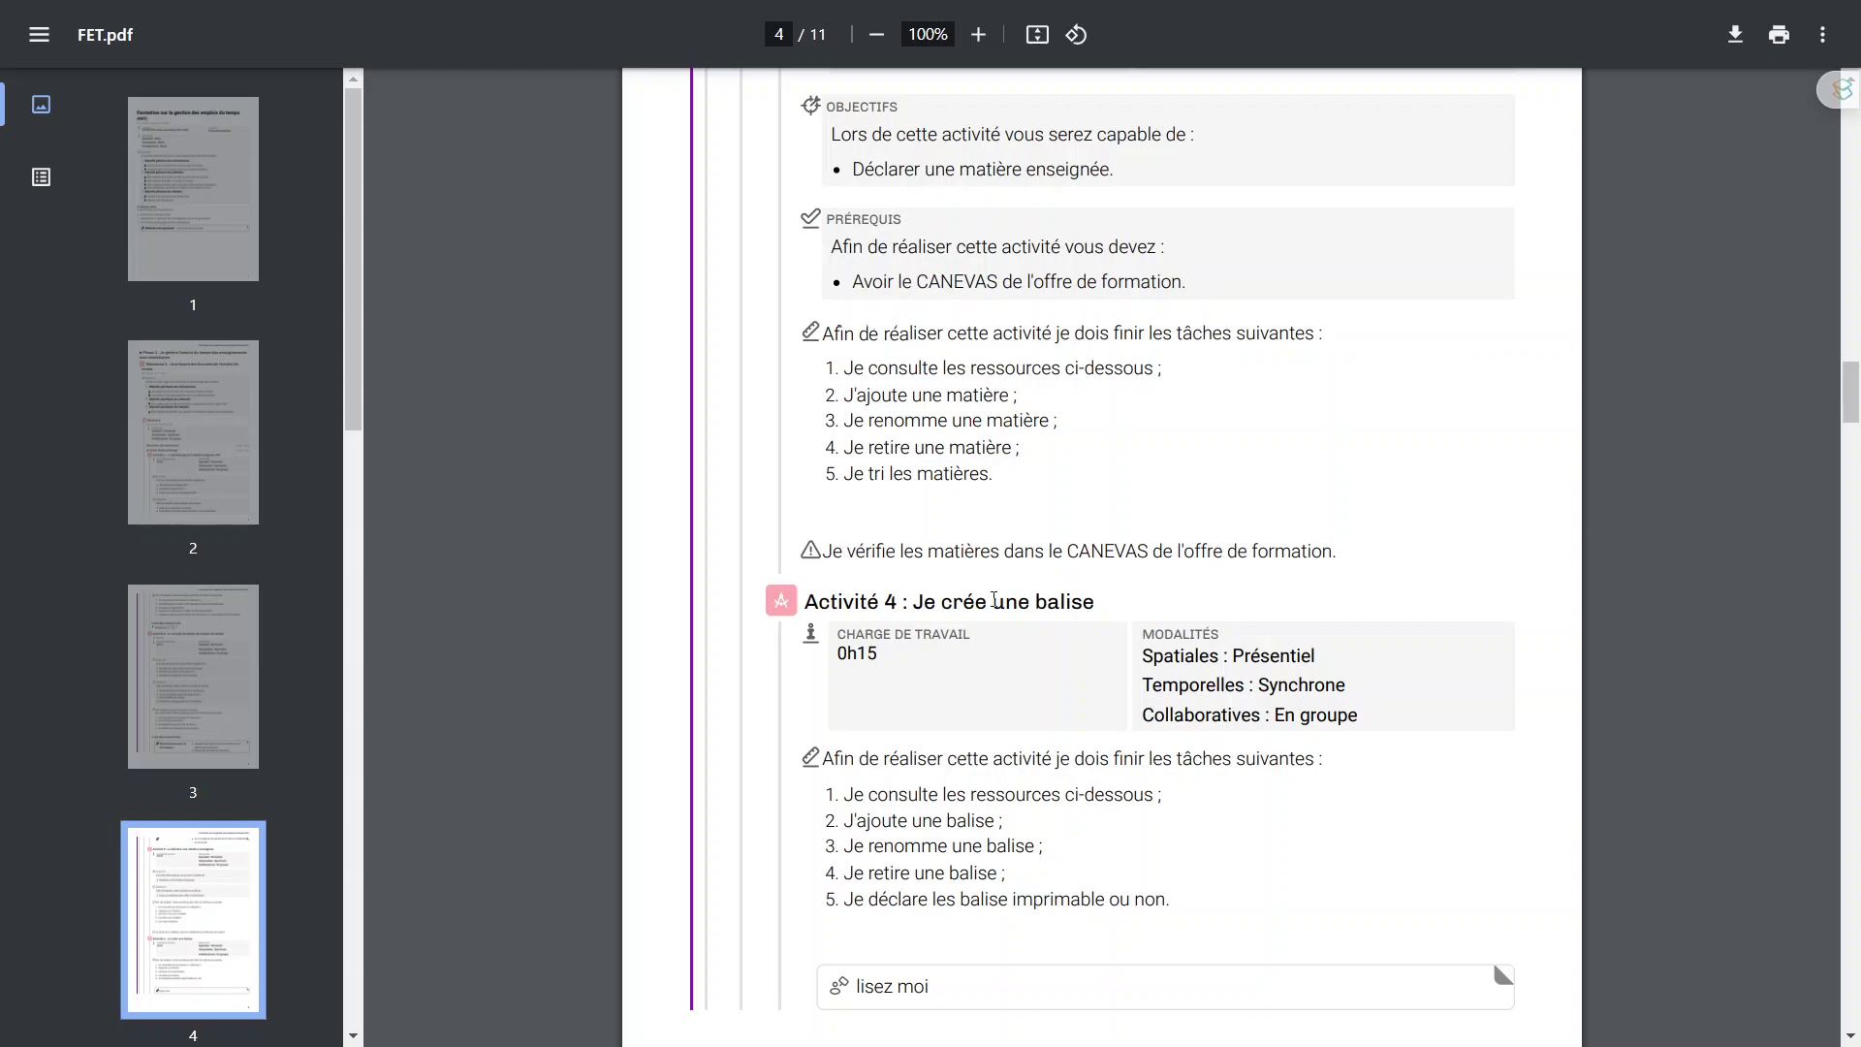
Step: Scroll to Activité 3 on page 4 and highlight its five task steps
scroll(993, 599, down, 3)
scroll(993, 599, down, 5)
scroll(993, 599, down, 2)
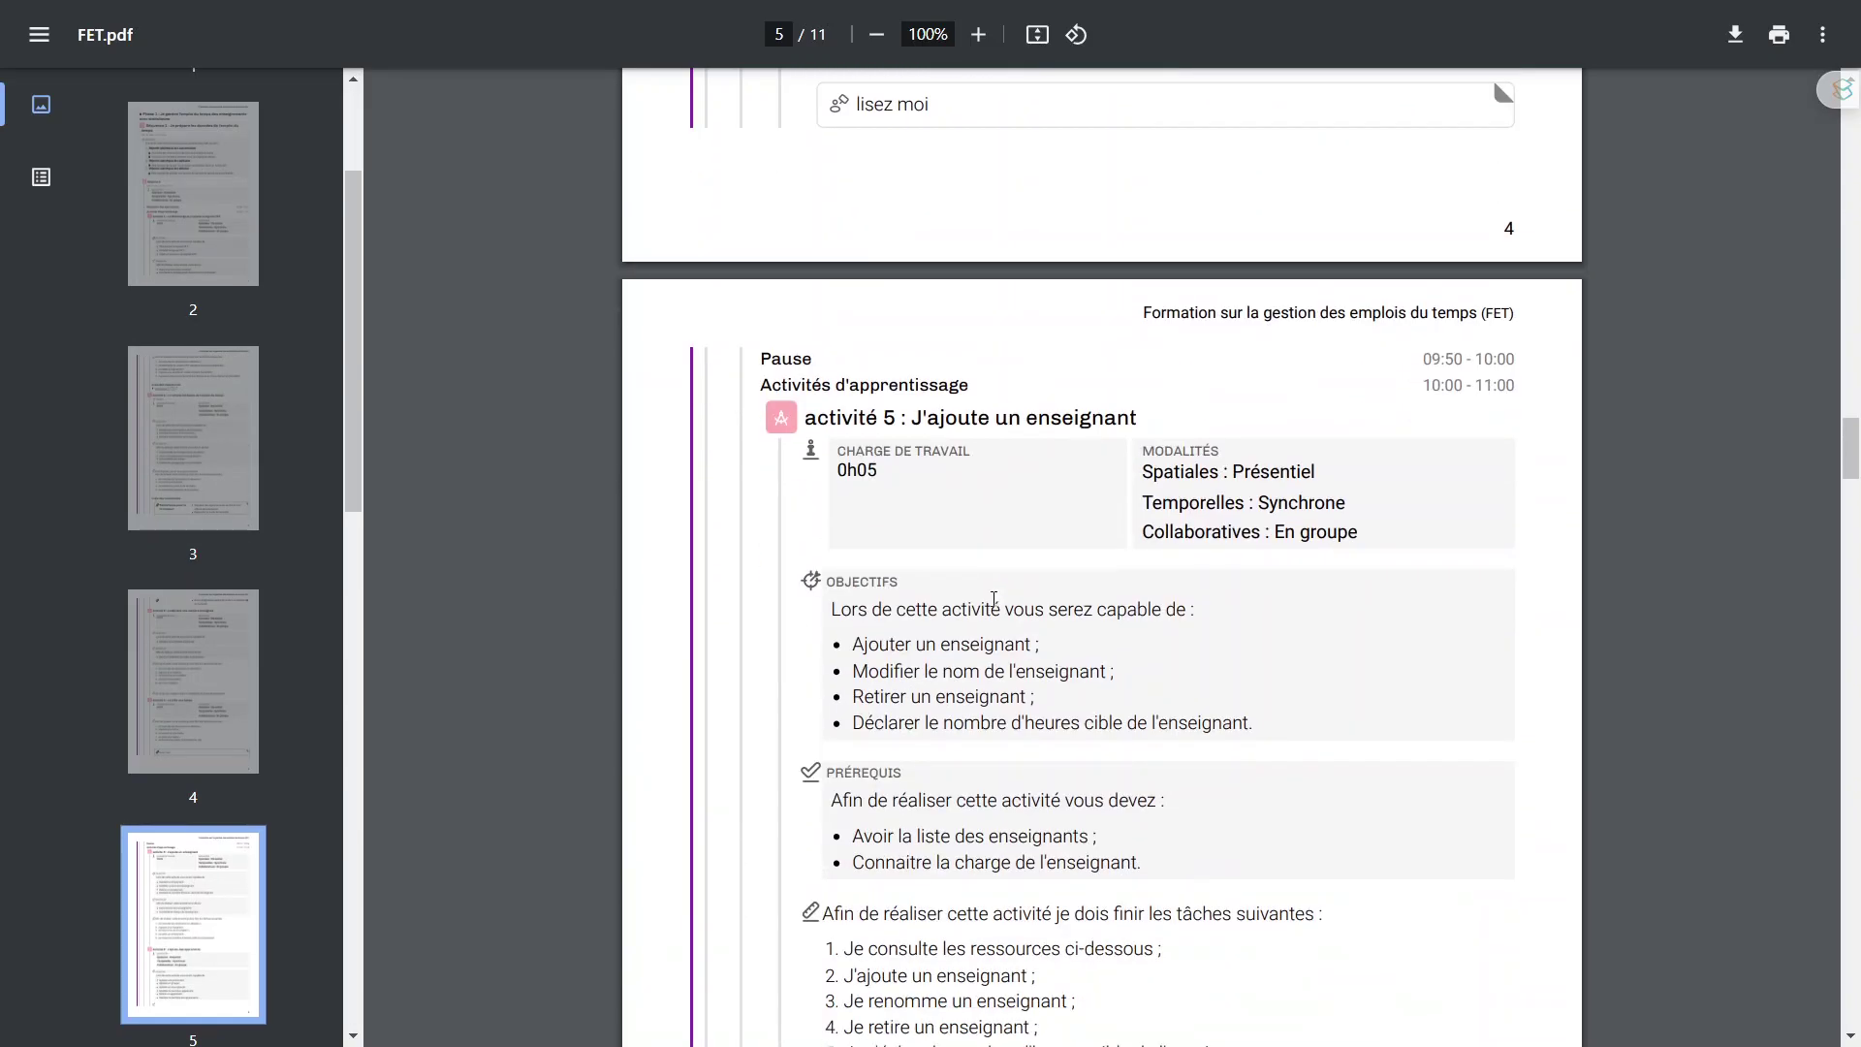
scroll(993, 599, down, 3)
scroll(994, 599, down, 4)
scroll(994, 599, down, 7)
scroll(993, 599, down, 5)
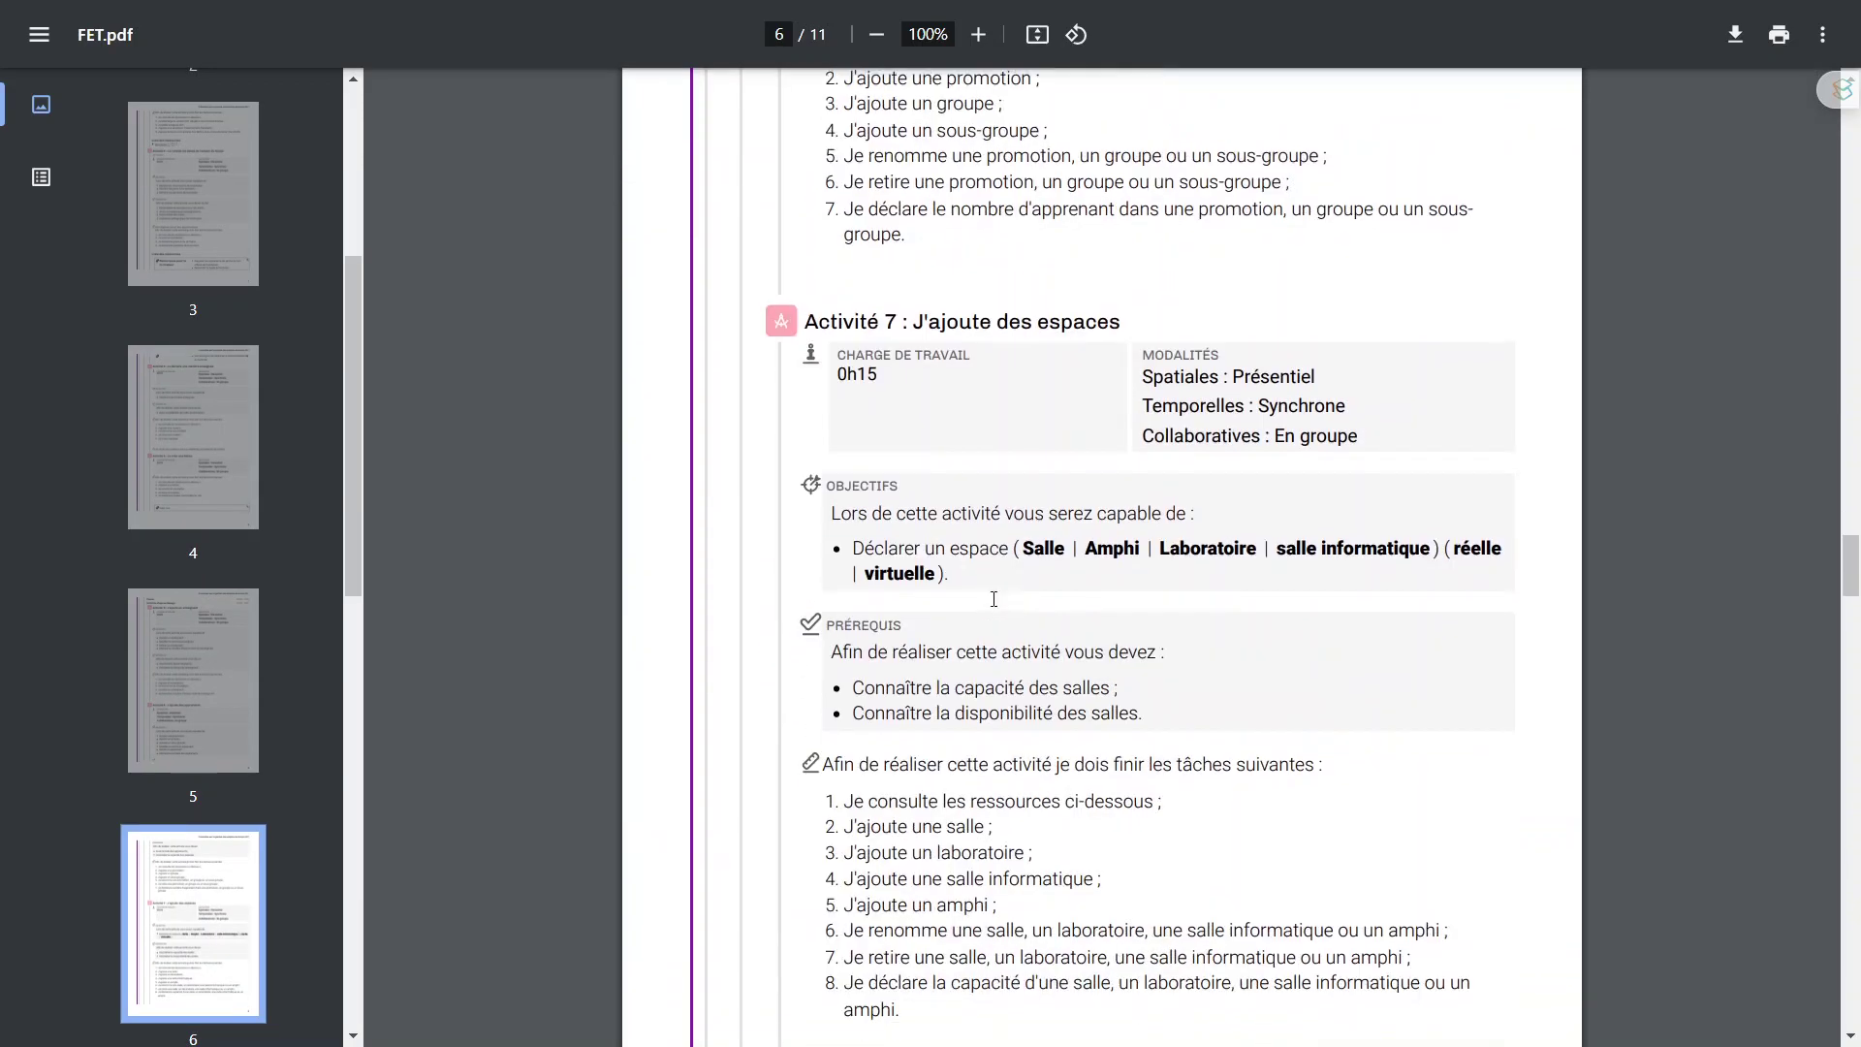
scroll(994, 599, down, 1)
scroll(993, 599, down, 1)
scroll(993, 599, down, 2)
scroll(994, 599, up, 1)
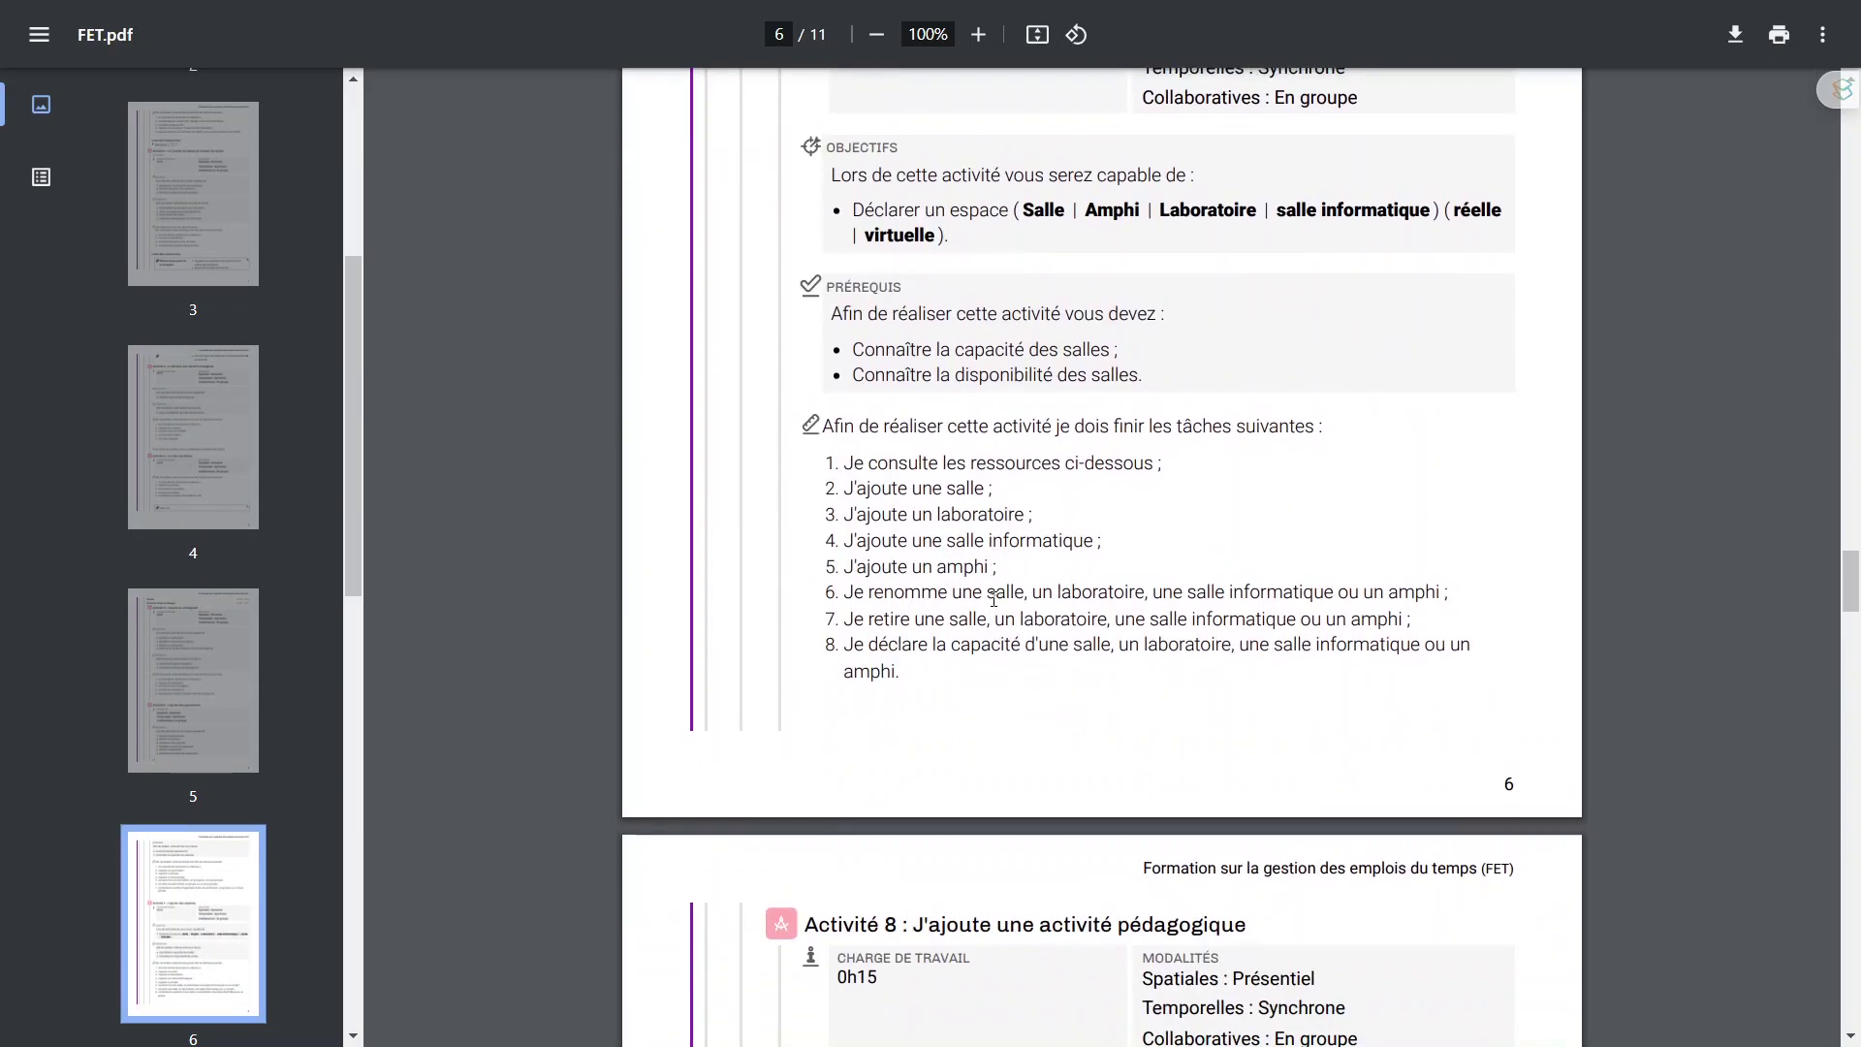
scroll(993, 599, up, 5)
scroll(994, 599, up, 10)
scroll(993, 599, up, 13)
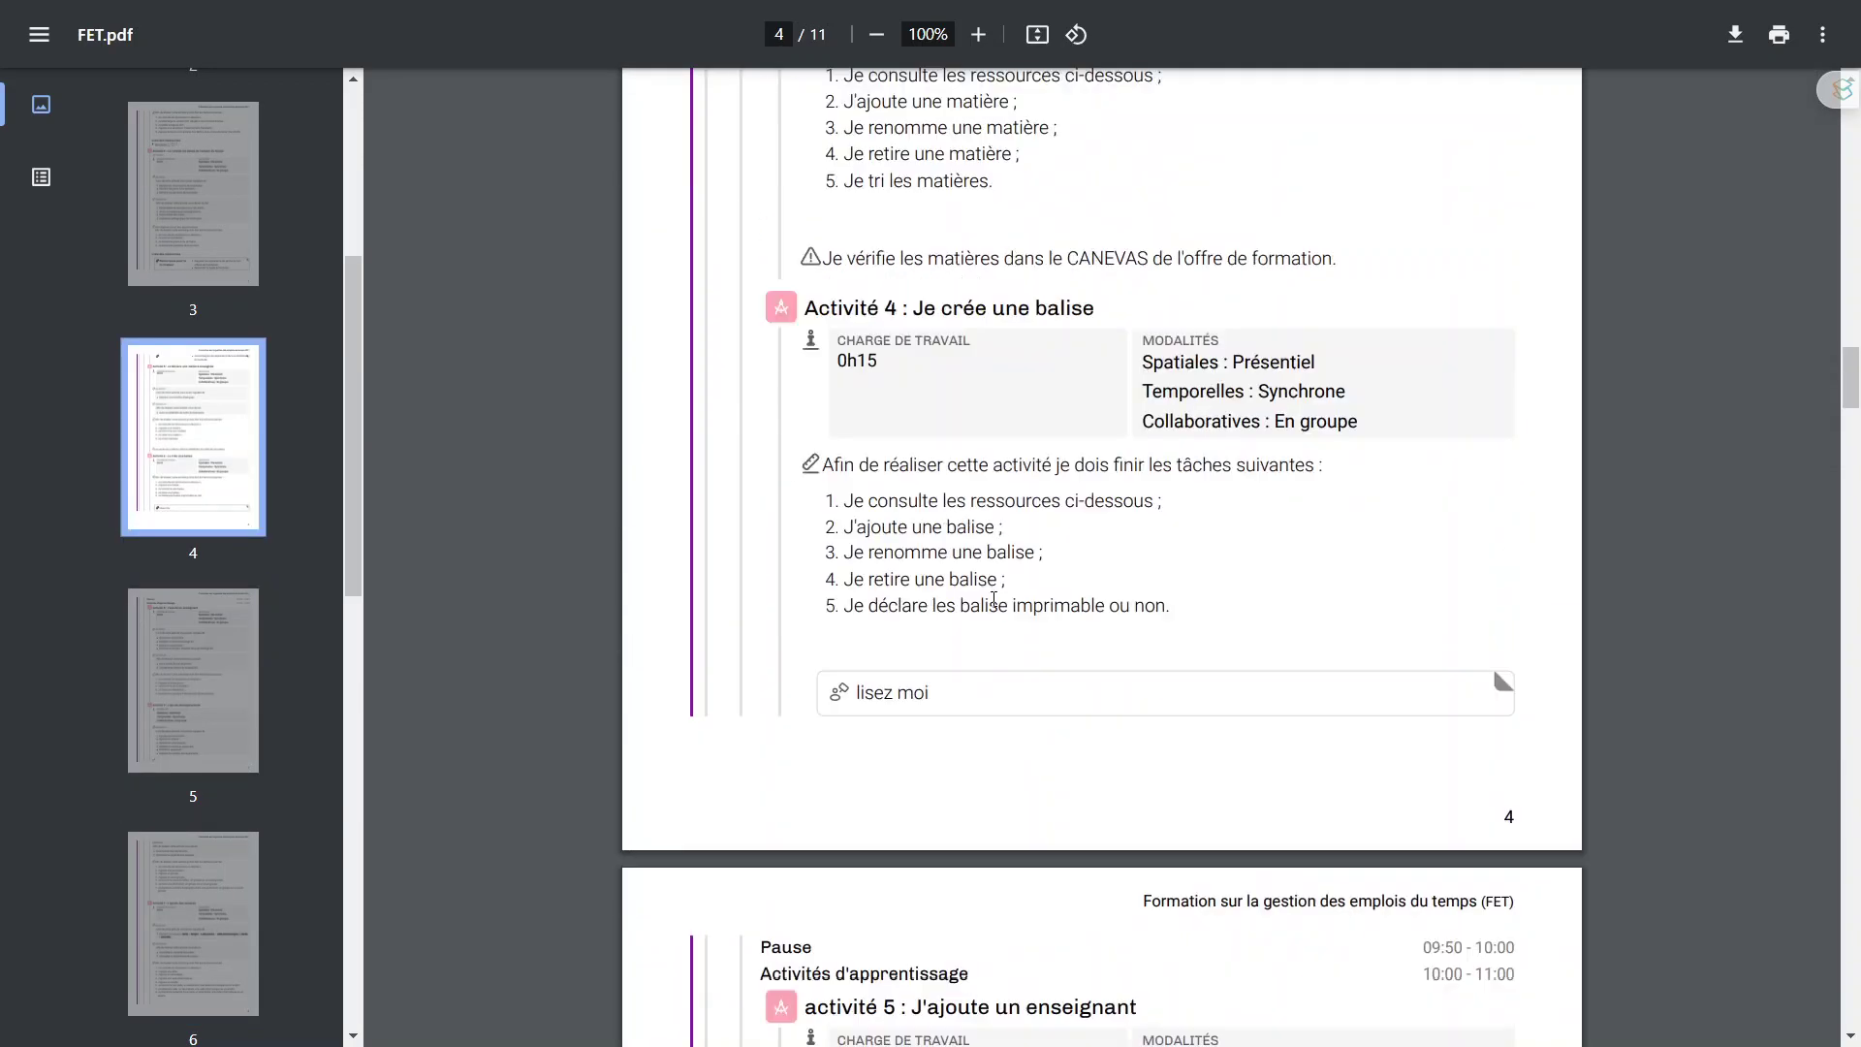
scroll(994, 599, up, 9)
scroll(994, 599, up, 2)
scroll(994, 599, down, 3)
scroll(994, 599, down, 3)
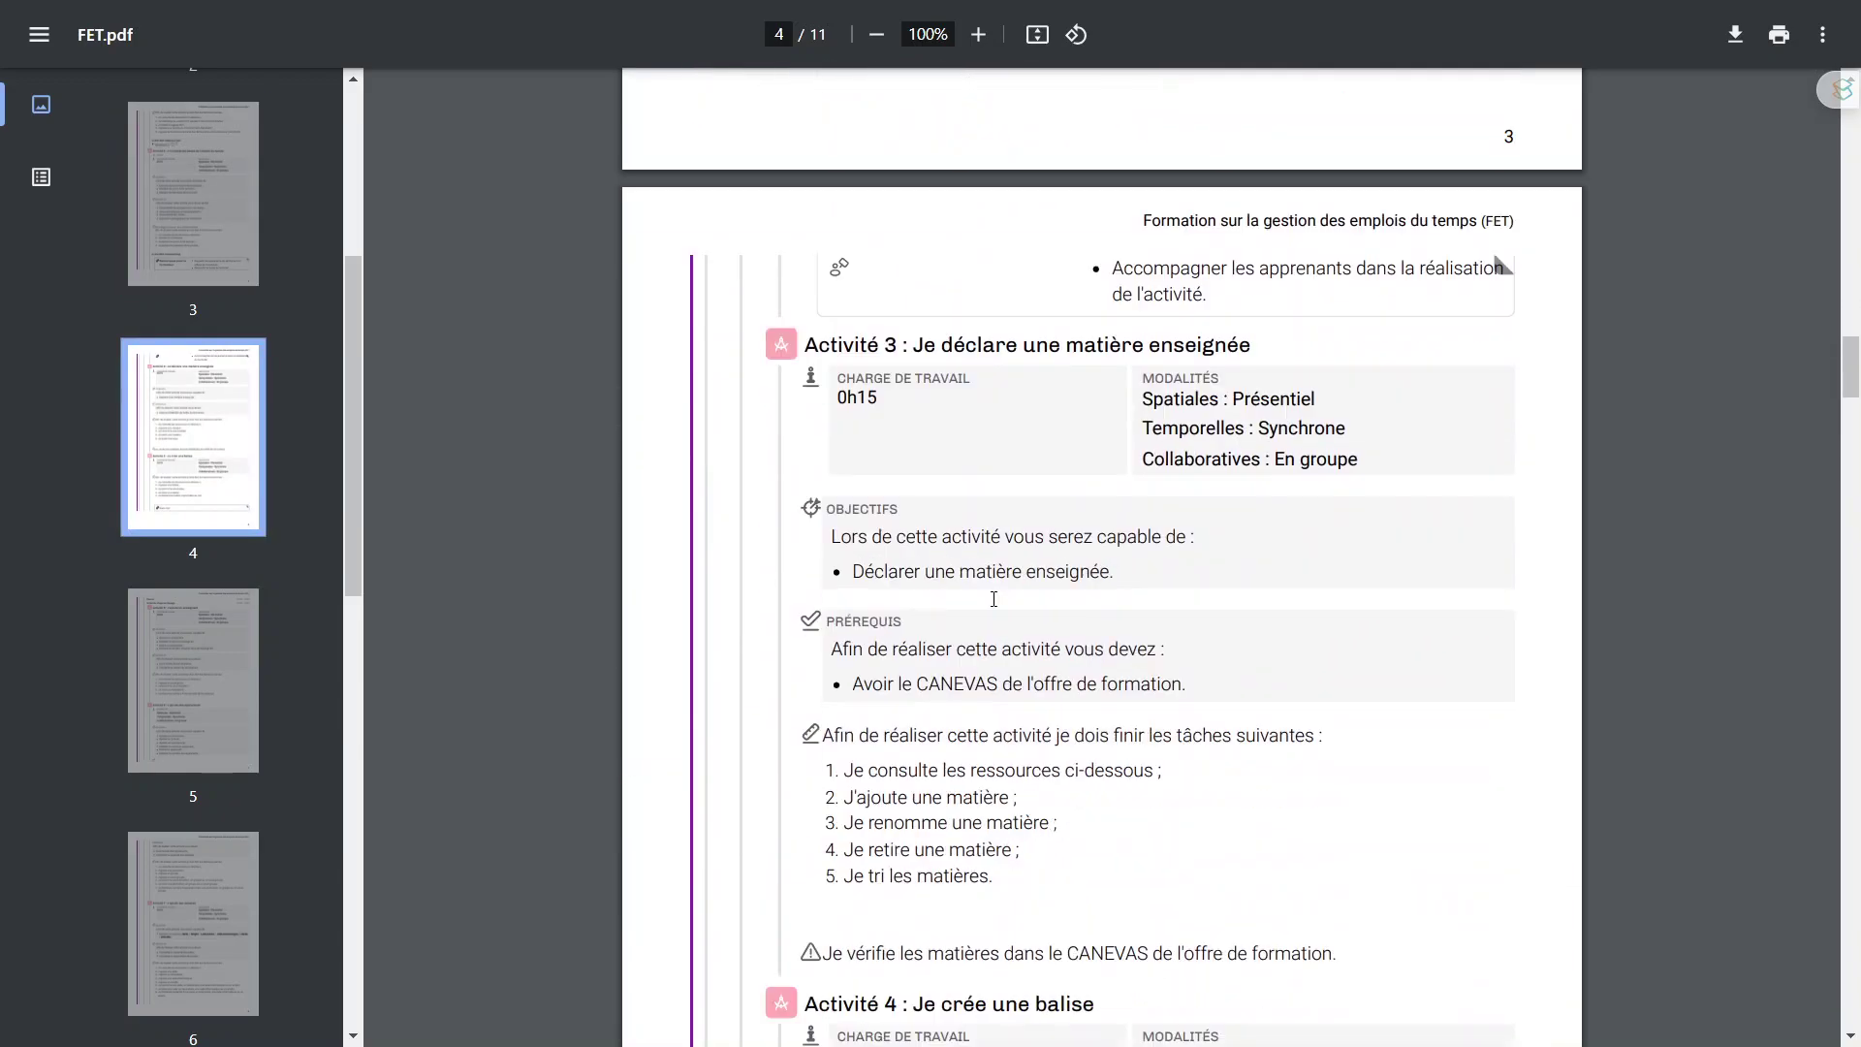
scroll(993, 599, down, 2)
drag(994, 599, 1007, 705)
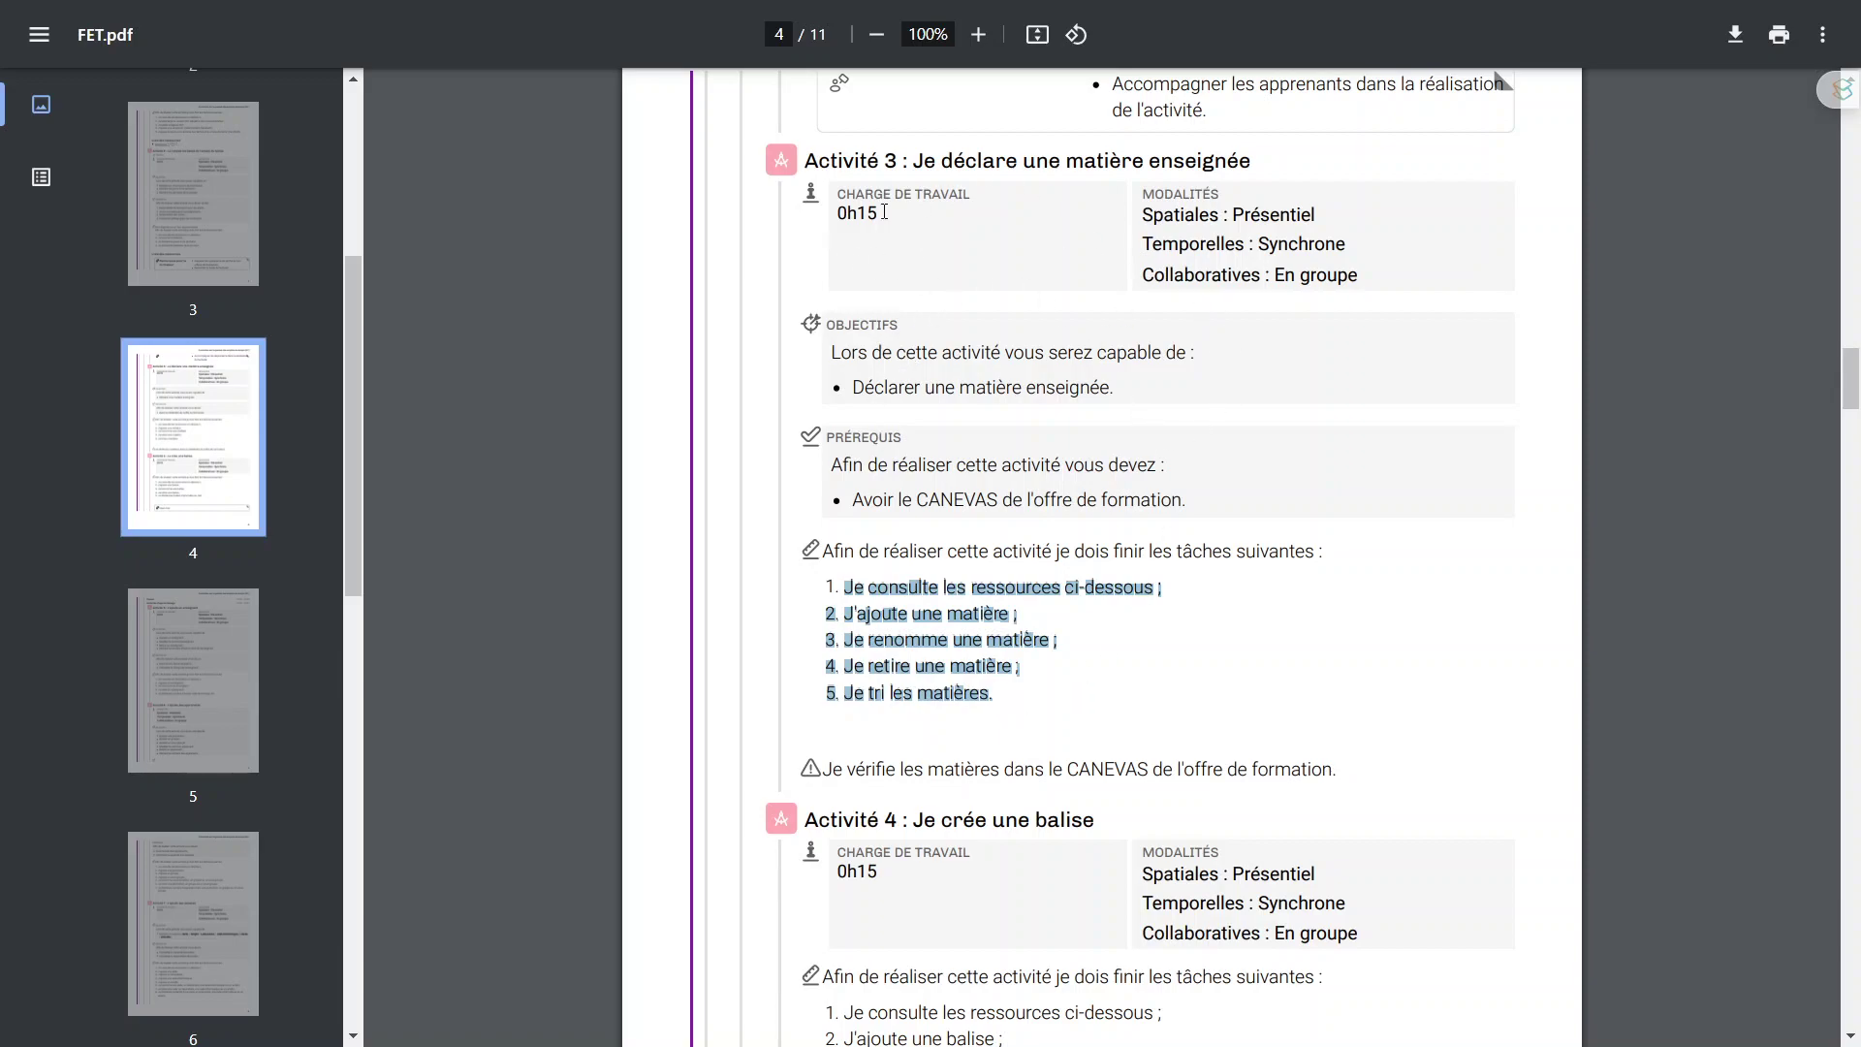
Step: Highlight the 0h15 workload and the Présentiel, En groupe and Synchrone modalities, then clear the selection
drag(839, 212, 875, 213)
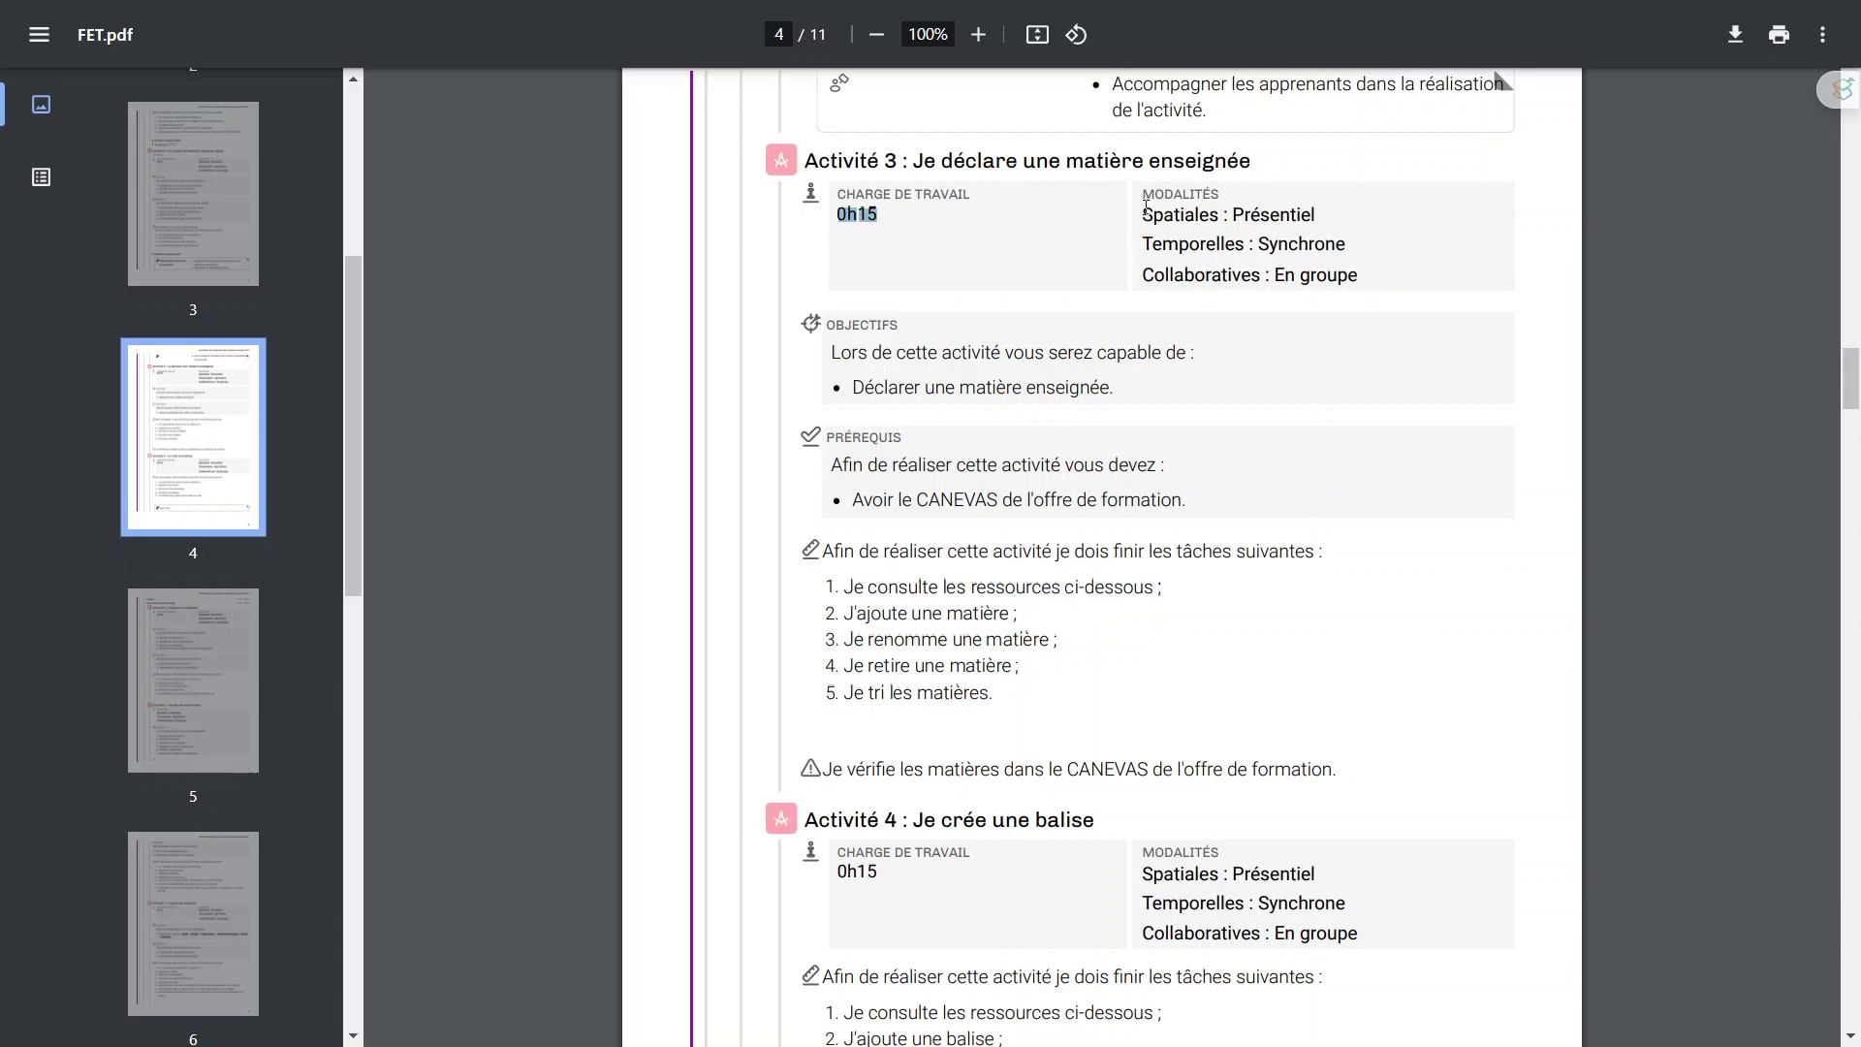
drag(1145, 208, 1325, 207)
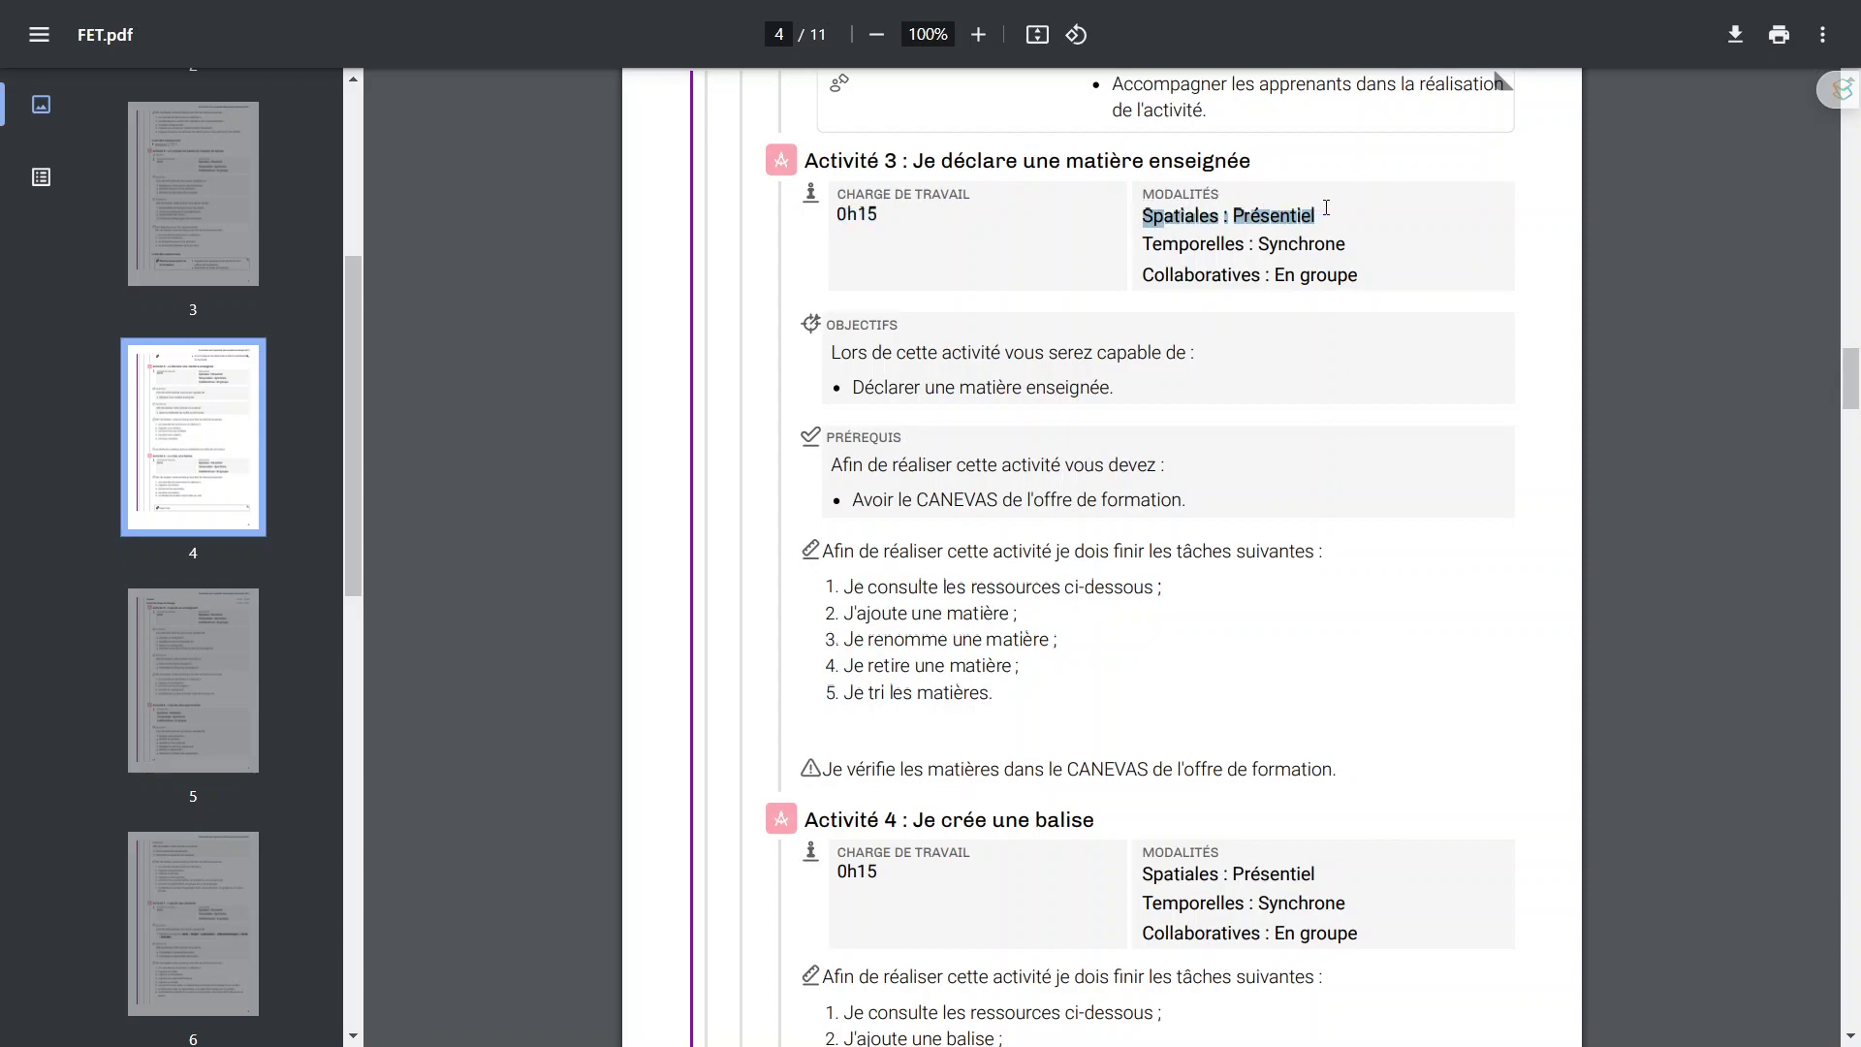
drag(1275, 276, 1368, 276)
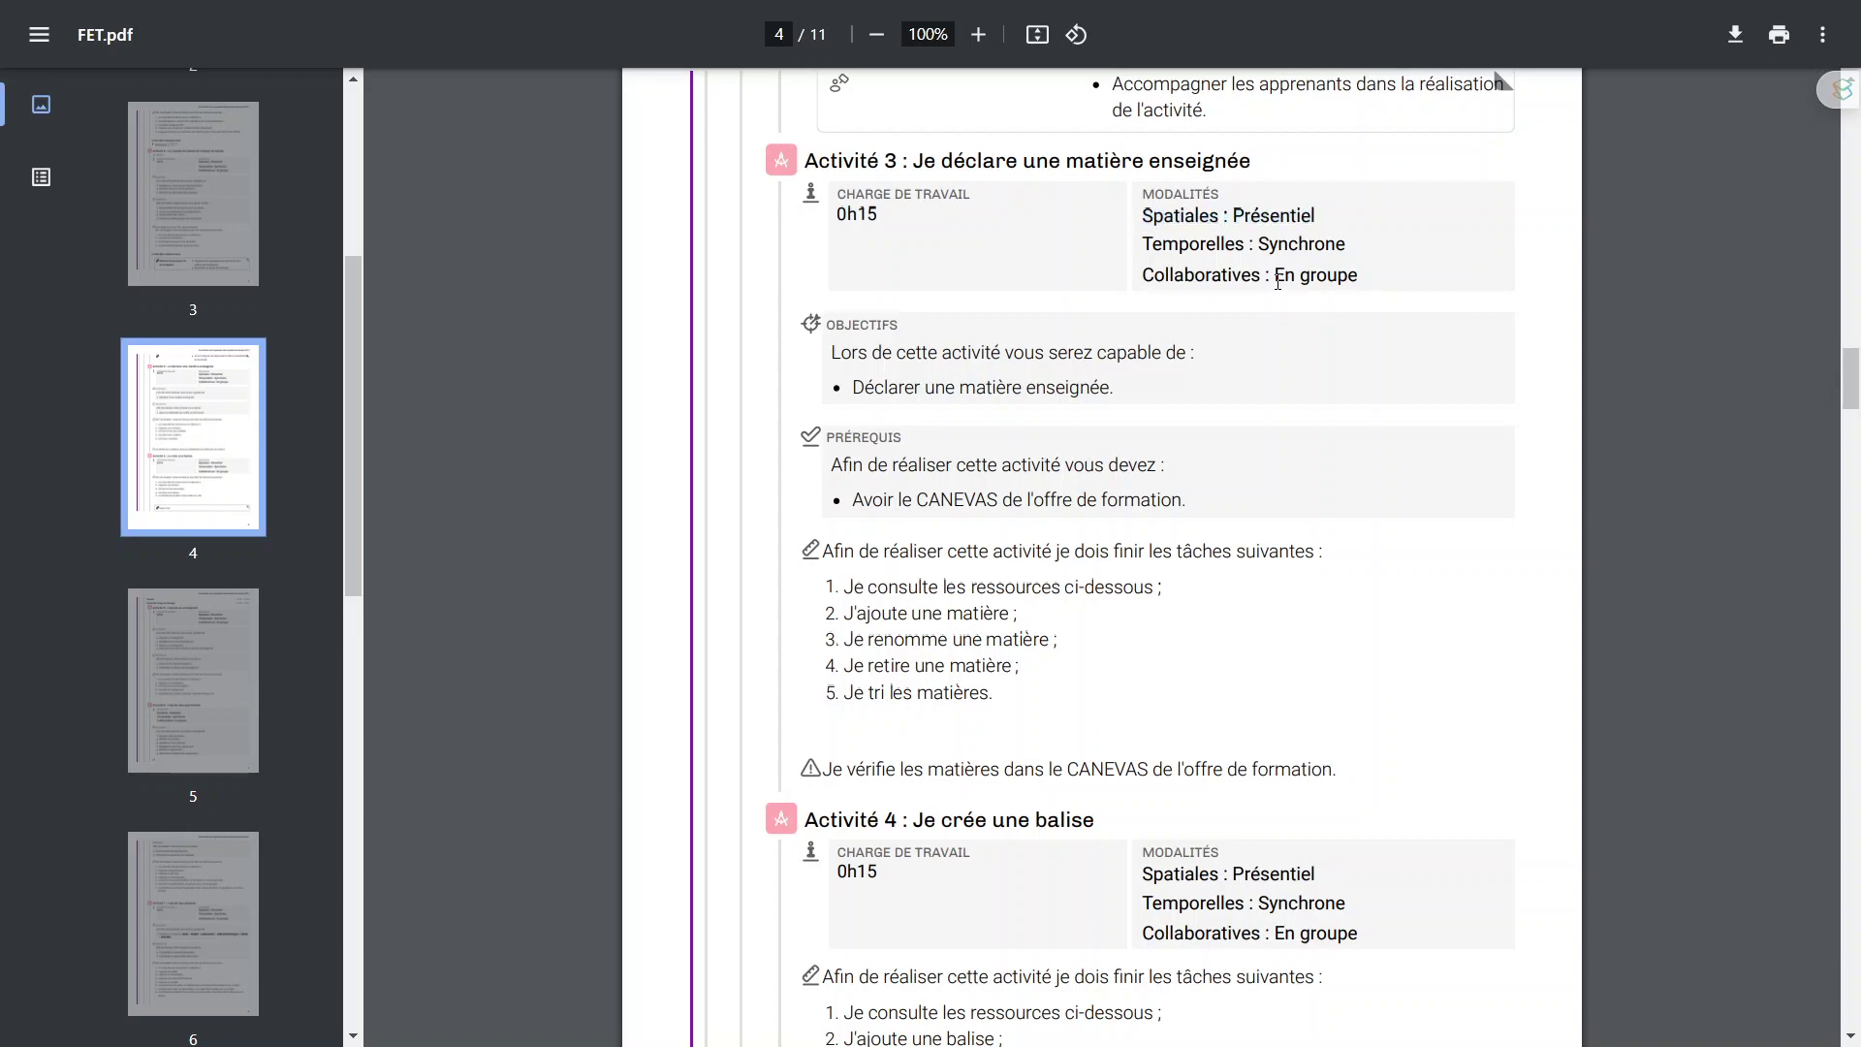
click(1220, 284)
drag(1280, 278, 1363, 280)
drag(1264, 244, 1347, 244)
click(1241, 254)
Step: Scroll through Phase 1 and Activité 1 on pages 2–3, then return to the top of page 1
scroll(870, 248, up, 5)
scroll(870, 248, up, 20)
scroll(869, 248, up, 8)
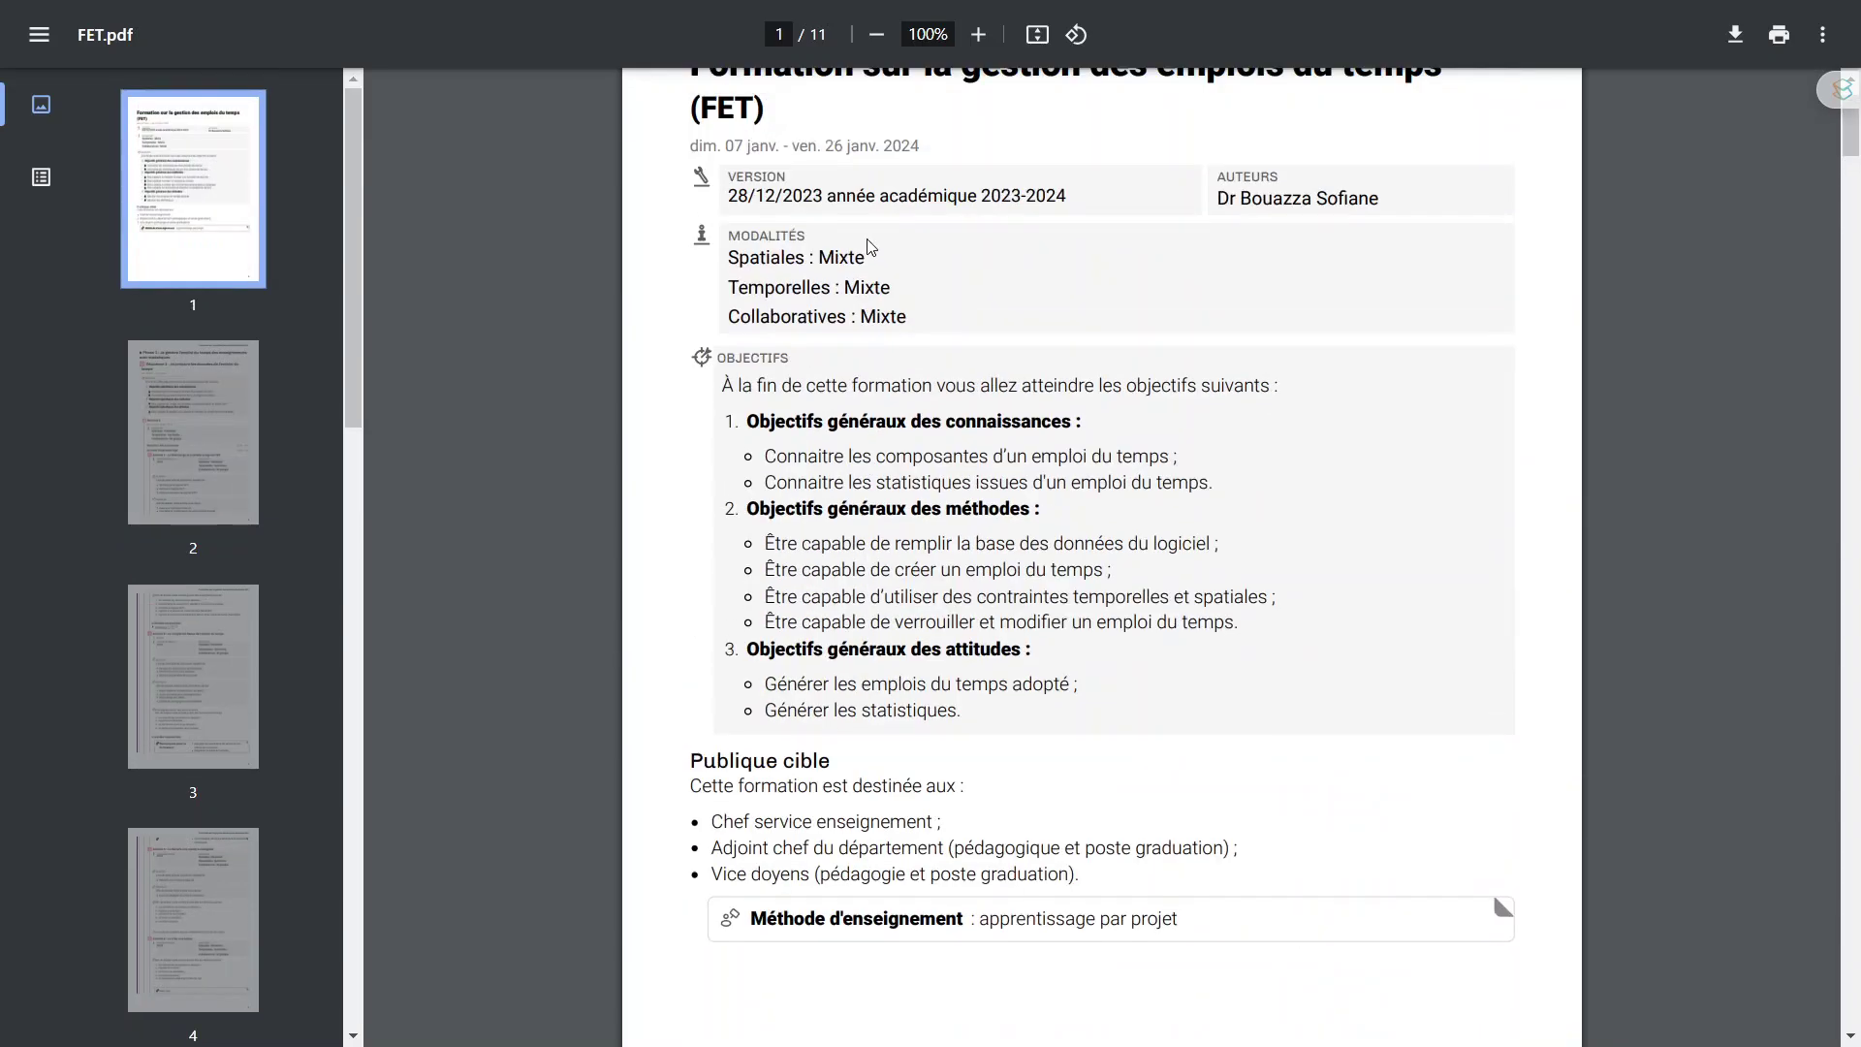
scroll(870, 248, down, 3)
scroll(869, 249, down, 5)
scroll(870, 248, down, 4)
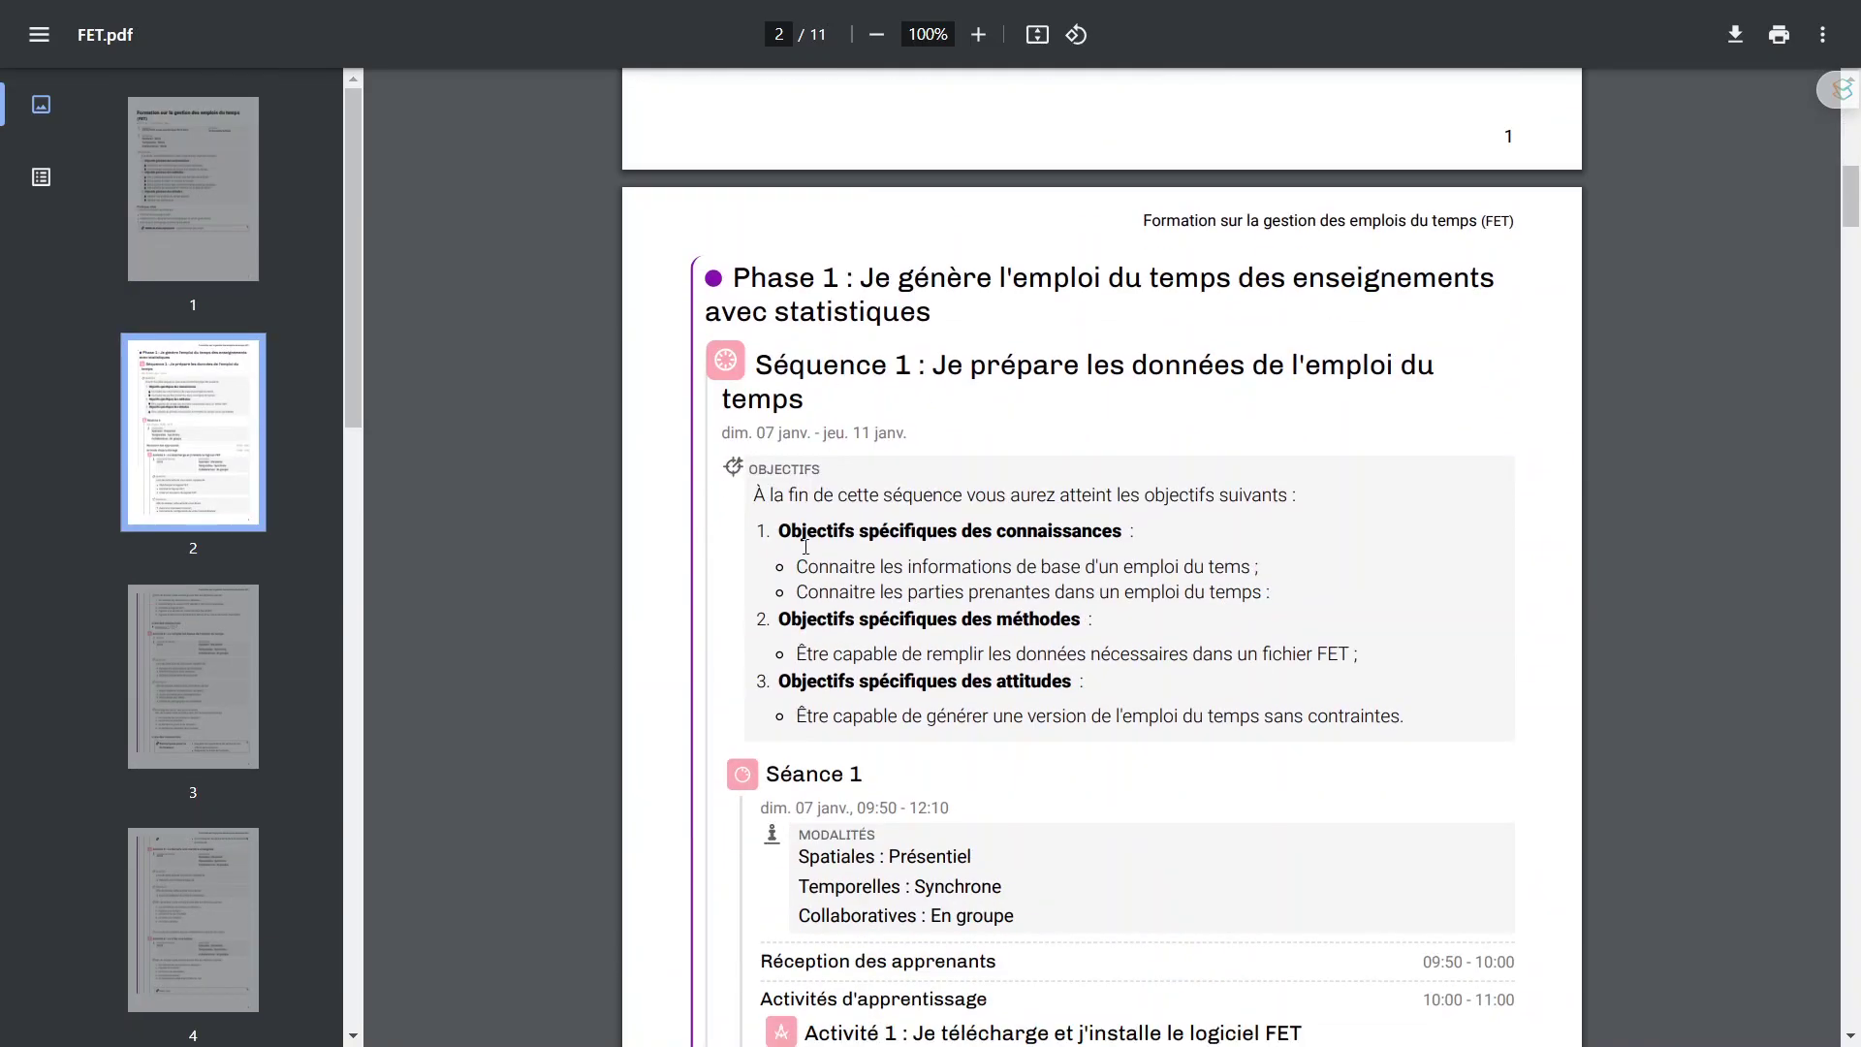
scroll(798, 601, down, 3)
scroll(798, 601, down, 2)
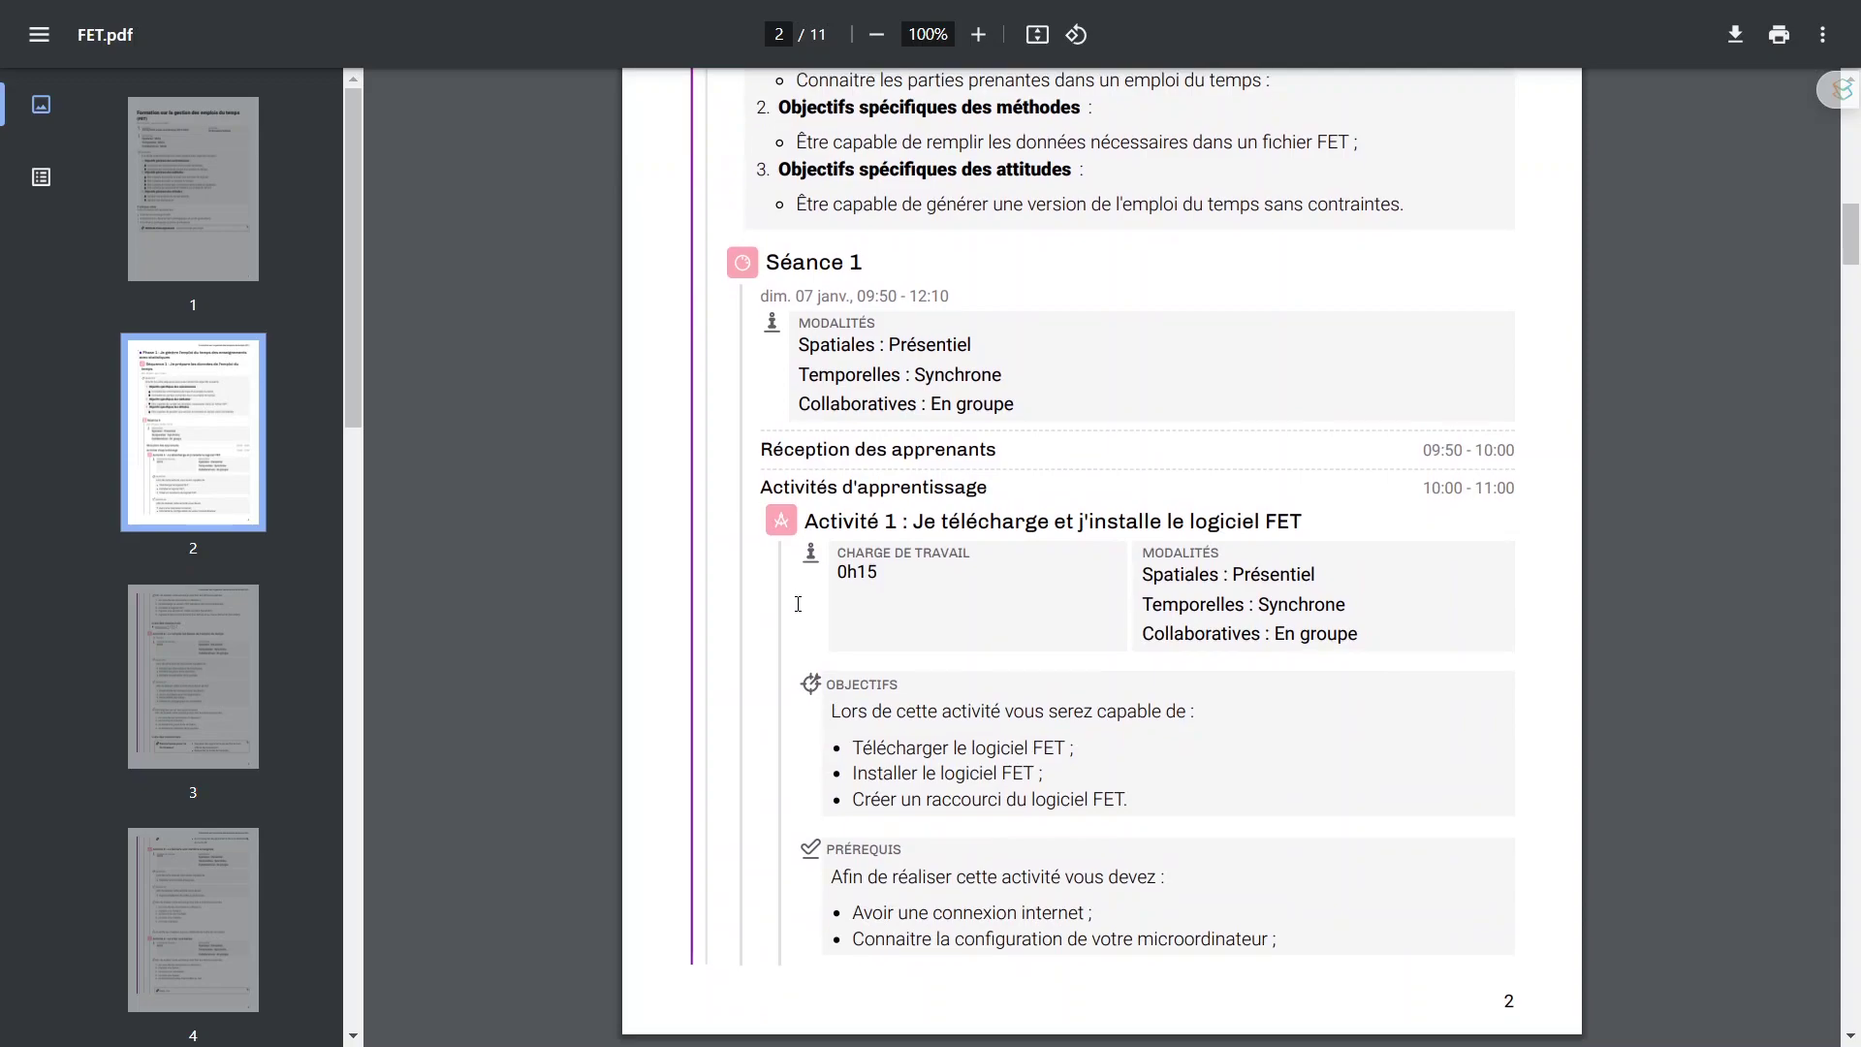
scroll(952, 405, down, 1)
scroll(921, 598, down, 1)
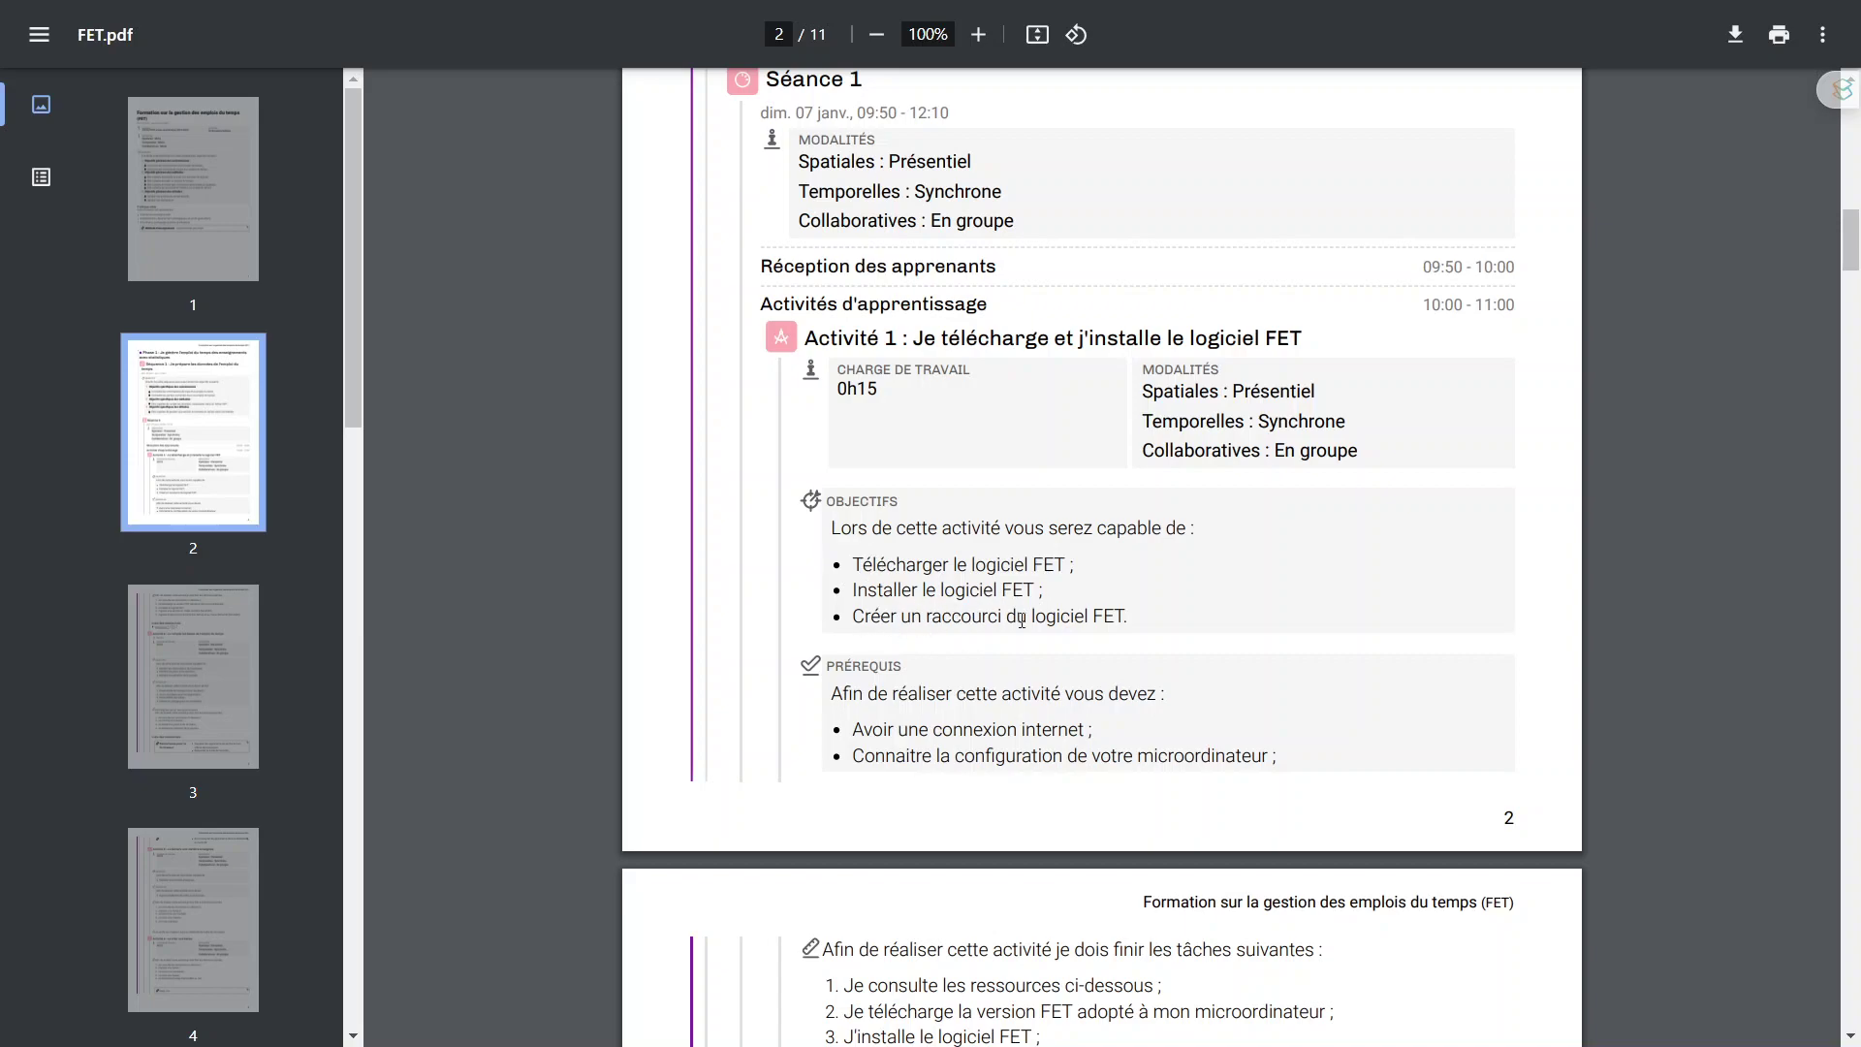
scroll(1028, 620, down, 2)
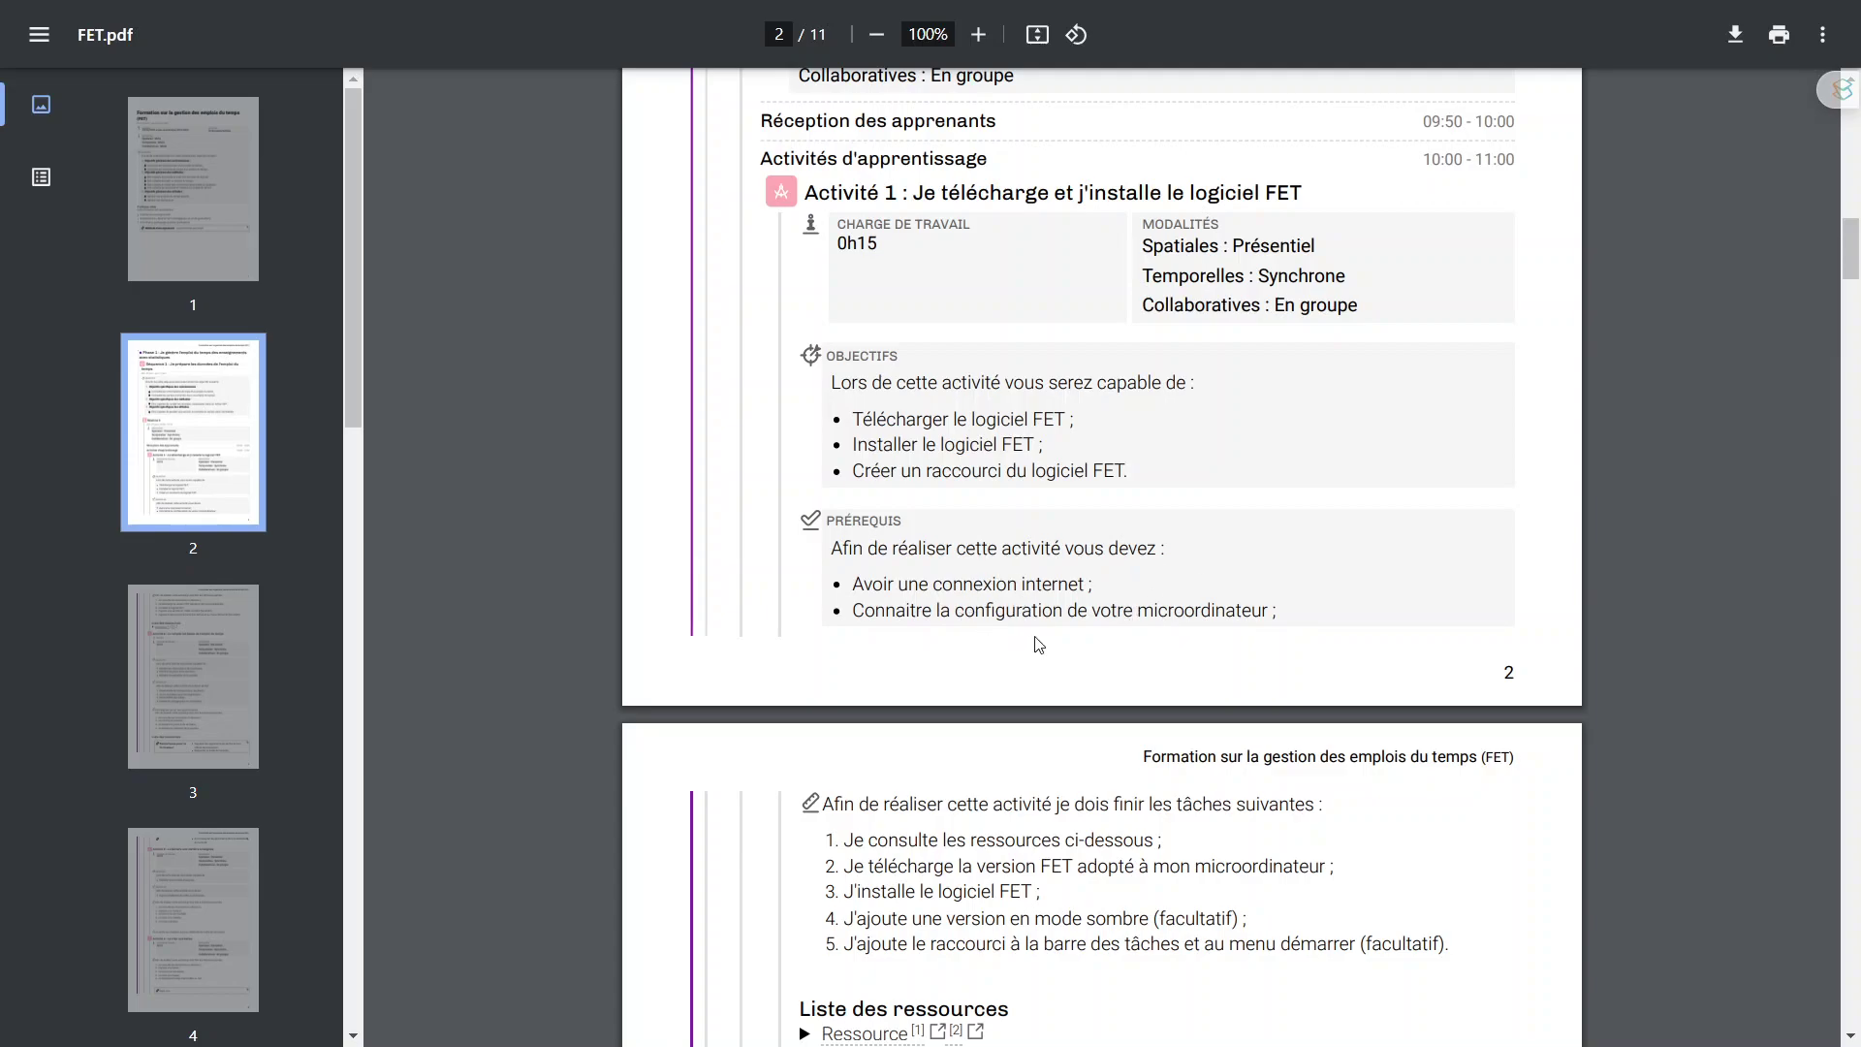
scroll(953, 679, down, 3)
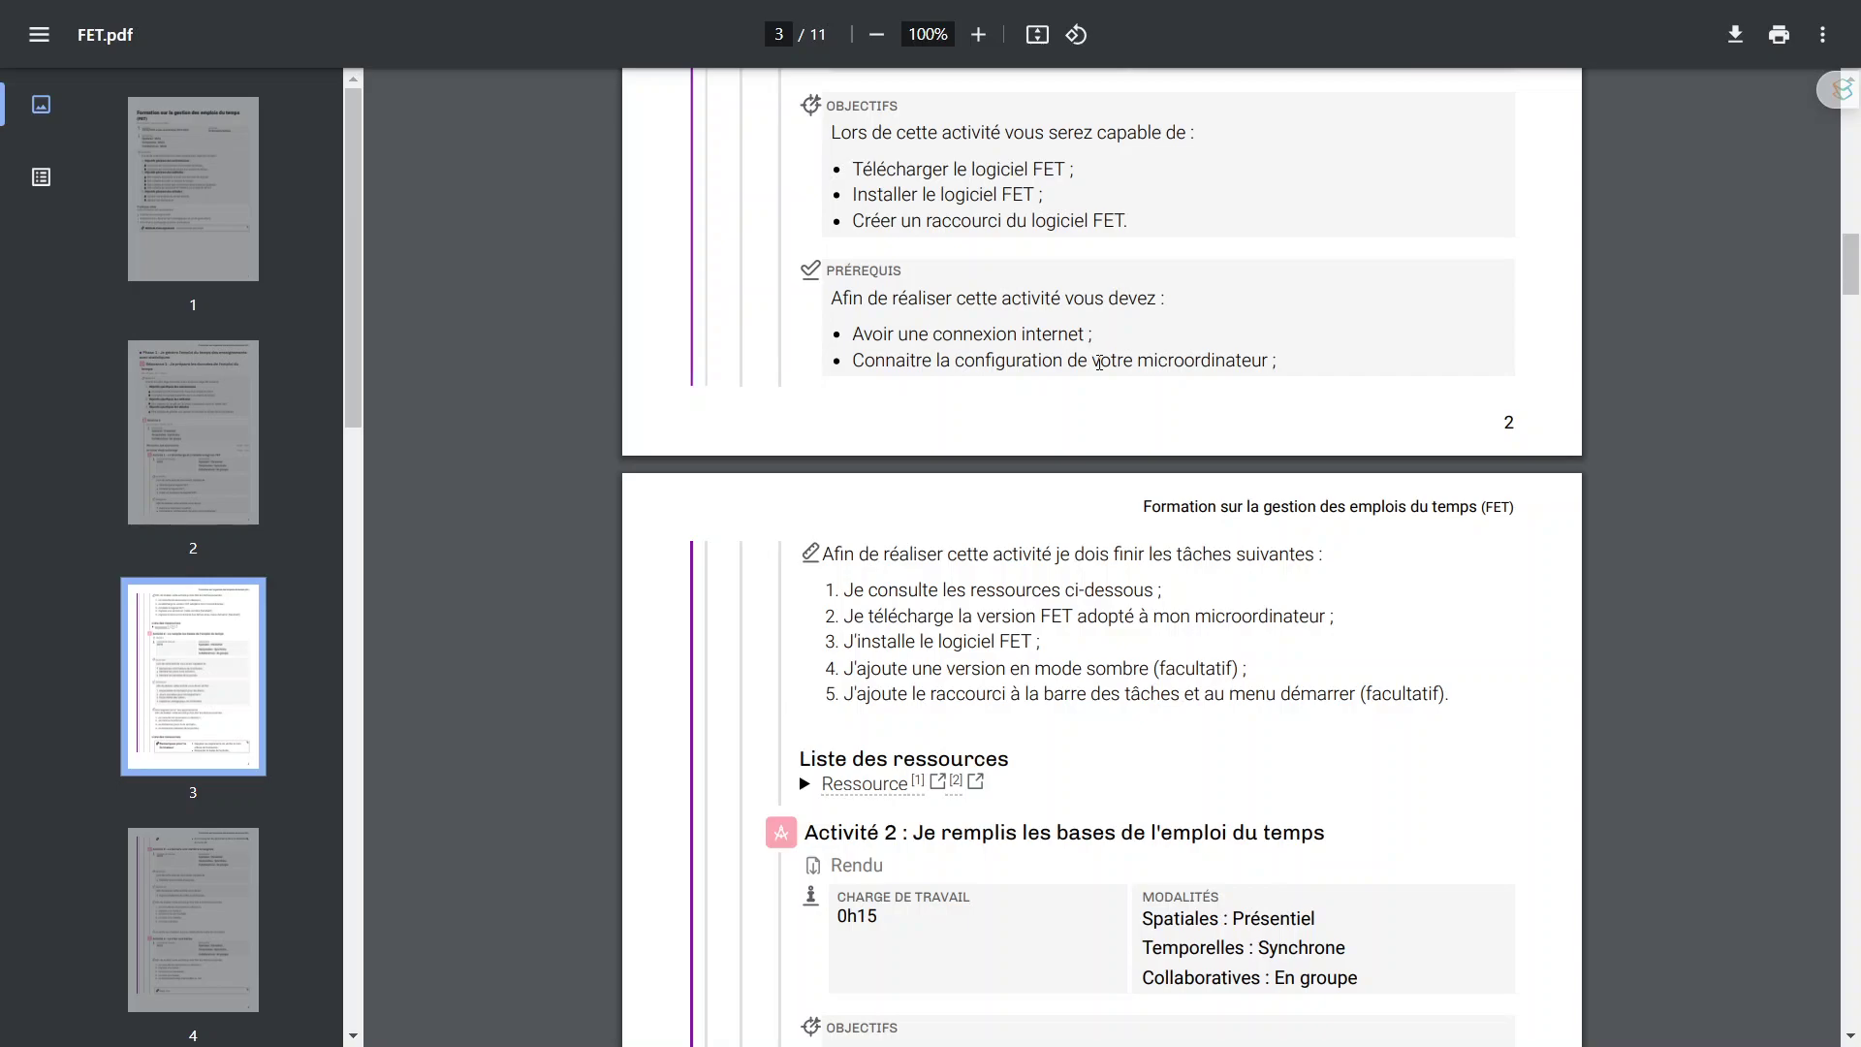
scroll(1099, 363, up, 1)
scroll(1099, 363, up, 14)
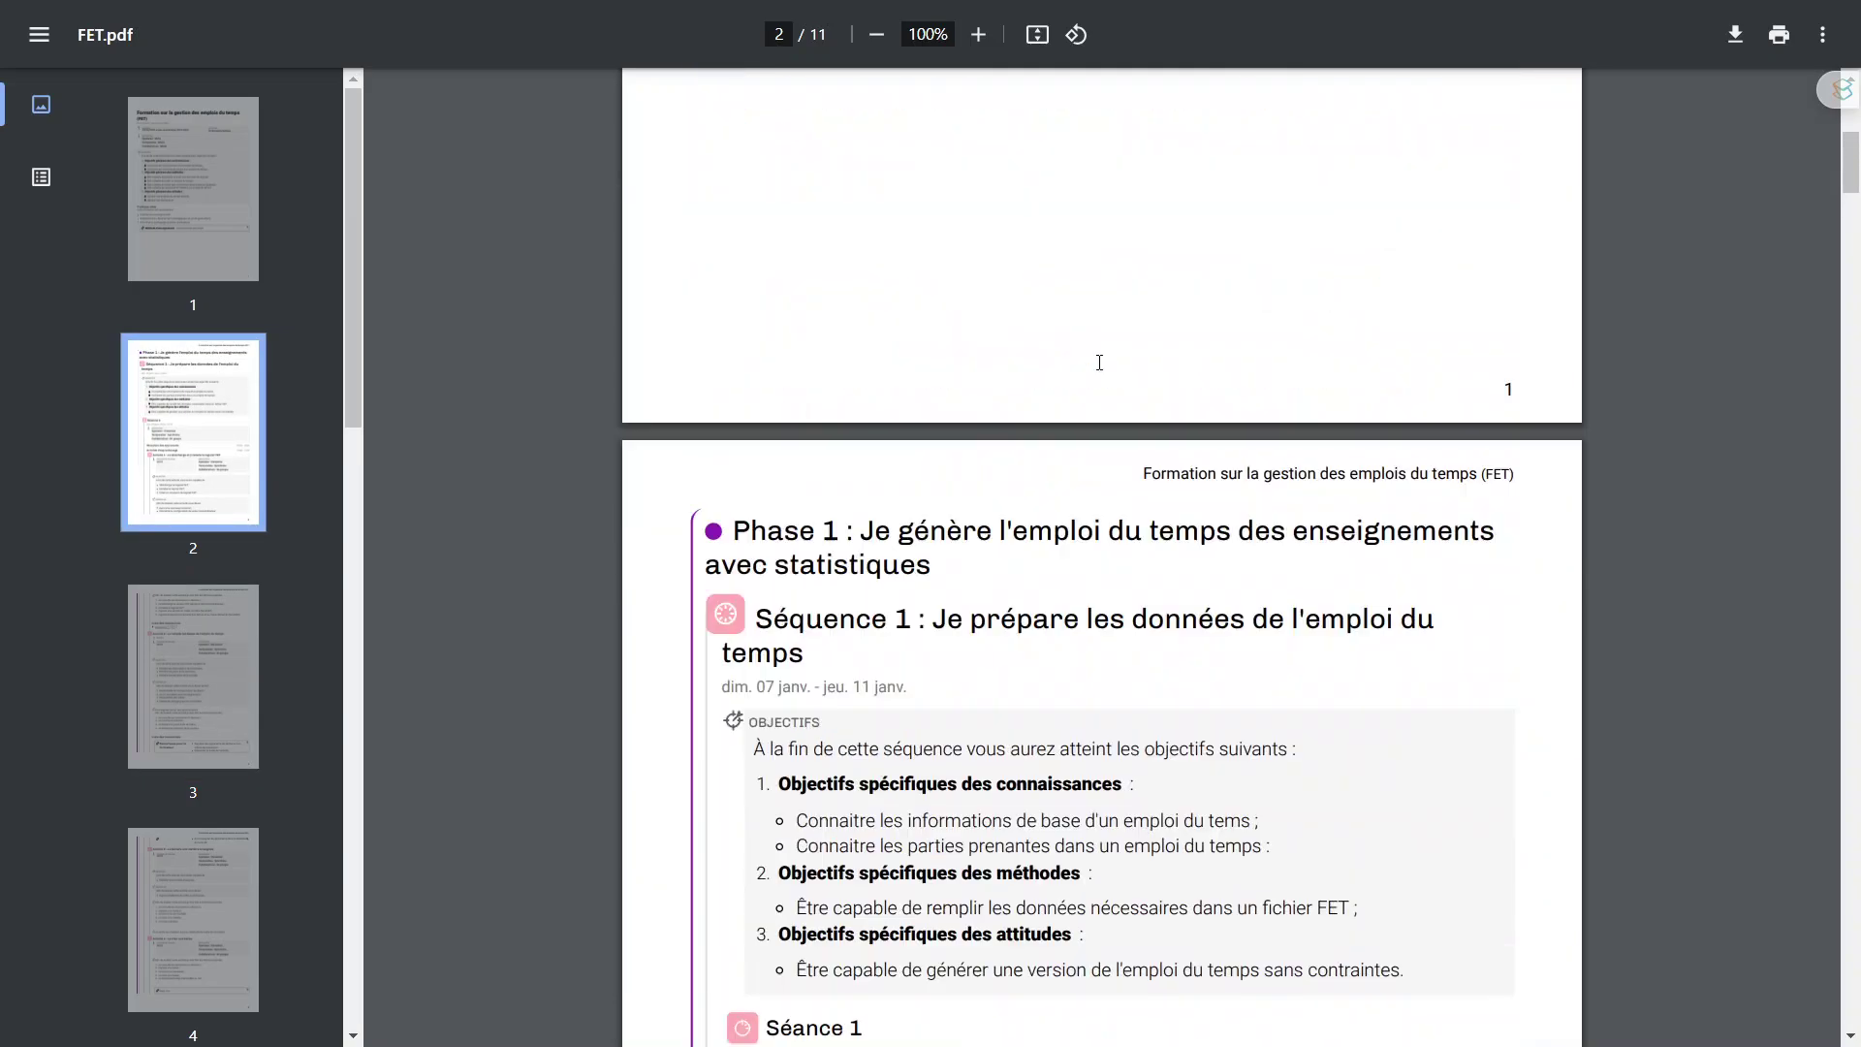
scroll(1099, 362, up, 15)
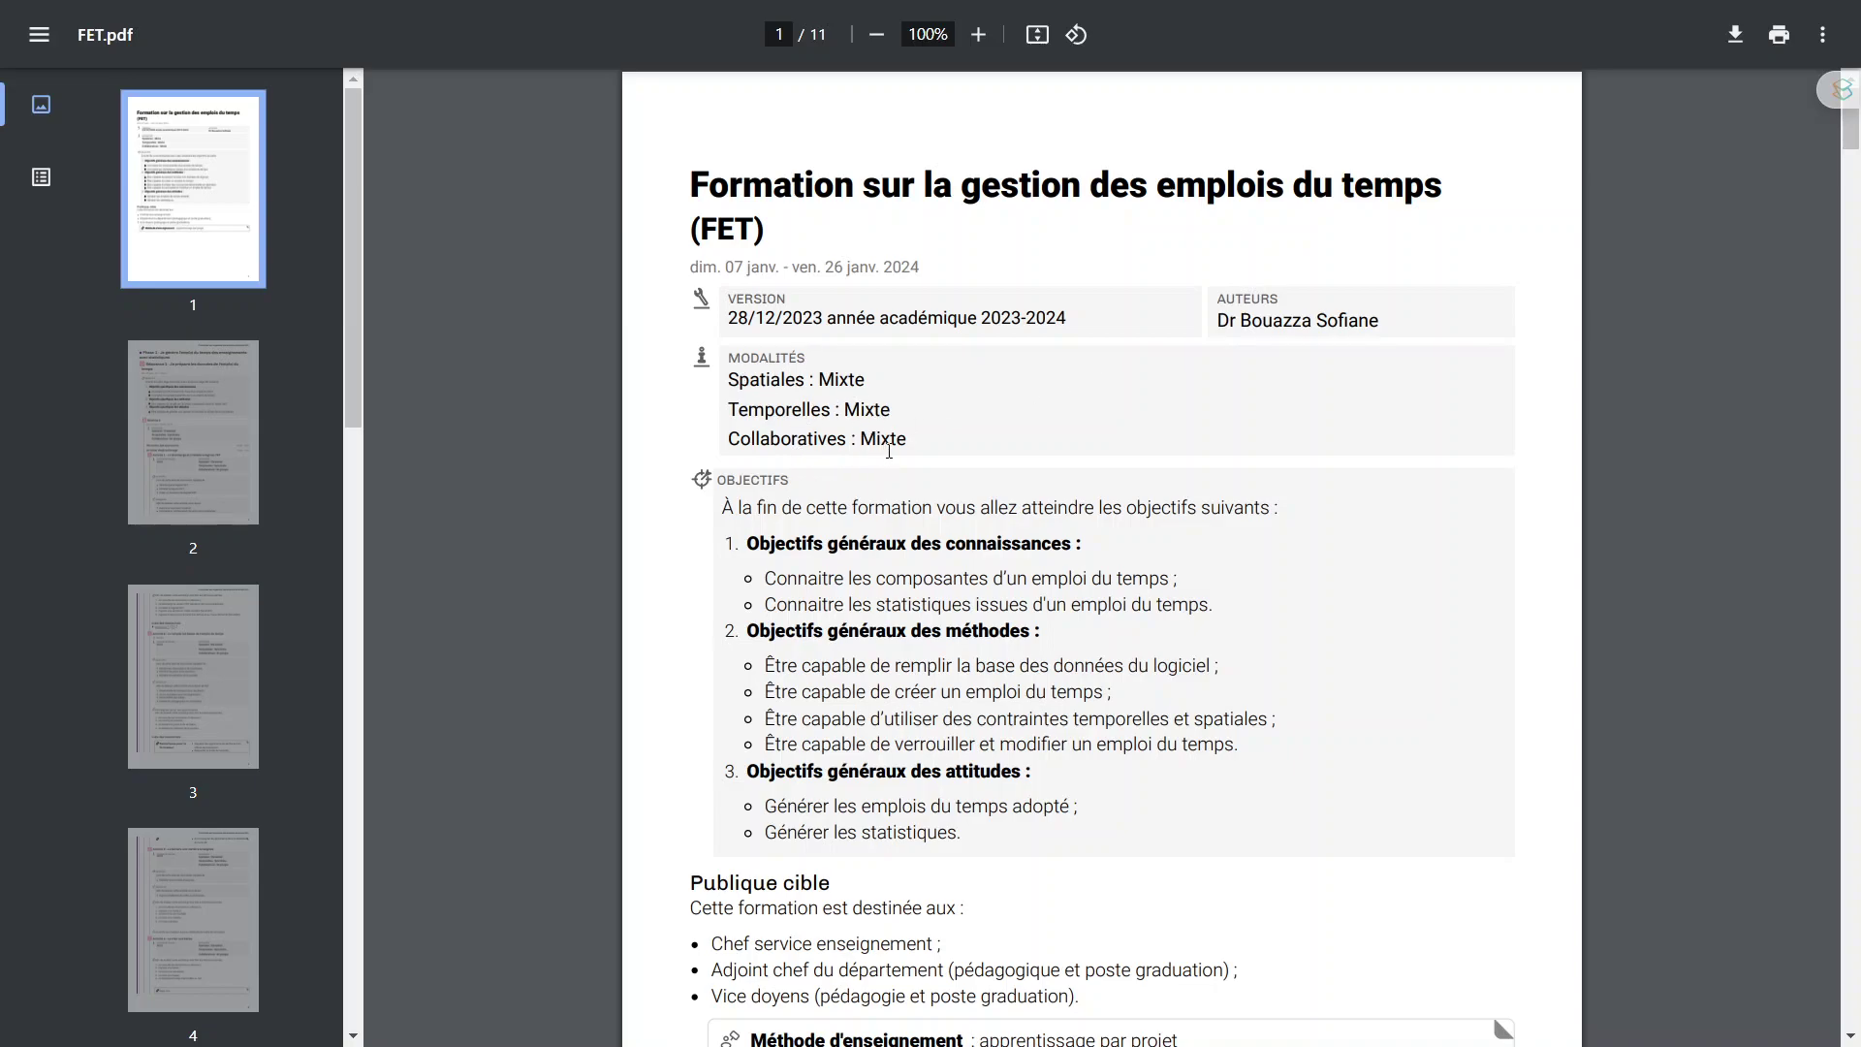
Step: Highlight the Activité 2 section on page 3, clear the selection, and exit fullscreen
scroll(718, 585, down, 2)
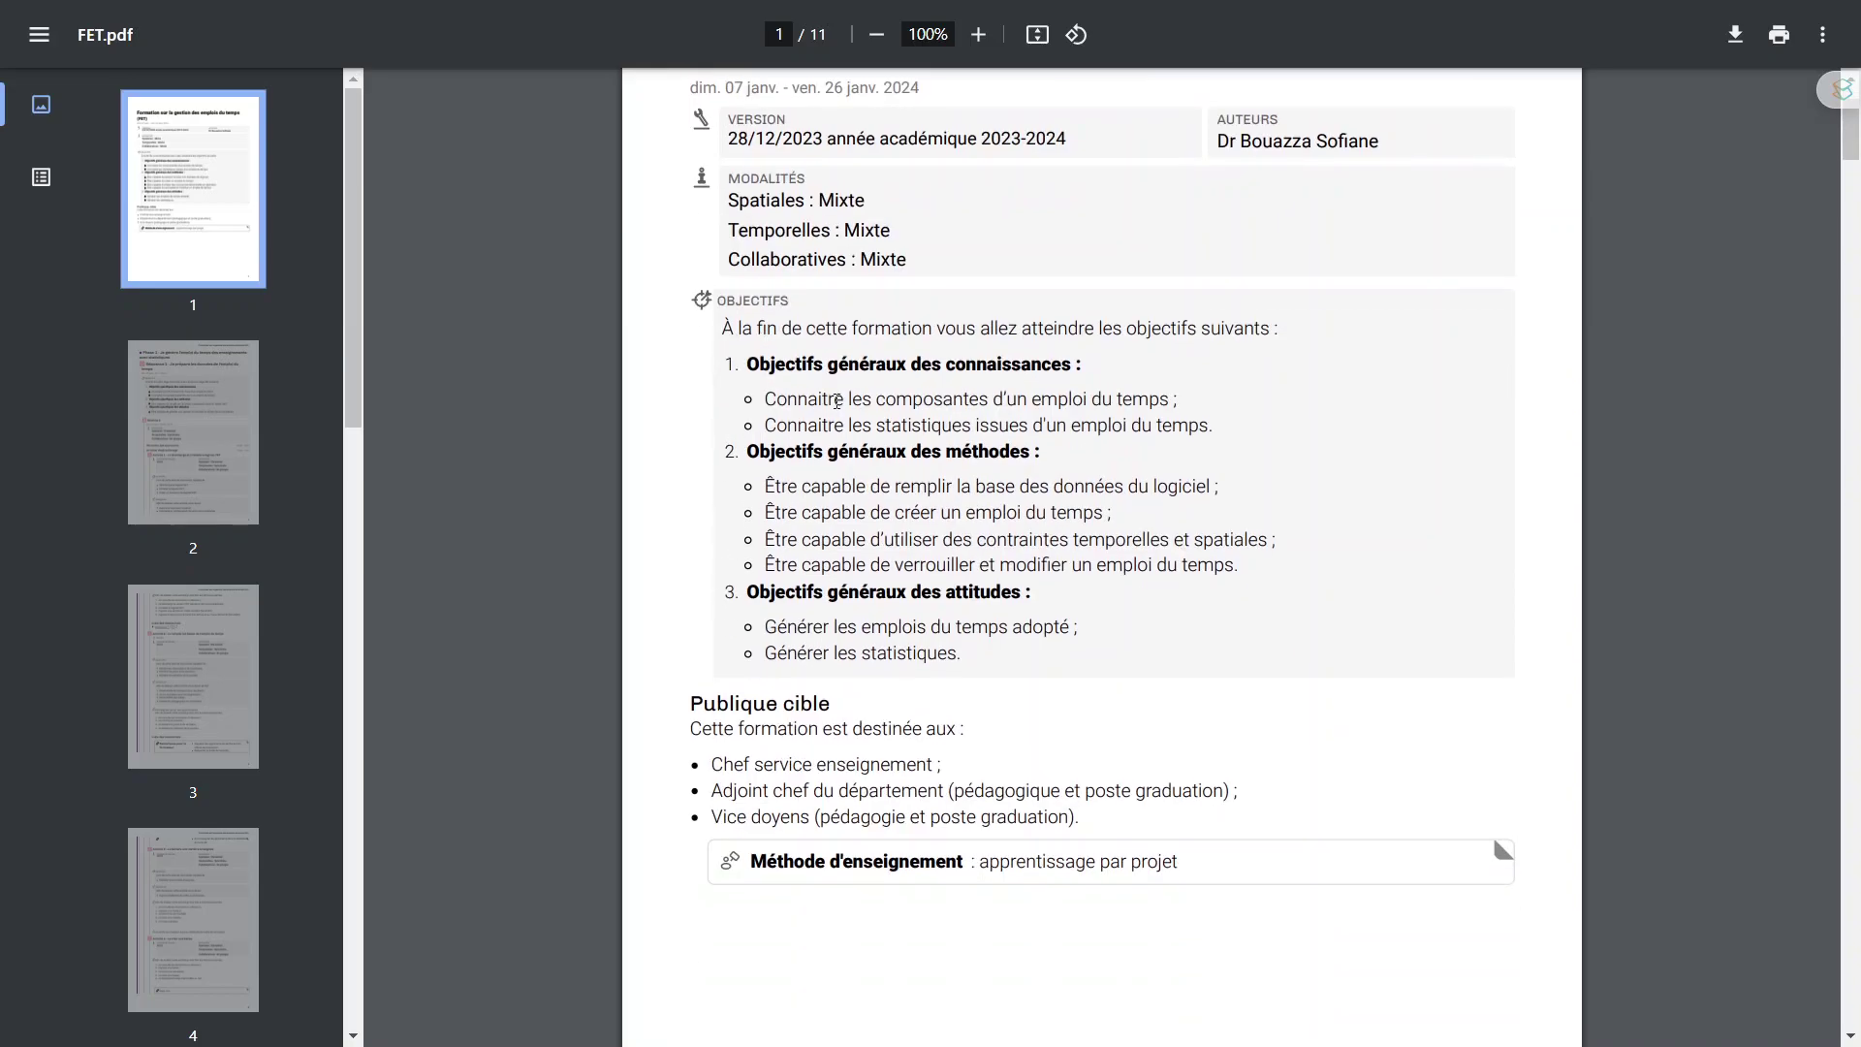
scroll(801, 787, down, 2)
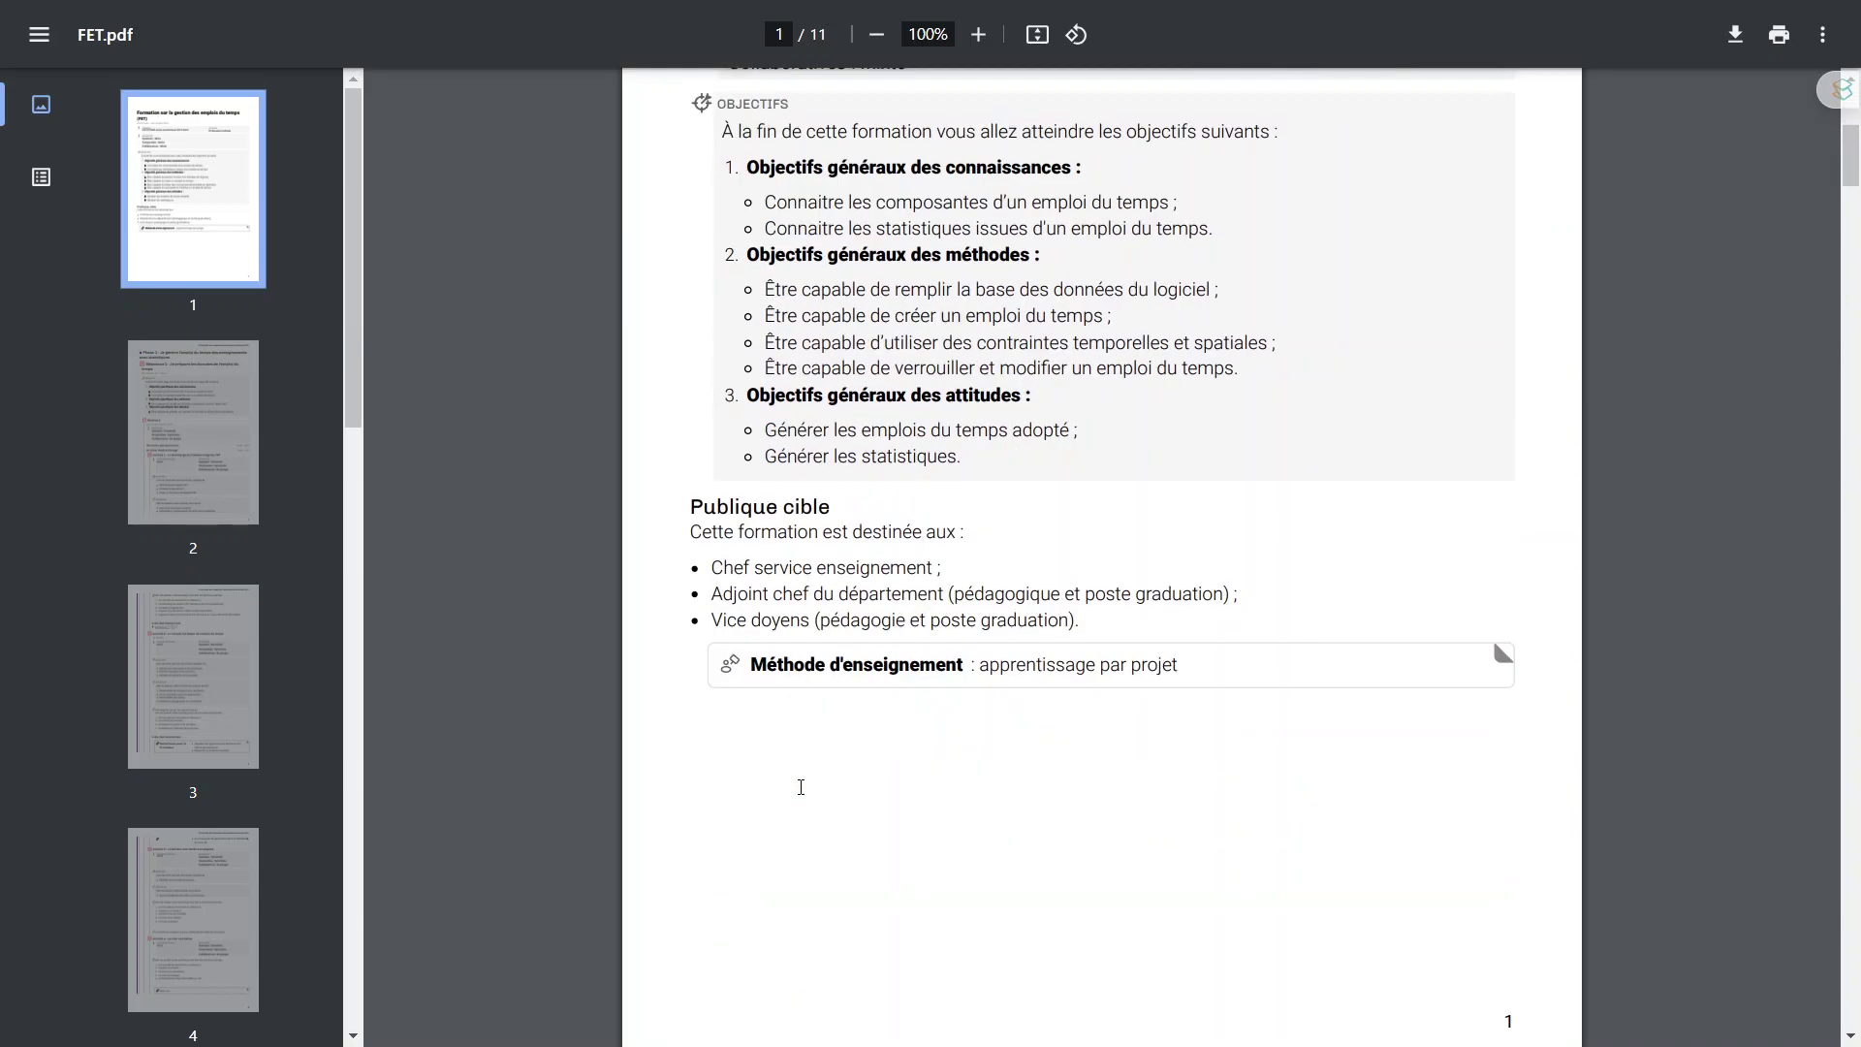
scroll(800, 787, down, 4)
scroll(800, 787, down, 4)
scroll(801, 787, down, 4)
scroll(800, 787, down, 3)
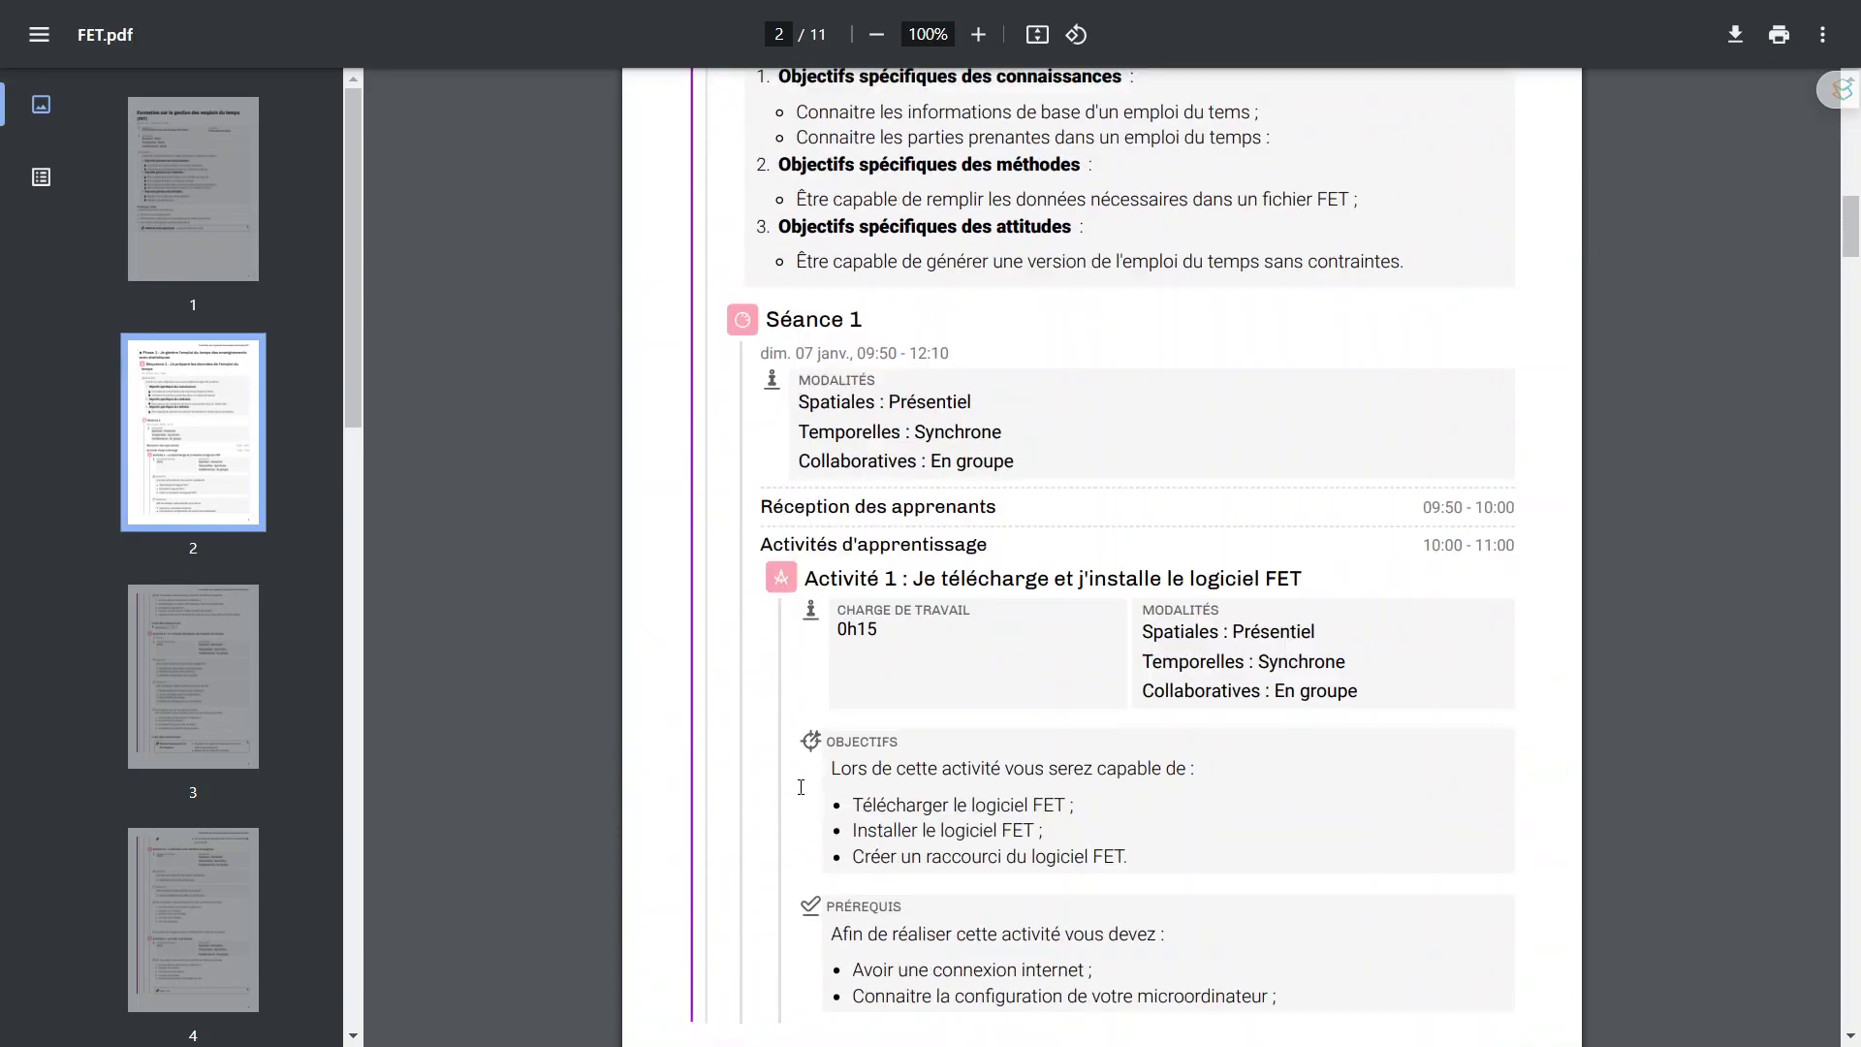
scroll(800, 788, down, 1)
scroll(800, 787, down, 1)
scroll(800, 787, down, 3)
scroll(801, 787, down, 2)
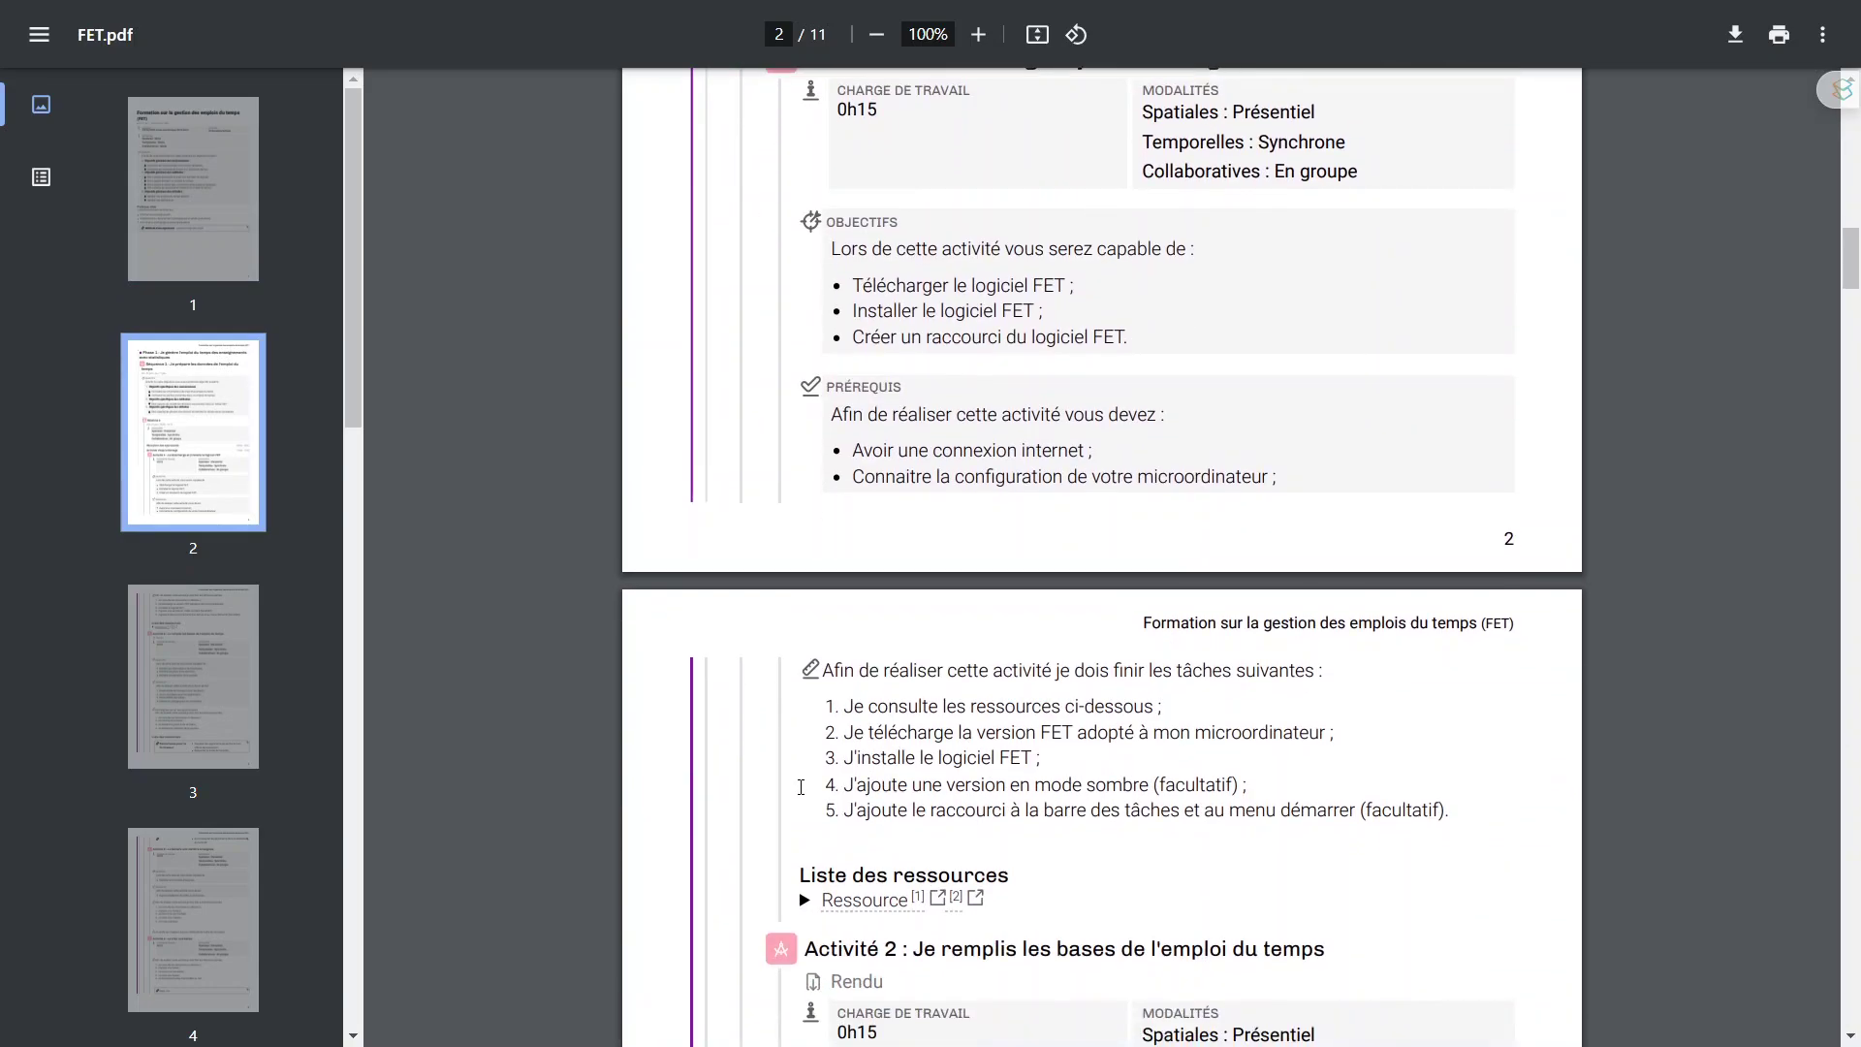
scroll(801, 787, down, 1)
scroll(801, 787, down, 2)
scroll(800, 787, down, 3)
scroll(801, 787, down, 2)
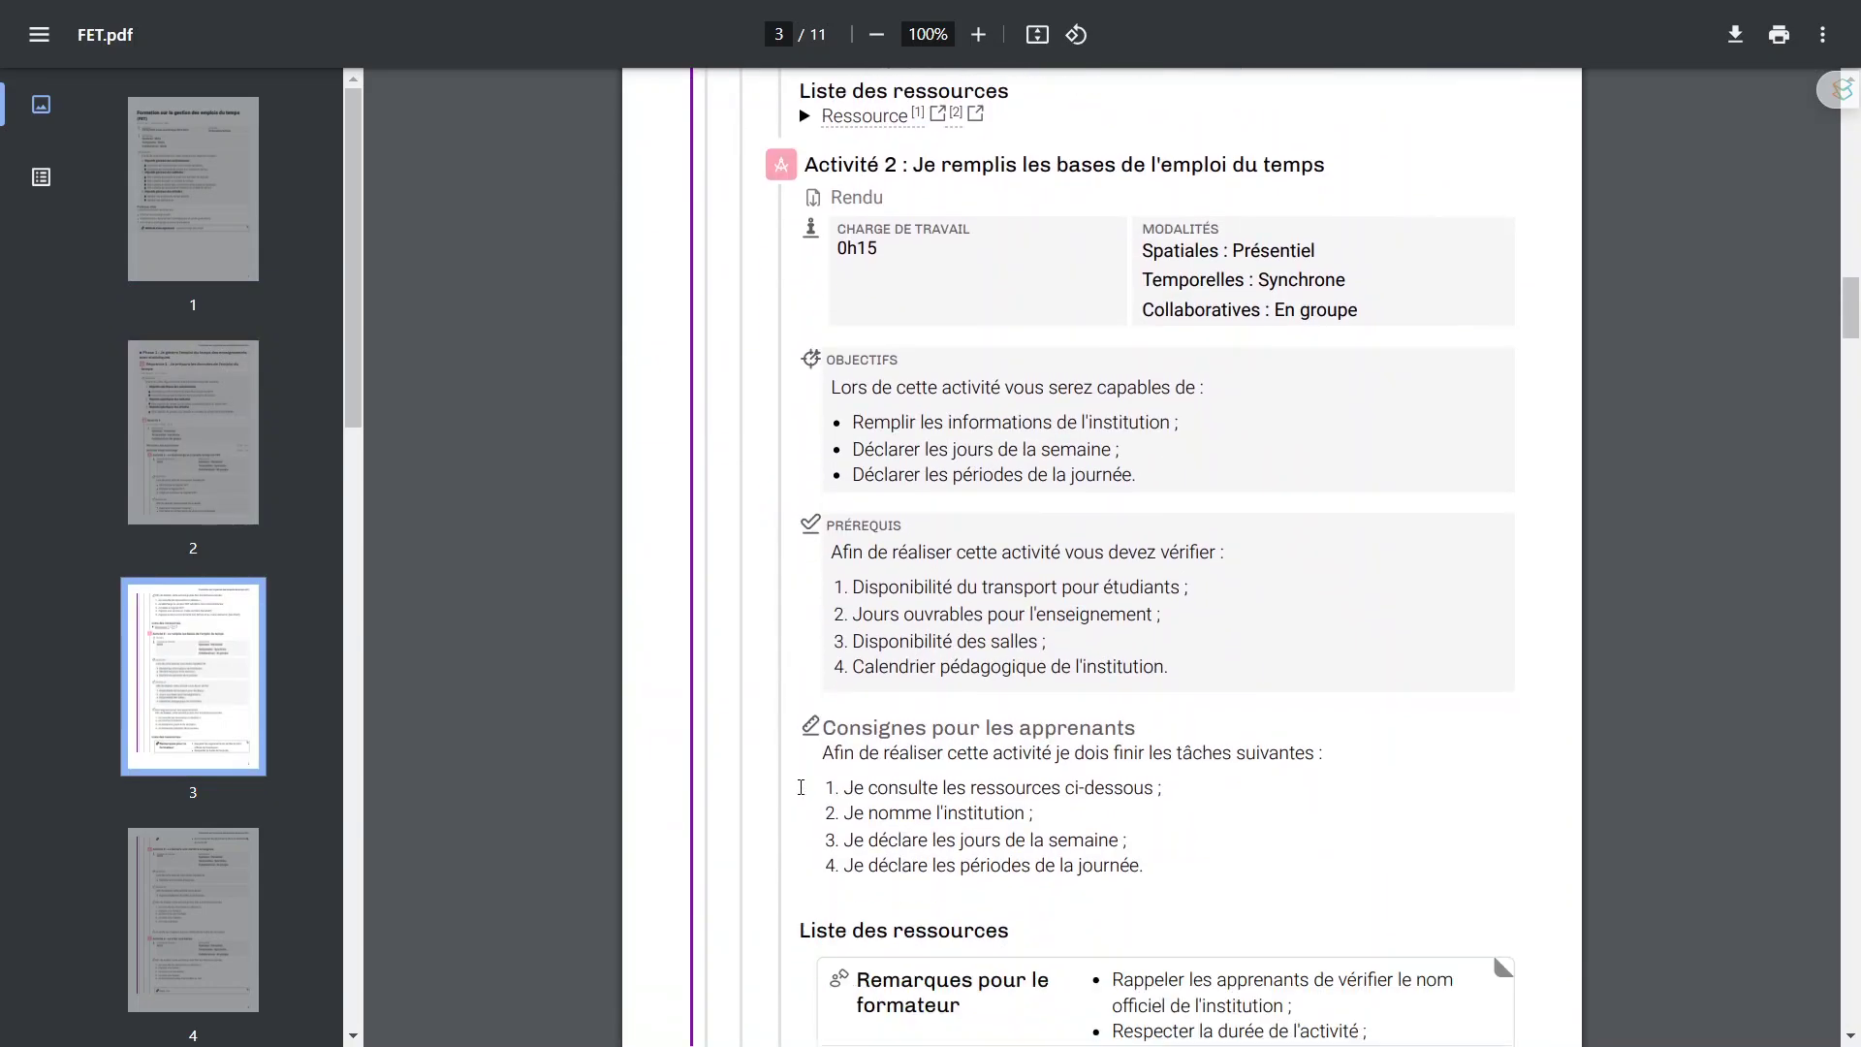
scroll(872, 790, down, 1)
scroll(1028, 801, down, 1)
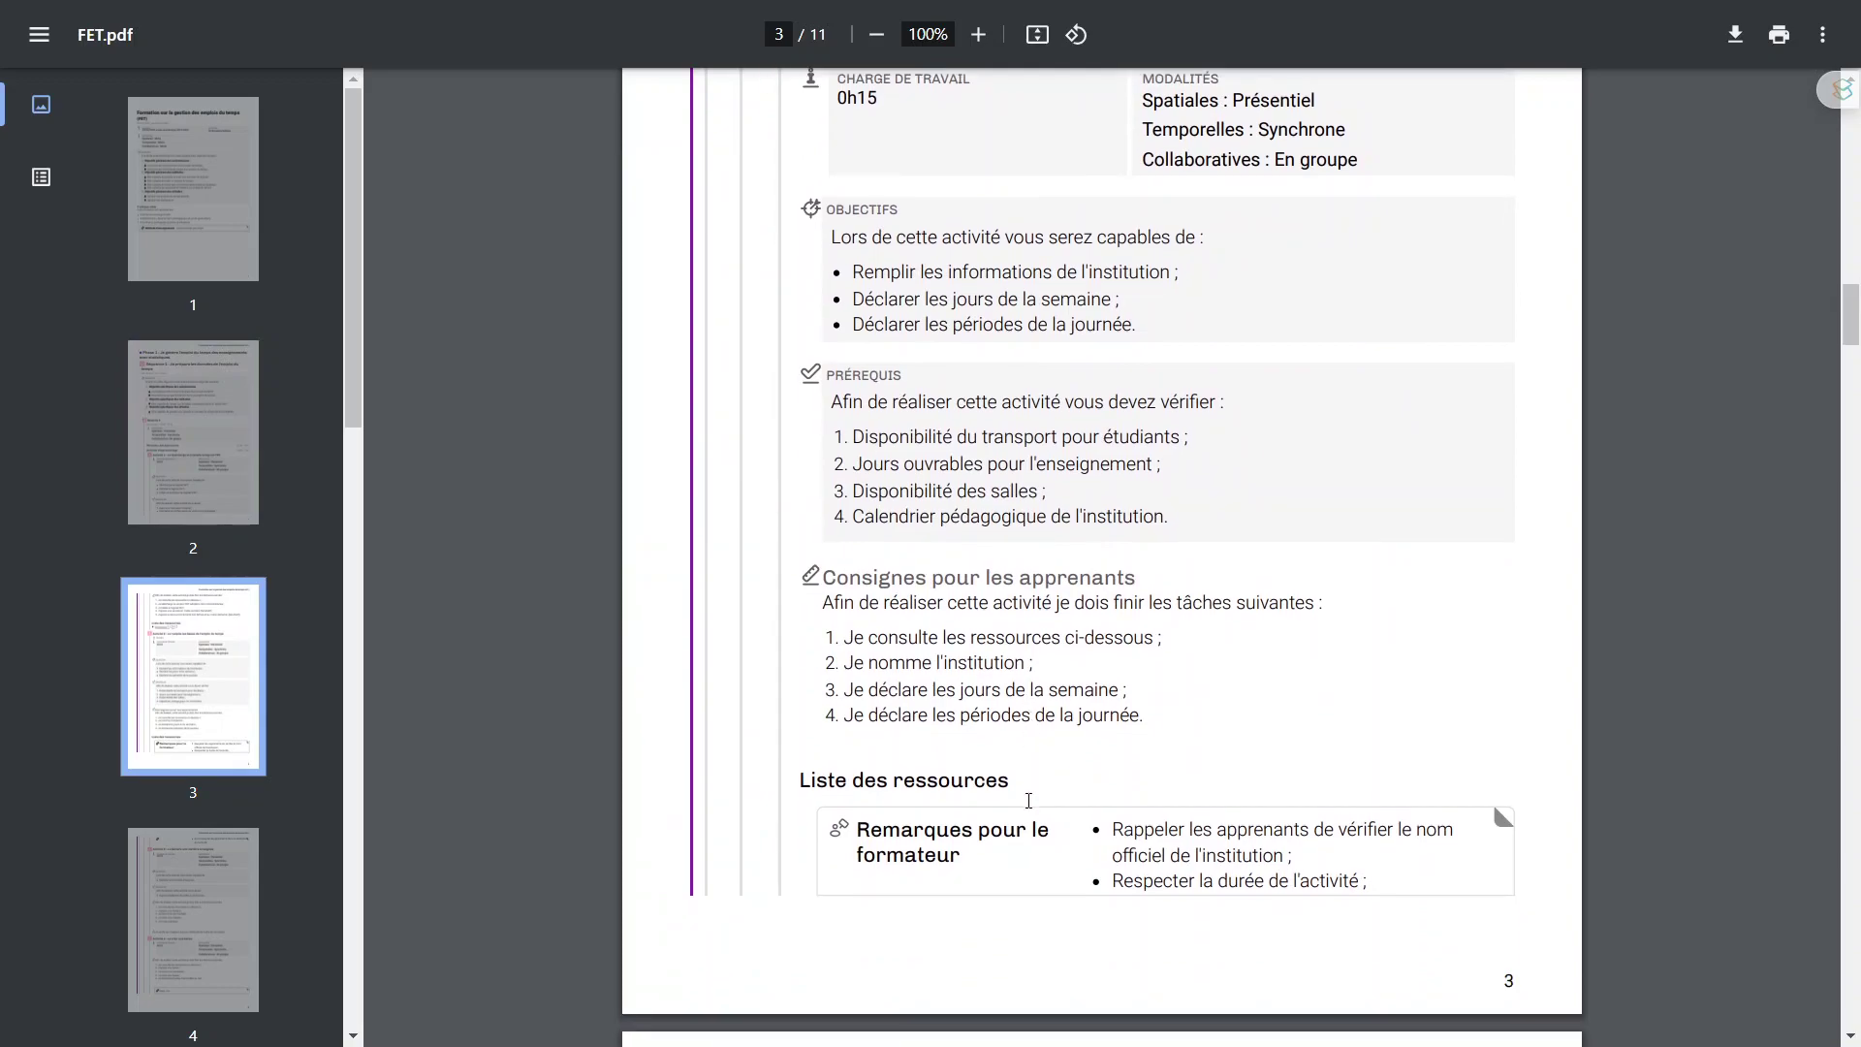
scroll(1009, 740, down, 2)
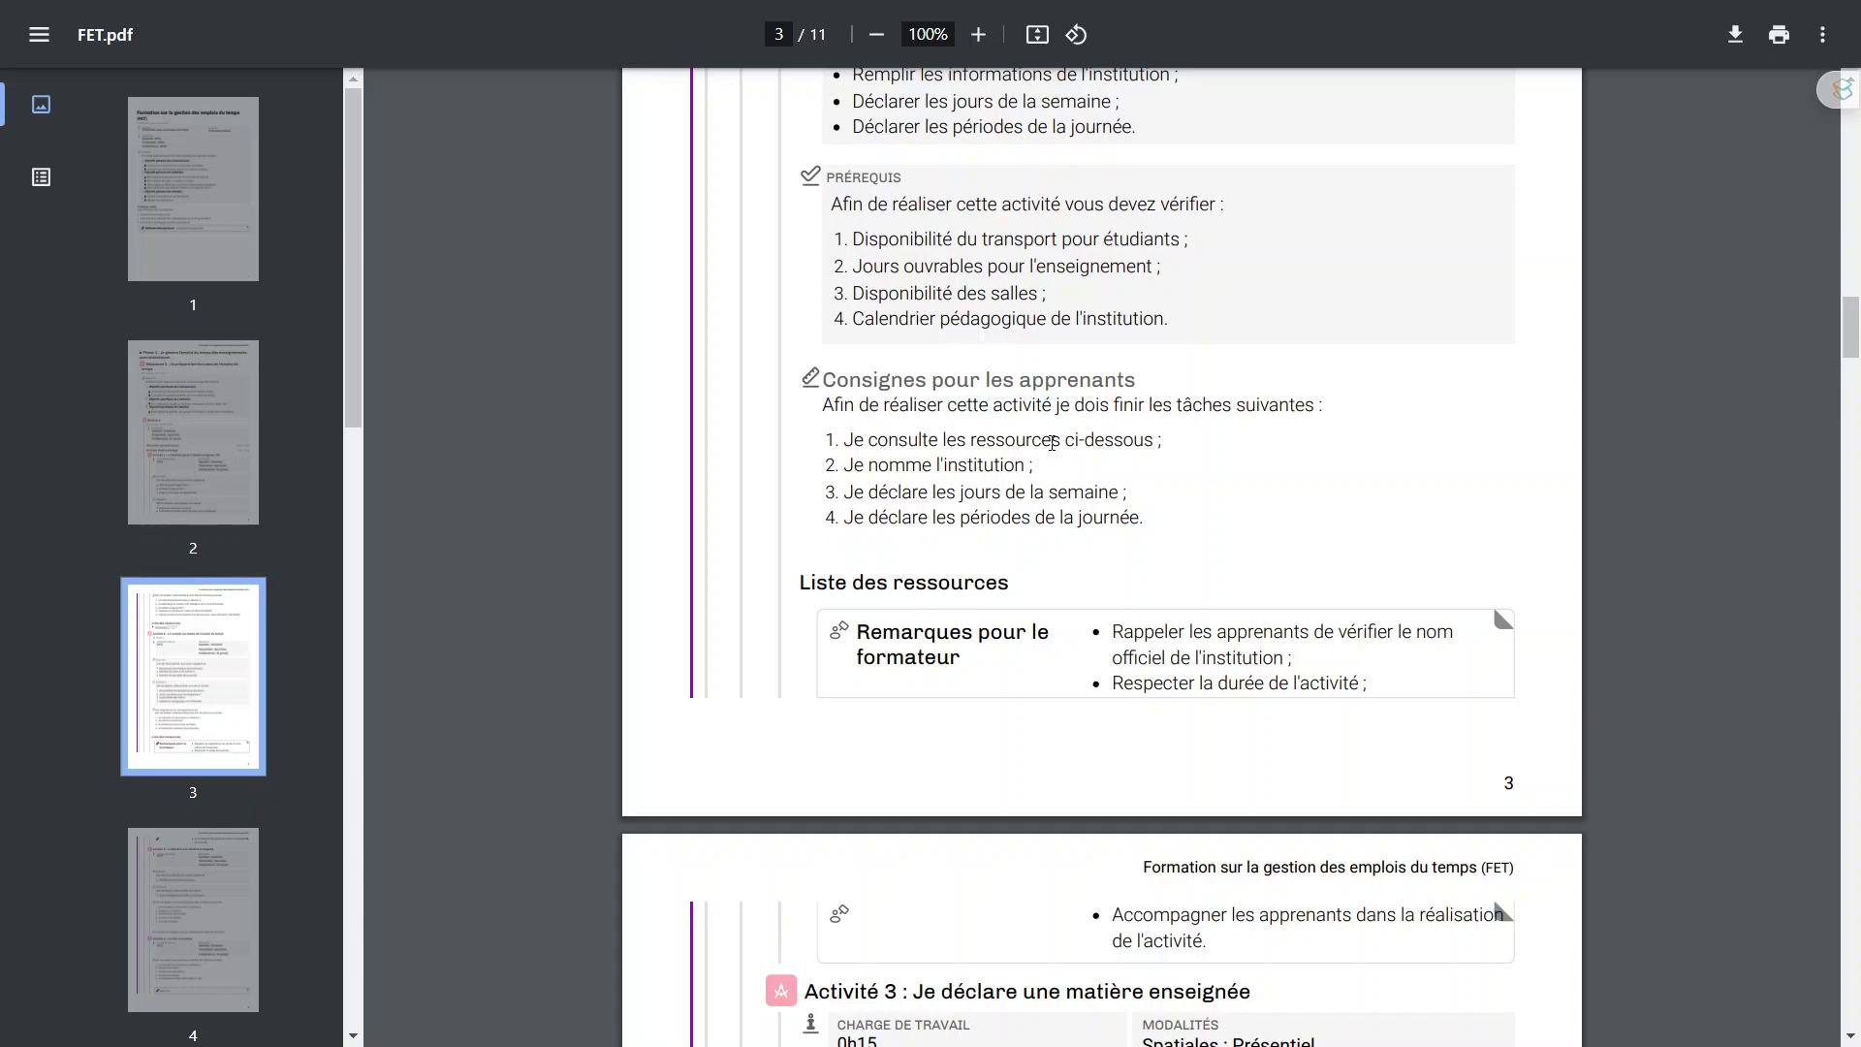
scroll(1051, 443, up, 2)
scroll(999, 349, up, 1)
scroll(941, 259, up, 1)
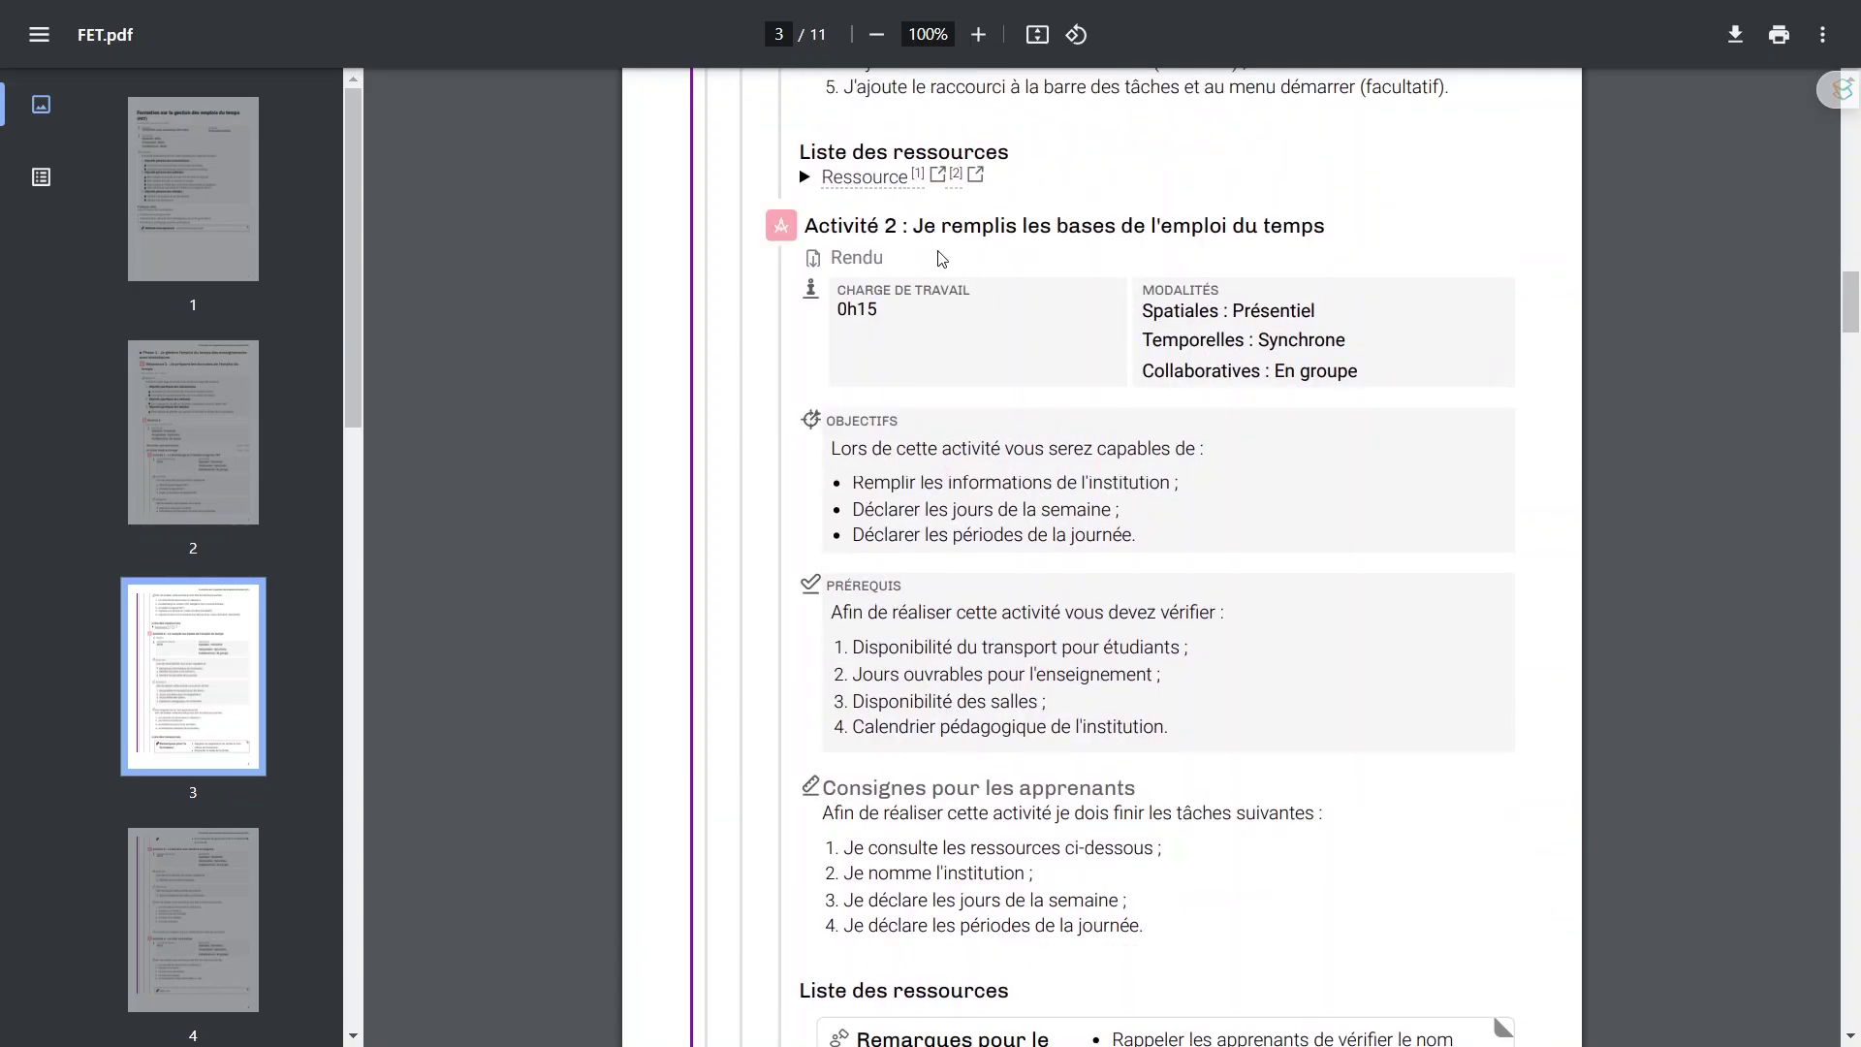
mouse_move(805, 227)
mouse_down()
mouse_move(857, 238)
mouse_move(1022, 988)
mouse_up()
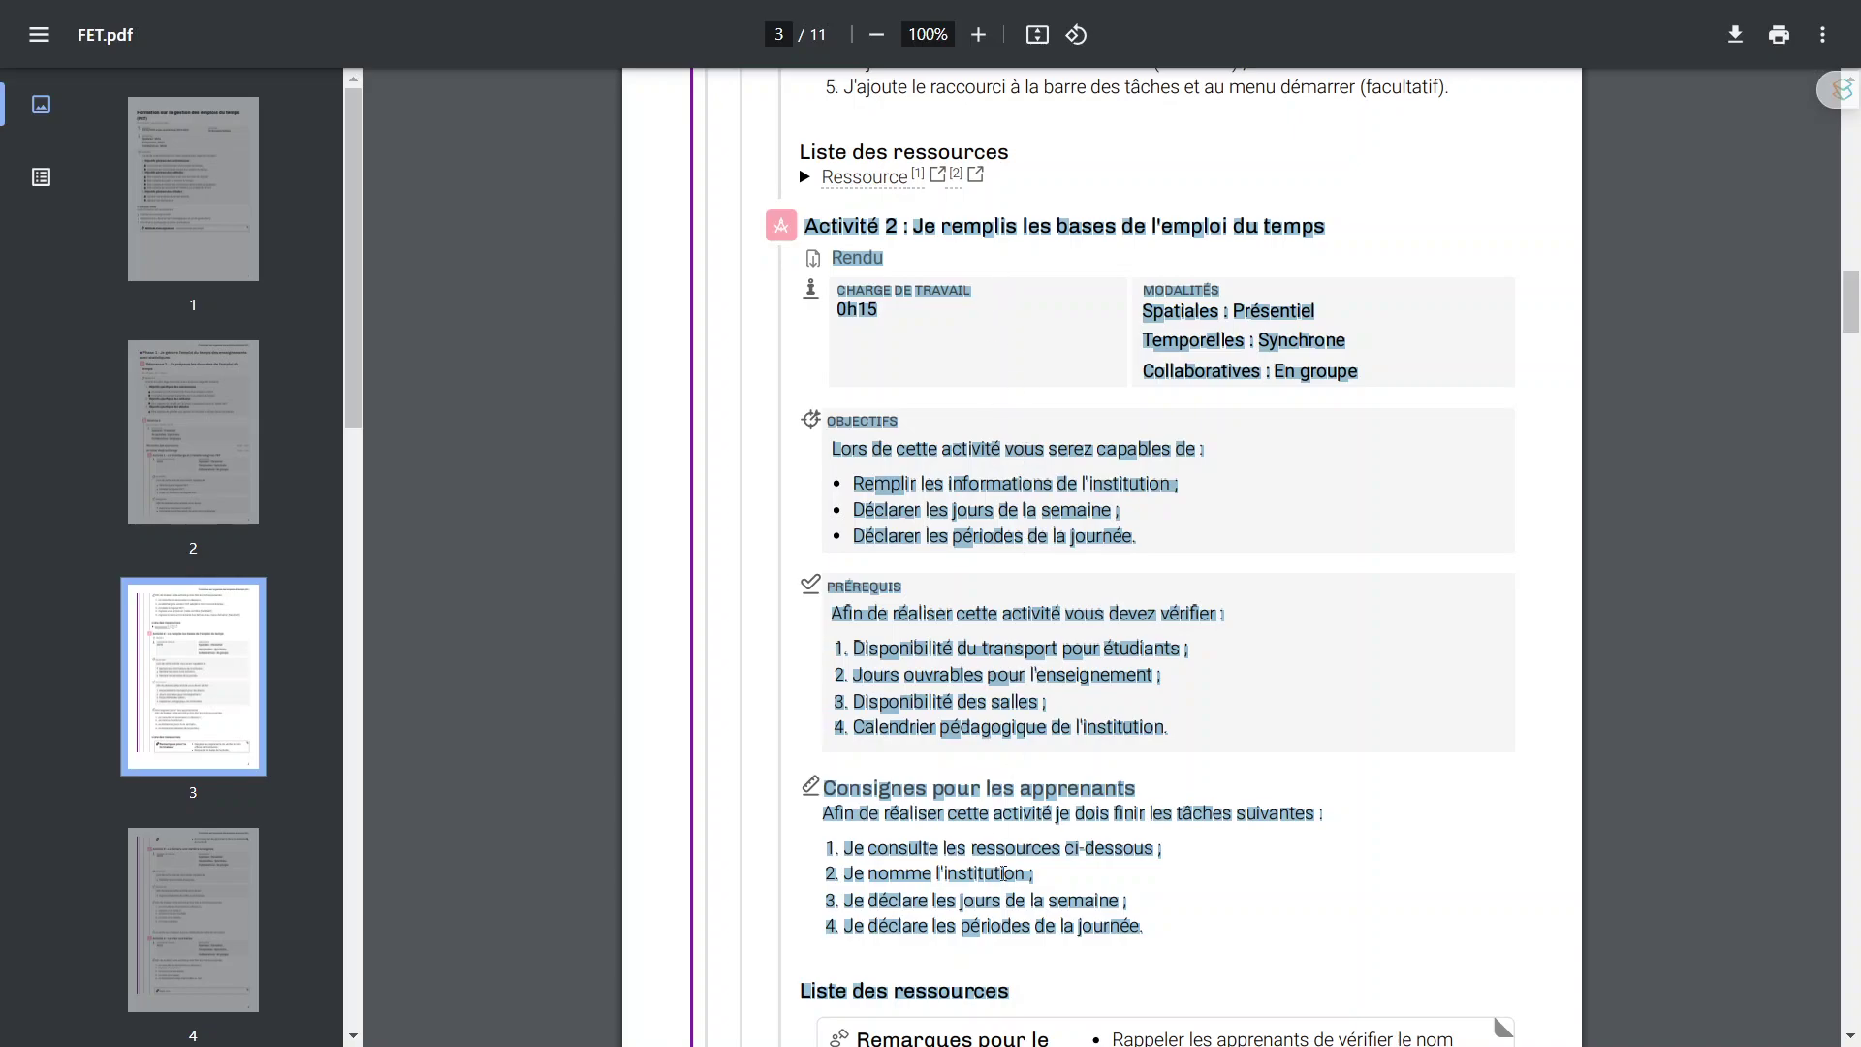
click(1493, 533)
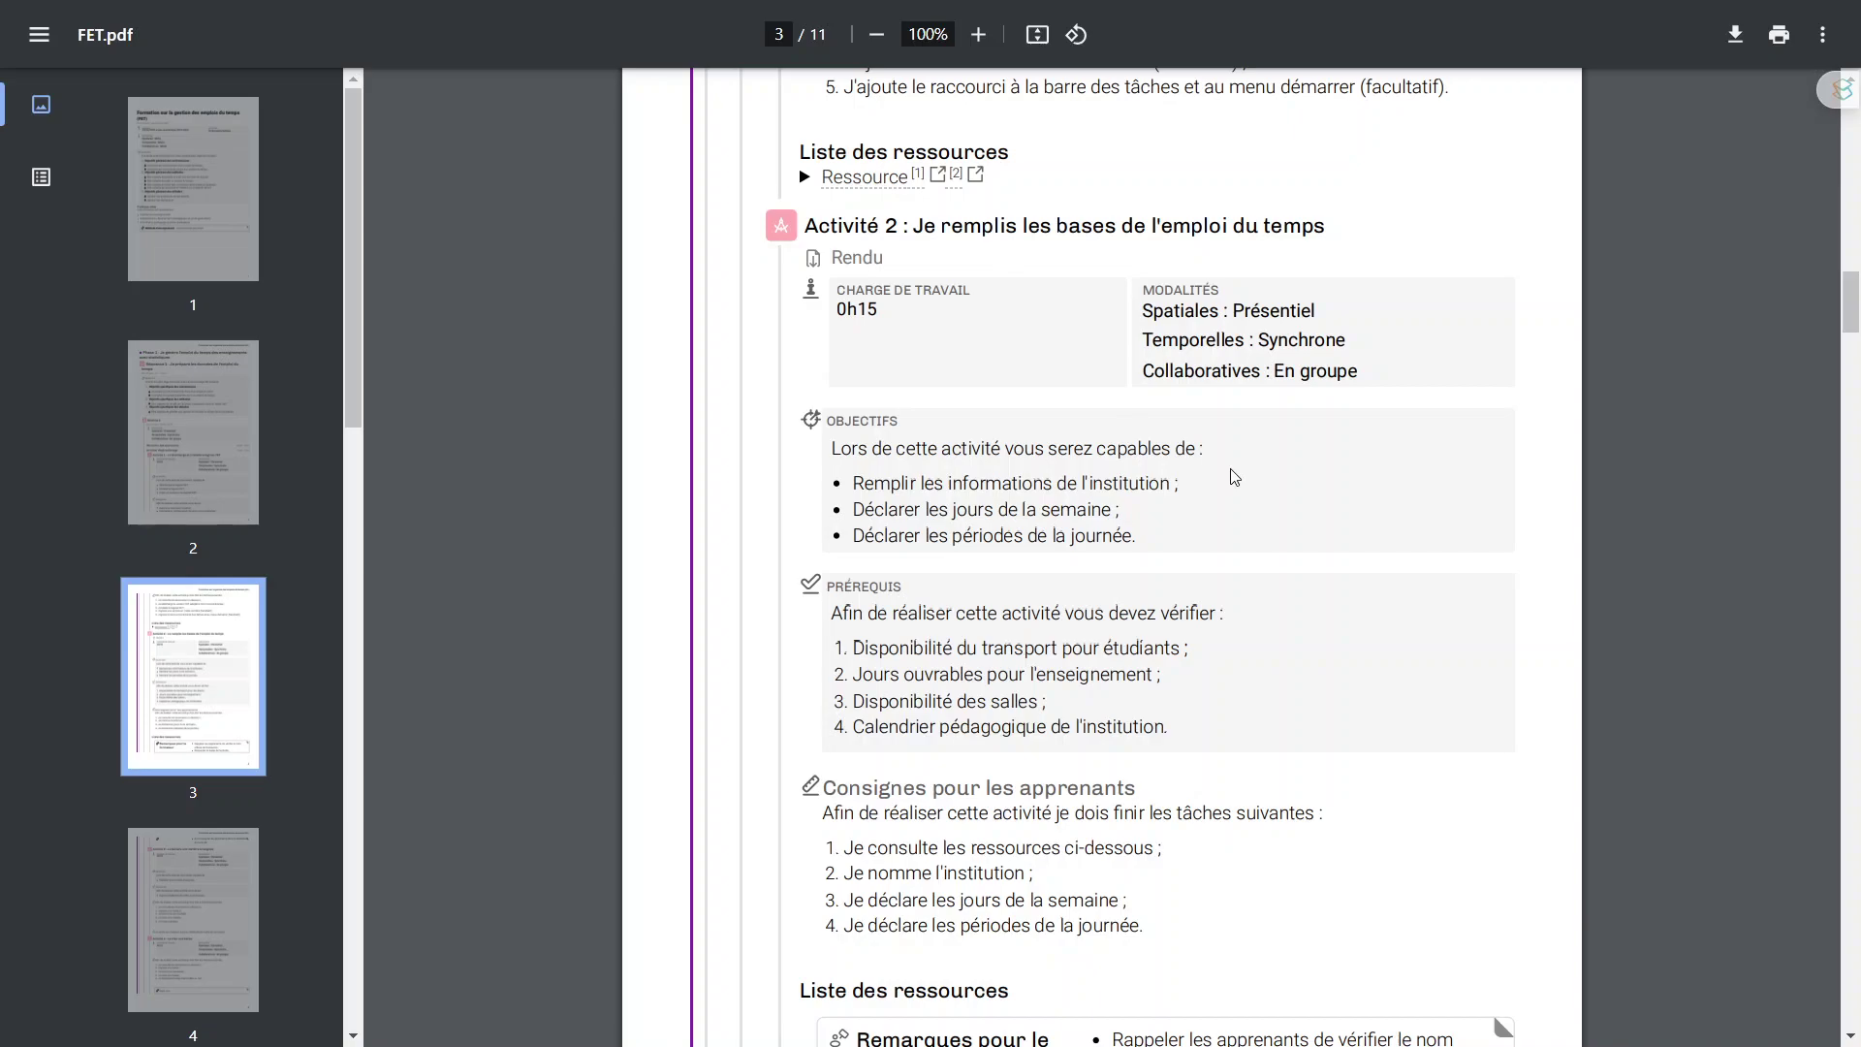
mouse_move(944, 108)
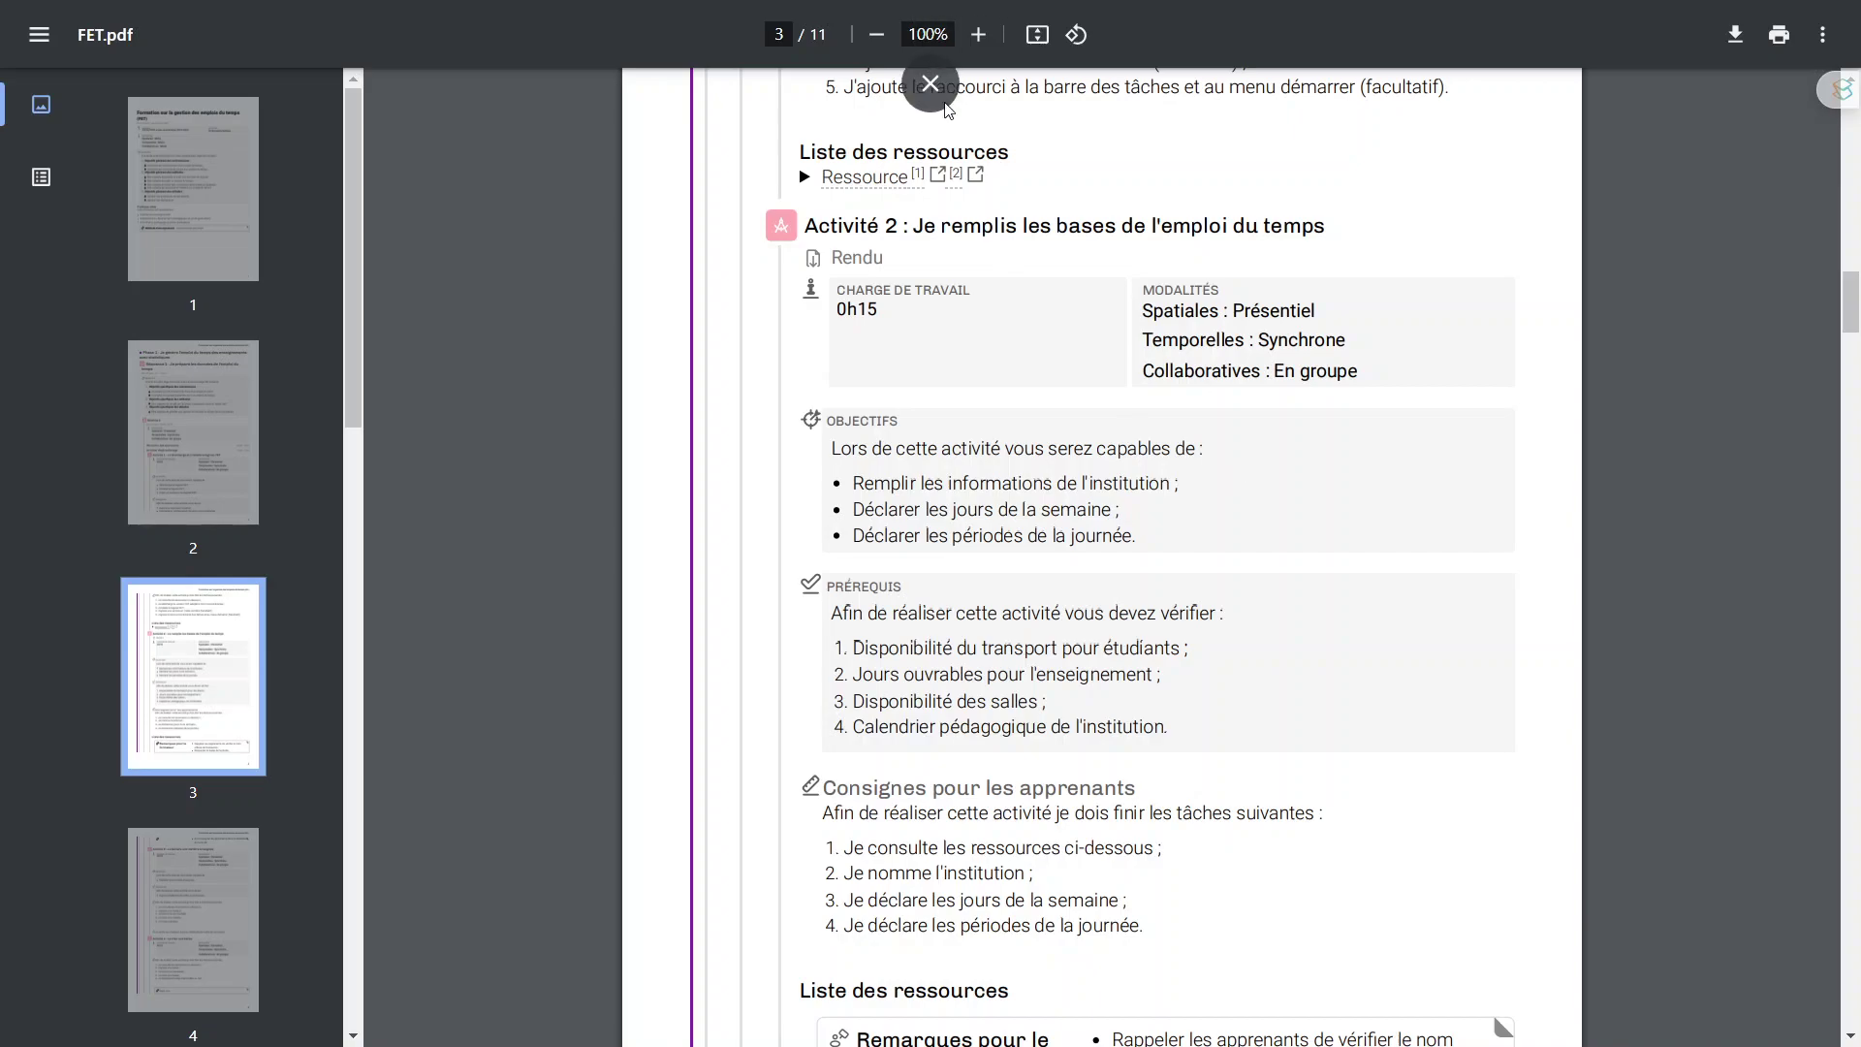
click(938, 95)
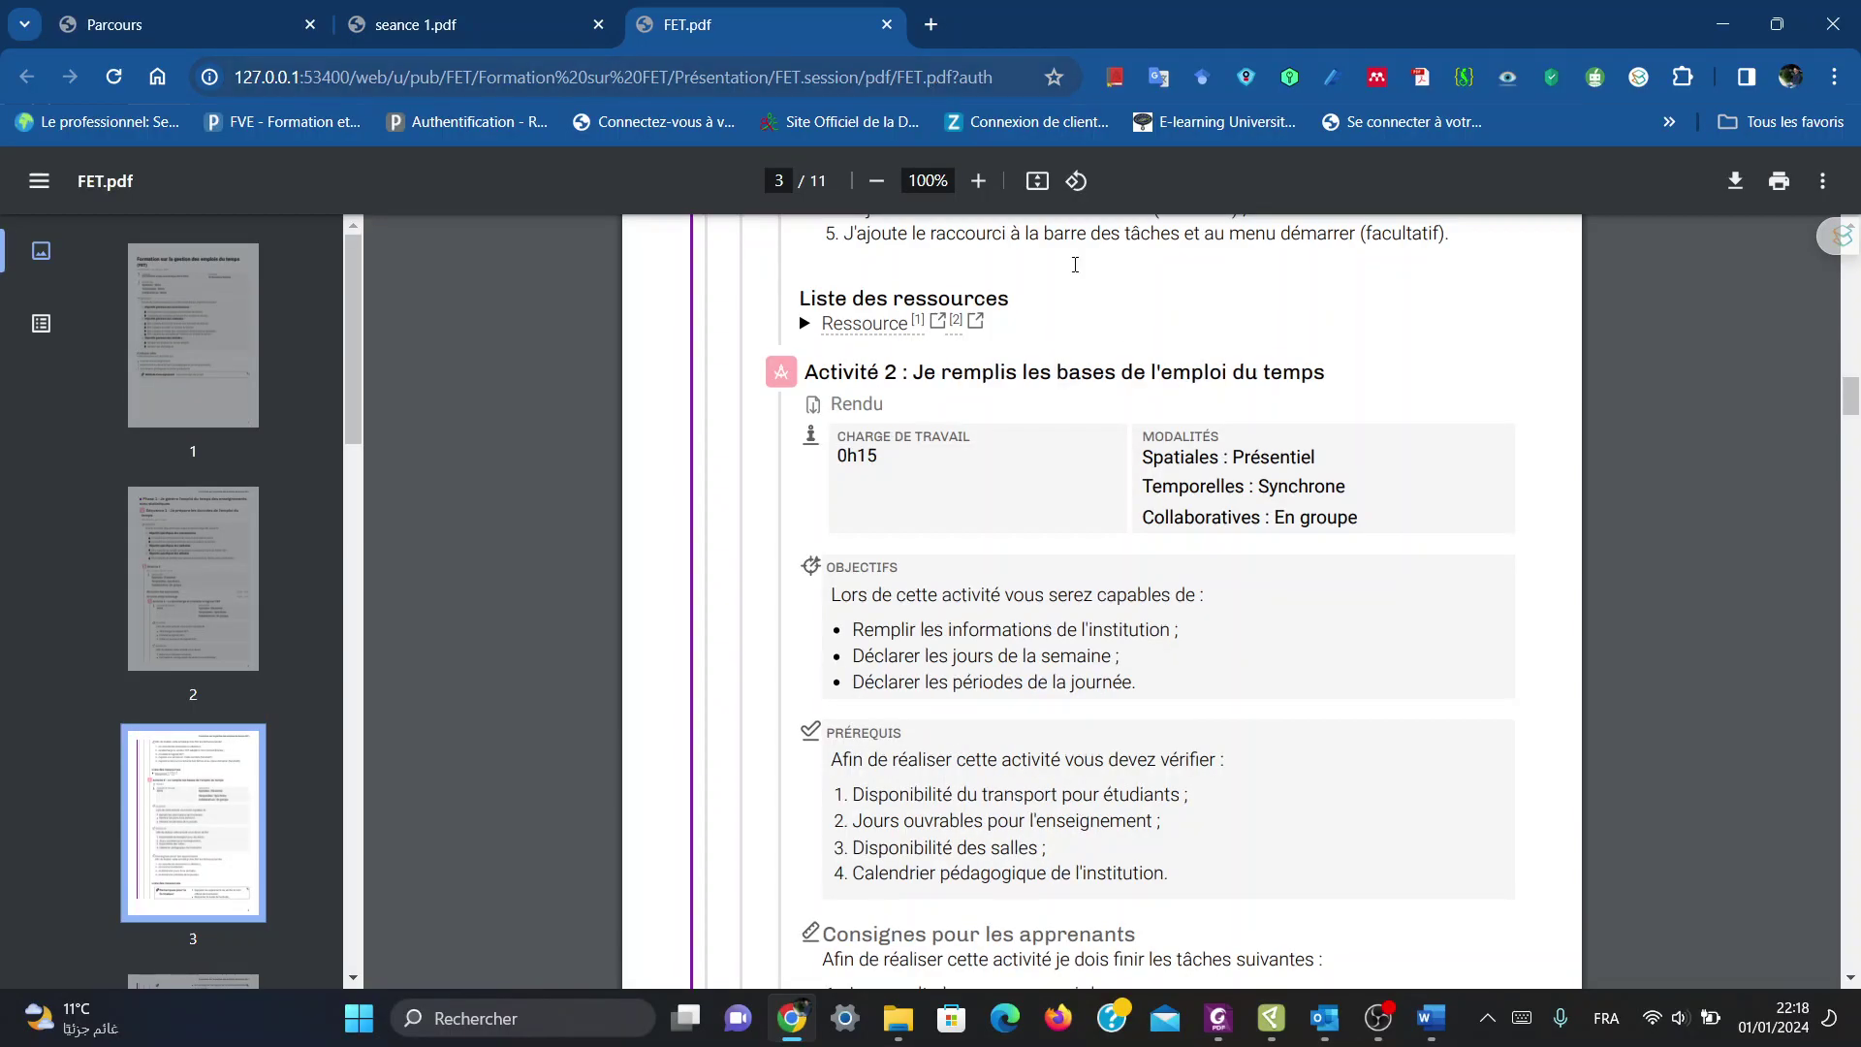